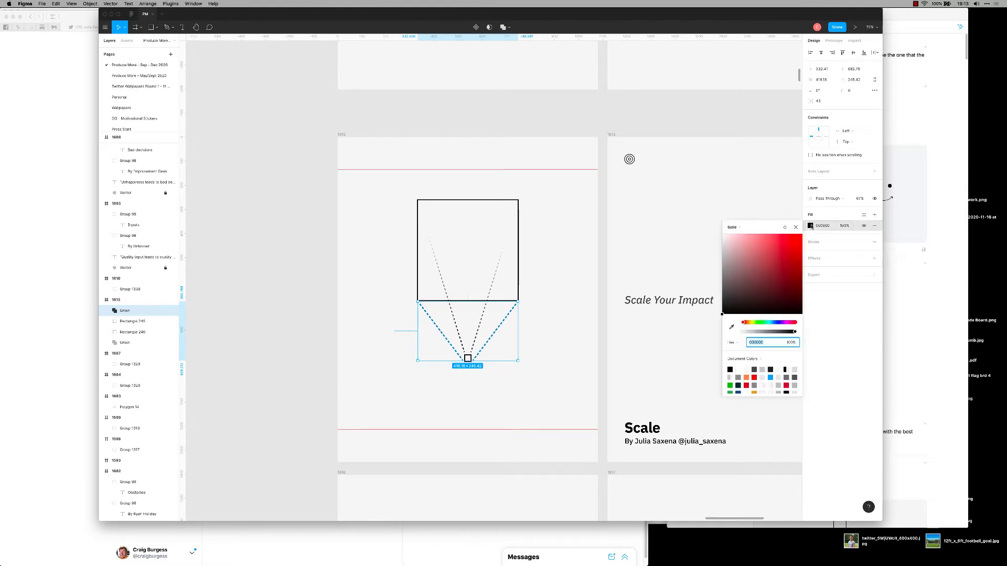
# Change the outer dashed lines' fill to a linear gradient that fades upward from the small square toward the large square.
pyautogui.click(736, 227)
pyautogui.click(741, 235)
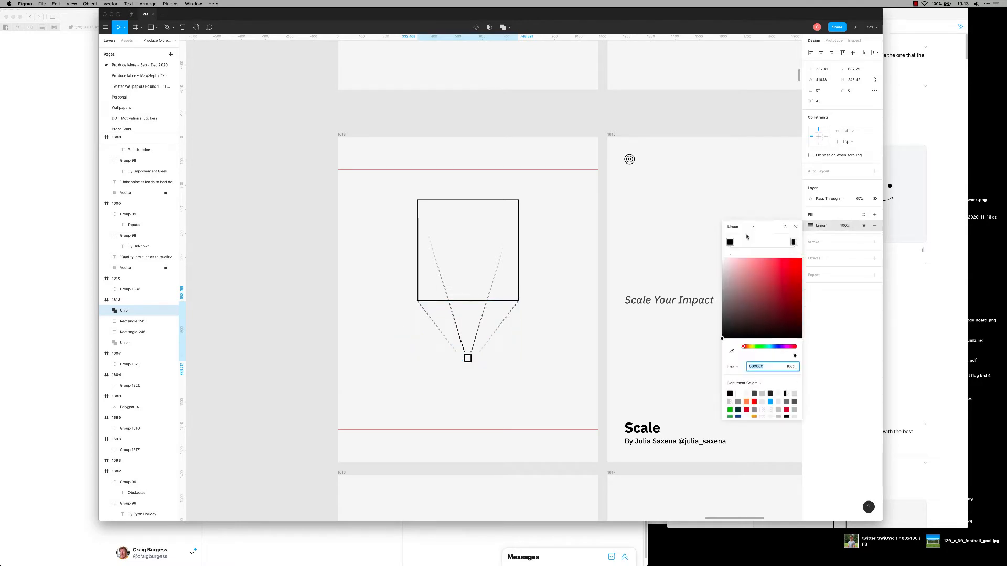
pyautogui.click(469, 360)
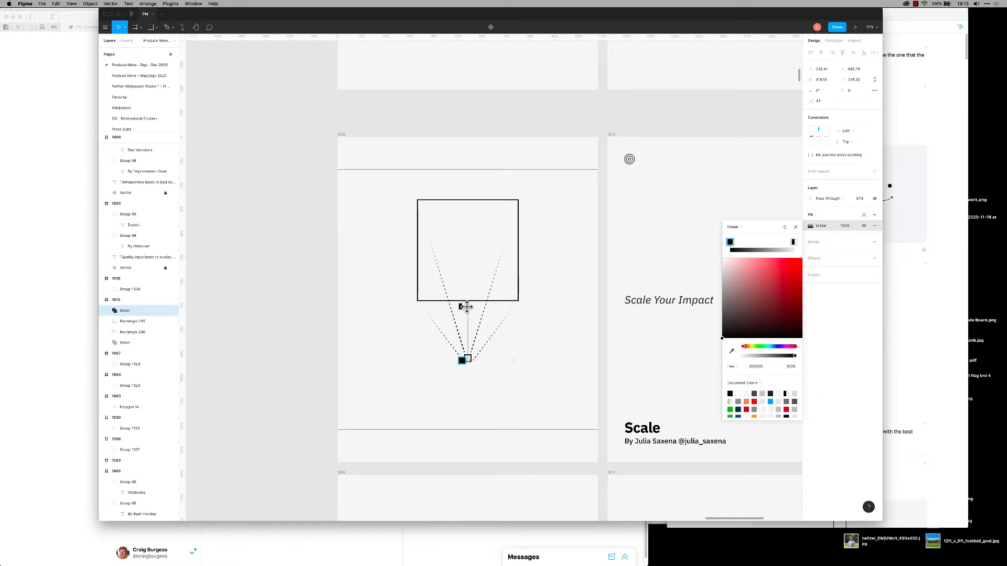
pyautogui.click(555, 388)
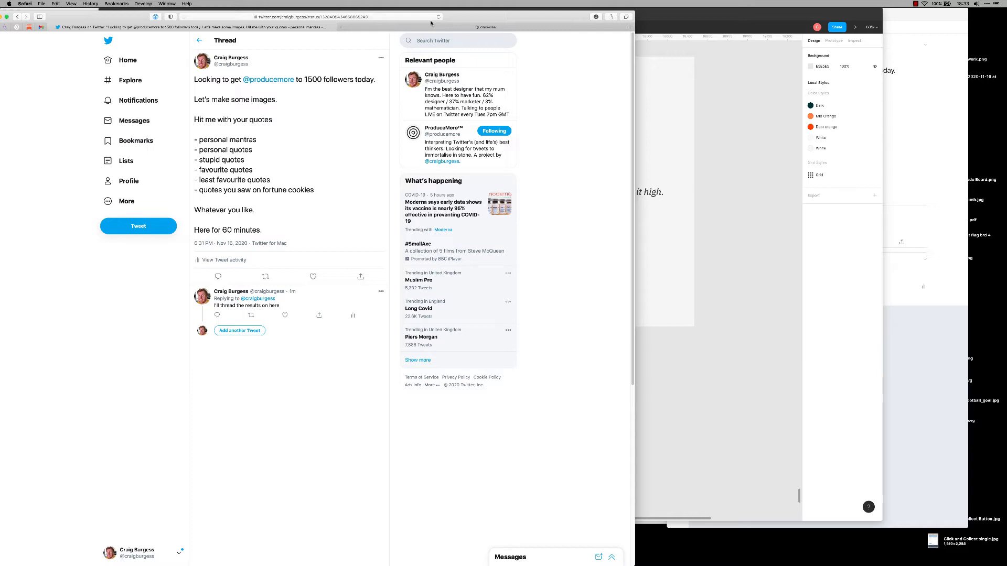
# Switch to the Quoteswise website in Safari and look through its home page for quote authors.
pyautogui.click(438, 16)
pyautogui.click(440, 27)
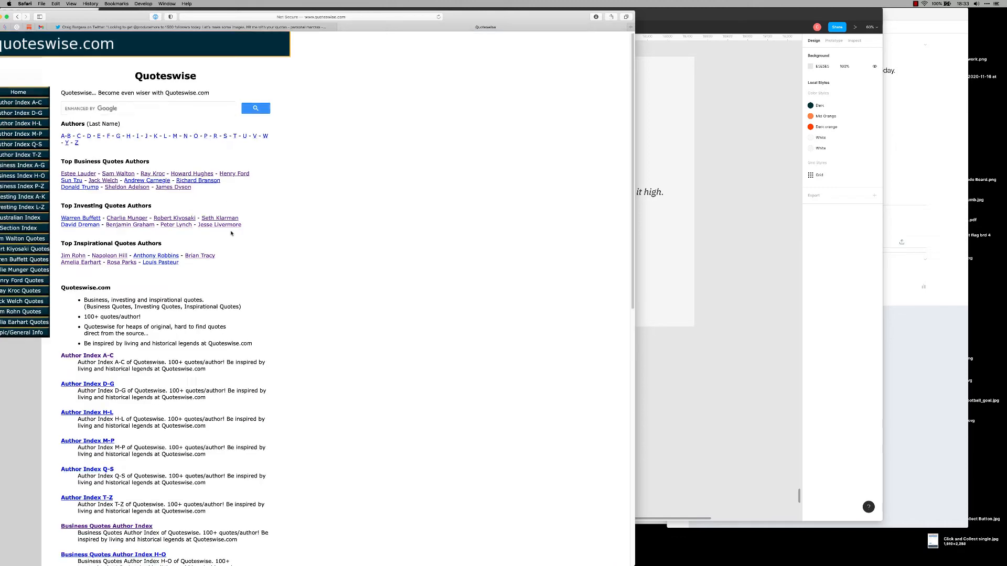
pyautogui.scroll(-10, 231, 232)
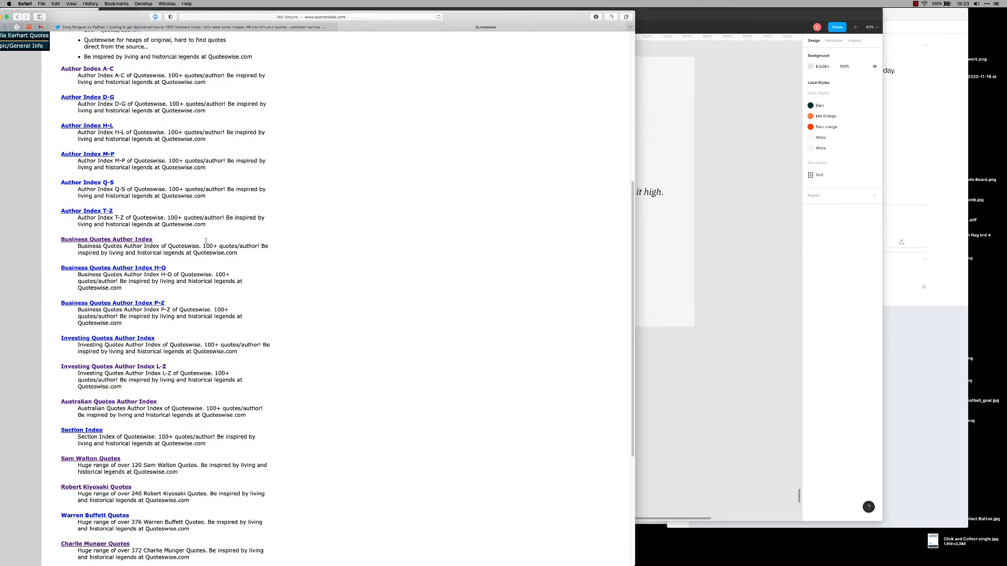
pyautogui.scroll(2, 100, 419)
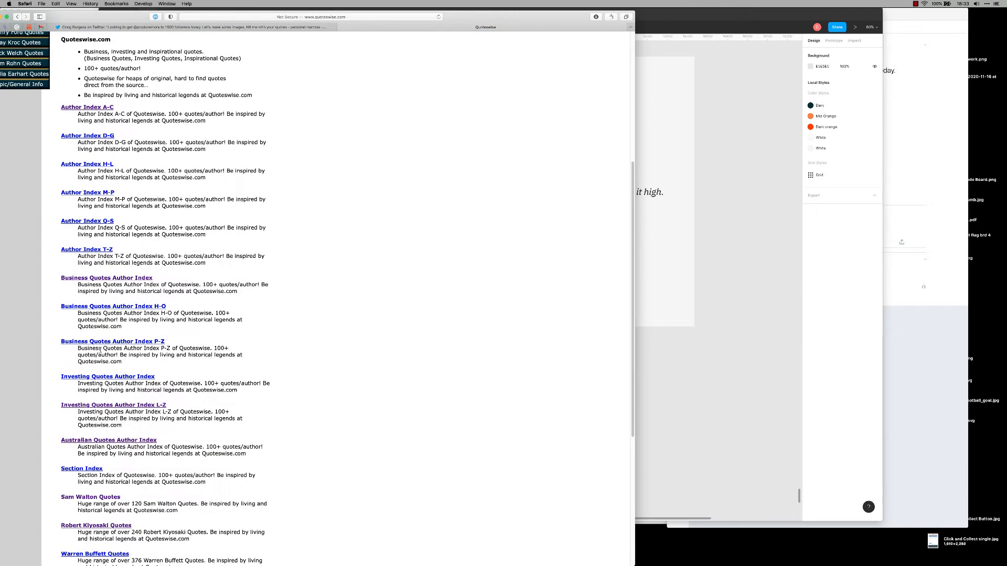
pyautogui.scroll(8, 117, 271)
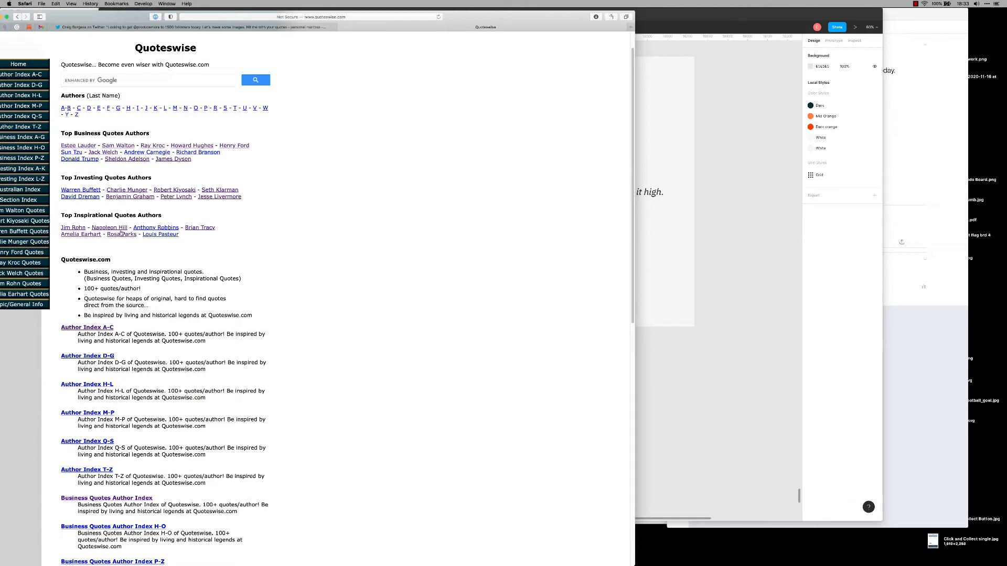
# Read through the Louis Pasteur quotes page for a usable quote and return to the Quoteswise home page.
pyautogui.click(153, 235)
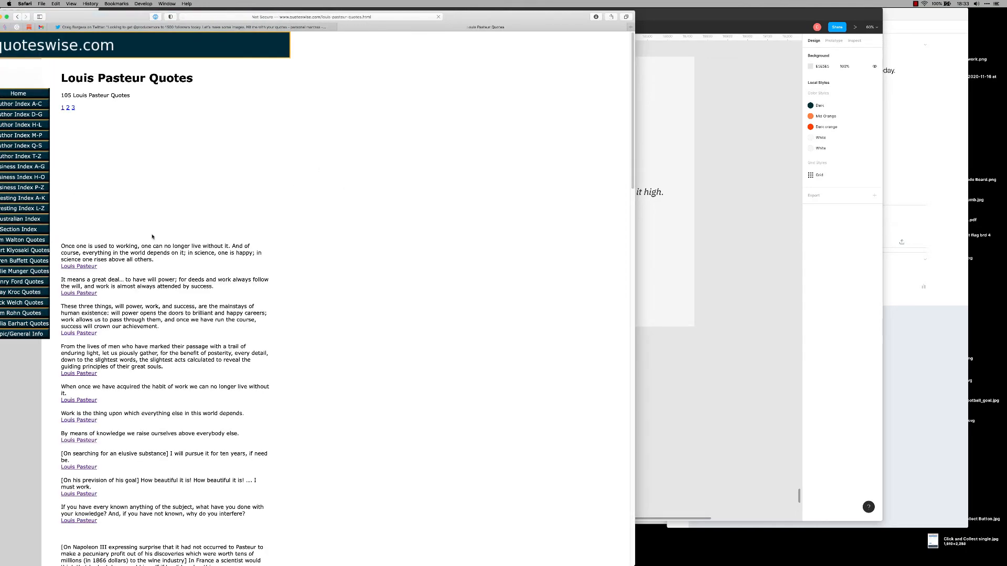
pyautogui.scroll(-1, 180, 257)
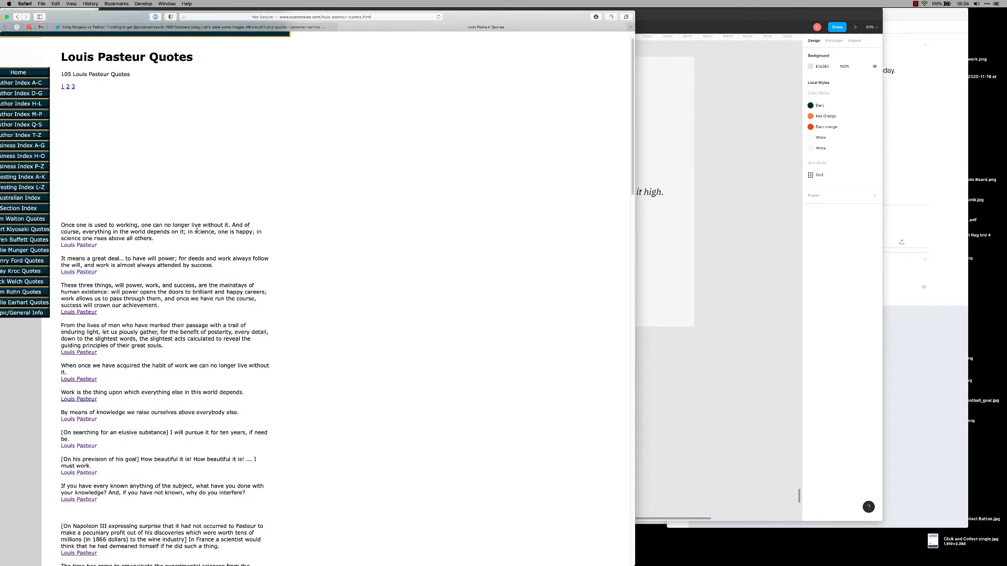
pyautogui.scroll(-1, 212, 231)
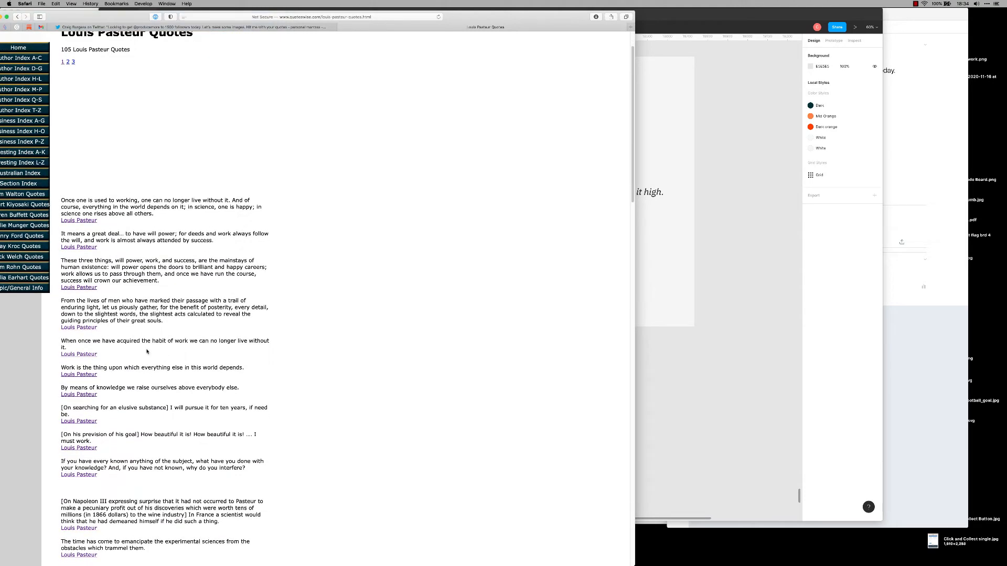
pyautogui.scroll(-1, 183, 355)
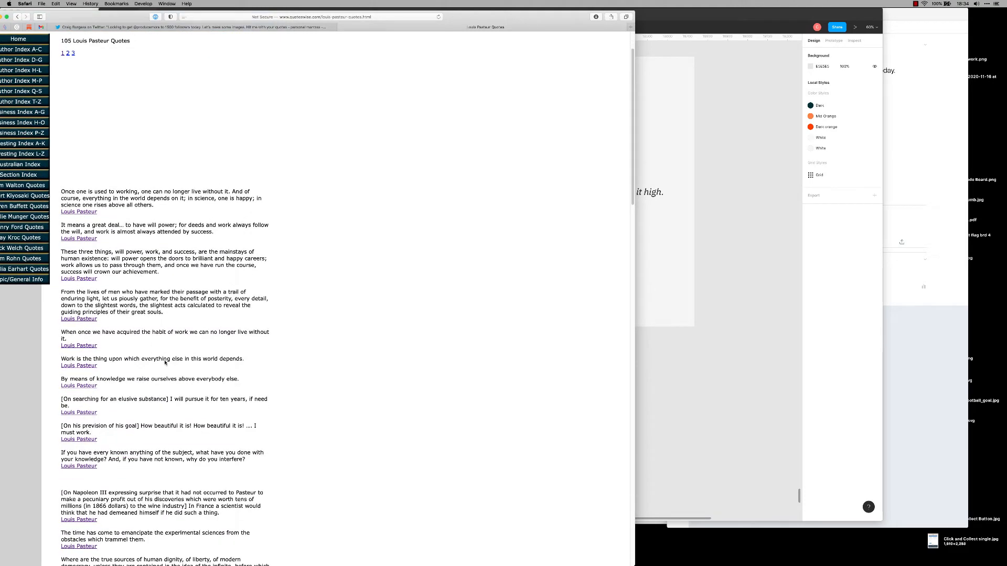
pyautogui.scroll(-1, 176, 373)
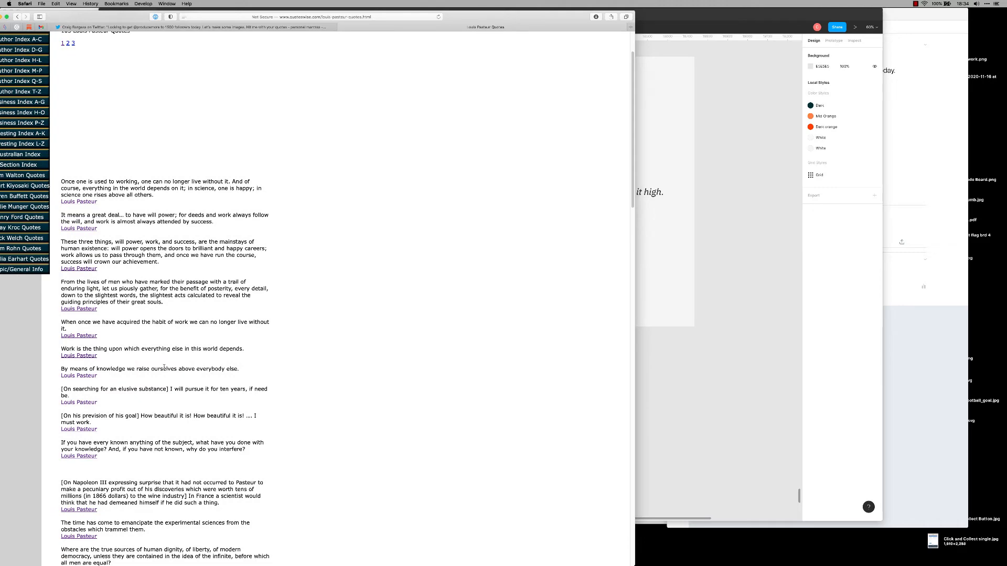
pyautogui.scroll(-2, 173, 364)
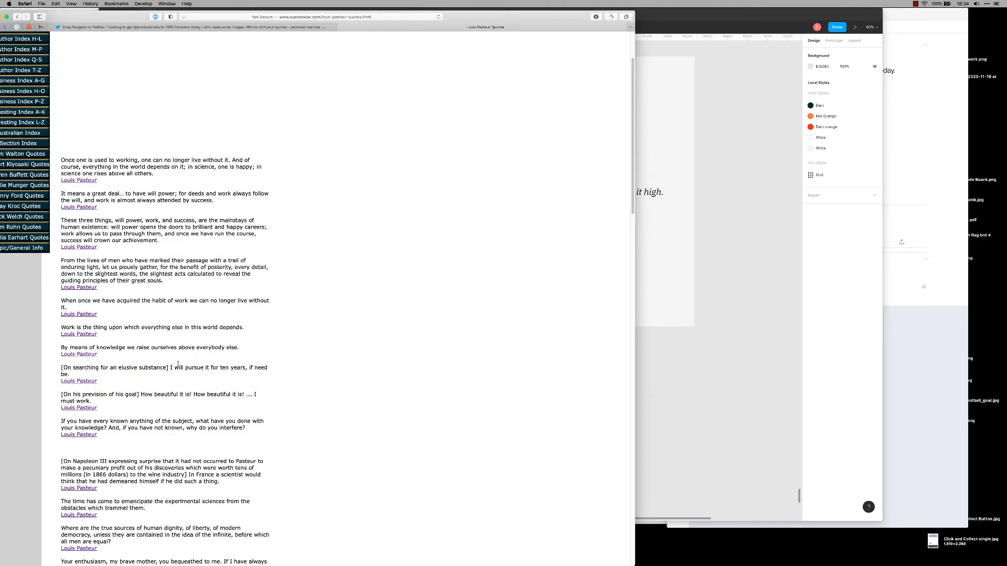
pyautogui.scroll(-1, 199, 369)
pyautogui.scroll(-3, 194, 370)
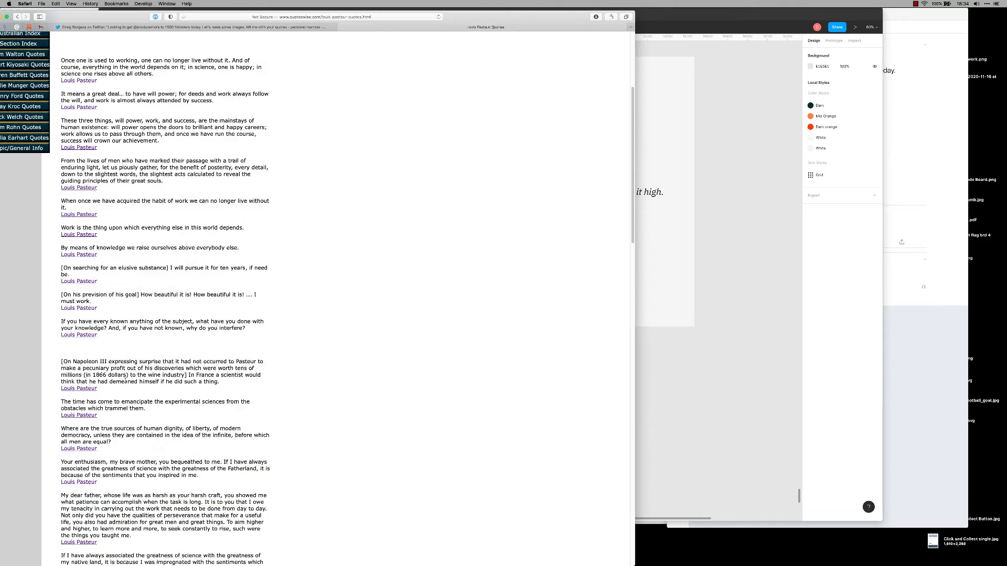
pyautogui.scroll(-6, 125, 381)
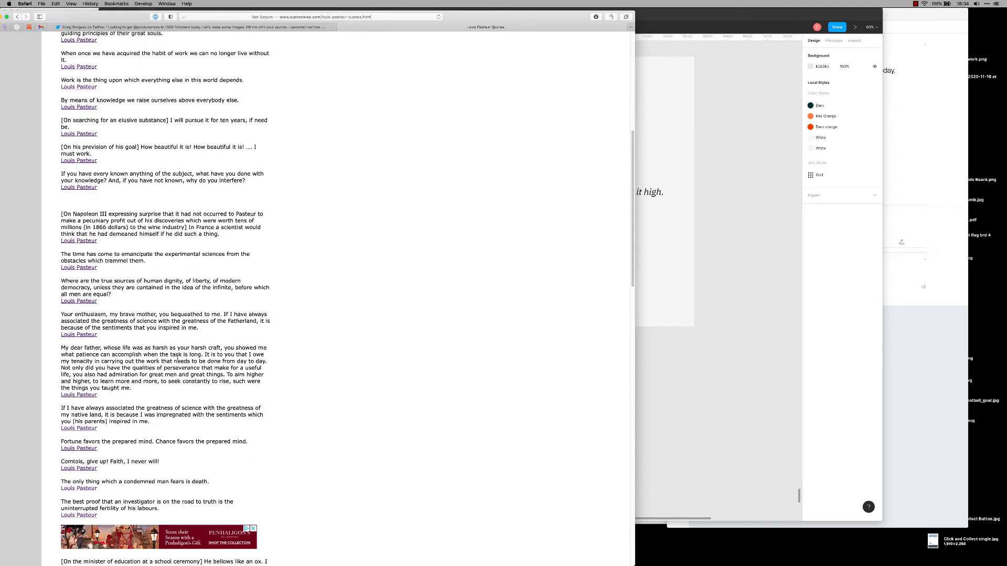
pyautogui.scroll(-5, 156, 413)
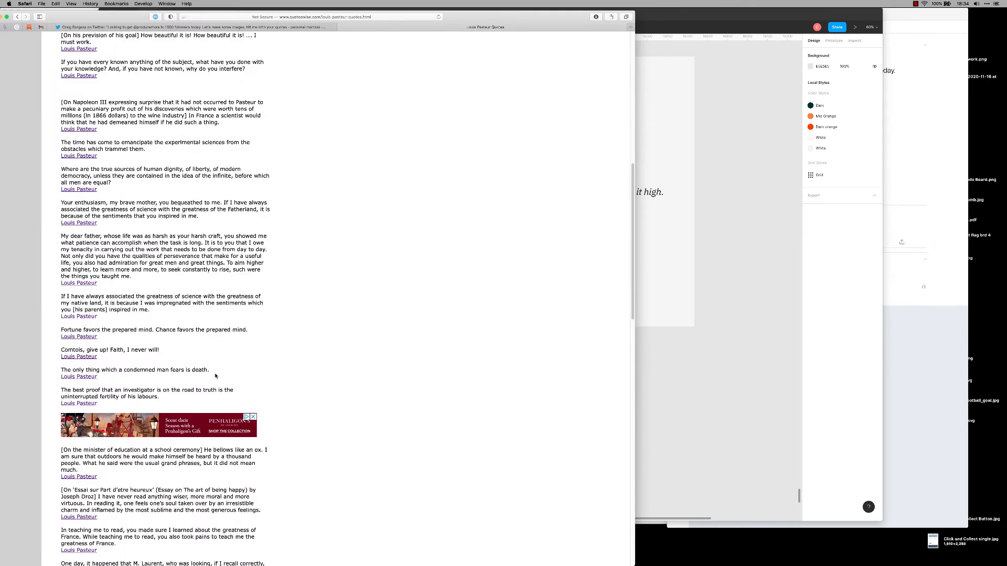
pyautogui.scroll(-18, 215, 375)
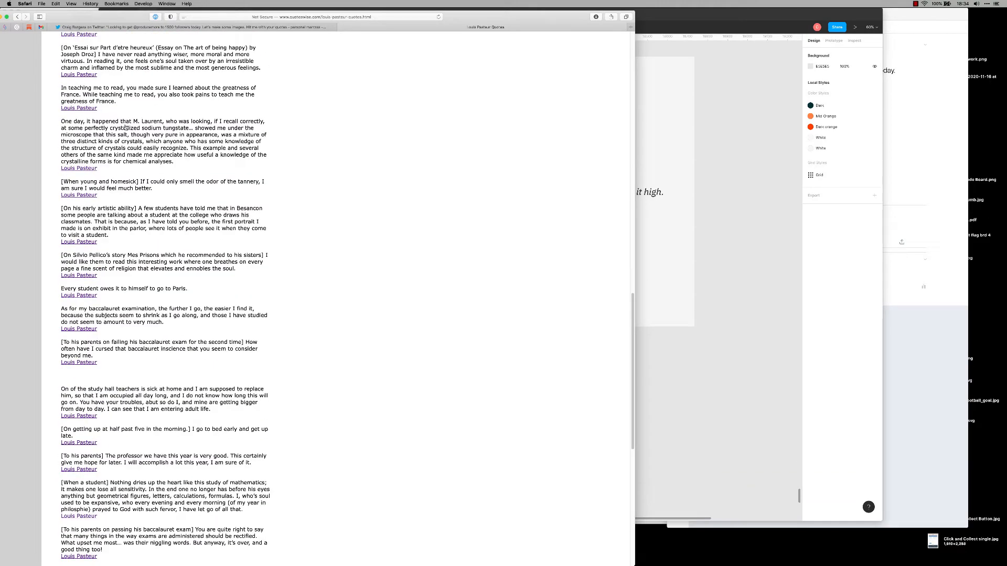
pyautogui.click(17, 17)
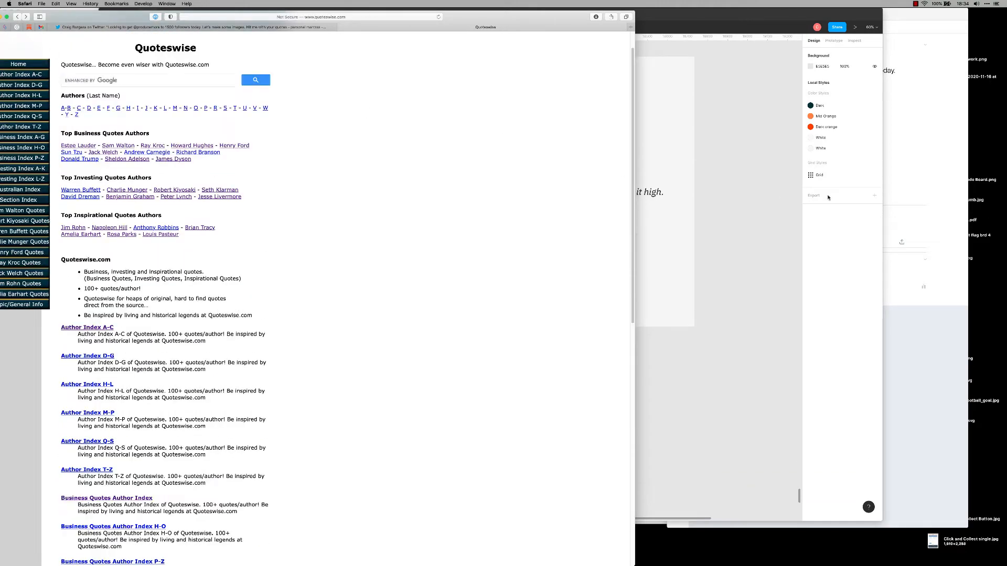
# Check the Twitter notifications and open the reply that quotes "The artist sees what others only catch a glimpse of".
pyautogui.click(907, 220)
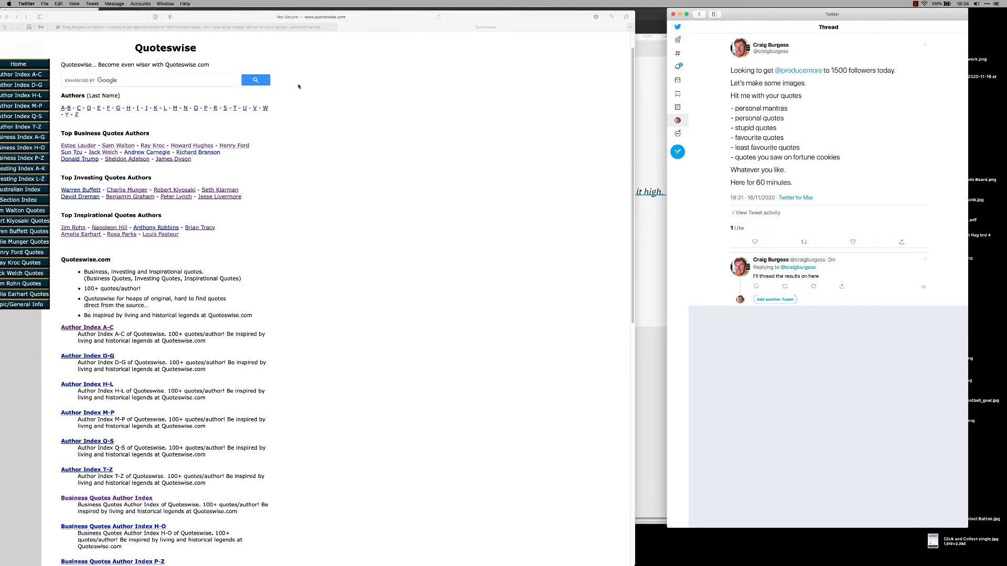
pyautogui.click(189, 27)
pyautogui.click(129, 99)
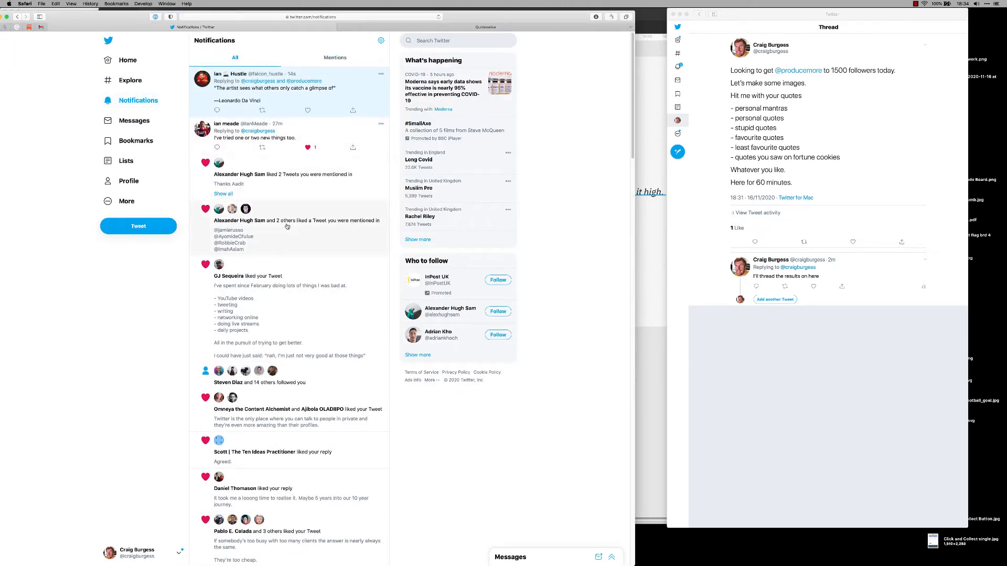
pyautogui.click(293, 100)
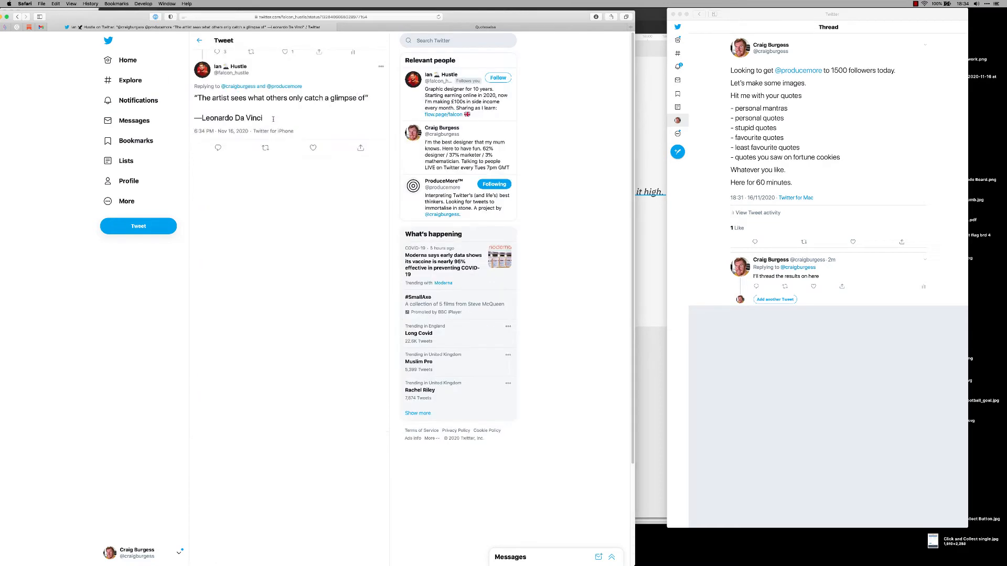
# Copy the quote and its Leonardo Da Vinci attribution from the tweet and paste them into the quote text in the Figma frame.
pyautogui.moveTo(273, 119); pyautogui.dragTo(194, 96)
pyautogui.press('super+c')
pyautogui.press('super+Tab')
pyautogui.press('super+v')
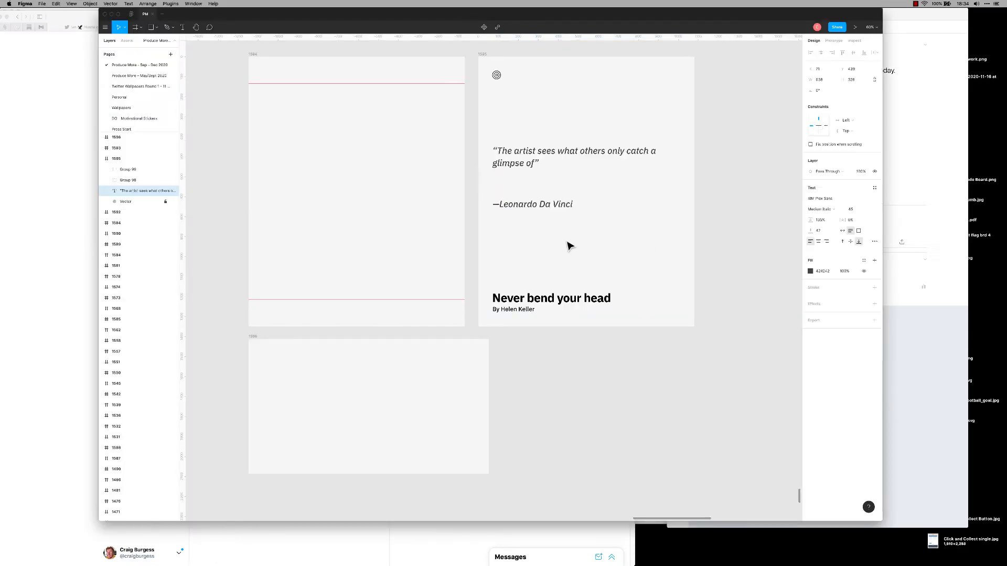
# Remove the "—Leonardo Da Vinci" attribution and the empty lines after the quote in the quote text.
pyautogui.moveTo(549, 208); pyautogui.dragTo(557, 223)
pyautogui.click(561, 228)
pyautogui.doubleClick(585, 218)
pyautogui.hotkey('alt', 'shift', 'Left')
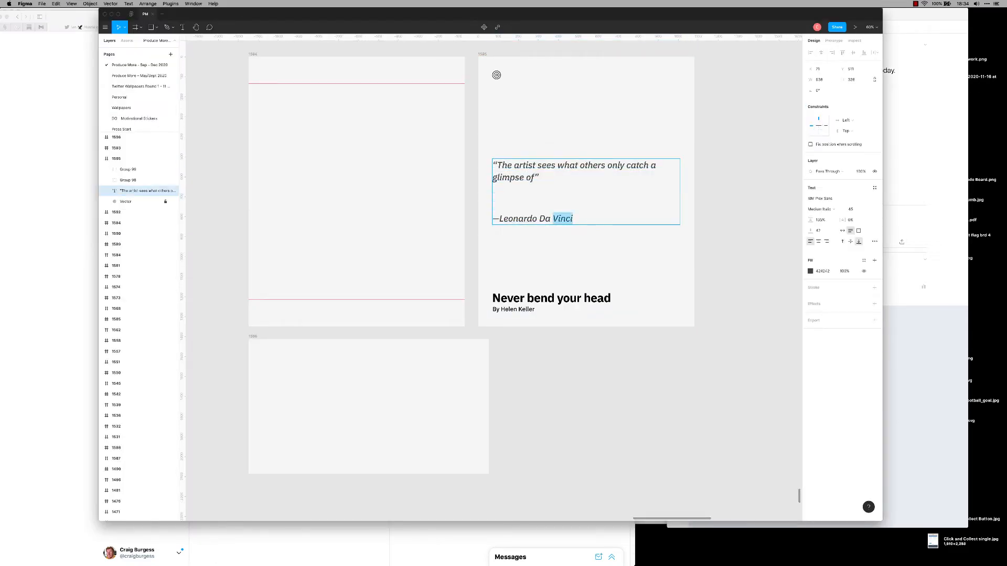
pyautogui.hotkey('alt', 'shift', 'Left')
pyautogui.hotkey('alt', 'shift', 'Left')
pyautogui.hotkey('alt', 'shift', 'Left')
pyautogui.press('BackSpace')
pyautogui.press('BackSpace')
pyautogui.press('BackSpace')
pyautogui.press('BackSpace')
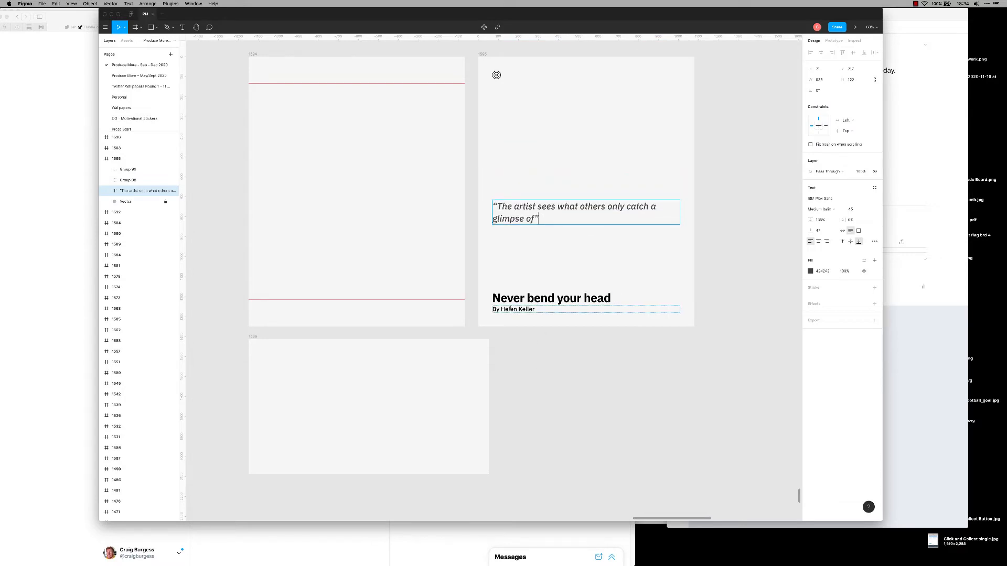
# Replace the author in the byline so it reads "By Leonardo Da Vinci".
pyautogui.click(510, 309)
pyautogui.moveTo(500, 309); pyautogui.dragTo(535, 309)
pyautogui.write('Leonardo Da Vinci')
pyautogui.press('Escape')
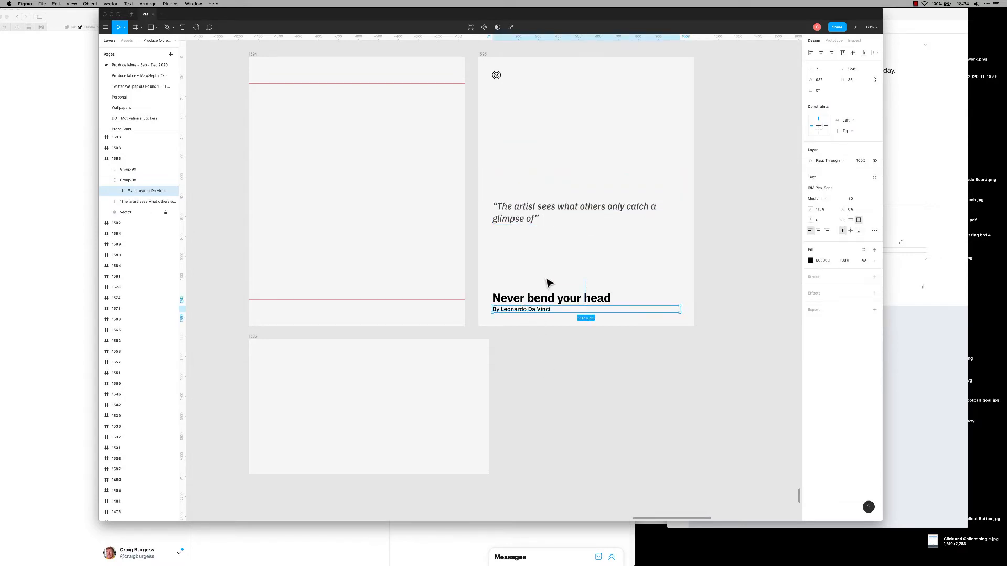
# Duplicate the quote text, centre one copy vertically in the frame and delete the lower one.
pyautogui.click(545, 278)
pyautogui.click(533, 223)
pyautogui.press('super+d')
pyautogui.hotkey('alt', 'v')
pyautogui.click(536, 250)
pyautogui.click(531, 223)
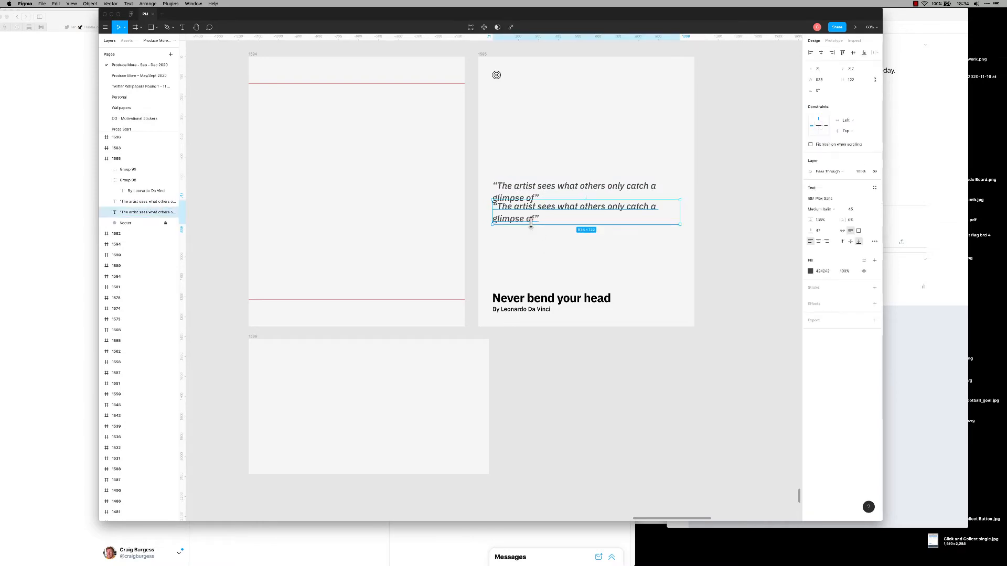
pyautogui.press('Delete')
pyautogui.click(517, 203)
# Replace the frame's bold title with "The artist sees".
pyautogui.click(533, 287)
pyautogui.click(548, 296)
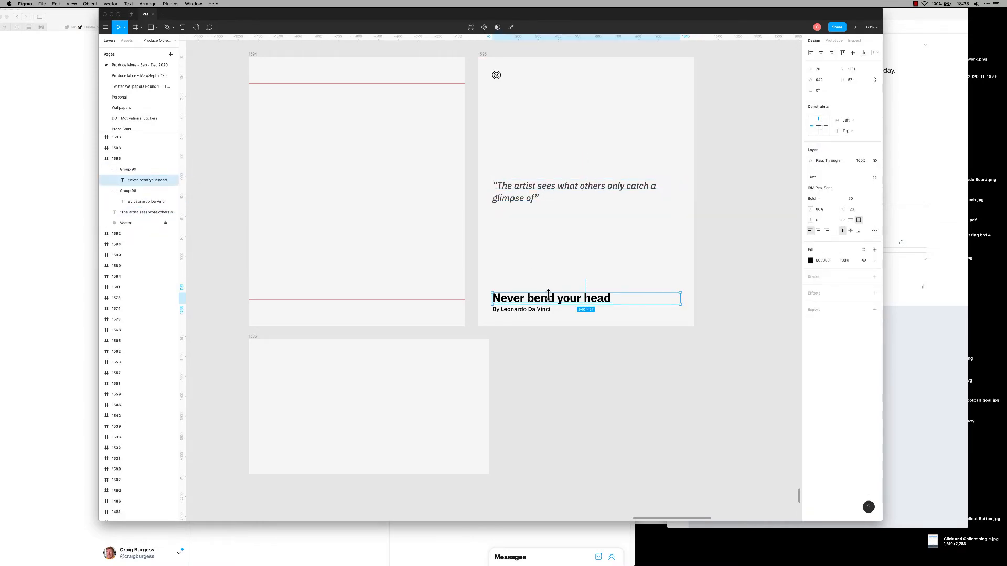
pyautogui.press('Return')
pyautogui.write('The artist se')
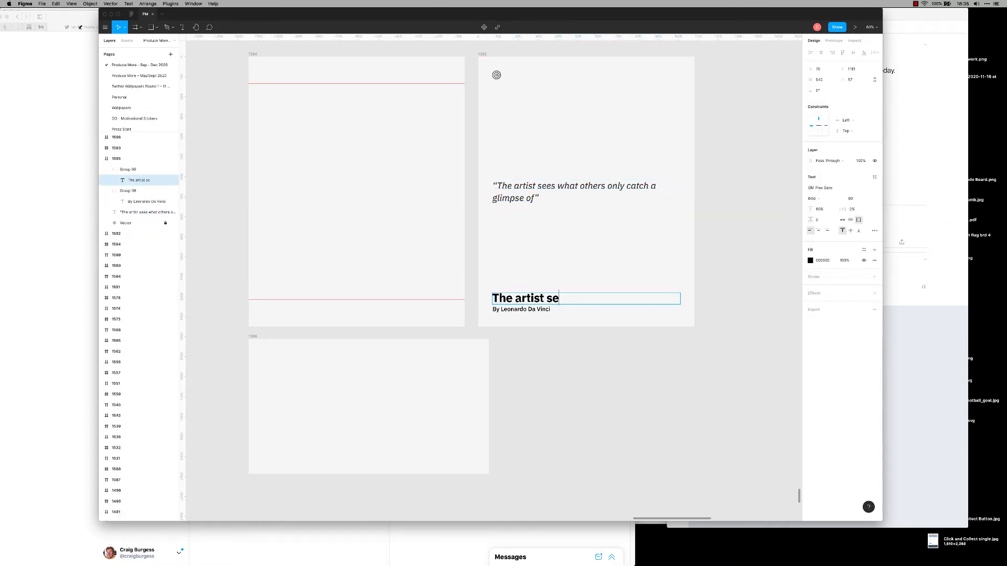
pyautogui.write('es what other')
pyautogui.press('BackSpace')
pyautogui.press('BackSpace')
pyautogui.press('BackSpace')
pyautogui.press('BackSpace')
pyautogui.press('BackSpace')
pyautogui.press('BackSpace')
pyautogui.press('BackSpace')
pyautogui.press('BackSpace')
pyautogui.press('BackSpace')
pyautogui.press('BackSpace')
pyautogui.click(564, 272)
# Move the Leonardo Da Vinci quote frame farther right, leaving room for another frame beside the blank guide frame.
pyautogui.moveTo(671, 217); pyautogui.dragTo(673, 252)
pyautogui.moveTo(477, 87); pyautogui.dragTo(682, 88)
pyautogui.click(267, 78)
pyautogui.click(255, 84)
pyautogui.press('super+d')
pyautogui.press('super+z')
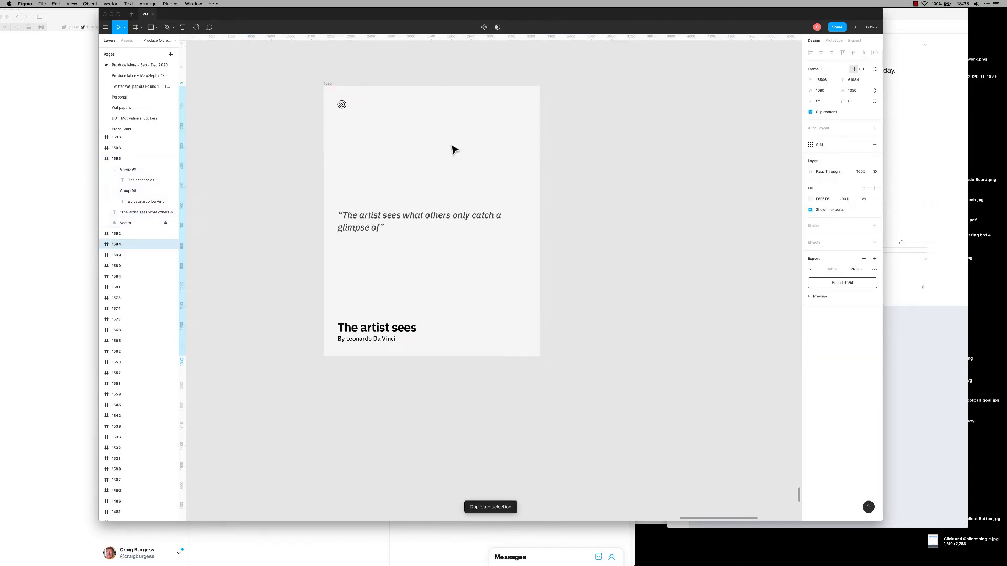
pyautogui.scroll(-5, 454, 149)
pyautogui.hscroll(-1, 446, 144)
pyautogui.moveTo(430, 118); pyautogui.dragTo(455, 118)
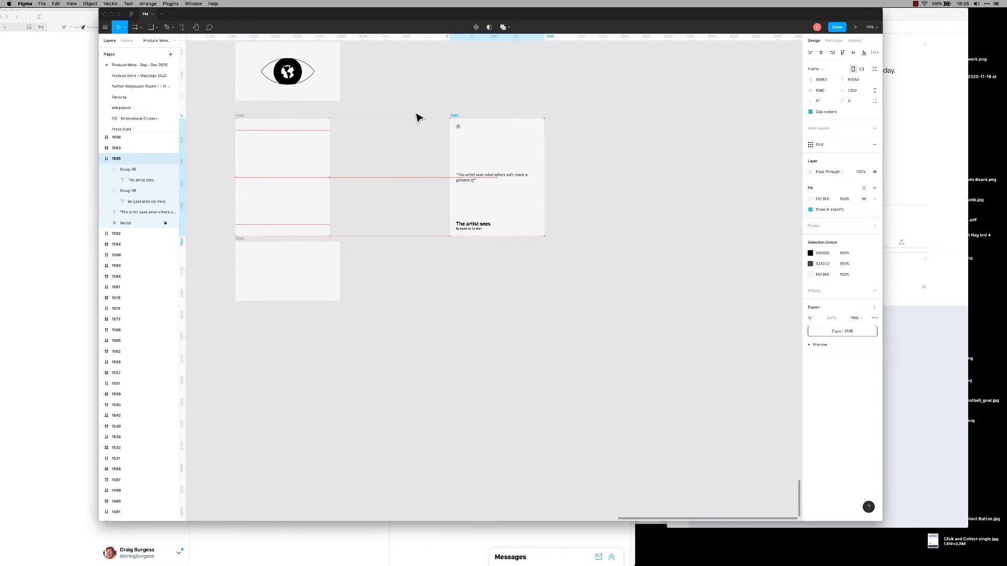
# Duplicate the blank guide frame into the gap between it and the quote frame.
pyautogui.click(240, 120)
pyautogui.press('super+d')
pyautogui.scroll(5, 382, 173)
pyautogui.moveTo(391, 166); pyautogui.dragTo(438, 168)
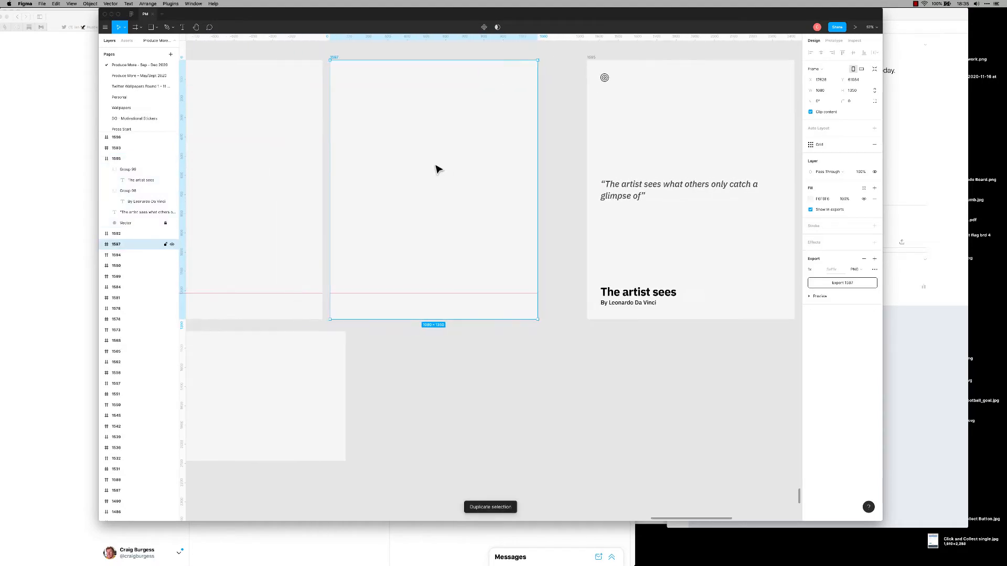
pyautogui.scroll(-1, 435, 166)
pyautogui.moveTo(373, 184); pyautogui.dragTo(524, 176)
# Draw a circle about 453 px in diameter near the middle of the original blank guide frame.
pyautogui.click(412, 191)
pyautogui.scroll(2, 396, 188)
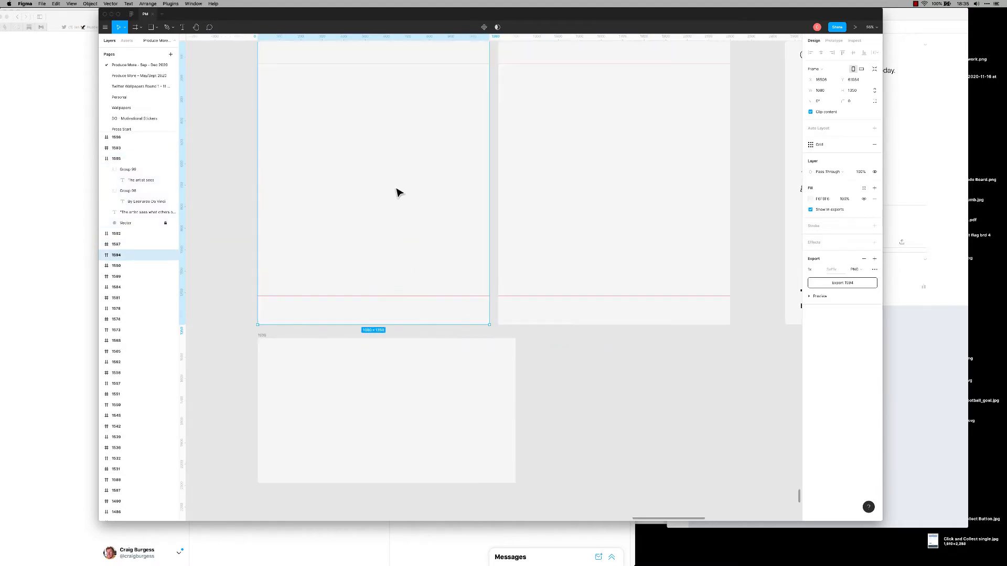
pyautogui.press('o')
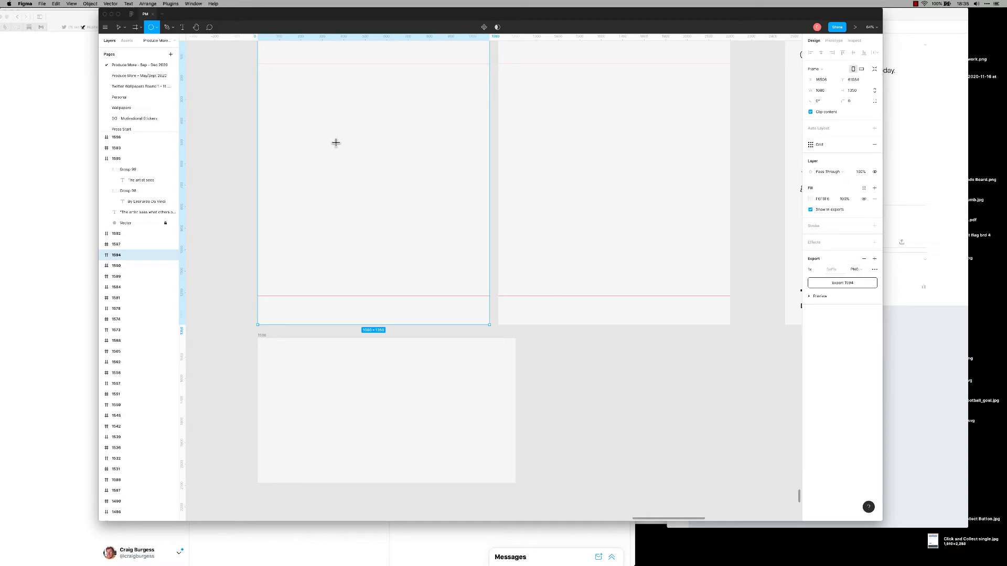
pyautogui.moveTo(335, 142); pyautogui.dragTo(431, 236)
# Duplicate the circle, centre one copy horizontally and vertically in the frame, and delete the off-centre one.
pyautogui.press('super+d')
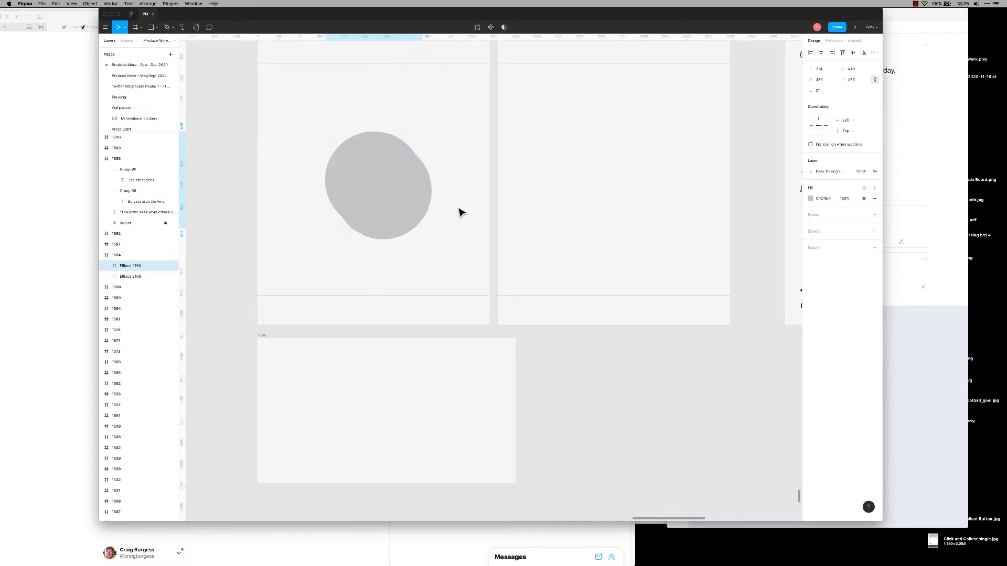
pyautogui.click(458, 209)
pyautogui.click(385, 205)
pyautogui.press('BackSpace')
pyautogui.click(396, 209)
pyautogui.hotkey('alt', 'v')
pyautogui.hotkey('alt', 'h')
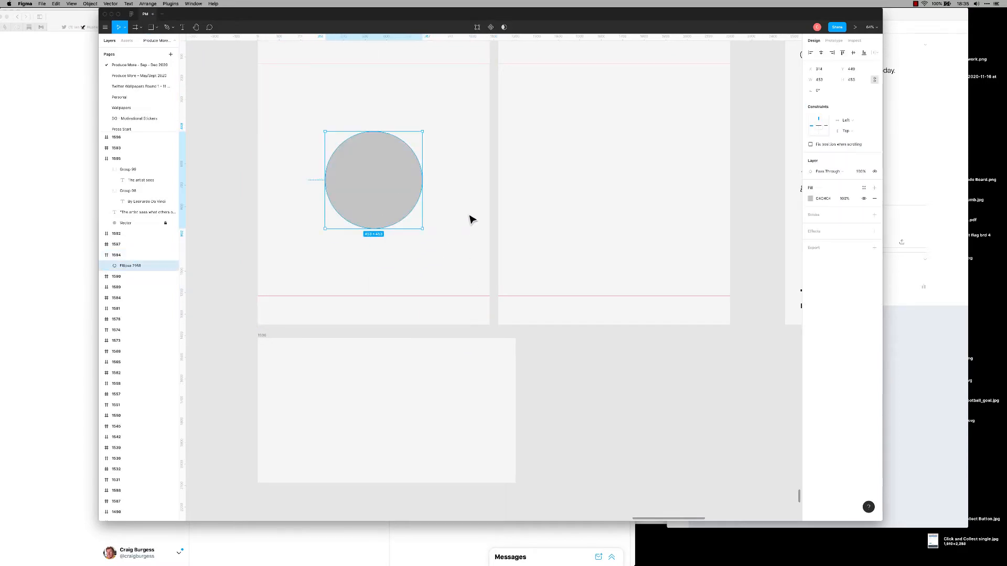
# Paste a copy of the circle into the second blank guide frame.
pyautogui.scroll(3, 551, 152)
pyautogui.click(508, 86)
pyautogui.press('super+v')
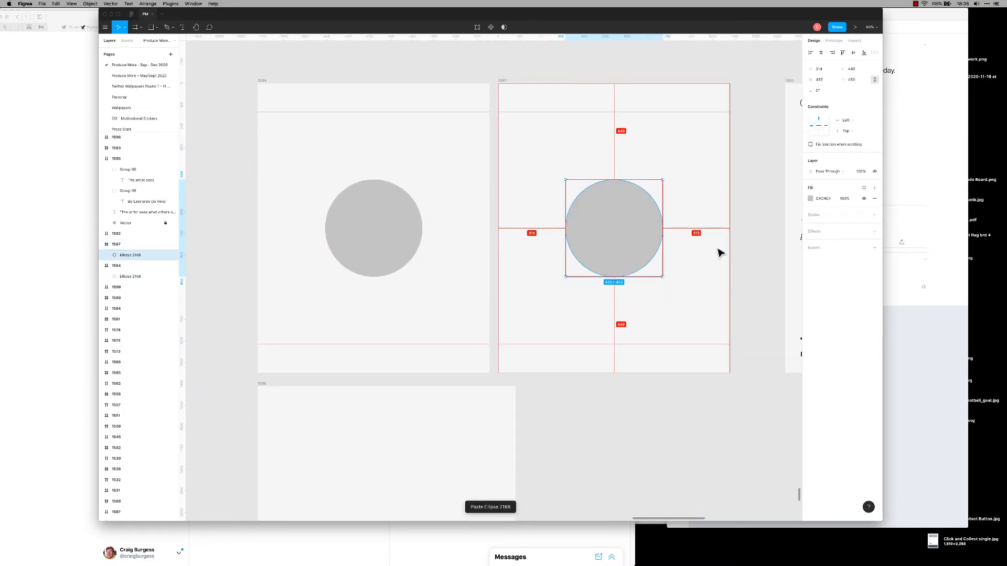
pyautogui.click(719, 253)
pyautogui.click(644, 243)
# Remove the fill from the circle in the first guide frame and give it a black inside stroke of 4.
pyautogui.click(386, 236)
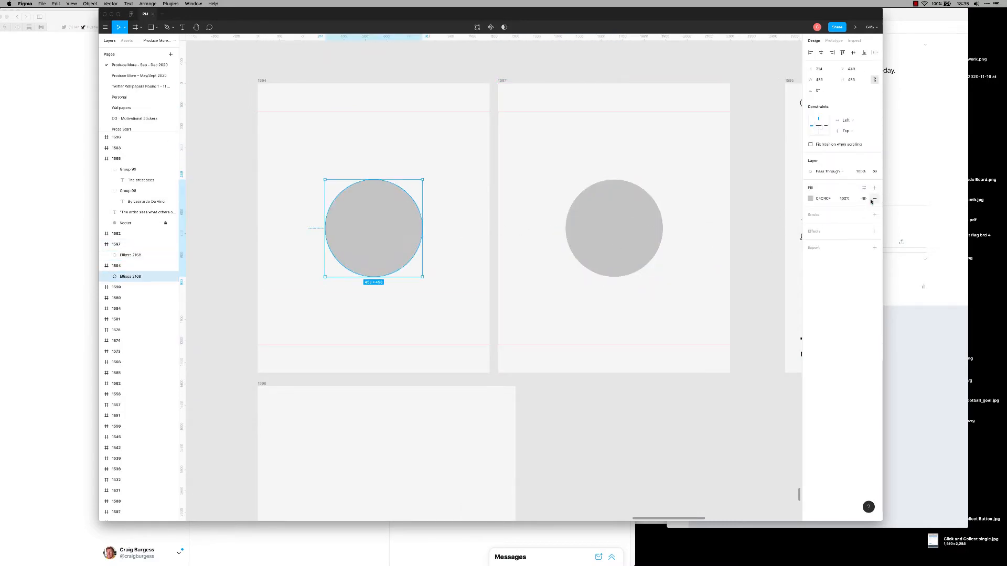
pyautogui.click(874, 198)
pyautogui.click(874, 204)
pyautogui.click(819, 225)
pyautogui.write('5')
pyautogui.press('Tab')
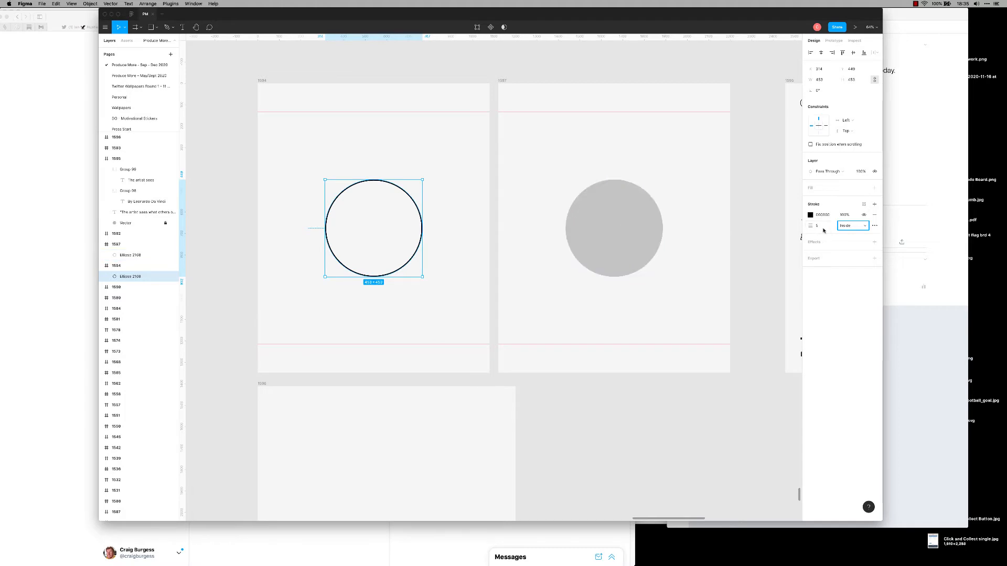
# Give the circle in the second guide frame the same treatment: no fill and a black stroke of 4.
pyautogui.click(650, 246)
pyautogui.click(874, 198)
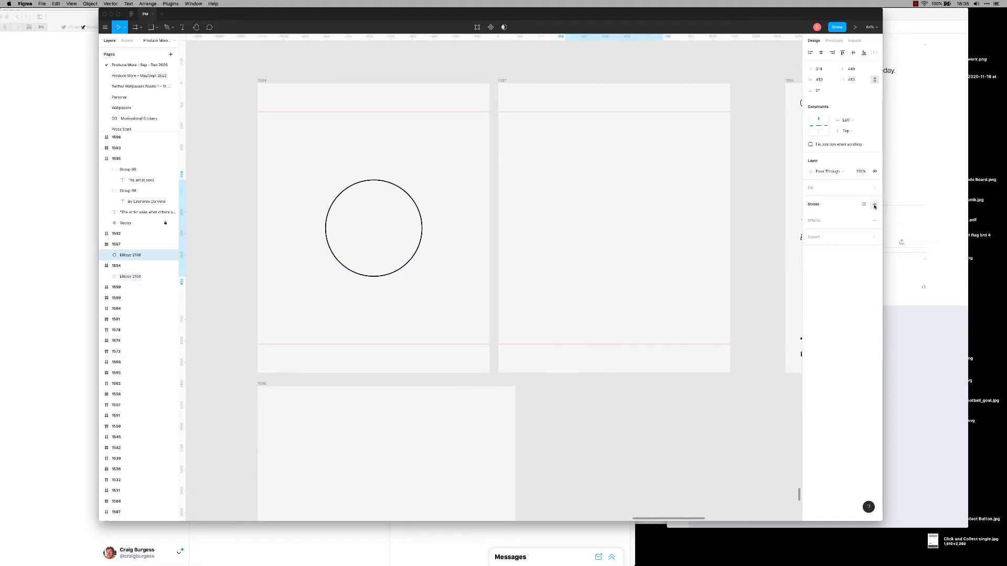
pyautogui.click(874, 205)
pyautogui.click(819, 226)
pyautogui.write('5')
pyautogui.press('Tab')
pyautogui.click(620, 304)
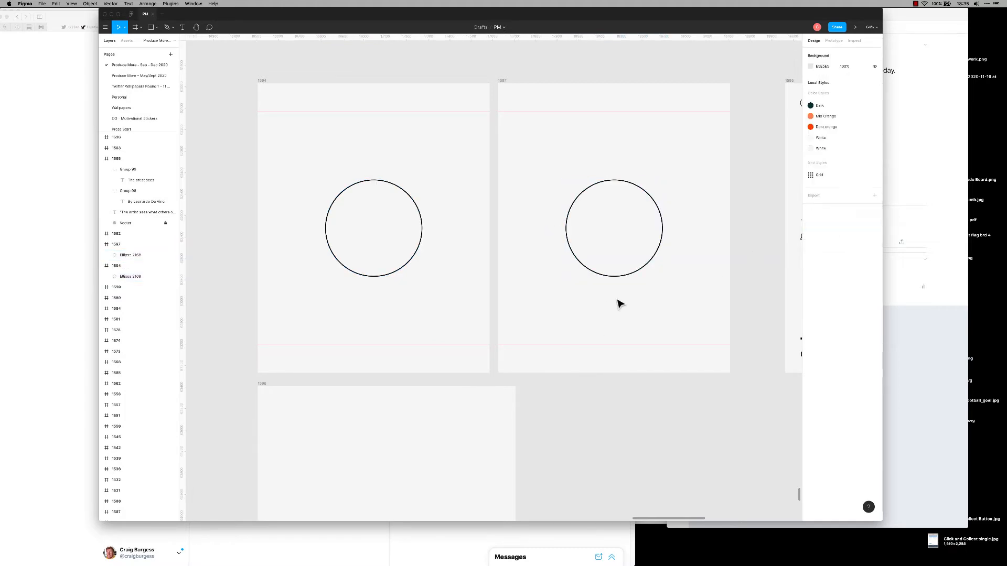
# Cover the upper half of the first frame's circle with a rectangle about 744 × 308 px using the White colour style.
pyautogui.click(407, 269)
pyautogui.scroll(1, 311, 168)
pyautogui.press('r')
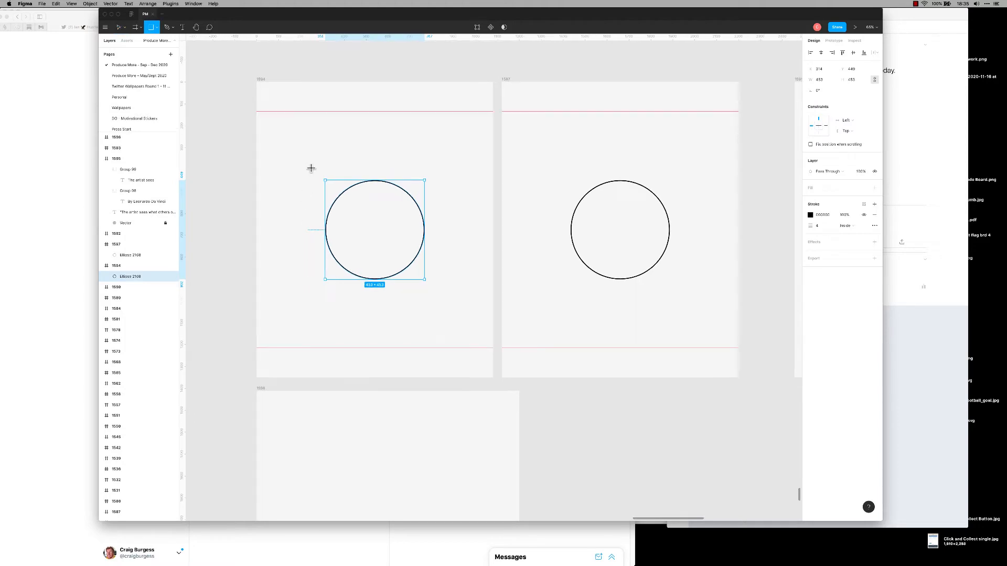
pyautogui.moveTo(305, 162); pyautogui.dragTo(468, 229)
pyautogui.click(874, 198)
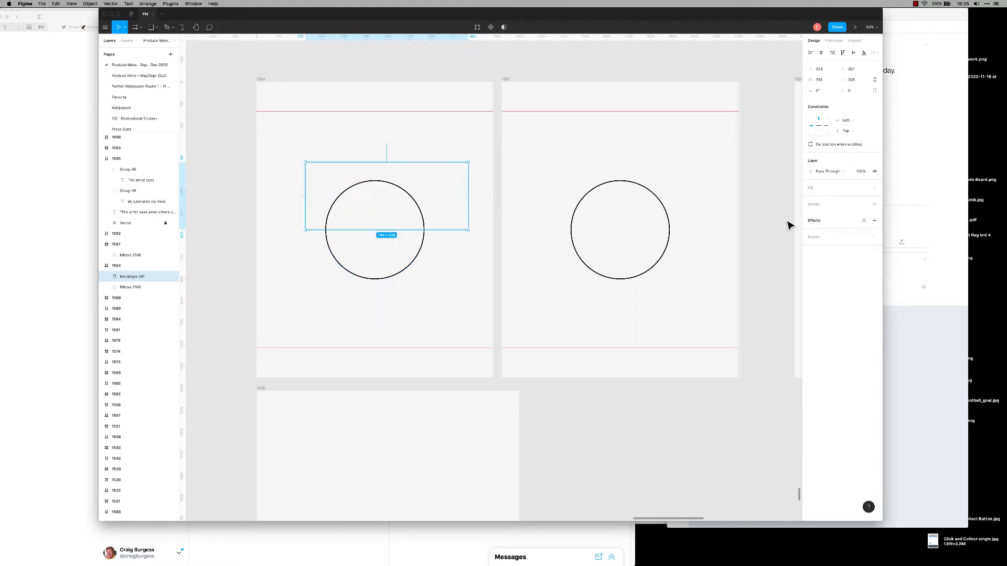
pyautogui.click(874, 188)
pyautogui.click(863, 187)
pyautogui.click(836, 239)
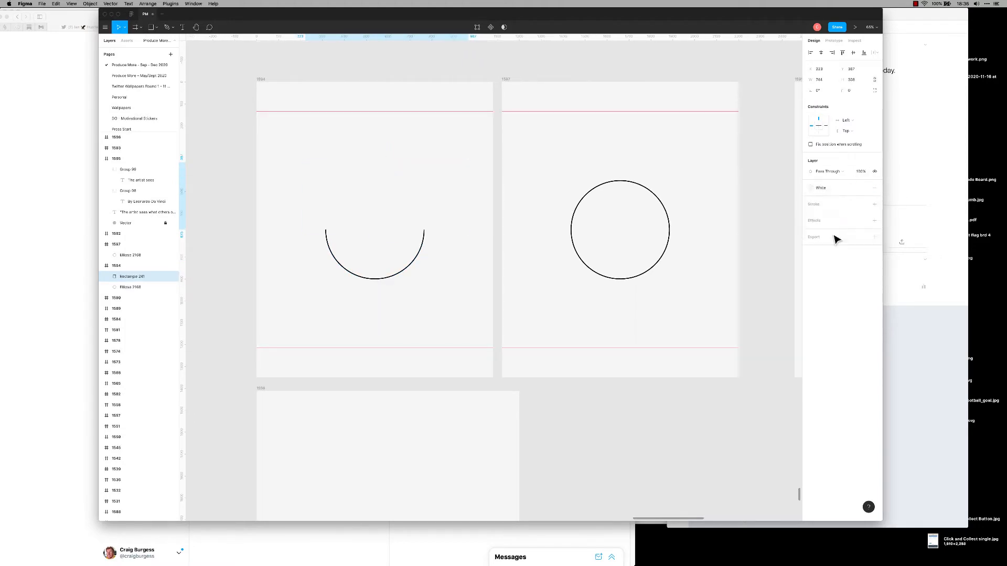
# Centre the covering rectangle horizontally in the first guide frame.
pyautogui.click(475, 238)
pyautogui.click(429, 220)
pyautogui.hotkey('alt', 'h')
pyautogui.click(451, 288)
pyautogui.click(419, 226)
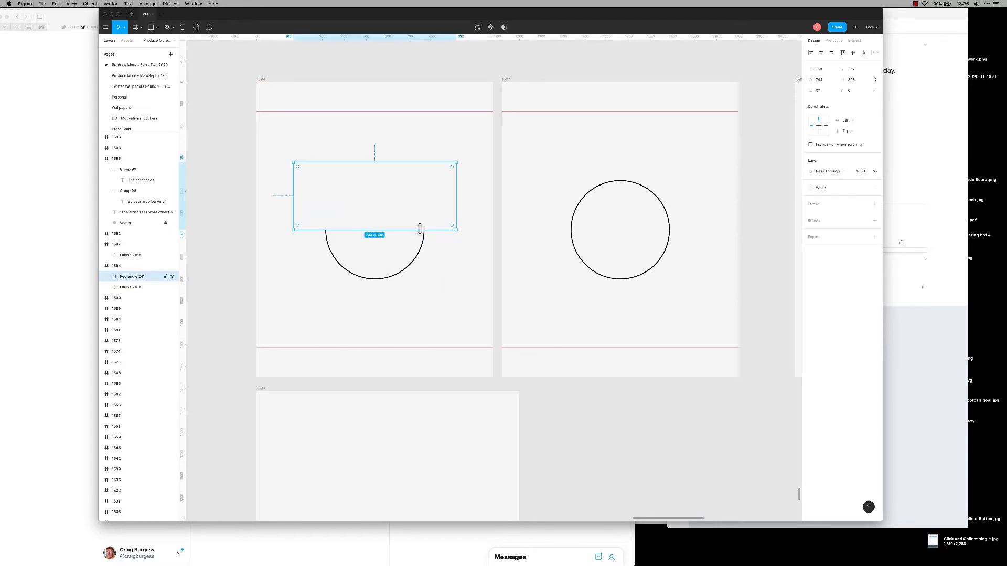
# Duplicate the covering rectangle and move the copy straight down about 340 px, leaving a narrow band of the circle exposed.
pyautogui.press('super+d')
pyautogui.hotkey('shift', 'Down')
pyautogui.hotkey('shift', 'Down')
pyautogui.hotkey('shift', 'Down')
pyautogui.hotkey('shift', 'Down')
pyautogui.hotkey('shift', 'Down')
pyautogui.hotkey('shift', 'Down')
pyautogui.hotkey('shift', 'Down')
pyautogui.hotkey('shift', 'Down')
pyautogui.hotkey('shift', 'Down')
pyautogui.hotkey('shift', 'Down')
pyautogui.hotkey('shift', 'Down')
pyautogui.hotkey('shift', 'Down')
pyautogui.hotkey('shift', 'Down')
pyautogui.hotkey('shift', 'Down')
pyautogui.hotkey('shift', 'Down')
pyautogui.hotkey('shift', 'Down')
pyautogui.hotkey('shift', 'Down')
pyautogui.hotkey('shift', 'Down')
pyautogui.hotkey('shift', 'Down')
pyautogui.hotkey('shift', 'Down')
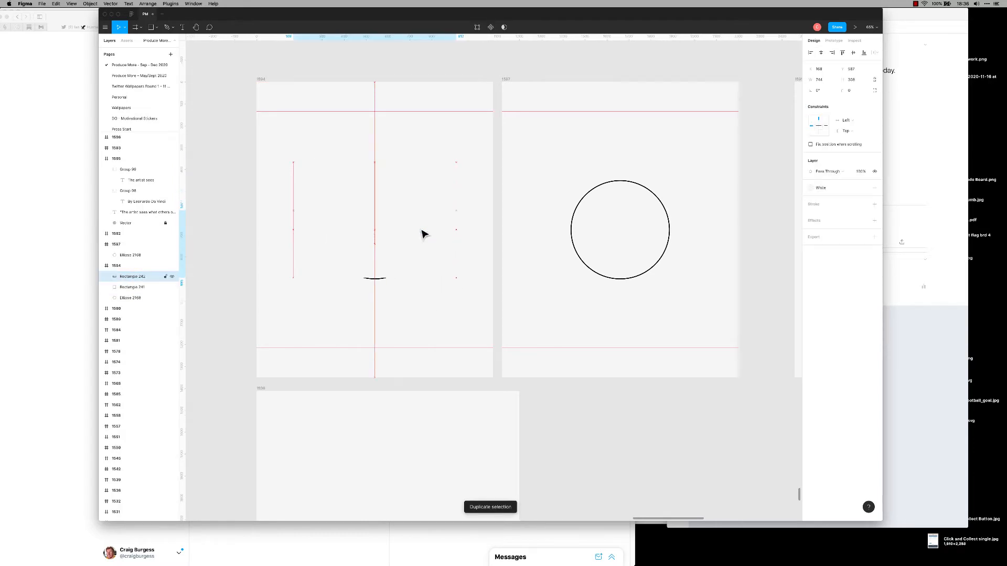
pyautogui.hotkey('shift', 'Down')
pyautogui.hotkey('shift', 'Down')
pyautogui.hotkey('shift', 'Down')
pyautogui.hotkey('shift', 'Down')
pyautogui.hotkey('shift', 'Down')
pyautogui.hotkey('shift', 'Down')
pyautogui.hotkey('shift', 'Down')
pyautogui.hotkey('shift', 'Down')
pyautogui.hotkey('shift', 'Down')
pyautogui.hotkey('shift', 'Down')
pyautogui.hotkey('shift', 'Down')
pyautogui.hotkey('shift', 'Down')
pyautogui.hotkey('shift', 'Down')
pyautogui.hotkey('shift', 'Down')
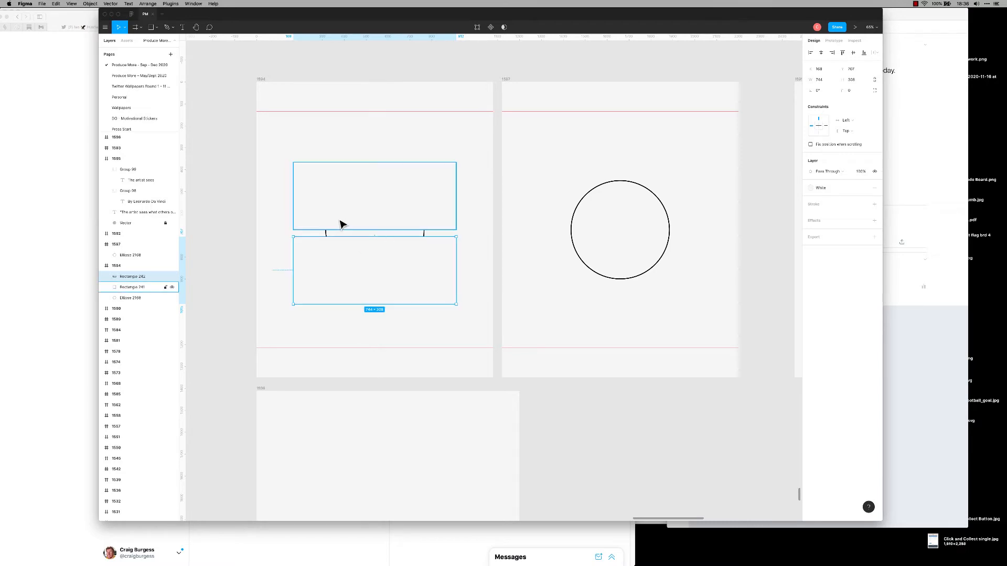
# Group the two covering rectangles in the first guide frame.
pyautogui.keyDown('shift'); pyautogui.click(346, 231); pyautogui.keyUp('shift')
pyautogui.press('super+g')
pyautogui.click(383, 334)
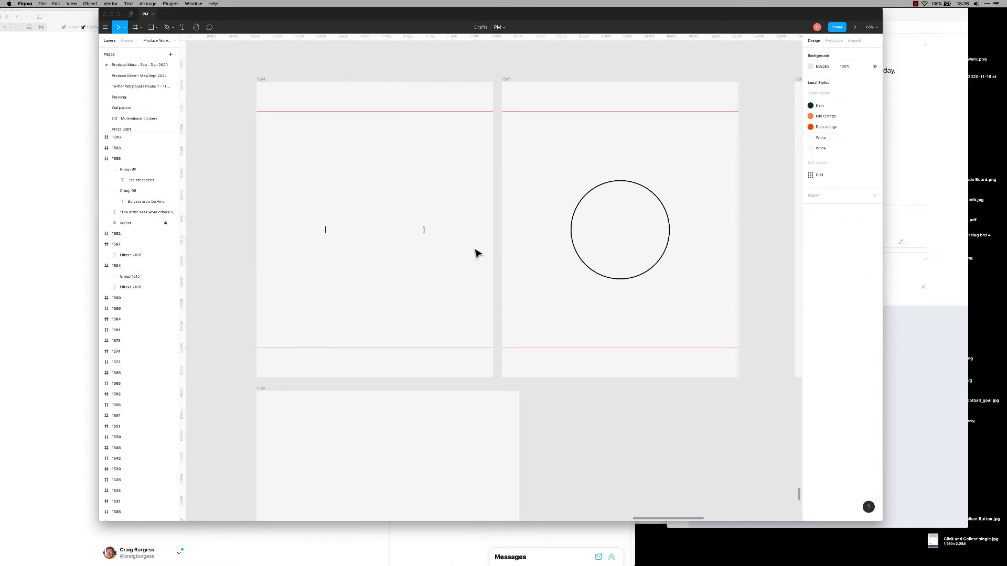
pyautogui.scroll(2, 475, 254)
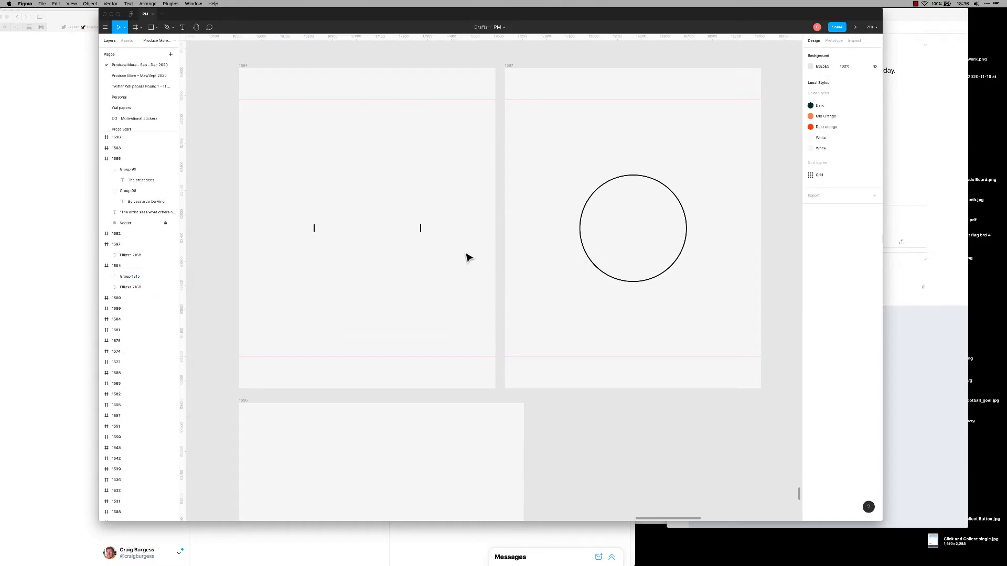
pyautogui.click(405, 263)
pyautogui.click(246, 226)
pyautogui.click(438, 238)
# Duplicate the second frame's circle, shrink the copy to about 422 px and centre it inside the original.
pyautogui.click(598, 308)
pyautogui.click(616, 279)
pyautogui.press('super+d')
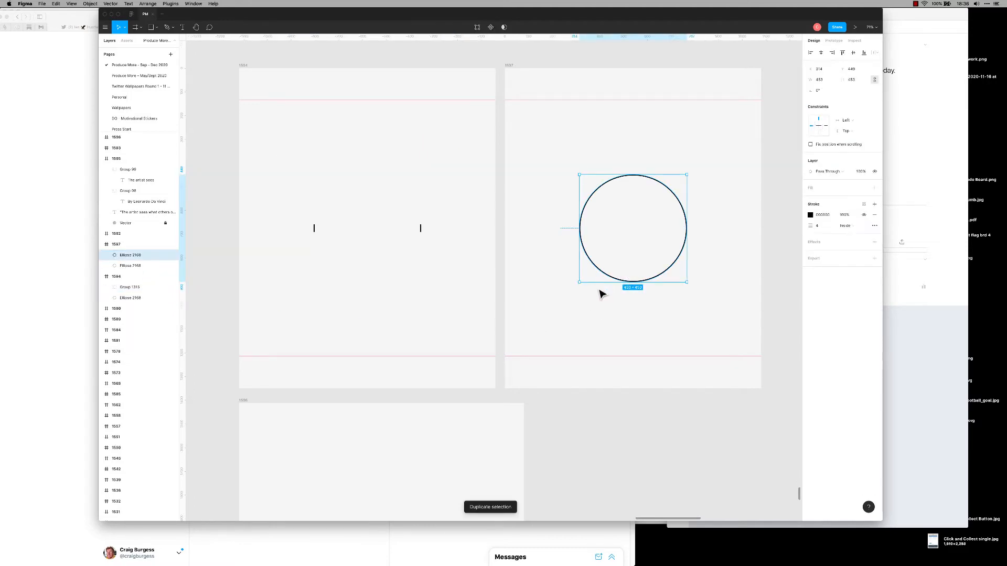
pyautogui.moveTo(579, 283); pyautogui.dragTo(591, 274)
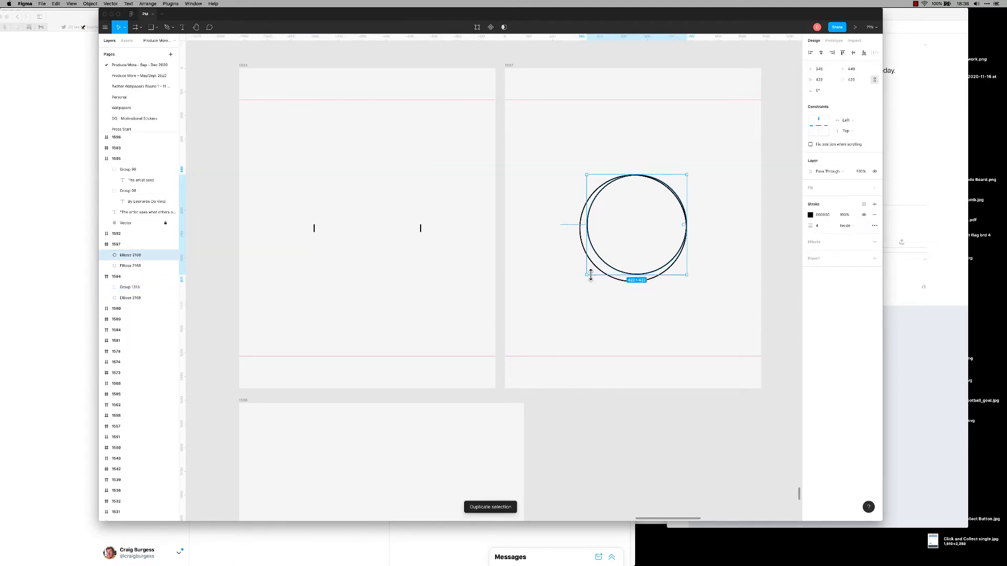
pyautogui.click(591, 333)
# Duplicate the inner ring, shrink the copy to about 397 px and centre it as a third concentric ring.
pyautogui.click(617, 281)
pyautogui.press('super+d')
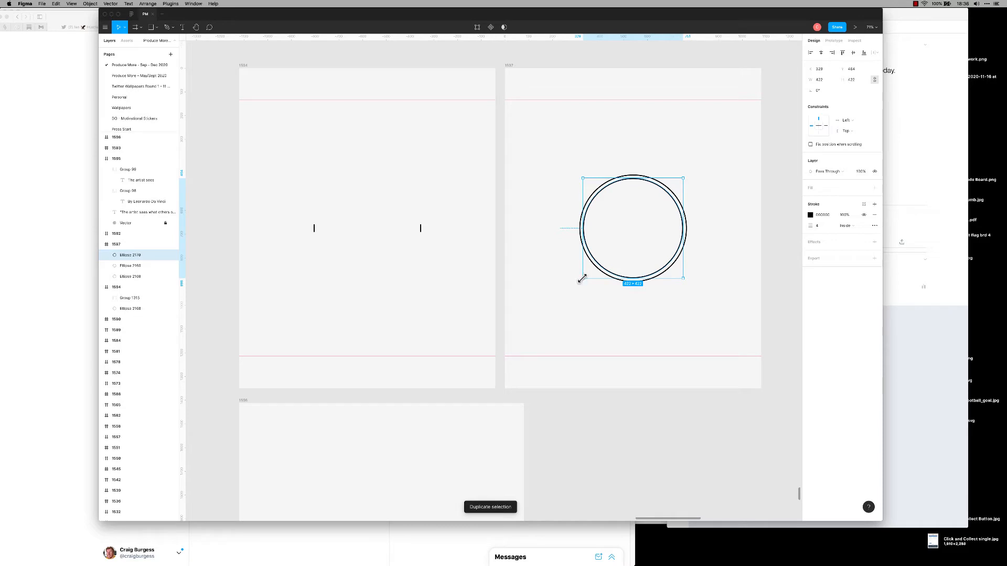
pyautogui.moveTo(582, 279); pyautogui.dragTo(600, 274)
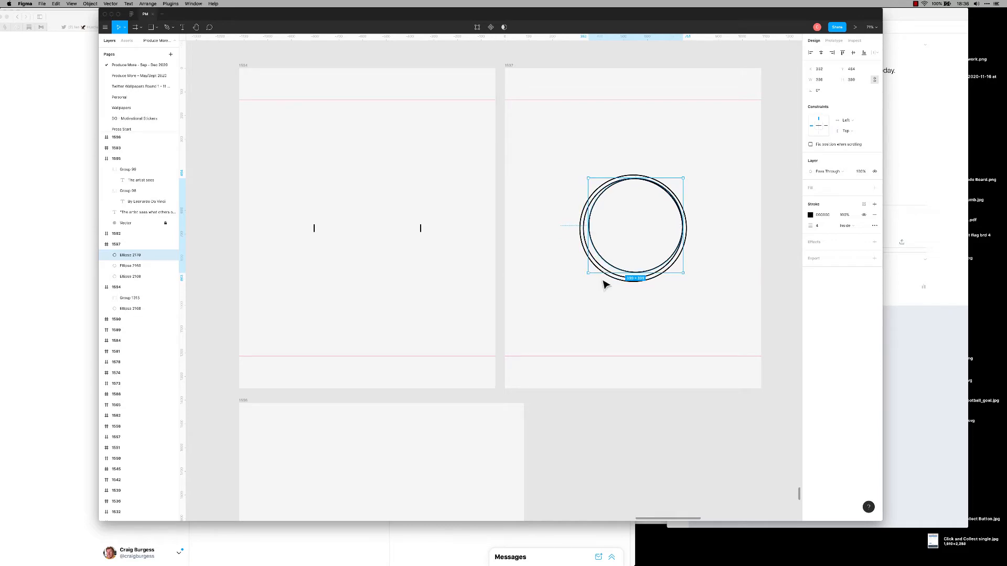
pyautogui.click(606, 322)
pyautogui.scroll(1, 617, 299)
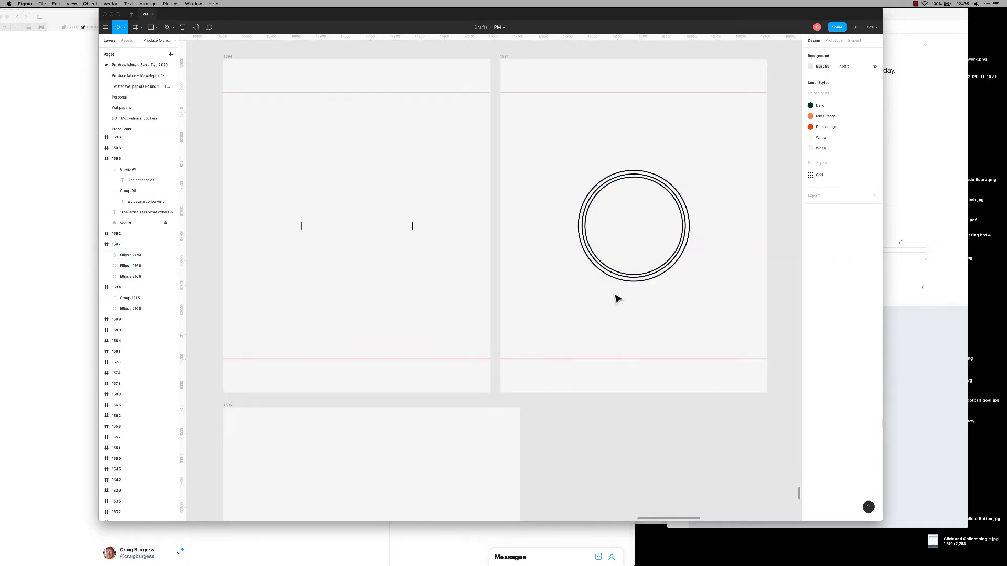
pyautogui.click(638, 279)
pyautogui.scroll(1, 618, 291)
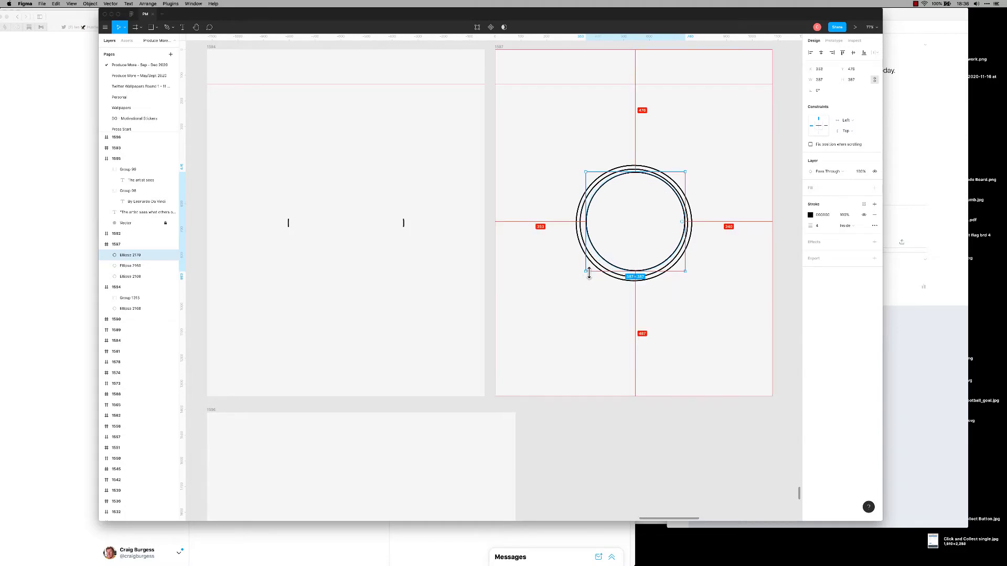
pyautogui.click(603, 311)
pyautogui.hscroll(2, 636, 298)
# Add a fourth concentric ring by duplicating the innermost one and scaling the copy to about 345 px, centred in the frame.
pyautogui.click(611, 288)
pyautogui.press('super+d')
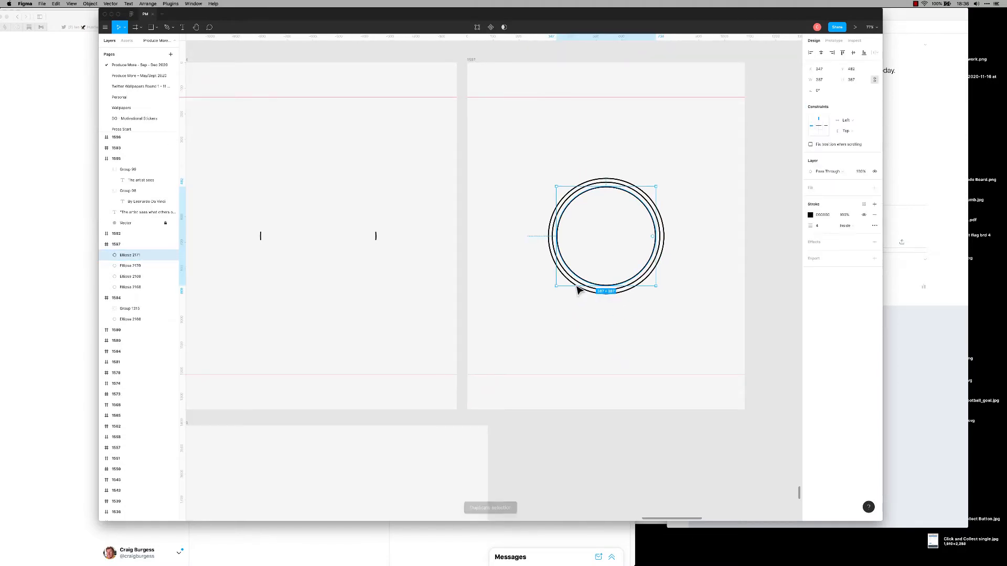
pyautogui.hotkey('alt', 'h')
pyautogui.hotkey('alt', 'v')
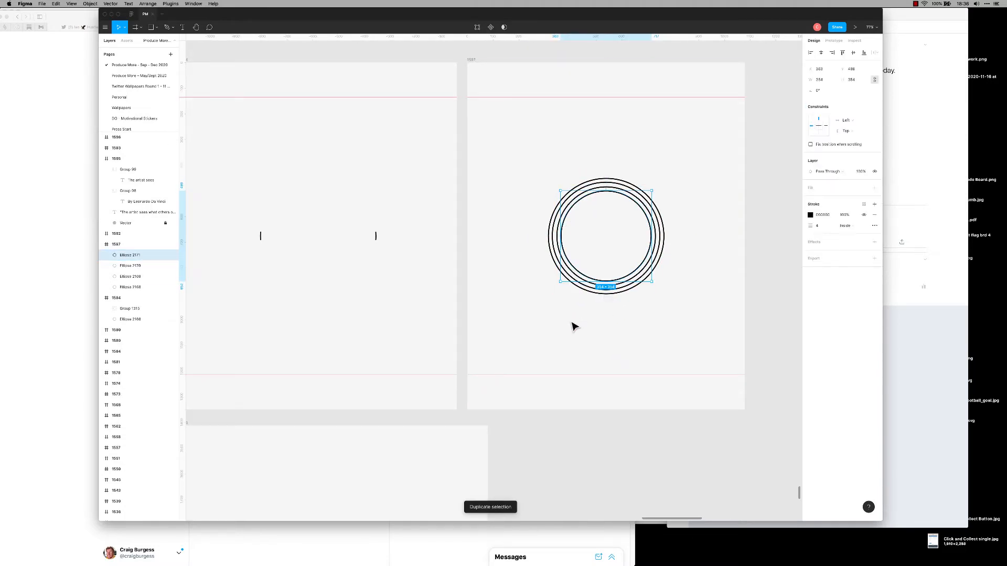
pyautogui.click(573, 322)
pyautogui.scroll(1, 606, 285)
pyautogui.click(597, 280)
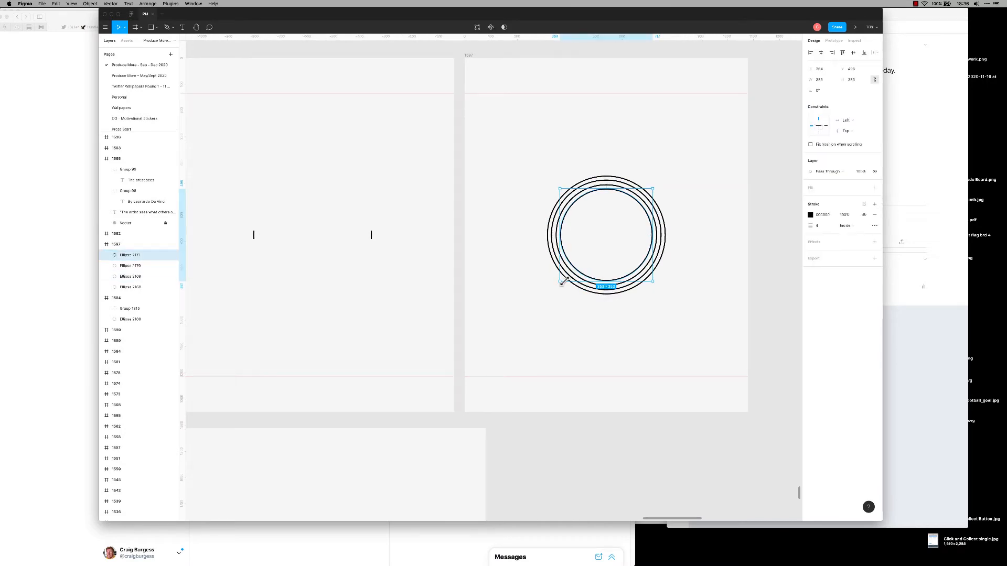
pyautogui.scroll(5, 616, 297)
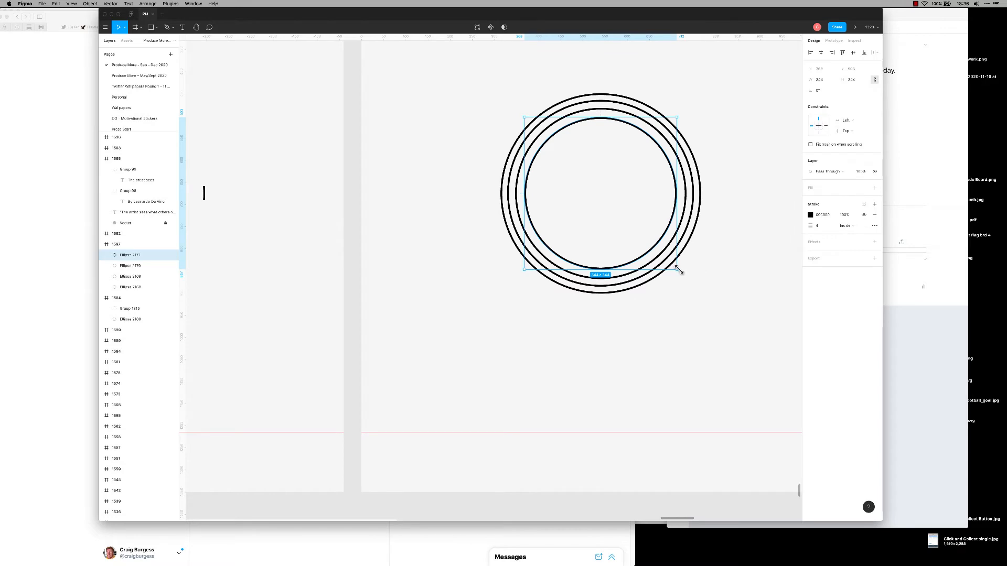
pyautogui.click(666, 288)
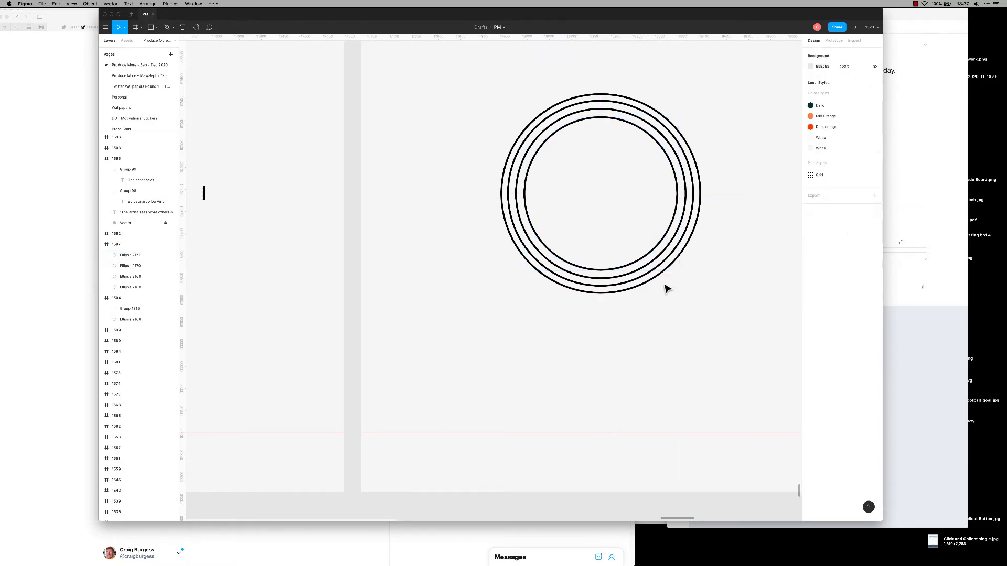
# Add a fifth concentric ring about 312 px in diameter from a centred copy of the innermost ring.
pyautogui.click(645, 263)
pyautogui.hotkey('ctrl', 'd')
pyautogui.moveTo(675, 267)
pyautogui.mouseDown()
pyautogui.moveTo(667, 264)
pyautogui.moveTo(687, 274)
pyautogui.moveTo(650, 283)
pyautogui.moveTo(672, 267)
pyautogui.moveTo(664, 261)
pyautogui.mouseUp()
pyautogui.hotkey('alt', 'h')
pyautogui.hotkey('alt', 'v')
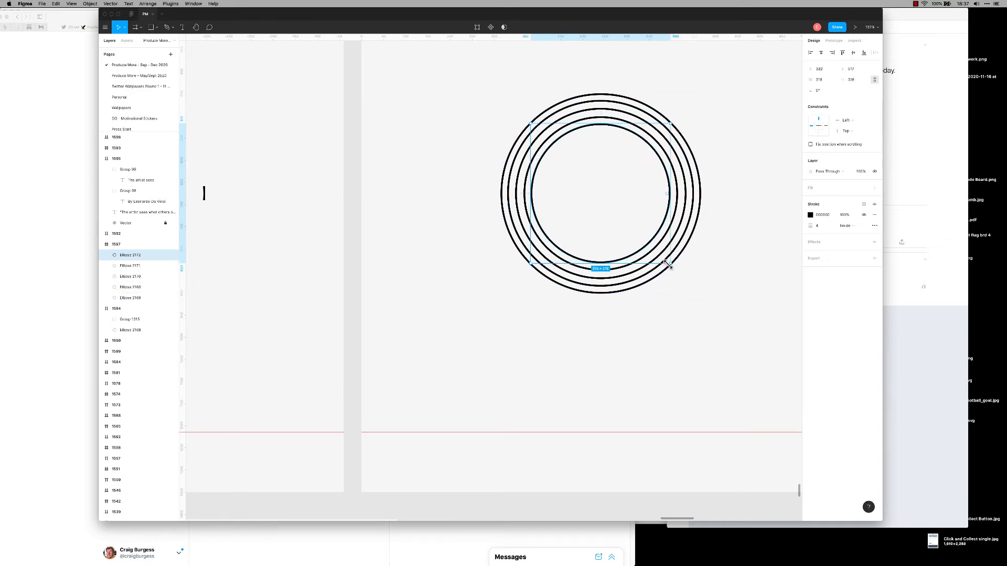
pyautogui.click(692, 287)
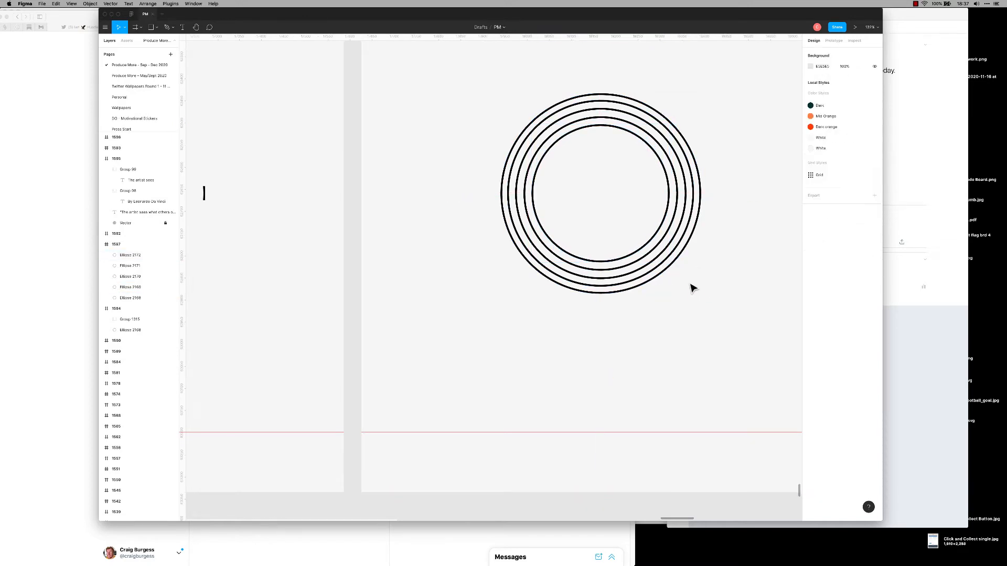
# Duplicate the fifth ring, try shrinking the copy by hand and undo the resize.
pyautogui.click(642, 252)
pyautogui.press('super+d')
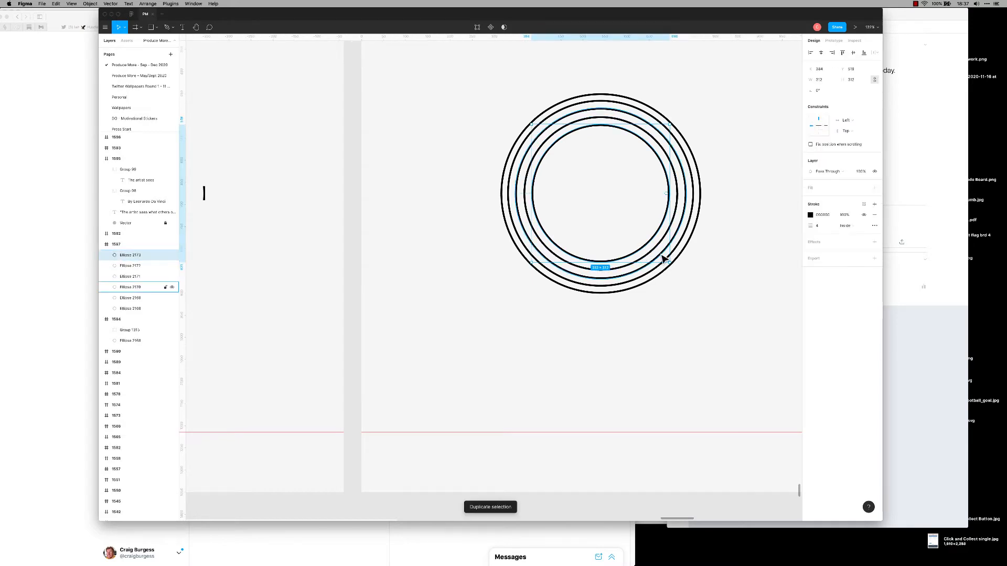
pyautogui.moveTo(669, 262); pyautogui.dragTo(658, 251)
pyautogui.press('super+z')
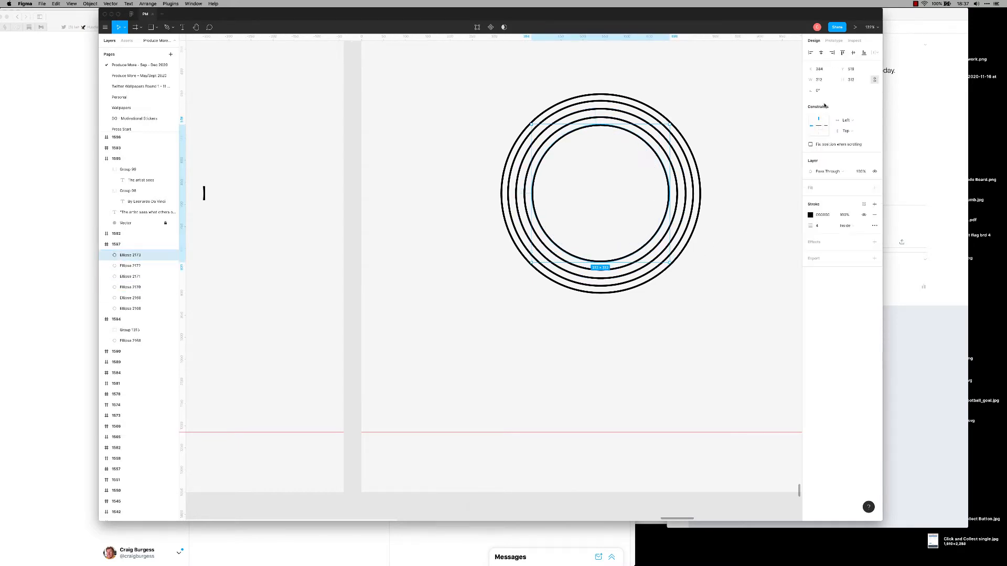
# Delete all the inner rings in the second guide frame, keeping only the outer circle.
pyautogui.click(732, 237)
pyautogui.click(669, 202)
pyautogui.press('BackSpace')
pyautogui.click(677, 203)
pyautogui.press('BackSpace')
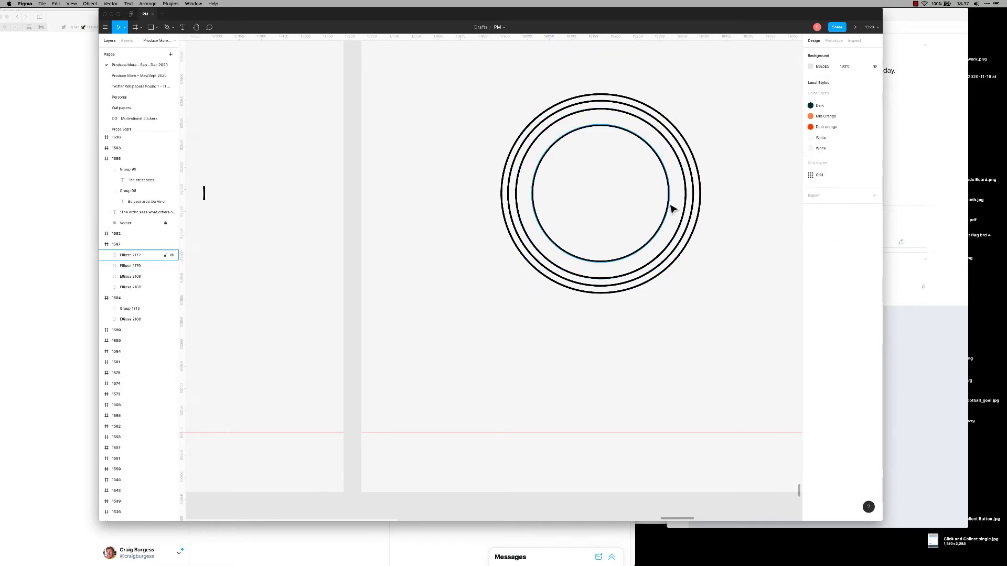
pyautogui.click(669, 204)
pyautogui.press('BackSpace')
pyautogui.click(689, 209)
pyautogui.press('BackSpace')
pyautogui.click(697, 207)
pyautogui.press('BackSpace')
# Try a duplicate of the outer circle scaled to 80% and centred in the frame, and delete it.
pyautogui.click(700, 211)
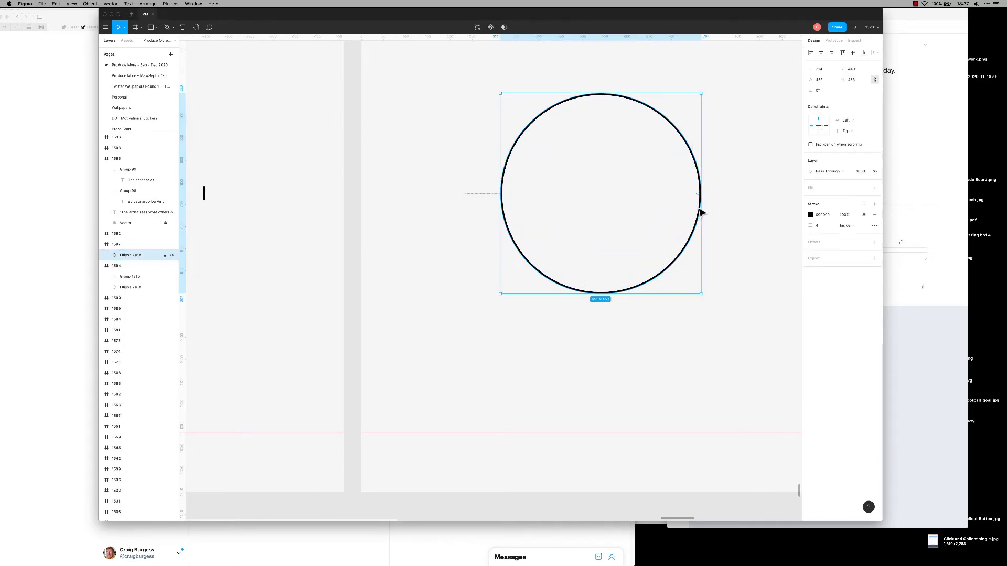
pyautogui.press('super+d')
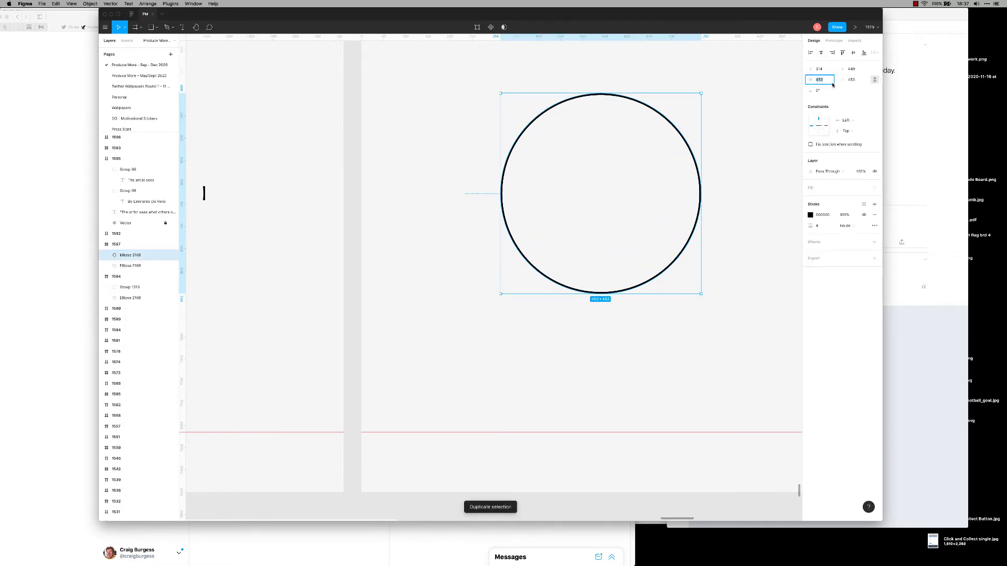
pyautogui.write('60')
pyautogui.write('%')
pyautogui.press('Return')
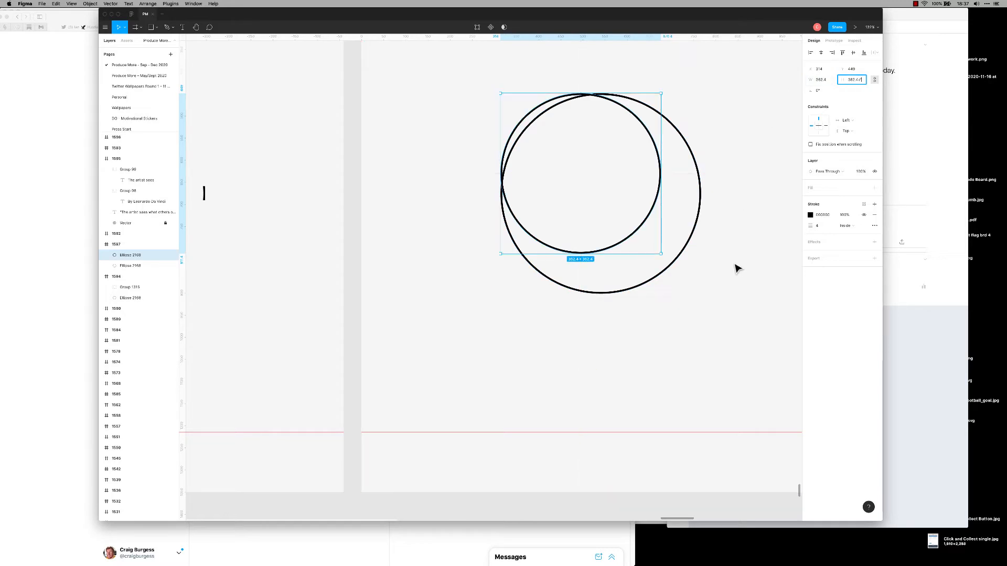
pyautogui.click(633, 245)
pyautogui.click(624, 244)
pyautogui.hotkey('alt', 'h')
pyautogui.hotkey('alt', 'v')
pyautogui.press('BackSpace')
# Duplicate the outer circle, scale the copy to 90% and centre it horizontally and vertically in the frame.
pyautogui.click(702, 215)
pyautogui.press('super+d')
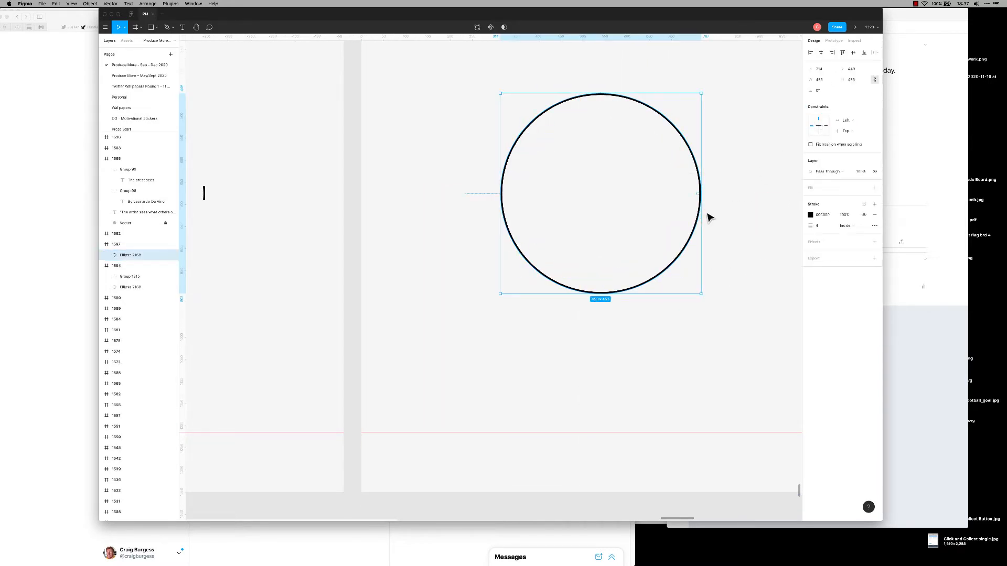
pyautogui.write('90')
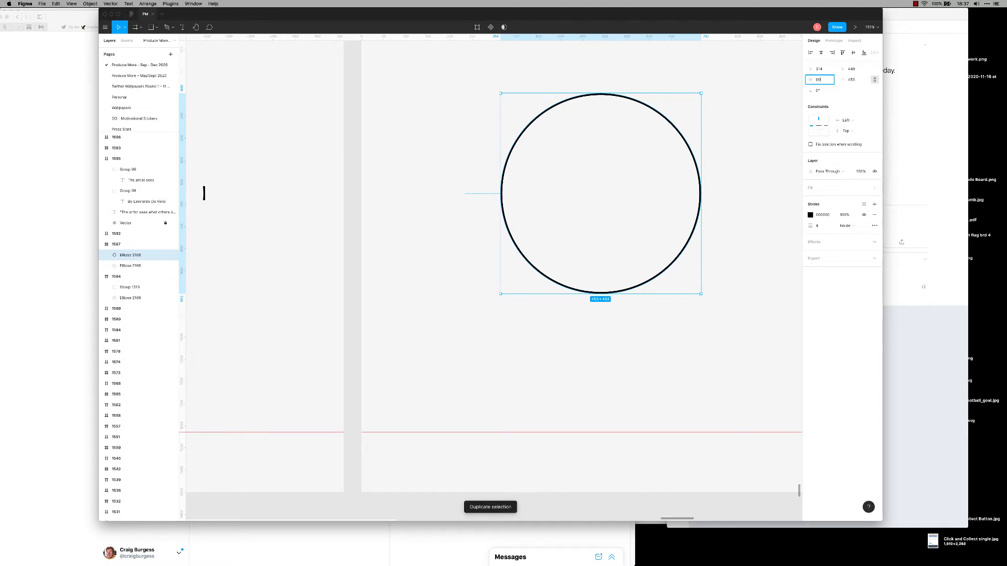
pyautogui.write('%')
pyautogui.press('Return')
pyautogui.hotkey('alt', 'h')
pyautogui.hotkey('alt', 'v')
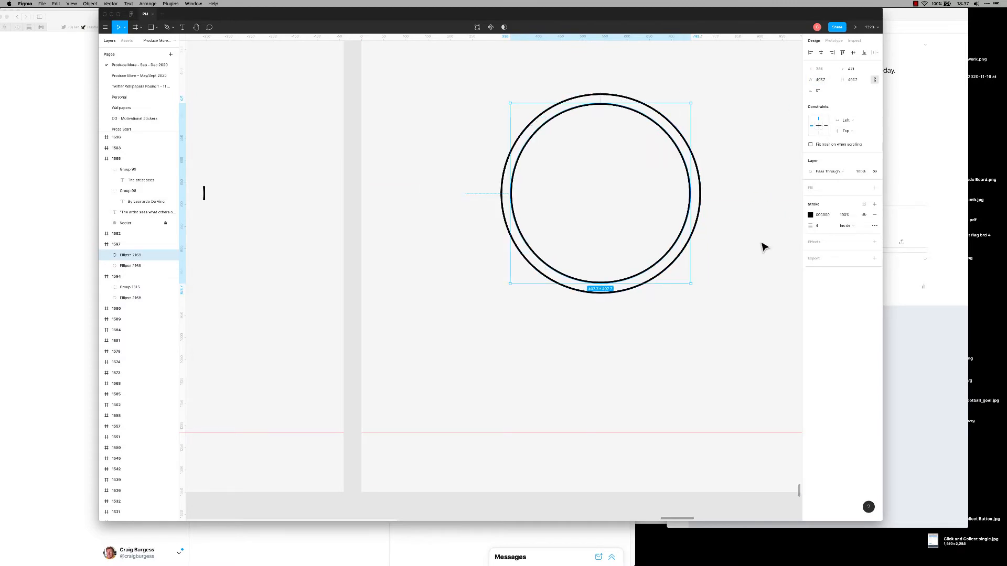
# Duplicate the second ring, scale the copy to 90% and centre it horizontally and vertically in the frame.
pyautogui.press('super+d')
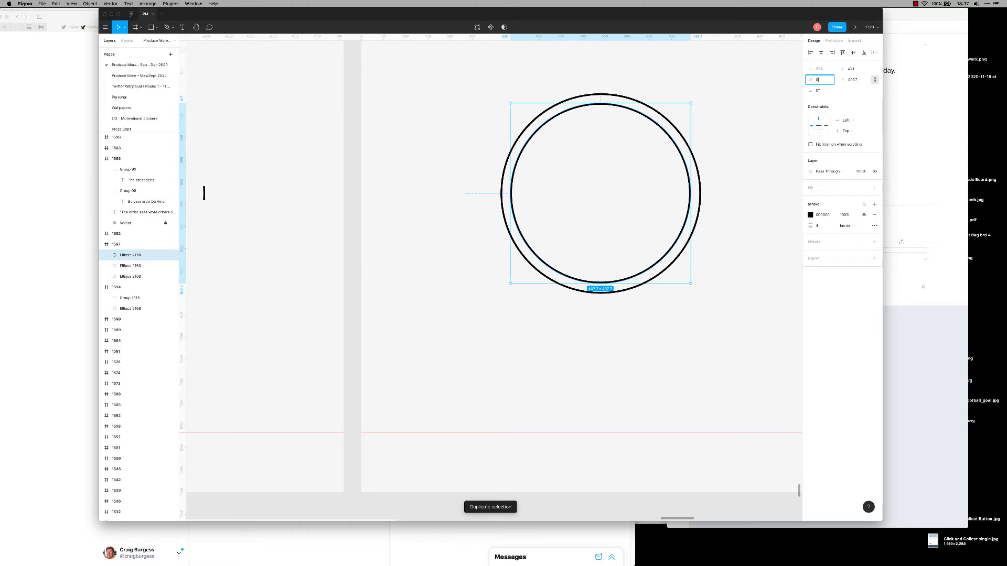
pyautogui.write('90%')
pyautogui.press('Return')
pyautogui.hotkey('alt', 'h')
pyautogui.hotkey('alt', 'v')
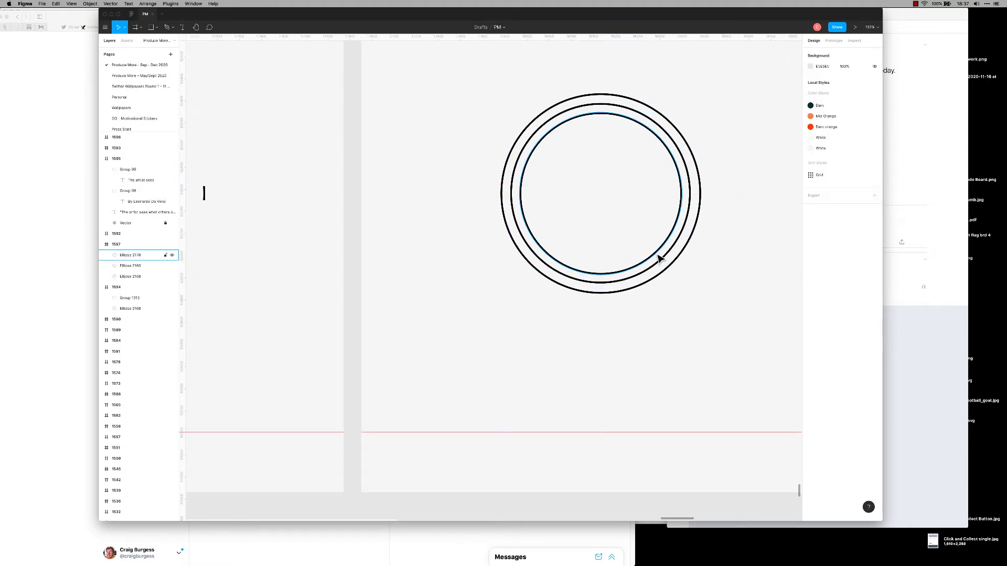
# Duplicate the third ring, scale the copy to 90% and centre it horizontally and vertically in the frame.
pyautogui.press('super+d')
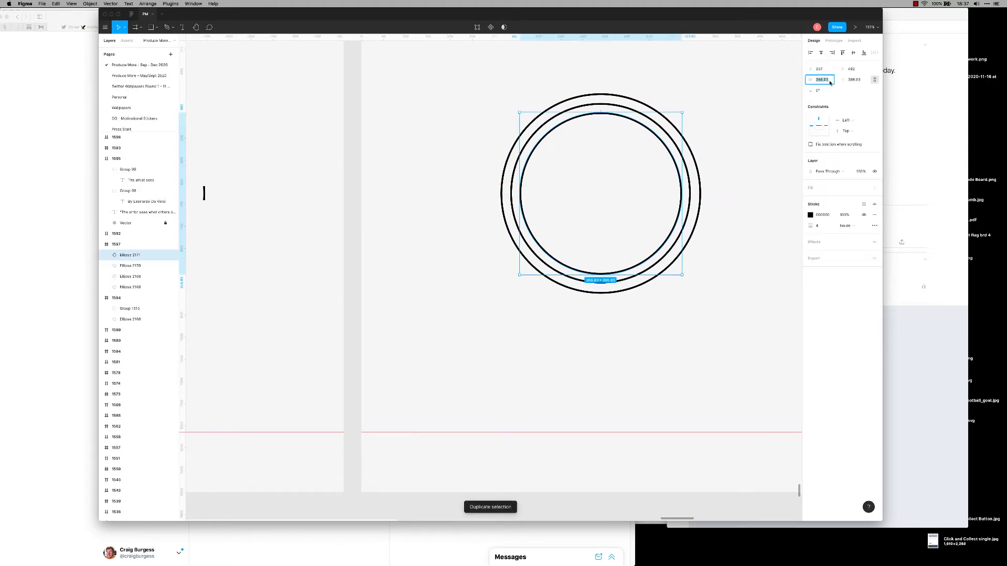
pyautogui.write('90%')
pyautogui.press('Return')
pyautogui.hotkey('alt', 'h')
pyautogui.hotkey('alt', 'v')
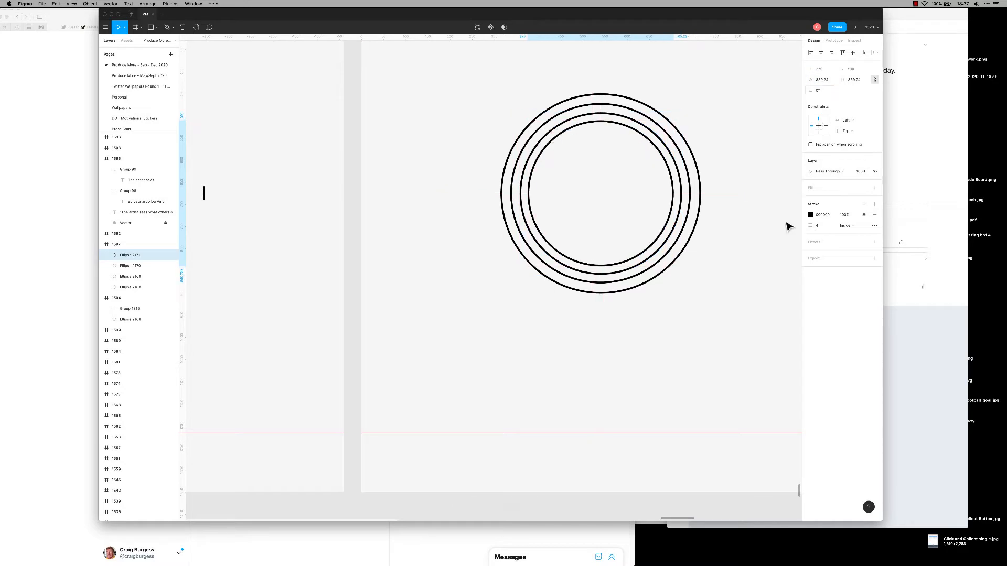
# Duplicate the fourth ring, scale the copy to 90% and centre it horizontally and vertically in the frame.
pyautogui.press('super+d')
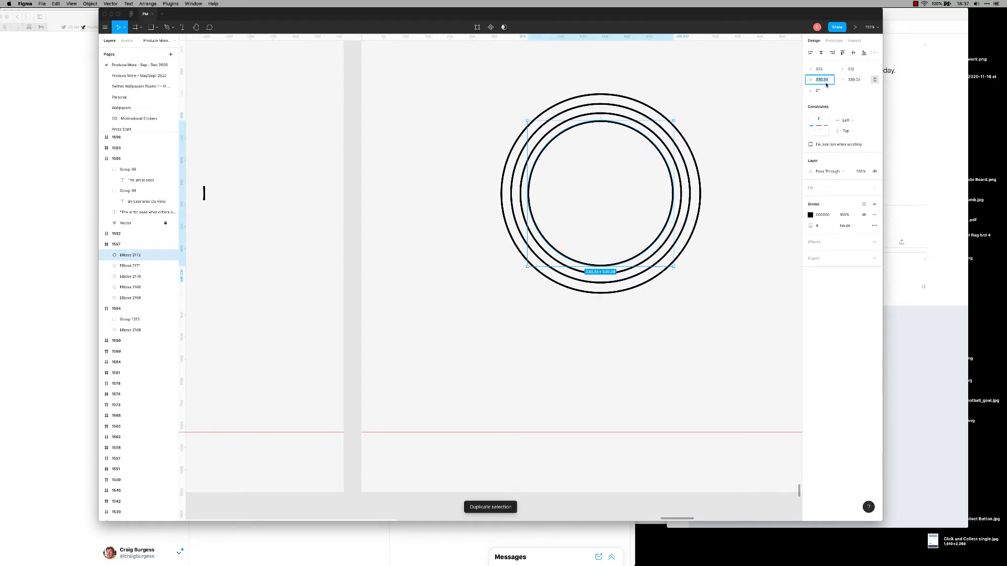
pyautogui.write('90%')
pyautogui.press('Return')
pyautogui.hotkey('alt', 'h')
pyautogui.hotkey('alt', 'v')
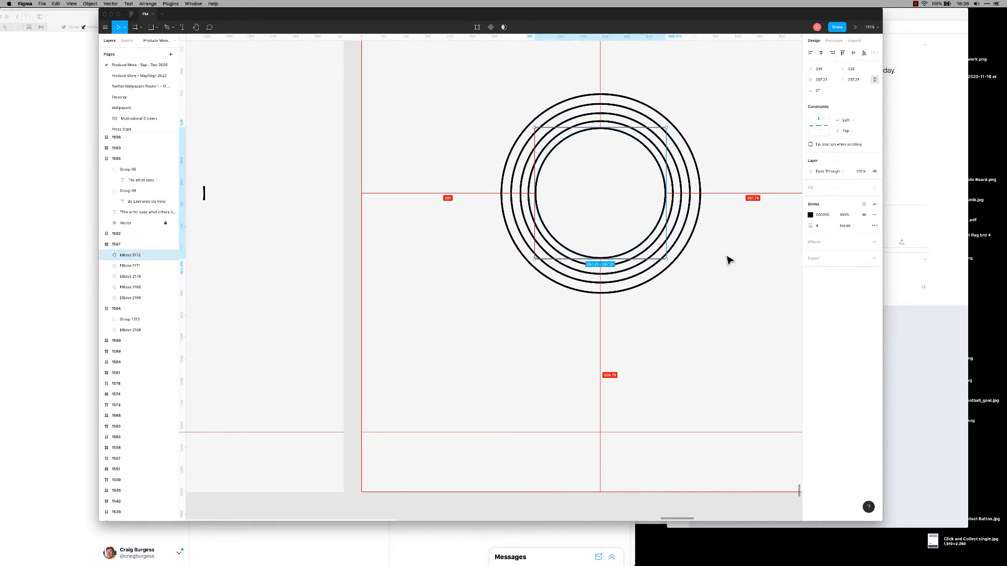
# Duplicate the fifth ring, scale the copy to 90% and centre it horizontally and vertically in the frame.
pyautogui.click(638, 257)
pyautogui.click(637, 253)
pyautogui.press('super+d')
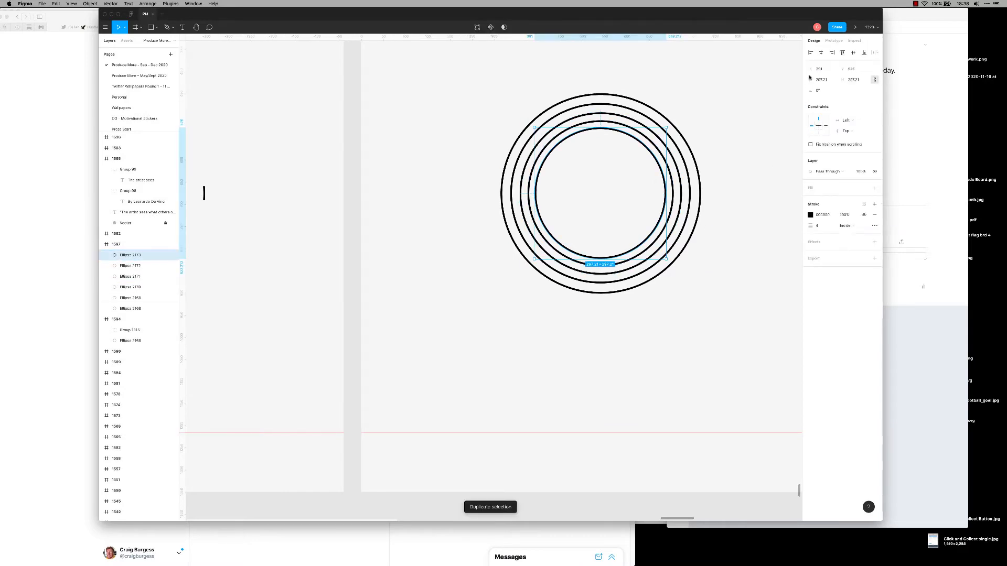
pyautogui.write('80%')
pyautogui.press('Return')
pyautogui.hotkey('alt', 'h')
pyautogui.hotkey('alt', 'v')
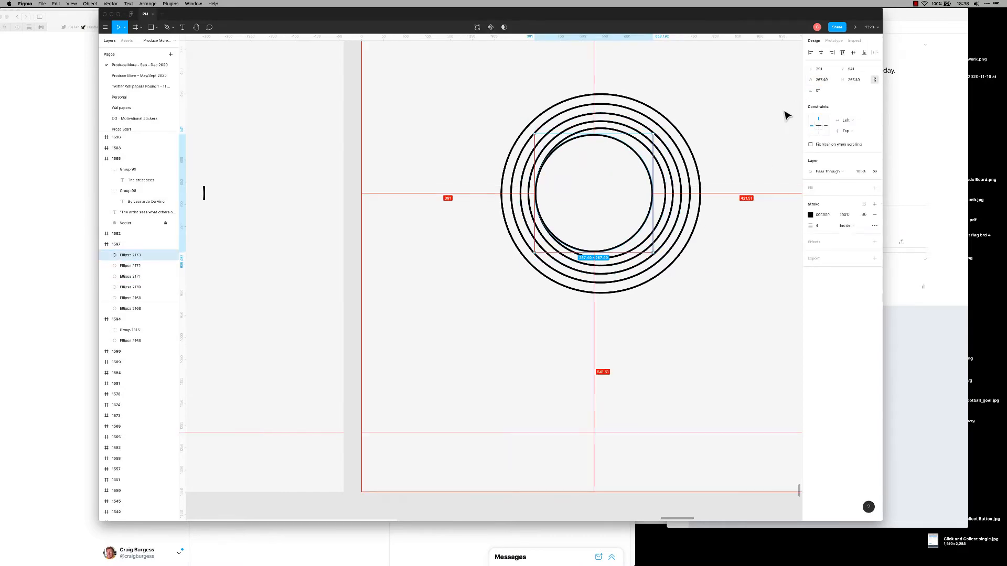
pyautogui.click(661, 260)
pyautogui.click(638, 248)
# Duplicate the sixth ring, scale the copy to 90% and centre it horizontally and vertically in the frame.
pyautogui.press('super+d')
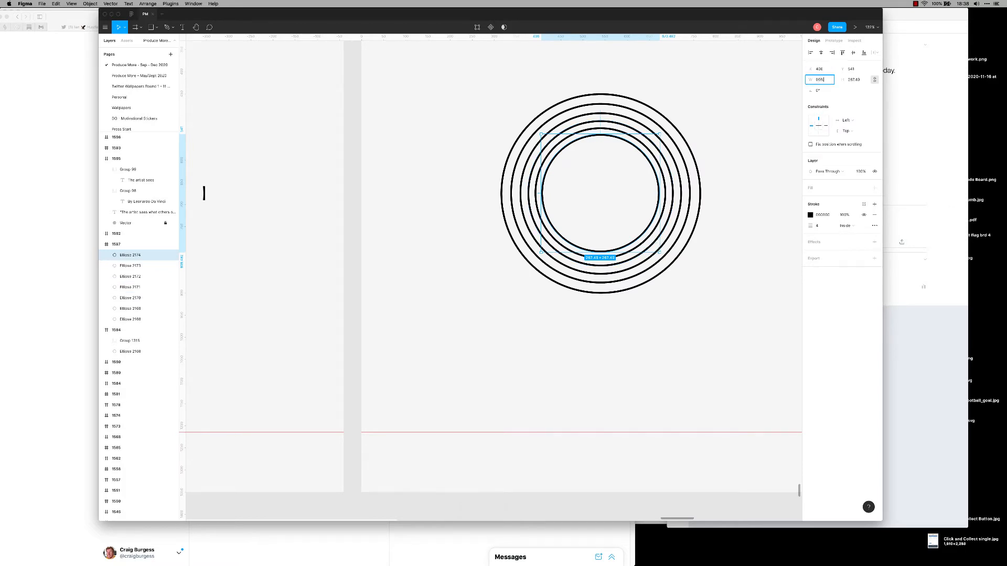
pyautogui.press('Return')
pyautogui.click(693, 226)
pyautogui.click(637, 231)
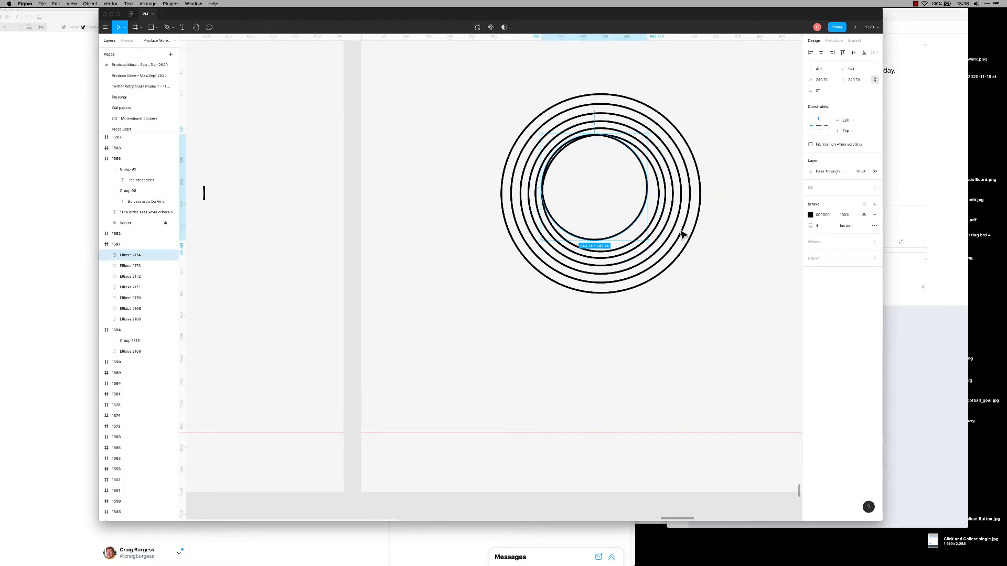
pyautogui.hotkey('alt', 'h')
pyautogui.hotkey('alt', 'v')
# Duplicate the seventh ring, scale the copy to 90% and centre it horizontally and vertically in the frame.
pyautogui.press('super+d')
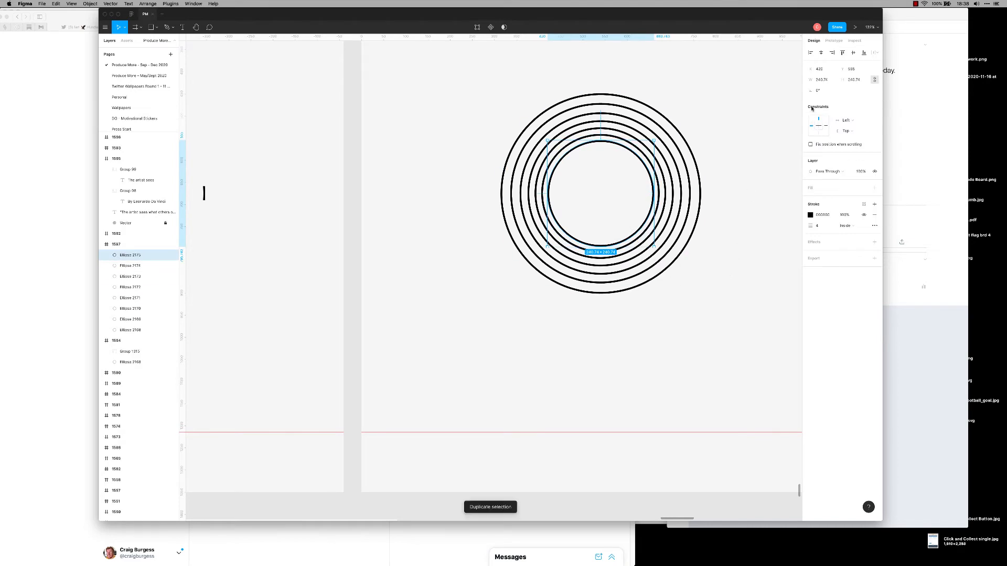
pyautogui.press('Tab')
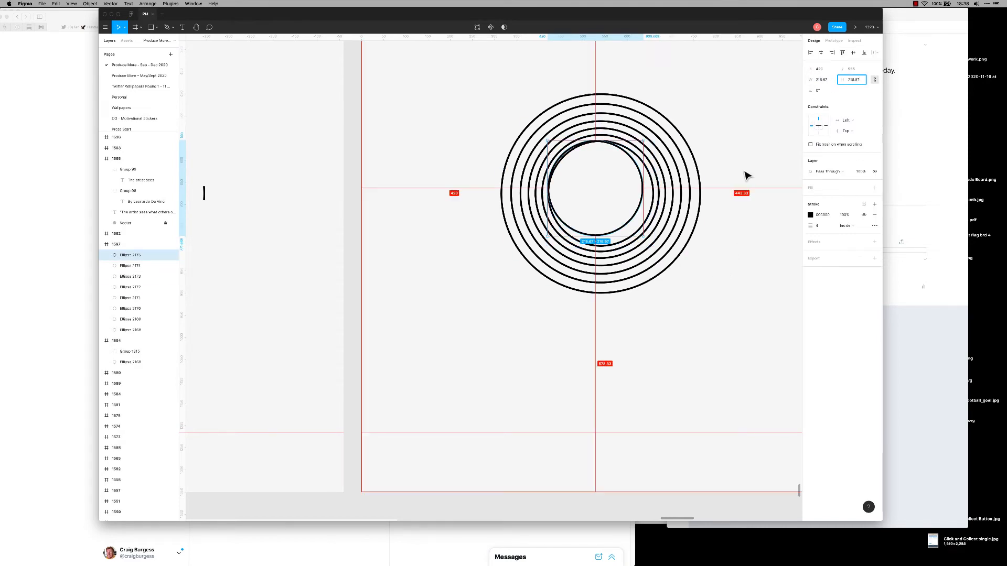
pyautogui.click(730, 294)
pyautogui.click(631, 224)
pyautogui.hotkey('alt', 'h')
pyautogui.hotkey('alt', 'v')
pyautogui.click(713, 288)
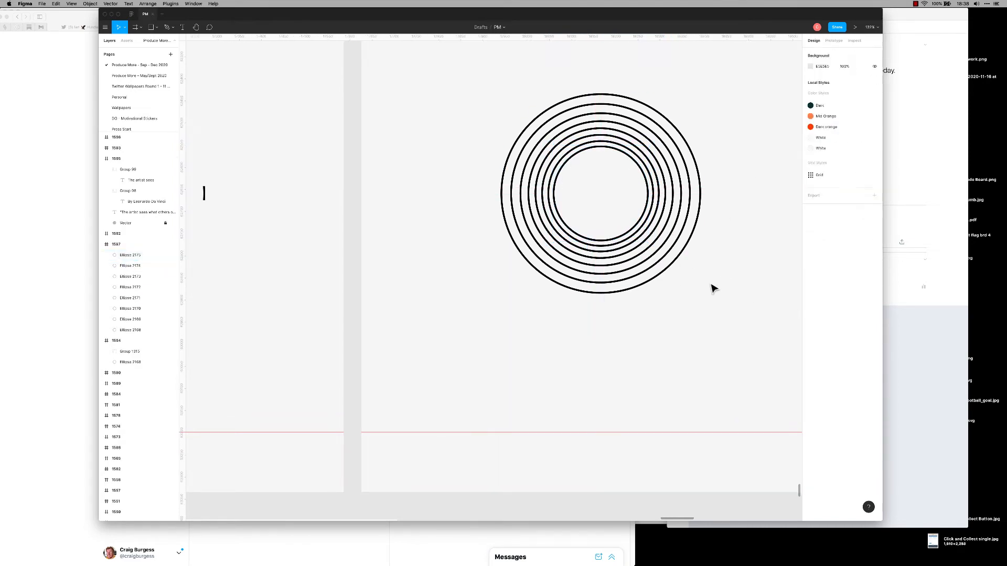
# Duplicate the eighth ring, scale the copy to 90% and centre it horizontally and vertically in the frame.
pyautogui.click(635, 232)
pyautogui.press('super+d')
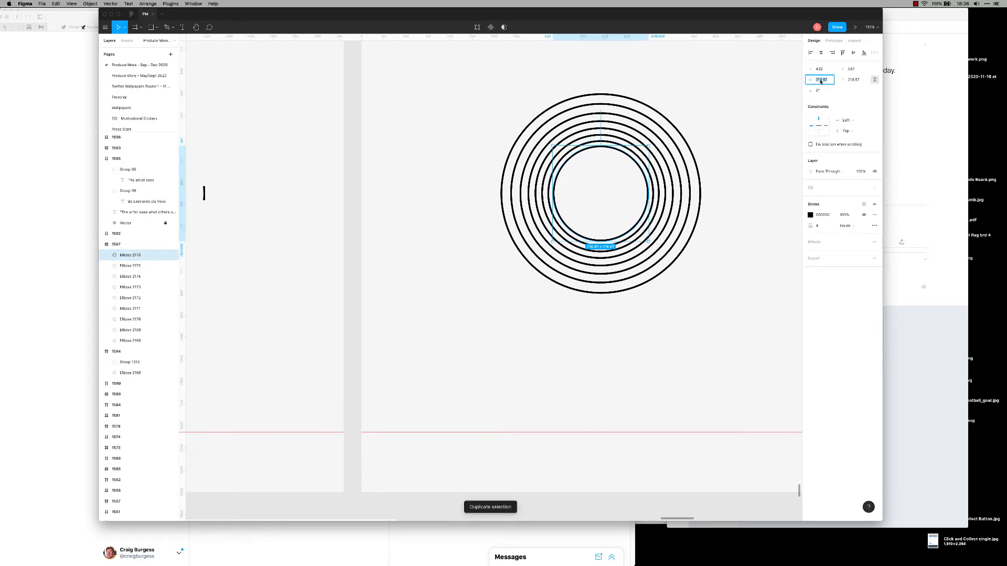
pyautogui.write('90%')
pyautogui.press('Tab')
pyautogui.click(726, 218)
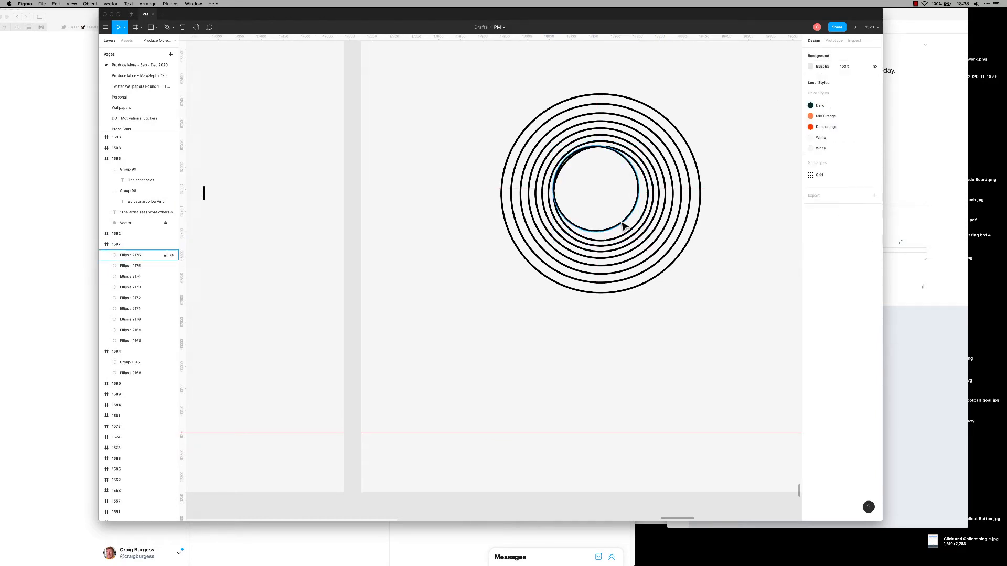
pyautogui.click(624, 225)
pyautogui.hotkey('alt', 'v')
pyautogui.hotkey('alt', 'h')
pyautogui.press('Escape')
# Duplicate the ninth ring, scale the copy to 90% and centre it horizontally and vertically in the frame.
pyautogui.click(631, 233)
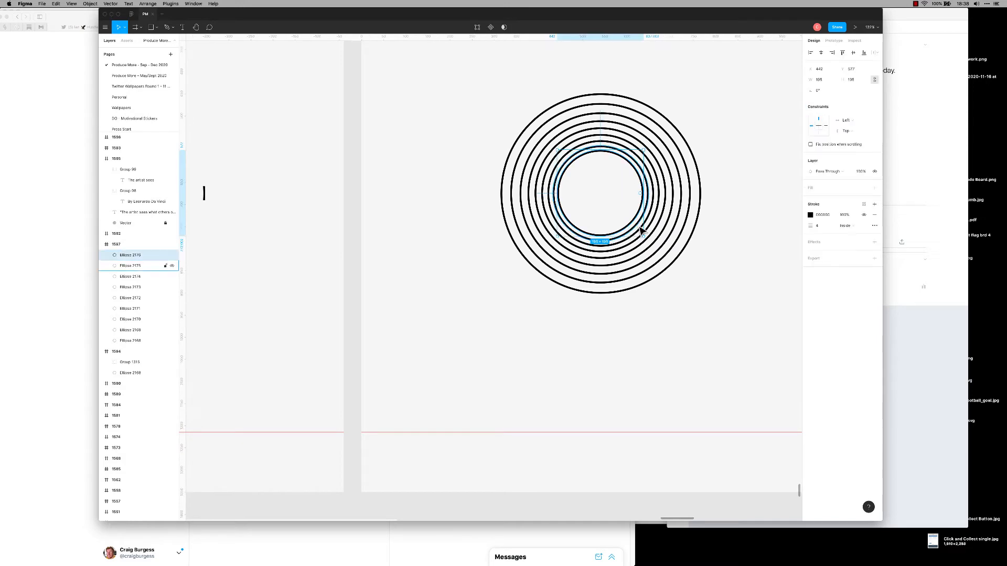
pyautogui.press('super+d')
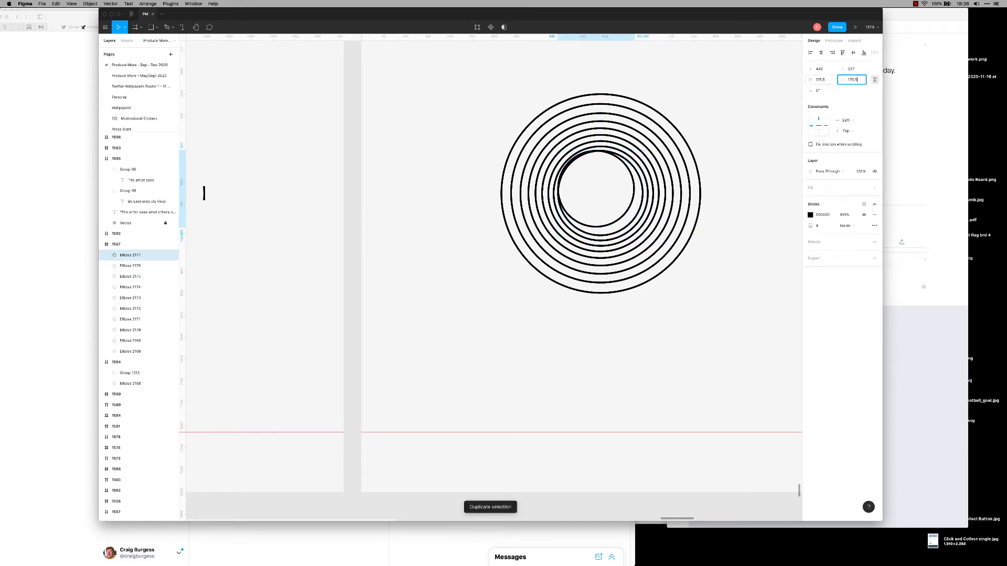
pyautogui.click(680, 273)
pyautogui.click(624, 219)
pyautogui.hotkey('alt', 'v')
pyautogui.hotkey('alt', 'h')
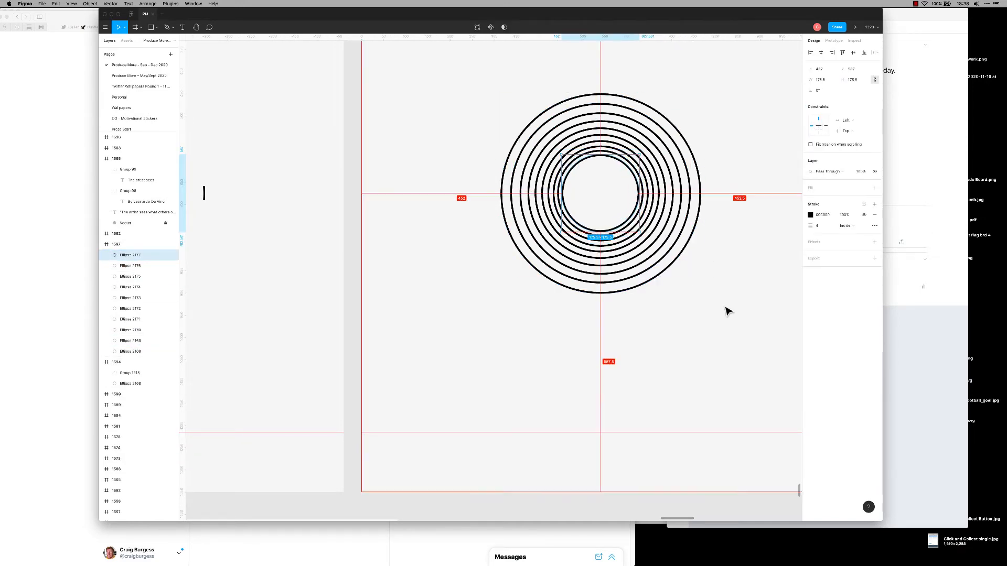
pyautogui.press('Escape')
# Duplicate the tenth ring, scale the copy to 90% and centre it horizontally and vertically in the frame.
pyautogui.click(627, 228)
pyautogui.press('super+d')
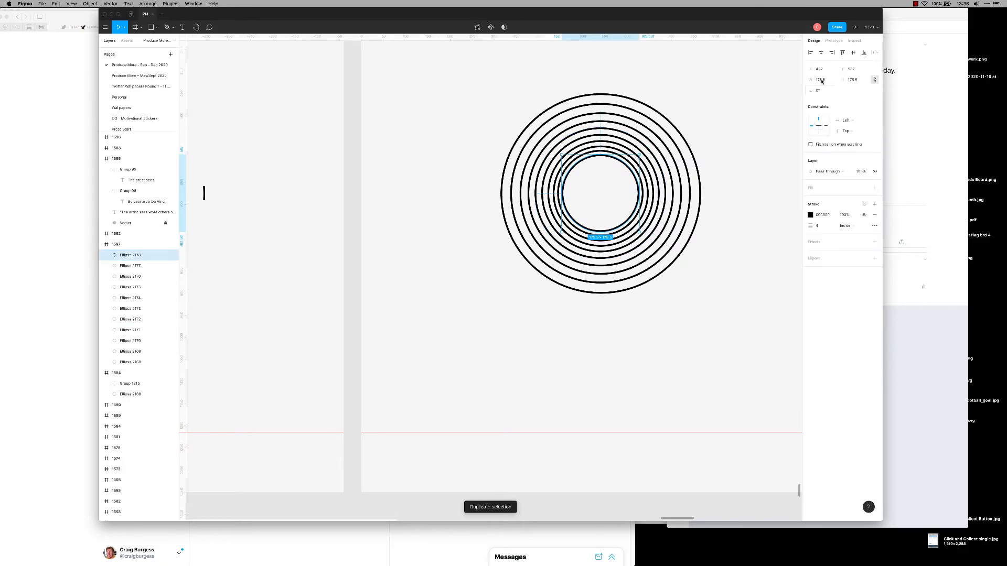
pyautogui.write('90%')
pyautogui.press('Tab')
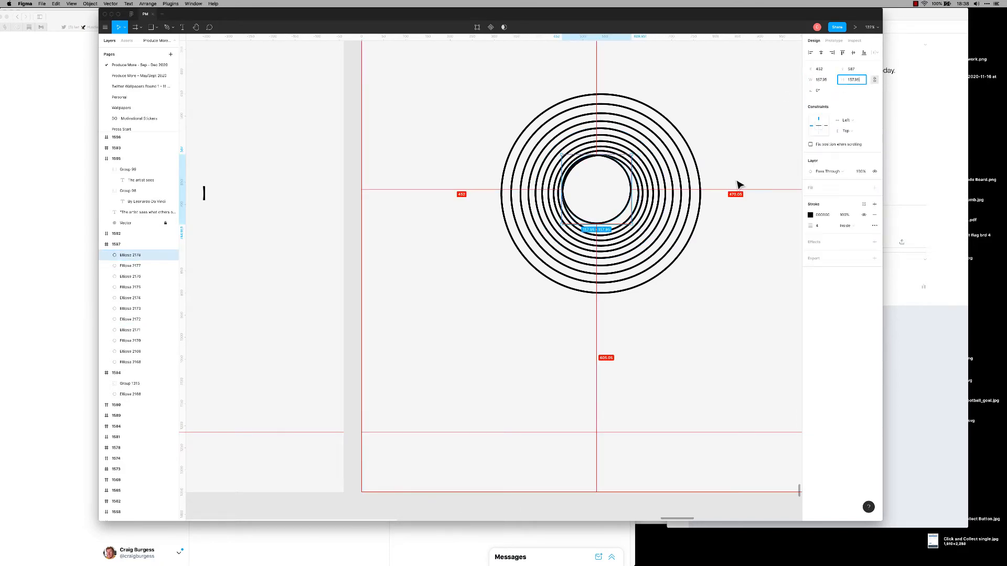
pyautogui.click(737, 183)
pyautogui.click(621, 217)
pyautogui.click(738, 299)
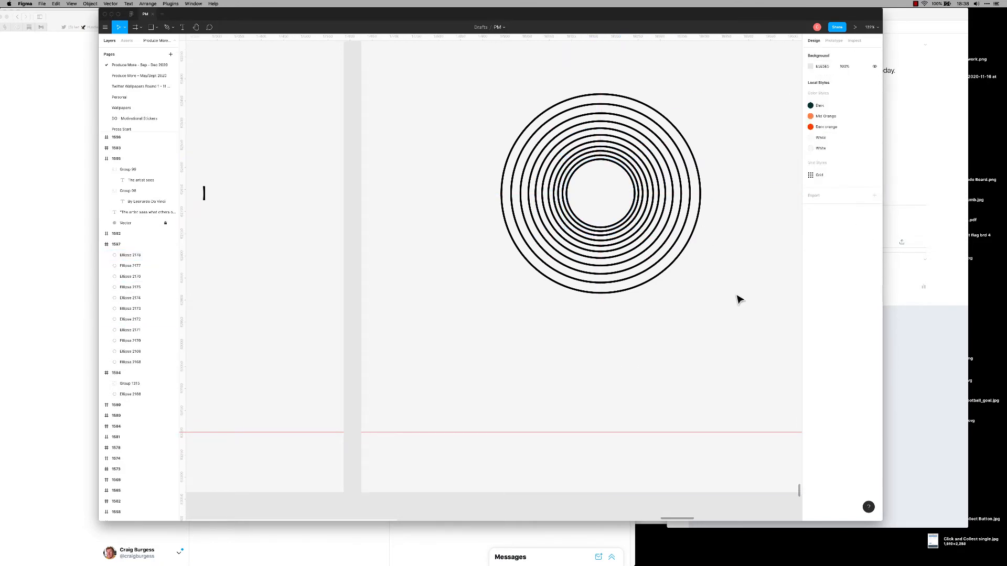
# Duplicate the eleventh ring, scale the copy to 90% and centre it horizontally and vertically in the frame.
pyautogui.click(624, 226)
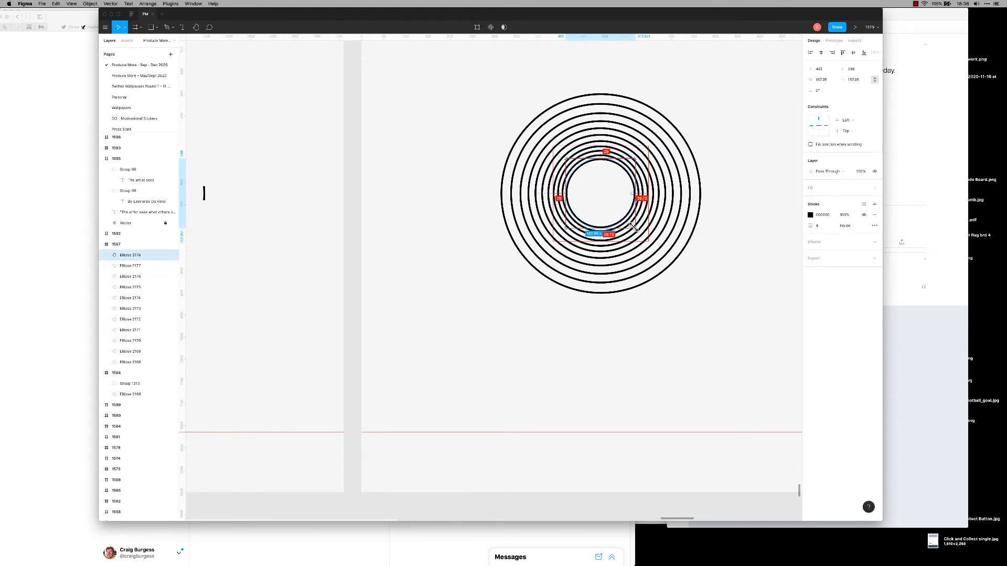
pyautogui.hotkey('alt', 'd')
pyautogui.press('super+z')
pyautogui.click(712, 274)
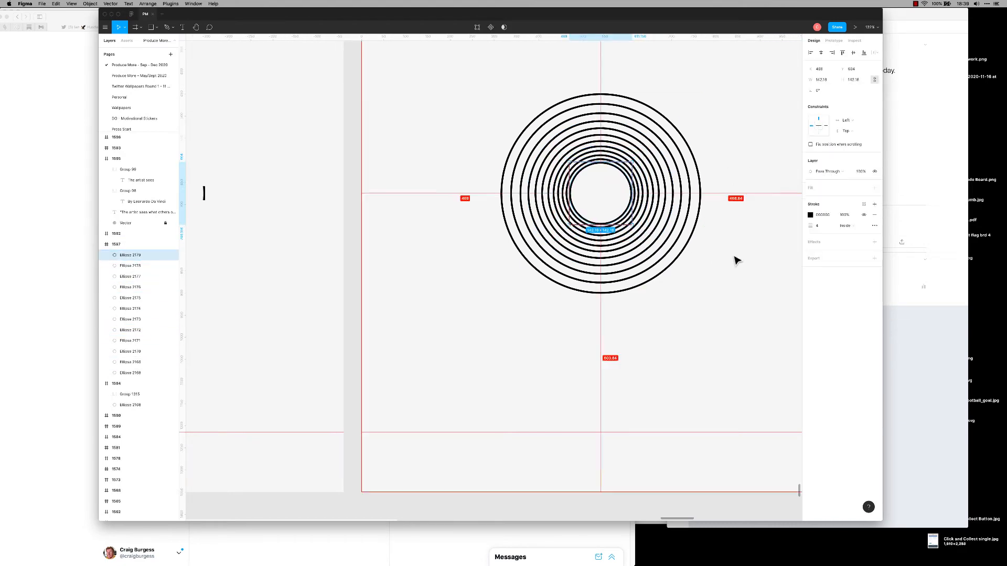
pyautogui.click(737, 261)
# Duplicate the twelfth ring, scale the copy to 90% and centre it horizontally and vertically in the frame.
pyautogui.click(616, 226)
pyautogui.press('super+d')
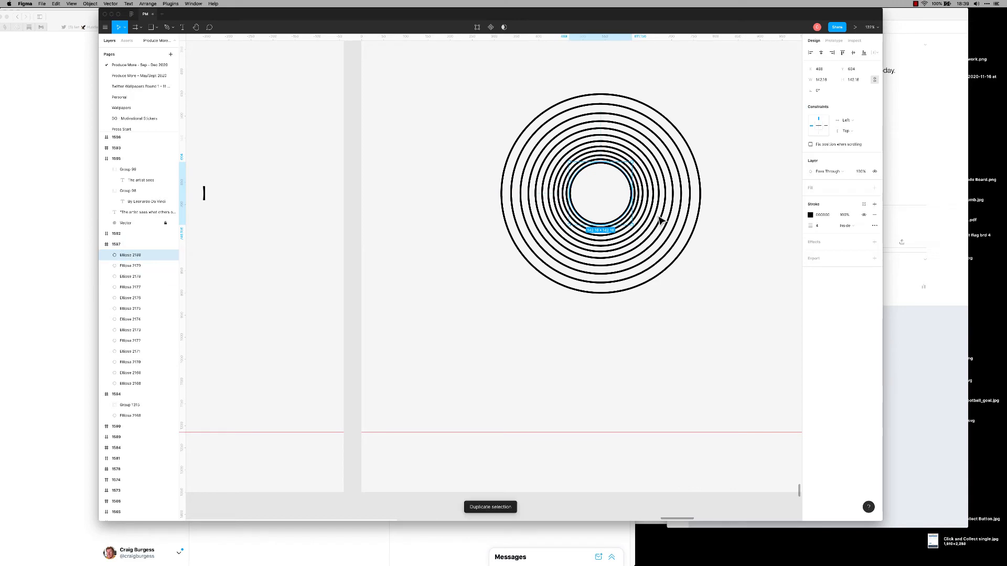
pyautogui.write('90%')
pyautogui.press('Tab')
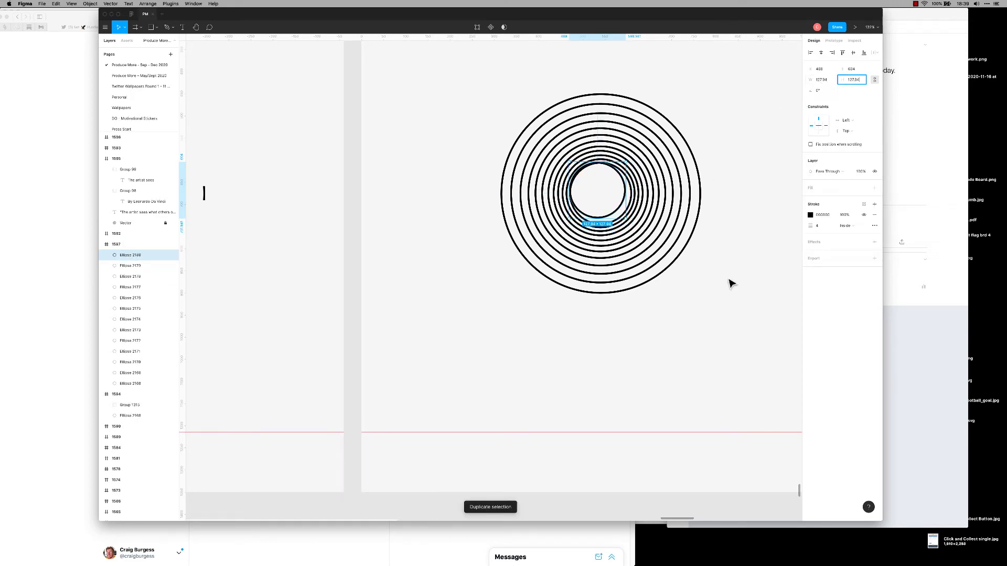
pyautogui.click(660, 242)
pyautogui.click(618, 208)
pyautogui.hotkey('alt', 'v')
pyautogui.click(735, 287)
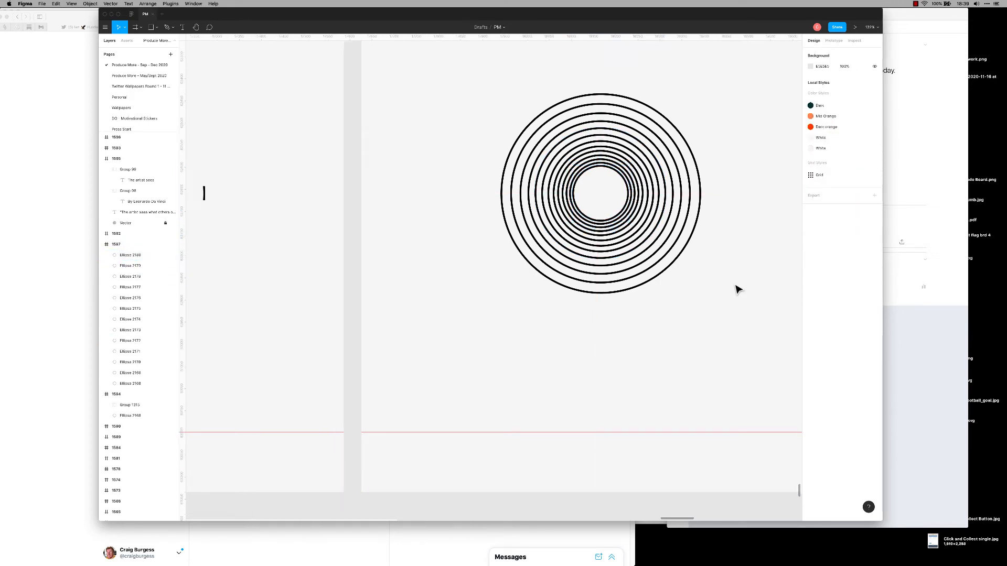
# Replace the two short line marks in the first guide frame with a copy of all the rings from the second frame.
pyautogui.scroll(-5, 733, 287)
pyautogui.scroll(3, 732, 288)
pyautogui.moveTo(737, 306); pyautogui.dragTo(587, 155)
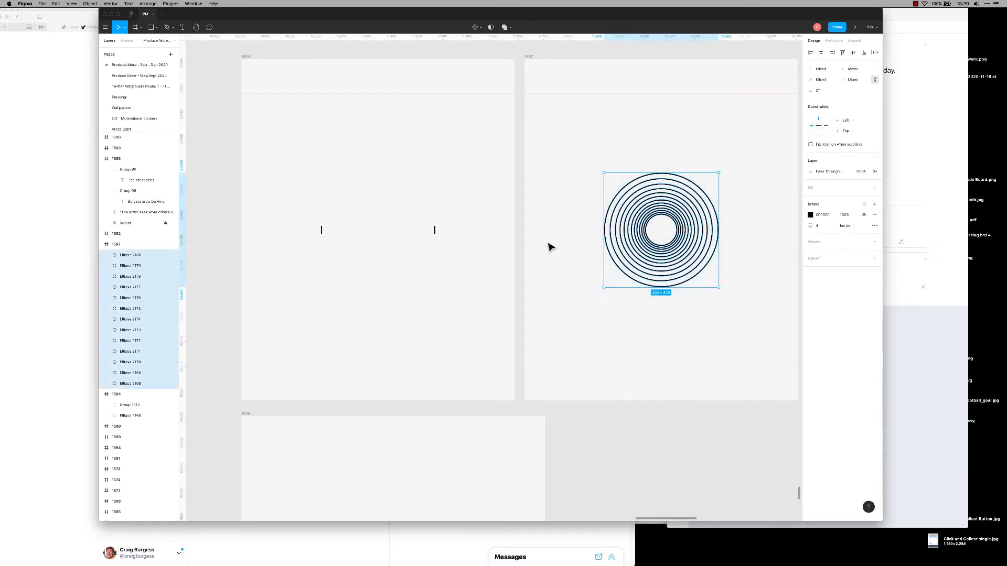
pyautogui.moveTo(263, 148); pyautogui.dragTo(487, 296)
pyautogui.press('Delete')
pyautogui.click(265, 69)
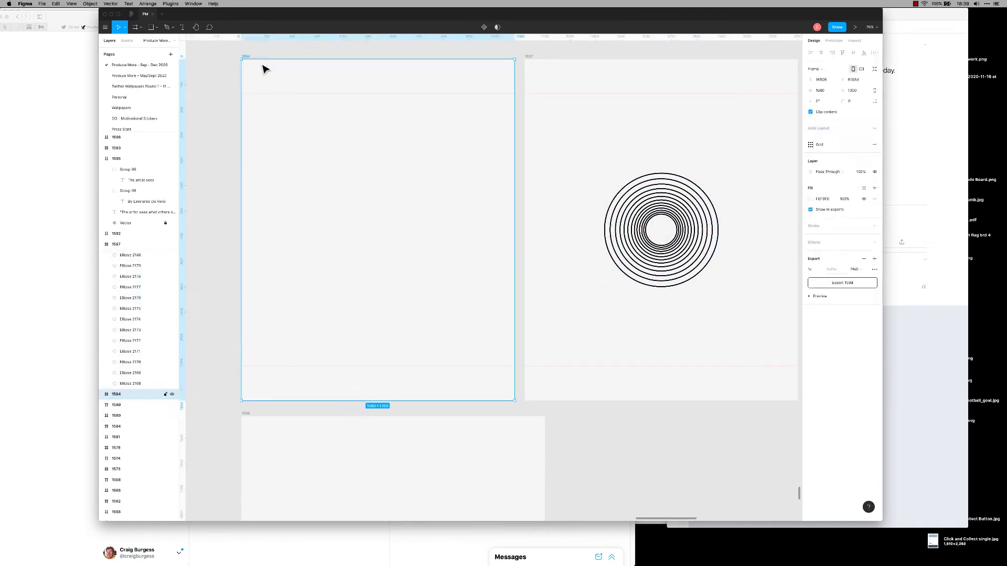
pyautogui.press('super+v')
pyautogui.press('Escape')
# Cover the upper half of the first frame's rings with a rectangle about 610 by 255 in the White colour style, and group the rings.
pyautogui.press('r')
pyautogui.moveTo(304, 166); pyautogui.dragTo(457, 230)
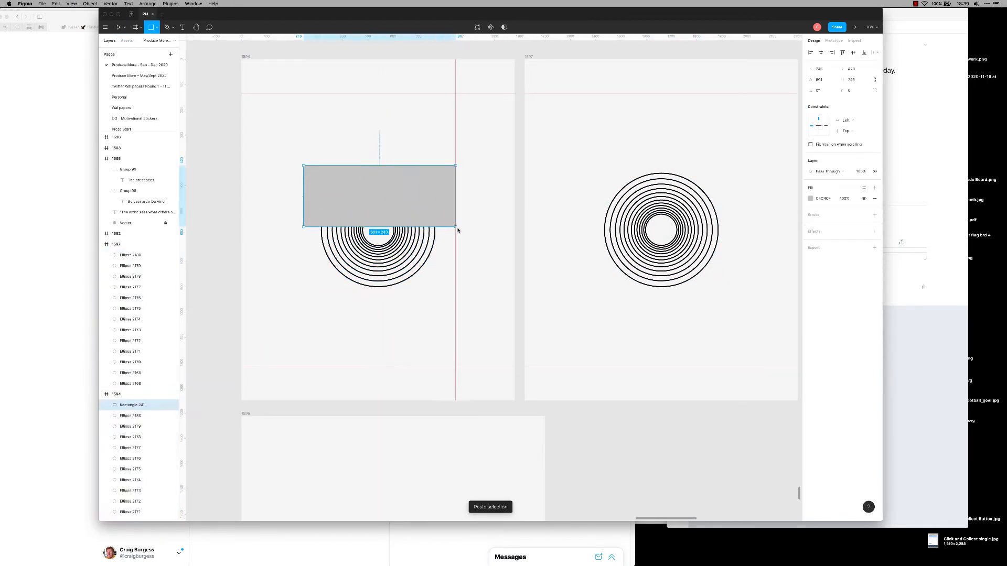
pyautogui.click(864, 188)
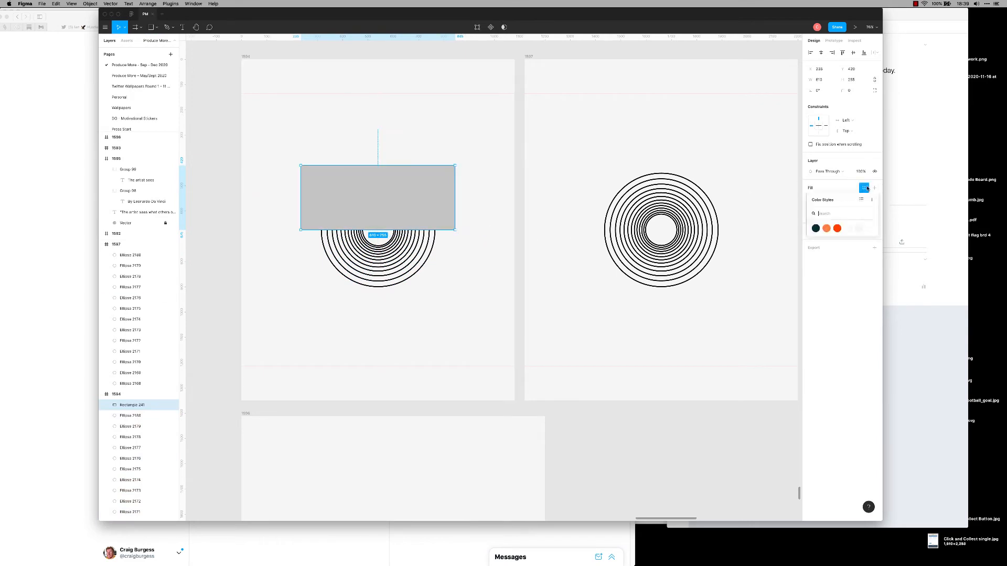
pyautogui.click(860, 230)
pyautogui.moveTo(464, 296); pyautogui.dragTo(279, 234)
pyautogui.press('super+g')
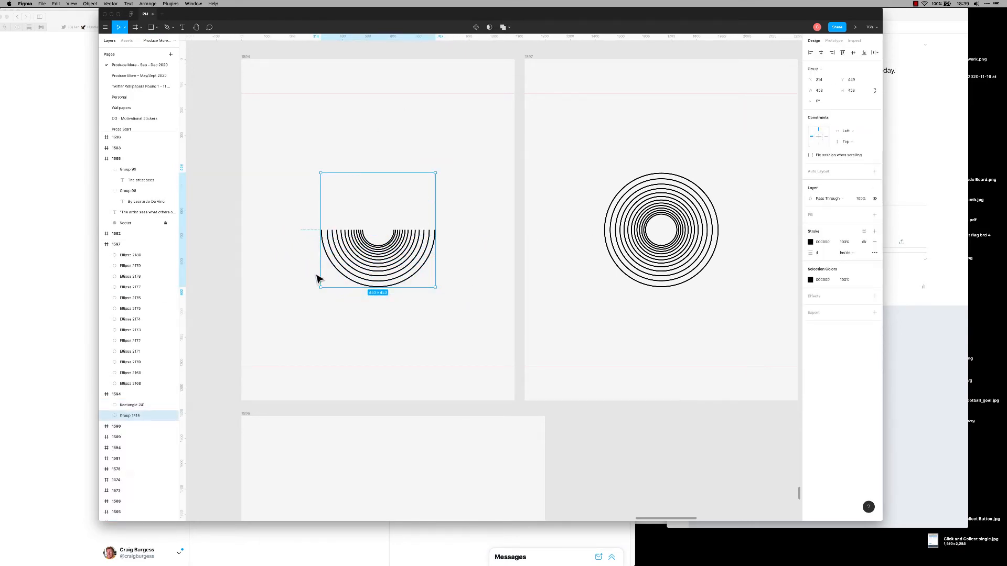
# Duplicate the white rectangle and place the copy over the lower half of the rings, leaving a thin strip of rings between the two.
pyautogui.click(411, 213)
pyautogui.press('super+d')
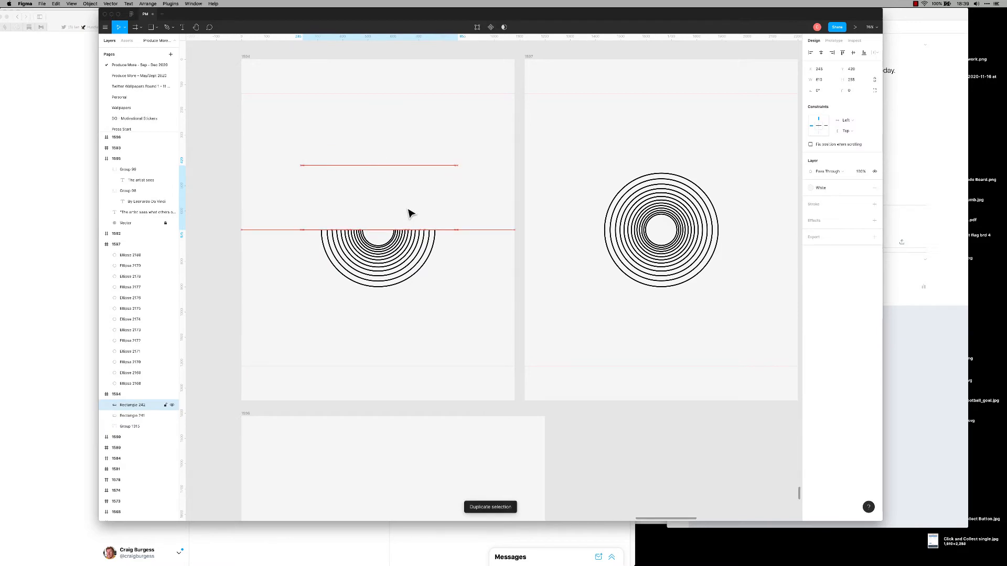
pyautogui.moveTo(411, 213); pyautogui.dragTo(414, 264)
pyautogui.keyDown('shift'); pyautogui.click(438, 219); pyautogui.keyUp('shift')
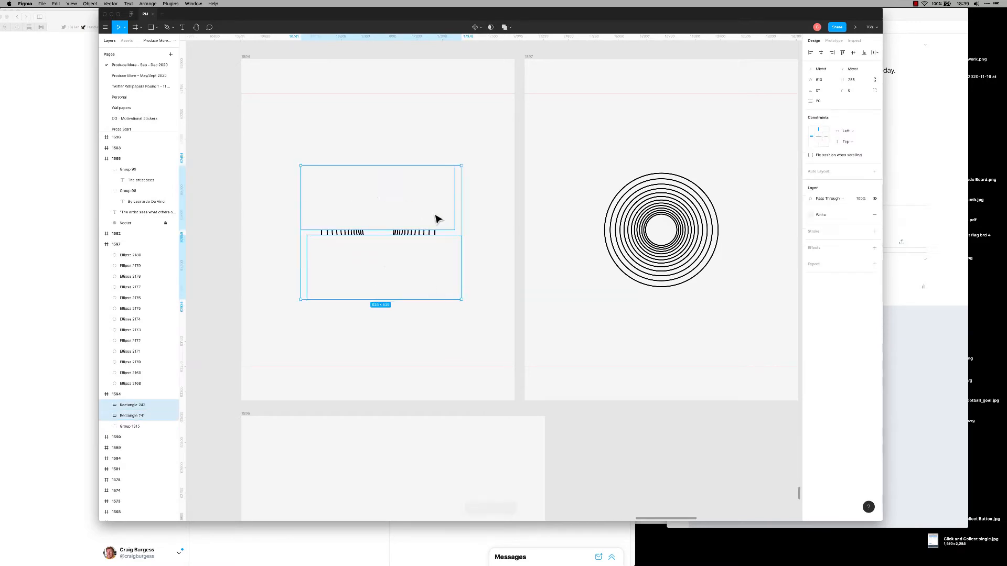
pyautogui.press('super+g')
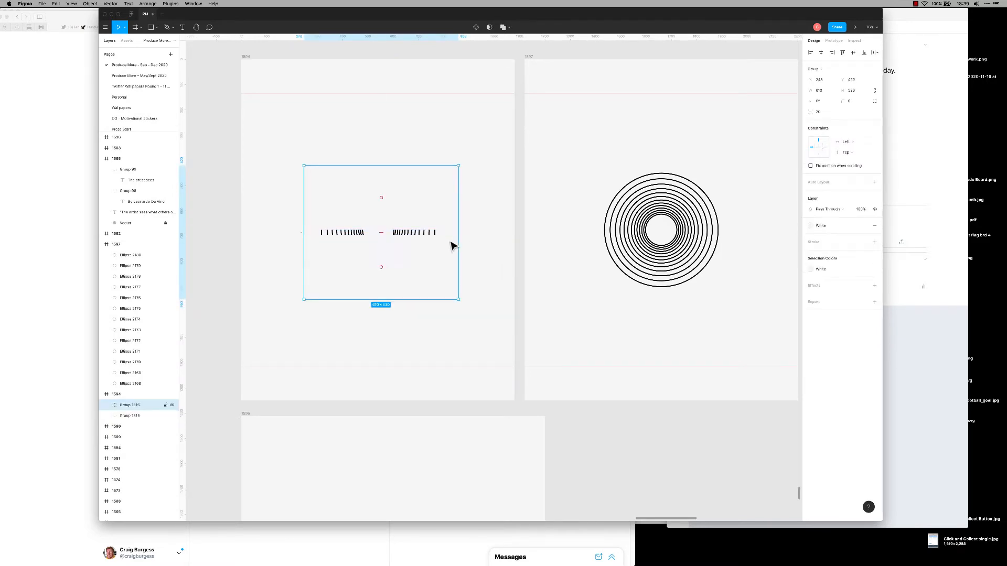
pyautogui.click(470, 261)
pyautogui.click(406, 284)
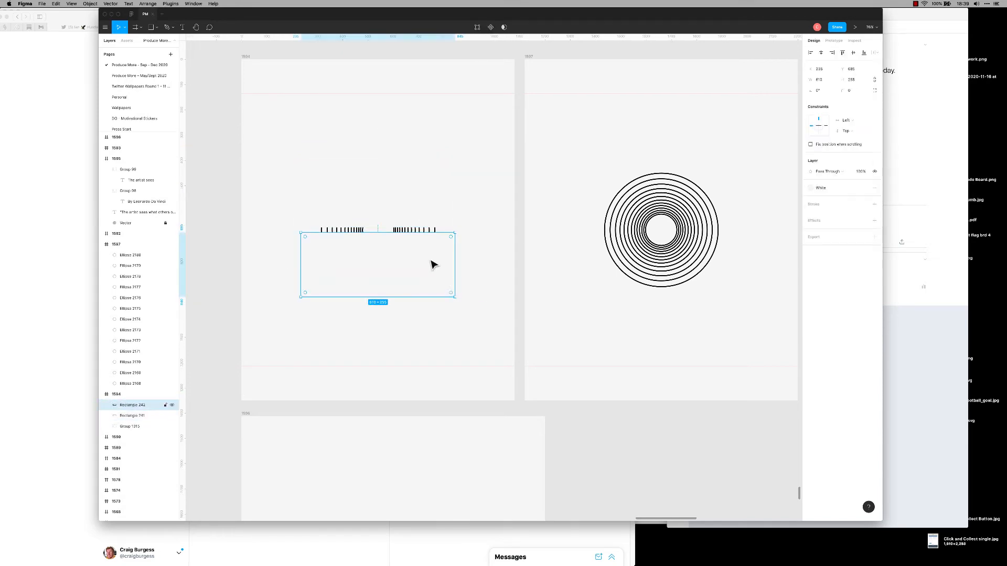
# Ungroup the two white rectangles in the first frame and shorten the lower one so that a taller strip of rings shows.
pyautogui.click(496, 342)
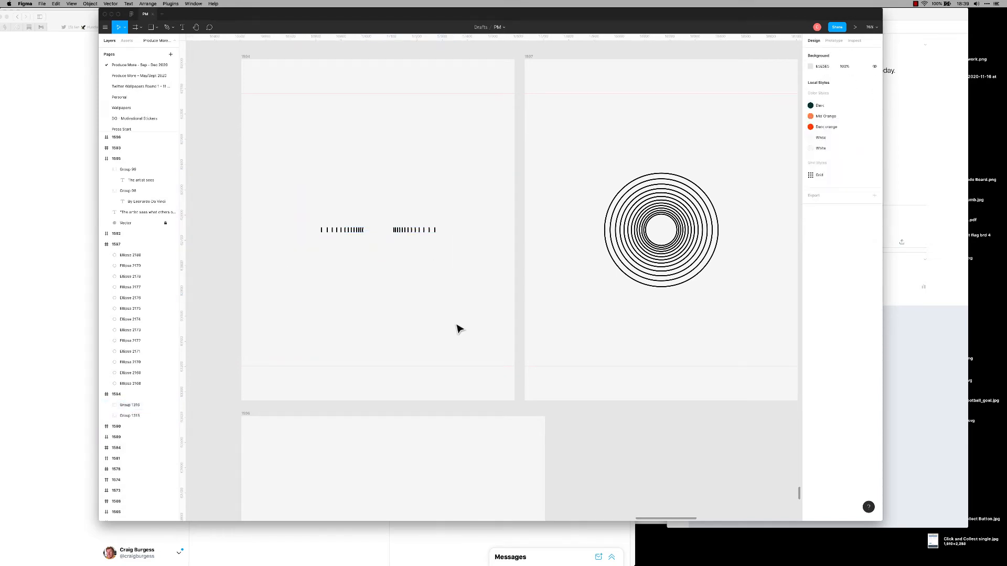
pyautogui.click(415, 284)
pyautogui.press('shift+super+g')
pyautogui.click(392, 240)
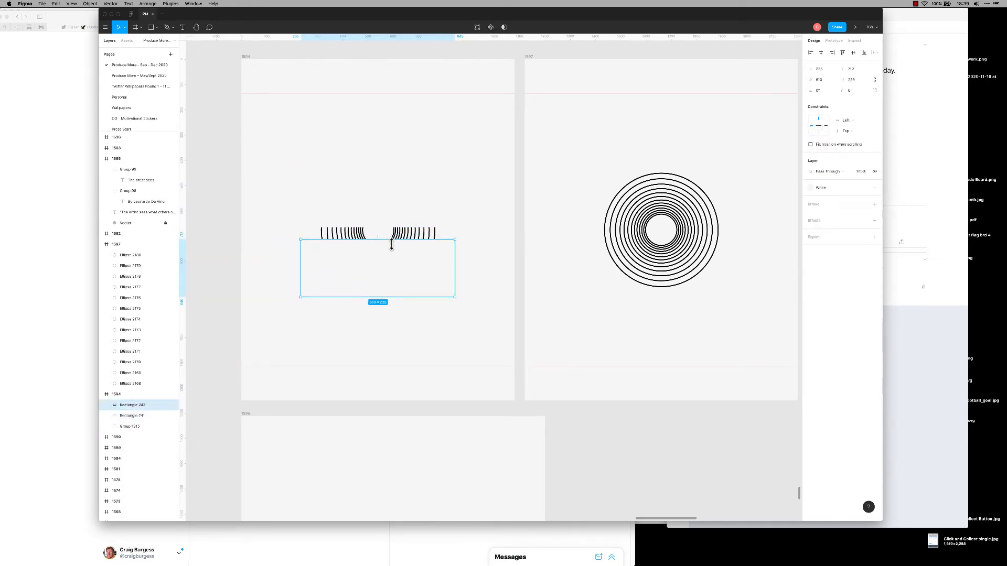
pyautogui.press('super+z')
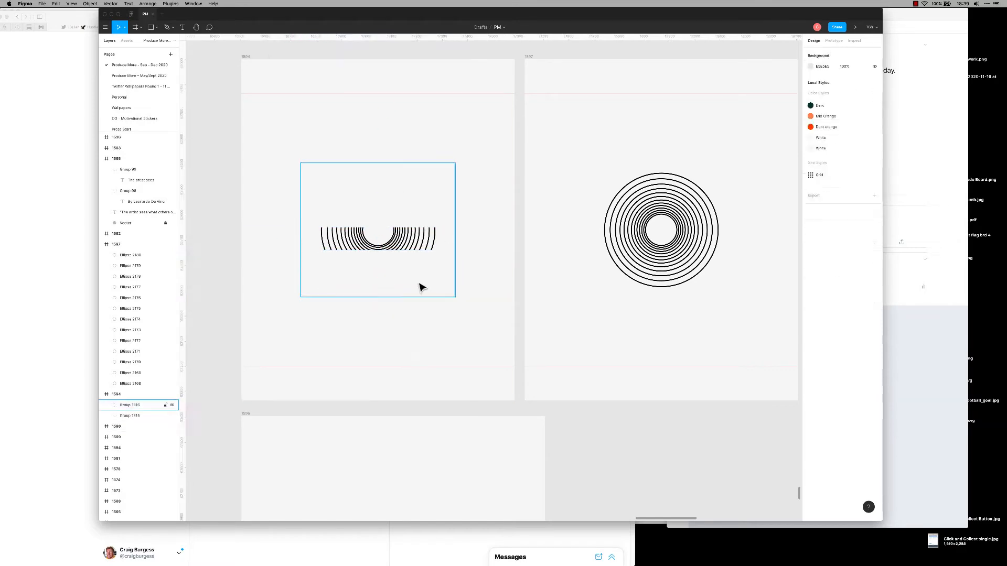
pyautogui.press('shift+super+g')
pyautogui.click(404, 281)
pyautogui.keyDown('shift'); pyautogui.click(398, 206); pyautogui.keyUp('shift')
pyautogui.click(497, 272)
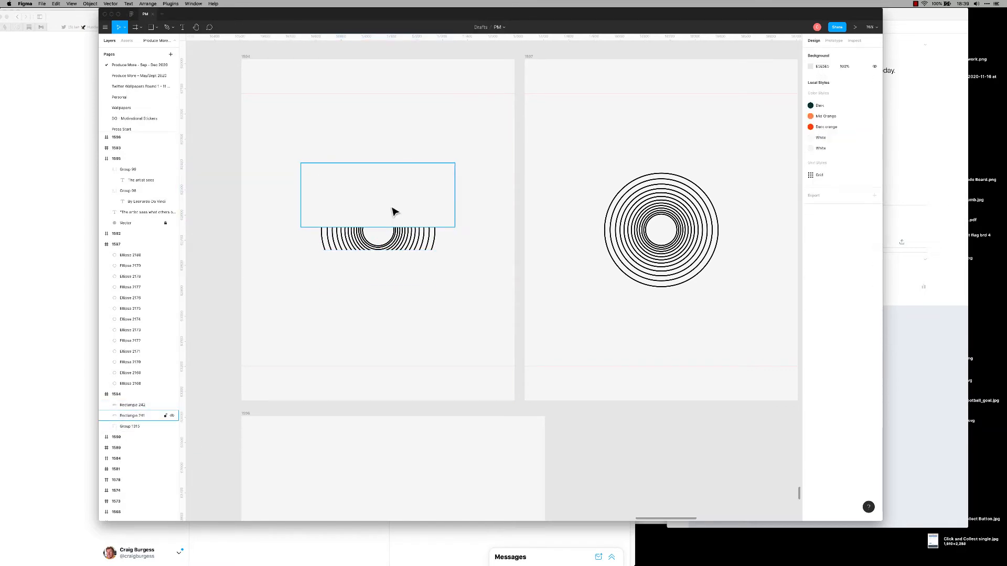
# Replace the upper white rectangle with a copy of the shortened lower one, then group the pair centred over the rings.
pyautogui.click(395, 209)
pyautogui.press('BackSpace')
pyautogui.moveTo(385, 273); pyautogui.dragTo(390, 211)
pyautogui.keyDown('shift'); pyautogui.click(393, 283); pyautogui.keyUp('shift')
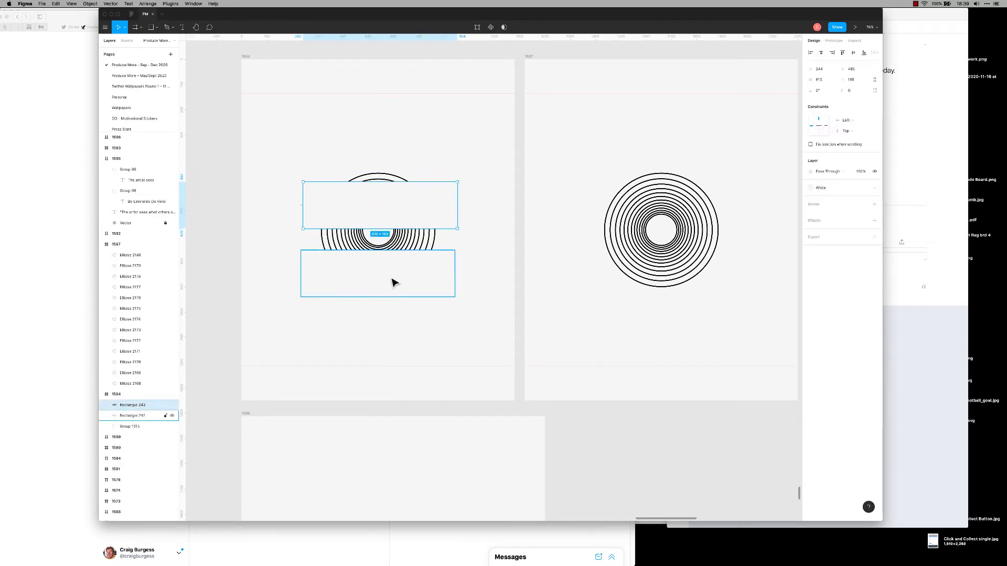
pyautogui.press('super+g')
pyautogui.click(404, 310)
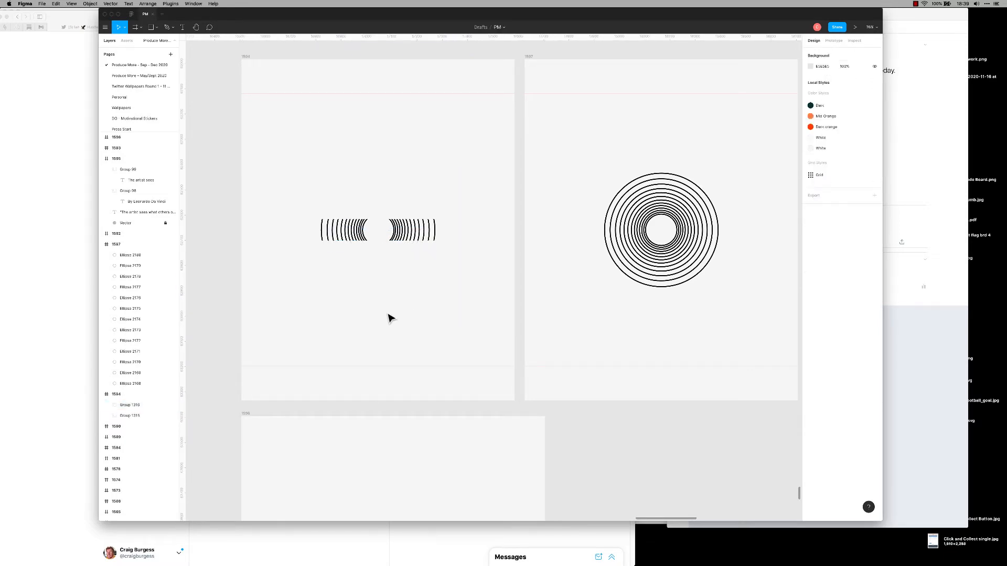
# Squash the grouped rectangles vertically until only a hairline band of the rings shows between them.
pyautogui.click(380, 262)
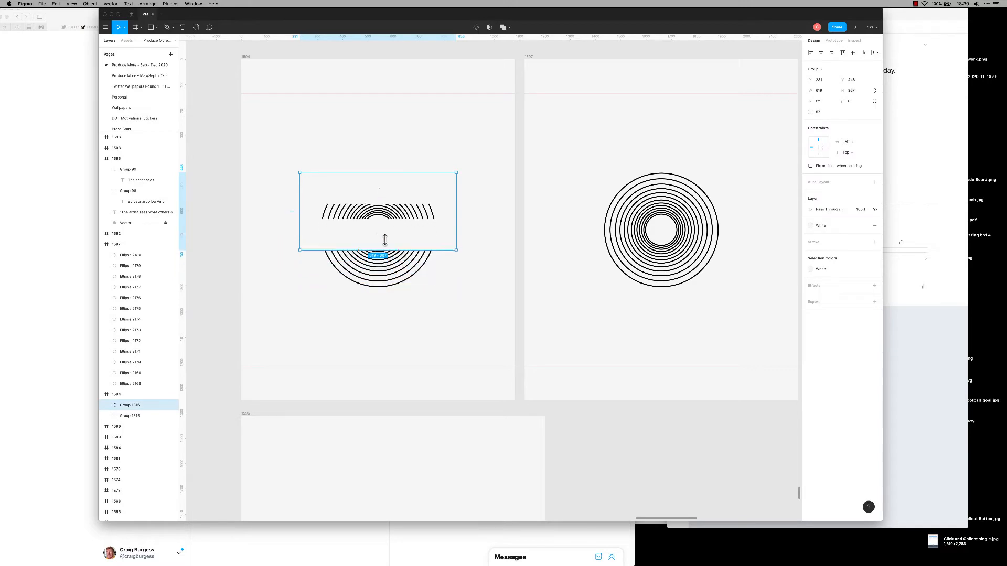
pyautogui.moveTo(386, 206); pyautogui.dragTo(418, 214)
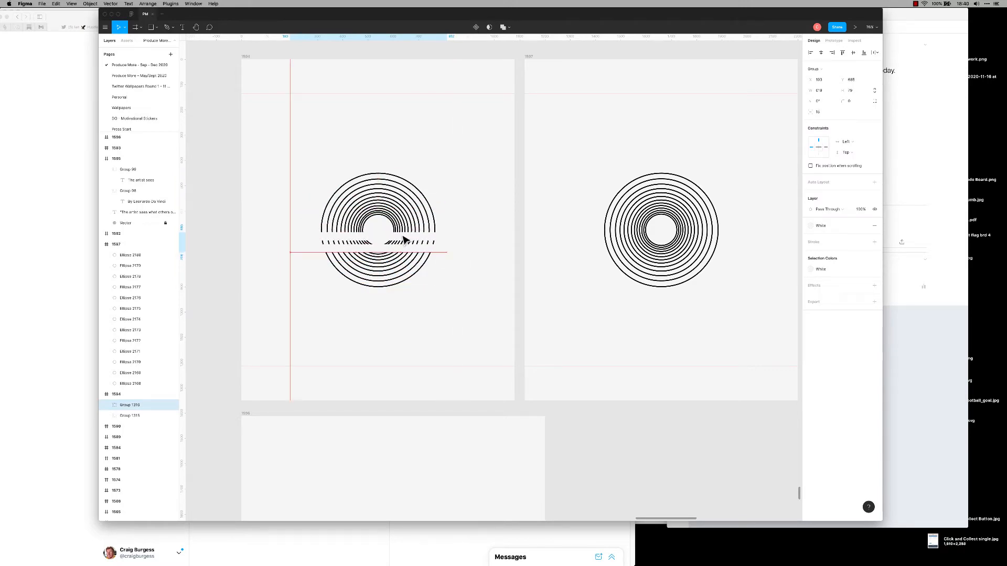
pyautogui.press('shift+super+g')
pyautogui.click(403, 233)
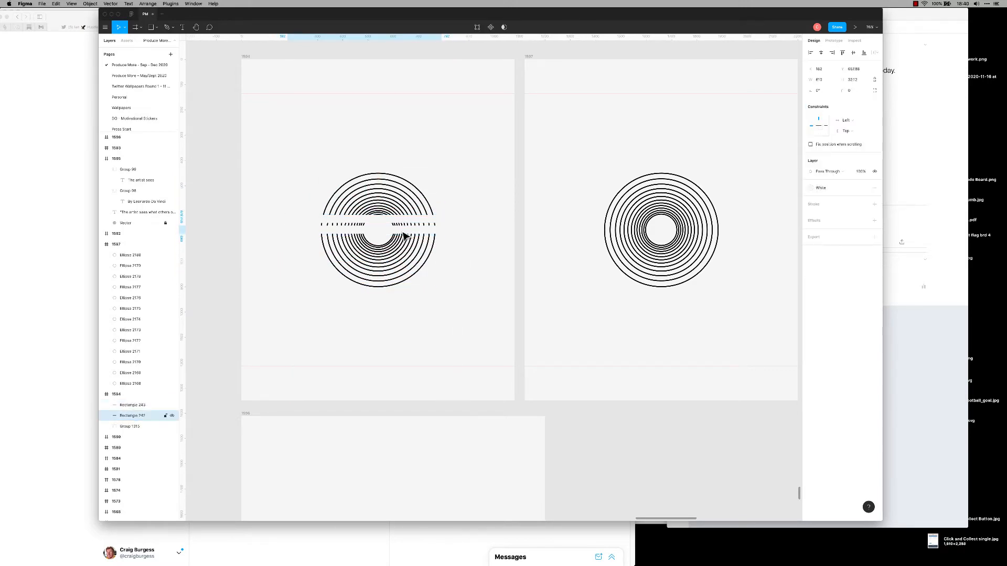
pyautogui.press('super+z')
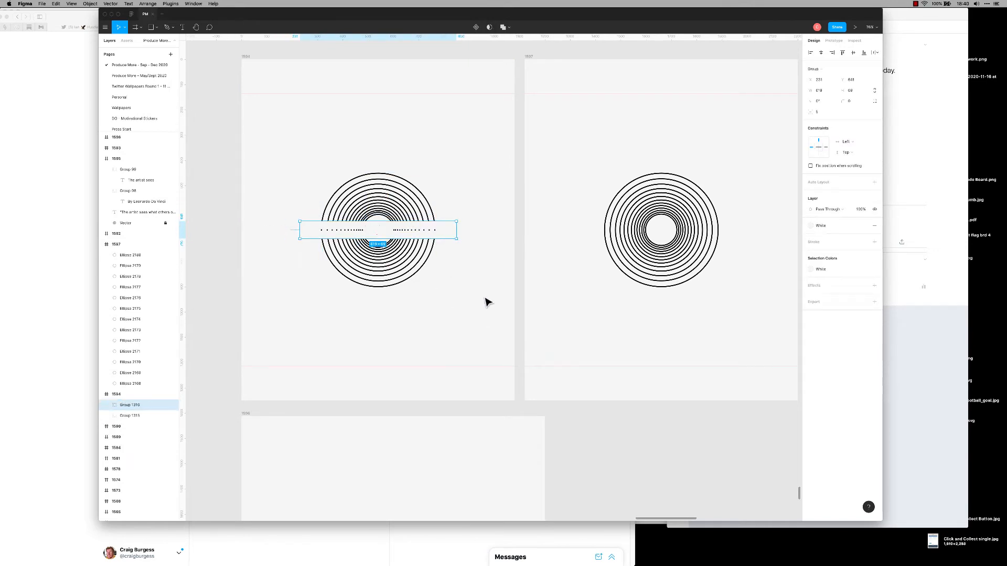
pyautogui.click(485, 302)
# Ungroup the squashed rectangles and extend one upward and the other downward to cover both halves of the rings.
pyautogui.click(423, 236)
pyautogui.press('shift+super+g')
pyautogui.press('Escape')
pyautogui.click(407, 222)
pyautogui.moveTo(380, 220); pyautogui.dragTo(392, 164)
pyautogui.click(391, 235)
pyautogui.moveTo(391, 239); pyautogui.dragTo(388, 325)
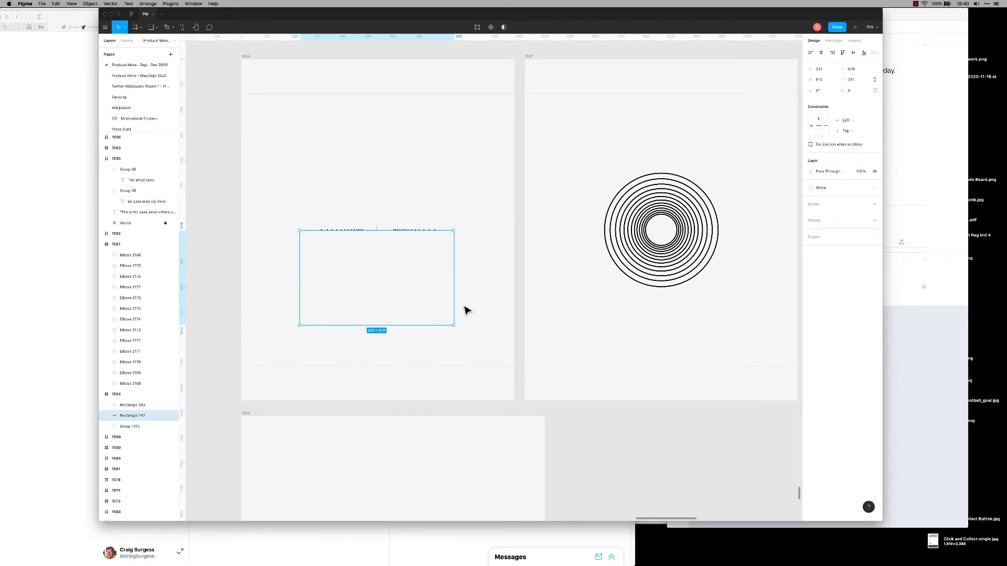
pyautogui.click(465, 310)
pyautogui.click(394, 288)
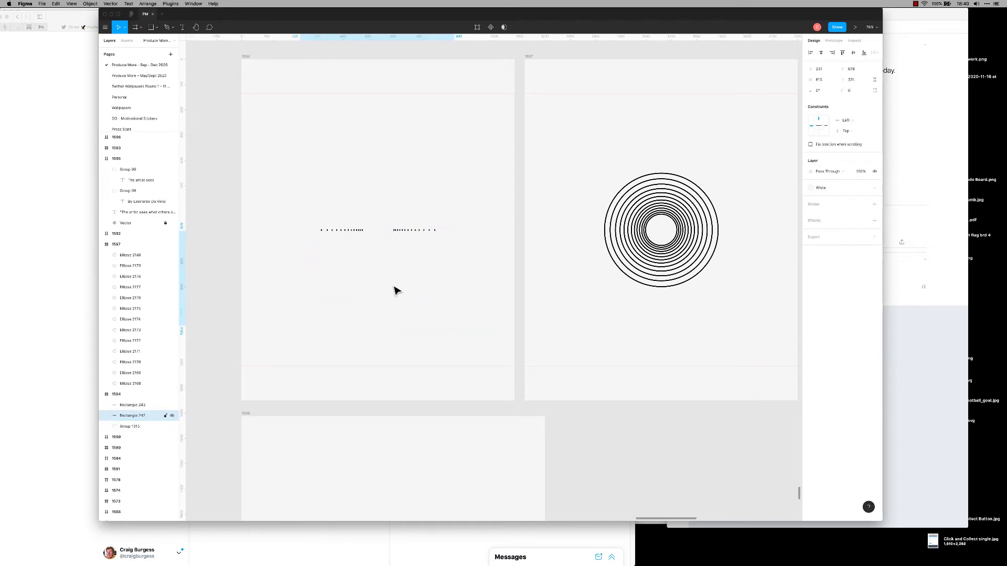
pyautogui.keyDown('shift'); pyautogui.click(400, 229); pyautogui.keyUp('shift')
pyautogui.press('super+g')
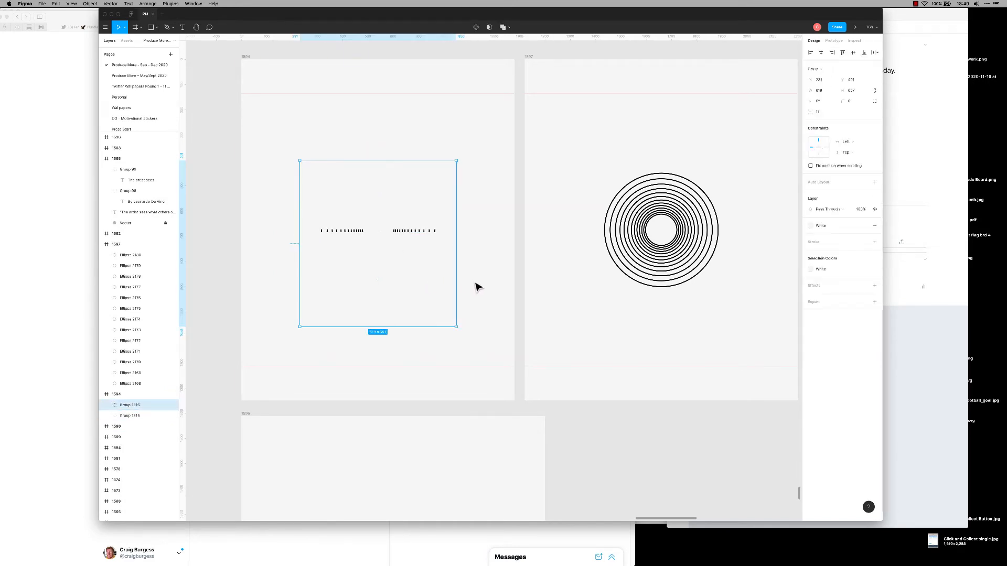
pyautogui.press('super+z')
# Replace the upper cover with a copy of the enlarged lower rectangle, group both and centre the group horizontally and vertically in the frame.
pyautogui.click(472, 286)
pyautogui.click(396, 220)
pyautogui.press('BackSpace')
pyautogui.moveTo(391, 297); pyautogui.dragTo(390, 198)
pyautogui.keyDown('shift'); pyautogui.click(403, 300); pyautogui.keyUp('shift')
pyautogui.press('super+g')
pyautogui.hotkey('alt', 'h')
pyautogui.hotkey('alt', 'v')
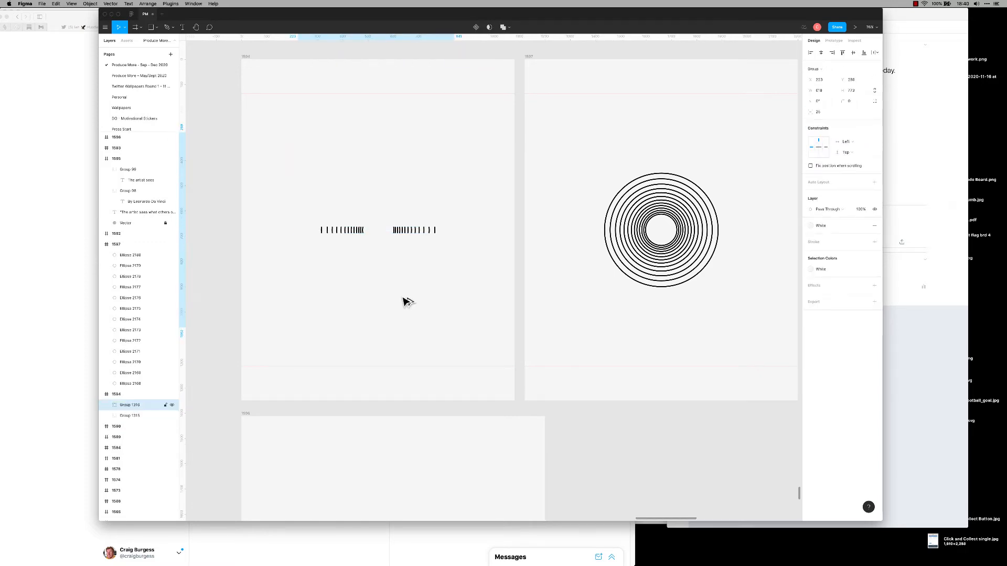
pyautogui.click(487, 315)
pyautogui.click(425, 299)
pyautogui.click(499, 281)
# Delete the empty landscape frame below the two guide frames.
pyautogui.scroll(-5, 499, 287)
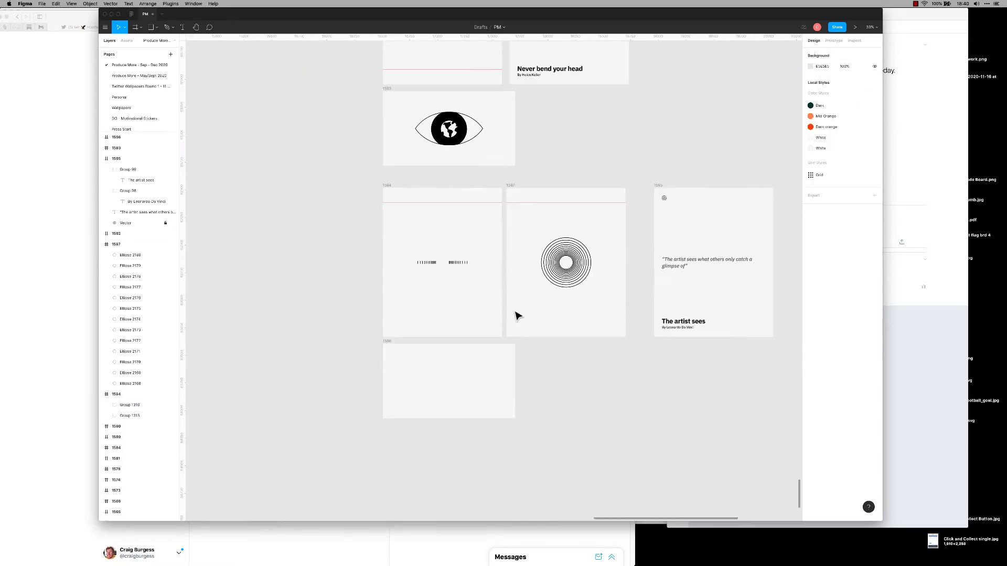
pyautogui.scroll(2, 514, 317)
pyautogui.click(360, 341)
pyautogui.press('Delete')
# Copy the two balloon illustration frames without guide lines from the "Kill a big dream" set.
pyautogui.scroll(15, 406, 157)
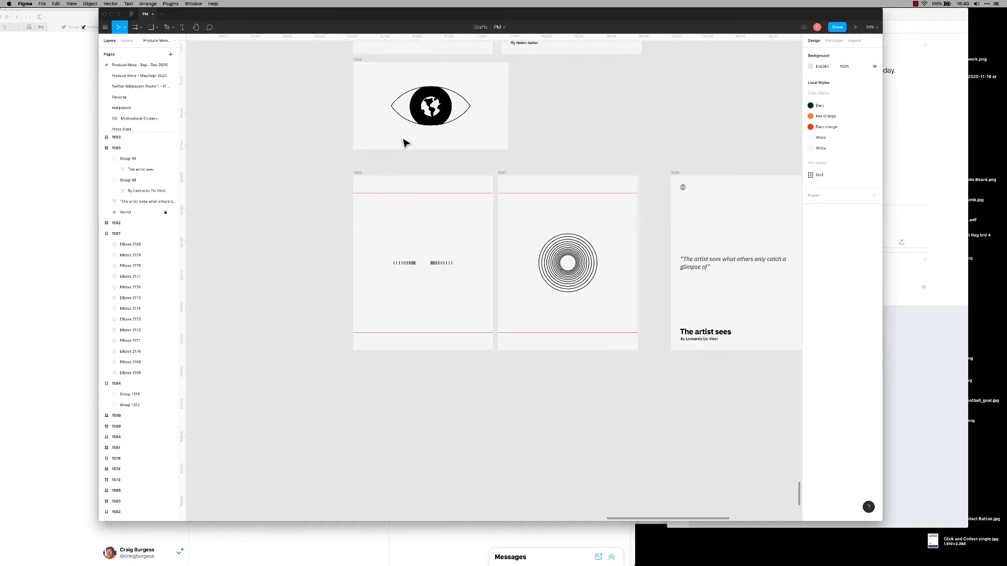
pyautogui.scroll(-3, 418, 205)
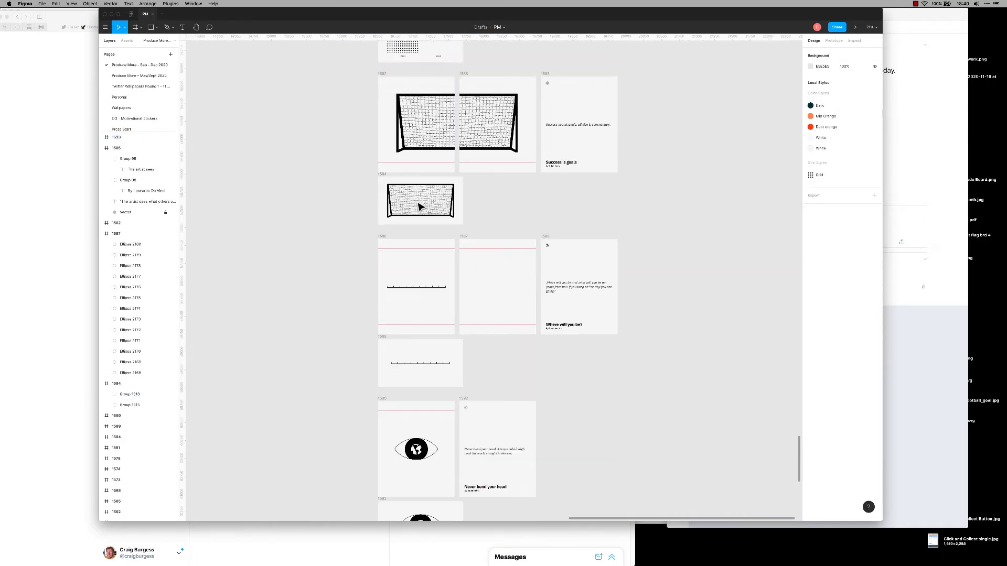
pyautogui.scroll(10, 417, 207)
pyautogui.scroll(8, 403, 287)
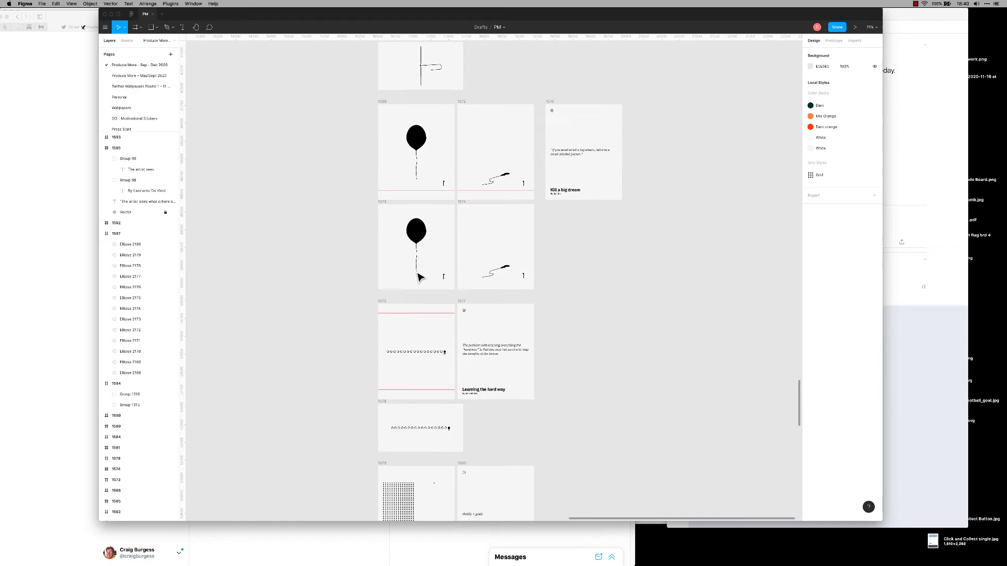
pyautogui.click(384, 204)
pyautogui.keyDown('shift'); pyautogui.click(460, 203); pyautogui.keyUp('shift')
pyautogui.press('super+c')
# Paste the two balloon frames below the Da Vinci guide frames and align each one with the frame above it.
pyautogui.scroll(-15, 383, 284)
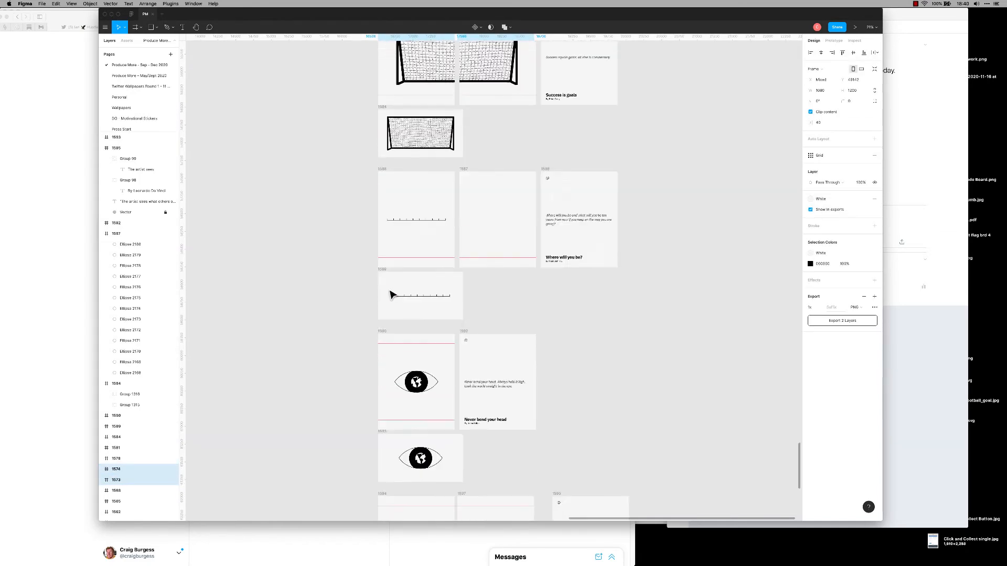
pyautogui.click(429, 393)
pyautogui.scroll(5, 429, 392)
pyautogui.press('super+v')
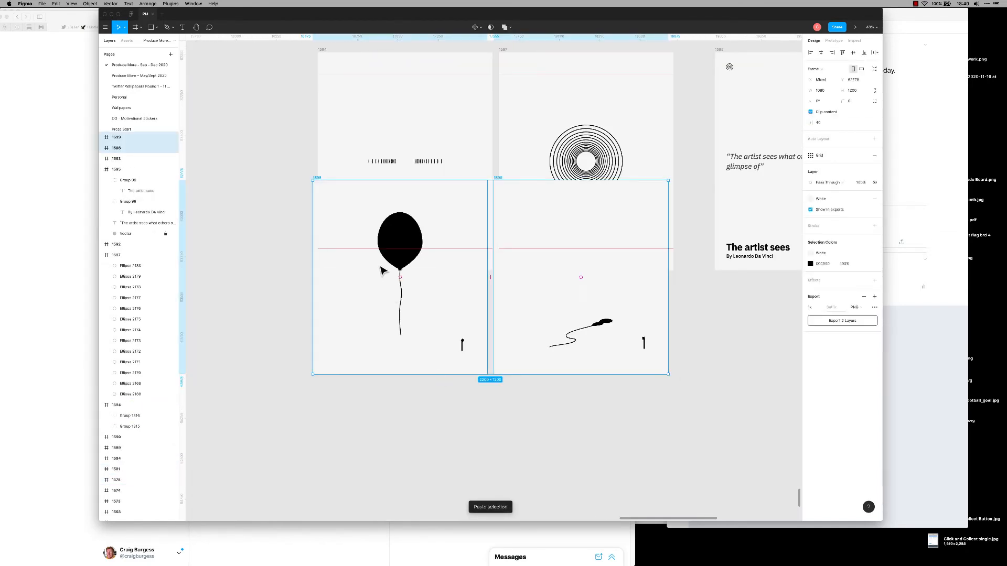
pyautogui.moveTo(382, 265); pyautogui.dragTo(381, 362)
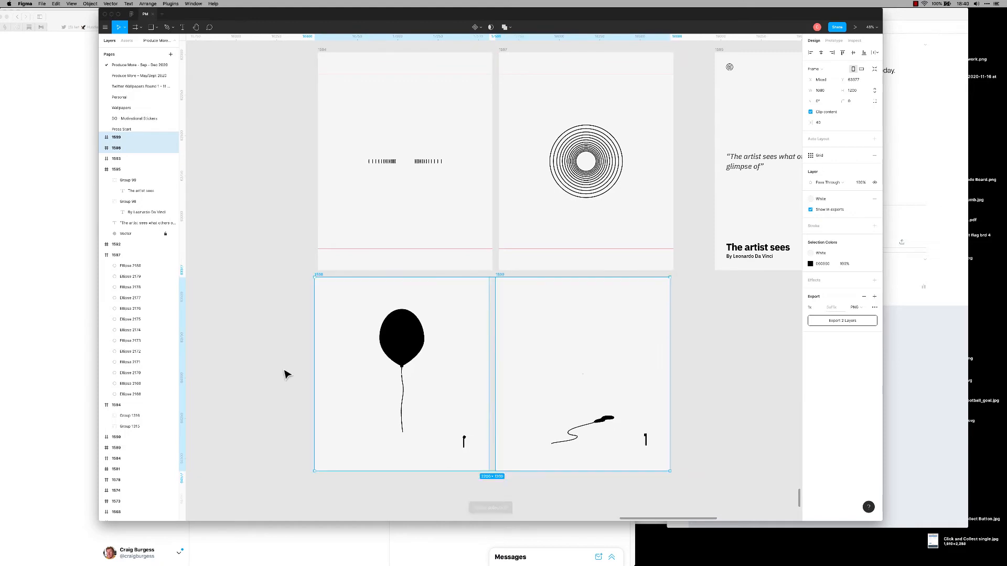
pyautogui.click(284, 369)
pyautogui.moveTo(501, 280); pyautogui.dragTo(506, 279)
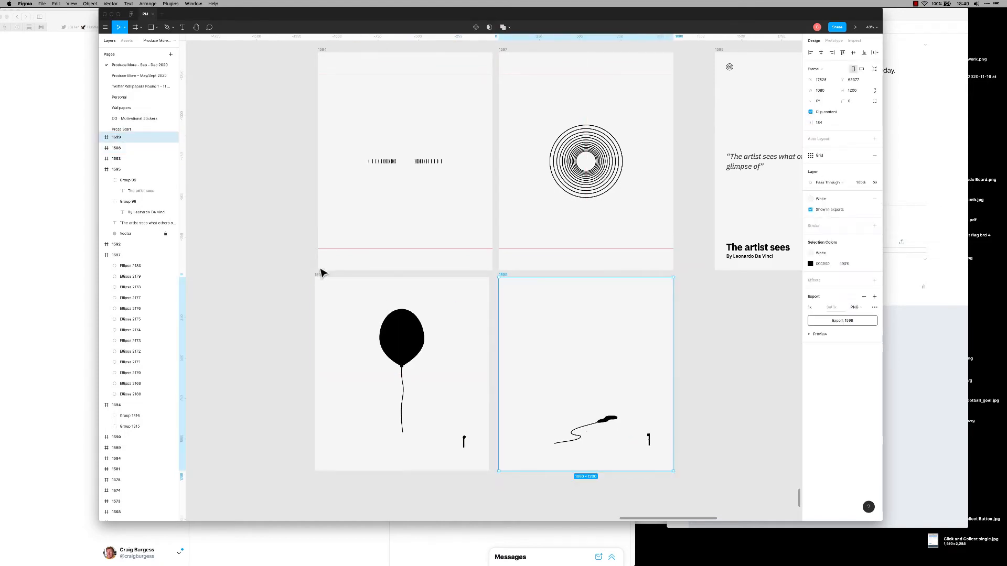
pyautogui.moveTo(322, 272); pyautogui.dragTo(321, 278)
# Delete the balloon illustrations from both pasted frames.
pyautogui.click(454, 378)
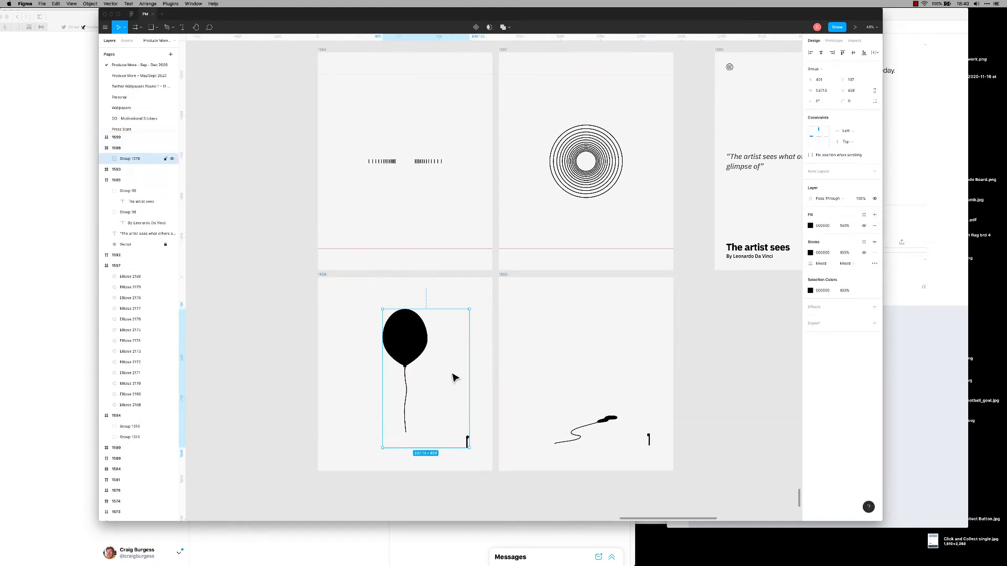
pyautogui.press('Delete')
pyautogui.click(567, 416)
pyautogui.press('Delete')
# Group the line-mark illustration with its white covers and paste a vertically centred copy into the empty frame below it.
pyautogui.click(407, 209)
pyautogui.moveTo(338, 141); pyautogui.dragTo(450, 213)
pyautogui.hotkey('ctrl', 'g')
pyautogui.click(325, 279)
pyautogui.hotkey('ctrl', 'v')
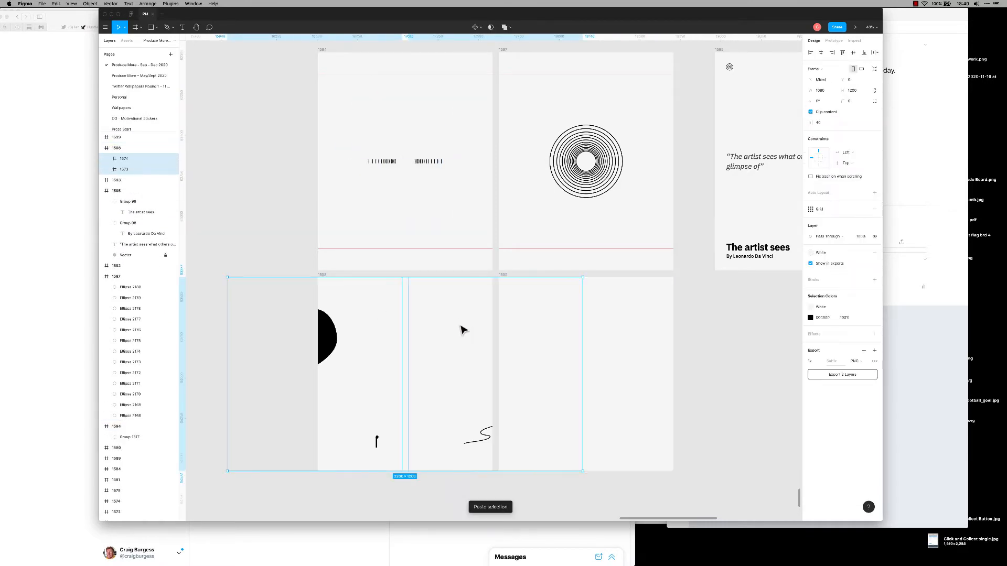
pyautogui.hotkey('ctrl', 'z')
pyautogui.click(408, 170)
pyautogui.click(325, 276)
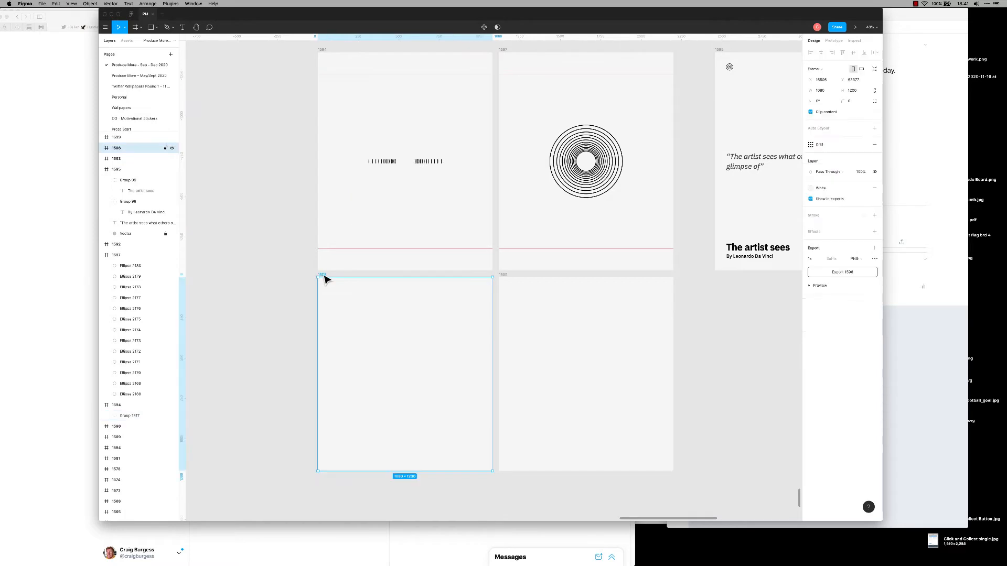
pyautogui.hotkey('ctrl', 'v')
pyautogui.hotkey('alt', 'v')
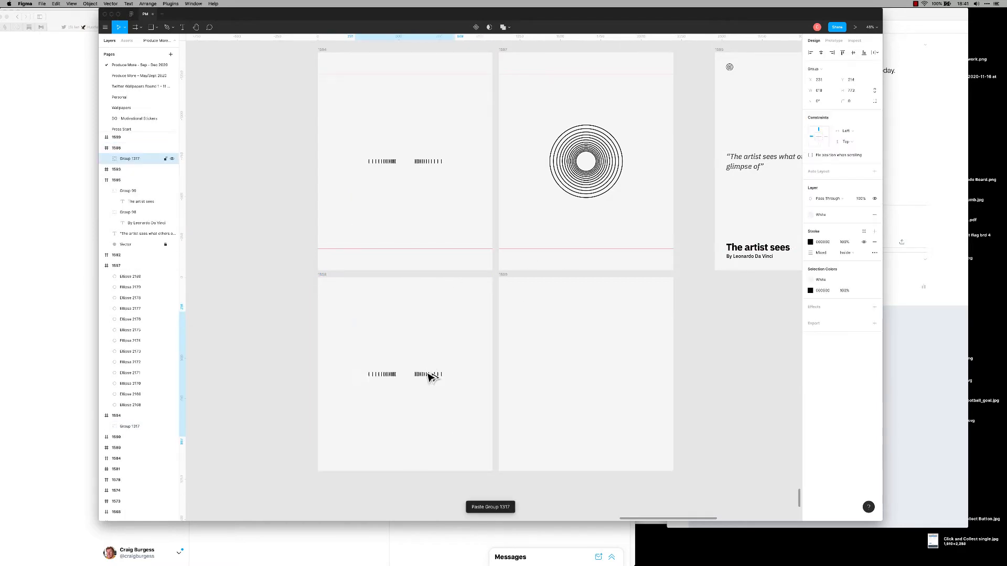
# Show the layout grids, then group the concentric rings and paste a copy into the empty frame below them.
pyautogui.click(317, 385)
pyautogui.hotkey('ctrl', 'g')
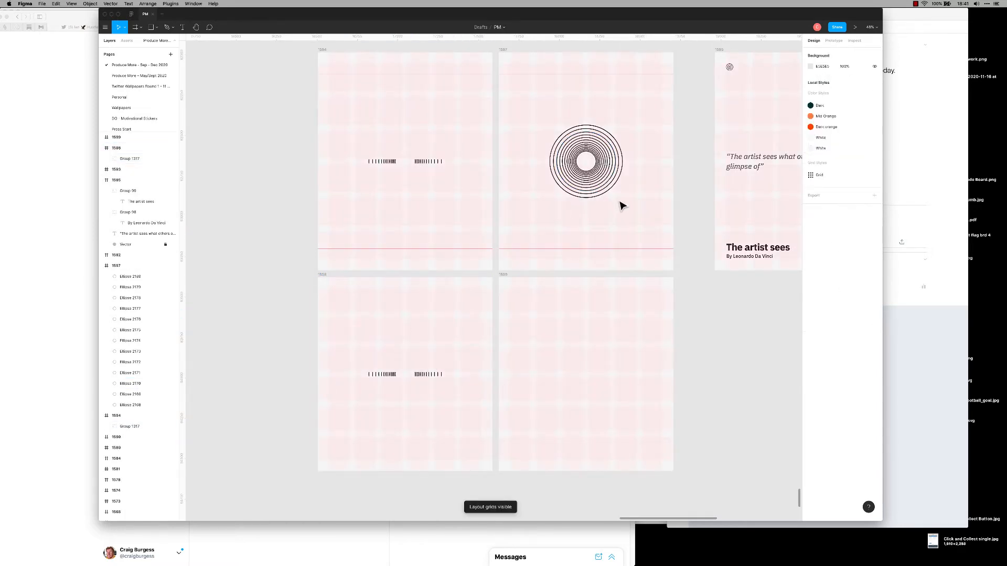
pyautogui.moveTo(622, 206); pyautogui.dragTo(580, 139)
pyautogui.hotkey('ctrl', 'g')
pyautogui.hotkey('ctrl', 'c')
pyautogui.click(519, 278)
pyautogui.hotkey('ctrl', 'v')
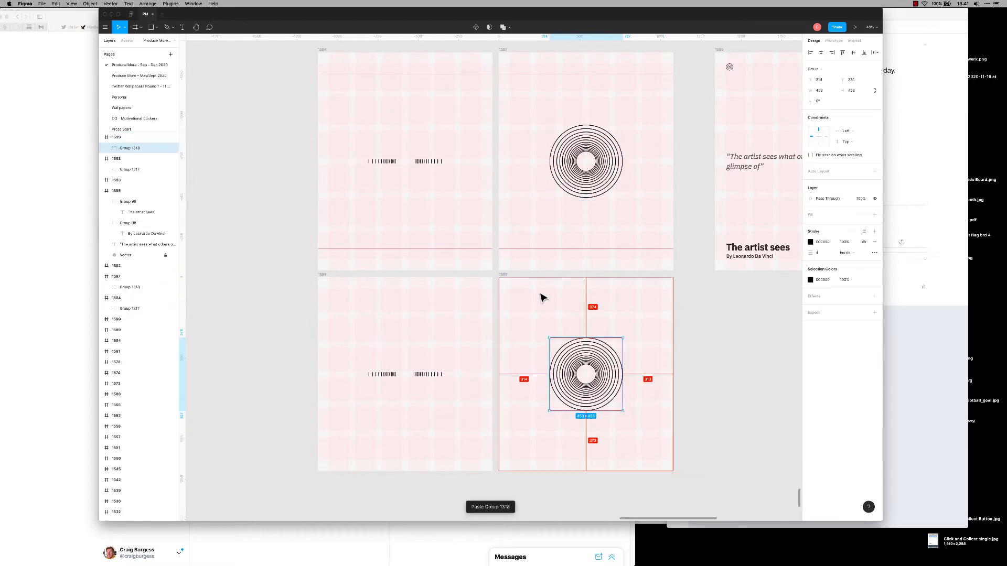
pyautogui.click(390, 301)
# Export the two lower illustration frames together as PNG files to the desktop.
pyautogui.click(322, 274)
pyautogui.keyDown('shift'); pyautogui.click(504, 274); pyautogui.keyUp('shift')
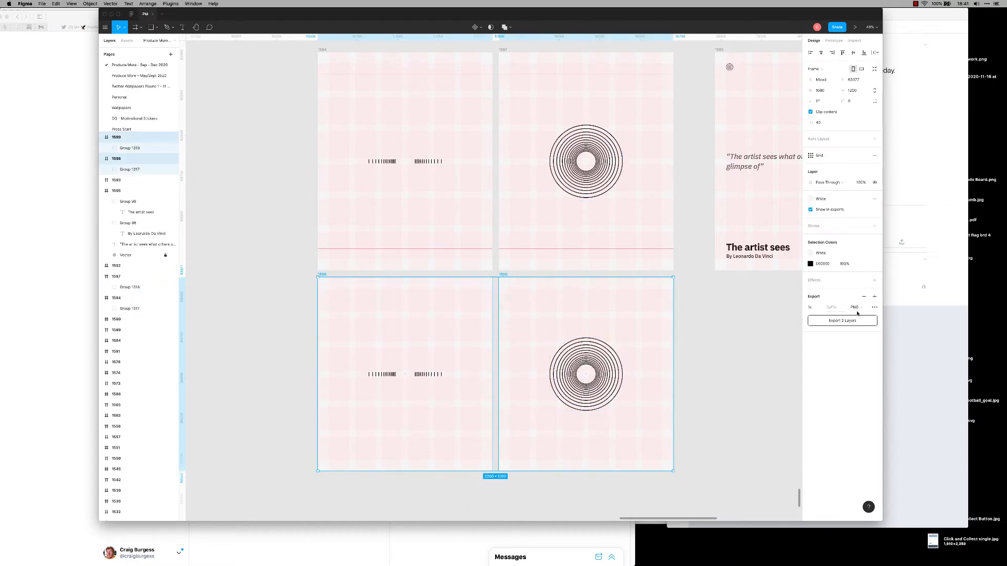
pyautogui.press('super+d')
pyautogui.click(606, 177)
# Switch to Twitter, change to the ProduceMore account and start a new tweet.
pyautogui.press('super+Tab')
pyautogui.click(296, 283)
pyautogui.click(677, 135)
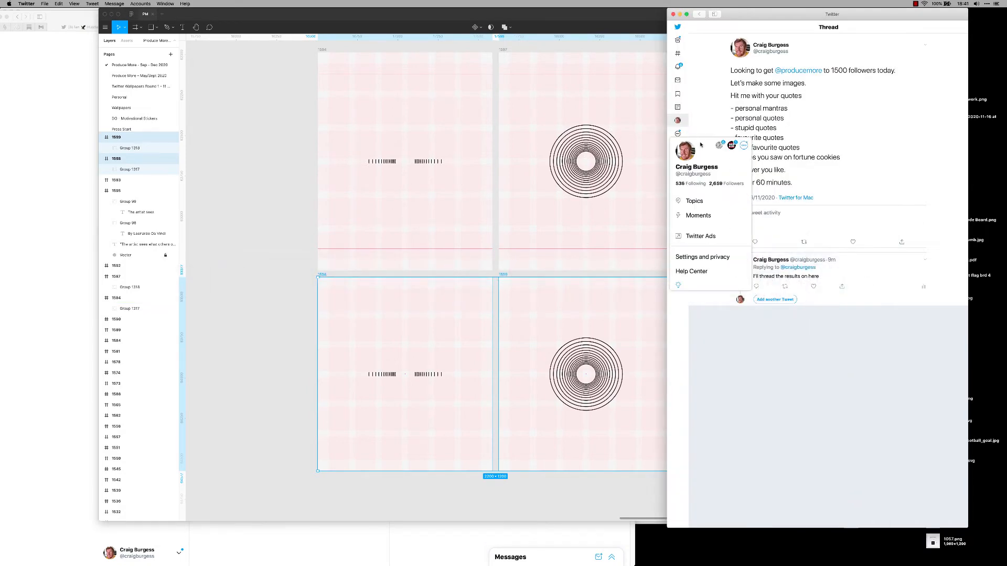
pyautogui.click(730, 144)
pyautogui.press('super+n')
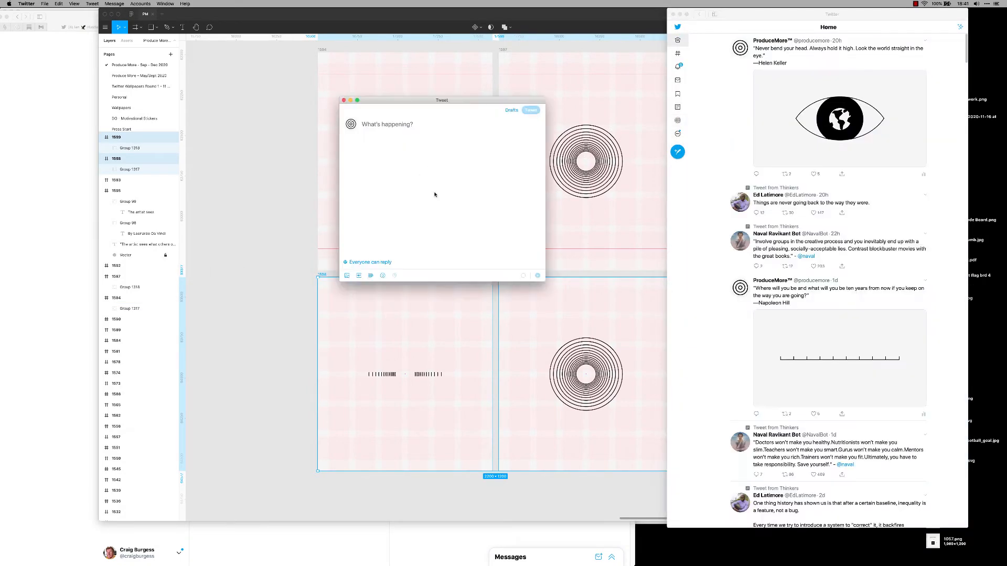
# Copy the quote "The artist sees what others only catch a glimpse of" and its attribution "—Leonardo Da Vinci" from the Figma frame into the tweet.
pyautogui.click(297, 323)
pyautogui.moveTo(646, 218); pyautogui.dragTo(542, 242)
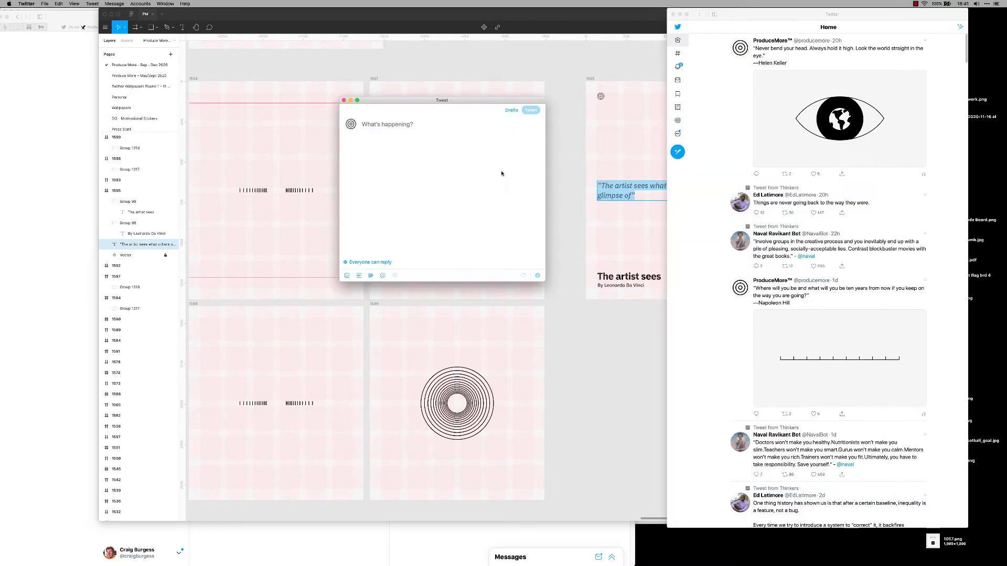
pyautogui.press('super+v')
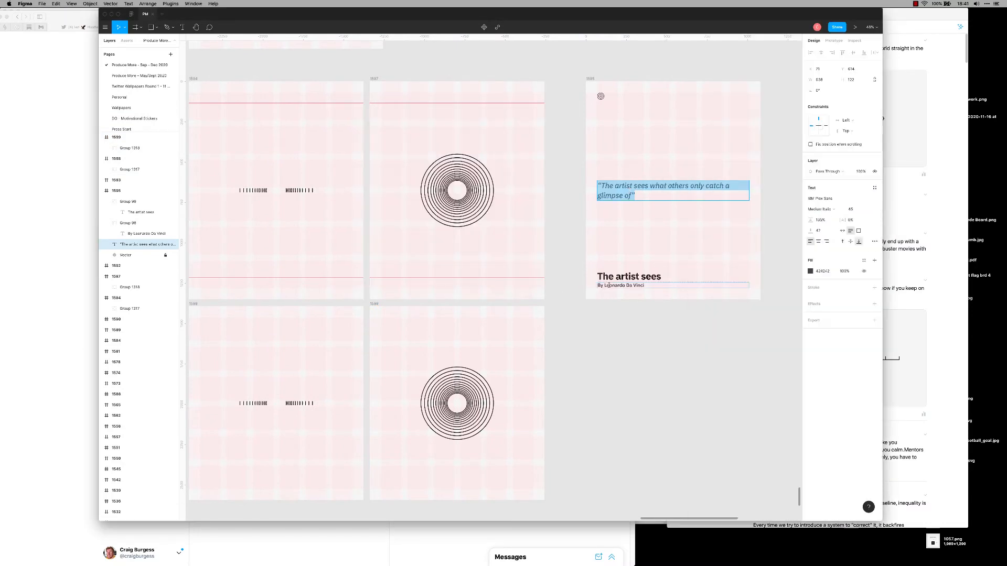
pyautogui.moveTo(604, 285); pyautogui.dragTo(644, 285)
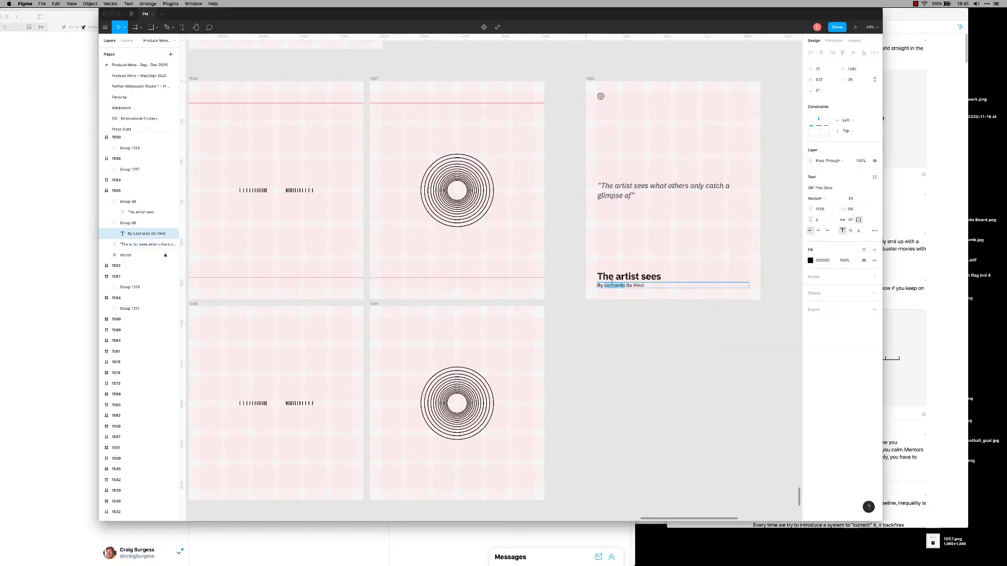
pyautogui.press('super+c')
pyautogui.press('super+Tab')
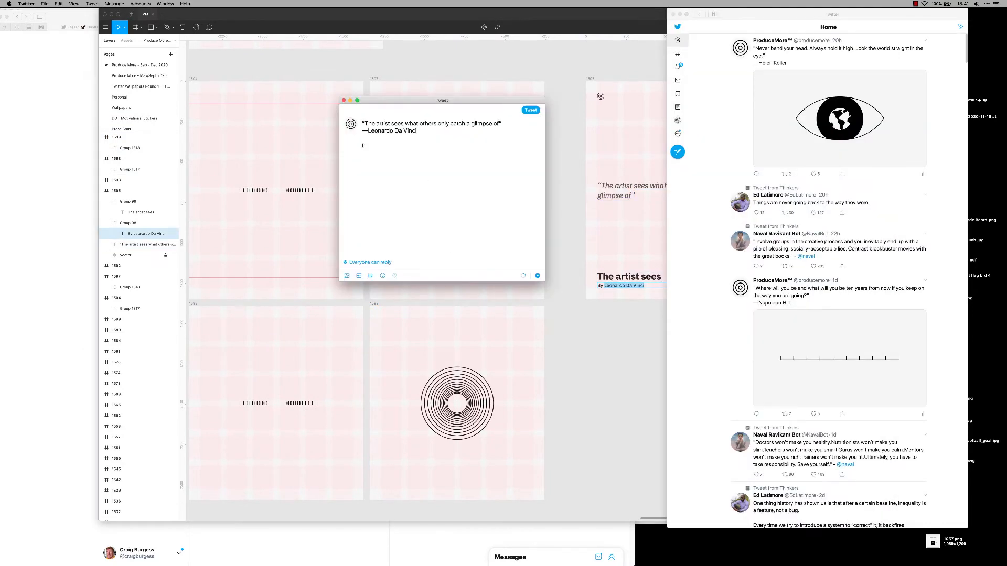
# Add a "(Thanks" credit below the quote in the tweet, using the contributor's handle copied from their reply in Safari.
pyautogui.write('@Ianhustle')
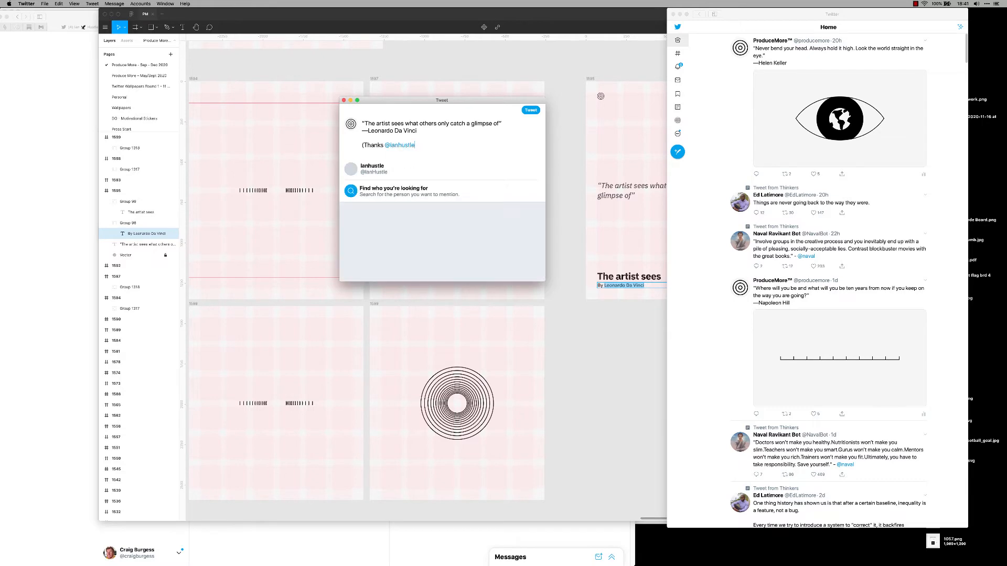
pyautogui.hotkey('alt', 'BackSpace')
pyautogui.press('super+Tab')
pyautogui.press('super+Tab')
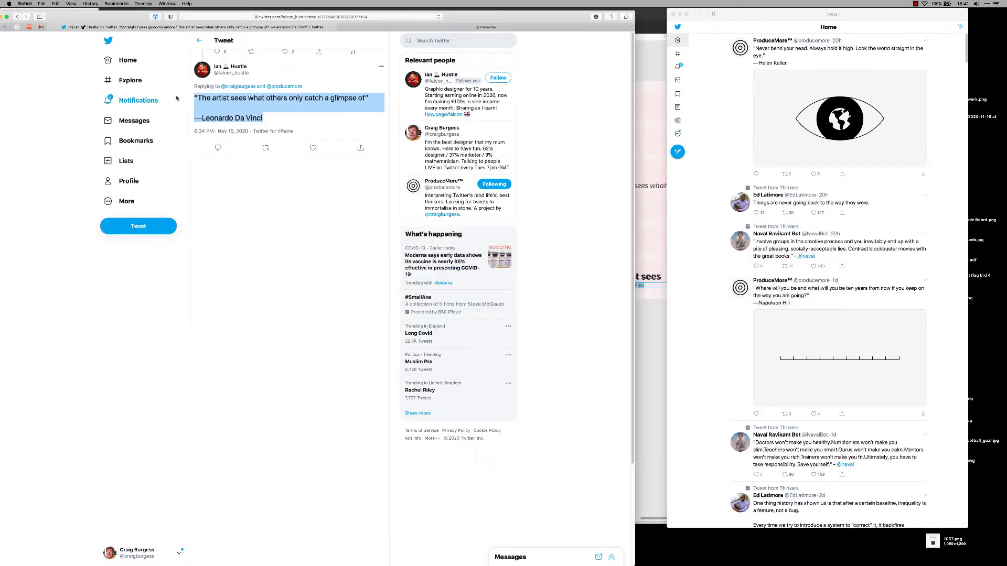
pyautogui.moveTo(255, 75); pyautogui.dragTo(214, 73)
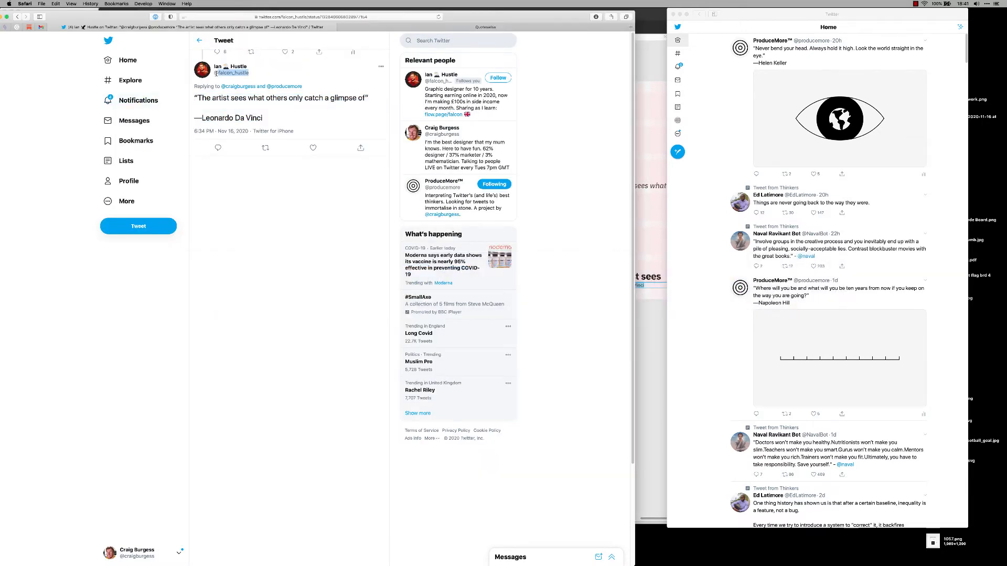
pyautogui.press('super+c')
pyautogui.press('super+Tab')
pyautogui.press('super+v')
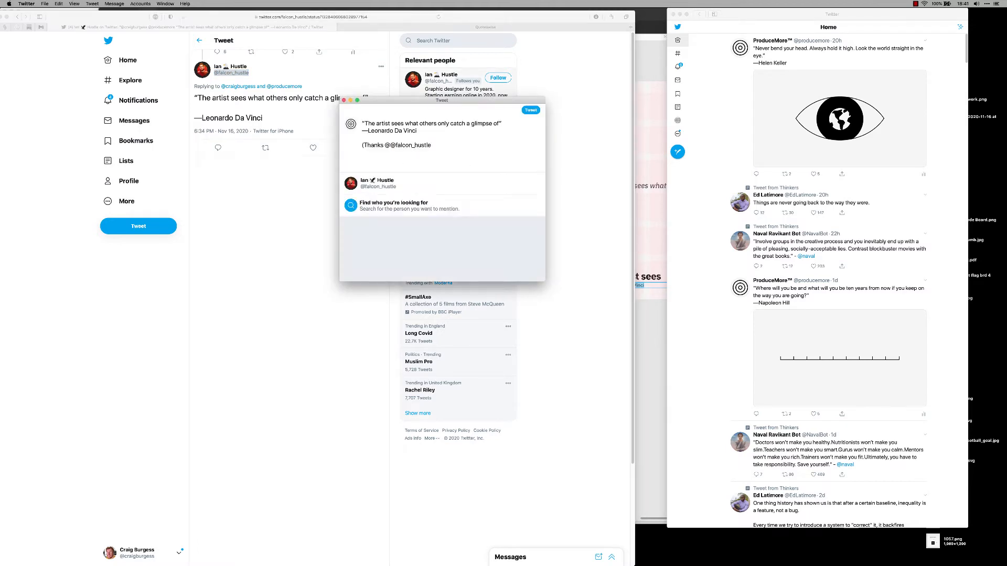
pyautogui.click(390, 145)
pyautogui.press('BackSpace')
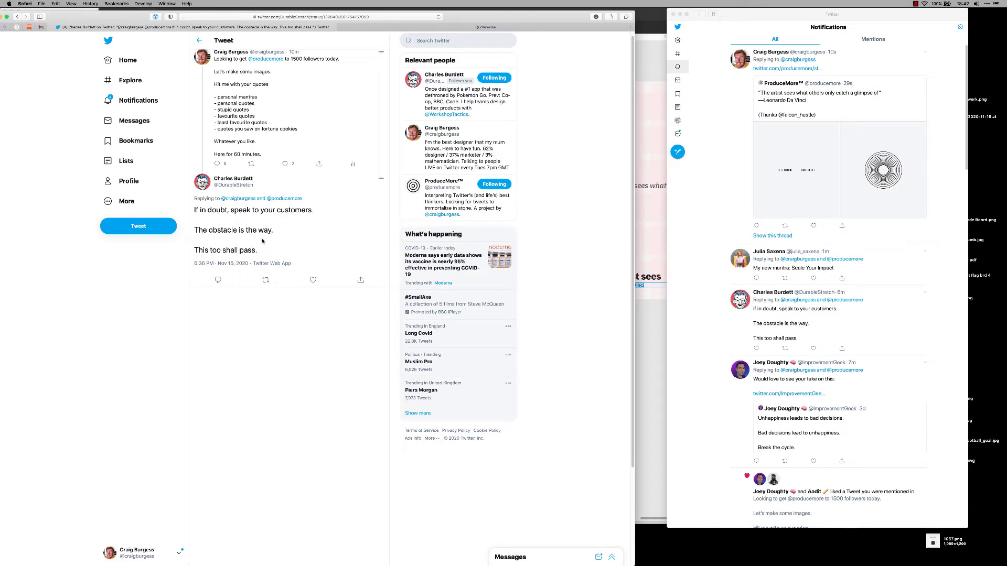
# Copy the three quote lines starting with "If in doubt, speak to your customers." from the Twitter reply and switch to Figma.
pyautogui.moveTo(265, 252); pyautogui.dragTo(195, 209)
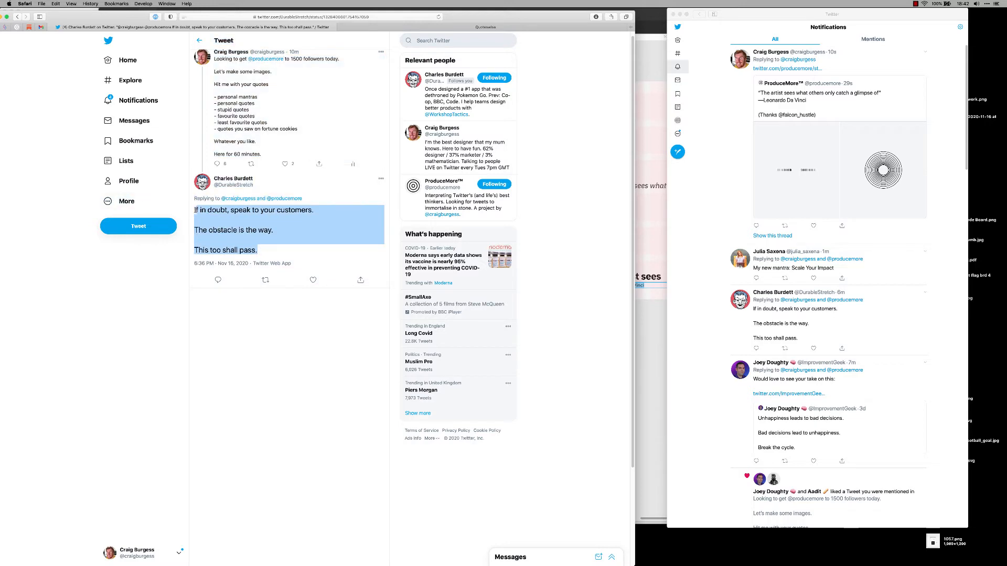
pyautogui.click(649, 359)
pyautogui.scroll(-3, 561, 353)
pyautogui.scroll(-3, 631, 377)
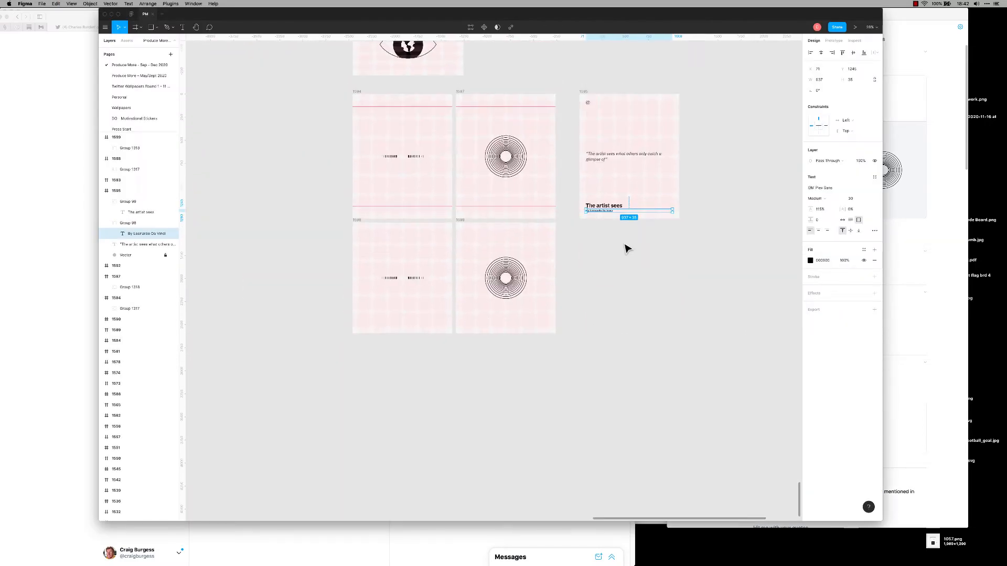
# Move the "The artist sees" quote frame beside the concentric-rings frame and duplicate the whole five-frame set below the originals.
pyautogui.click(624, 243)
pyautogui.moveTo(580, 94); pyautogui.dragTo(562, 93)
pyautogui.click(631, 362)
pyautogui.scroll(-1, 631, 356)
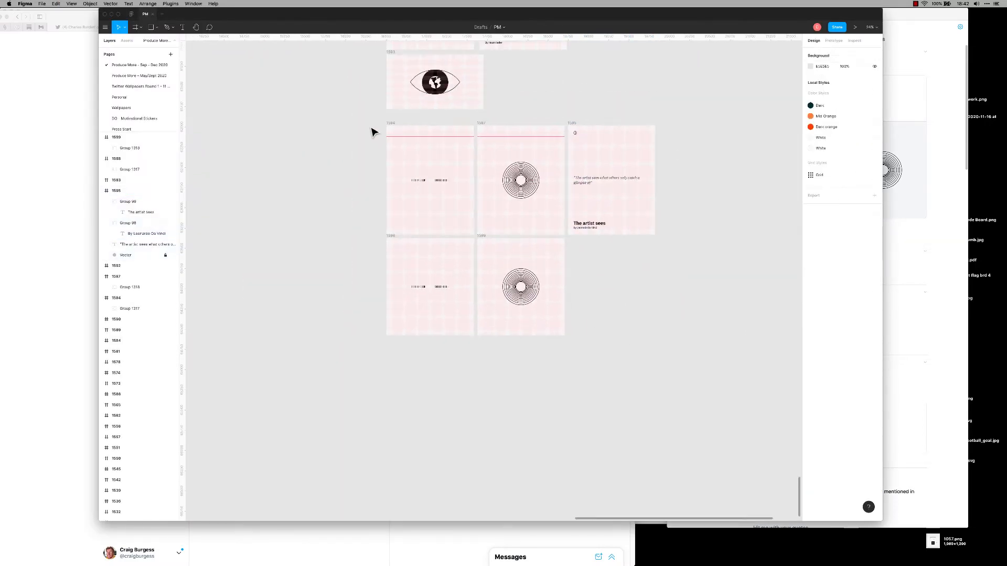
pyautogui.moveTo(372, 131); pyautogui.dragTo(690, 418)
pyautogui.moveTo(469, 173); pyautogui.dragTo(573, 469)
# Delete the tick-mark and concentric-ring illustrations from the four duplicated artwork frames.
pyautogui.scroll(3, 503, 409)
pyautogui.press('Delete')
pyautogui.moveTo(347, 398); pyautogui.dragTo(423, 454)
pyautogui.press('Delete')
pyautogui.moveTo(348, 233); pyautogui.dragTo(425, 296)
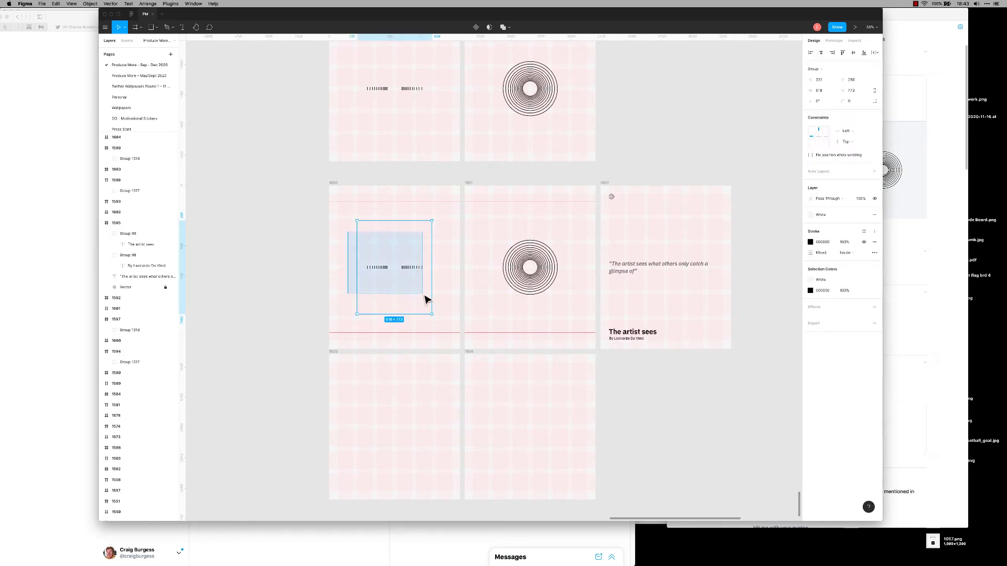
pyautogui.press('Delete')
pyautogui.moveTo(494, 233); pyautogui.dragTo(562, 305)
pyautogui.press('Delete')
# Replace the quote in the duplicated quote frame with the copied lines and centre the text vertically in the frame.
pyautogui.doubleClick(645, 268)
pyautogui.hotkey('ctrl', 'v')
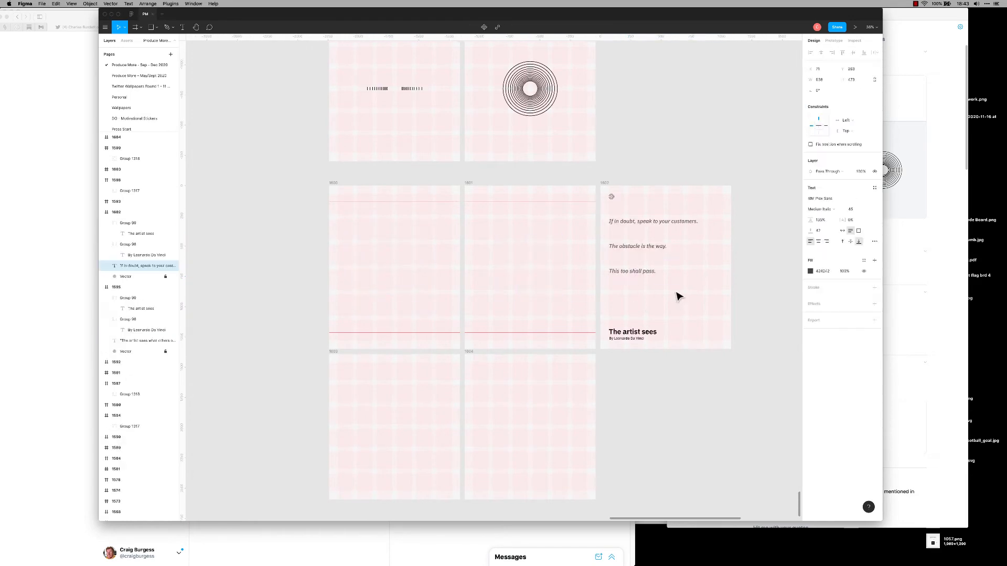
pyautogui.scroll(2, 666, 295)
pyautogui.hotkey('alt', 'v')
pyautogui.click(763, 296)
pyautogui.scroll(1, 681, 303)
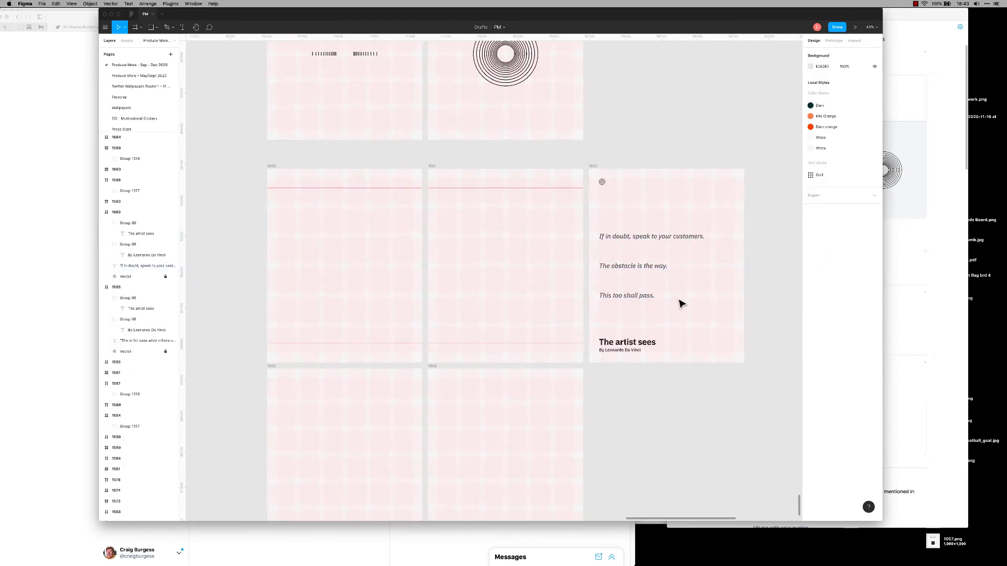
pyautogui.doubleClick(654, 266)
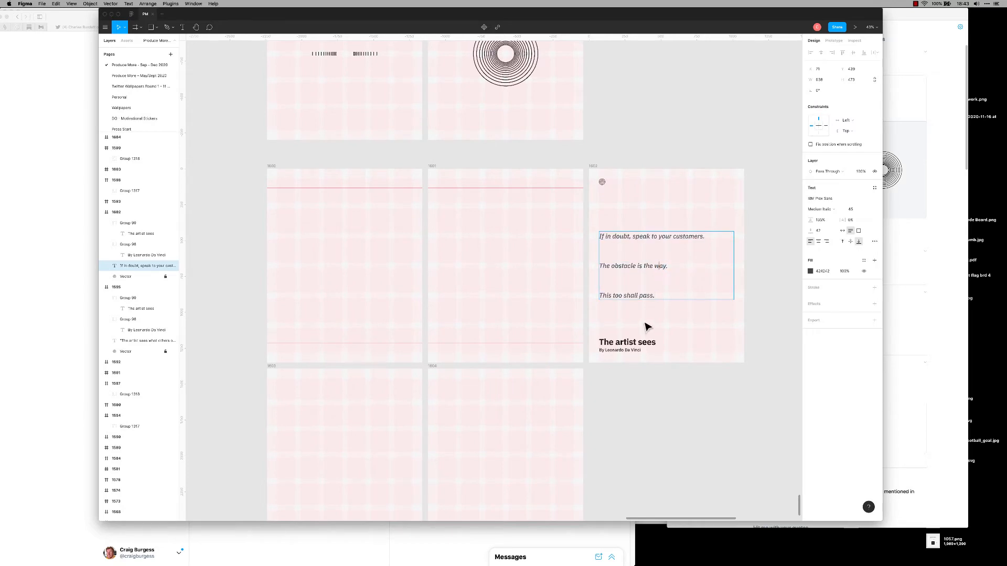
pyautogui.scroll(1, 658, 264)
pyautogui.press('Escape')
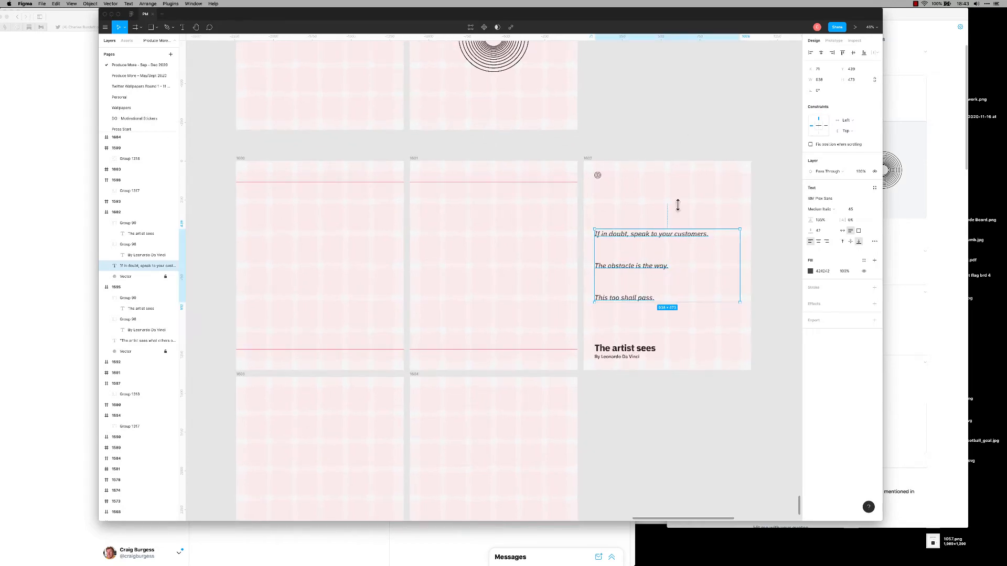
# Copy the line "The obstacle is the way." from the quote text and search for it in a new Safari tab.
pyautogui.doubleClick(664, 266)
pyautogui.click(663, 296)
pyautogui.moveTo(663, 297); pyautogui.dragTo(553, 294)
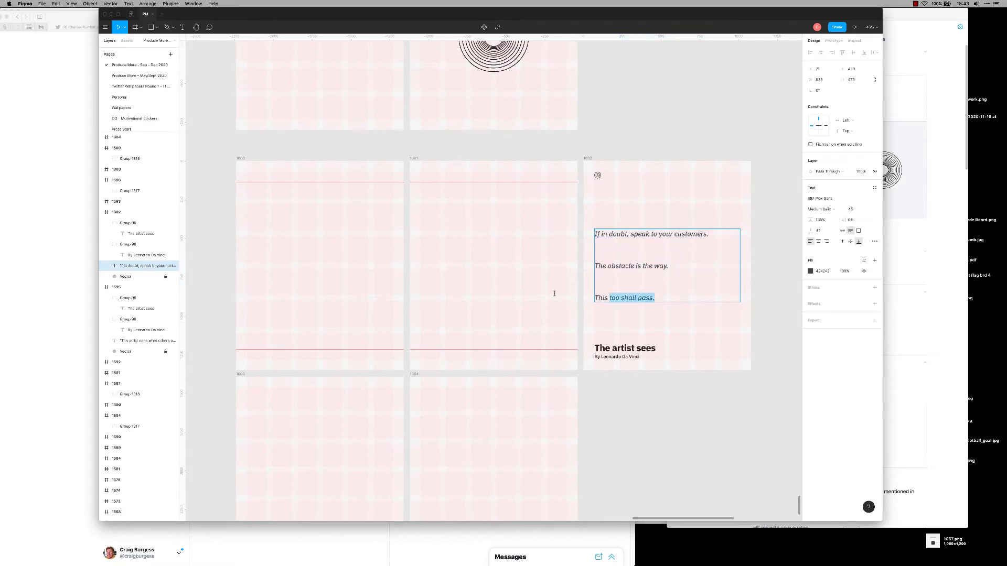
pyautogui.click(655, 265)
pyautogui.tripleClick(661, 262)
pyautogui.press('super+c')
pyautogui.press('super+Tab')
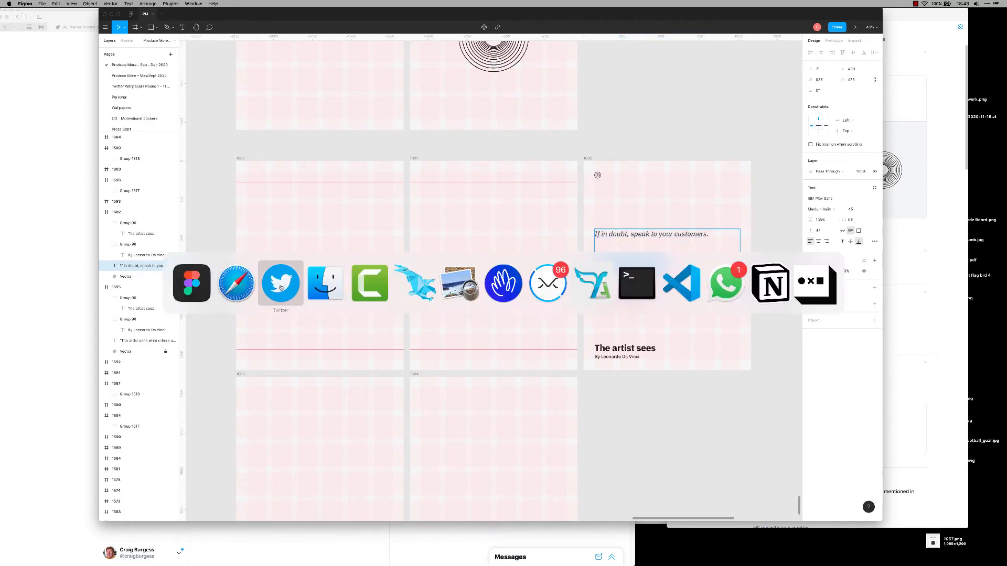
pyautogui.press('super+t')
pyautogui.press('super+v')
pyautogui.press('Return')
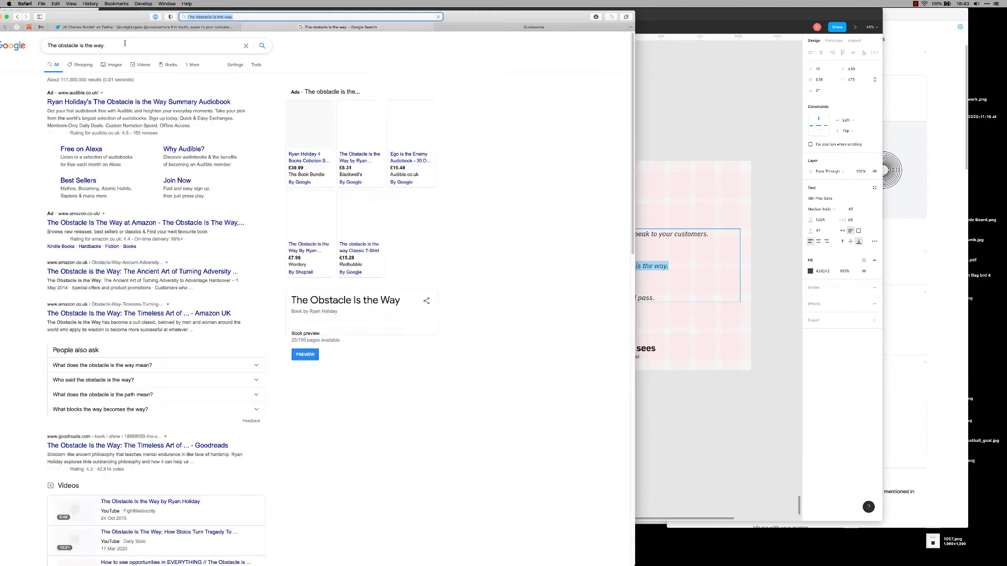
# Refine the web search to "The obstacle is the way quote" to find the author.
pyautogui.click(119, 46)
pyautogui.press('BackSpace')
pyautogui.write('quote')
pyautogui.press('Return')
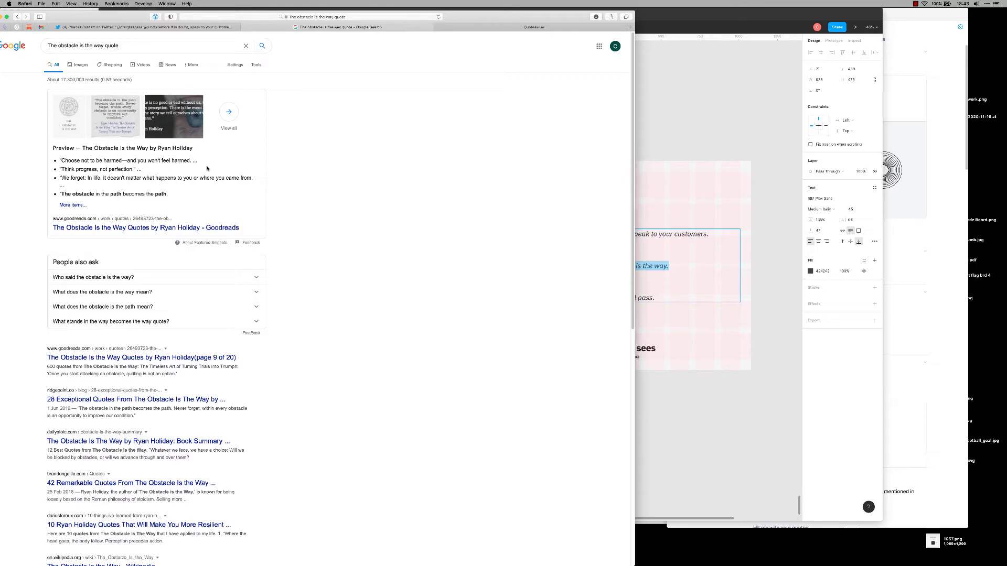
# Switch to Figma and change the attribution in the duplicated quote frame to "By Ryan Holiday".
pyautogui.click(669, 121)
pyautogui.doubleClick(612, 350)
pyautogui.doubleClick(610, 357)
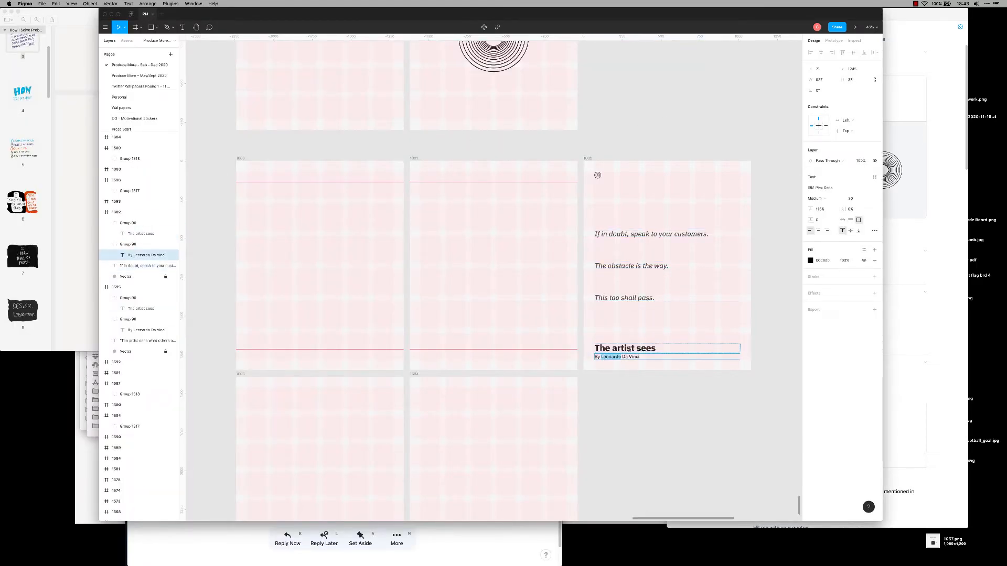
pyautogui.press('super+shift+Right')
pyautogui.write('R')
# Delete "This too shall pass." and "If in doubt, speak to your customers." from the quote text, keeping only "The obstacle is the way.".
pyautogui.click(642, 296)
pyautogui.moveTo(643, 296); pyautogui.dragTo(594, 297)
pyautogui.press('BackSpace')
pyautogui.press('BackSpace')
pyautogui.press('BackSpace')
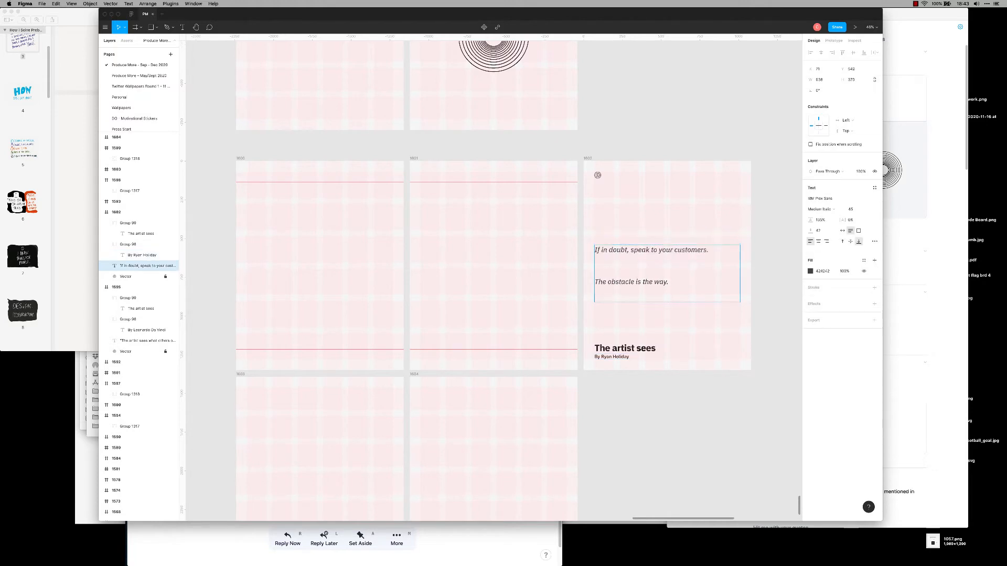
pyautogui.hotkey('shift', 'Up')
pyautogui.hotkey('shift', 'Up')
pyautogui.press('BackSpace')
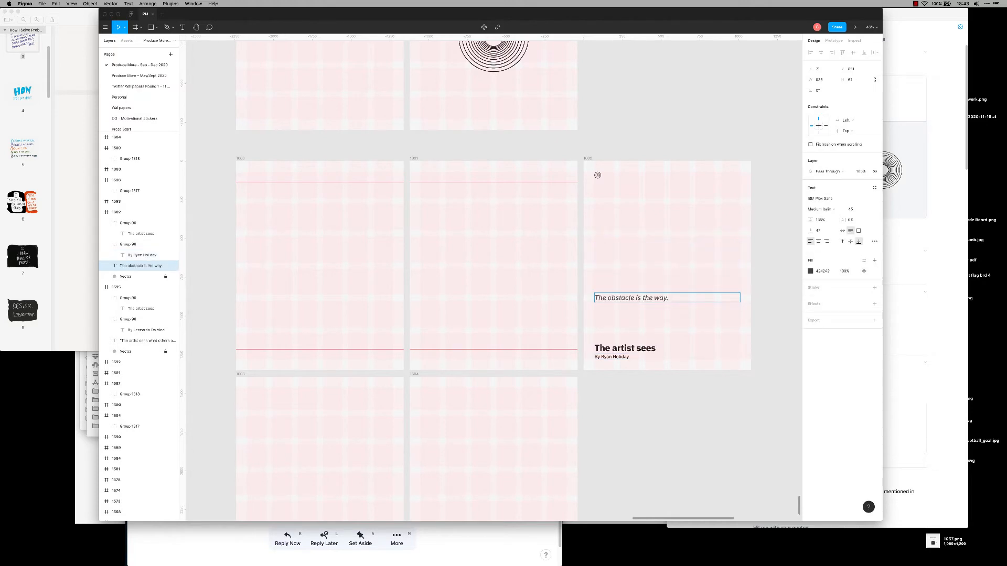
# Enclose "The obstacle is the way." in quotation marks and centre the text vertically in its frame.
pyautogui.write('“')
pyautogui.press('Escape')
pyautogui.hotkey('alt', 'v')
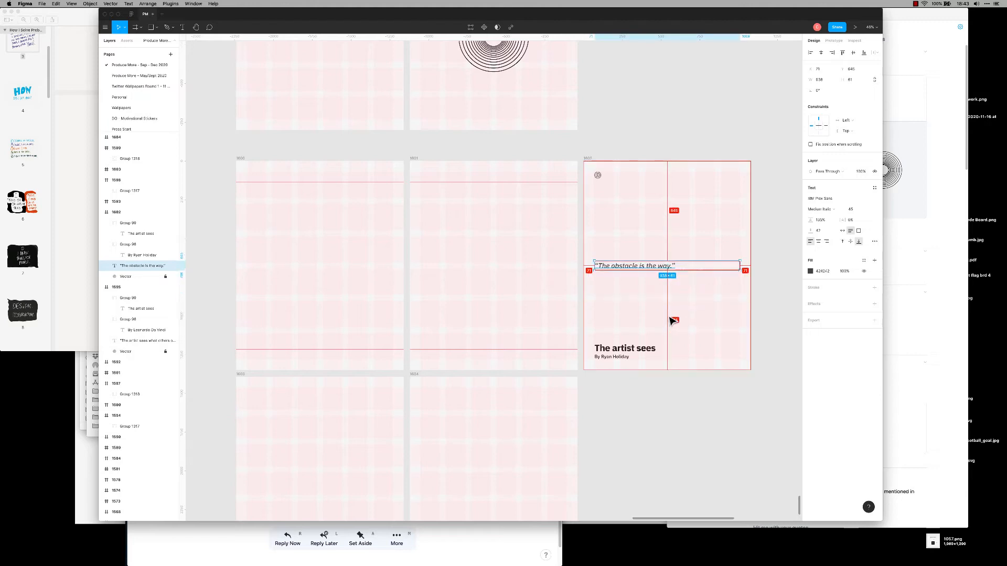
# Remove the empty frame next to the duplicated quote frame and move the quote frame into its place.
pyautogui.click(672, 137)
pyautogui.click(415, 158)
pyautogui.moveTo(589, 162); pyautogui.dragTo(417, 162)
pyautogui.click(672, 398)
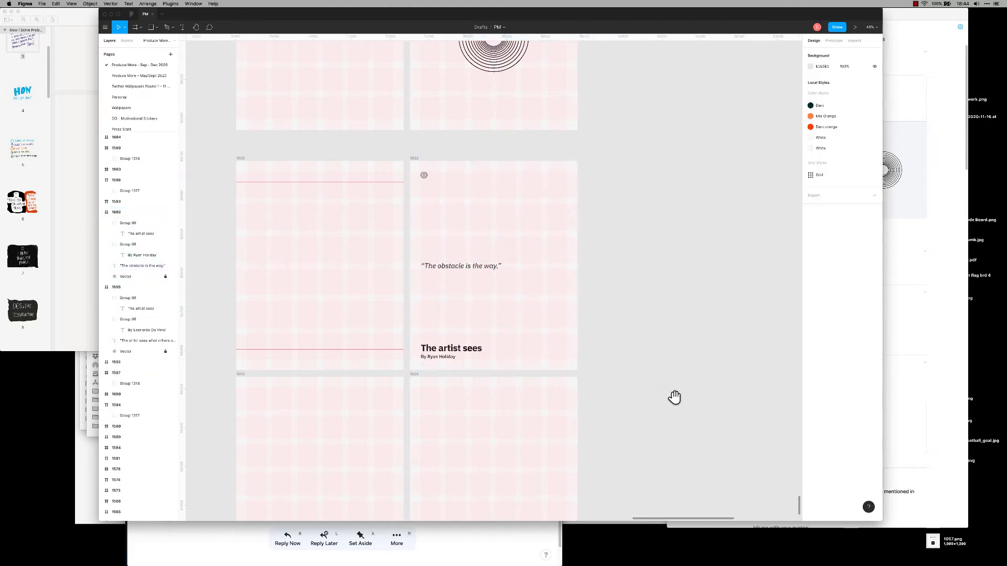
# Draw a triangle about 318 px wide with the Polygon tool in the empty frame beside the quote and centre it horizontally.
pyautogui.hscroll(-2, 517, 363)
pyautogui.click(427, 300)
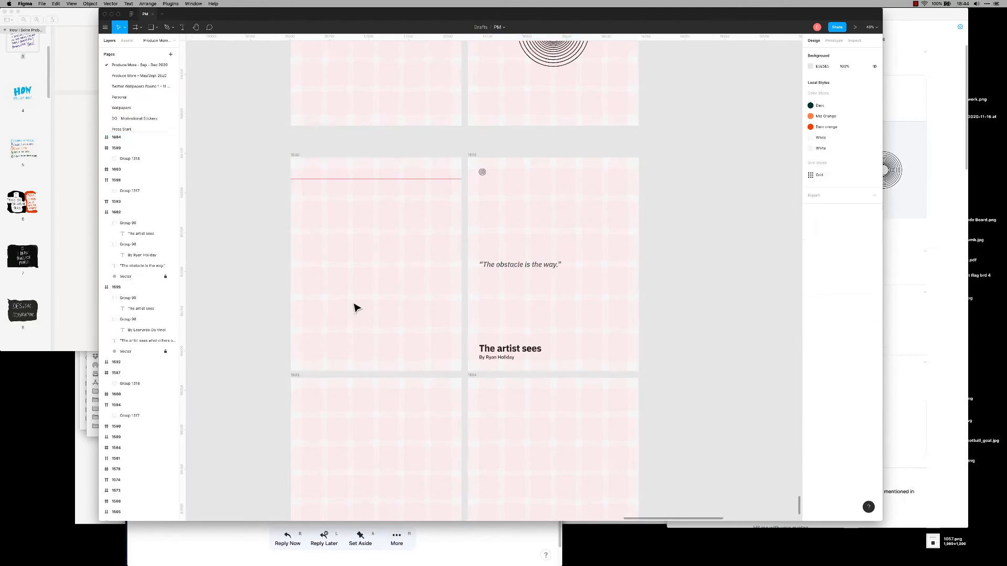
pyautogui.scroll(5, 355, 308)
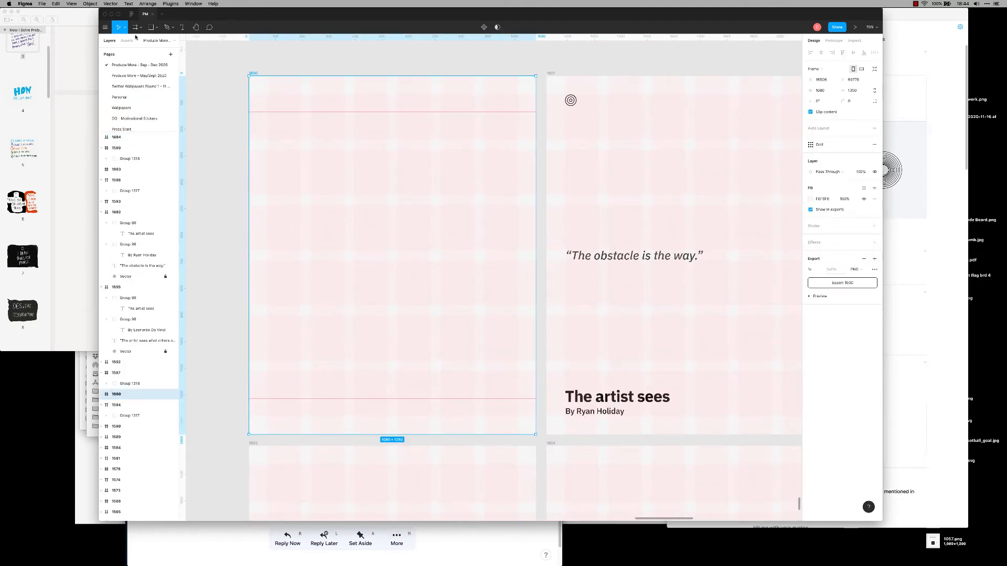
pyautogui.click(156, 27)
pyautogui.click(448, 239)
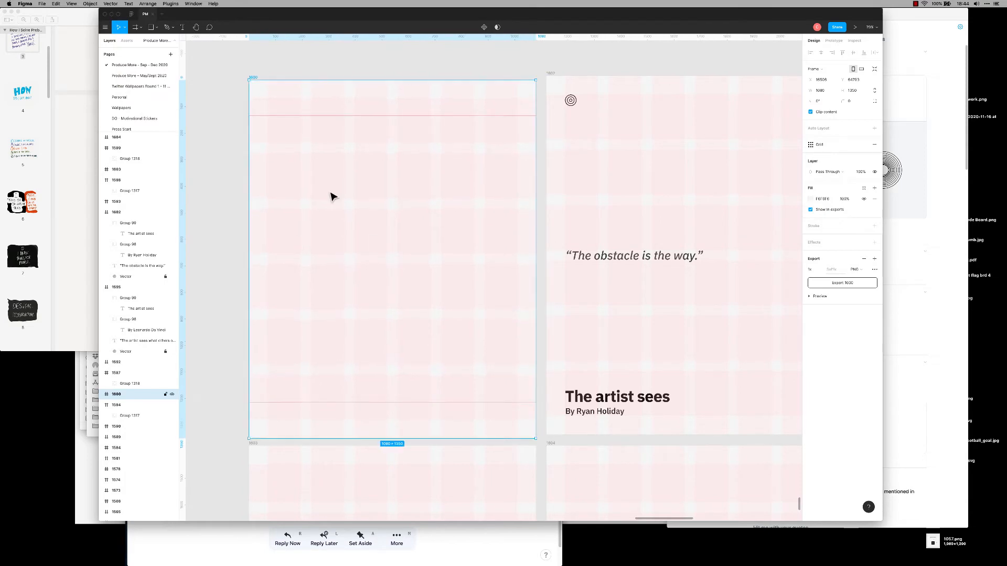
pyautogui.click(154, 29)
pyautogui.click(150, 74)
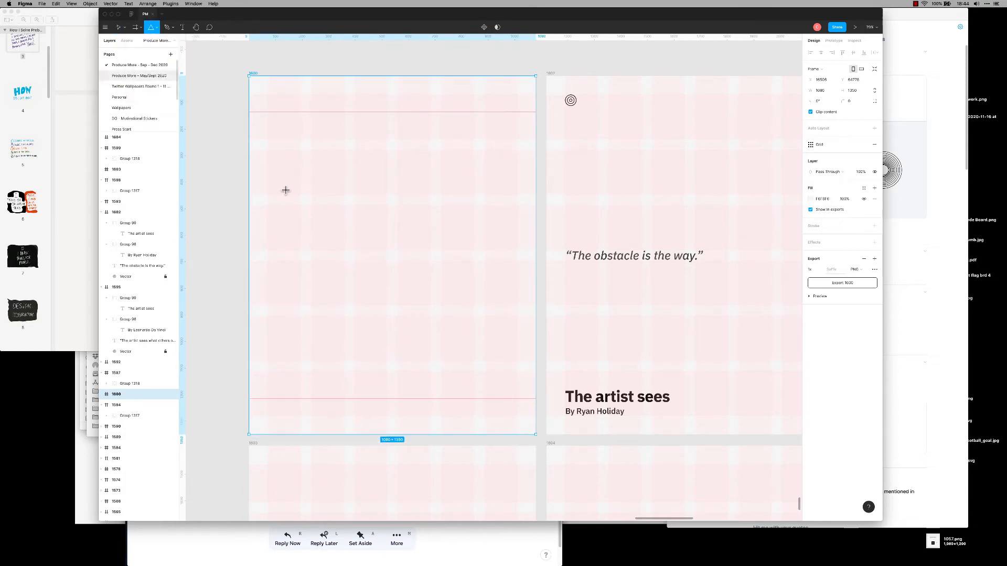
pyautogui.moveTo(387, 250)
pyautogui.mouseDown()
pyautogui.moveTo(477, 332)
pyautogui.moveTo(481, 278)
pyautogui.mouseUp()
pyautogui.hotkey('alt', 'h')
pyautogui.click(447, 350)
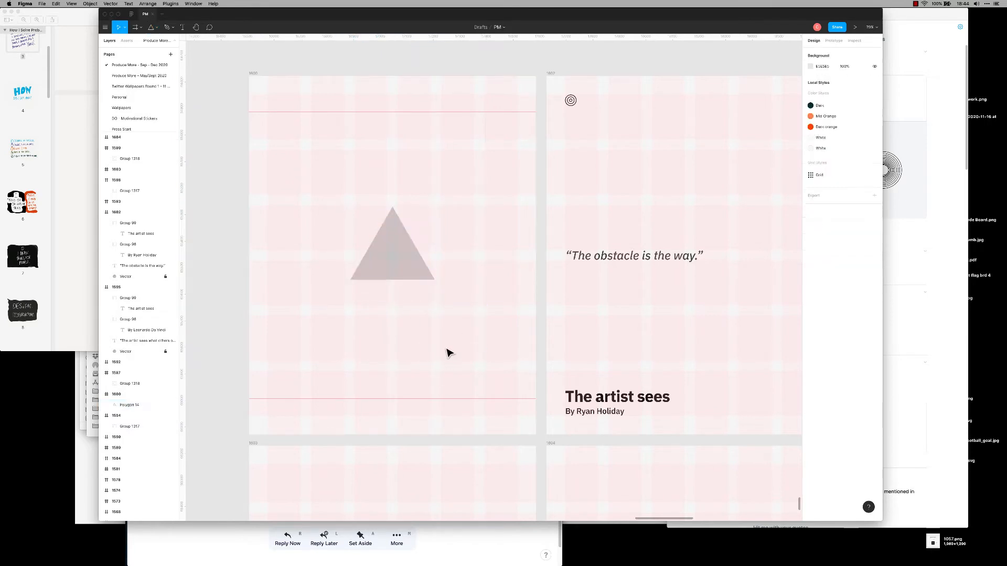
# Flatten the triangle into a vector shape and hide the layout grids.
pyautogui.click(418, 277)
pyautogui.press('super+e')
pyautogui.click(420, 336)
pyautogui.hotkey('ctrl', 'g')
# Edit the triangle's vector path and delete its bottom edge.
pyautogui.click(387, 254)
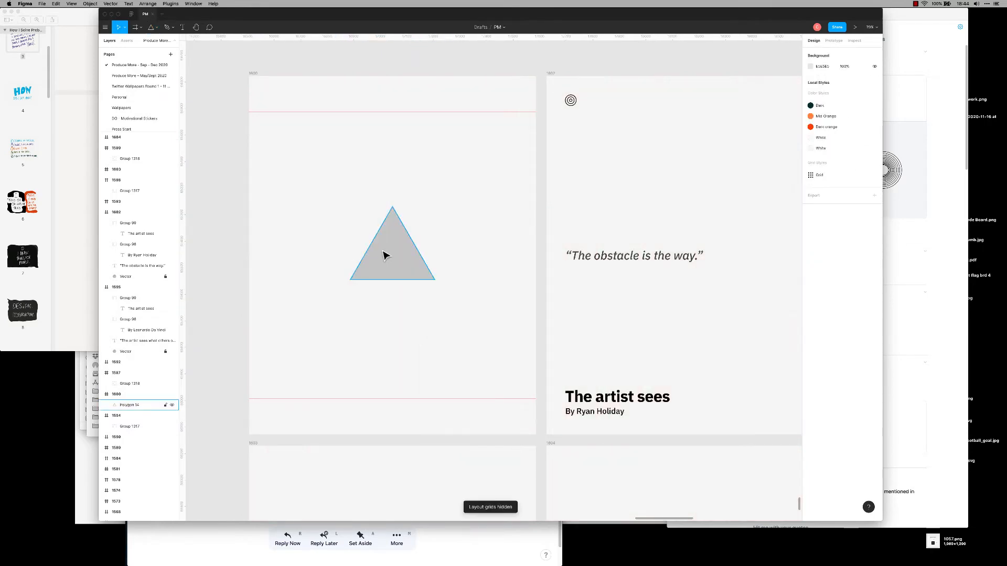
pyautogui.press('Return')
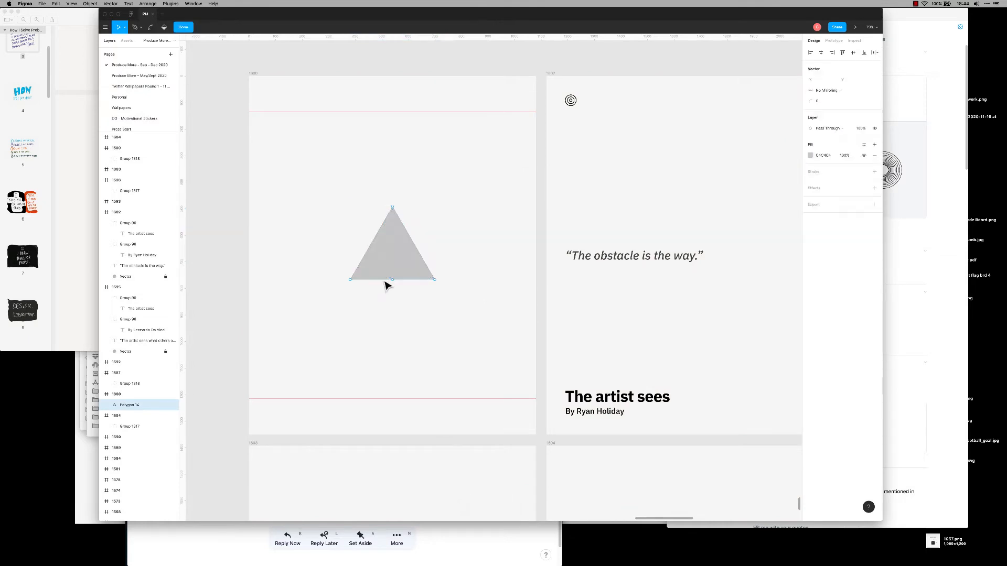
pyautogui.click(397, 280)
pyautogui.press('Delete')
pyautogui.press('Escape')
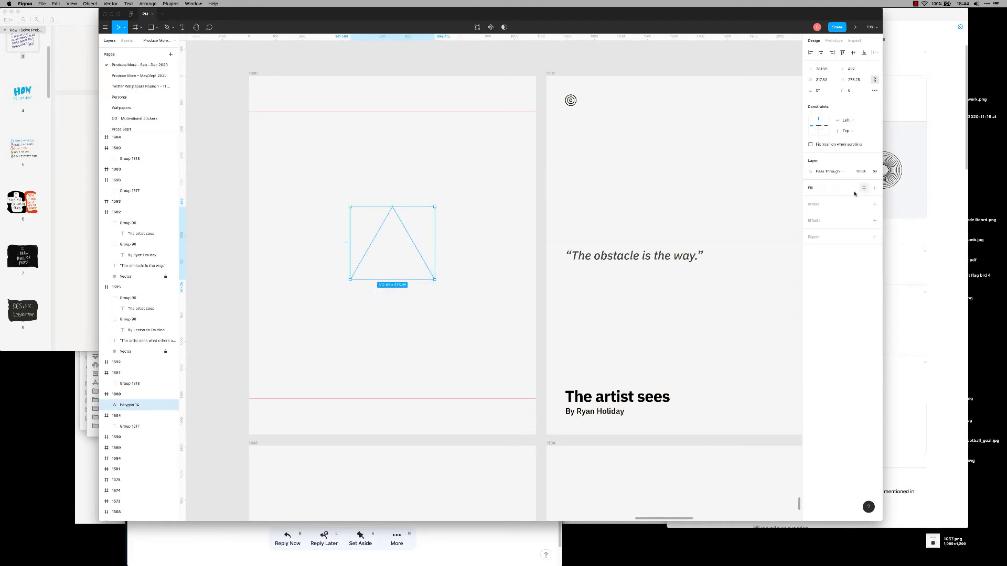
# Add a black stroke with a weight of 4 to the open peak shape.
pyautogui.click(874, 204)
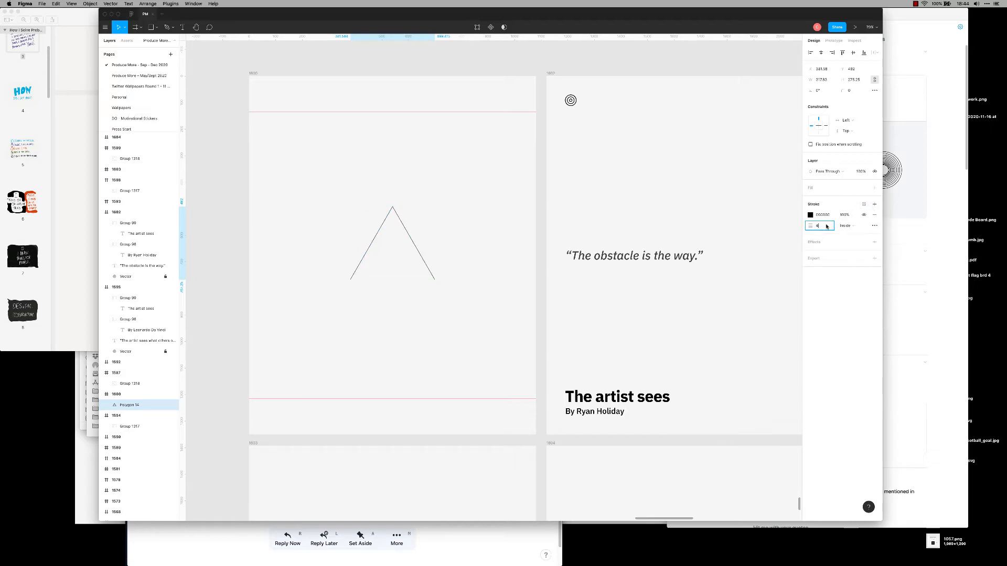
pyautogui.press('Tab')
pyautogui.click(411, 339)
# Show the layout grids and extend the peak's lower-right end with a horizontal segment, making the path about 505 px wide.
pyautogui.click(435, 277)
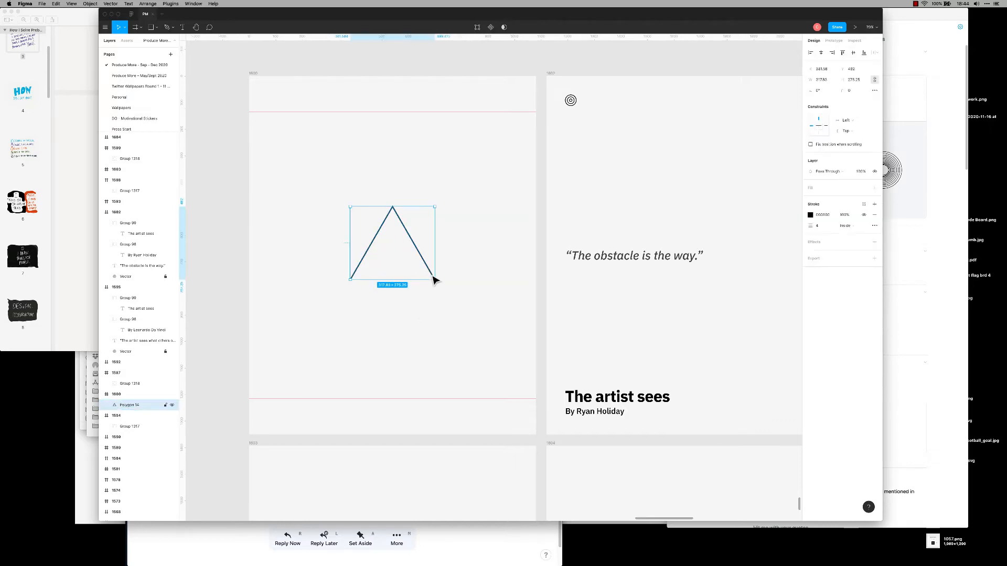
pyautogui.press('Return')
pyautogui.press('p')
pyautogui.hotkey('ctrl', 'g')
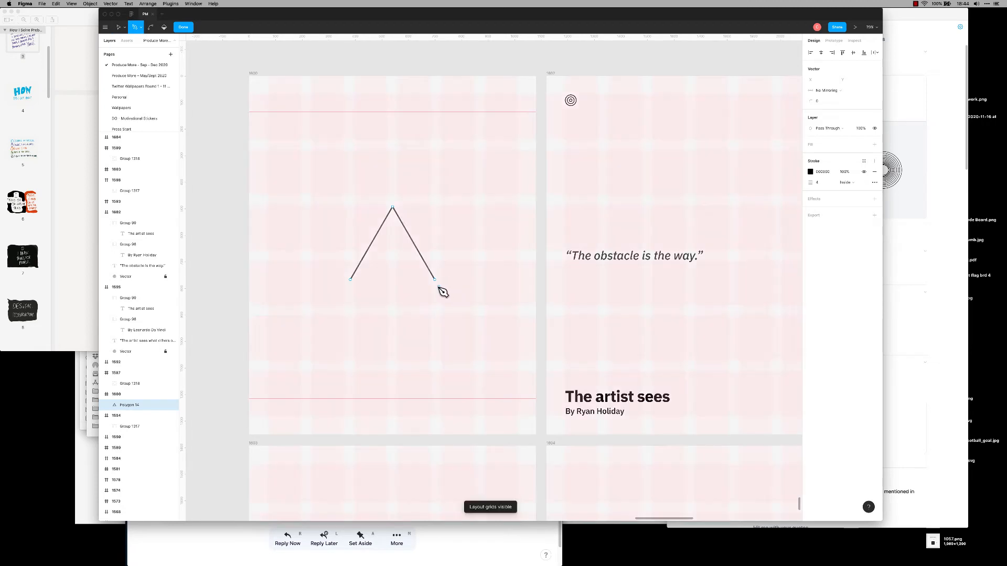
pyautogui.click(435, 280)
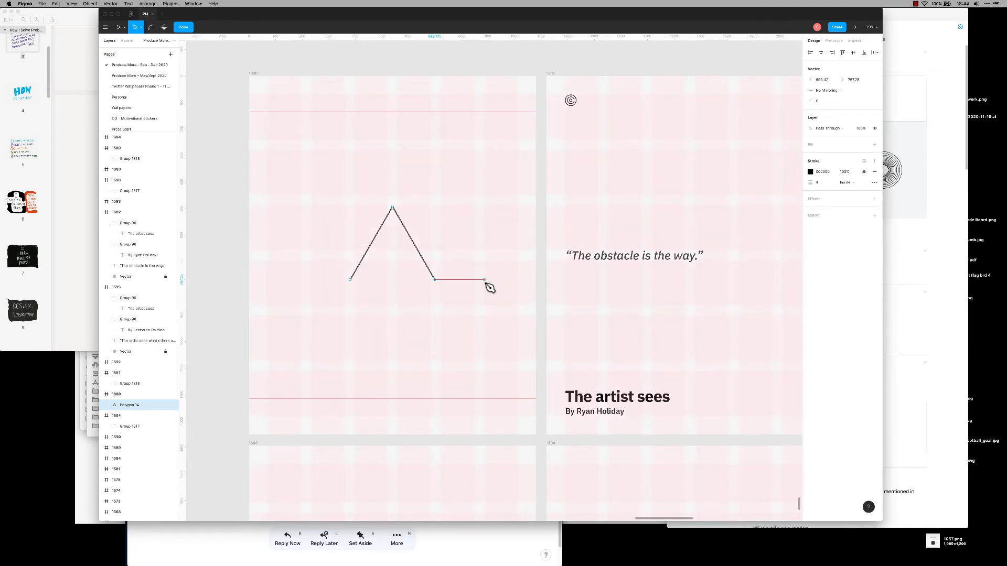
pyautogui.press('Escape')
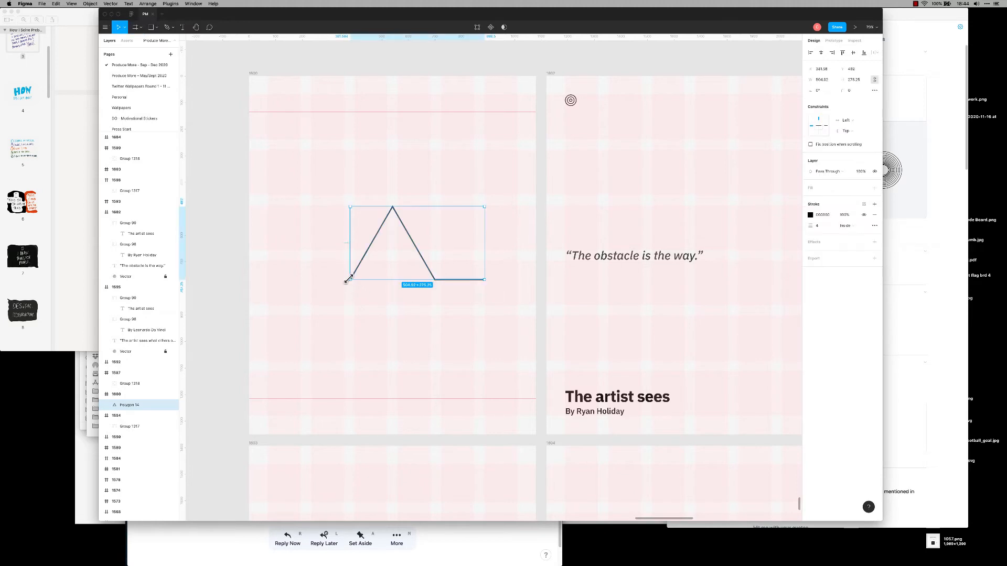
# Extend the peak's lower-left end with a horizontal segment, making the path about 690 px wide.
pyautogui.doubleClick(350, 278)
pyautogui.press('p')
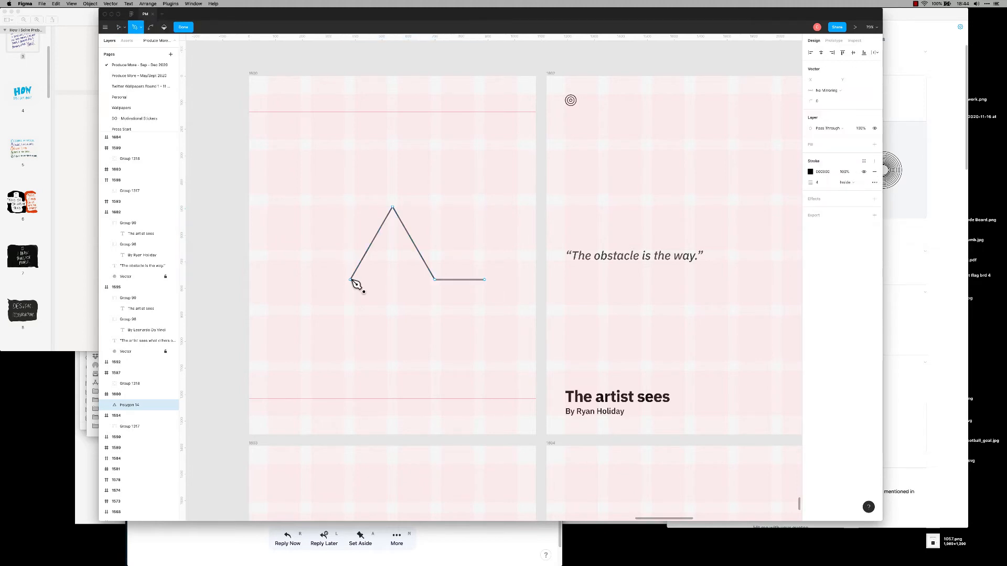
pyautogui.click(351, 280)
pyautogui.press('Escape')
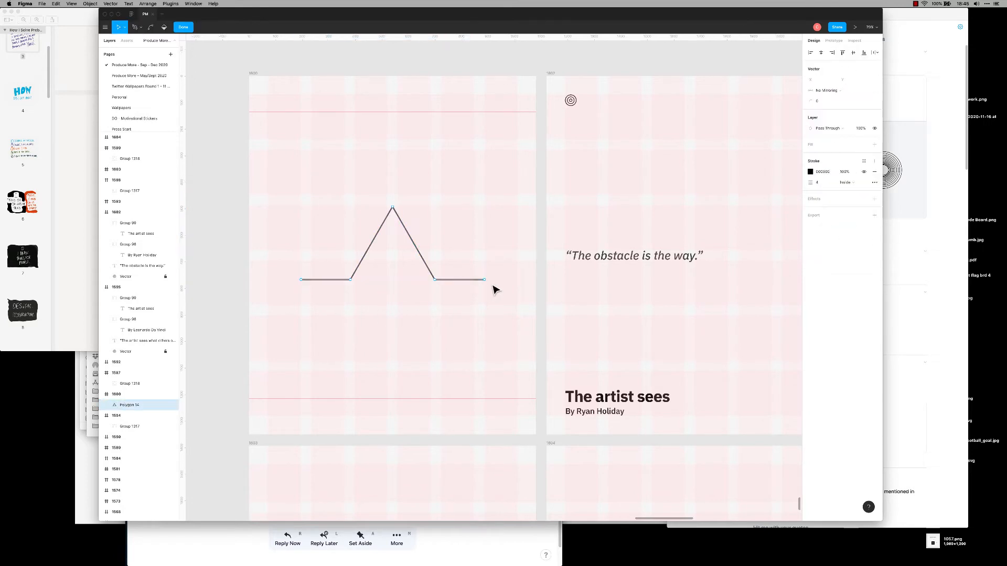
# Set the cap of the path's right endpoint to Triangle Arrow and hide the layout grids.
pyautogui.click(484, 279)
pyautogui.click(874, 183)
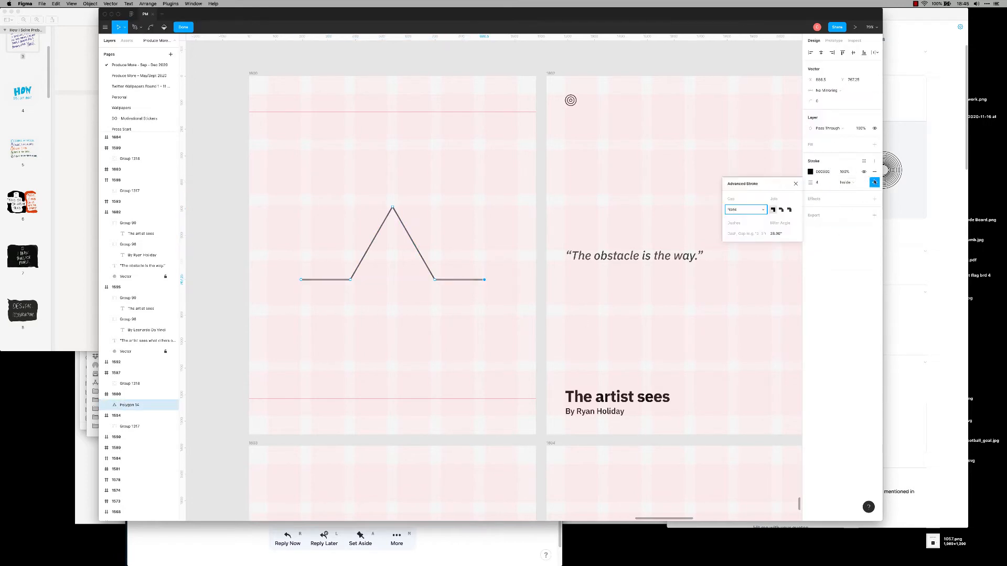
pyautogui.click(761, 211)
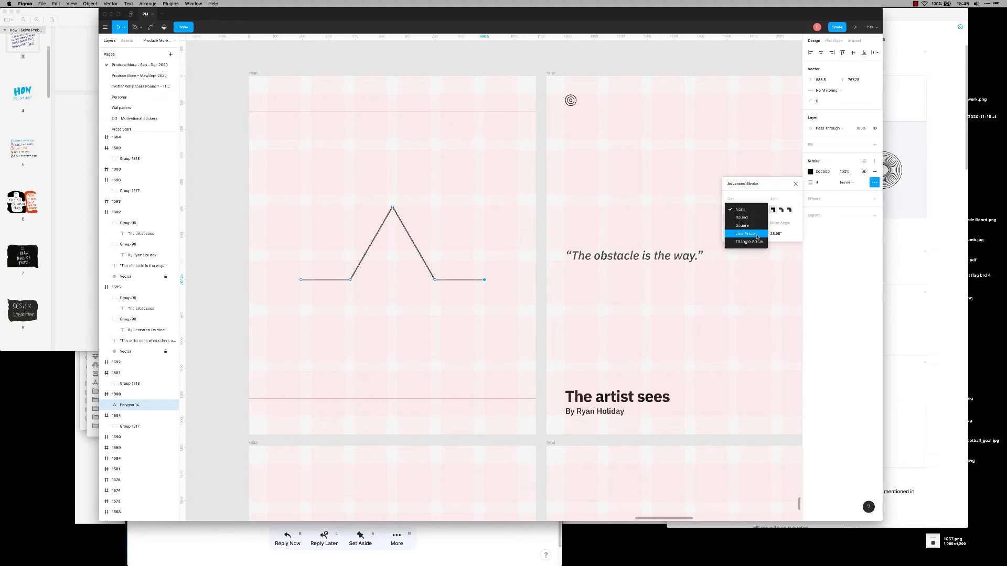
pyautogui.click(756, 237)
pyautogui.press('Escape')
pyautogui.press('Escape')
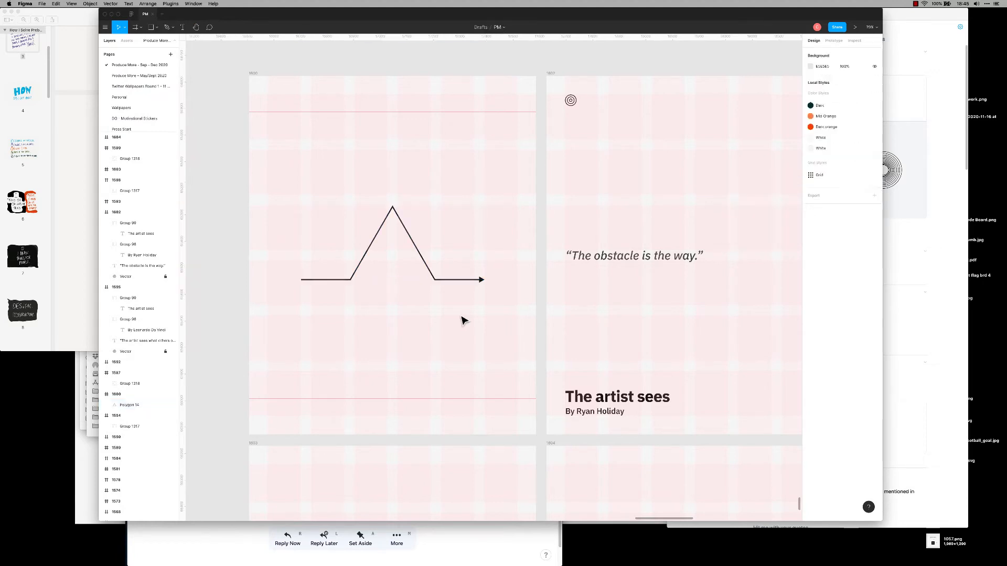
pyautogui.hotkey('ctrl', 'g')
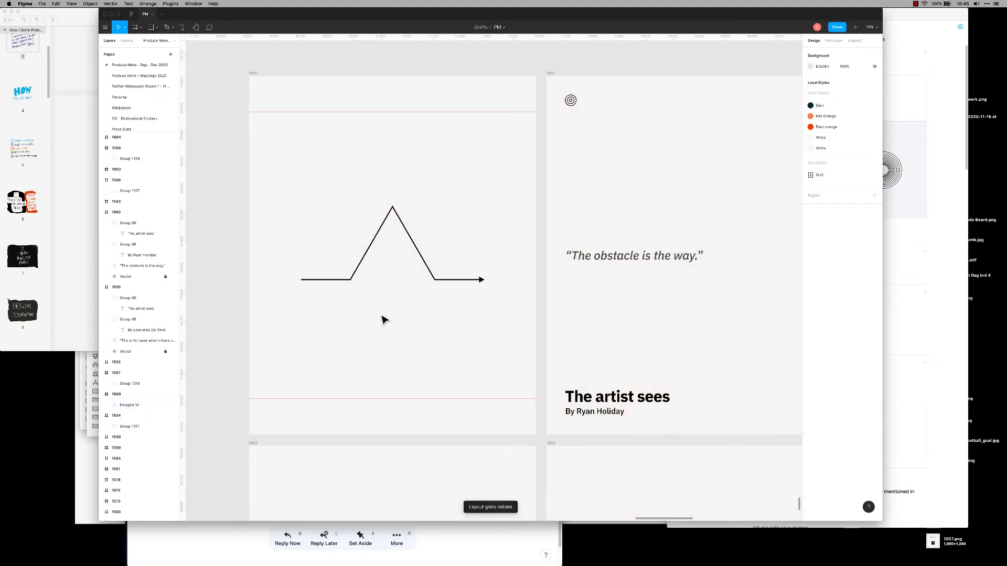
# Draw a rectangle about 355 px wide over the peak's lower part and fill it with the White color style.
pyautogui.press('r')
pyautogui.moveTo(346, 277)
pyautogui.mouseDown()
pyautogui.moveTo(459, 227)
pyautogui.moveTo(441, 225)
pyautogui.mouseUp()
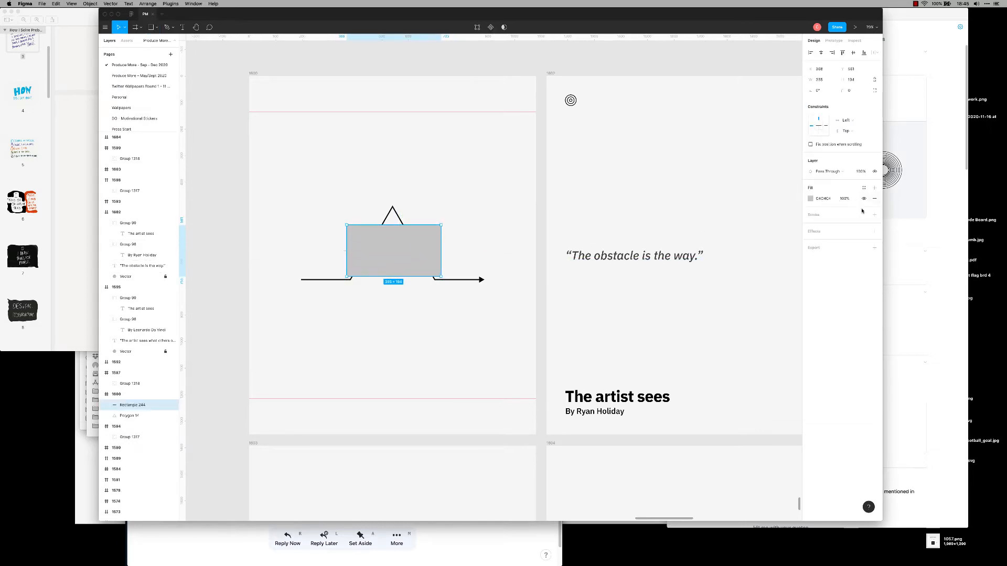
pyautogui.click(875, 197)
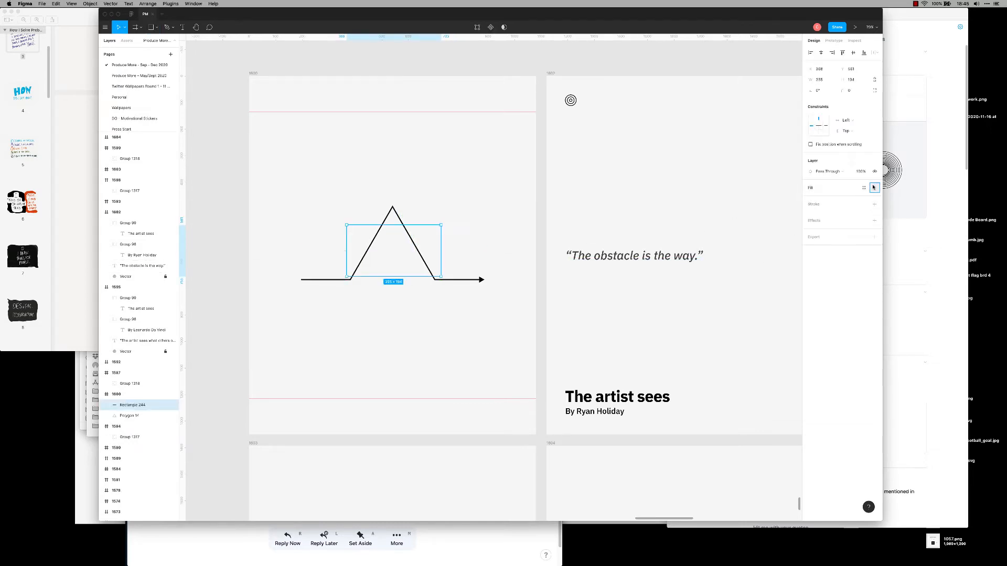
pyautogui.click(874, 187)
pyautogui.click(864, 187)
pyautogui.click(820, 199)
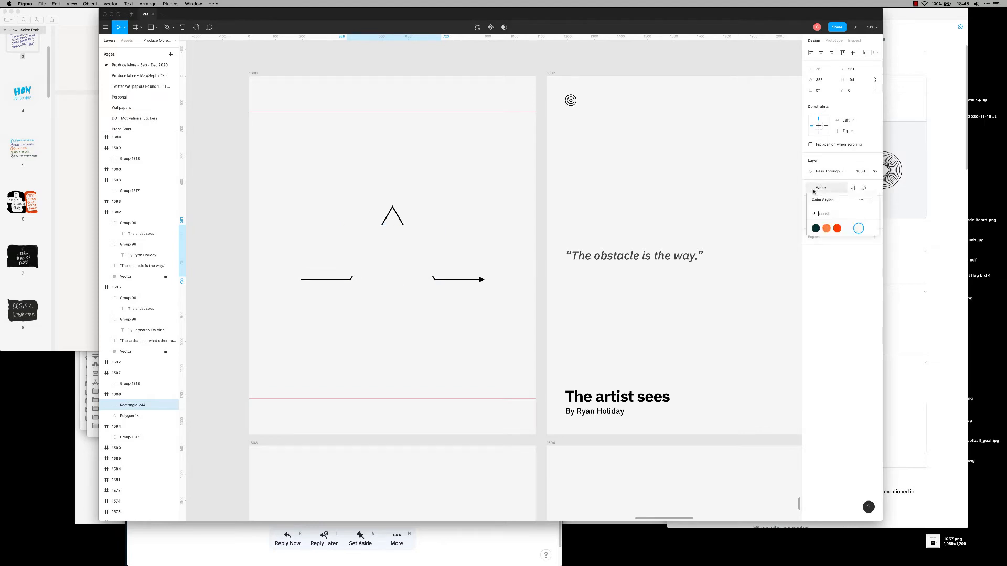
# Detach the rectangle's color style and change its fill to a linear gradient.
pyautogui.click(864, 187)
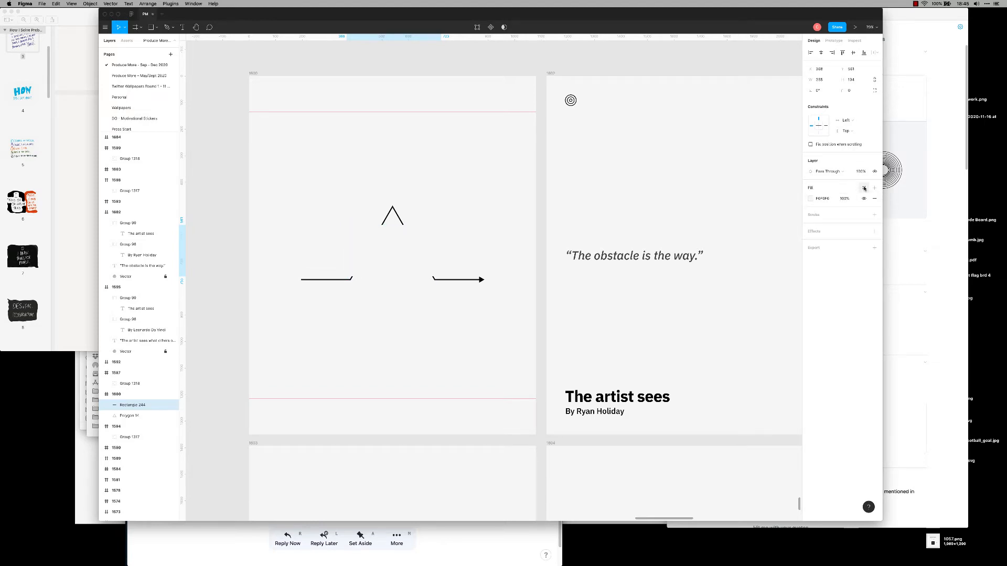
pyautogui.click(812, 199)
pyautogui.click(738, 199)
pyautogui.click(741, 208)
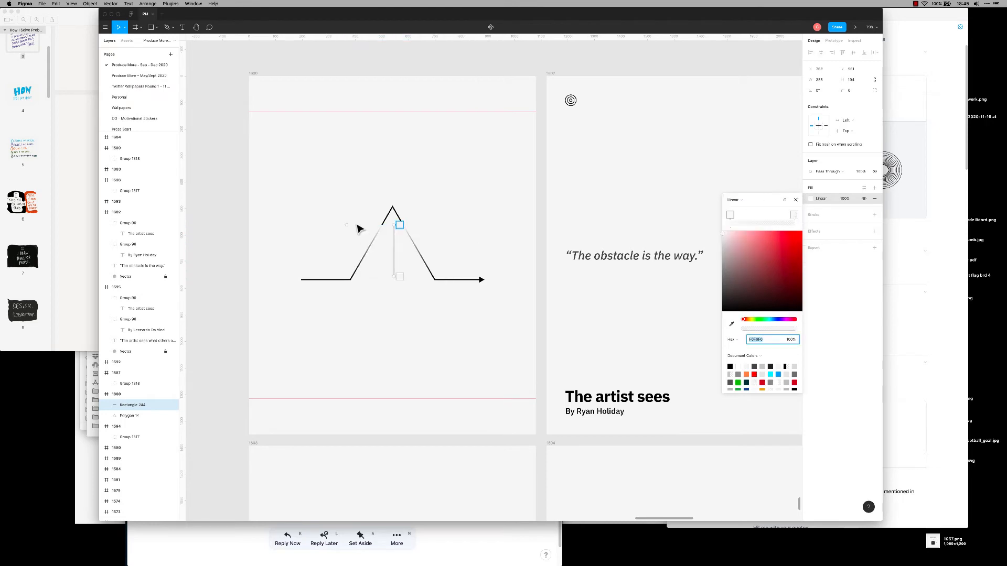
pyautogui.click(400, 260)
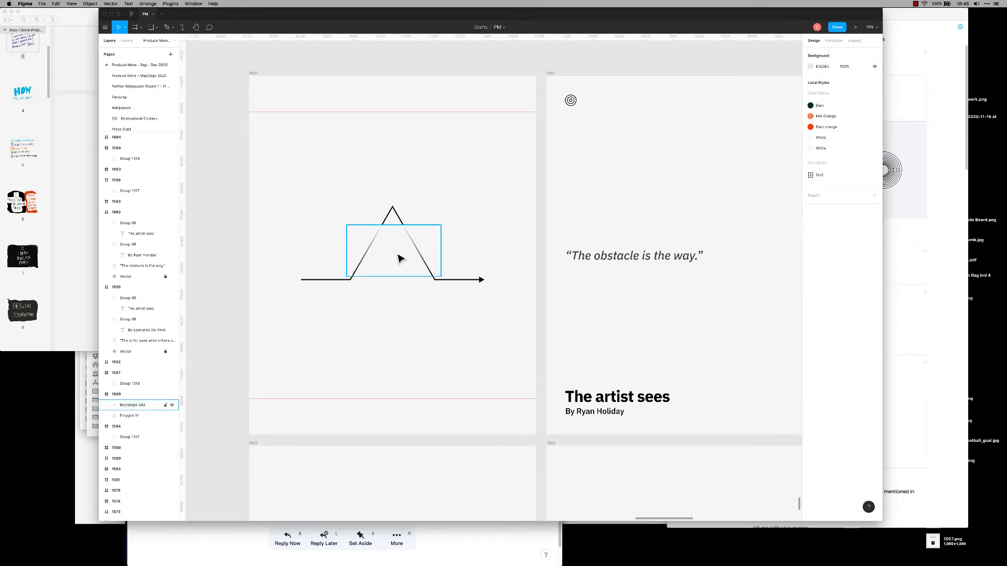
# Rotate the gradient rectangle 180° and stretch it to cover the whole peak.
pyautogui.moveTo(394, 277); pyautogui.dragTo(411, 261)
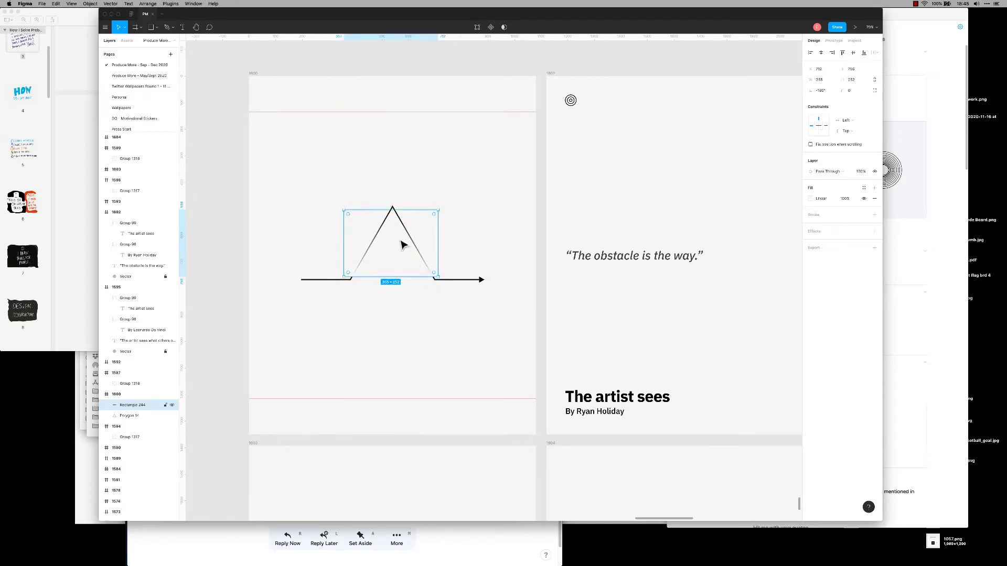
pyautogui.moveTo(396, 207); pyautogui.dragTo(396, 199)
pyautogui.moveTo(391, 277); pyautogui.dragTo(391, 281)
pyautogui.click(812, 198)
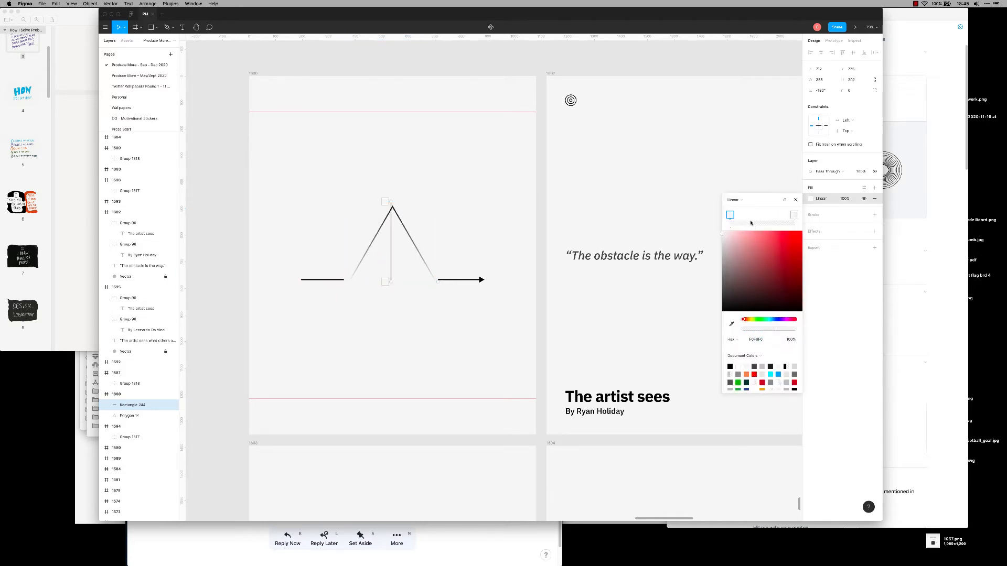
pyautogui.press('Escape')
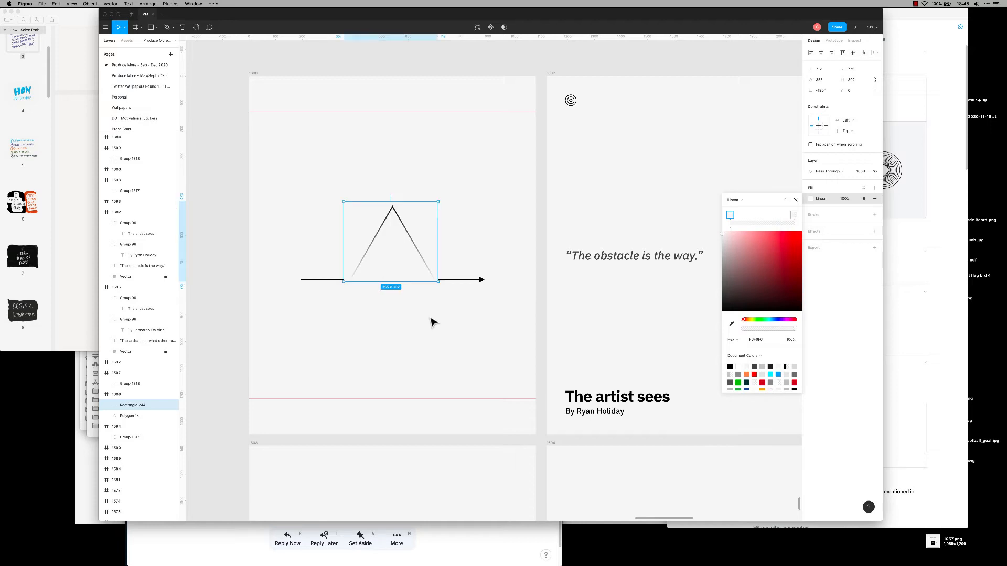
# Trim the gradient rectangle's edges to match the width of the peak's base.
pyautogui.click(430, 320)
pyautogui.click(431, 267)
pyautogui.moveTo(439, 264); pyautogui.dragTo(434, 264)
pyautogui.moveTo(344, 255); pyautogui.dragTo(348, 253)
pyautogui.moveTo(405, 282)
pyautogui.mouseDown()
pyautogui.moveTo(406, 310)
pyautogui.moveTo(410, 281)
pyautogui.mouseUp()
# Delete the gradient rectangle covering the peak.
pyautogui.click(489, 359)
pyautogui.click(407, 292)
pyautogui.click(459, 344)
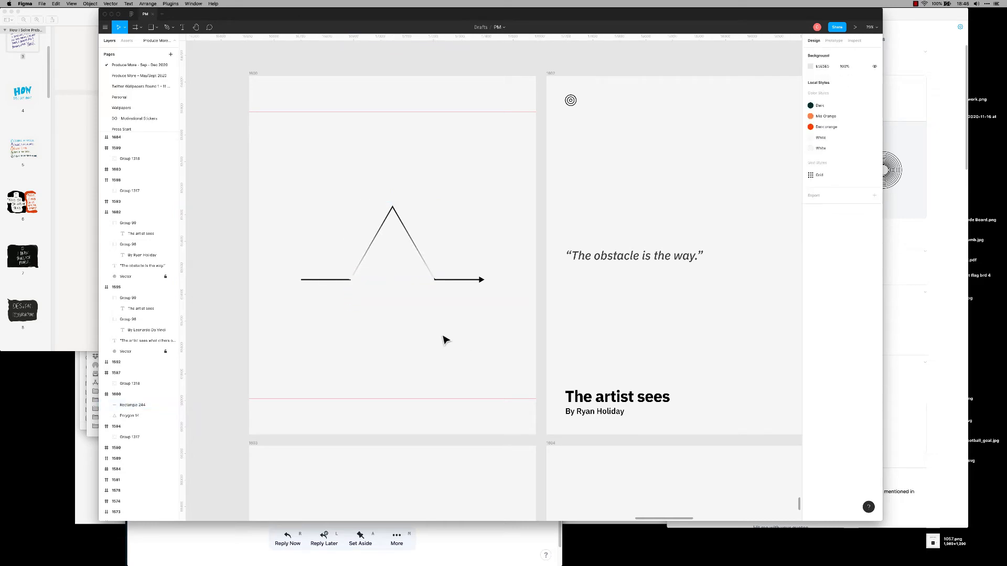
pyautogui.click(409, 279)
pyautogui.press('Delete')
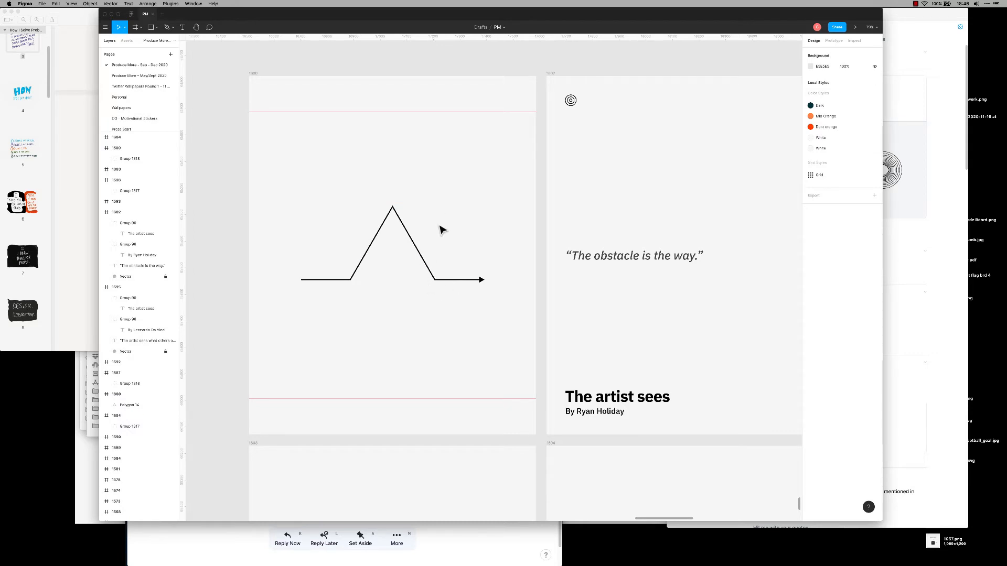
# Align the peak arrow to the vertical center of its frame.
pyautogui.scroll(5, 440, 227)
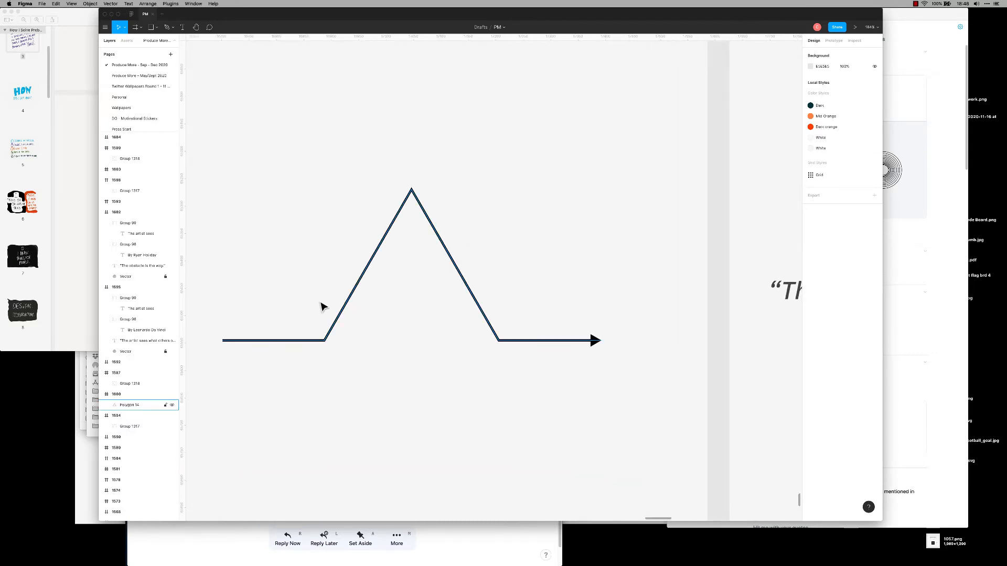
pyautogui.scroll(-5, 360, 285)
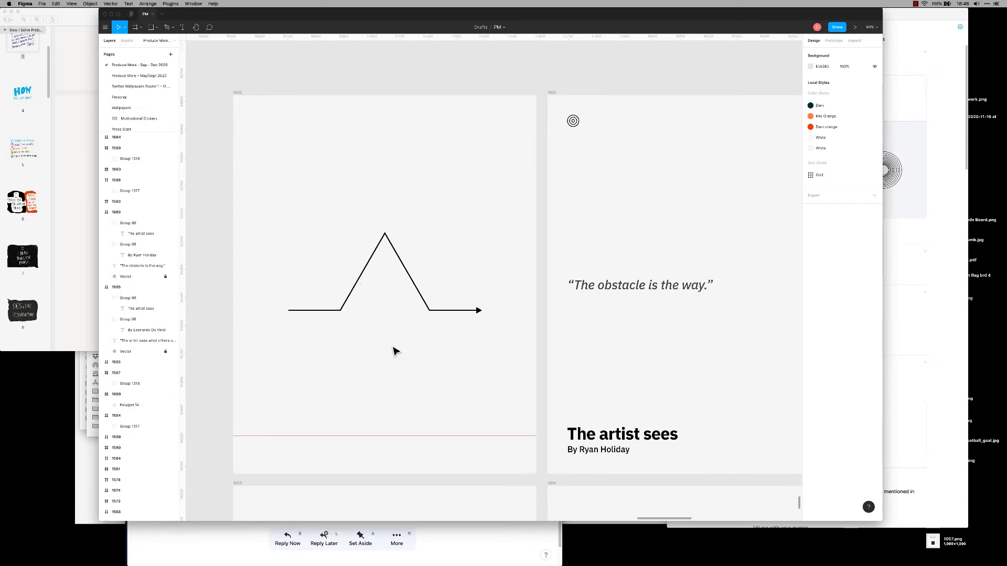
pyautogui.click(439, 310)
pyautogui.hotkey('alt', 'v')
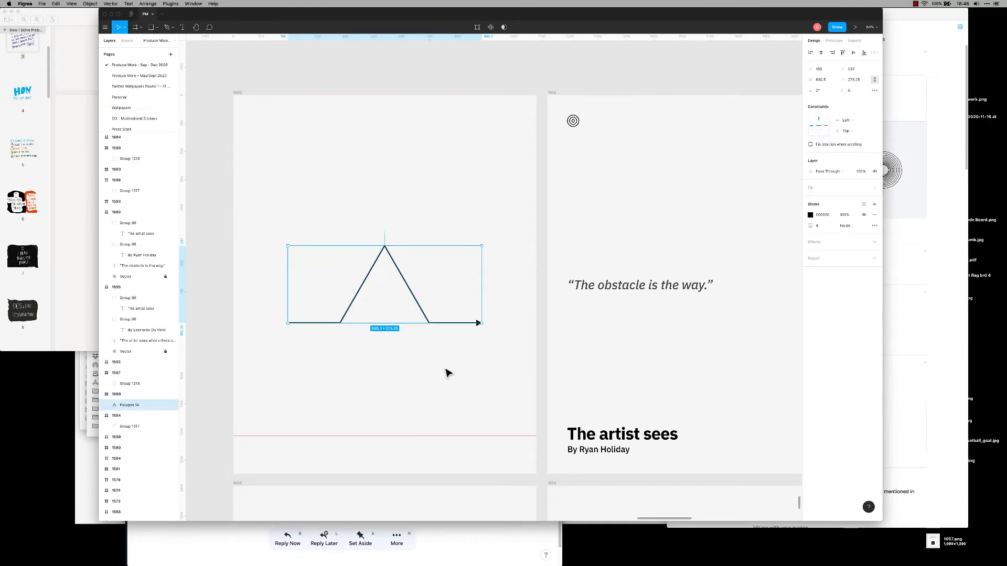
pyautogui.click(445, 373)
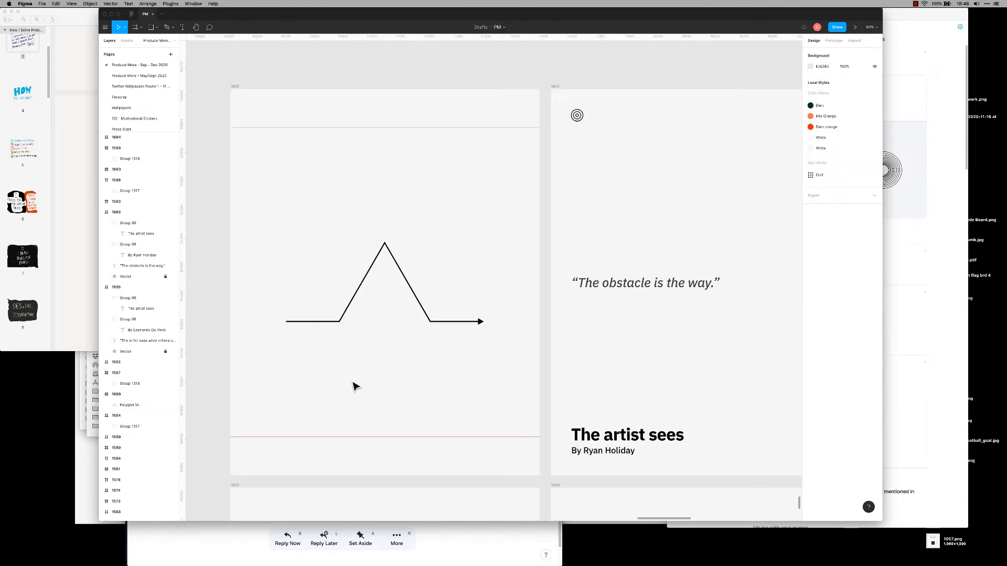
# Try shortening both horizontal ends of the peak arrow to short stubs with the layout grids as a guide.
pyautogui.scroll(5, 359, 336)
pyautogui.doubleClick(263, 317)
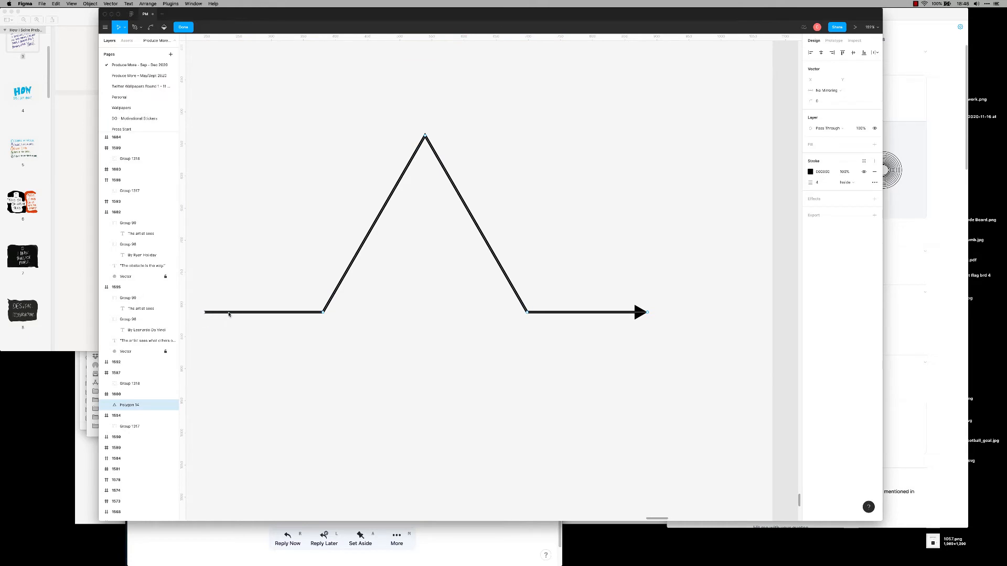
pyautogui.hotkey('ctrl', 'g')
pyautogui.moveTo(205, 314); pyautogui.dragTo(318, 320)
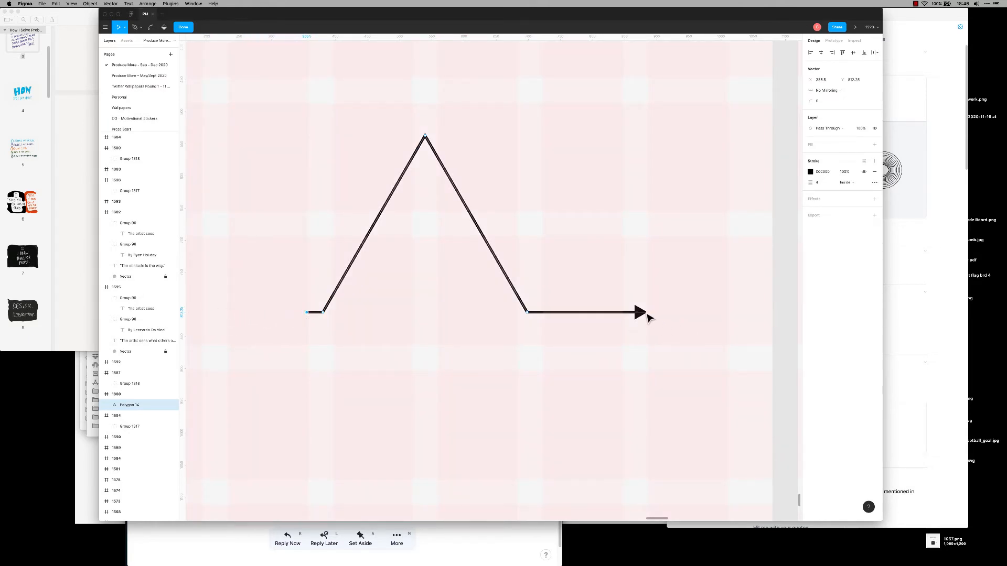
pyautogui.moveTo(646, 313); pyautogui.dragTo(556, 313)
pyautogui.press('Escape')
pyautogui.click(556, 361)
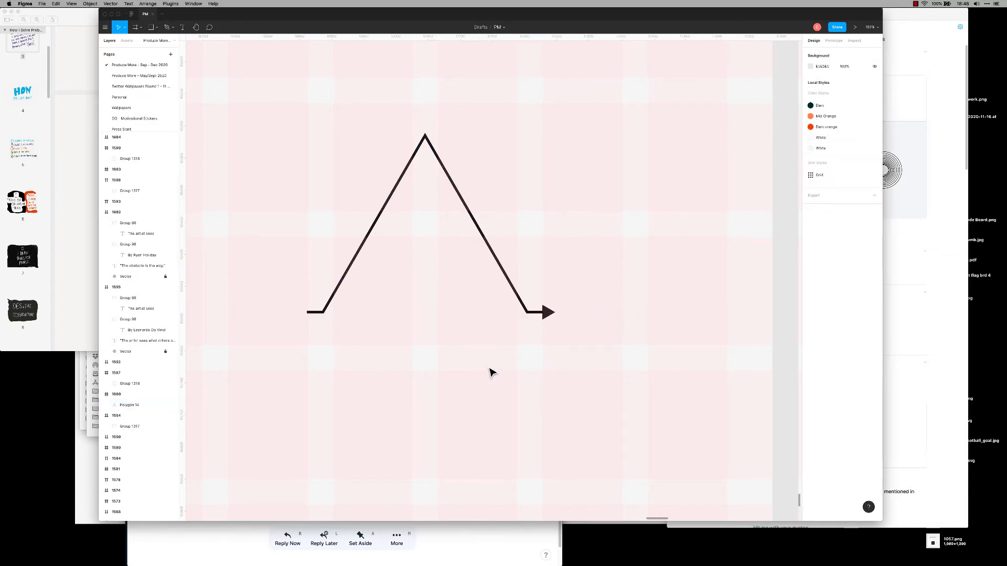
pyautogui.hotkey('ctrl', 'g')
pyautogui.scroll(-5, 489, 368)
# Undo the shortening of both horizontal ends and leave vector editing with the layout grids hidden.
pyautogui.press('super+z')
pyautogui.press('super+z')
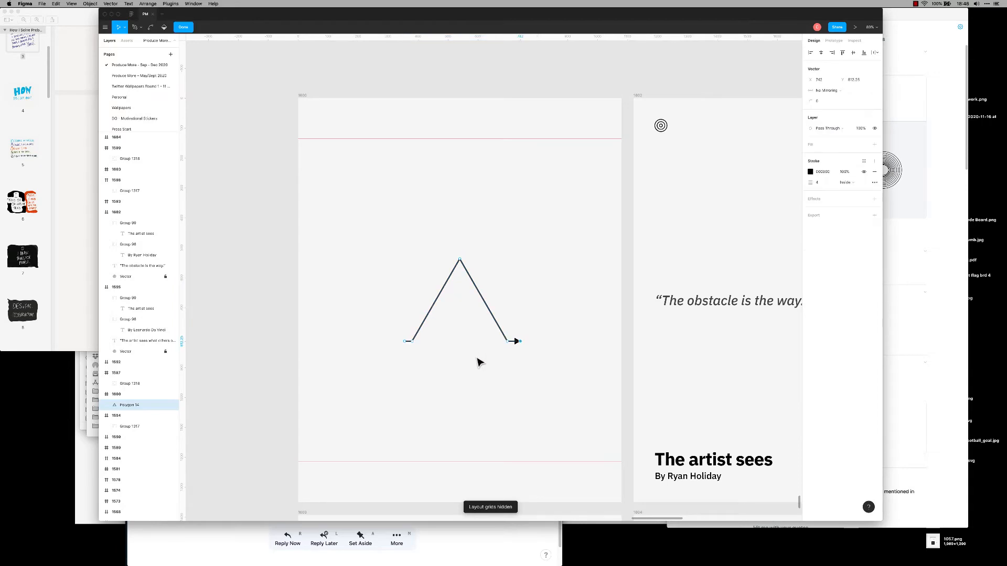
pyautogui.press('super+z')
pyautogui.press('super+z')
pyautogui.press('Escape')
pyautogui.press('Escape')
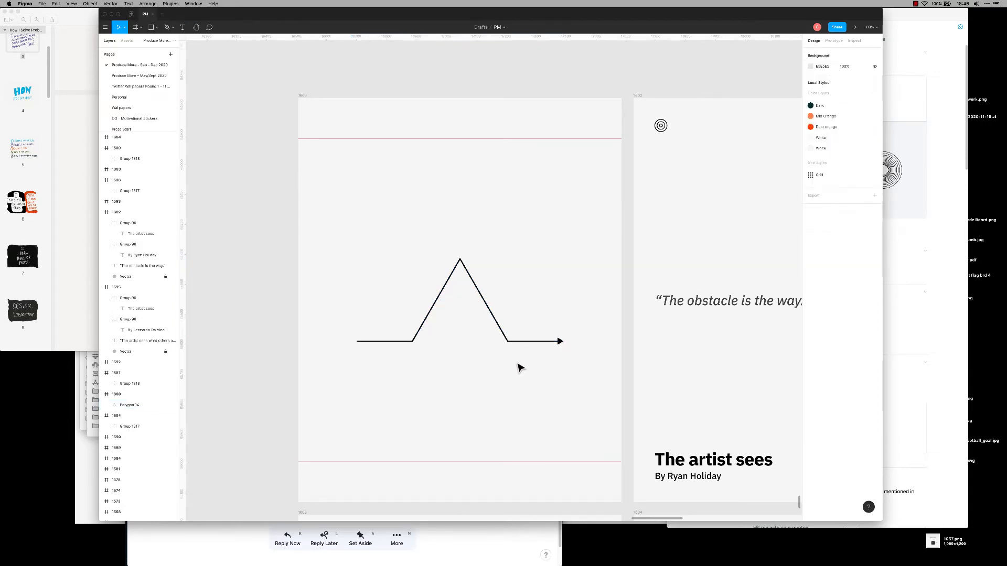
pyautogui.hotkey('ctrl', 'g')
pyautogui.hotkey('ctrl', 'g')
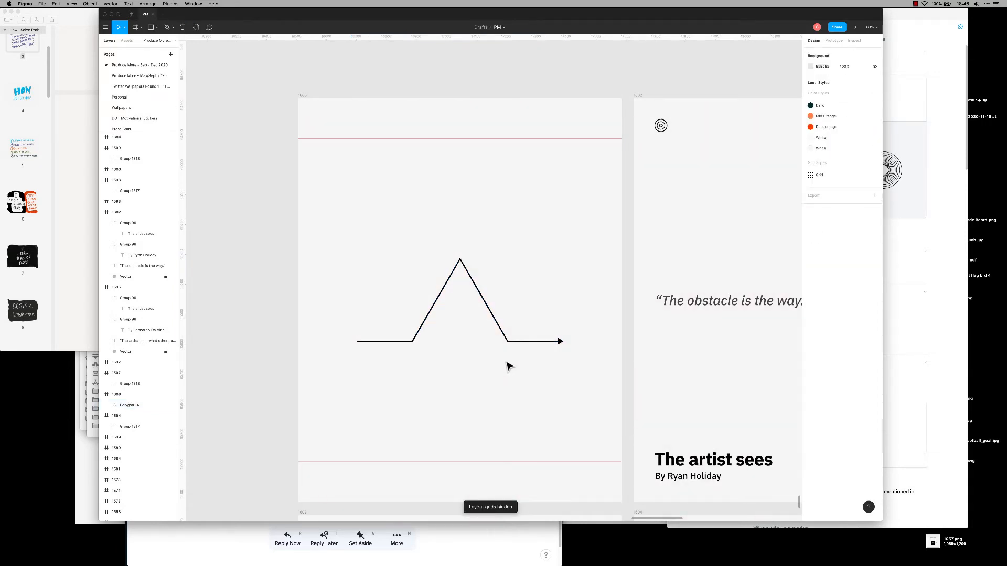
# Measure the distances from the peak arrow to the edges of its frame.
pyautogui.scroll(-2, 508, 365)
pyautogui.hscroll(2, 476, 309)
pyautogui.click(483, 292)
pyautogui.press('alt')
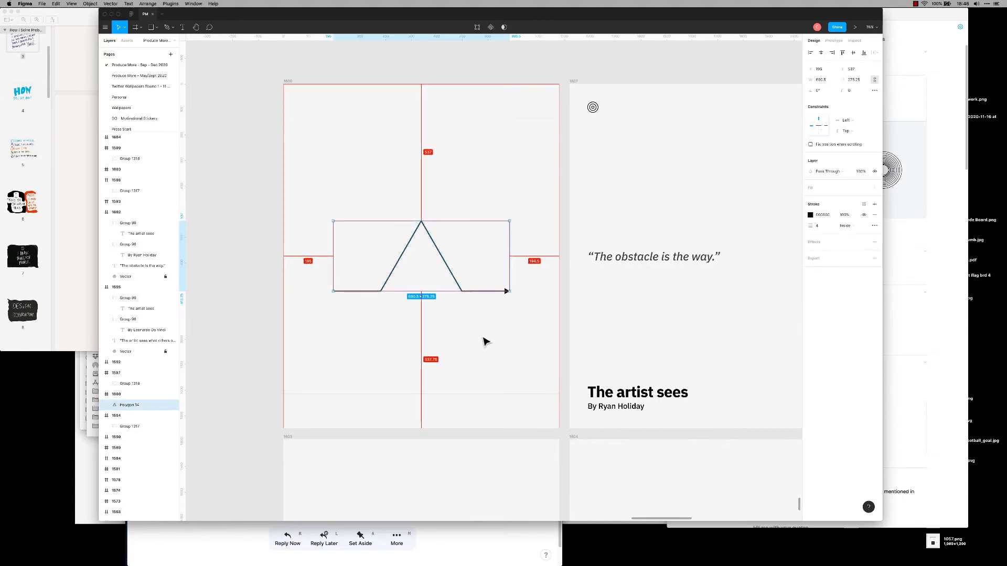
pyautogui.click(483, 338)
# Change the title above "By Ryan Holiday" to "Obstacles".
pyautogui.scroll(-1, 487, 336)
pyautogui.hscroll(1, 476, 309)
pyautogui.scroll(-2, 462, 298)
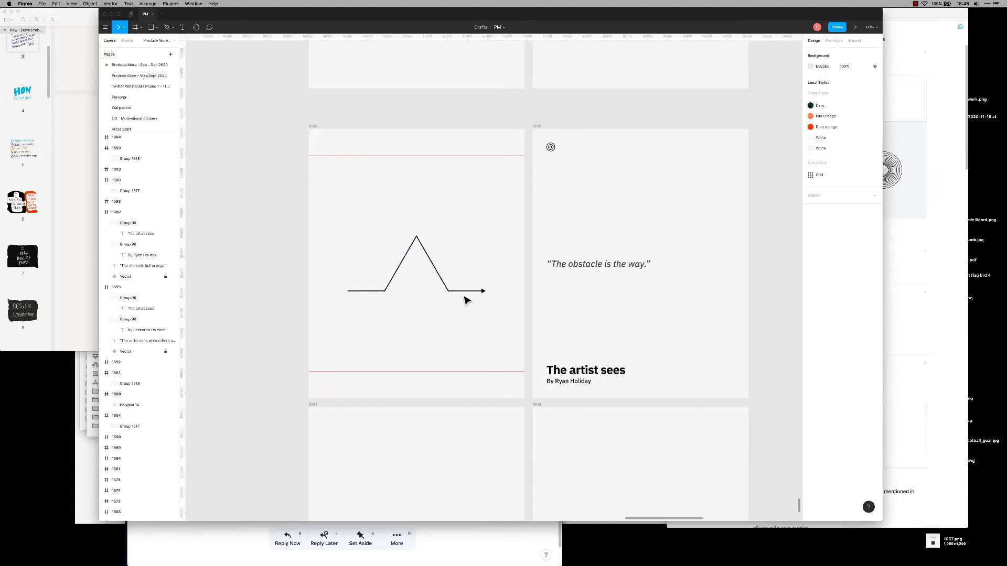
pyautogui.doubleClick(603, 373)
pyautogui.write('Obs')
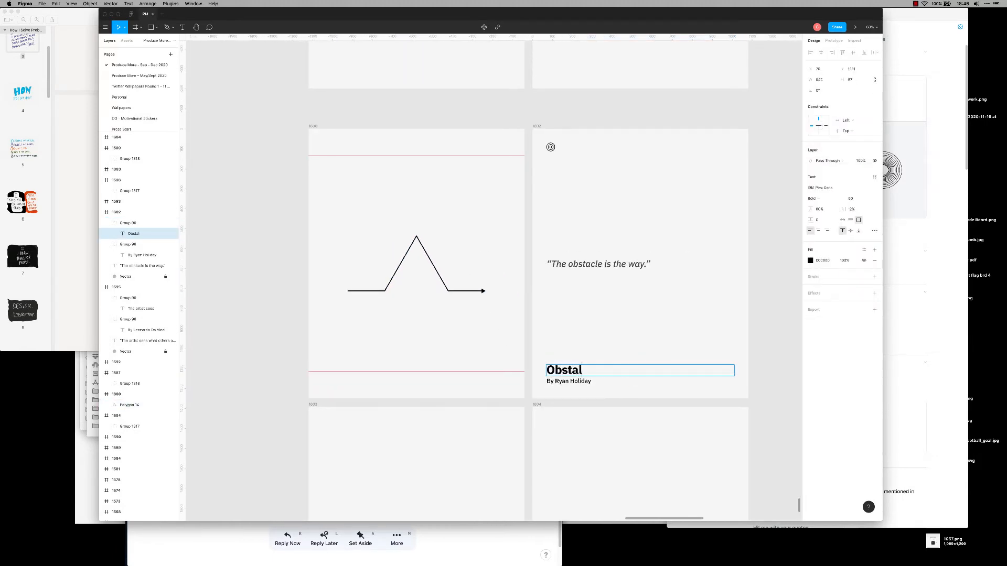
pyautogui.write('tacles')
pyautogui.press('Escape')
pyautogui.press('Escape')
# Delete the two empty frames beneath the obstacle quote frames.
pyautogui.scroll(-2, 487, 256)
pyautogui.click(530, 375)
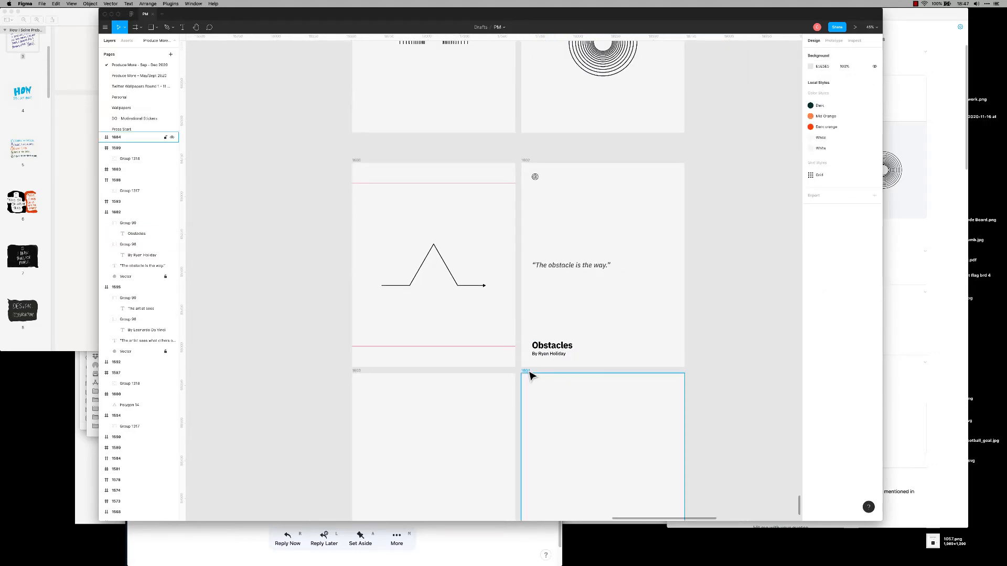
pyautogui.press('Delete')
pyautogui.click(359, 377)
pyautogui.press('Delete')
# Duplicate the landscape frame with the dashed artwork, place the copy below the peak arrow frame, and delete its artwork.
pyautogui.scroll(-2, 439, 321)
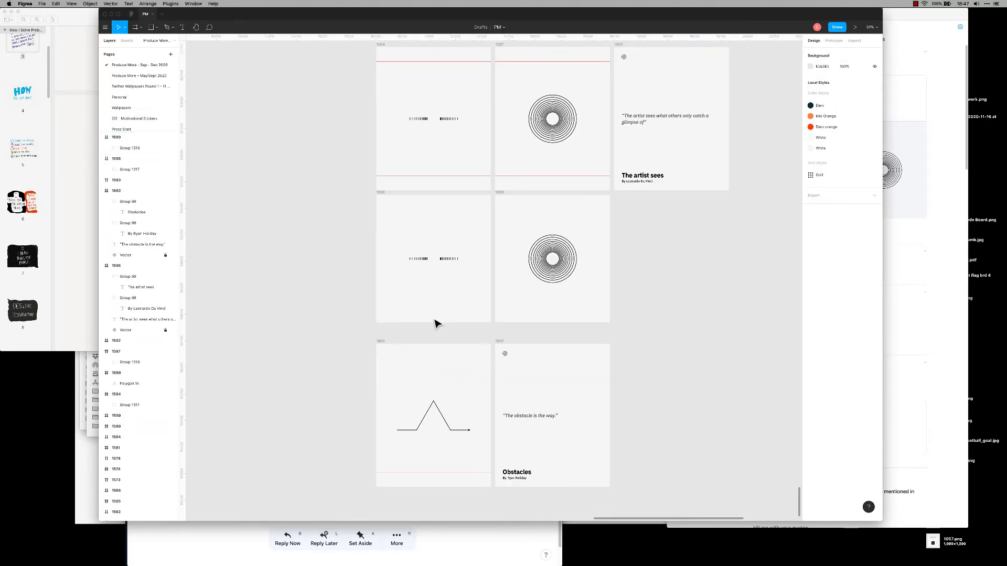
pyautogui.scroll(4, 435, 321)
pyautogui.click(388, 167)
pyautogui.scroll(-5, 414, 336)
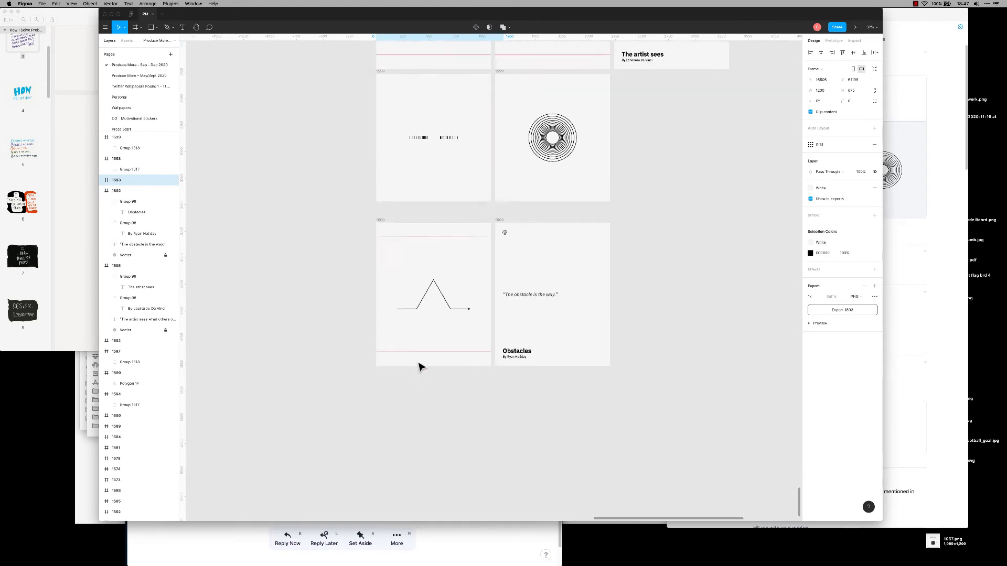
pyautogui.scroll(2, 425, 388)
pyautogui.hotkey('ctrl', 'v')
pyautogui.moveTo(447, 310); pyautogui.dragTo(413, 448)
pyautogui.click(441, 413)
pyautogui.press('Delete')
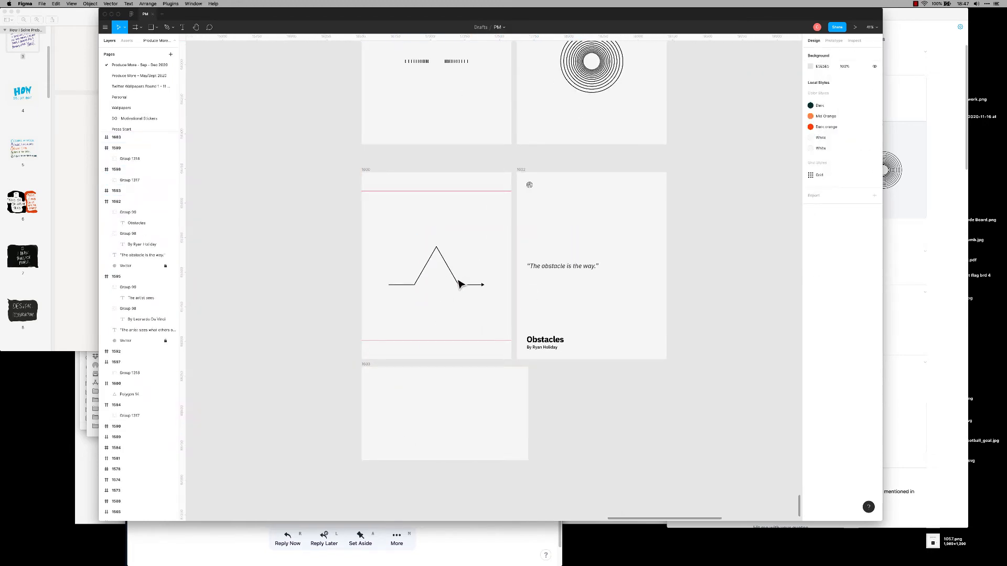
# Copy the peak arrow and paste it into the empty landscape frame below.
pyautogui.click(461, 284)
pyautogui.hotkey('ctrl', 'c')
pyautogui.click(423, 382)
pyautogui.hotkey('ctrl', 'v')
pyautogui.click(598, 445)
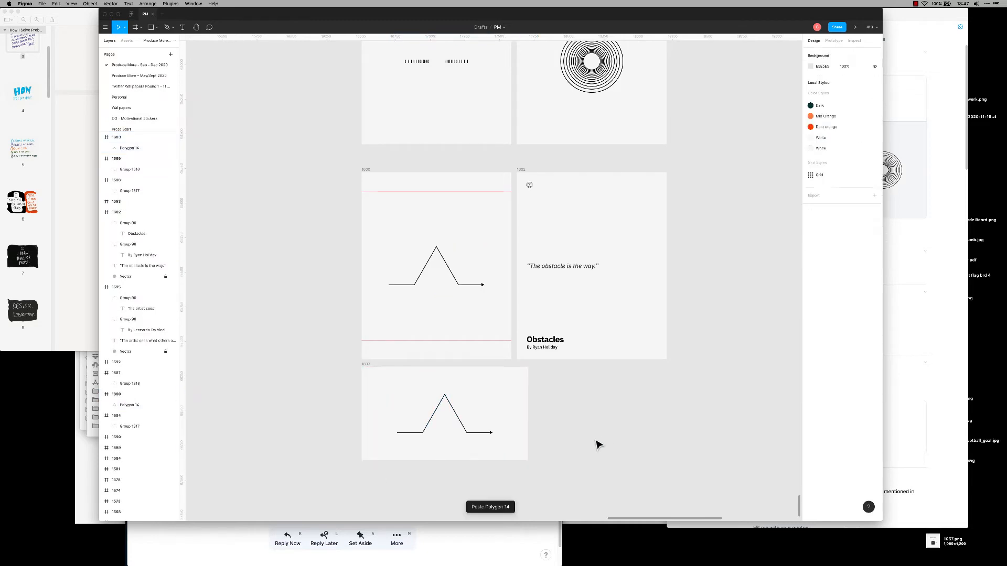
# Export the portrait and landscape peak arrow frames as PNG files to the Desktop.
pyautogui.scroll(2, 461, 445)
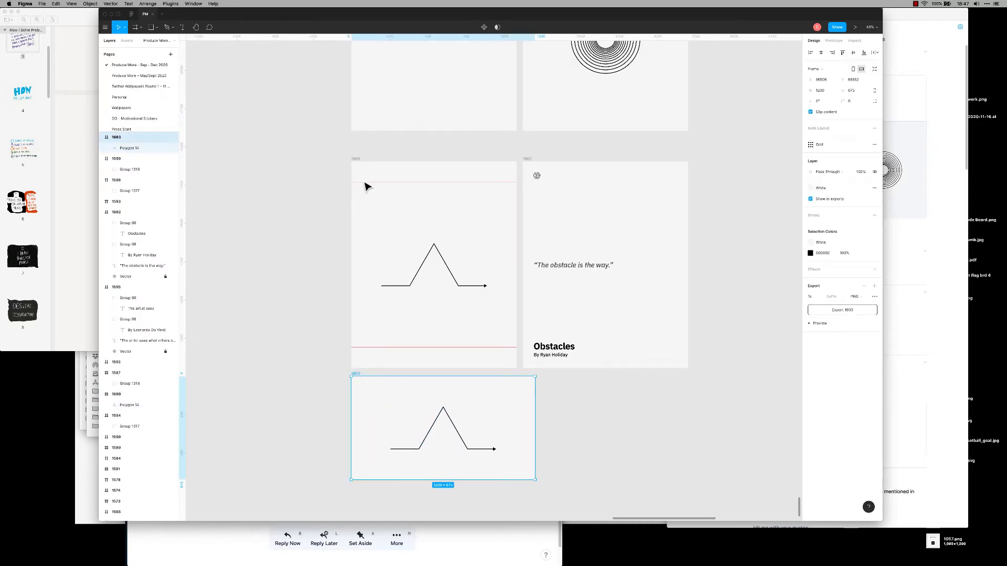
pyautogui.keyDown('shift'); pyautogui.click(362, 164); pyautogui.keyUp('shift')
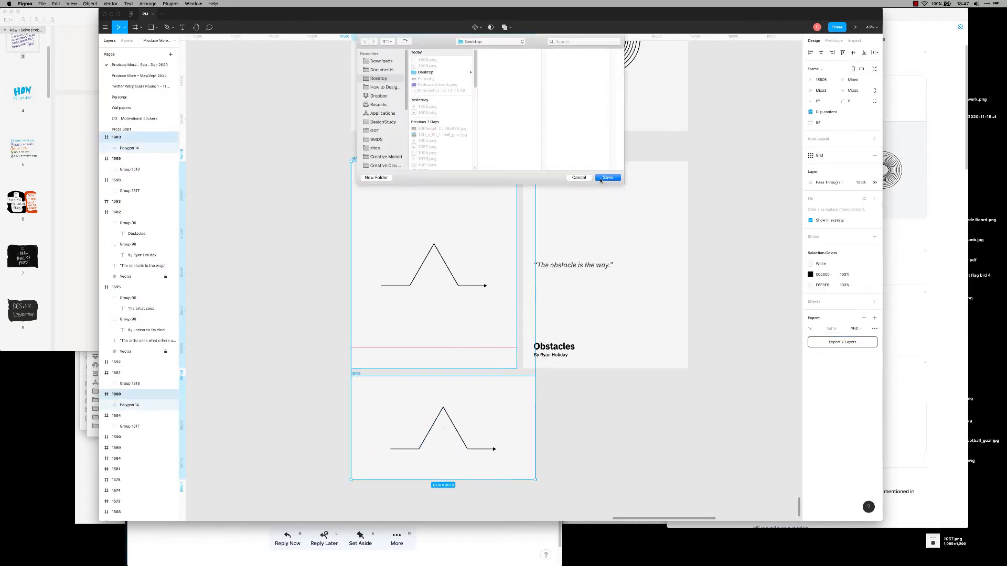
pyautogui.click(610, 178)
pyautogui.click(603, 265)
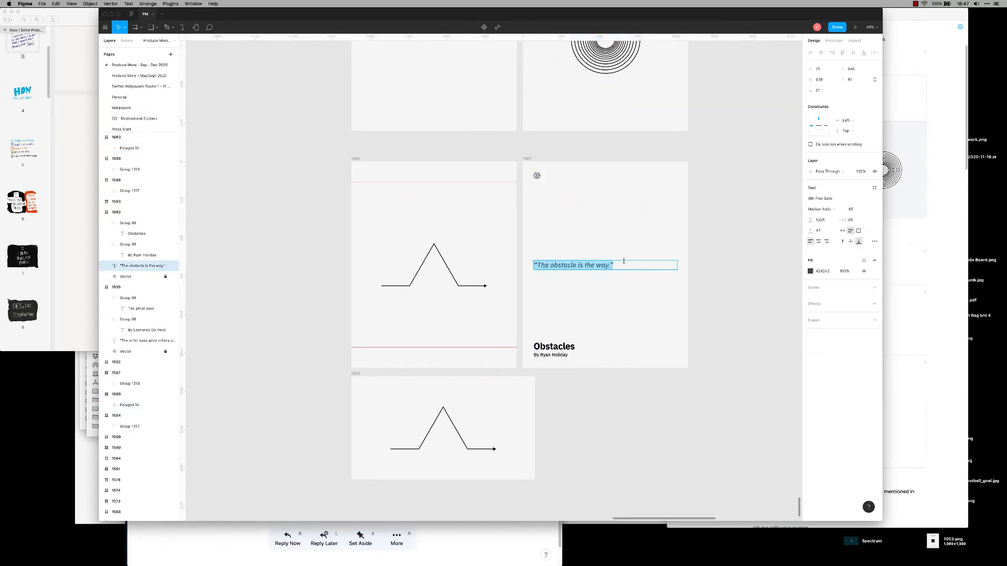
pyautogui.press('super+Tab')
pyautogui.press('super+Tab')
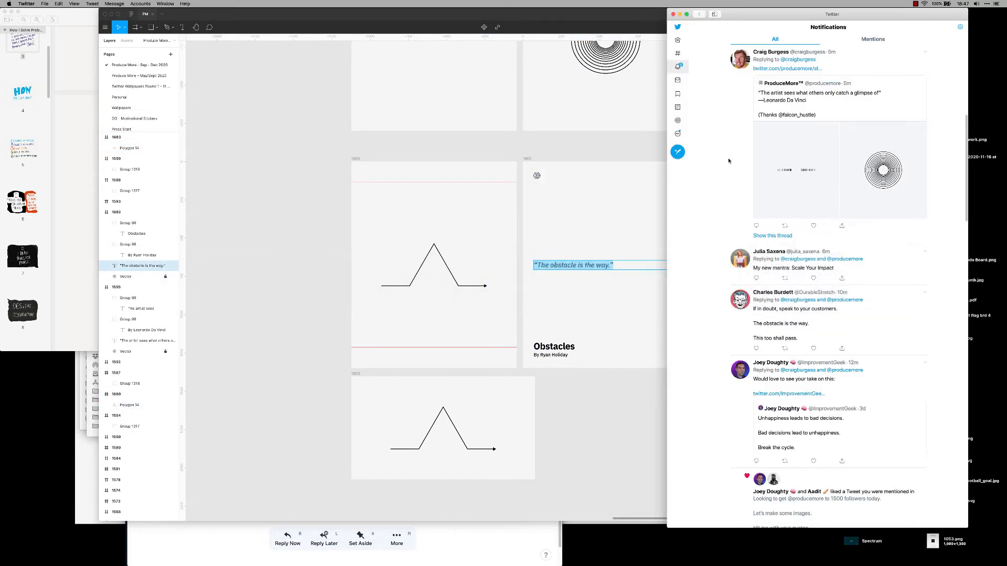
pyautogui.press('super+n')
pyautogui.press('super+v')
pyautogui.press('Return')
pyautogui.write('—')
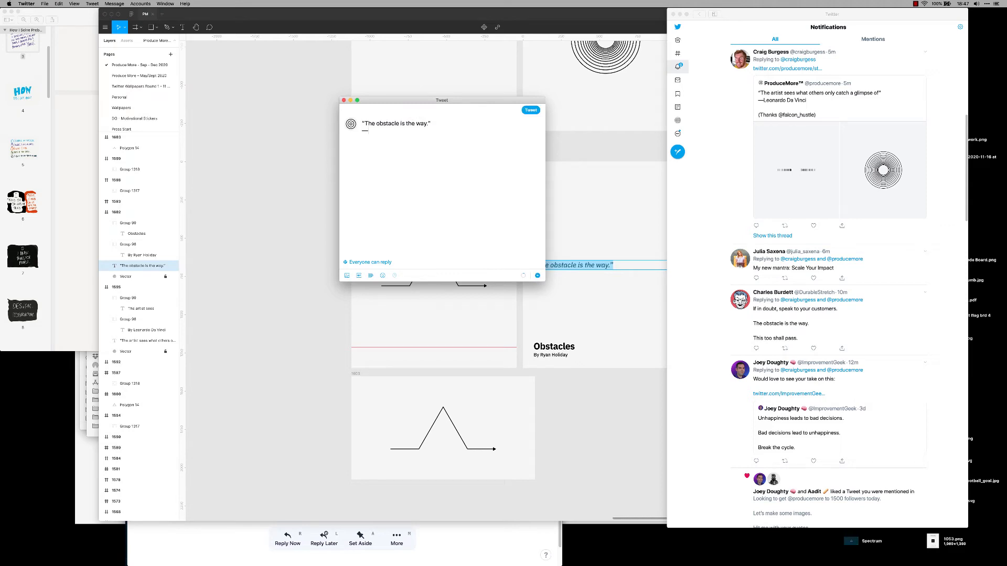
pyautogui.write('@')
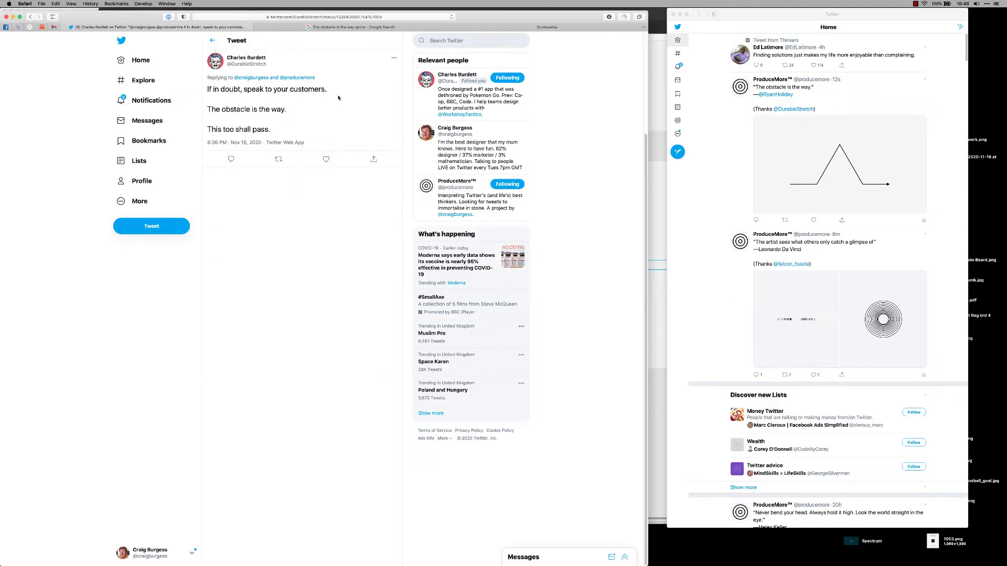
# Open the original quote-request thread in Safari and add another tweet containing the link to the obstacle quote tweet.
pyautogui.click(248, 174)
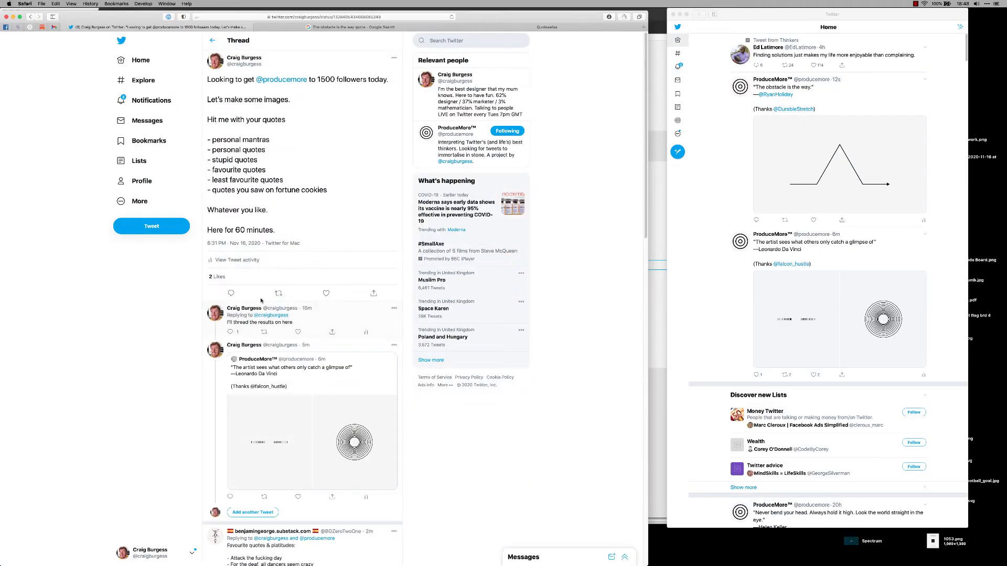
pyautogui.scroll(-3, 261, 301)
pyautogui.click(247, 399)
pyautogui.press('super+v')
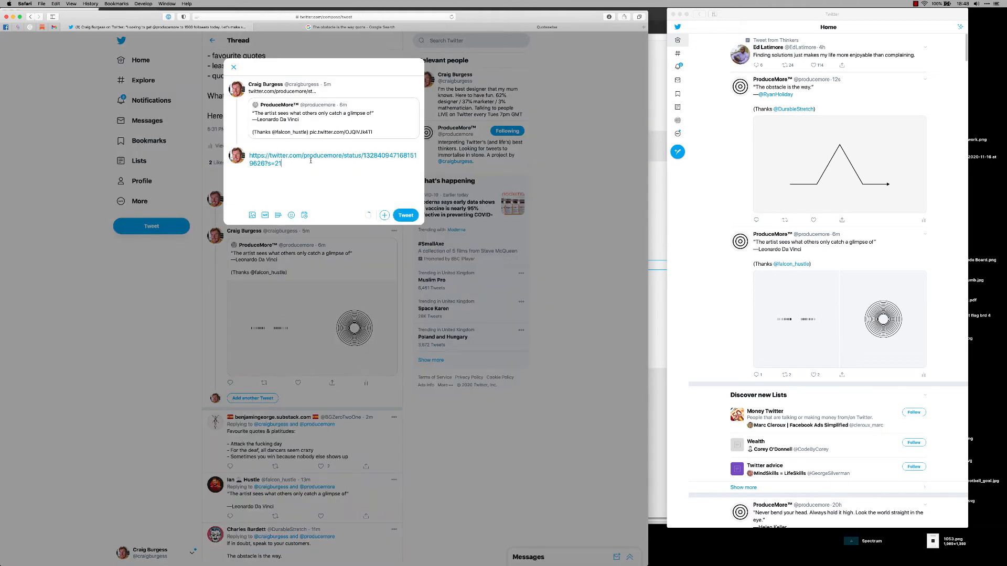
pyautogui.press('super+Return')
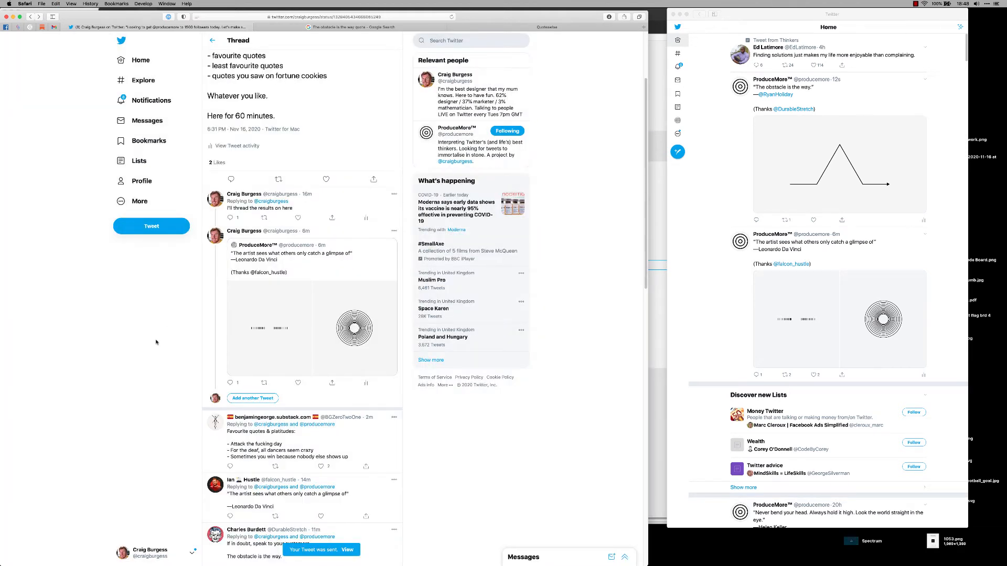
# Open the Leonardo Da Vinci tweet in the thread to check what follows it, and return to the original tweet.
pyautogui.scroll(-1, 167, 348)
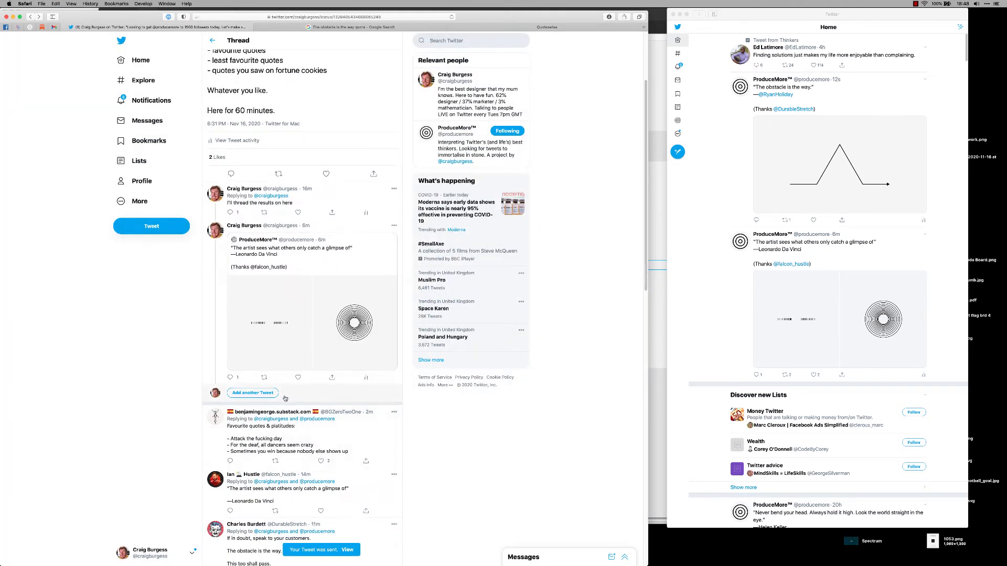
pyautogui.click(339, 228)
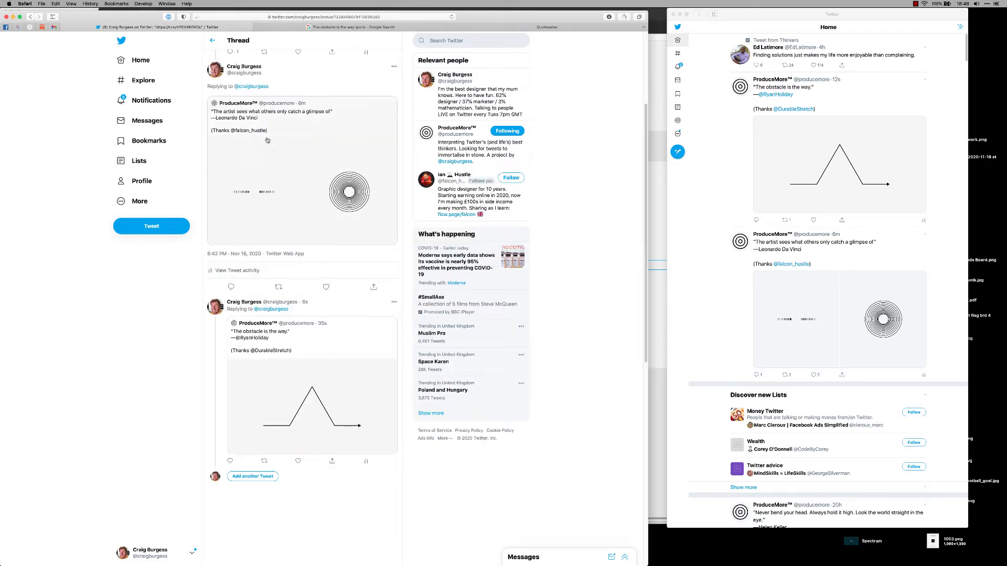
pyautogui.click(31, 17)
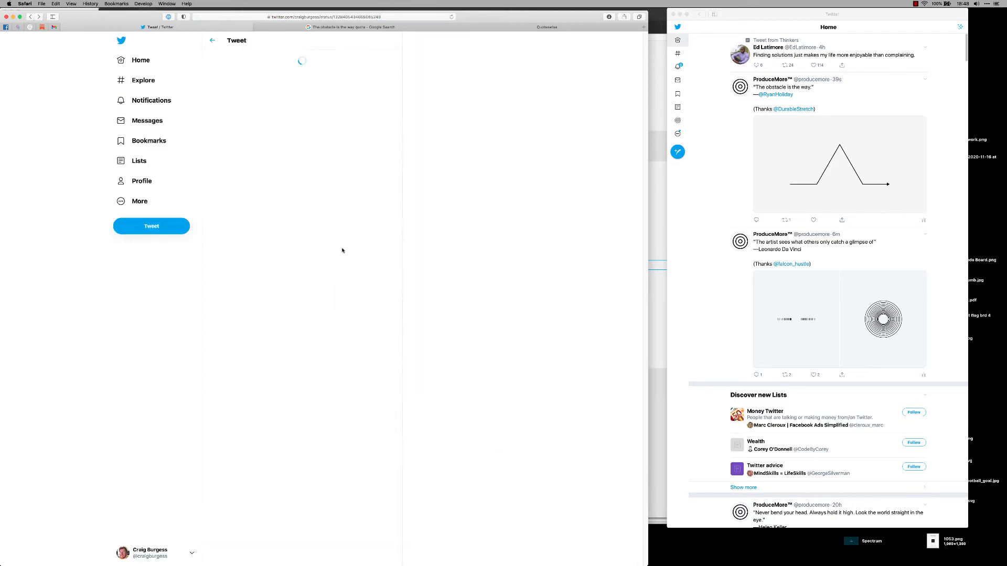
# Look through the thread's replies for another quote and copy "quality input leads to quality output.".
pyautogui.scroll(-5, 340, 329)
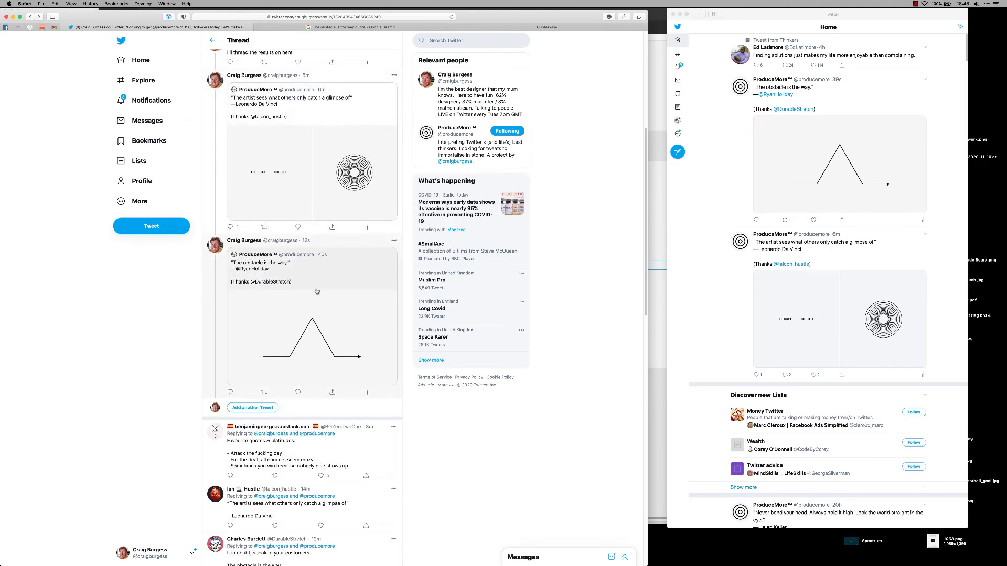
pyautogui.scroll(-3, 317, 291)
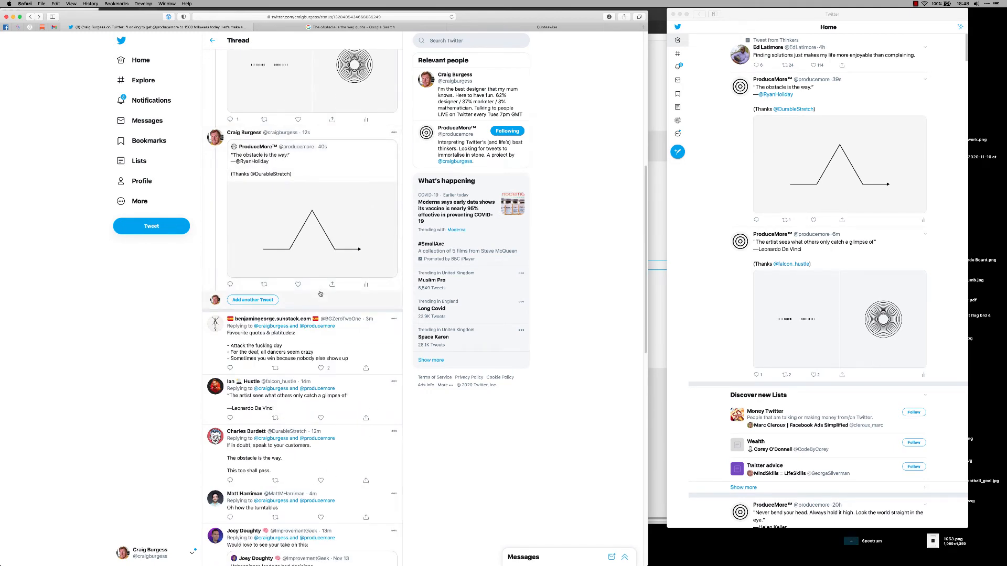
pyautogui.scroll(-3, 323, 292)
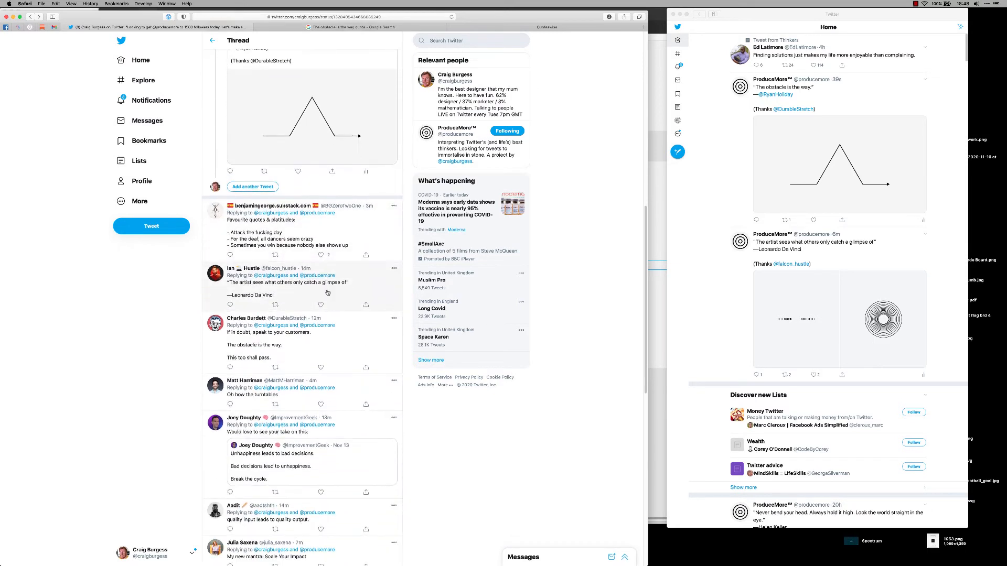
pyautogui.scroll(-1, 327, 293)
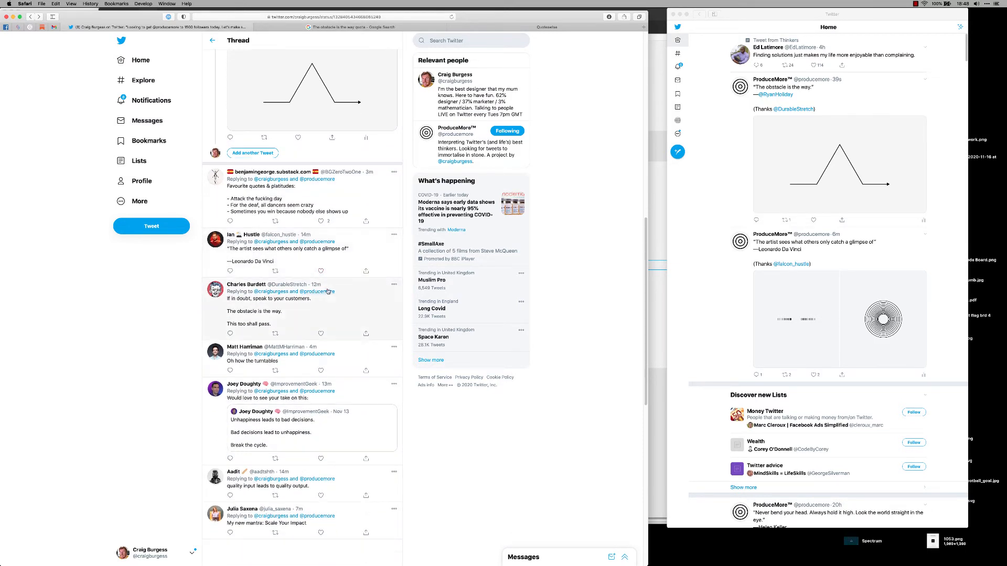
pyautogui.moveTo(328, 292)
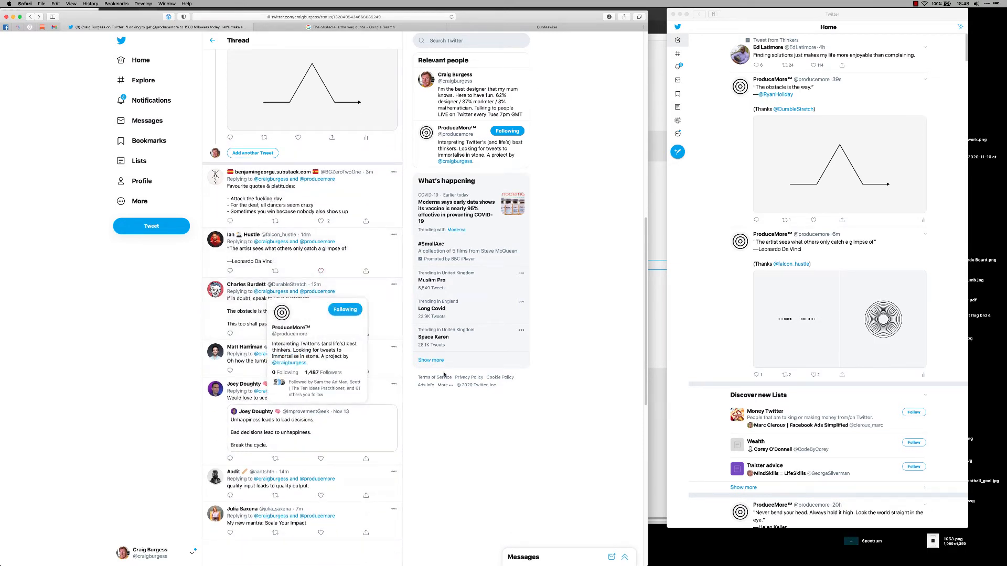
pyautogui.scroll(-1, 346, 378)
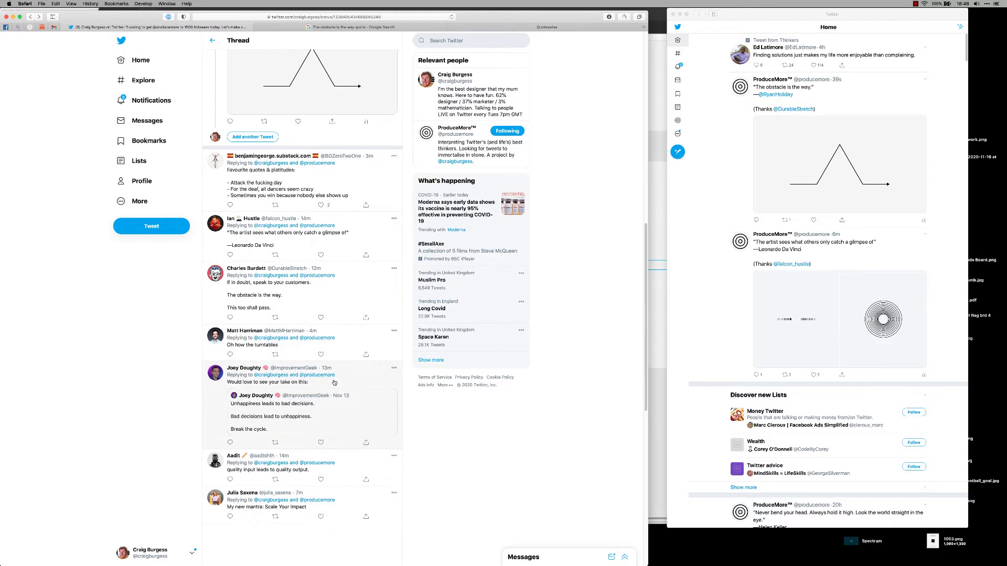
pyautogui.scroll(-2, 346, 378)
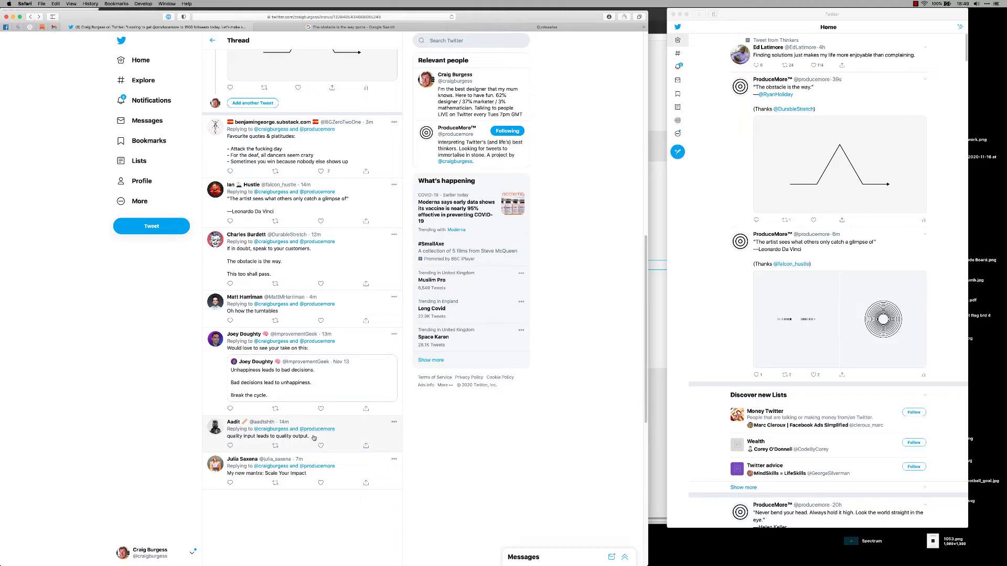
pyautogui.moveTo(310, 436); pyautogui.dragTo(227, 437)
pyautogui.press('super+c')
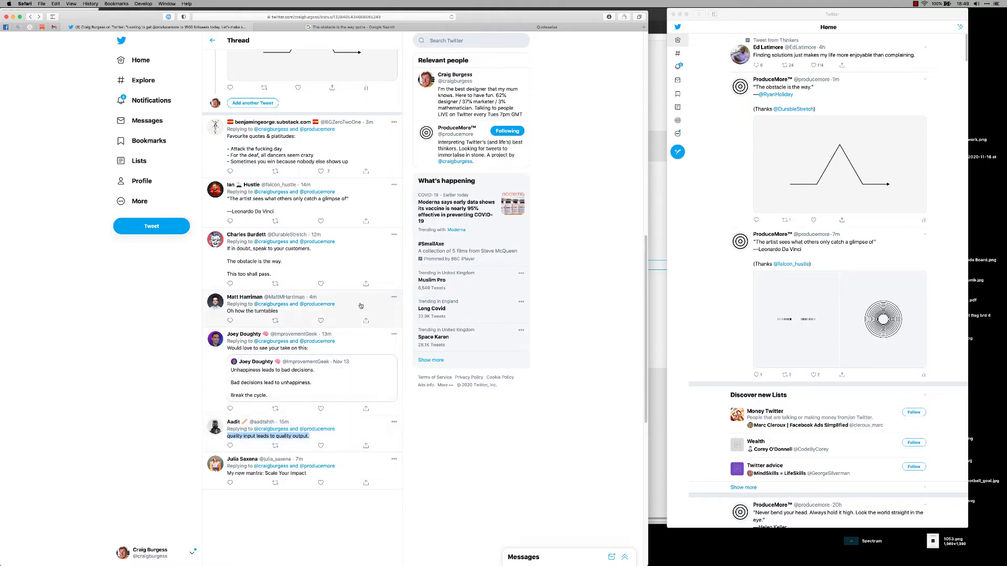
# Reply "Your quote?" to the tweet about quality input and output.
pyautogui.click(231, 445)
pyautogui.write('Your quote?')
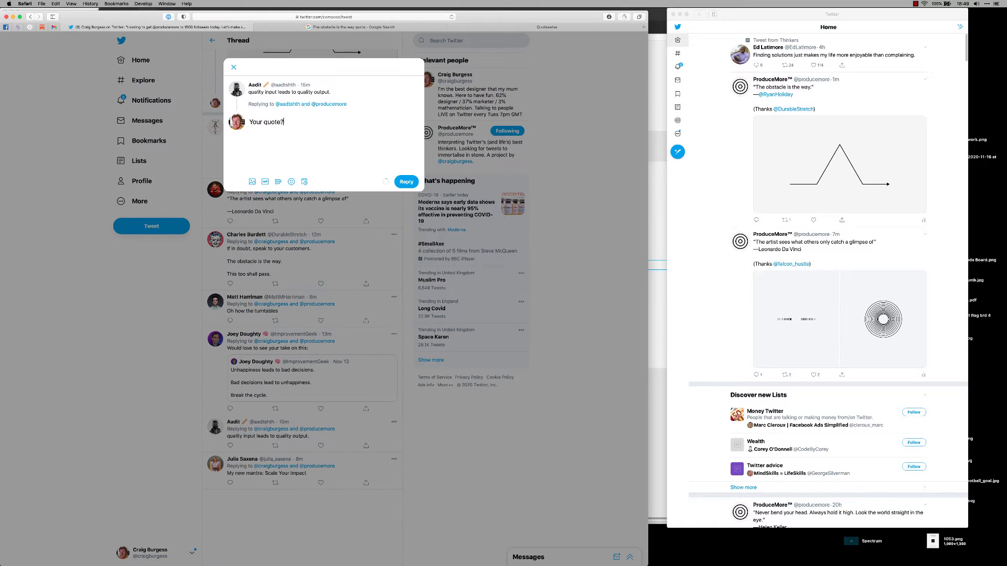
pyautogui.press('super+Return')
# Search Google in a new tab for "quality input leads to quality output quote".
pyautogui.press('super+t')
pyautogui.press('super+v')
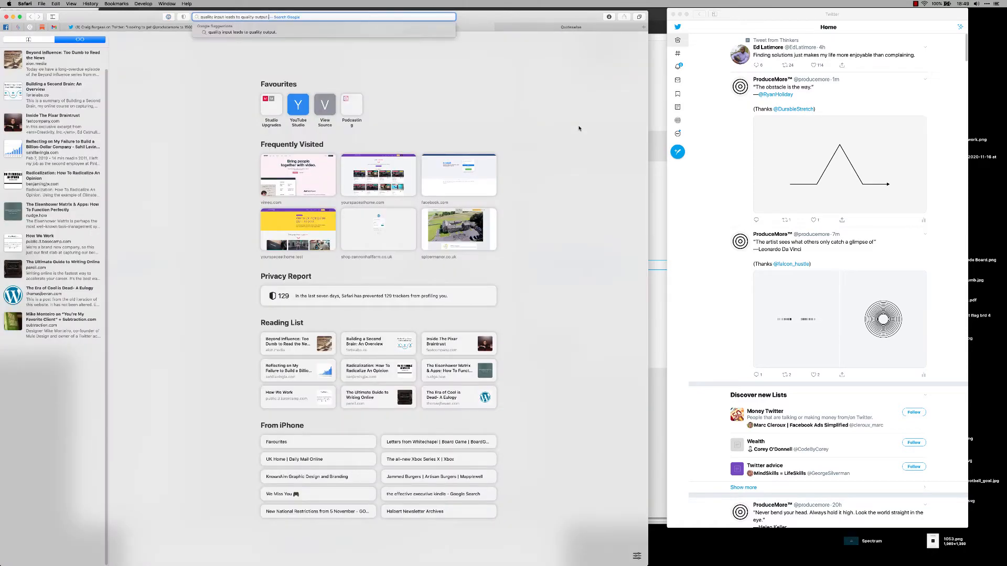
pyautogui.press('BackSpace')
pyautogui.write('quote')
pyautogui.press('Return')
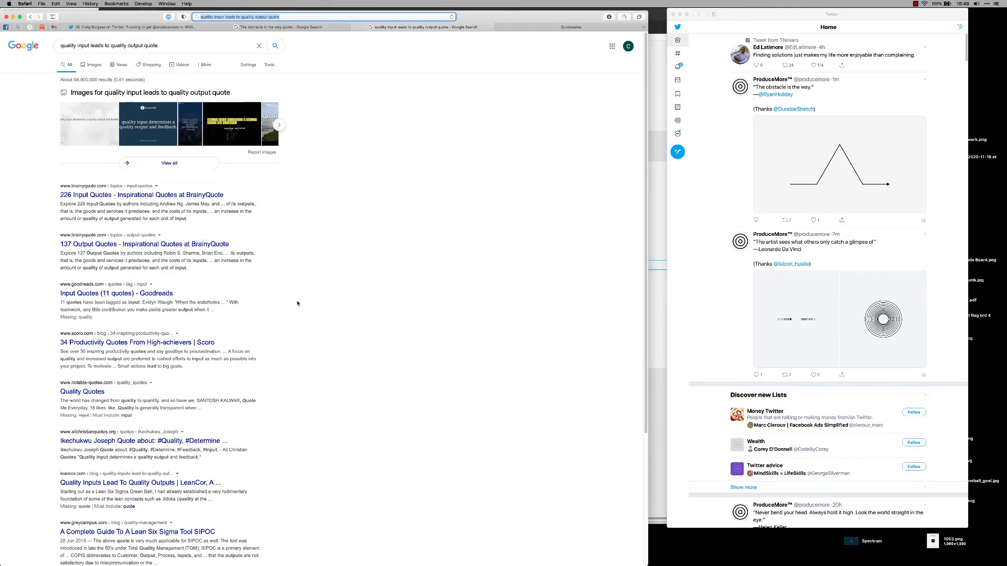
# Switch to Figma and select the two portrait obstacle frames and the landscape arrow frame for copying.
pyautogui.press('super+Tab')
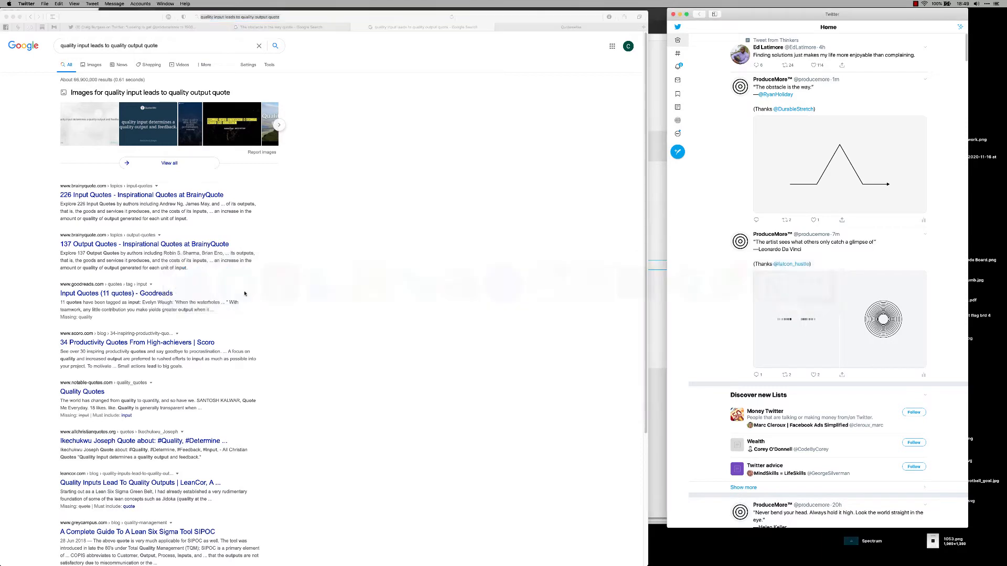
pyautogui.press('super+Tab')
pyautogui.click(571, 384)
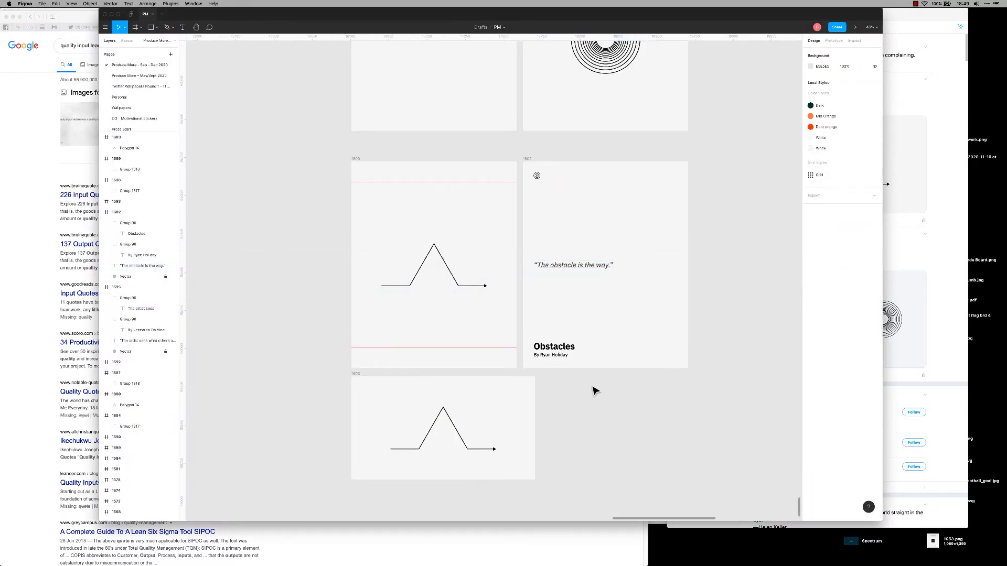
pyautogui.scroll(-2, 582, 399)
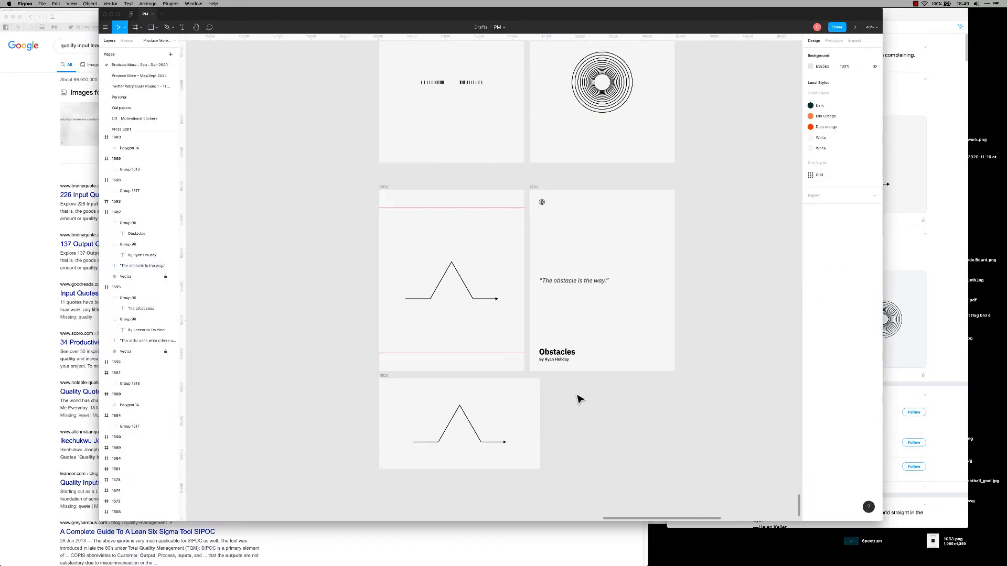
pyautogui.hscroll(2, 649, 405)
pyautogui.scroll(-5, 400, 247)
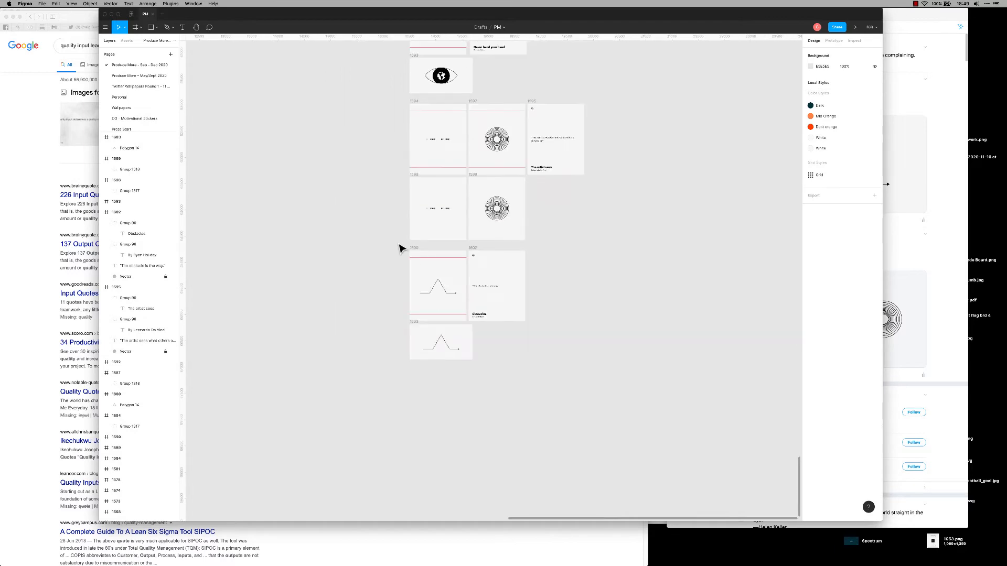
pyautogui.moveTo(399, 272); pyautogui.dragTo(575, 388)
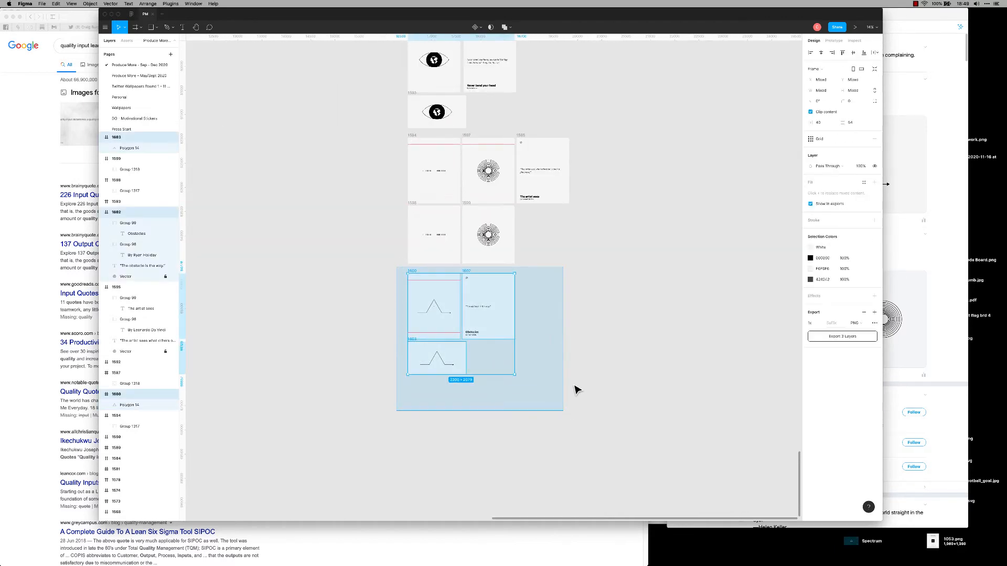
# Paste the three obstacle frames into the empty area beside the "Hard conversations" frames, aligned with that top row.
pyautogui.scroll(5, 582, 162)
pyautogui.scroll(-5, 497, 278)
pyautogui.scroll(-3, 498, 246)
pyautogui.click(511, 230)
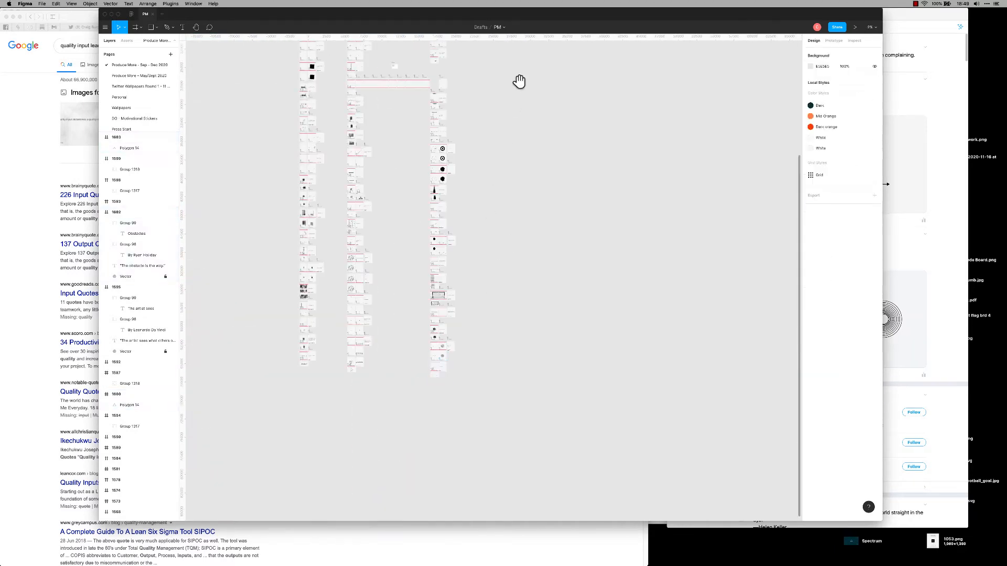
pyautogui.moveTo(519, 81); pyautogui.dragTo(409, 275)
pyautogui.moveTo(392, 312); pyautogui.dragTo(382, 285)
pyautogui.moveTo(355, 202); pyautogui.dragTo(319, 329)
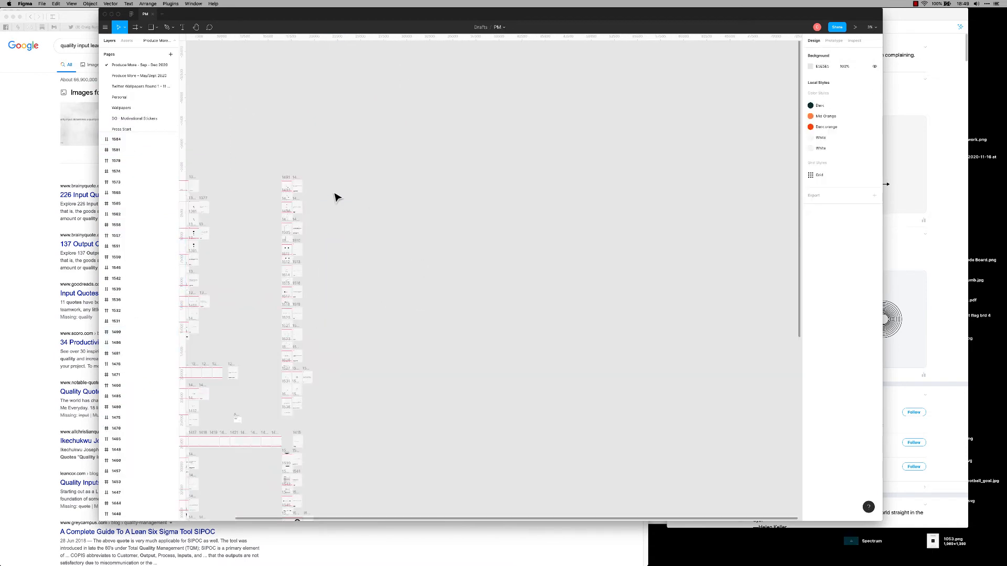
pyautogui.scroll(5, 303, 187)
pyautogui.press('super+v')
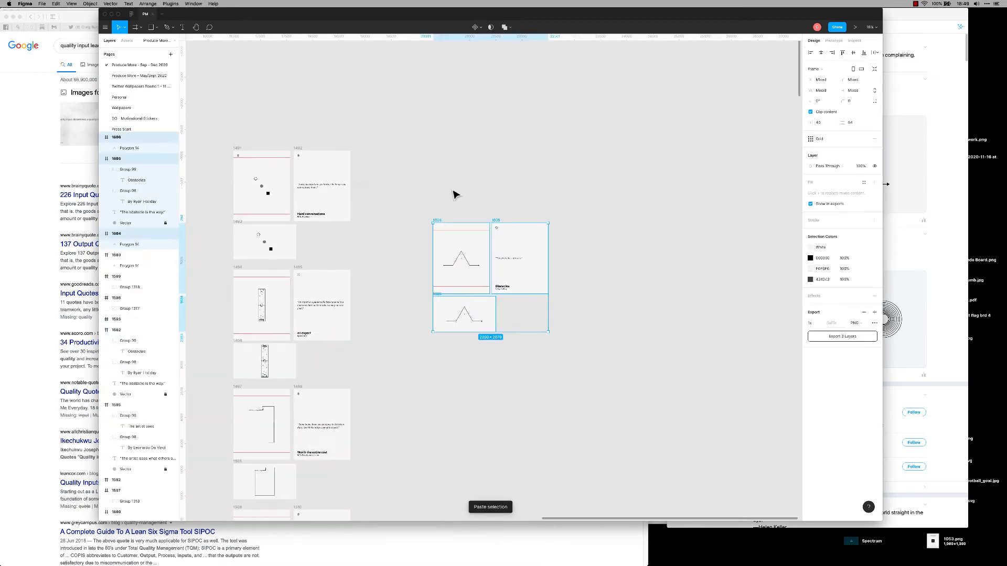
pyautogui.moveTo(538, 297); pyautogui.dragTo(598, 225)
# Copy the "quality input leads to quality output." reply from the Twitter thread in Safari and return to Figma.
pyautogui.press('super+Tab')
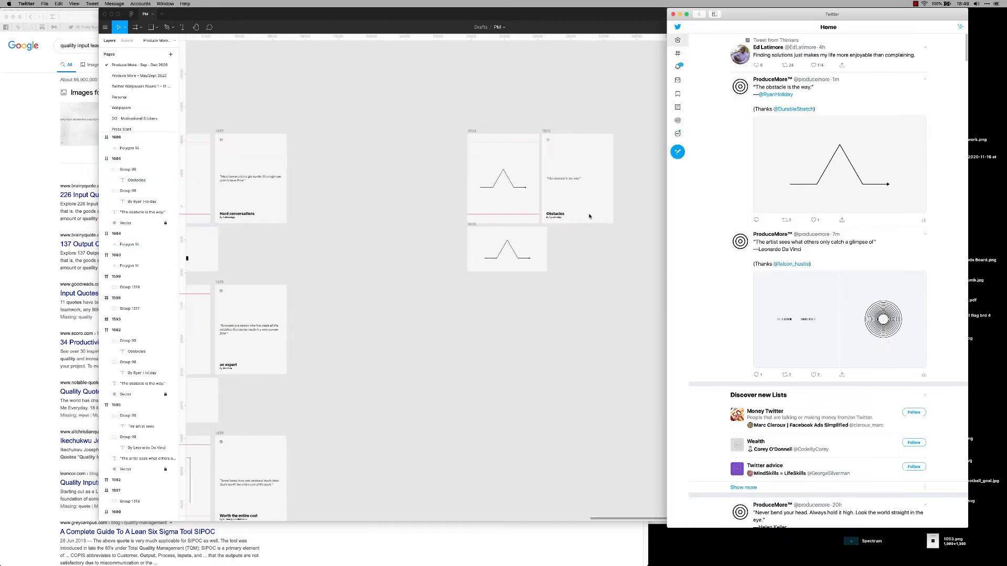
pyautogui.press('super+Tab')
pyautogui.press('super+Tab')
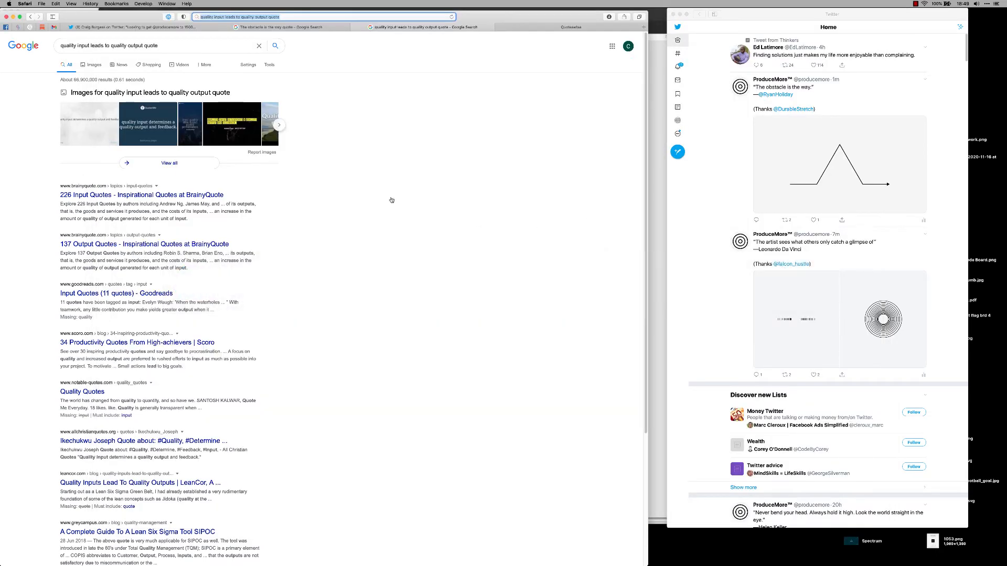
pyautogui.click(160, 30)
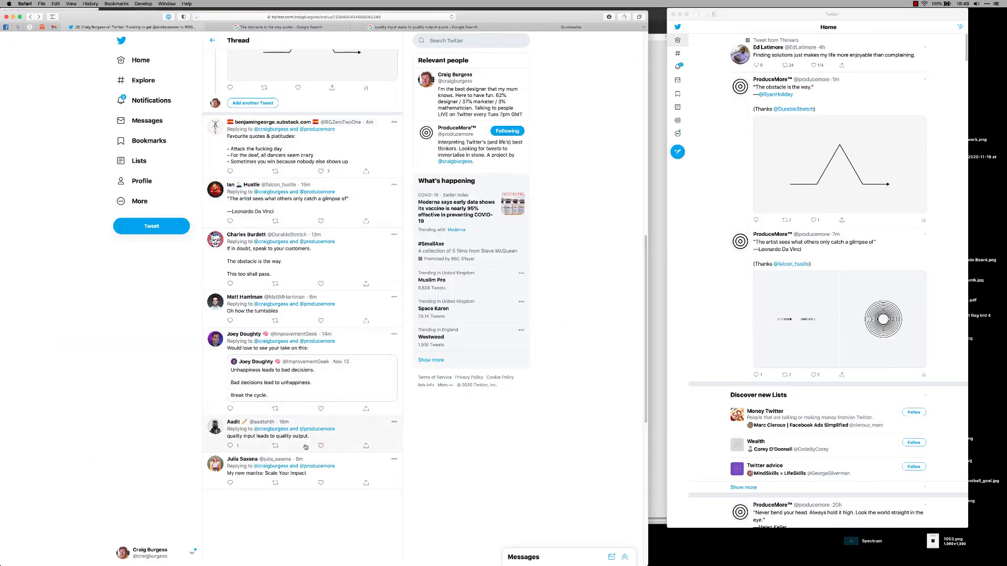
pyautogui.moveTo(228, 436); pyautogui.dragTo(310, 437)
pyautogui.press('super+c')
pyautogui.press('super+Tab')
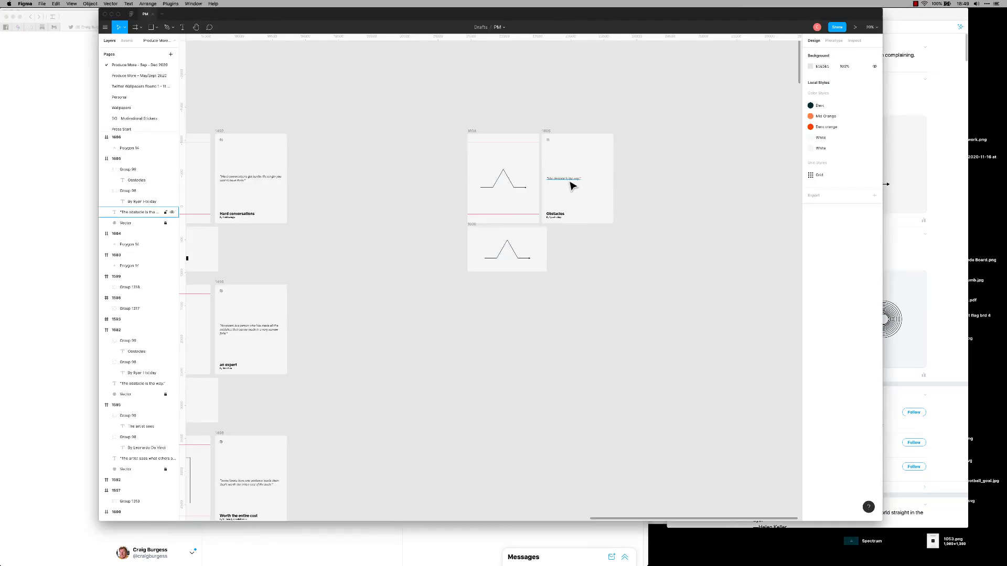
# Replace the quote in the copied portrait frame with “Quality input leads to quality output.”, capitalised and enclosed in quotation marks.
pyautogui.scroll(5, 571, 185)
pyautogui.doubleClick(562, 184)
pyautogui.press('super+v')
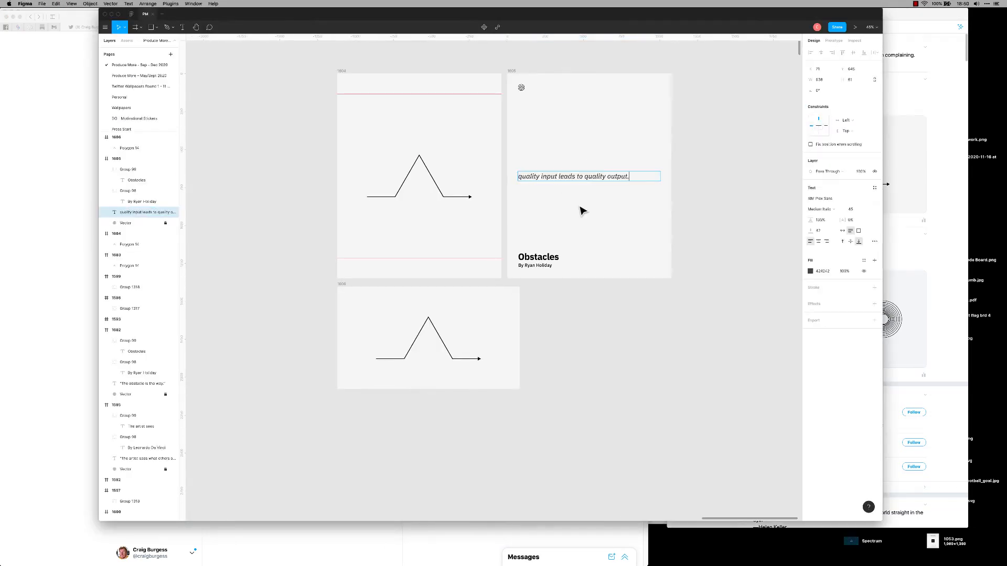
pyautogui.press('super+Left')
pyautogui.press('Delete')
pyautogui.write('Q')
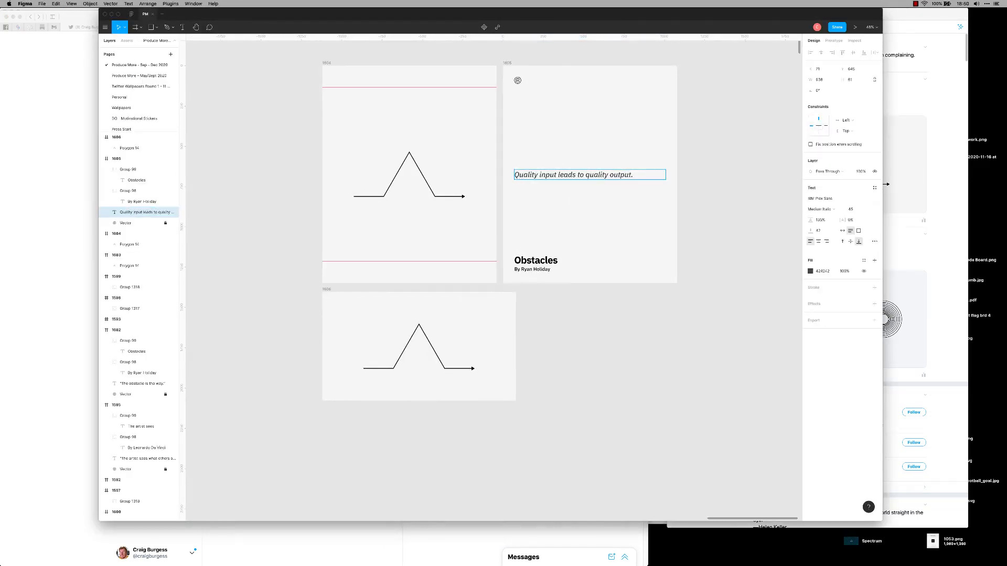
pyautogui.press('super+Left')
pyautogui.write('“')
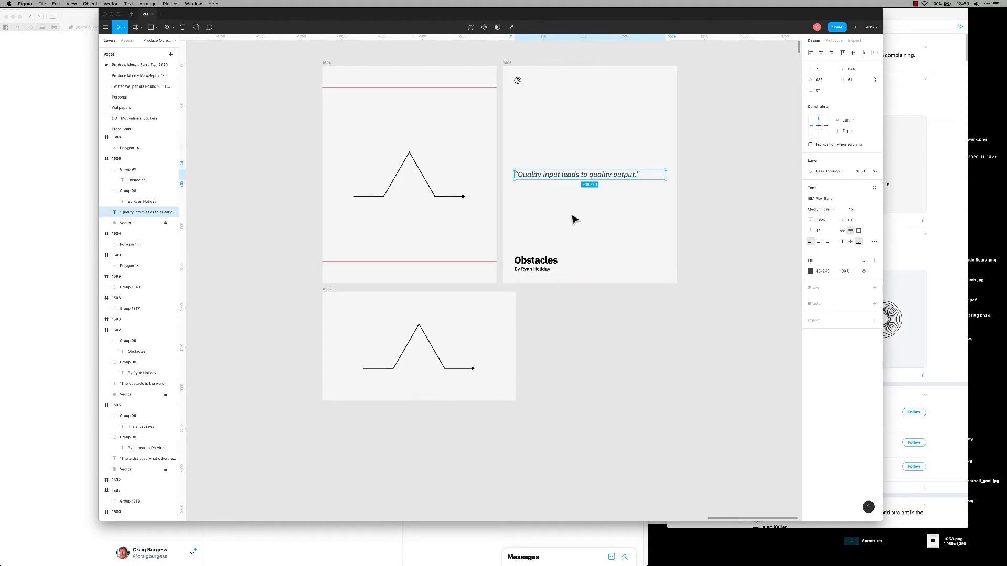
# Change the attribution under the new quote to "By Unknown" and the frame's title to "Inputs".
pyautogui.doubleClick(528, 270)
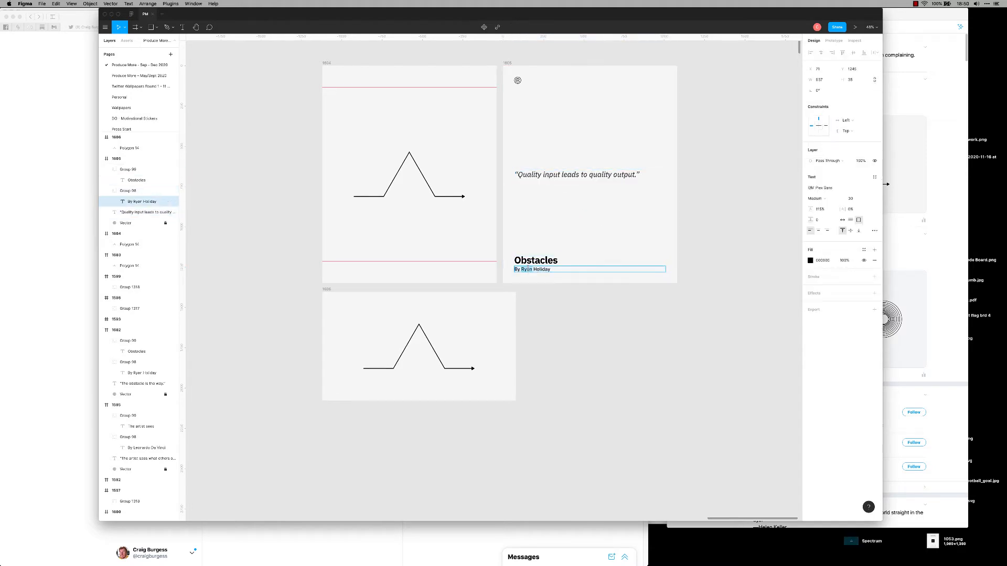
pyautogui.write('Unknown')
pyautogui.press('Escape')
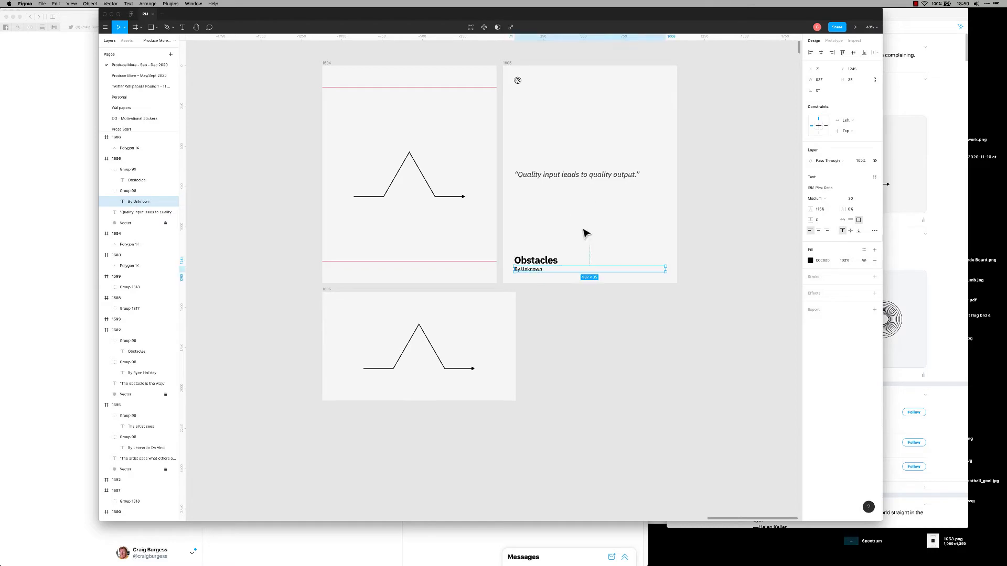
pyautogui.doubleClick(524, 261)
pyautogui.press('BackSpace')
pyautogui.write('Input')
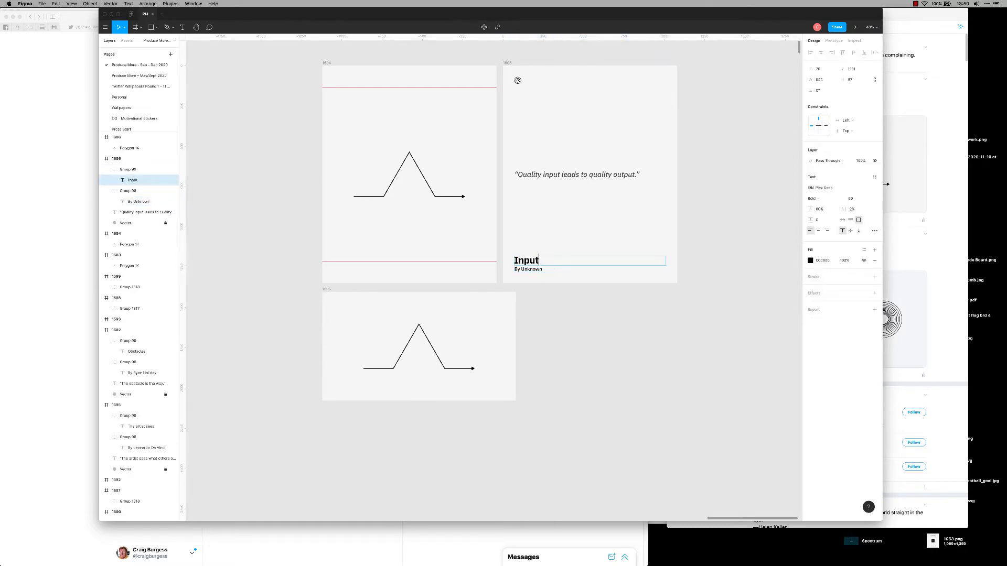
pyautogui.write('s')
pyautogui.click(610, 341)
pyautogui.scroll(2, 633, 294)
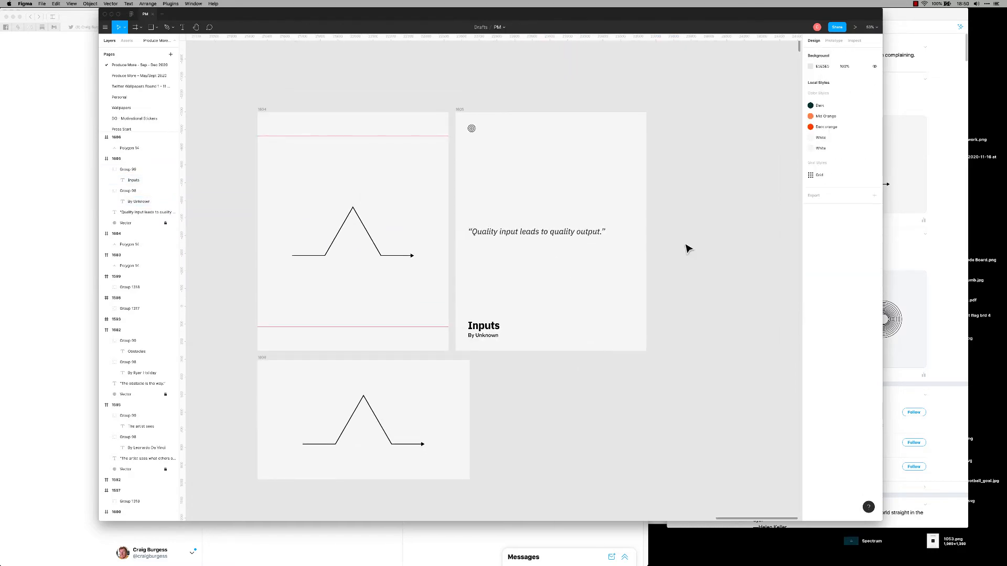
# Delete the peaked arrow drawing from the portrait frame beside the "Inputs" quote frame.
pyautogui.click(392, 255)
pyautogui.press('Delete')
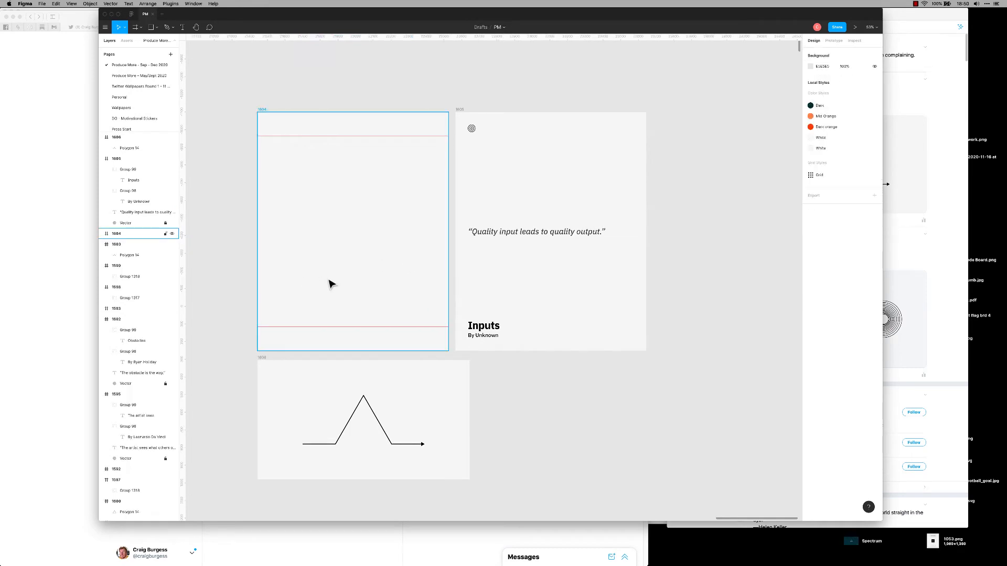
pyautogui.scroll(2, 228, 234)
pyautogui.moveTo(376, 234); pyautogui.dragTo(321, 228)
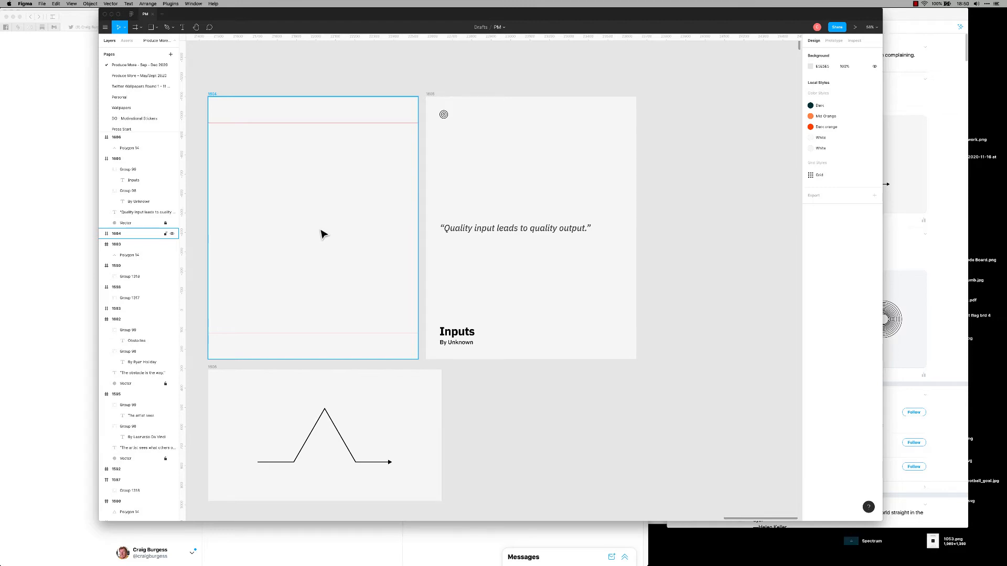
pyautogui.click(321, 234)
pyautogui.scroll(2, 330, 222)
pyautogui.hscroll(-1, 472, 210)
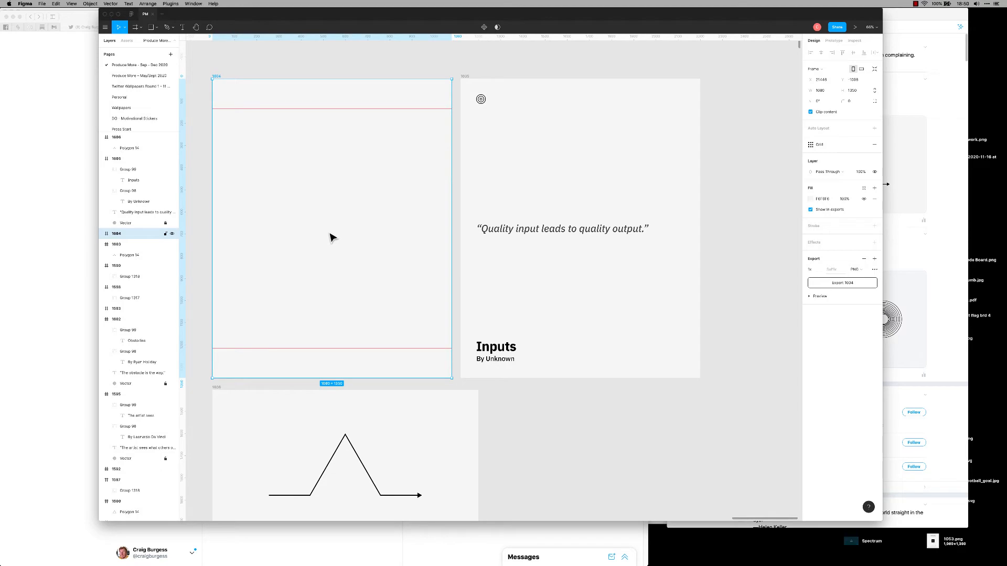
# Switch to Safari, view the "quality input leads to quality output." reply in the Twitter thread, and return to Figma.
pyautogui.press('super+Tab')
pyautogui.press('super+Tab')
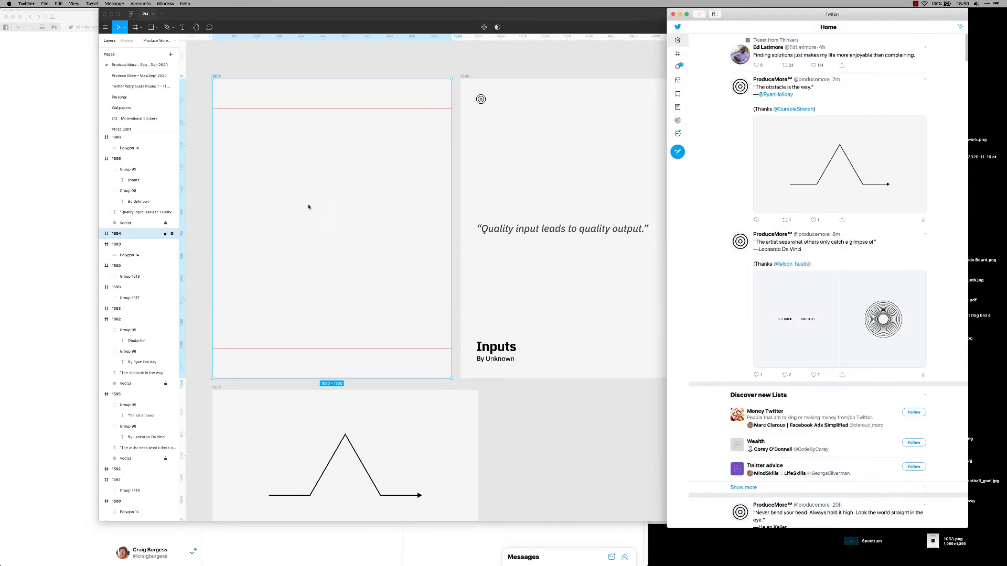
pyautogui.press('super+Tab')
pyautogui.press('super+Tab')
pyautogui.press('super+Tab')
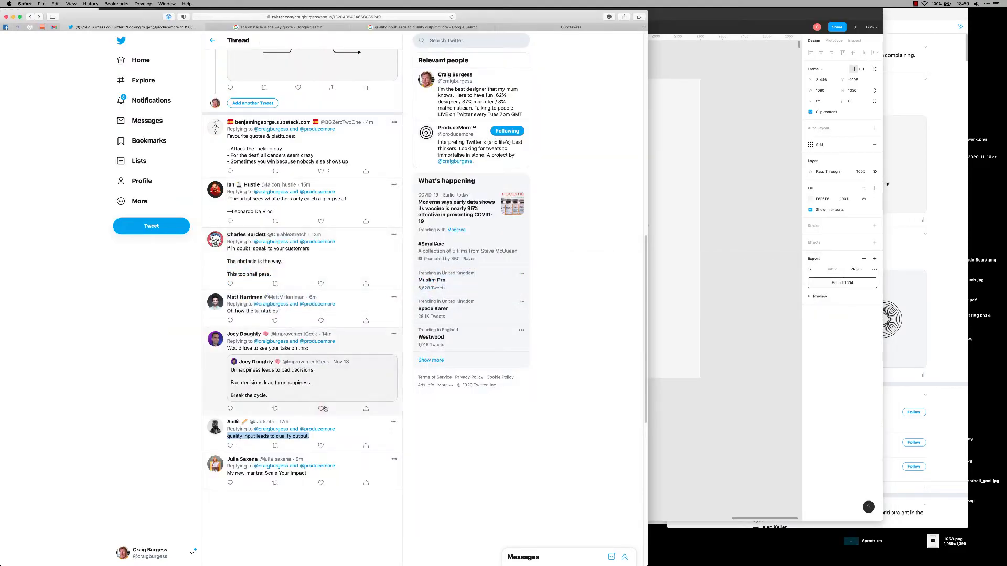
pyautogui.click(329, 426)
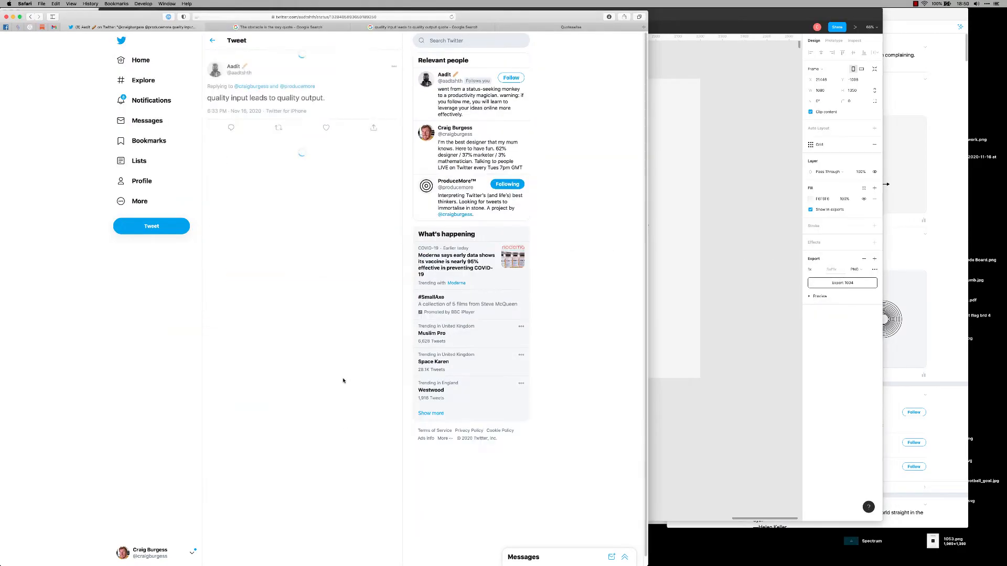
pyautogui.click(30, 17)
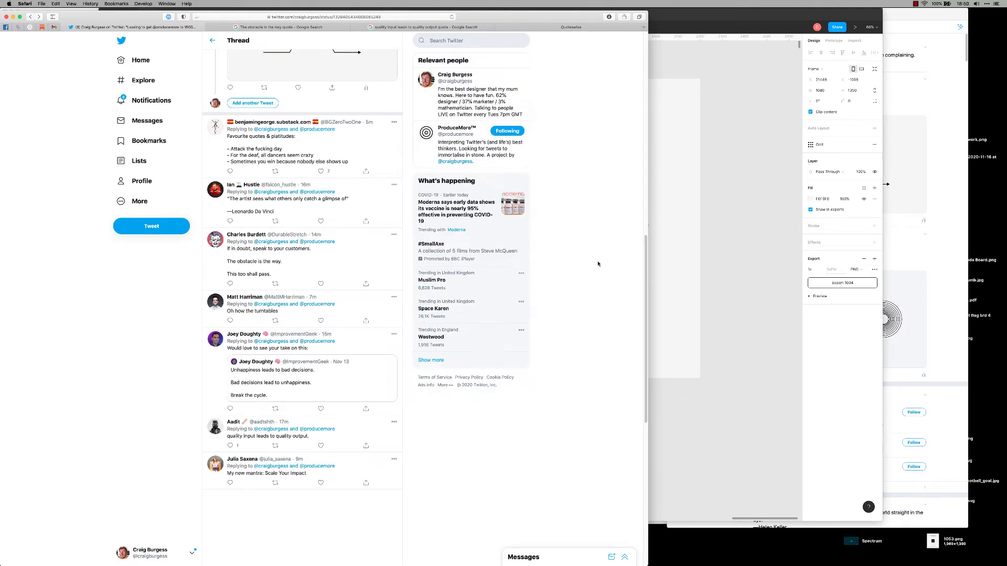
pyautogui.click(735, 262)
pyautogui.click(527, 414)
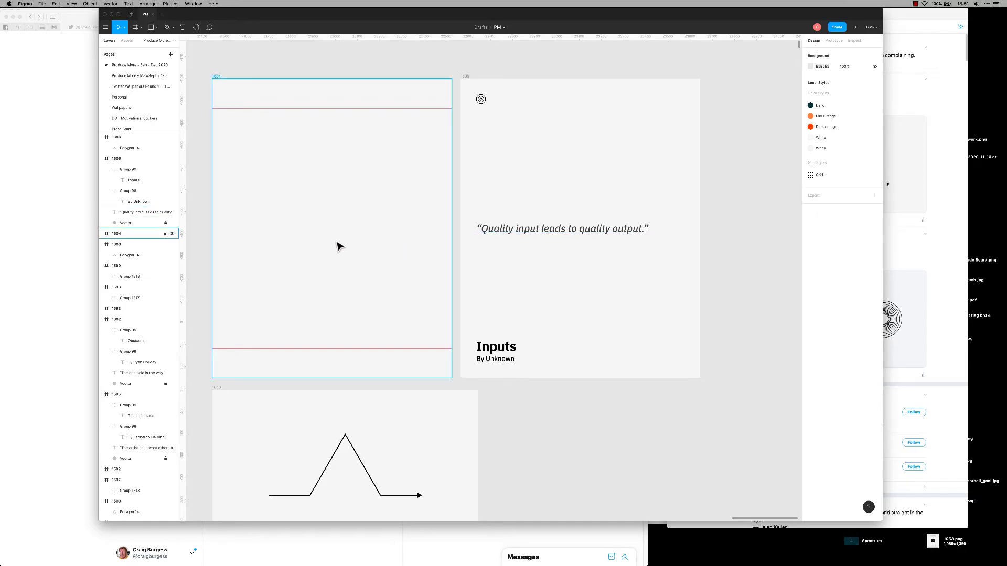
# Copy the word "Quality" from the quote into the empty portrait frame as a narrow text box in size 30.
pyautogui.click(508, 232)
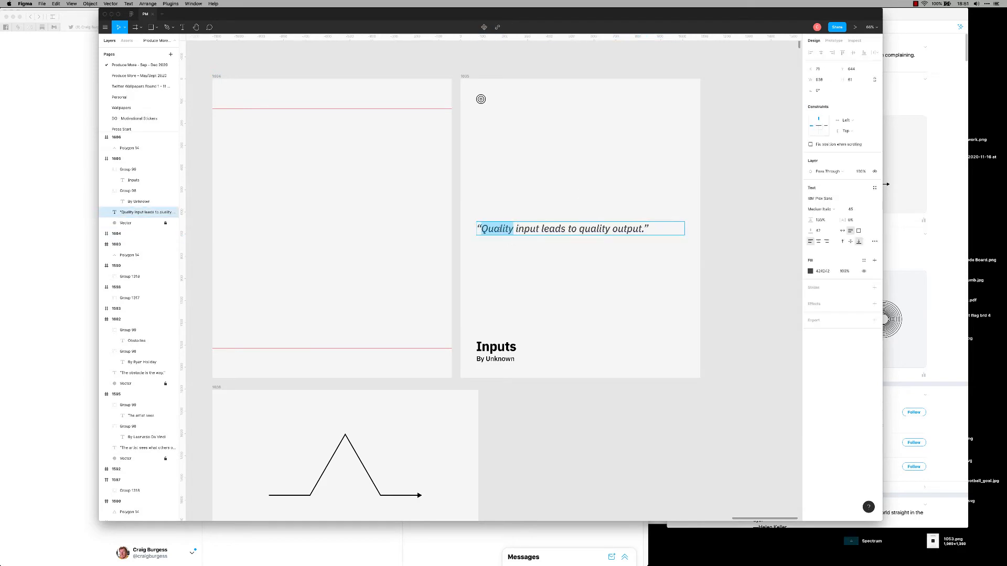
pyautogui.click(309, 252)
pyautogui.press('super+v')
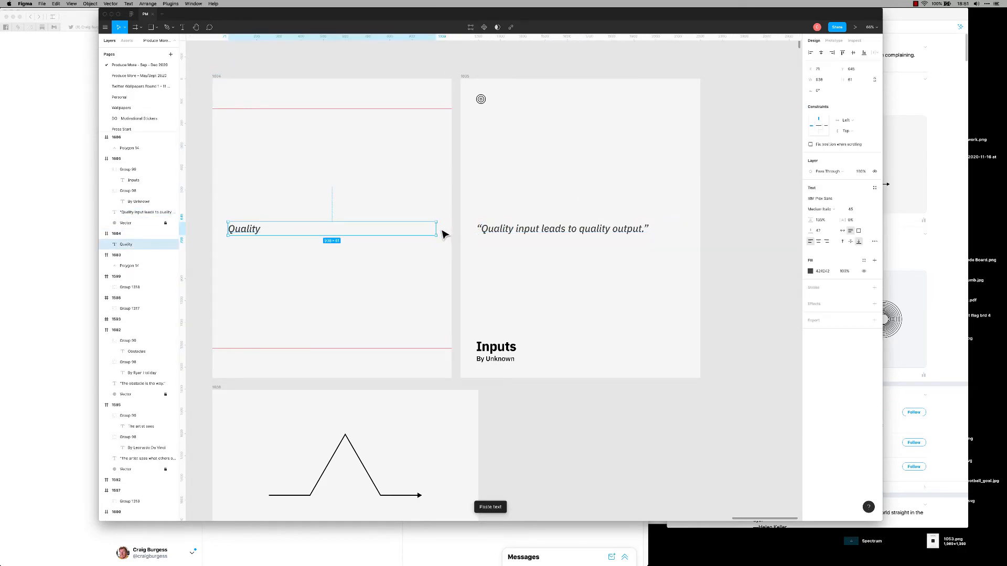
pyautogui.moveTo(439, 228); pyautogui.dragTo(262, 229)
pyautogui.moveTo(244, 231); pyautogui.dragTo(307, 242)
pyautogui.click(318, 269)
# Draw a rectangle about 290 × 106 px around "Quality" behind the text, replacing its fill with a 4 px black stroke.
pyautogui.press('r')
pyautogui.click(343, 287)
pyautogui.click(291, 234)
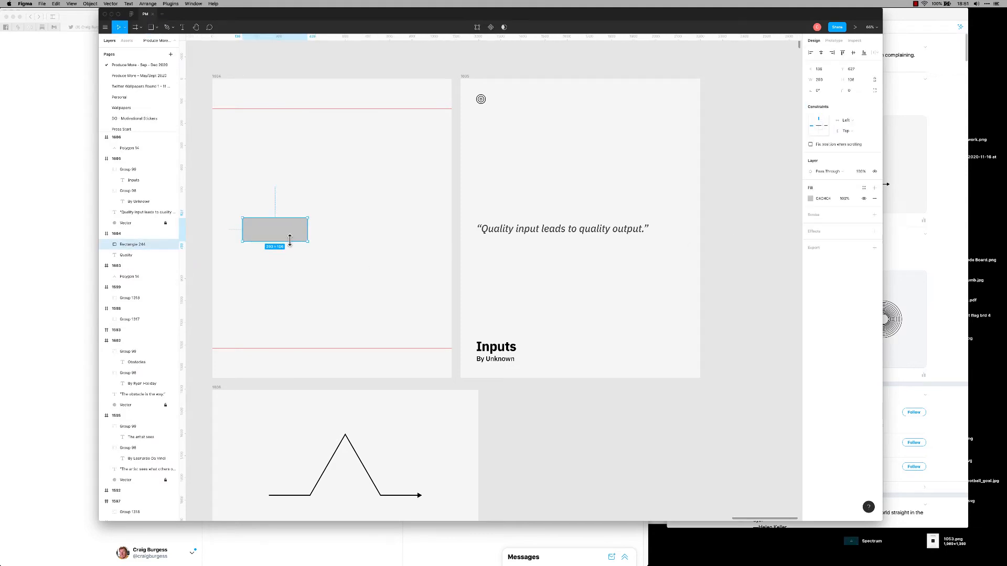
pyautogui.press('super+bracketleft')
pyautogui.click(873, 200)
pyautogui.click(874, 204)
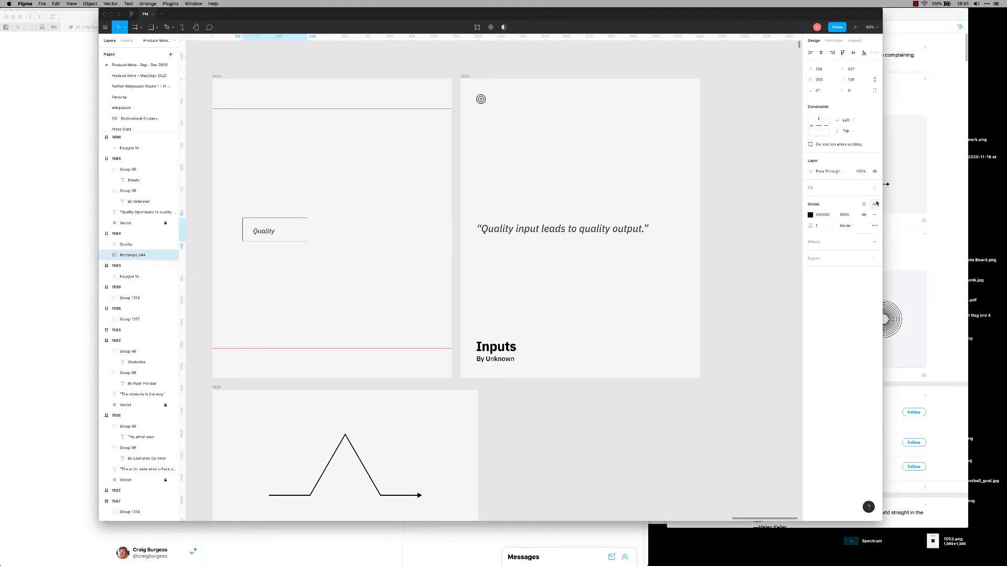
pyautogui.write('4')
pyautogui.press('Tab')
# Centre "Quality" inside its outlined rectangle and shrink the rectangle to 237 × 78 px.
pyautogui.click(301, 283)
pyautogui.click(296, 241)
pyautogui.moveTo(307, 218); pyautogui.dragTo(300, 225)
pyautogui.click(268, 233)
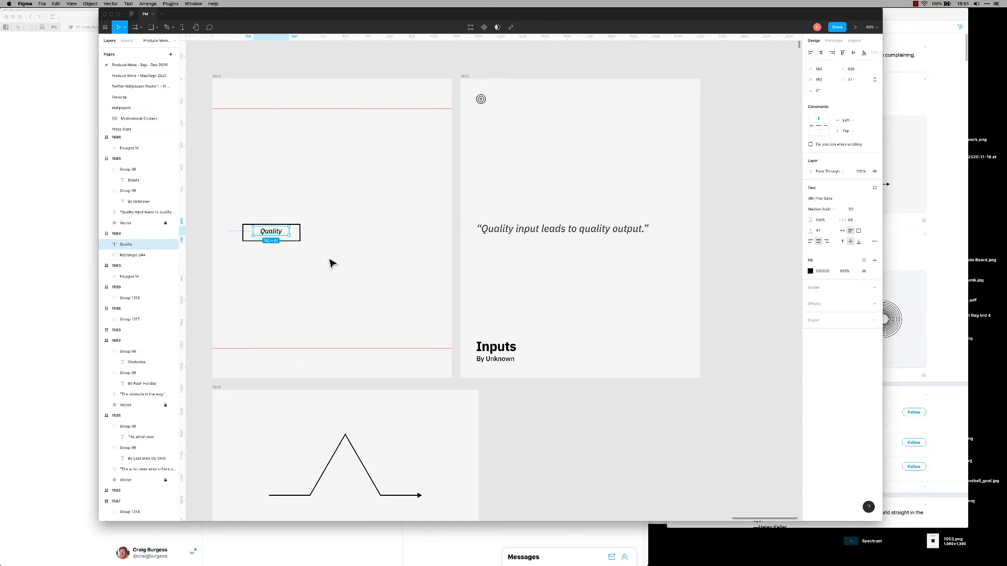
pyautogui.moveTo(348, 260); pyautogui.dragTo(245, 197)
pyautogui.hotkey('alt', 'h')
pyautogui.hotkey('alt', 'v')
pyautogui.click(354, 275)
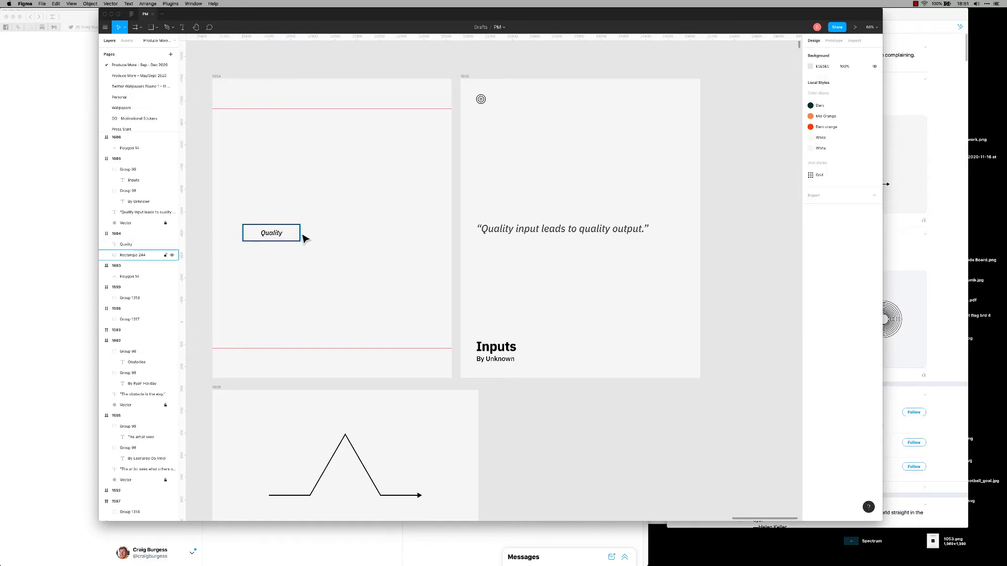
pyautogui.click(300, 233)
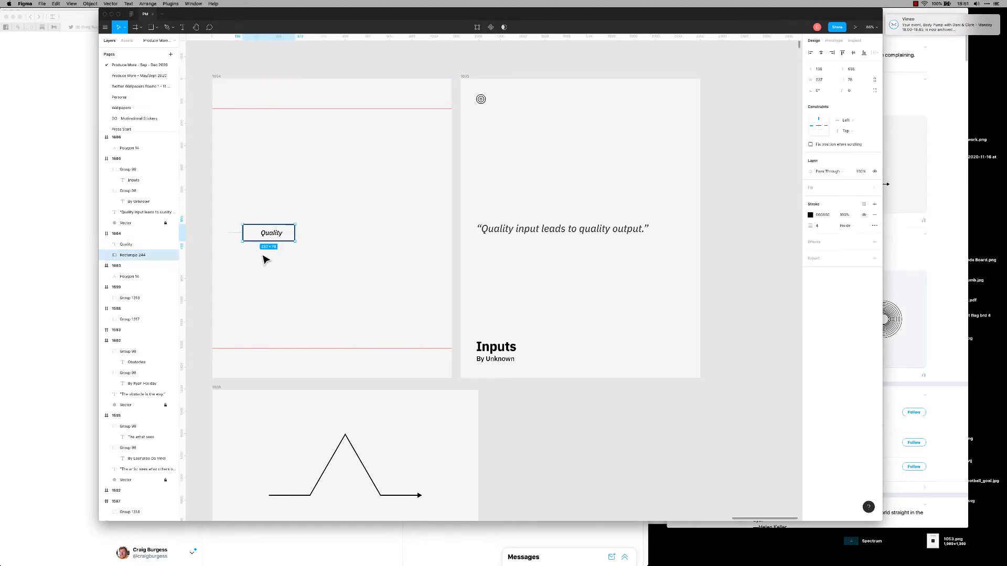
# Turn on Do Not Disturb in the macOS notification centre and return to the Figma canvas.
pyautogui.click(996, 4)
pyautogui.scroll(3, 991, 53)
pyautogui.click(991, 49)
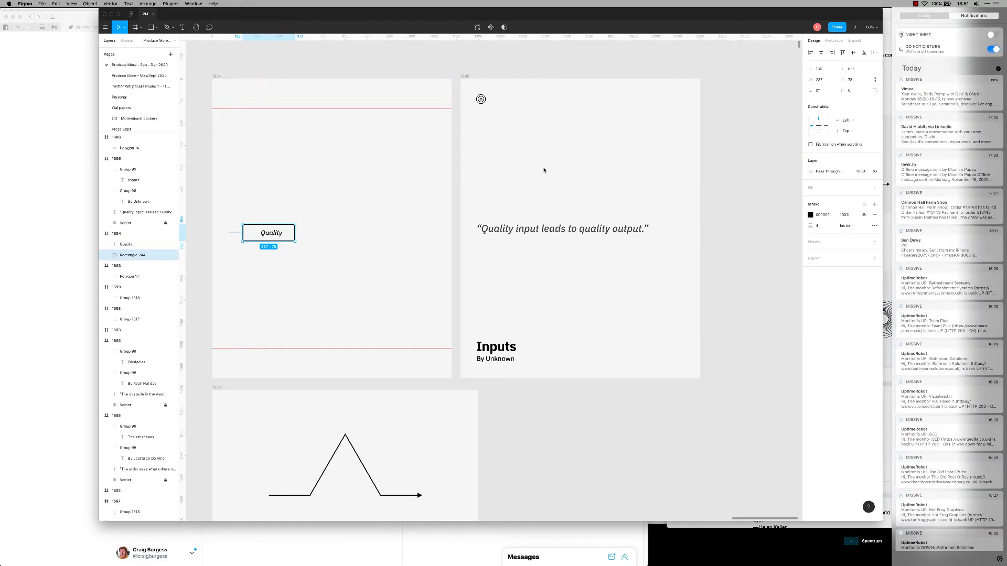
pyautogui.click(400, 256)
# Make the rectangle around "Quality" 90 px tall and recentre the word inside it.
pyautogui.click(283, 239)
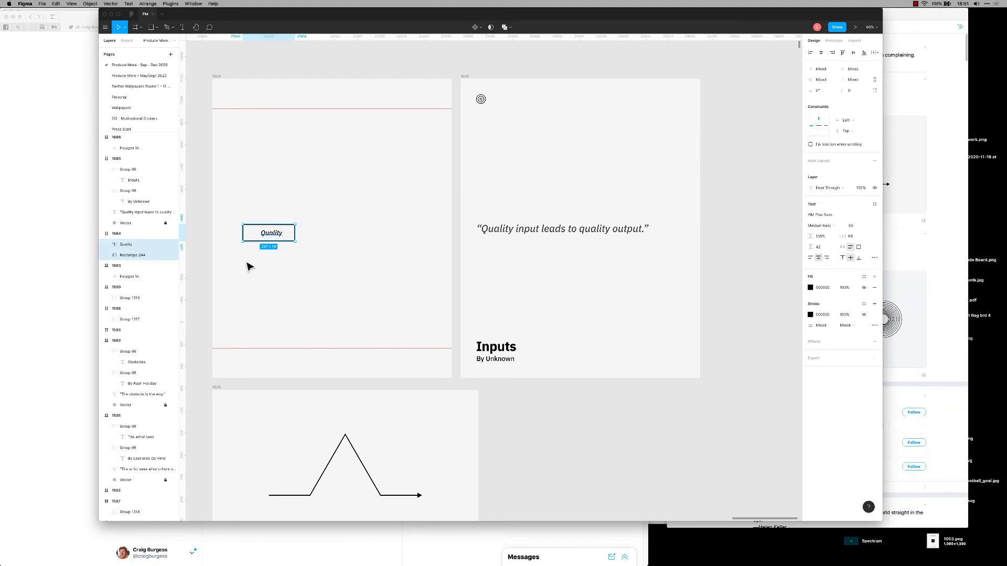
pyautogui.click(321, 261)
pyautogui.click(277, 242)
pyautogui.moveTo(336, 261); pyautogui.dragTo(229, 218)
pyautogui.hotkey('alt', 'v')
pyautogui.click(333, 284)
# Group "Quality" with its rectangle and position the group at the portrait frame's left margin, vertically centred, using the layout grid.
pyautogui.moveTo(325, 225); pyautogui.dragTo(216, 270)
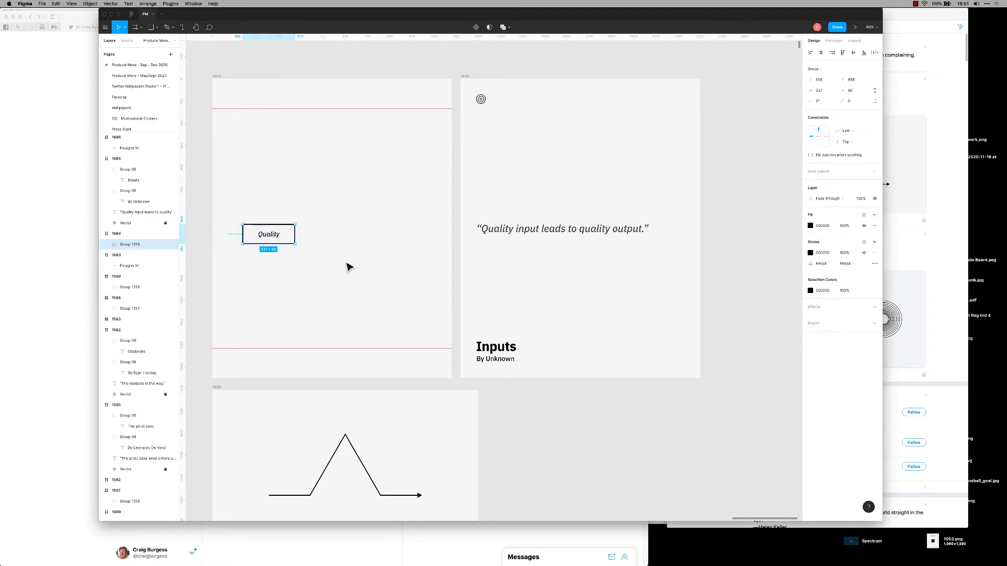
pyautogui.press('super+g')
pyautogui.moveTo(274, 242); pyautogui.dragTo(266, 230)
pyautogui.click(293, 265)
pyautogui.hotkey('ctrl', 'g')
pyautogui.press('alt')
pyautogui.click(340, 266)
pyautogui.click(278, 233)
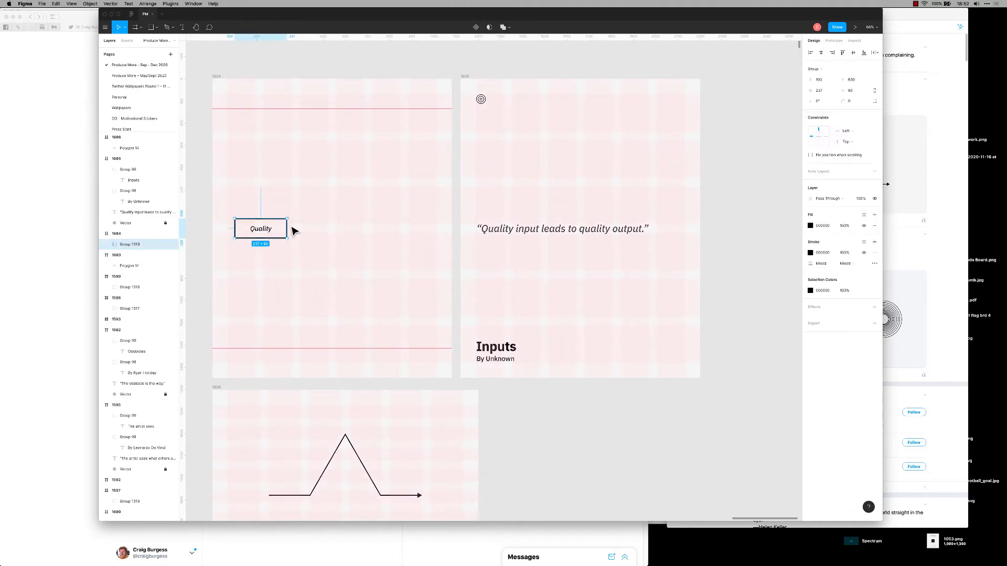
pyautogui.hotkey('shift', 'Left')
pyautogui.hotkey('shift', 'Left')
pyautogui.hotkey('ctrl', 'g')
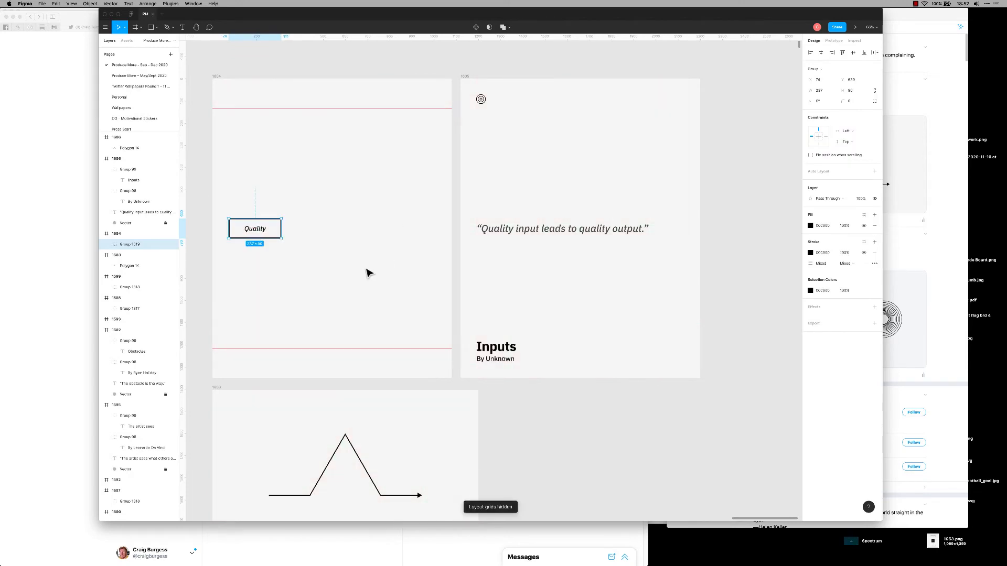
pyautogui.click(366, 272)
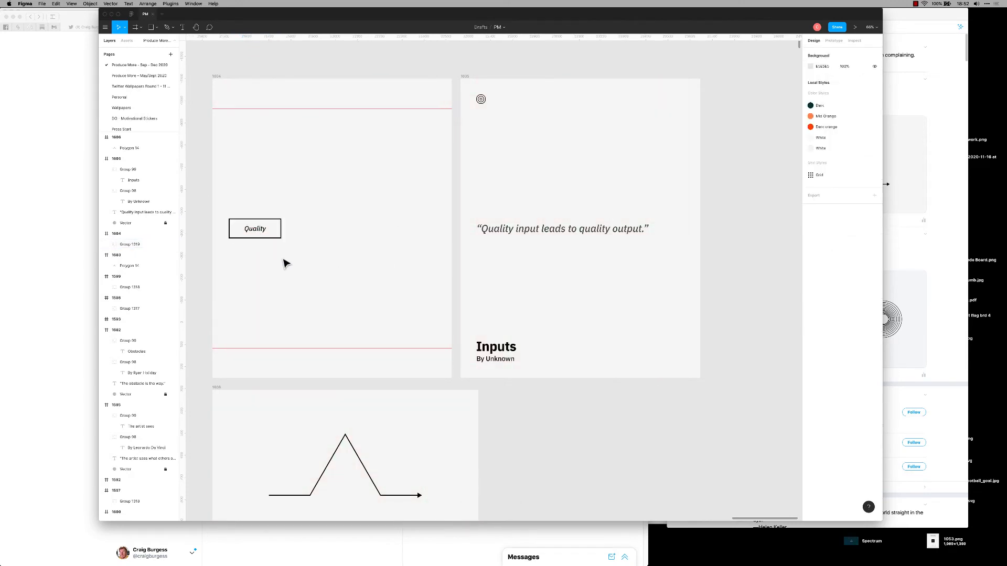
# Show the layout grids, draw a wide rectangle about 760 × 53 px below the "Quality" box, and remove its fill.
pyautogui.press('r')
pyautogui.moveTo(249, 247); pyautogui.dragTo(419, 258)
pyautogui.click(388, 286)
pyautogui.hotkey('ctrl', 'g')
pyautogui.click(332, 253)
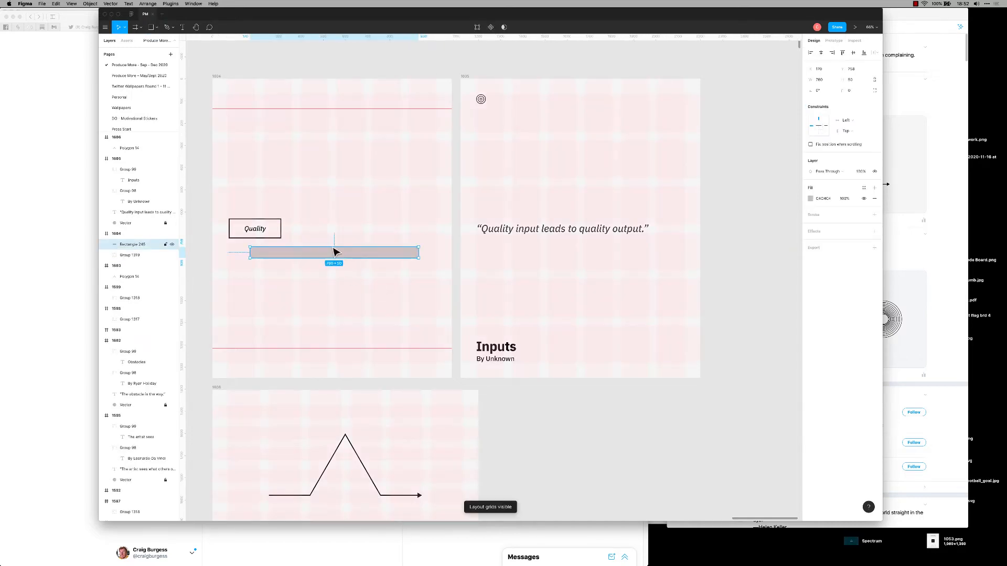
pyautogui.click(875, 199)
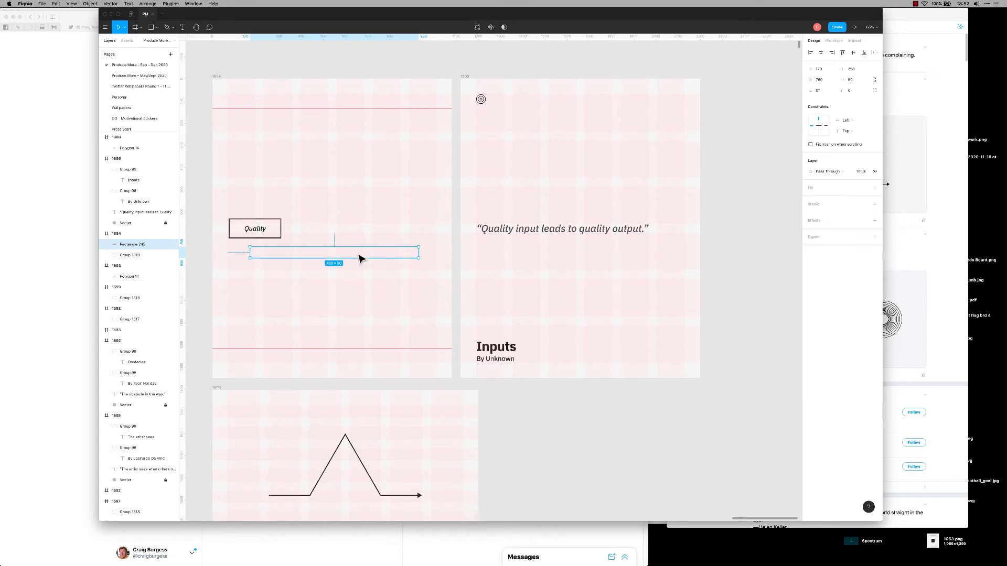
# Set the corner radius of the long thin rectangle below the Quality box to 100.
pyautogui.press('super+z')
pyautogui.write('100')
pyautogui.press('Return')
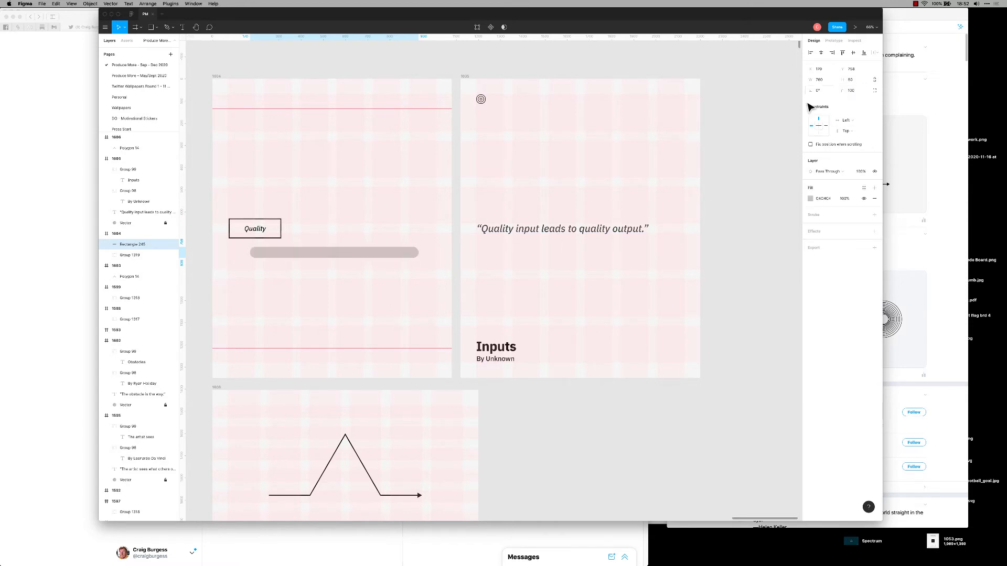
# Replace the rounded bar's fill with a black outline and hide the layout grids.
pyautogui.click(446, 293)
pyautogui.click(407, 254)
pyautogui.click(874, 198)
pyautogui.click(874, 204)
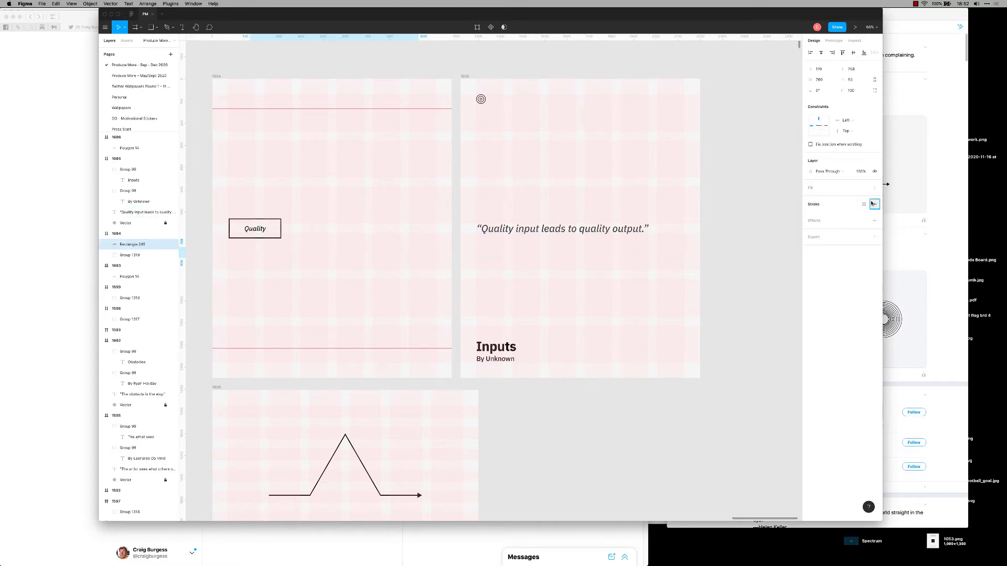
pyautogui.click(389, 288)
pyautogui.hotkey('ctrl', 'g')
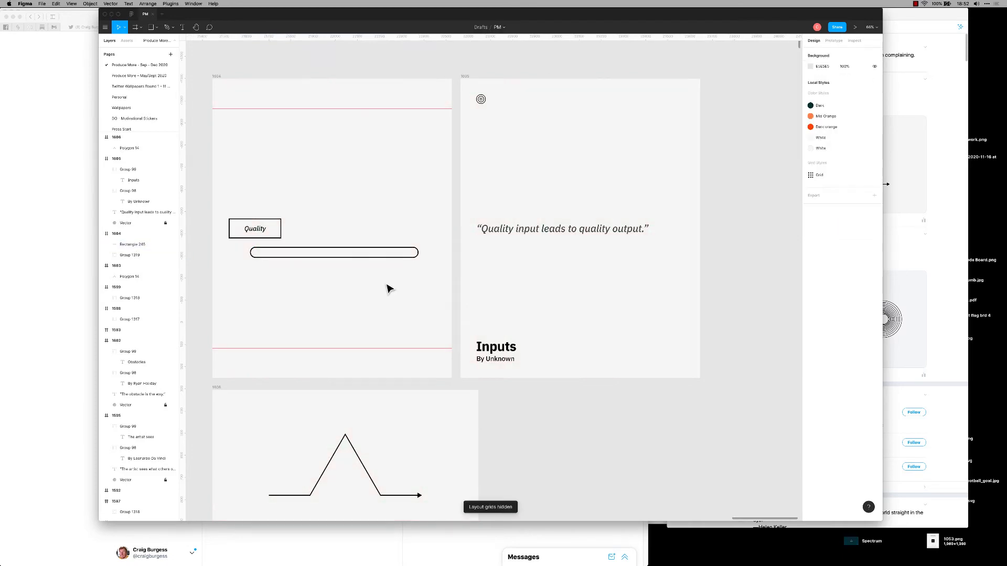
# Delete the Quality text from inside its box, keeping the outlined rectangle.
pyautogui.doubleClick(257, 231)
pyautogui.click(339, 222)
pyautogui.doubleClick(261, 231)
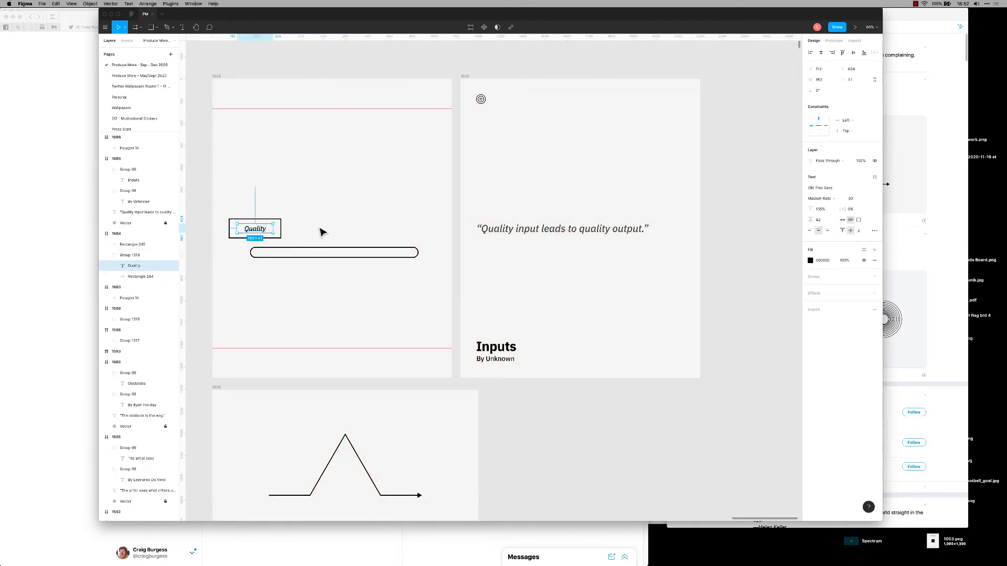
pyautogui.press('Delete')
# Resize the empty outlined box into a 90 by 90 square.
pyautogui.click(283, 233)
pyautogui.moveTo(281, 230); pyautogui.dragTo(248, 230)
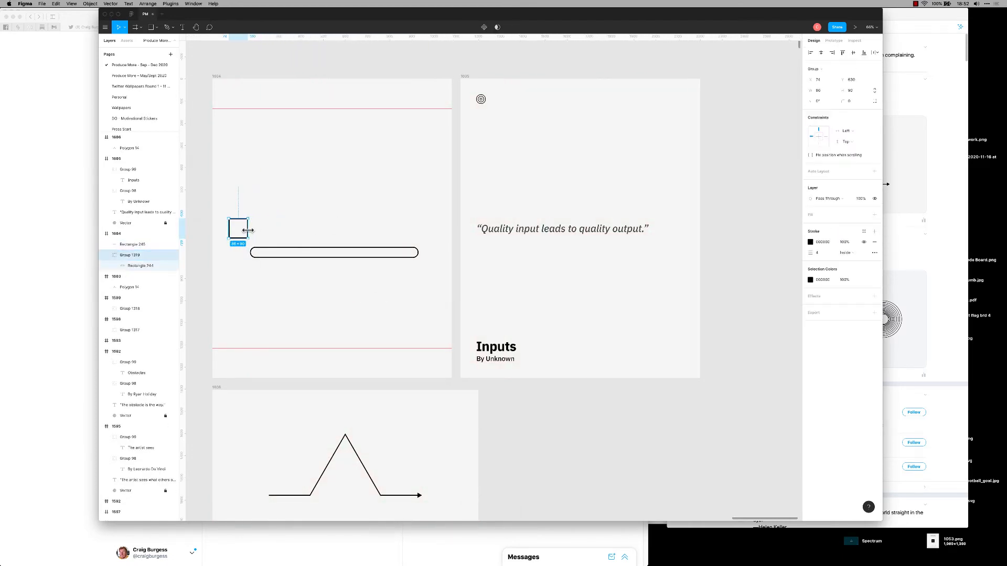
pyautogui.click(827, 93)
pyautogui.write('90')
pyautogui.press('Tab')
pyautogui.press('Return')
# Scale the square down to about 34 by 34 and stand it on the rounded bar near its left end.
pyautogui.click(266, 221)
pyautogui.click(248, 228)
pyautogui.moveTo(249, 218); pyautogui.dragTo(268, 249)
pyautogui.click(274, 224)
# Replace the small square's stroke with a solid 000000 fill.
pyautogui.click(874, 242)
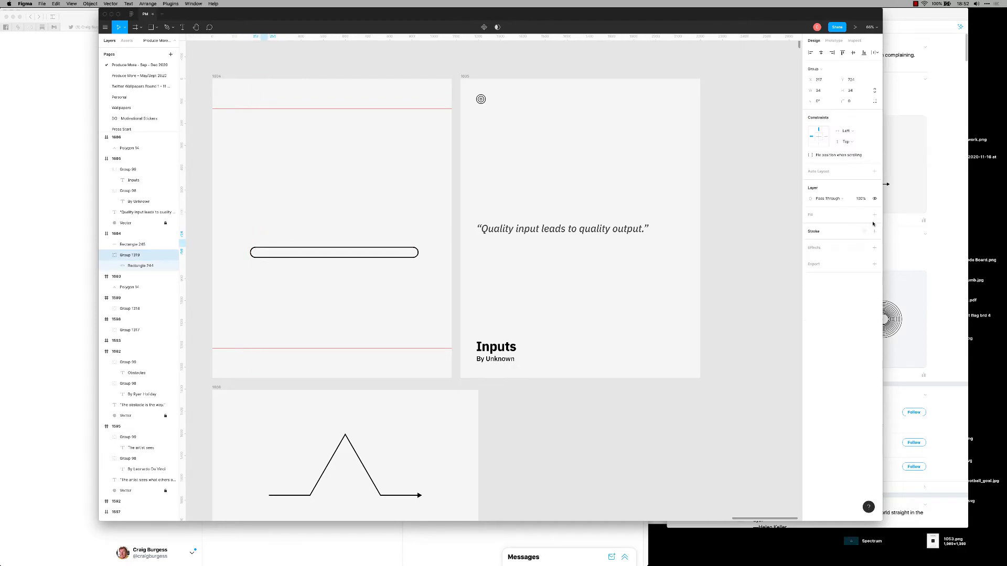
pyautogui.click(874, 215)
pyautogui.click(823, 226)
pyautogui.write('000000')
pyautogui.press('Return')
pyautogui.click(353, 221)
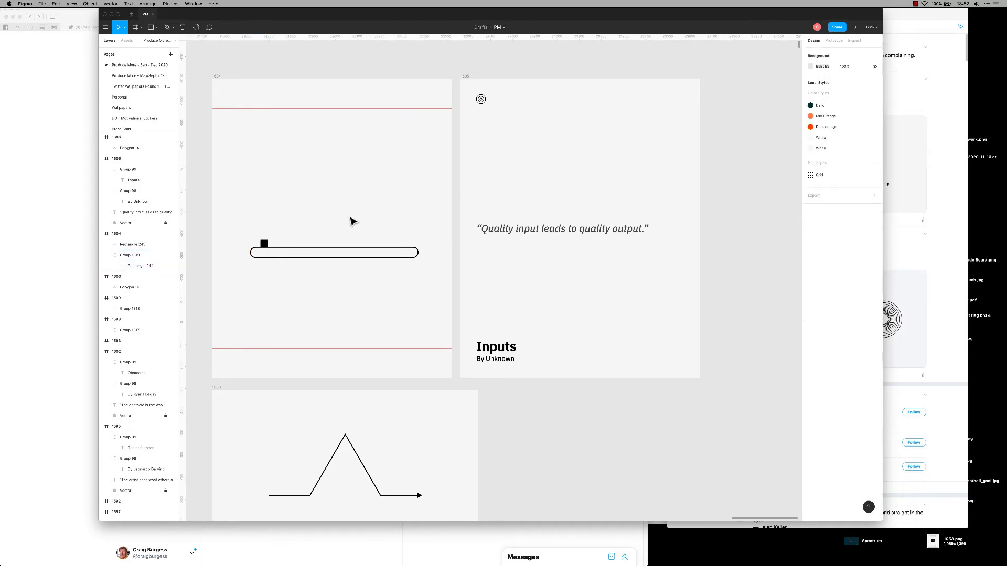
# Copy the small square and reshape it into a tall block about 86 by 297 on the bar, centred horizontally in the frame.
pyautogui.moveTo(264, 244); pyautogui.dragTo(353, 221)
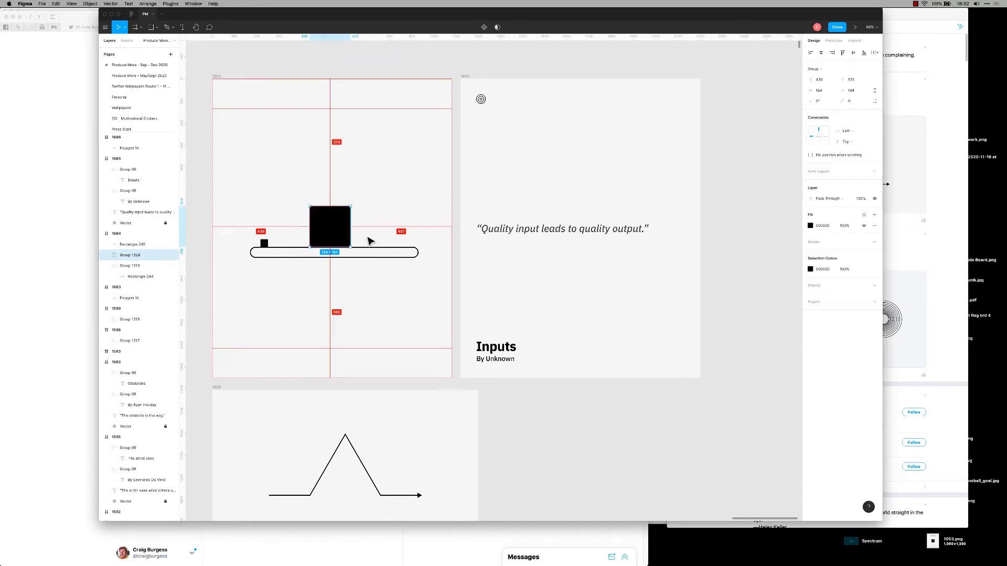
pyautogui.click(402, 228)
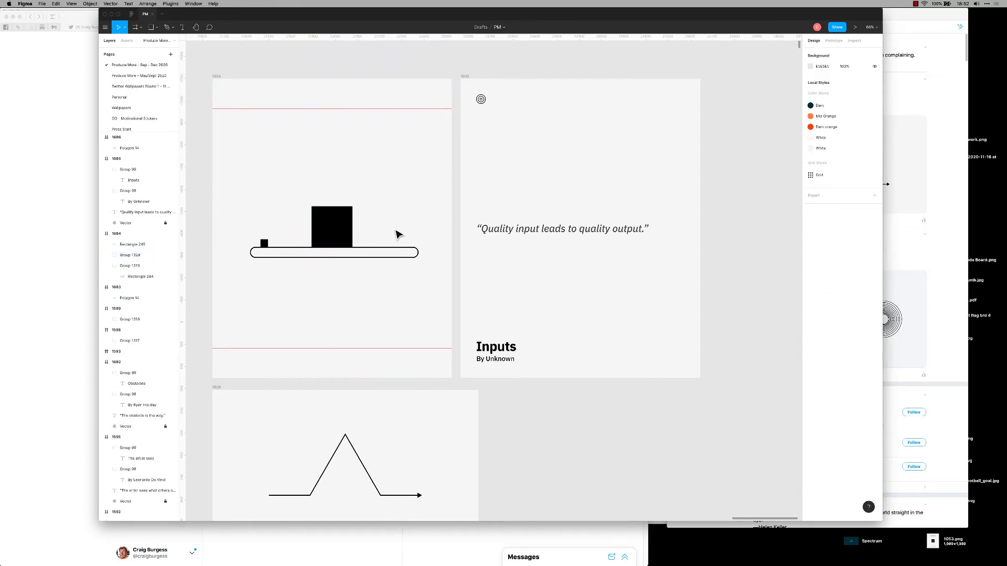
pyautogui.click(348, 220)
pyautogui.moveTo(352, 226); pyautogui.dragTo(320, 181)
pyautogui.press('alt')
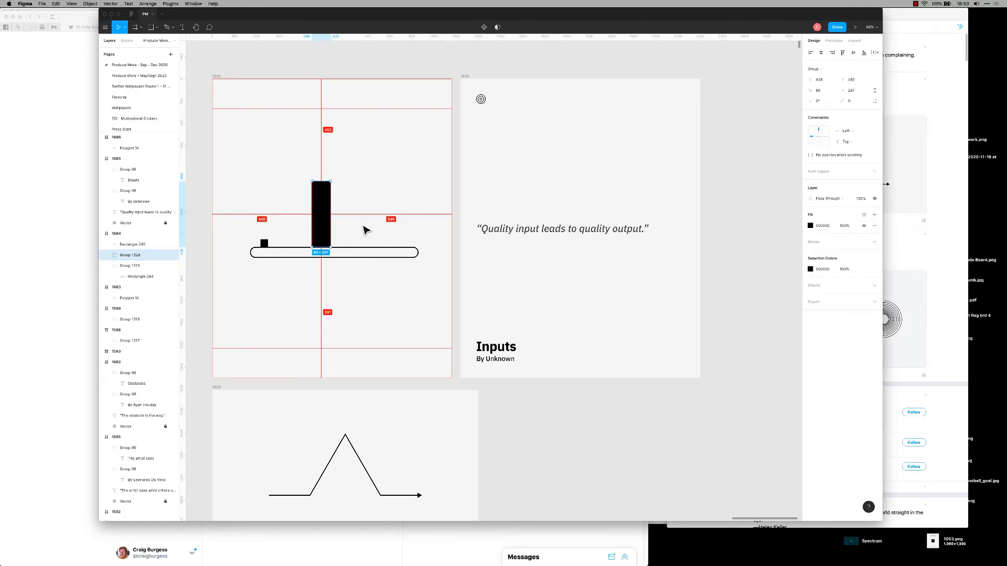
pyautogui.hotkey('alt', 'h')
pyautogui.click(375, 237)
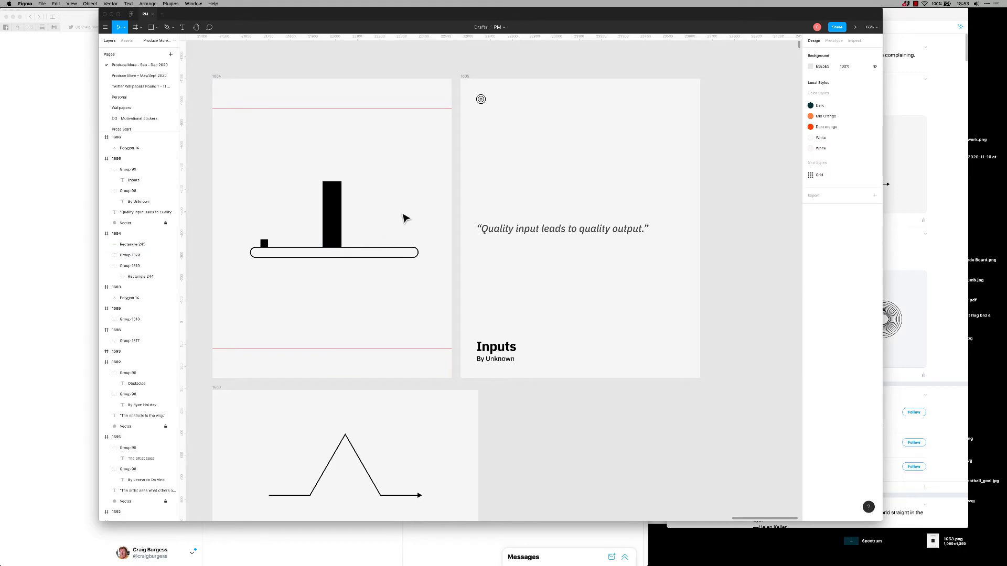
pyautogui.click(382, 253)
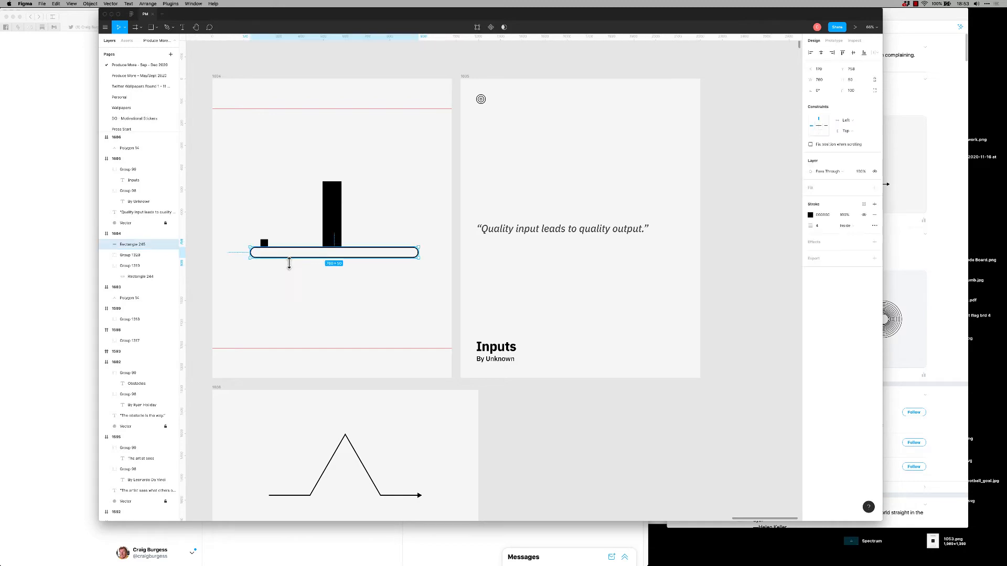
pyautogui.press('o')
pyautogui.moveTo(255, 251); pyautogui.dragTo(261, 254)
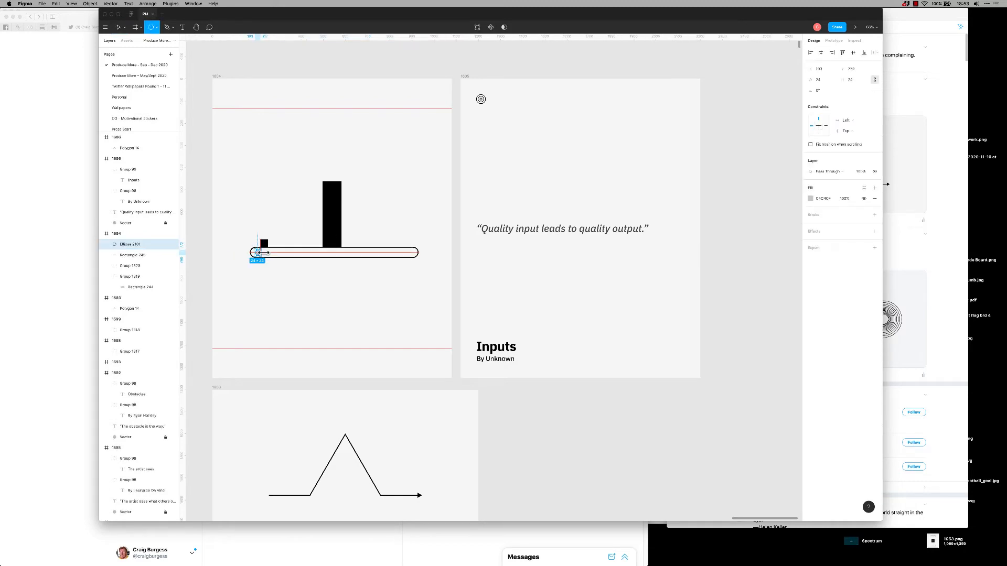
pyautogui.press('BackSpace')
# Duplicate the small black square and place the copy on the bar to the right of the tall block.
pyautogui.click(264, 244)
pyautogui.press('super+d')
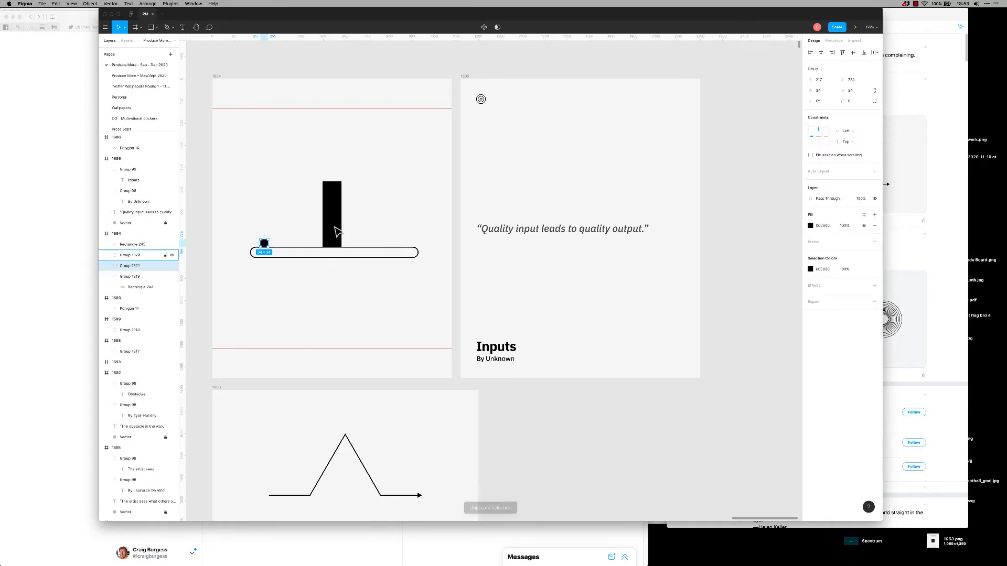
pyautogui.moveTo(265, 246); pyautogui.dragTo(377, 245)
pyautogui.press('Escape')
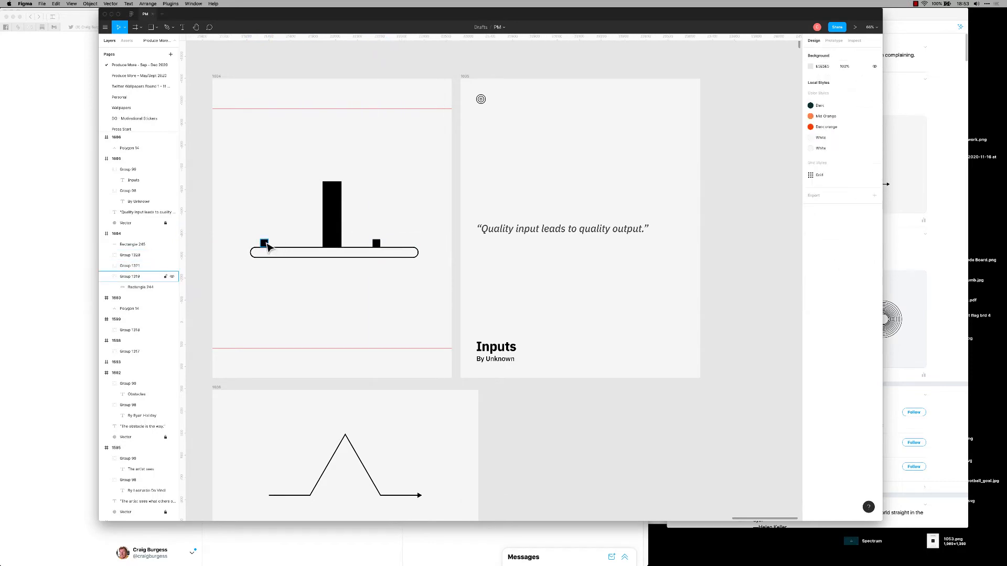
# Move the left small square closer to the tall block, then group both small squares and centre them horizontally in the frame.
pyautogui.moveTo(266, 243); pyautogui.dragTo(297, 243)
pyautogui.keyDown('shift'); pyautogui.click(376, 244); pyautogui.keyUp('shift')
pyautogui.press('super+g')
pyautogui.hotkey('alt', 'h')
pyautogui.click(370, 338)
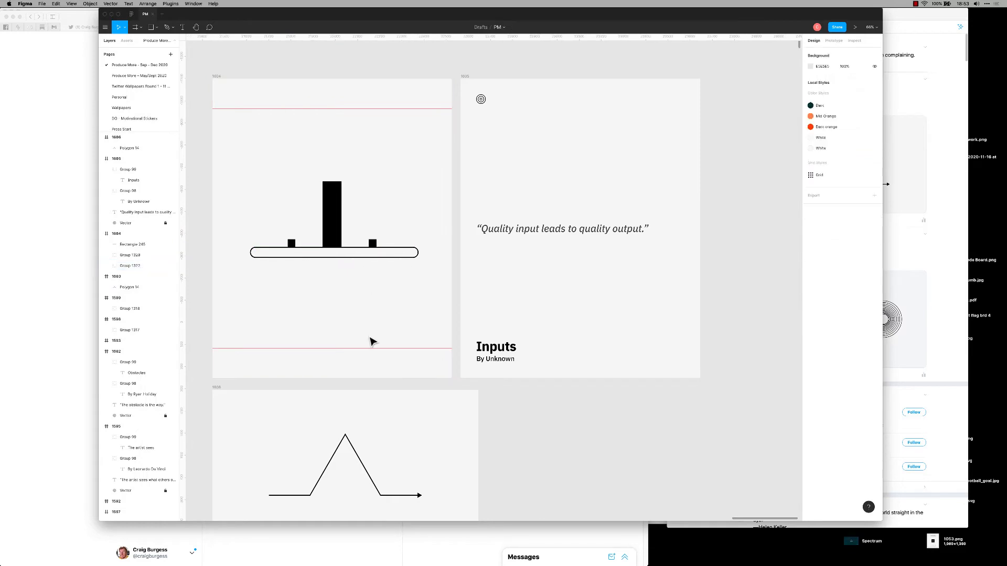
# Replace the tall block's black fill with a black outline.
pyautogui.click(333, 215)
pyautogui.click(874, 227)
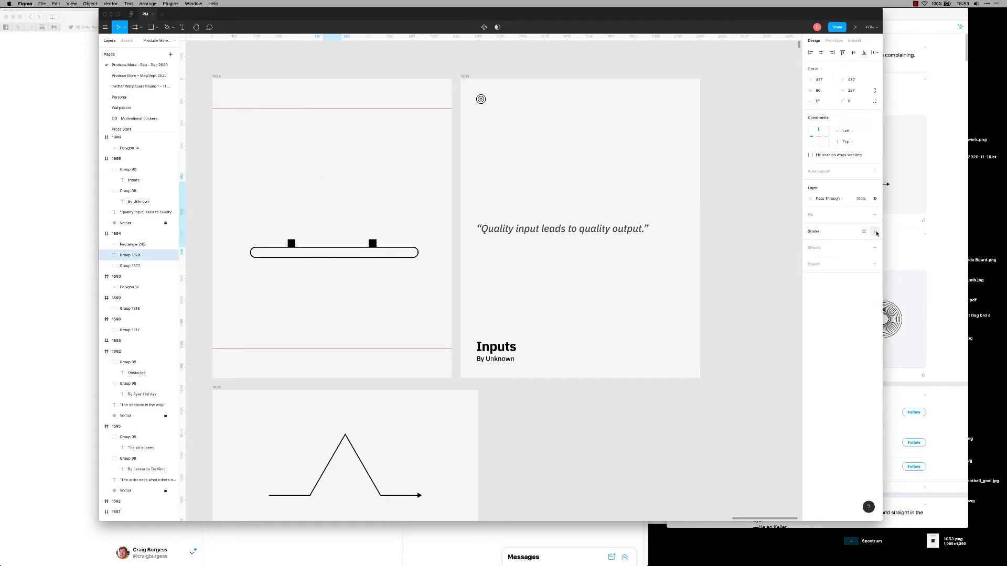
pyautogui.click(874, 231)
pyautogui.press('Tab')
pyautogui.click(347, 312)
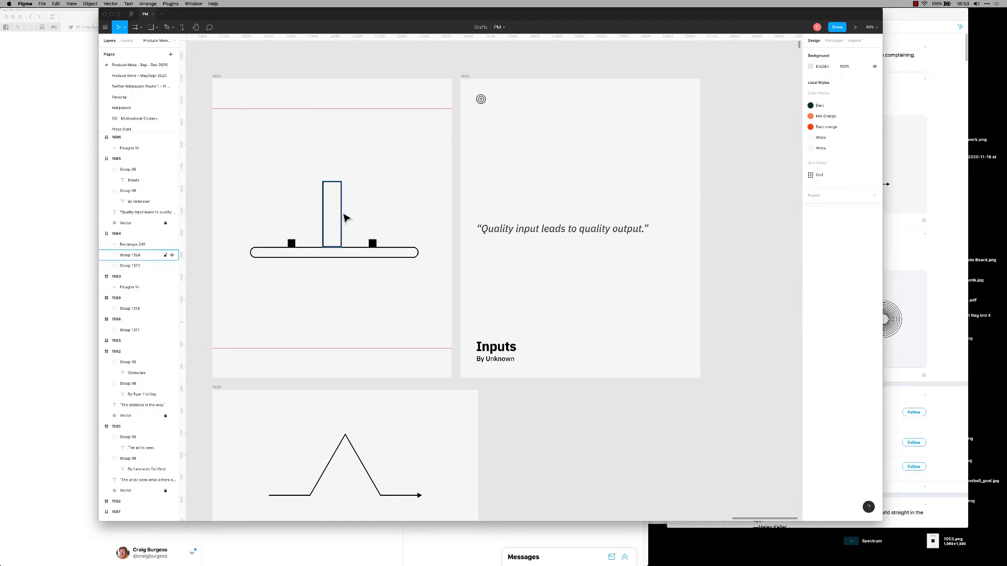
pyautogui.click(341, 216)
pyautogui.click(422, 203)
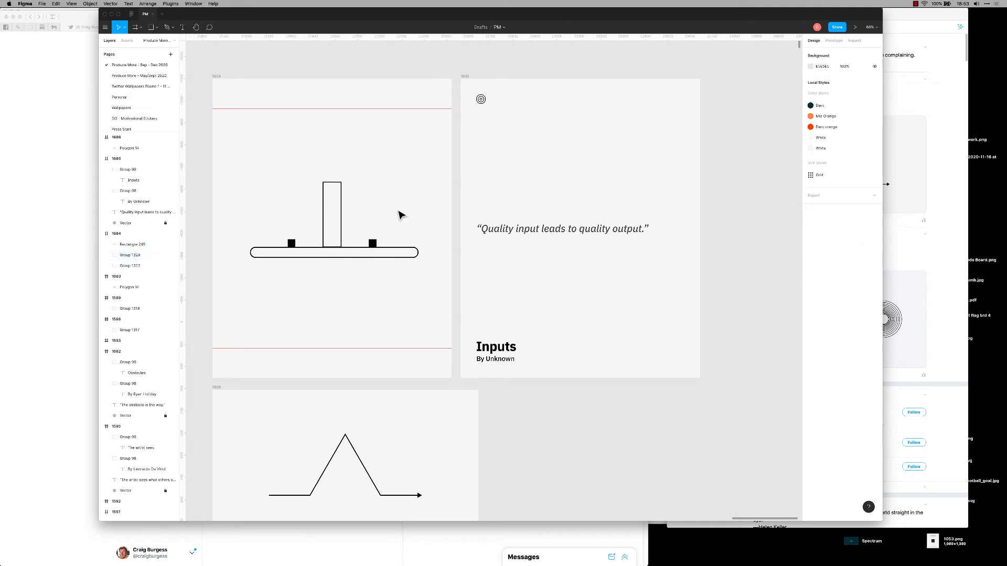
# Draw a short horizontal line with the Pen tool inside the tall block, near its upper end.
pyautogui.scroll(10, 401, 215)
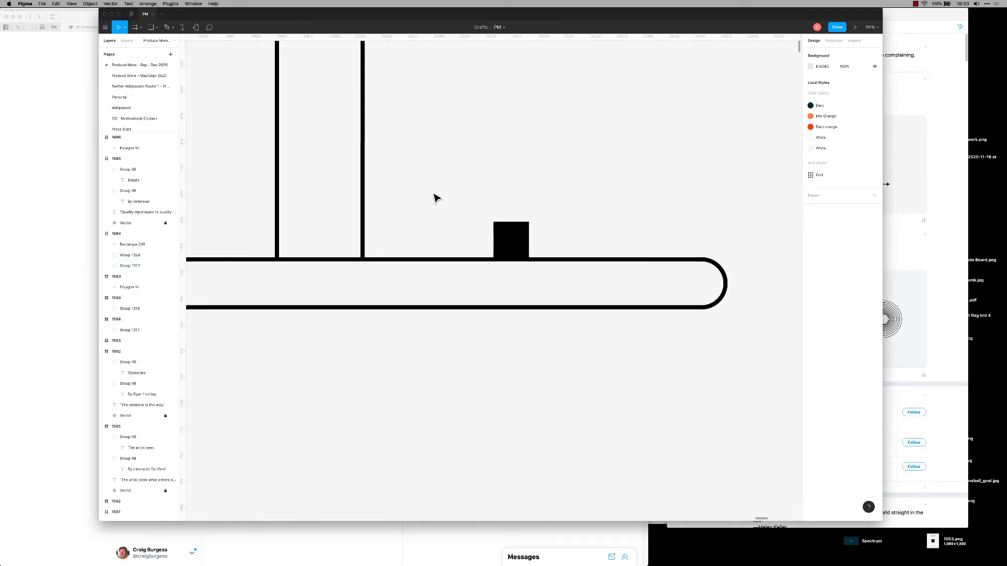
pyautogui.hotkey('shift', '0')
pyautogui.scroll(-3, 538, 189)
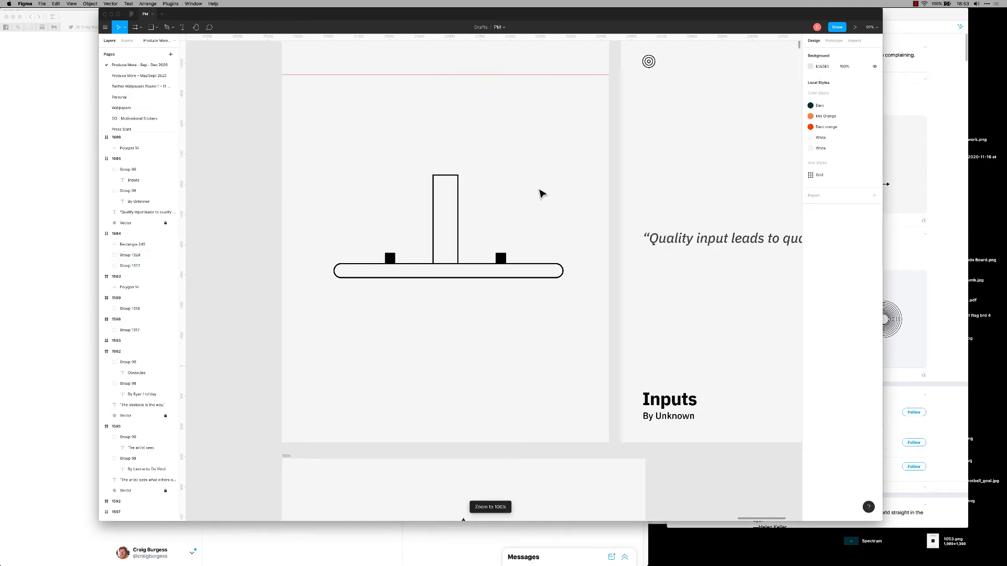
pyautogui.scroll(2, 518, 207)
pyautogui.press('p')
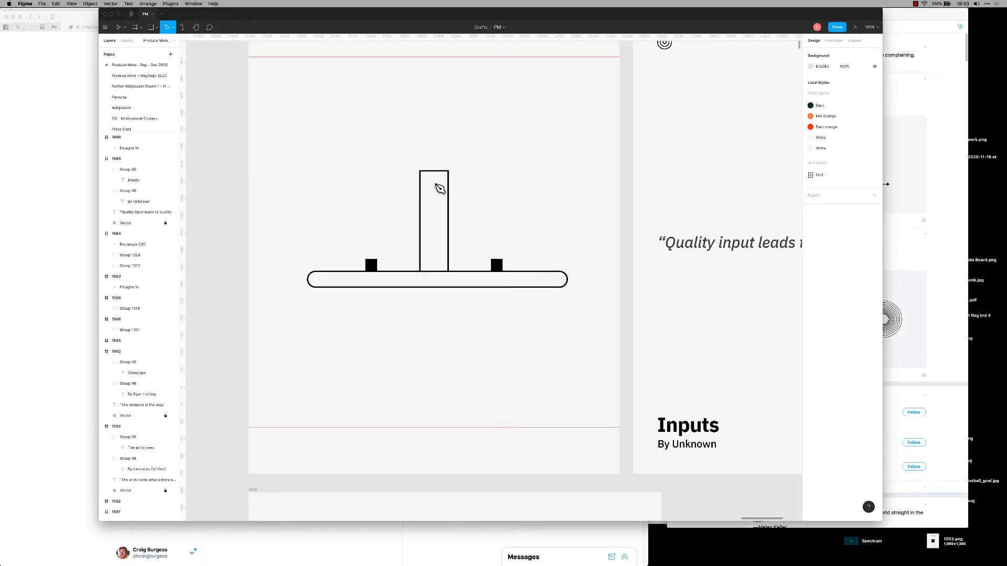
pyautogui.click(431, 183)
pyautogui.click(443, 183)
pyautogui.press('Escape')
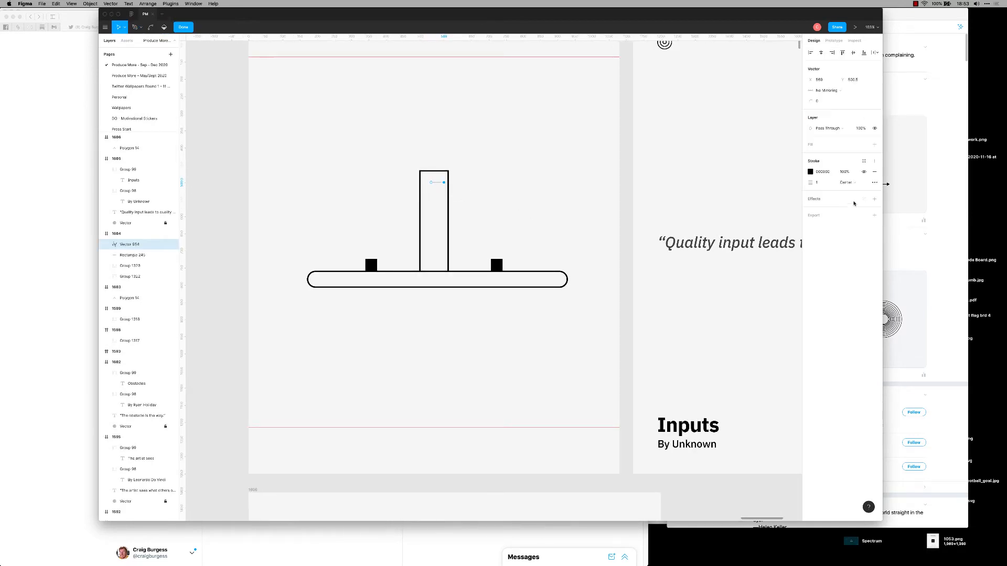
# Set the short line's stroke width to 4 and add a solid triangular arrowhead to its right end.
pyautogui.write('4')
pyautogui.press('Return')
pyautogui.click(874, 182)
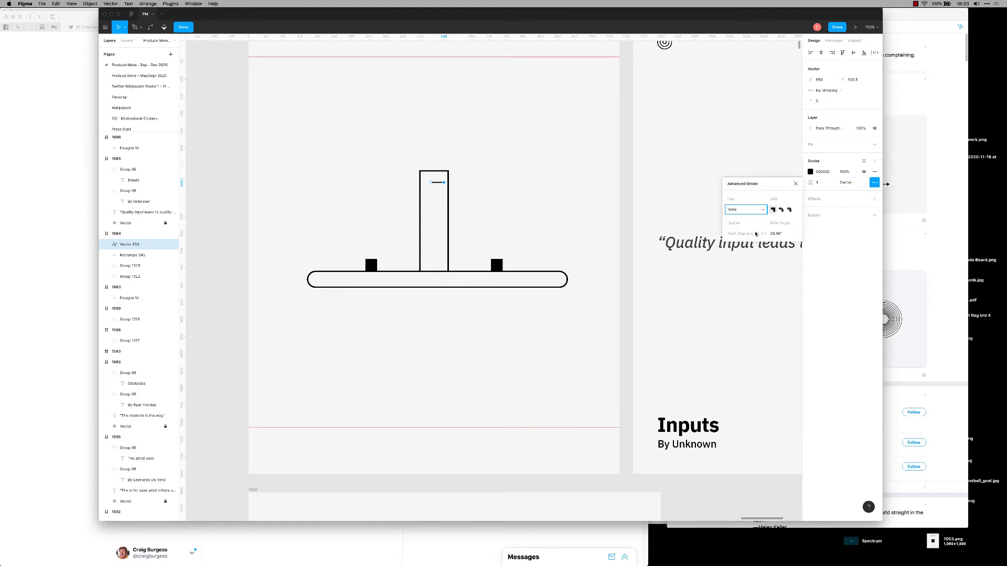
pyautogui.click(745, 209)
pyautogui.click(745, 241)
pyautogui.press('Escape')
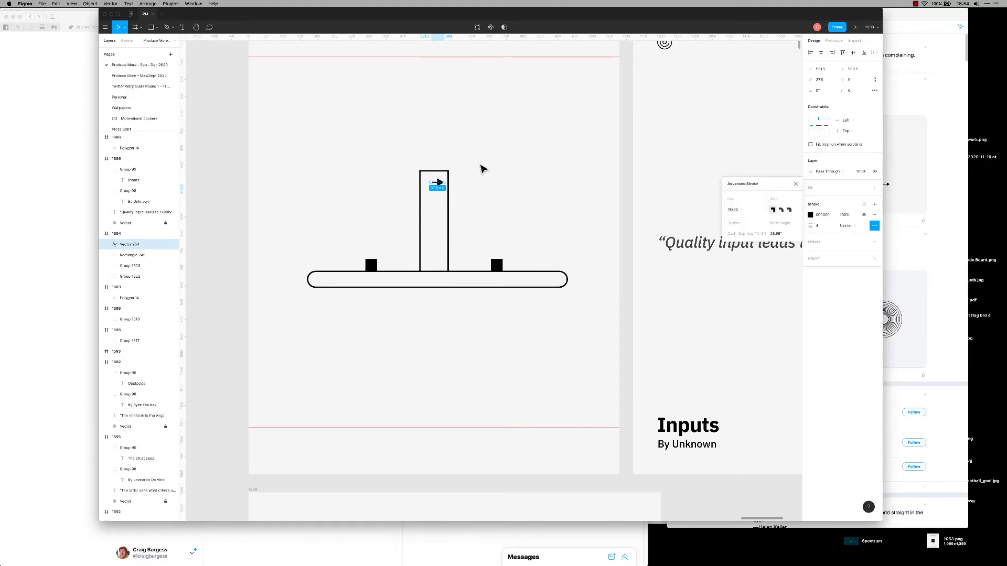
# Lengthen the arrow's tail leftwards to nearly span the tall block, and nudge the arrow up towards the block's upper edge.
pyautogui.keyDown('ctrl'); pyautogui.scroll(5, 482, 169); pyautogui.keyUp('ctrl')
pyautogui.moveTo(397, 189); pyautogui.dragTo(380, 189)
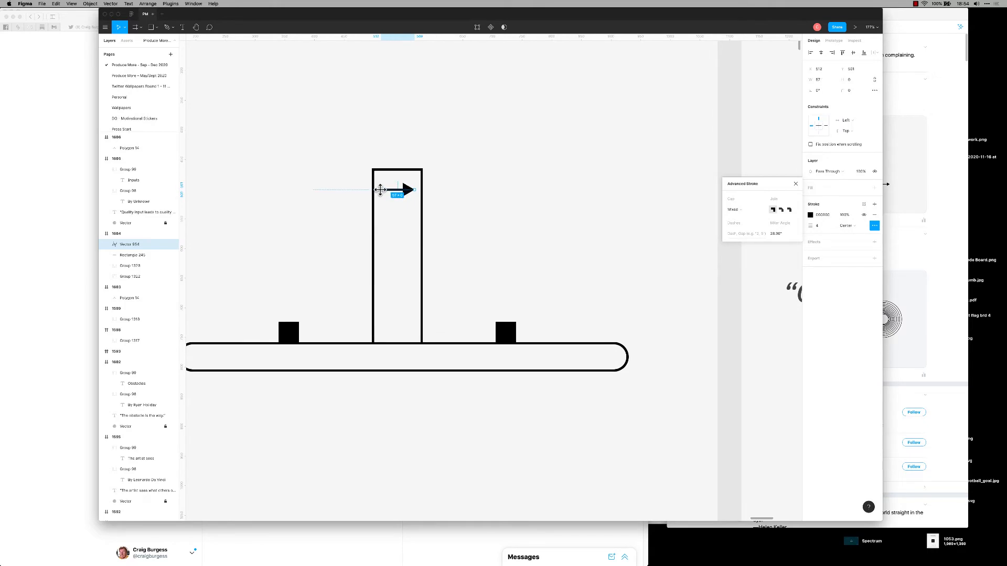
pyautogui.click(487, 193)
pyautogui.click(408, 190)
pyautogui.press('alt')
pyautogui.click(483, 195)
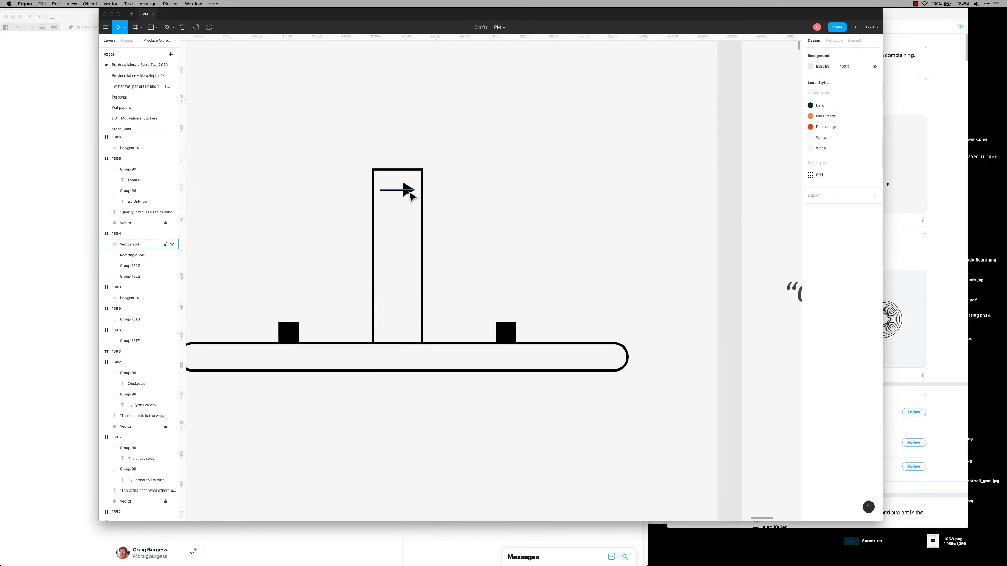
pyautogui.click(411, 191)
pyautogui.press('Right')
pyautogui.hotkey('shift', 'Up')
pyautogui.hotkey('shift', 'Up')
# Add two copies of the arrow below the first, spaced evenly about 40 px apart inside the tall block.
pyautogui.press('super+d')
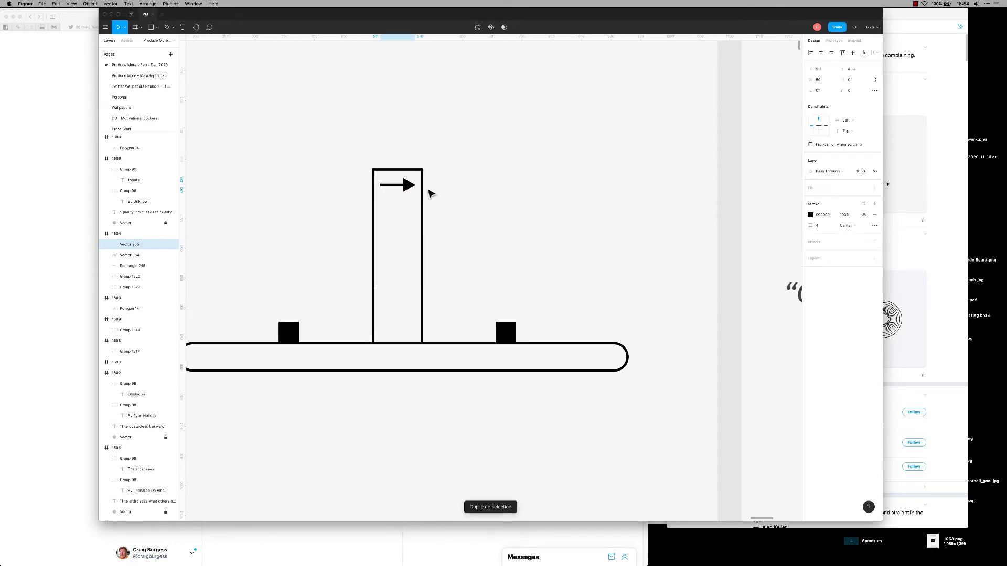
pyautogui.hotkey('shift', 'Down')
pyautogui.hotkey('shift', 'Down')
pyautogui.press('super+d')
pyautogui.press('super+d')
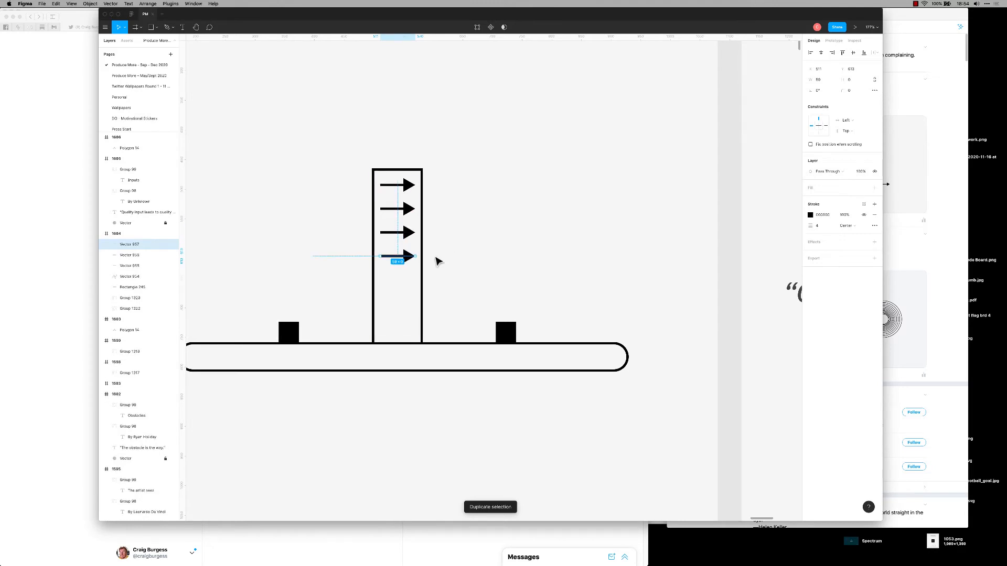
pyautogui.press('super+z')
# Group the three stacked arrows and scale the group down slightly.
pyautogui.keyDown('shift'); pyautogui.click(405, 209); pyautogui.keyUp('shift')
pyautogui.keyDown('shift'); pyautogui.click(405, 186); pyautogui.keyUp('shift')
pyautogui.press('super+g')
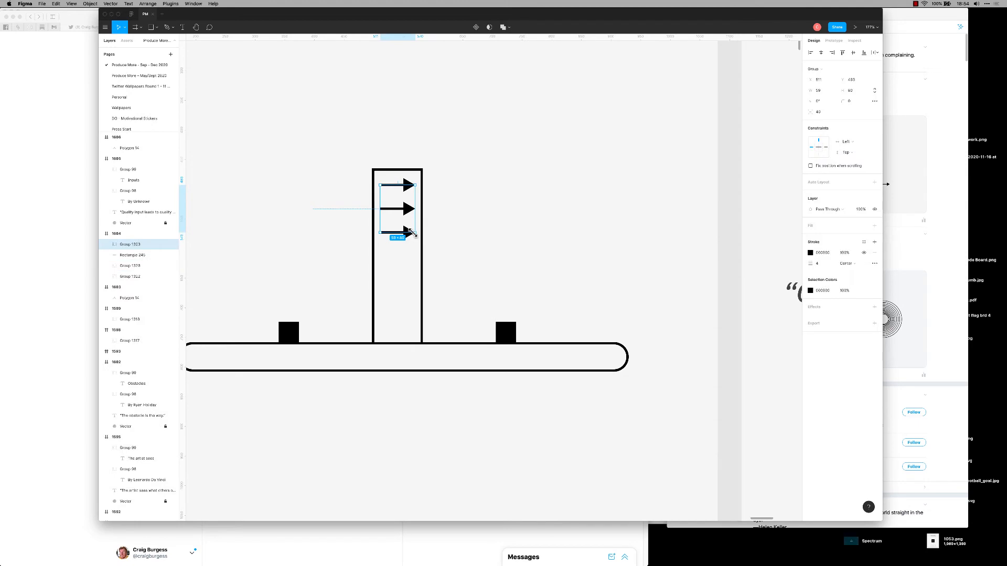
pyautogui.moveTo(413, 232); pyautogui.dragTo(407, 226)
# Centre the arrow group horizontally and vertically within the tall block.
pyautogui.hotkey('alt', 'v')
pyautogui.hotkey('alt', 'h')
pyautogui.click(456, 249)
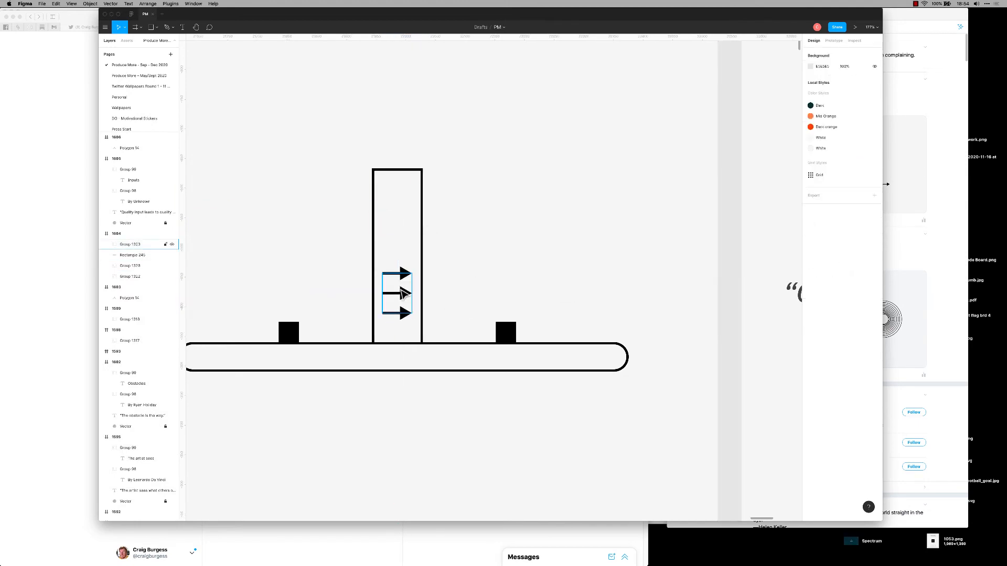
pyautogui.click(405, 294)
pyautogui.hotkey('alt', 'v')
pyautogui.click(516, 230)
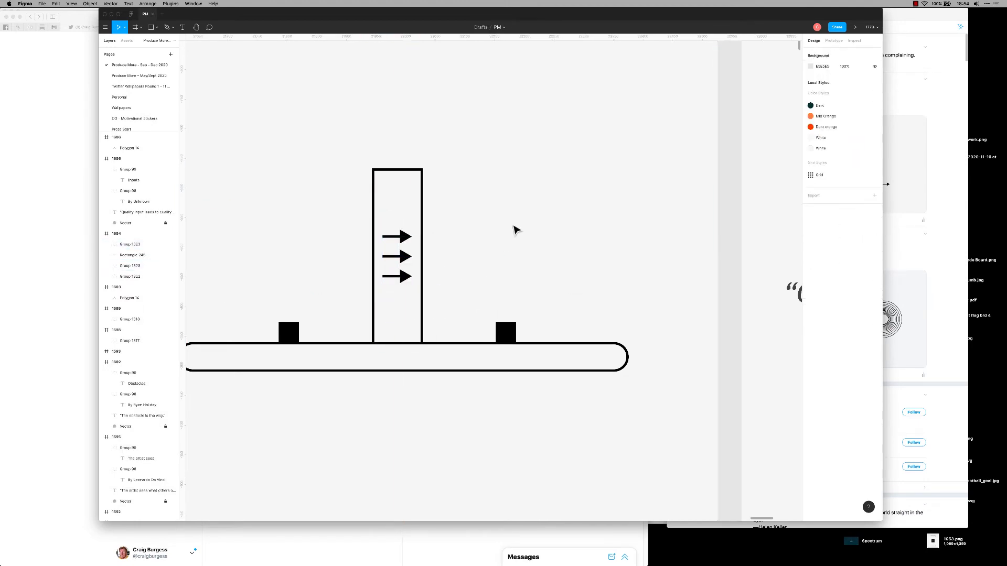
# Delete the long rounded bar beneath the tall block and the small squares.
pyautogui.scroll(-5, 516, 231)
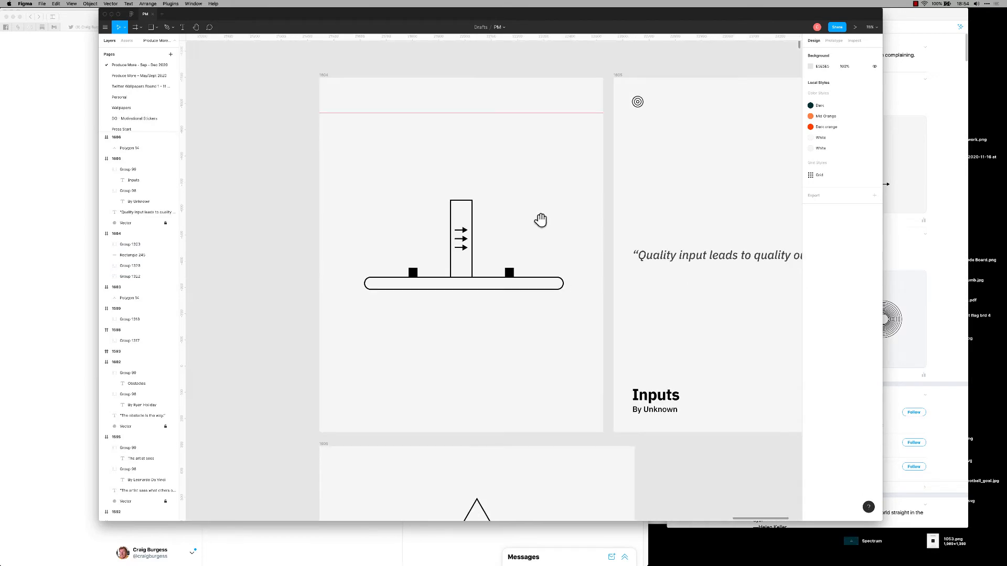
pyautogui.moveTo(540, 220); pyautogui.dragTo(502, 247)
pyautogui.scroll(2, 500, 260)
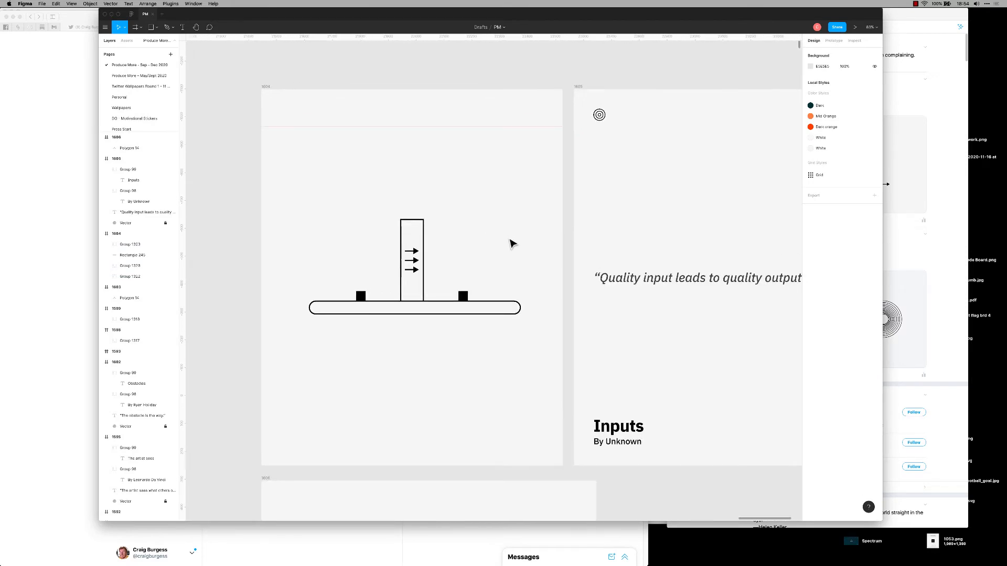
pyautogui.click(445, 308)
pyautogui.press('Delete')
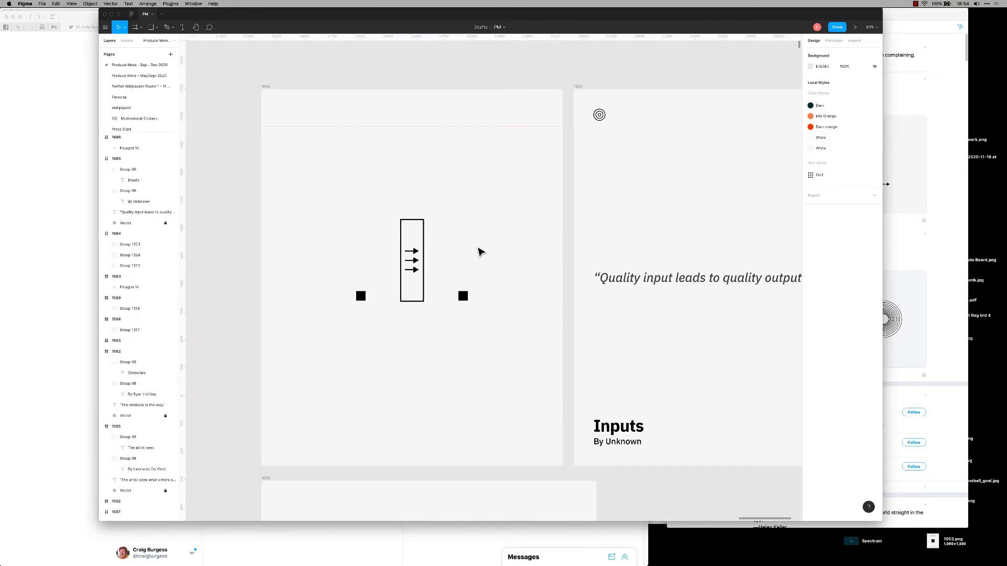
# Undo the long rounded bar's deletion and centre the whole illustration horizontally and vertically in its frame.
pyautogui.press('super+z')
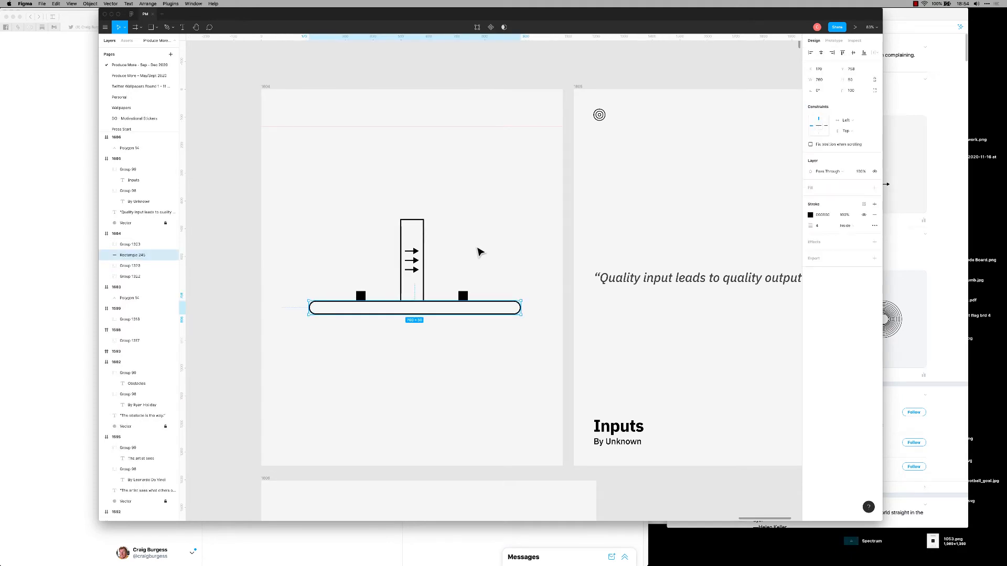
pyautogui.click(491, 246)
pyautogui.moveTo(297, 193)
pyautogui.mouseDown()
pyautogui.moveTo(438, 333)
pyautogui.moveTo(522, 351)
pyautogui.mouseUp()
pyautogui.press('super+g')
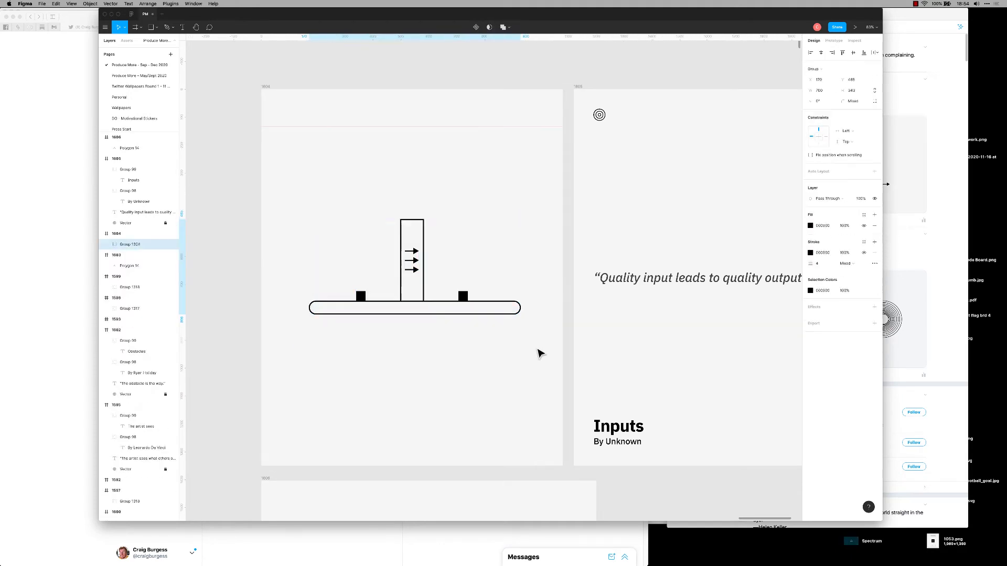
pyautogui.hotkey('alt', 'h')
pyautogui.hotkey('alt', 'v')
pyautogui.click(472, 369)
pyautogui.press('super+z')
pyautogui.press('super+shift+g')
pyautogui.click(494, 352)
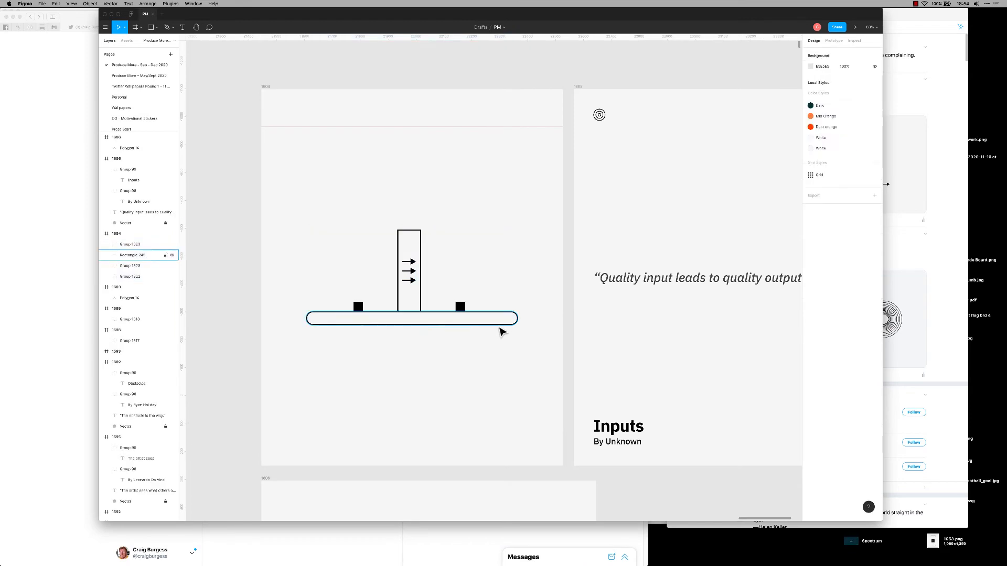
# Shorten the long rounded bar to about 560 px and centre it horizontally in the frame.
pyautogui.click(507, 323)
pyautogui.moveTo(516, 320); pyautogui.dragTo(462, 319)
pyautogui.hotkey('alt', 'h')
pyautogui.click(484, 370)
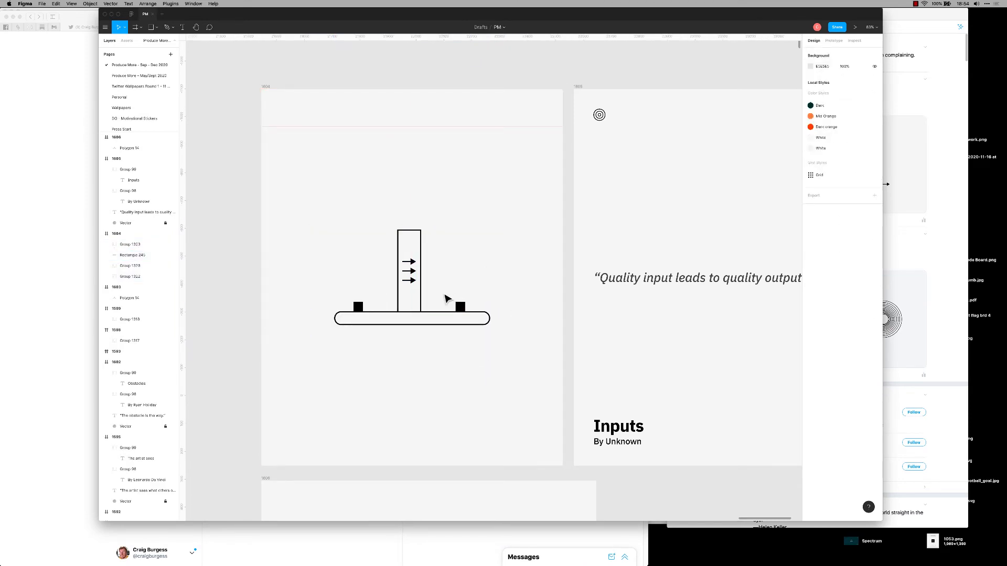
# Group the tall block with its arrows, and centre both this group and the pair of squares horizontally in the frame.
pyautogui.click(421, 292)
pyautogui.keyDown('shift'); pyautogui.click(405, 279); pyautogui.keyUp('shift')
pyautogui.press('super+g')
pyautogui.hotkey('alt', 'h')
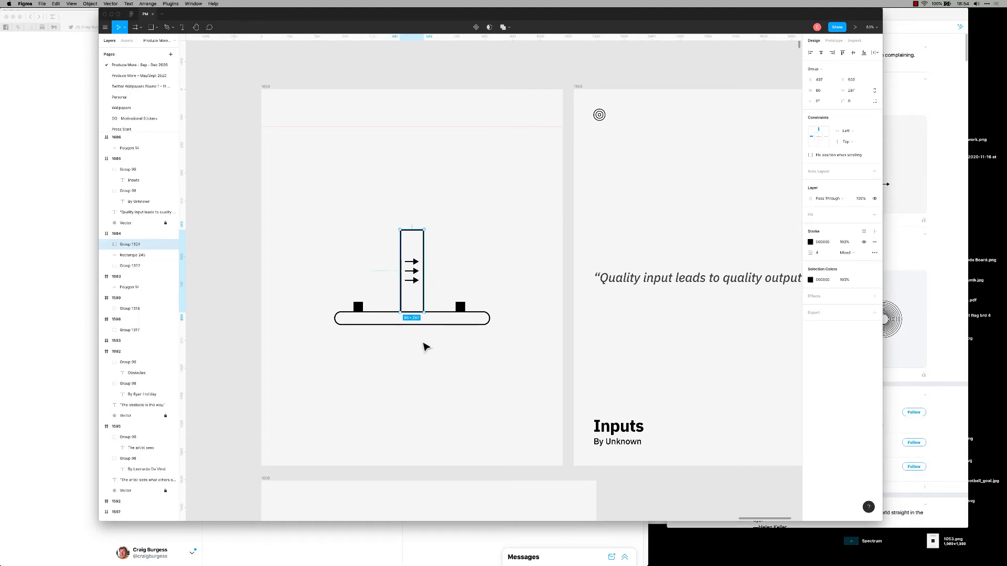
pyautogui.click(431, 362)
pyautogui.click(460, 307)
pyautogui.hotkey('alt', 'h')
pyautogui.click(485, 279)
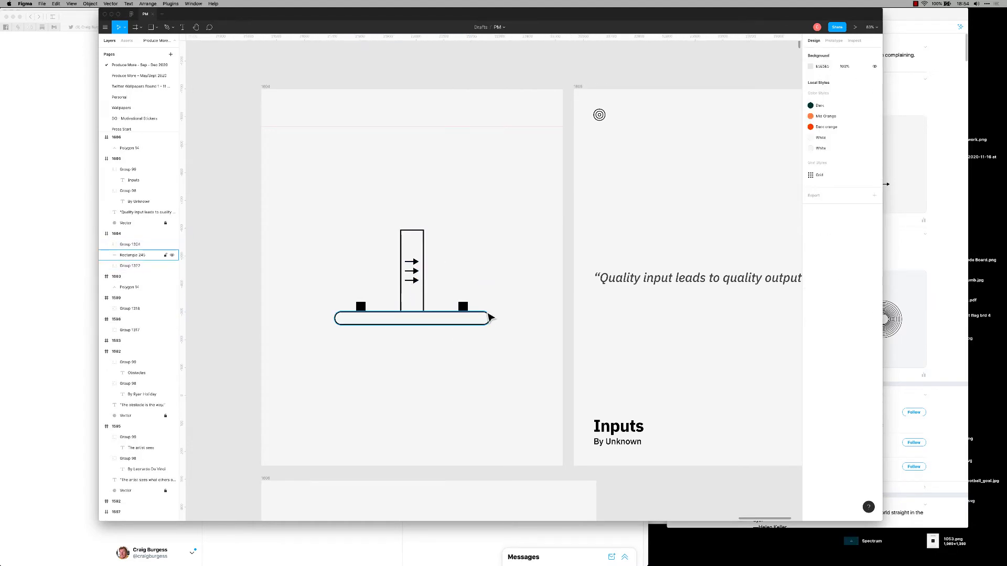
# Move the right-hand square 40 px closer to the tall block, and regroup both squares centred horizontally in the frame.
pyautogui.click(489, 318)
pyautogui.click(543, 270)
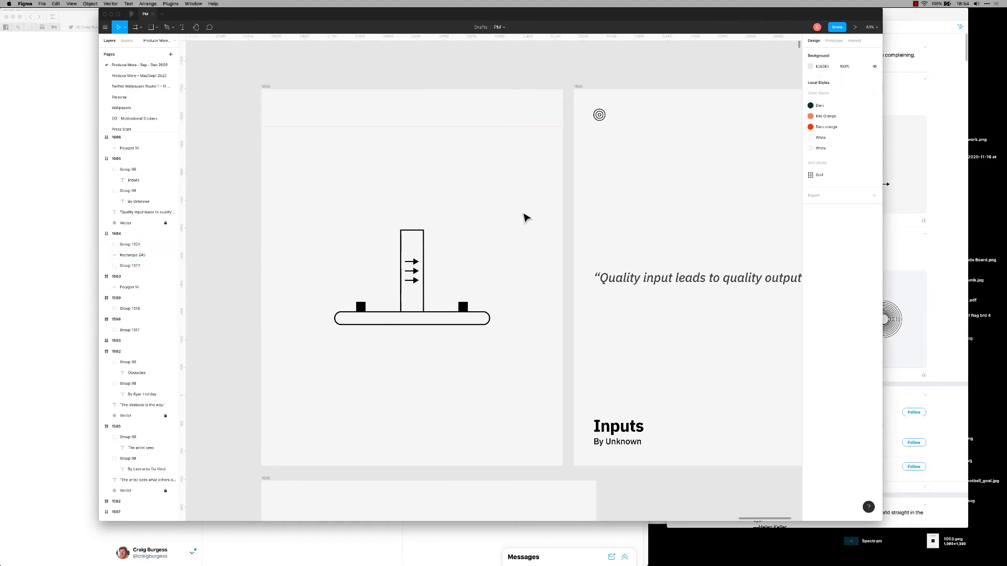
pyautogui.moveTo(526, 198); pyautogui.dragTo(297, 339)
pyautogui.click(489, 329)
pyautogui.click(462, 307)
pyautogui.click(464, 305)
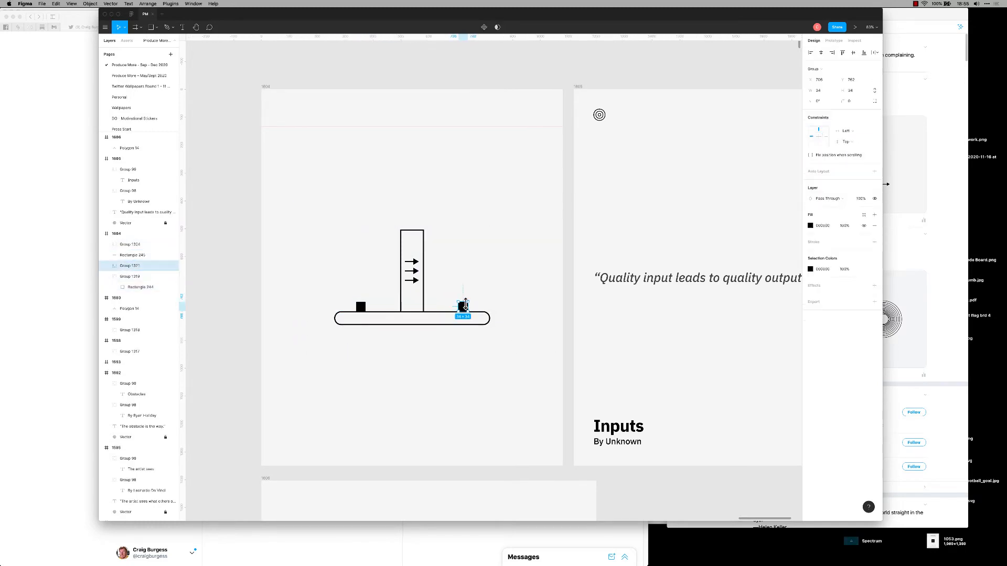
pyautogui.hotkey('shift', 'Left')
pyautogui.hotkey('shift', 'Left')
pyautogui.hotkey('shift', 'Left')
pyautogui.hotkey('shift', 'Left')
pyautogui.keyDown('shift'); pyautogui.click(359, 307); pyautogui.keyUp('shift')
pyautogui.press('super+g')
pyautogui.hotkey('alt', 'h')
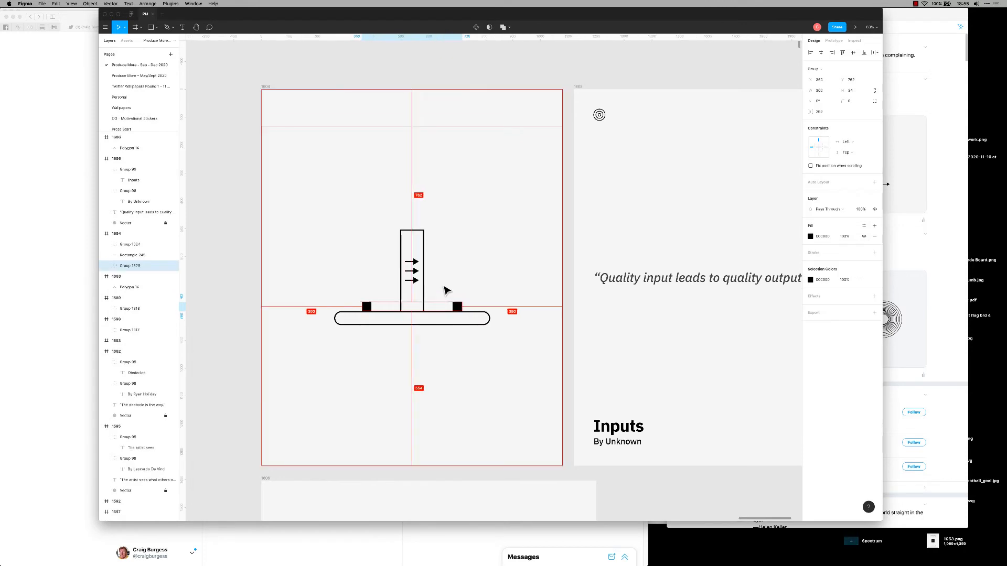
# Ungroup the squares, move the right-hand one 10 px further inward, and regroup the pair centred horizontally.
pyautogui.click(500, 259)
pyautogui.click(460, 305)
pyautogui.press('super+shift+g')
pyautogui.click(485, 277)
pyautogui.click(457, 305)
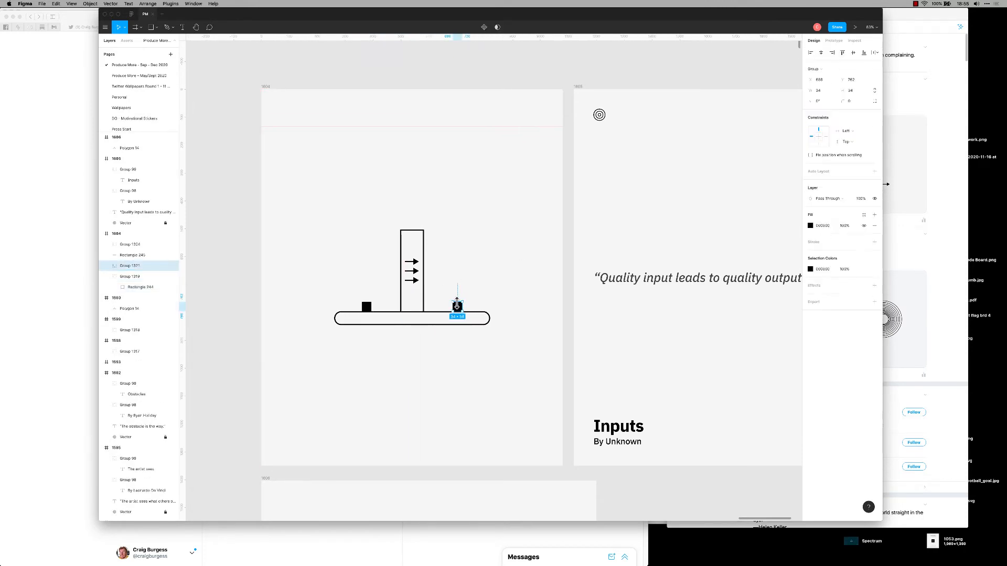
pyautogui.hotkey('shift', 'Left')
pyautogui.keyDown('shift'); pyautogui.click(367, 308); pyautogui.keyUp('shift')
pyautogui.press('super+g')
pyautogui.hotkey('alt', 'h')
pyautogui.click(498, 318)
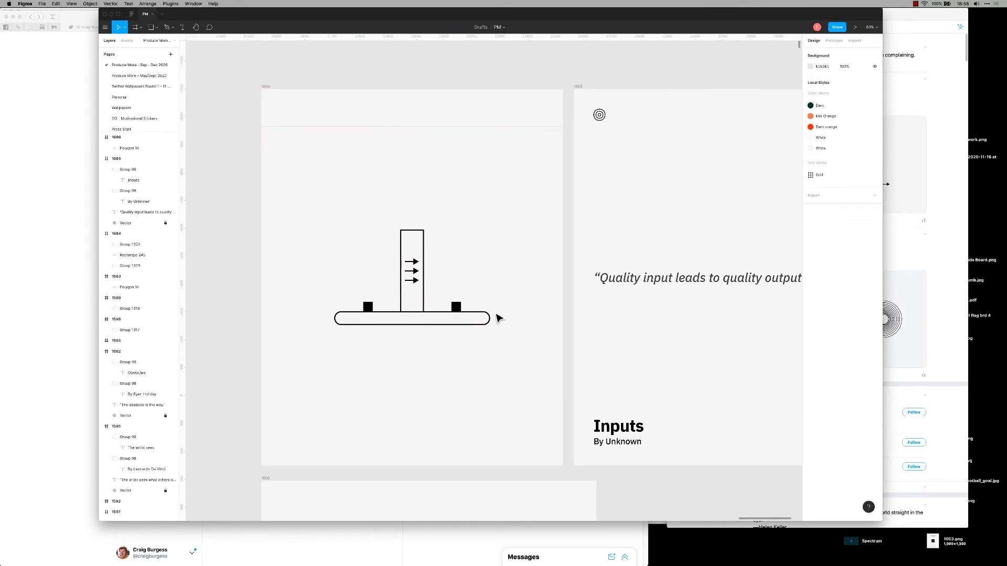
# Group the block, arrows, squares and rounded bar, and centre the group horizontally in the frame.
pyautogui.moveTo(529, 212); pyautogui.dragTo(316, 362)
pyautogui.press('super+g')
pyautogui.hotkey('alt', 'h')
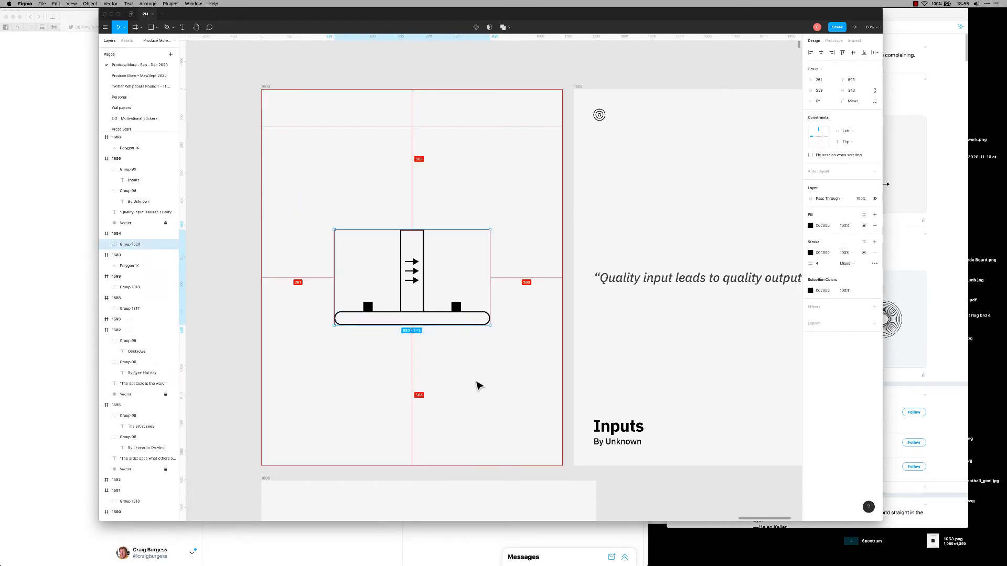
pyautogui.click(477, 384)
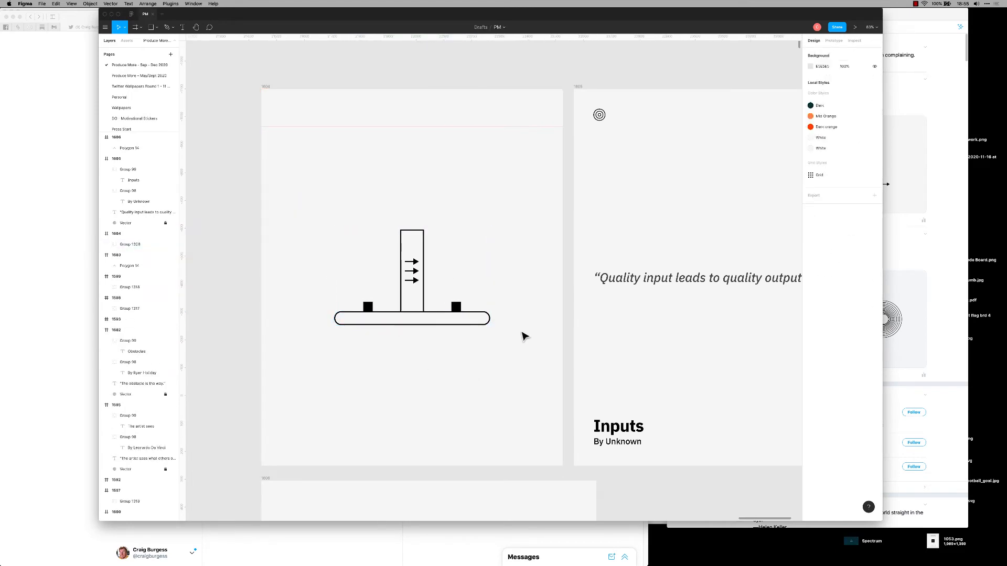
# Replace the triangle in the landscape frame below with a copy of the illustration, centred horizontally and vertically.
pyautogui.scroll(-4, 477, 359)
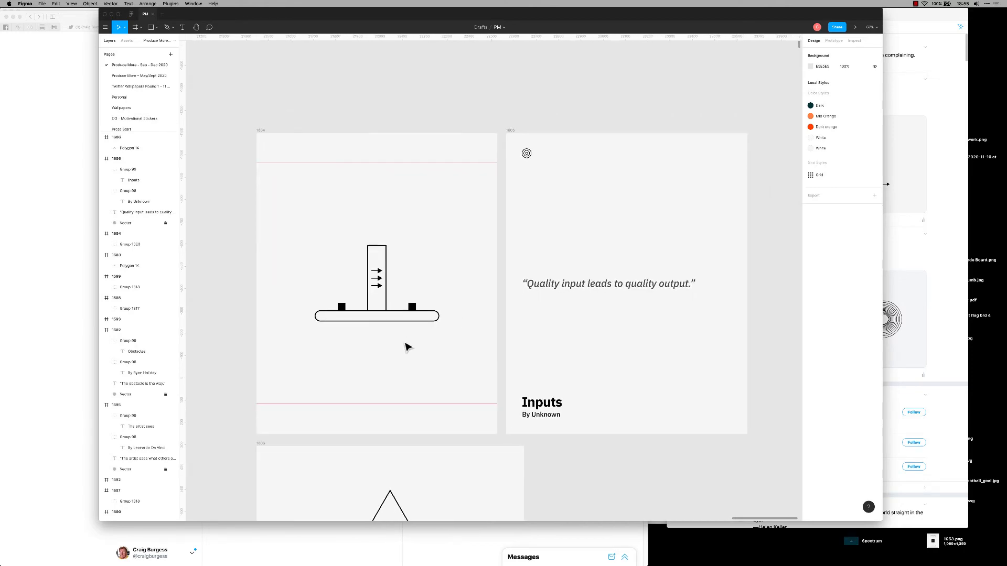
pyautogui.click(375, 287)
pyautogui.scroll(-5, 375, 289)
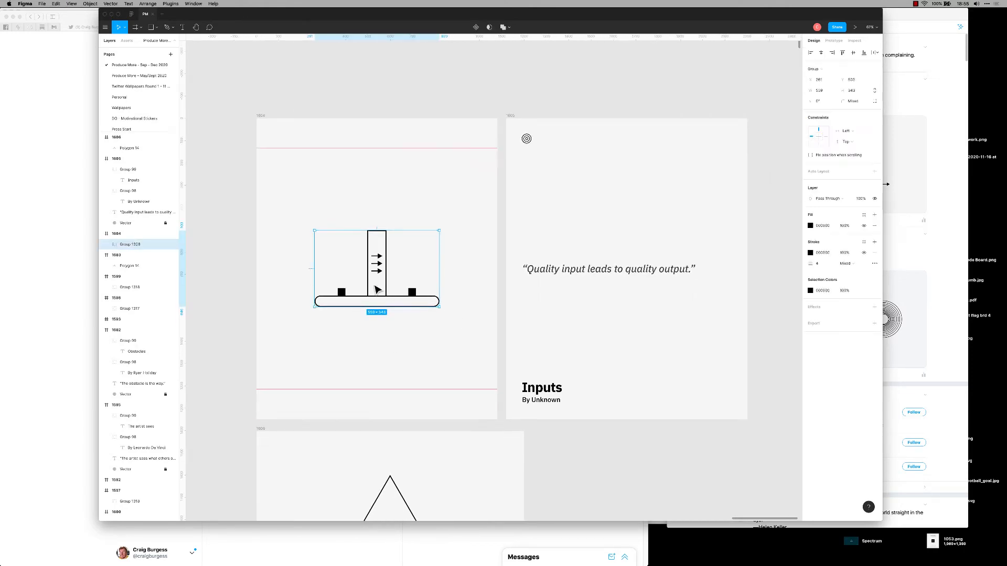
pyautogui.click(411, 388)
pyautogui.press('BackSpace')
pyautogui.click(261, 308)
pyautogui.press('super+v')
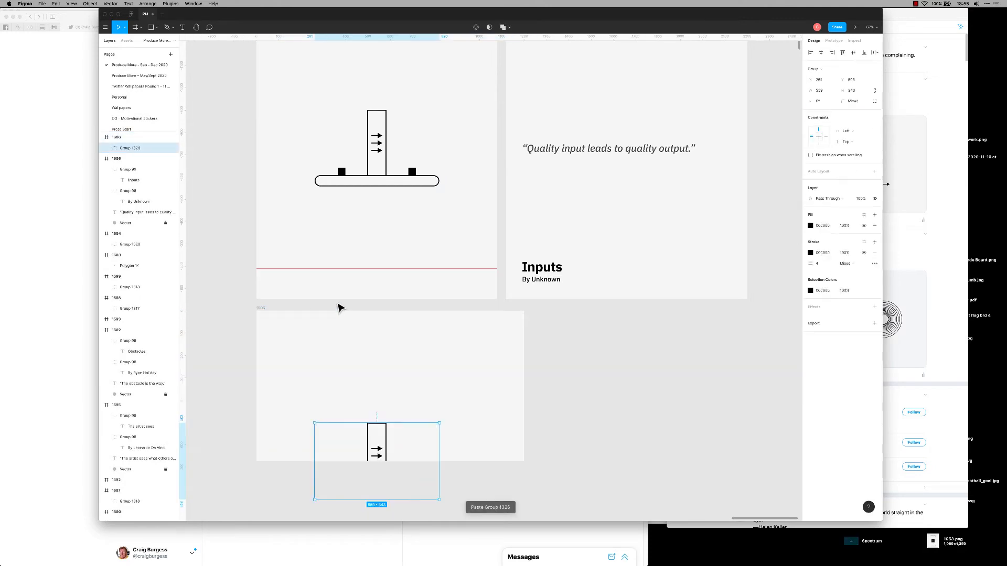
pyautogui.hotkey('alt', 'v')
pyautogui.hotkey('alt', 'h')
pyautogui.click(435, 339)
# Switch to Safari and check the reply containing the quote in the Twitter thread, then return to Figma.
pyautogui.press('super+Tab')
pyautogui.press('super+Tab')
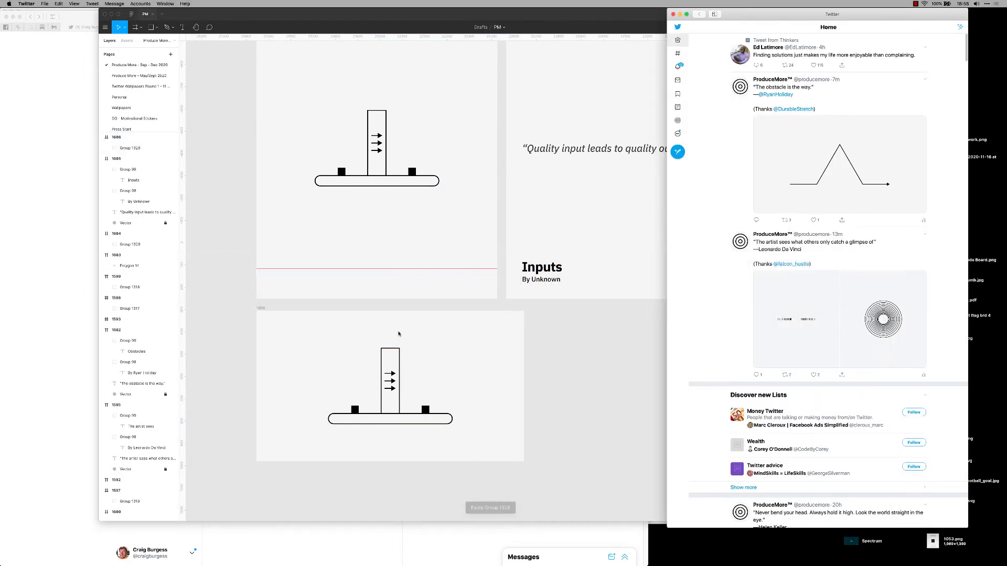
pyautogui.press('super+Tab')
pyautogui.press('super+Tab')
pyautogui.press('super+Tab')
pyautogui.click(279, 285)
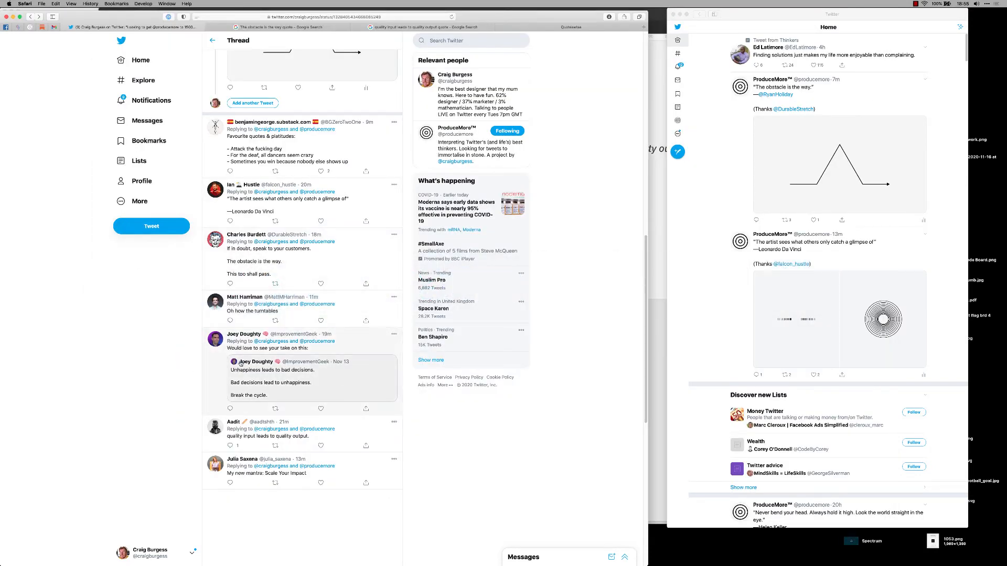
pyautogui.click(352, 433)
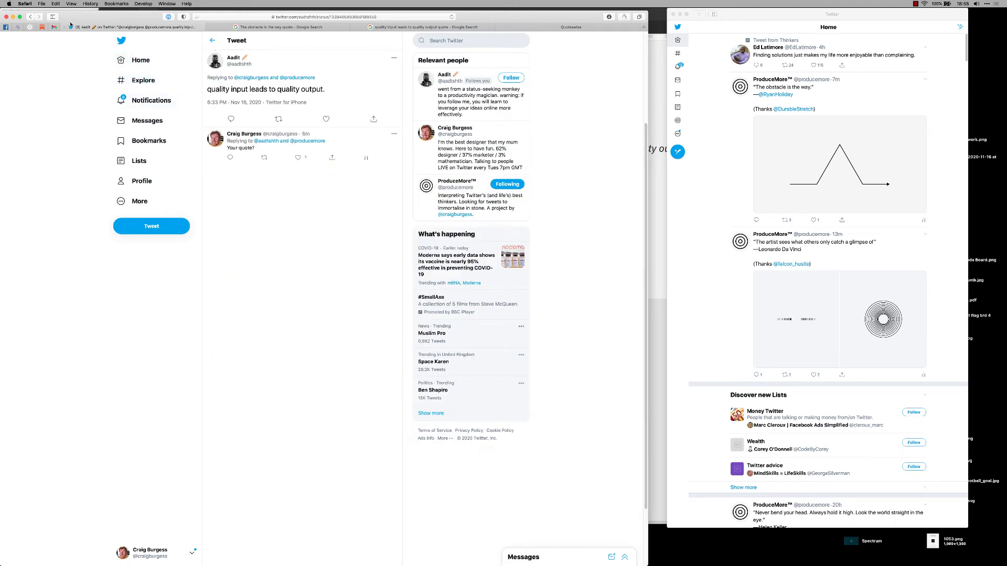
pyautogui.click(30, 18)
pyautogui.click(654, 326)
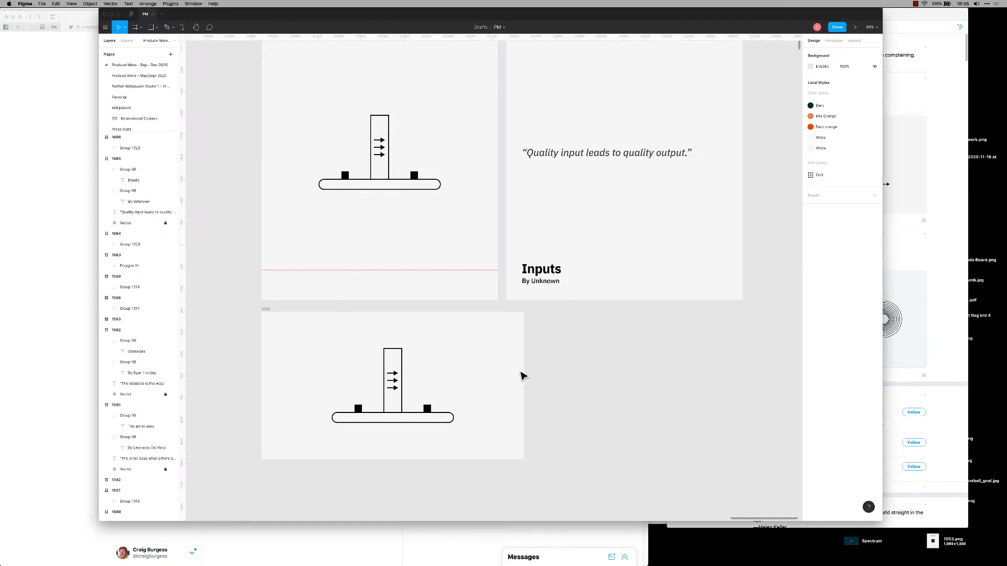
# Delete the rounded bar from the illustration in the upper frame and ungroup the remaining shapes.
pyautogui.scroll(2, 583, 356)
pyautogui.scroll(-1, 586, 360)
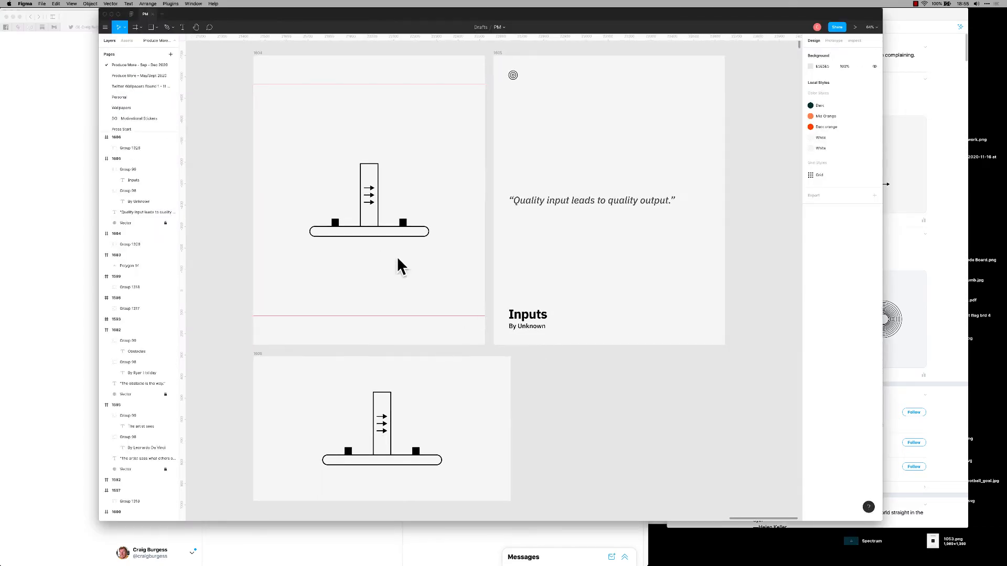
pyautogui.click(397, 236)
pyautogui.press('Delete')
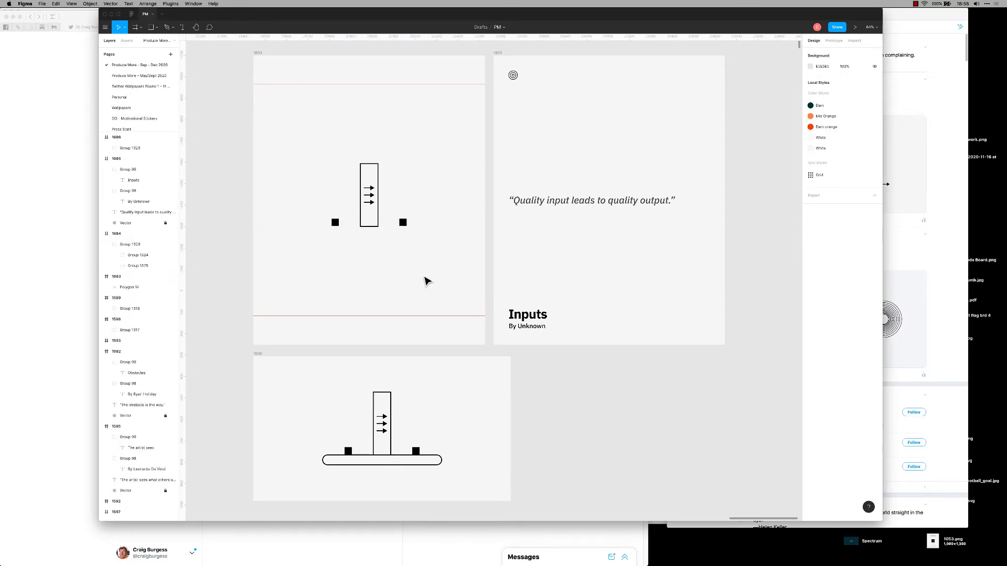
pyautogui.click(400, 223)
pyautogui.press('super+shift+g')
pyautogui.click(413, 227)
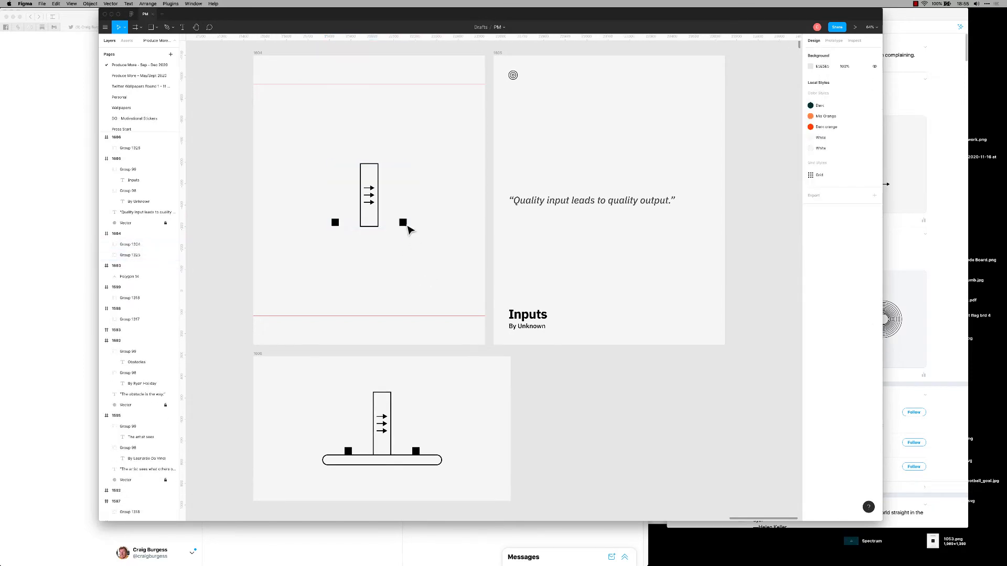
# Move the pair of squares up 130 px so they sit level with the middle arrow.
pyautogui.click(405, 223)
pyautogui.hotkey('shift', 'Up')
pyautogui.hotkey('shift', 'Up')
pyautogui.hotkey('shift', 'Up')
pyautogui.hotkey('shift', 'Up')
pyautogui.hotkey('shift', 'Up')
pyautogui.hotkey('shift', 'Up')
pyautogui.hotkey('shift', 'Up')
pyautogui.hotkey('shift', 'Up')
pyautogui.hotkey('shift', 'Up')
pyautogui.hotkey('shift', 'Up')
pyautogui.hotkey('shift', 'Up')
pyautogui.hotkey('shift', 'Up')
pyautogui.hotkey('shift', 'Up')
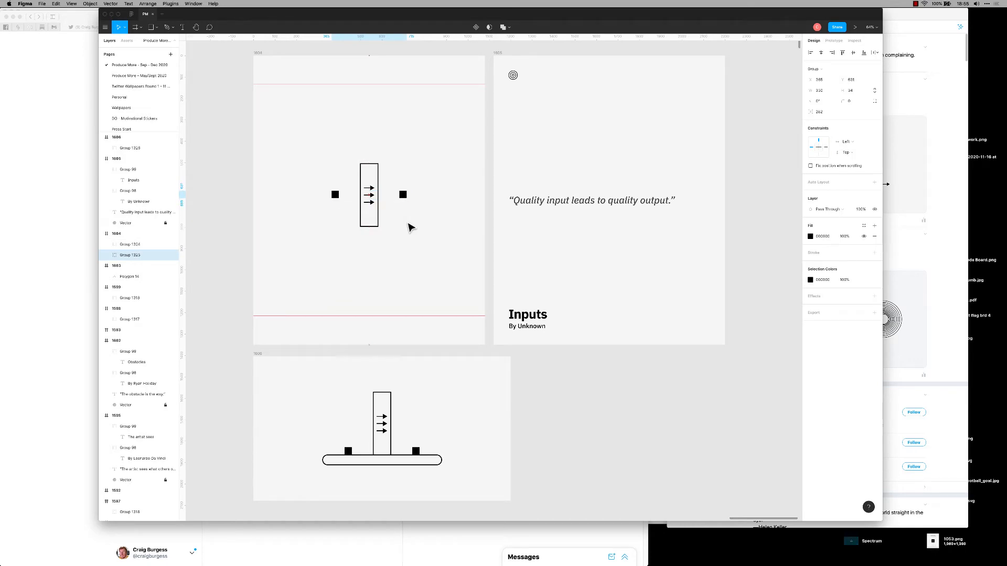
pyautogui.click(423, 226)
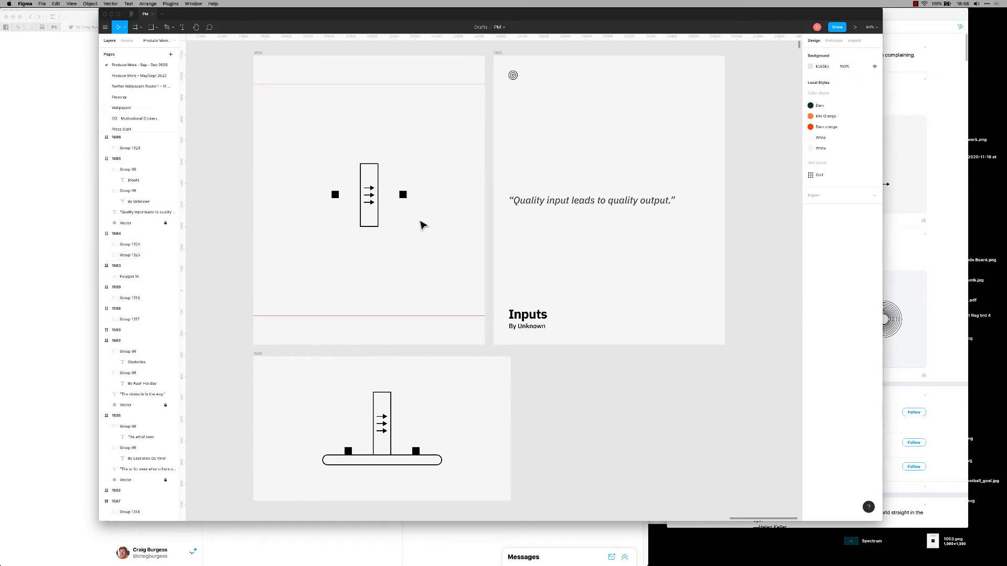
pyautogui.click(376, 226)
pyautogui.click(375, 240)
pyautogui.click(371, 226)
pyautogui.press('BackSpace')
pyautogui.press('super+z')
# Ungroup the tall block and its arrows so the block can be edited separately.
pyautogui.click(380, 245)
pyautogui.click(371, 227)
pyautogui.press('super+BackSpace')
pyautogui.click(372, 245)
# Stretch the tall block to about 760 px high and centre it vertically in the frame.
pyautogui.click(370, 227)
pyautogui.moveTo(371, 227); pyautogui.dragTo(370, 300)
pyautogui.hotkey('alt', 'v')
pyautogui.click(411, 284)
pyautogui.click(372, 269)
pyautogui.click(409, 272)
pyautogui.click(377, 295)
pyautogui.hotkey('alt', 'v')
pyautogui.click(396, 291)
# Delete the short top and bottom edges of the tall block, leaving two parallel vertical lines.
pyautogui.click(370, 282)
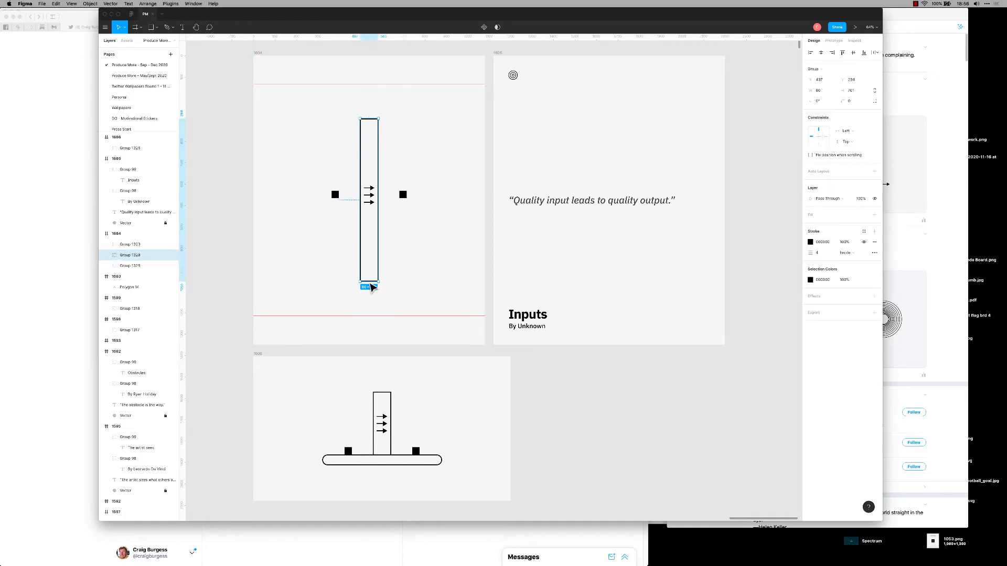
pyautogui.doubleClick(371, 282)
pyautogui.doubleClick(369, 283)
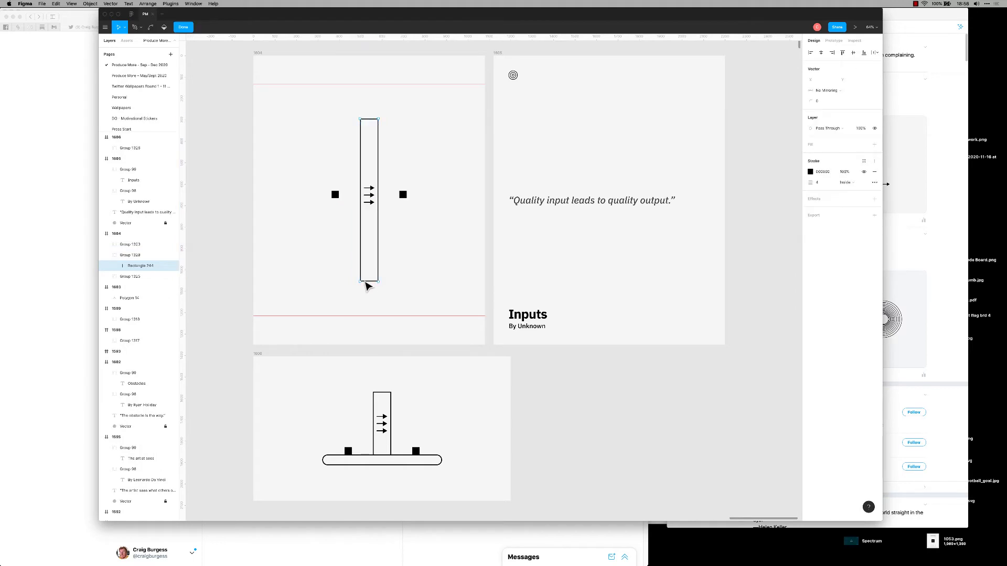
pyautogui.click(371, 282)
pyautogui.press('Delete')
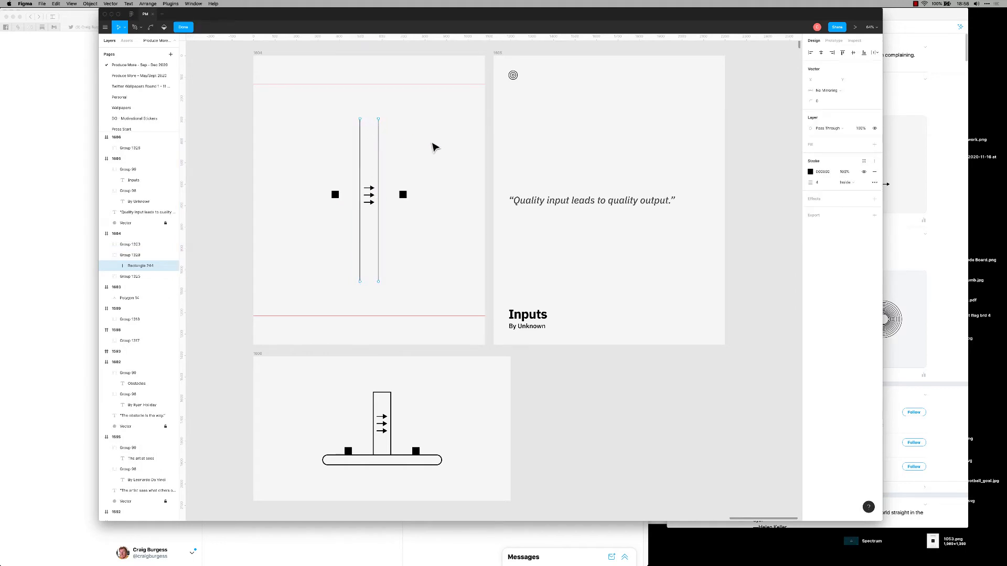
pyautogui.press('Escape')
pyautogui.press('Escape')
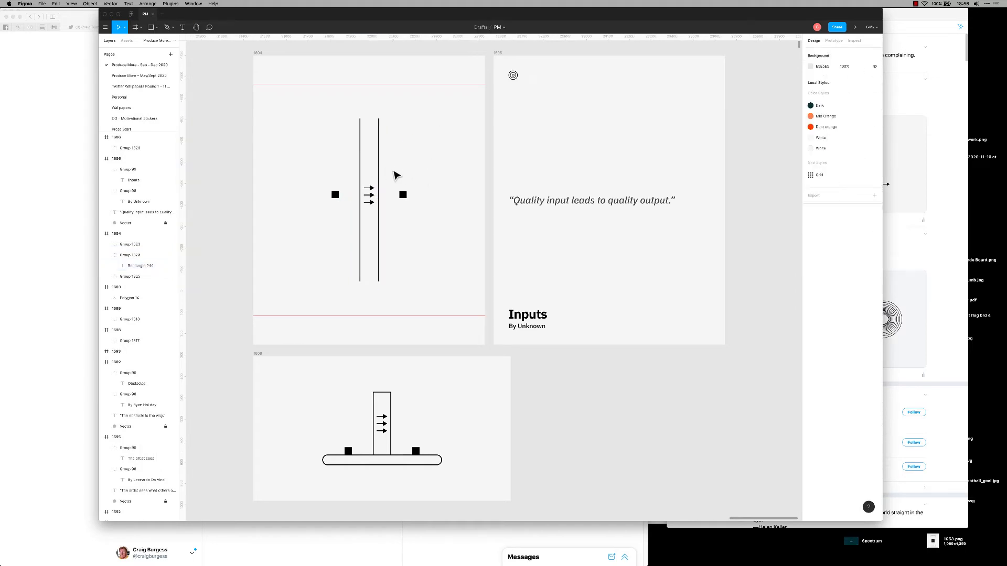
pyautogui.moveTo(385, 182); pyautogui.dragTo(360, 212)
pyautogui.press('super+g')
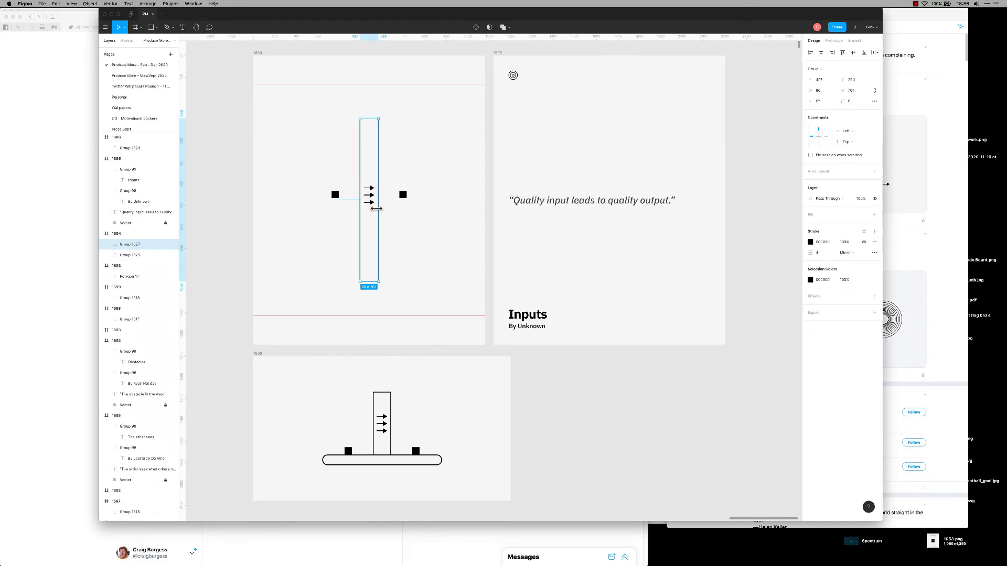
pyautogui.click(429, 241)
pyautogui.click(375, 205)
pyautogui.press('super+shift+g')
pyautogui.click(426, 229)
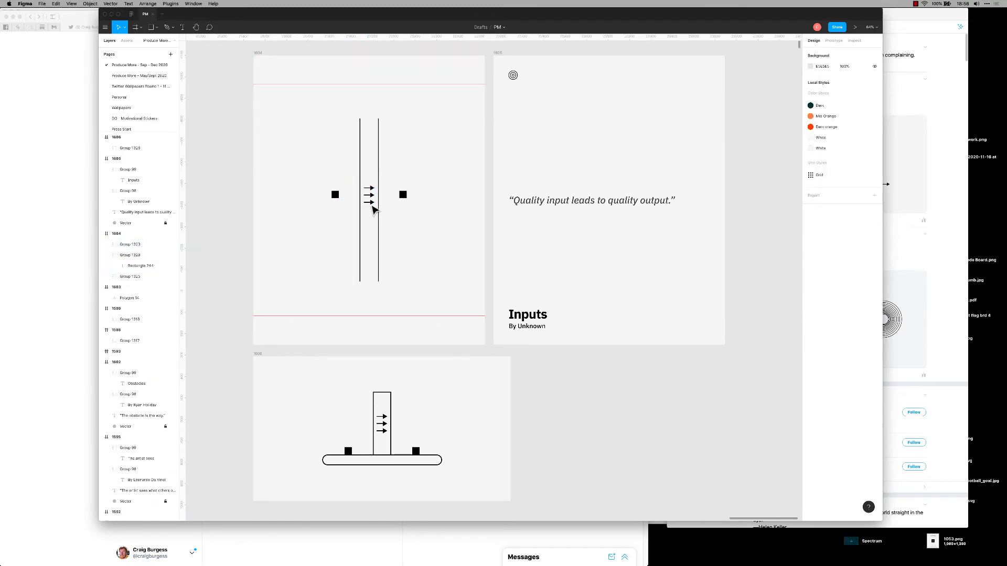
# Centre the arrow group and the pair of squares vertically in the upper frame.
pyautogui.click(372, 204)
pyautogui.hotkey('alt', 'v')
pyautogui.click(402, 243)
pyautogui.click(337, 197)
pyautogui.hotkey('alt', 'v')
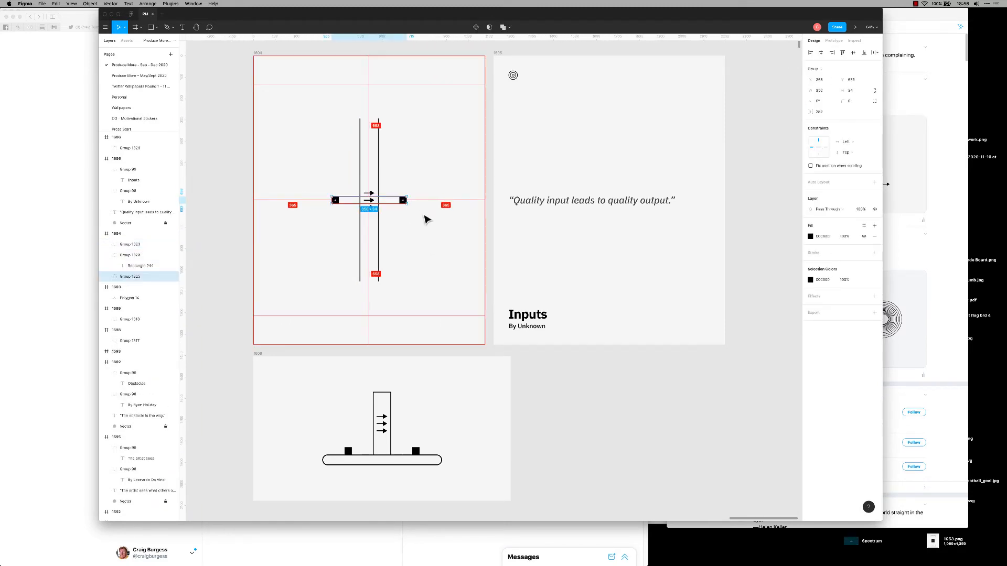
pyautogui.click(432, 240)
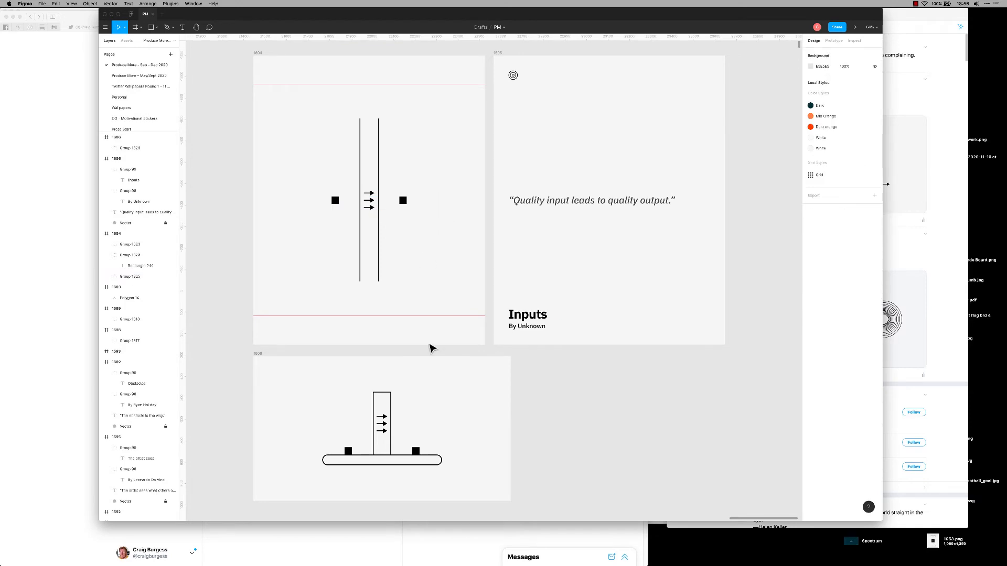
# Delete the old illustration from the landscape frame and group all parts of the portrait frame's illustration.
pyautogui.moveTo(478, 391); pyautogui.dragTo(287, 472)
pyautogui.press('Delete')
pyautogui.moveTo(440, 118); pyautogui.dragTo(311, 278)
pyautogui.press('super+g')
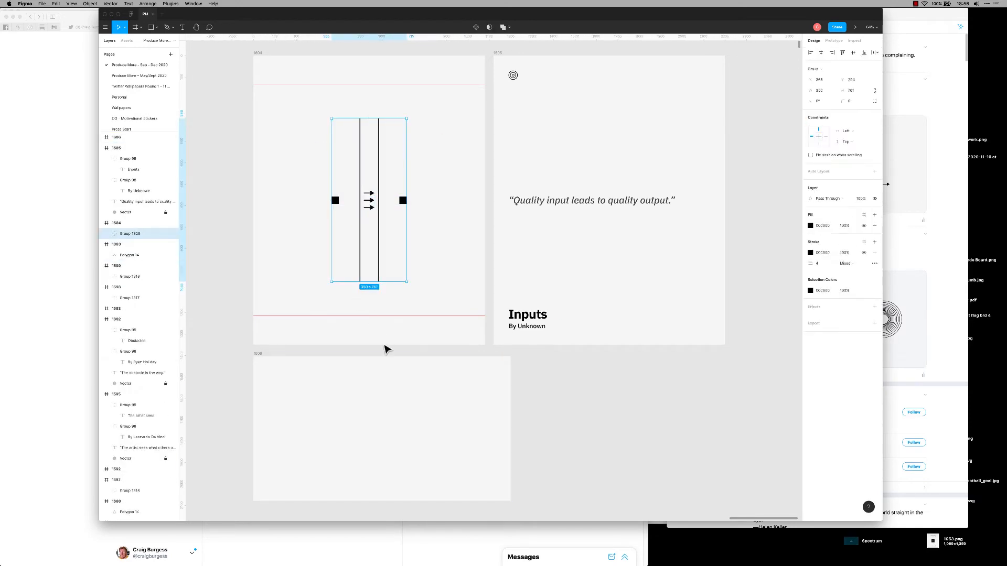
# Paste the grouped illustration into the empty landscape frame and centre it vertically and horizontally.
pyautogui.click(259, 354)
pyautogui.press('super+v')
pyautogui.hotkey('alt', 'v')
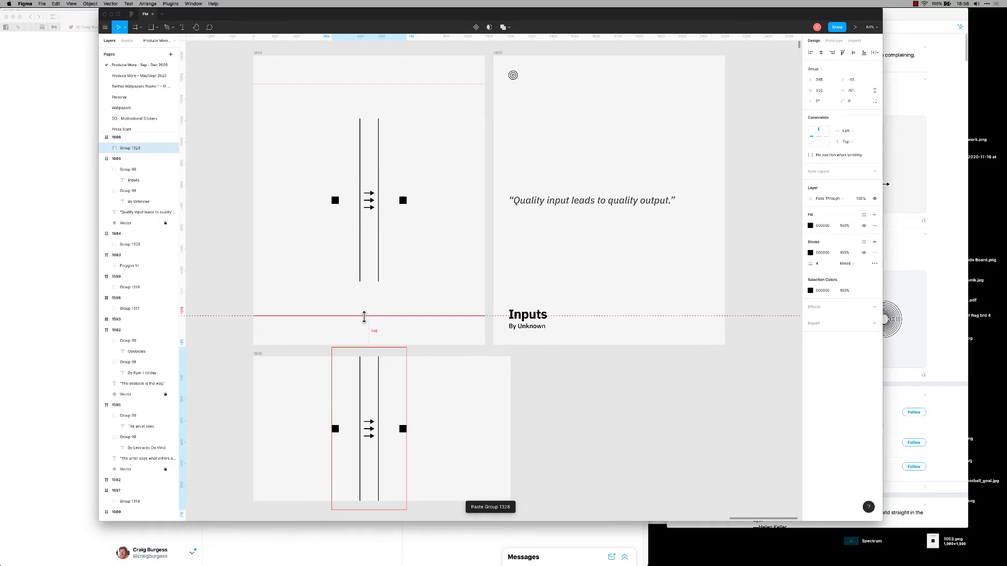
pyautogui.hotkey('alt', 'h')
pyautogui.click(470, 424)
# Ungroup the pasted illustration and, using the layout grid, shorten its two vertical lines to about 540 px to fit the landscape frame.
pyautogui.moveTo(463, 407); pyautogui.dragTo(339, 442)
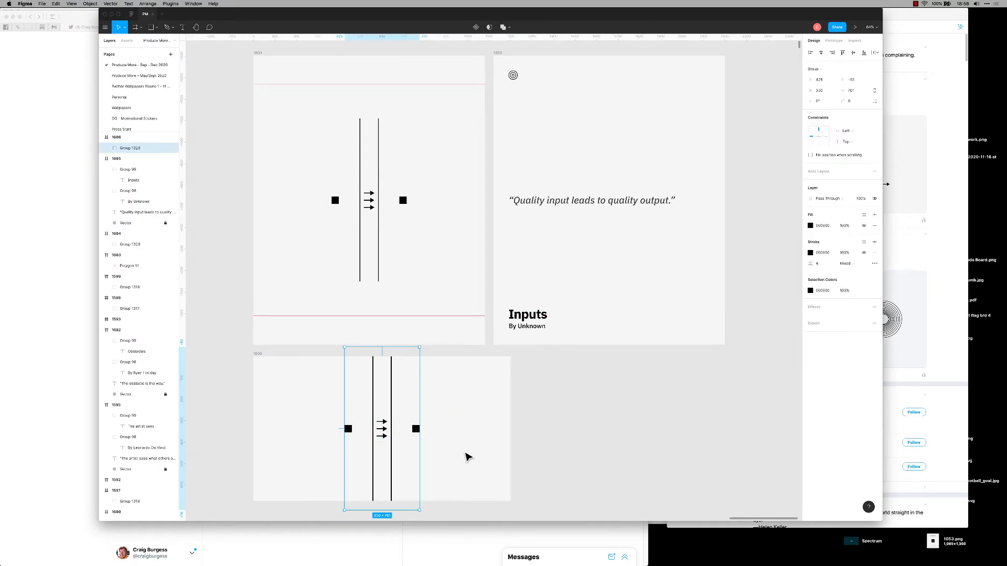
pyautogui.click(465, 454)
pyautogui.moveTo(466, 415); pyautogui.dragTo(319, 449)
pyautogui.press('super+shift+g')
pyautogui.click(373, 475)
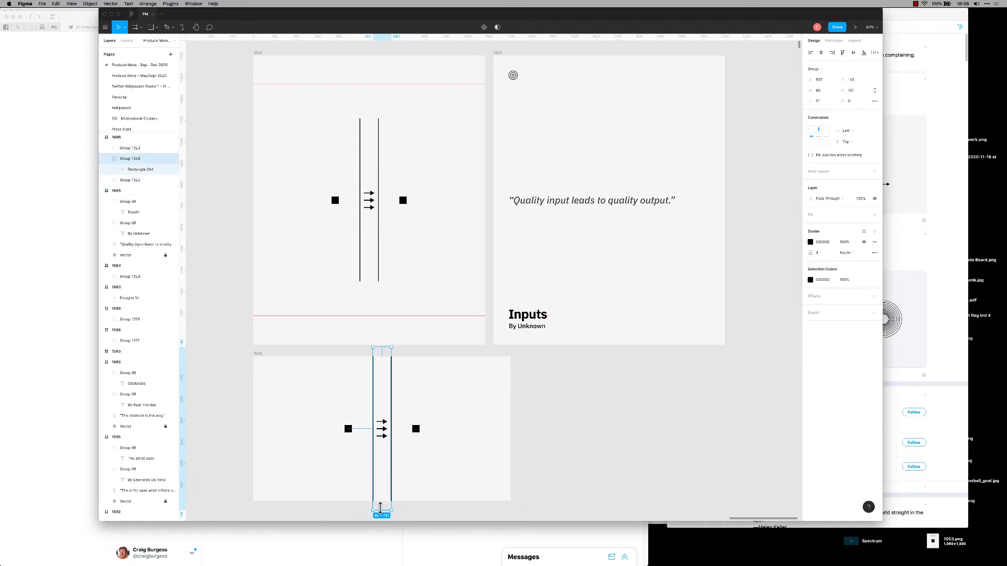
pyautogui.hotkey('ctrl', 'g')
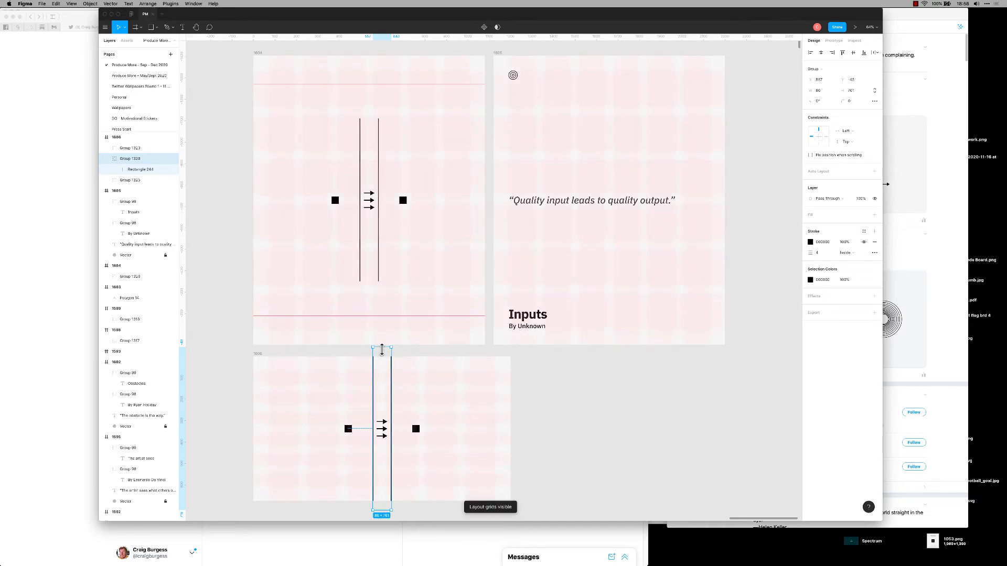
pyautogui.moveTo(381, 358); pyautogui.dragTo(381, 372)
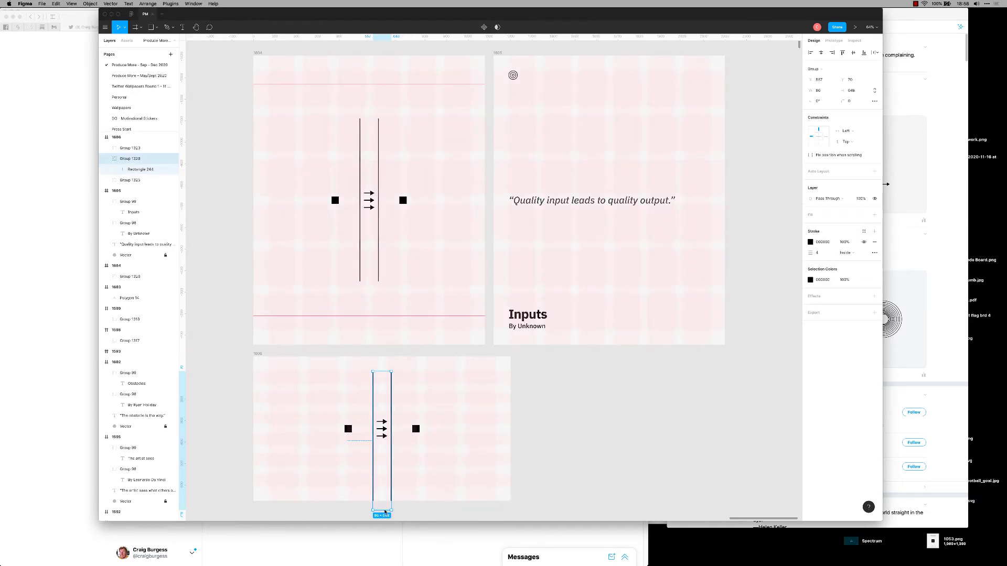
pyautogui.scroll(-3, 392, 504)
pyautogui.moveTo(392, 430); pyautogui.dragTo(394, 408)
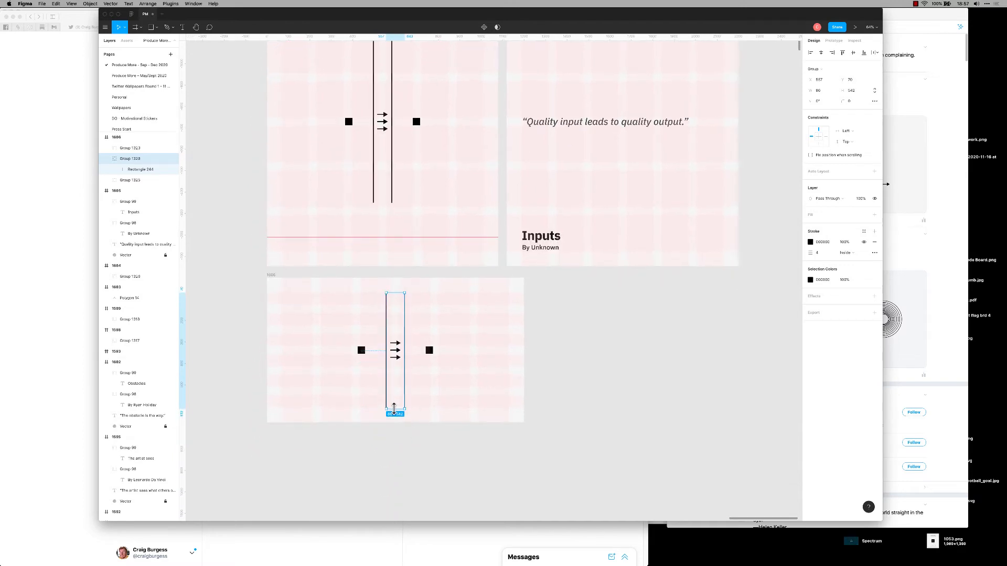
pyautogui.click(452, 391)
pyautogui.hotkey('ctrl', 'g')
# Check the arrow group's spacing within the landscape frame and export the frame as PNG.
pyautogui.click(397, 350)
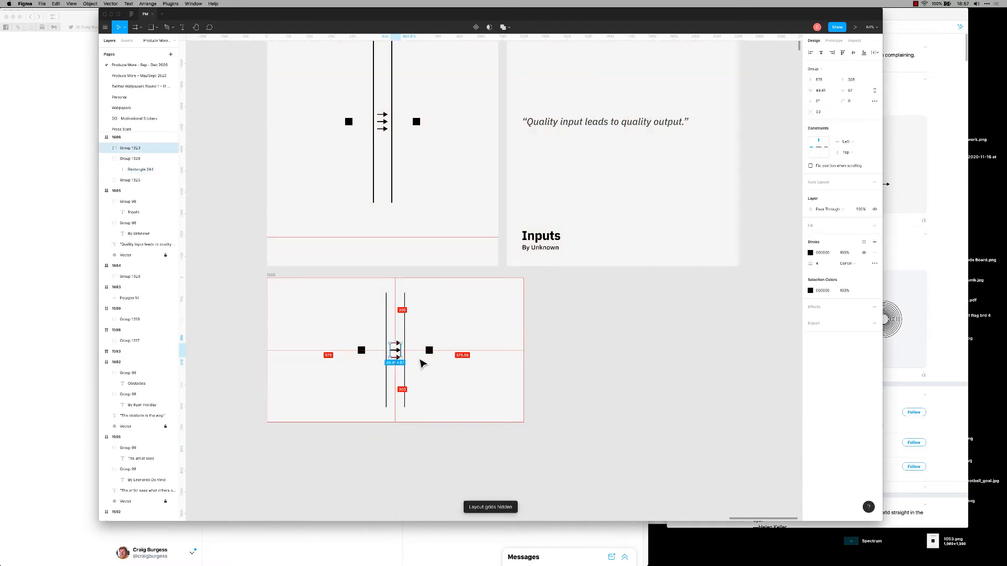
pyautogui.click(454, 385)
pyautogui.click(272, 276)
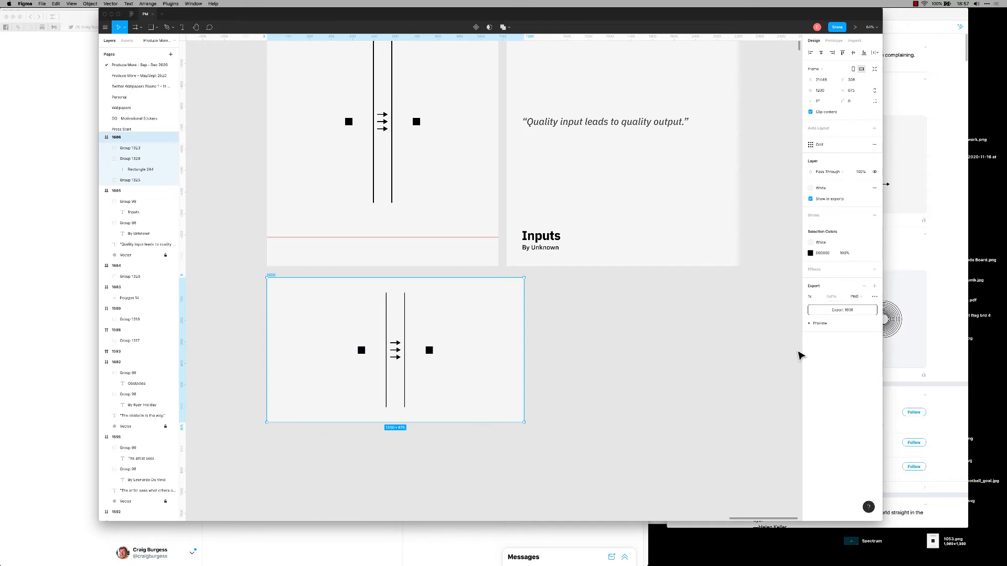
pyautogui.click(842, 309)
pyautogui.click(611, 177)
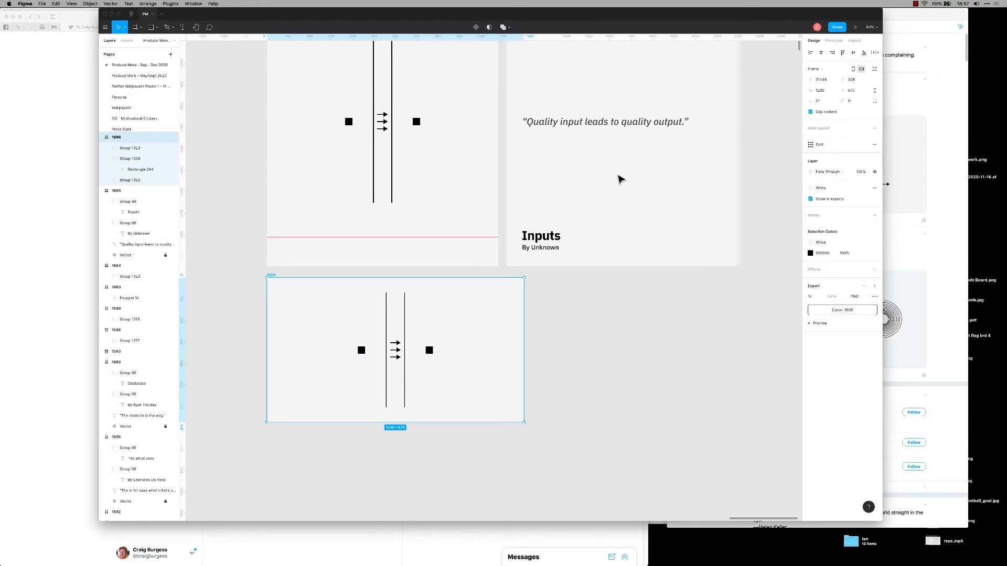
# Copy the quote, switch to Twitter and compose a tweet with "Quality input leads to quality output.", "—Unknown" and a thank-you line.
pyautogui.click(620, 179)
pyautogui.click(602, 124)
pyautogui.press('super+Tab')
pyautogui.press('super+Tab')
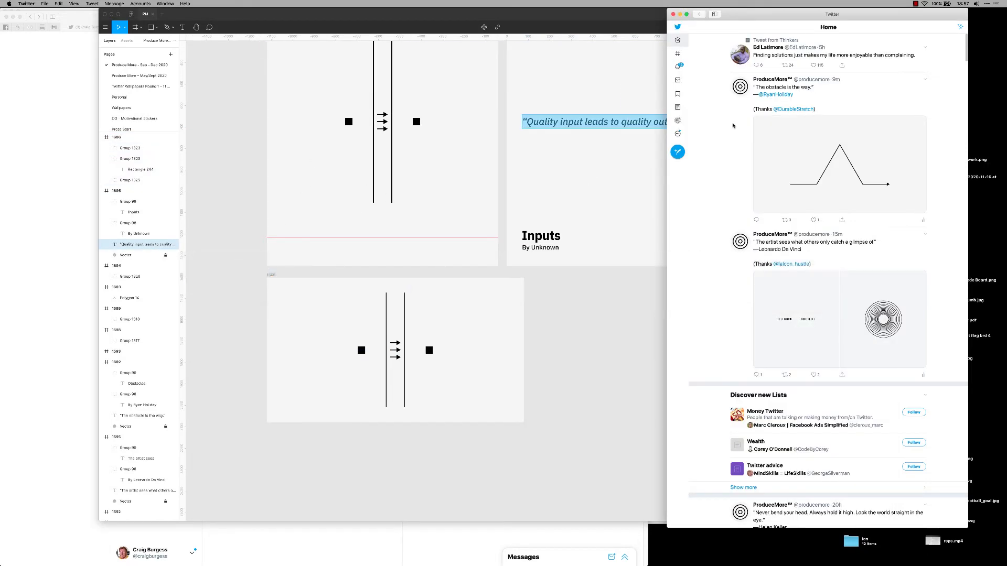
pyautogui.press('super+n')
pyautogui.write('"Quality input leads to quality output."')
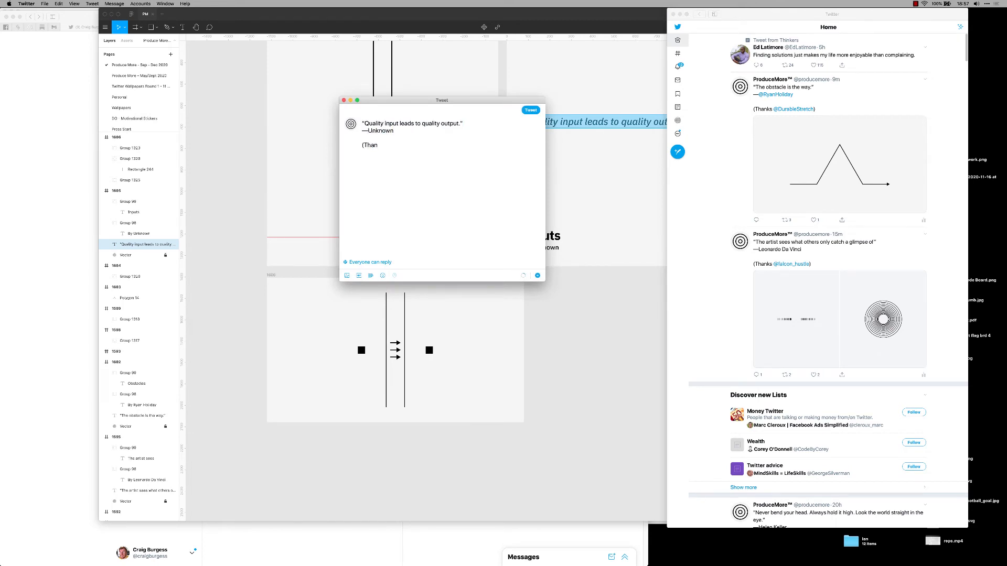
pyautogui.write('ks')
# Switch to Safari, open the quoted tweet about unhappiness and bad decisions, copy its text and return to the thread.
pyautogui.press('super+Tab')
pyautogui.click(94, 175)
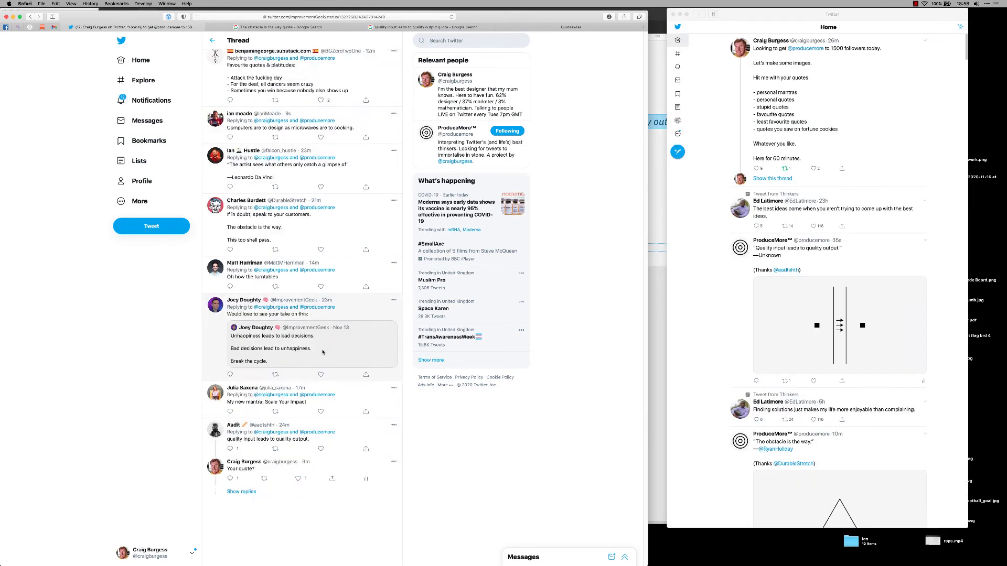
pyautogui.click(323, 351)
pyautogui.moveTo(293, 124); pyautogui.dragTo(203, 82)
pyautogui.press('super+c')
pyautogui.click(31, 16)
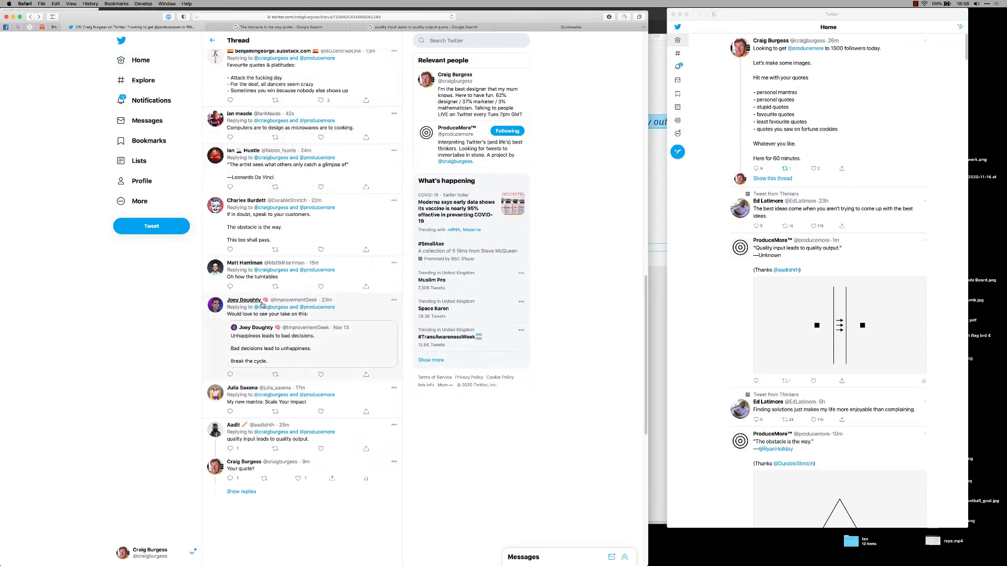
# Switch to Figma and duplicate the set of three quote frames directly below the originals.
pyautogui.press('super+Tab')
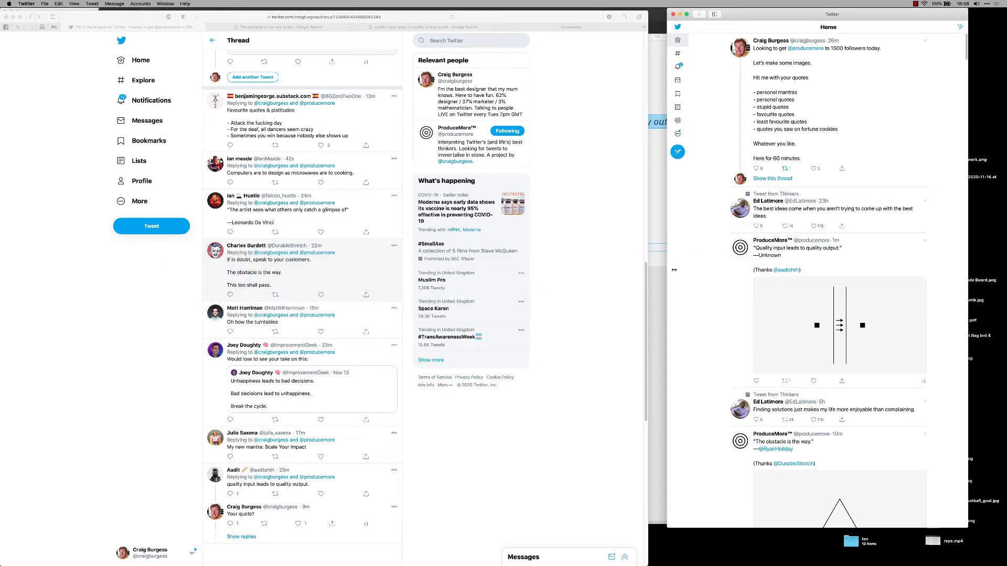
pyautogui.click(657, 273)
pyautogui.scroll(-4, 585, 314)
pyautogui.click(660, 352)
pyautogui.moveTo(661, 352); pyautogui.dragTo(635, 351)
pyautogui.moveTo(376, 120); pyautogui.dragTo(718, 431)
pyautogui.moveTo(501, 241); pyautogui.dragTo(499, 469)
pyautogui.scroll(-3, 661, 397)
pyautogui.scroll(2, 661, 397)
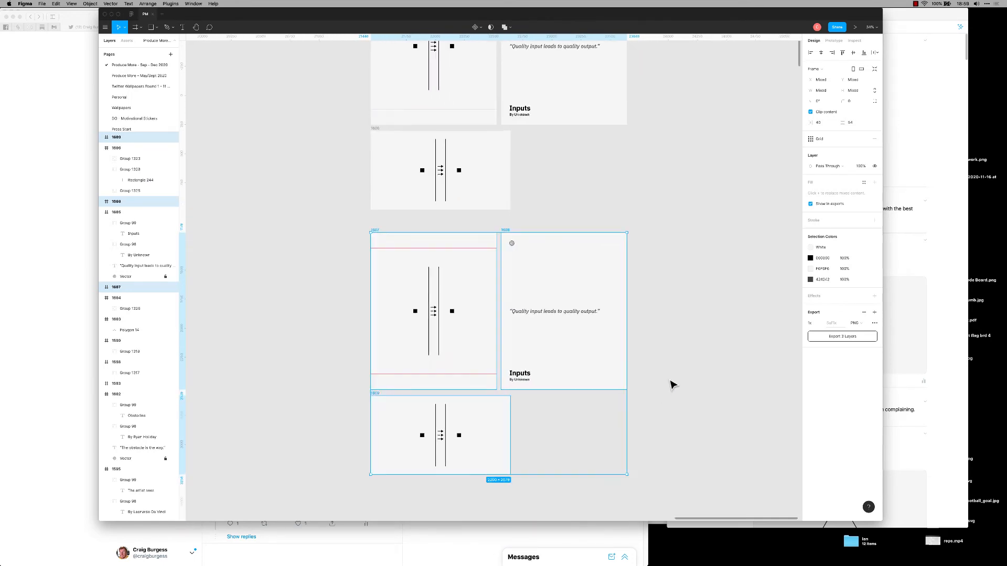
# Delete the illustrations from the duplicated landscape and portrait frames.
pyautogui.click(719, 360)
pyautogui.moveTo(400, 404); pyautogui.dragTo(478, 465)
pyautogui.press('Delete')
pyautogui.moveTo(409, 288); pyautogui.dragTo(467, 354)
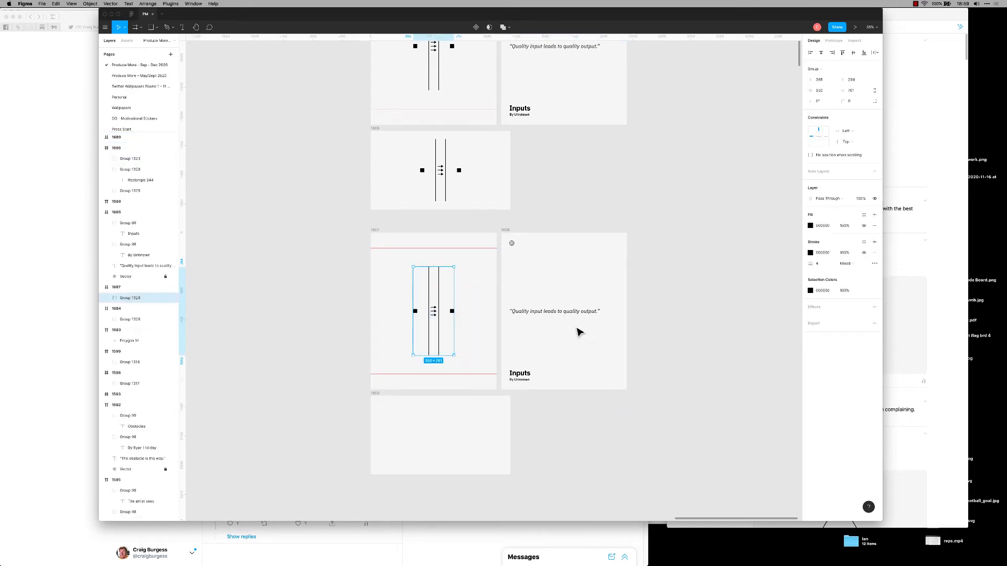
pyautogui.press('Delete')
# Replace the duplicated quote with “Unhappiness leads to bad decisions. Bad decisions lead to unhappiness. Break the cycle.” and centre it vertically.
pyautogui.doubleClick(563, 312)
pyautogui.press('super+v')
pyautogui.scroll(3, 561, 317)
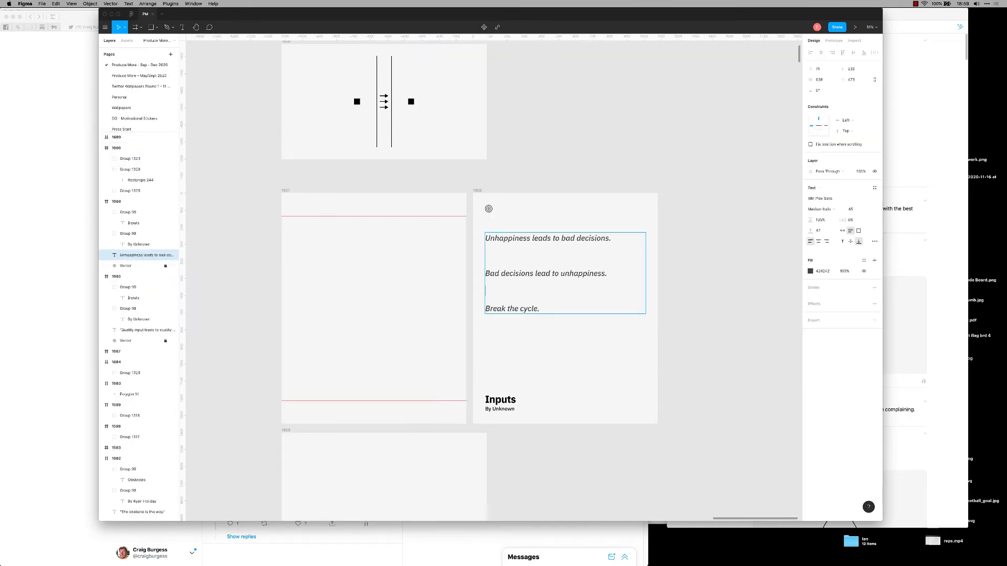
pyautogui.press('BackSpace')
pyautogui.press('Up')
pyautogui.press('BackSpace')
pyautogui.press('Down')
pyautogui.press('Down')
pyautogui.press('super+Up')
pyautogui.write('“')
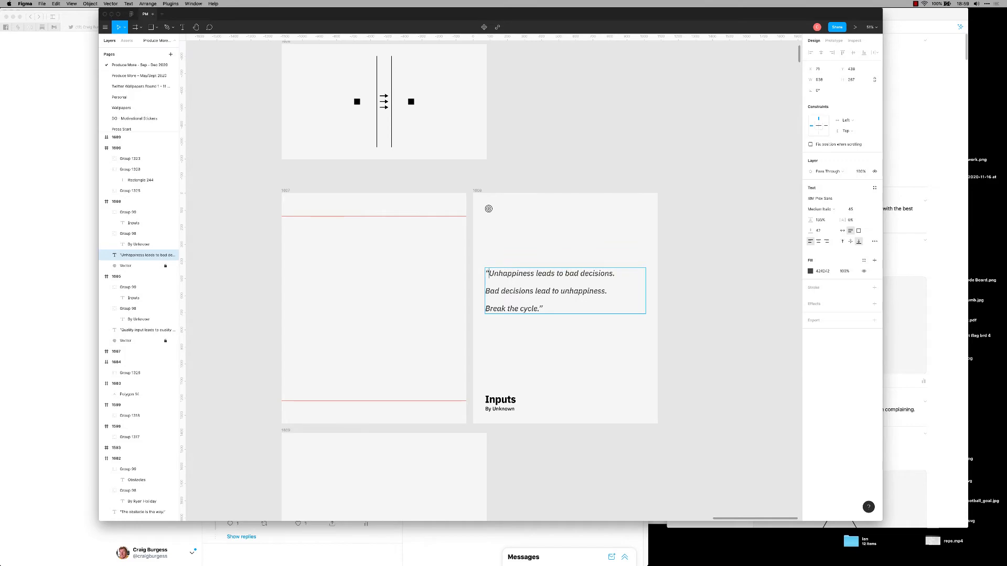
pyautogui.press('Escape')
pyautogui.hotkey('alt', 'v')
# Credit the new quote to its author and change the title above the credit to "Bad decisions".
pyautogui.doubleClick(506, 410)
pyautogui.doubleClick(507, 408)
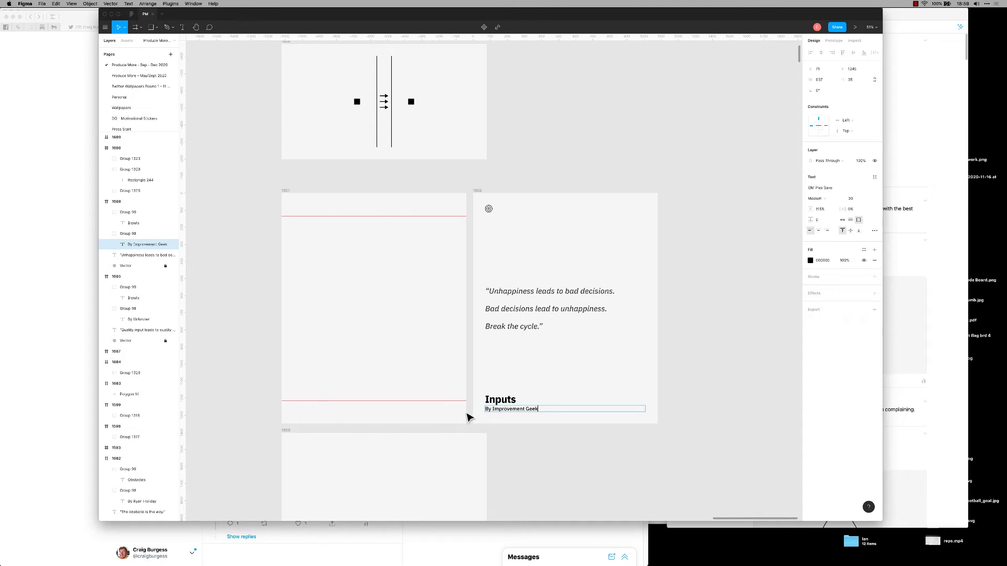
pyautogui.doubleClick(500, 399)
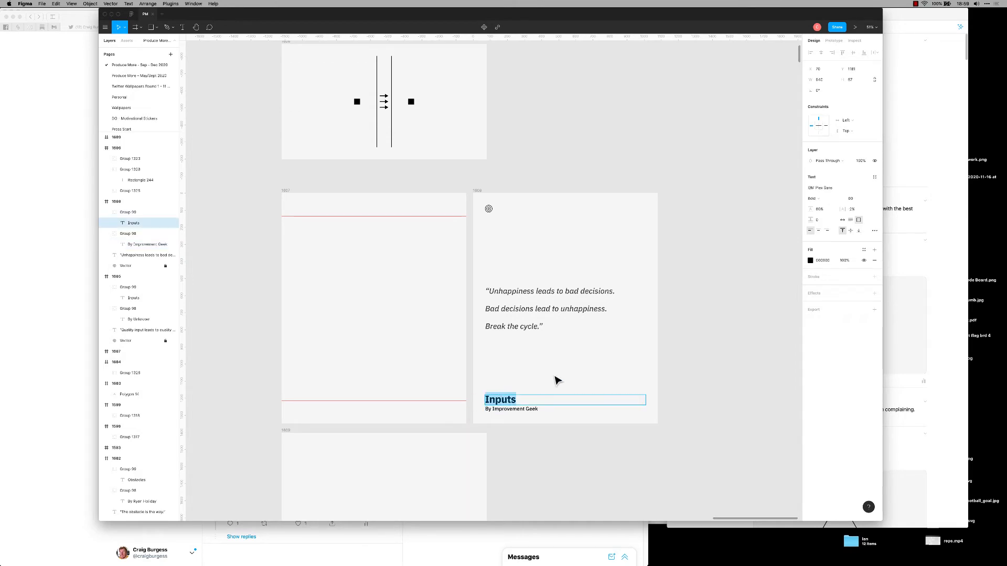
pyautogui.write('Bad decisions')
pyautogui.click(744, 342)
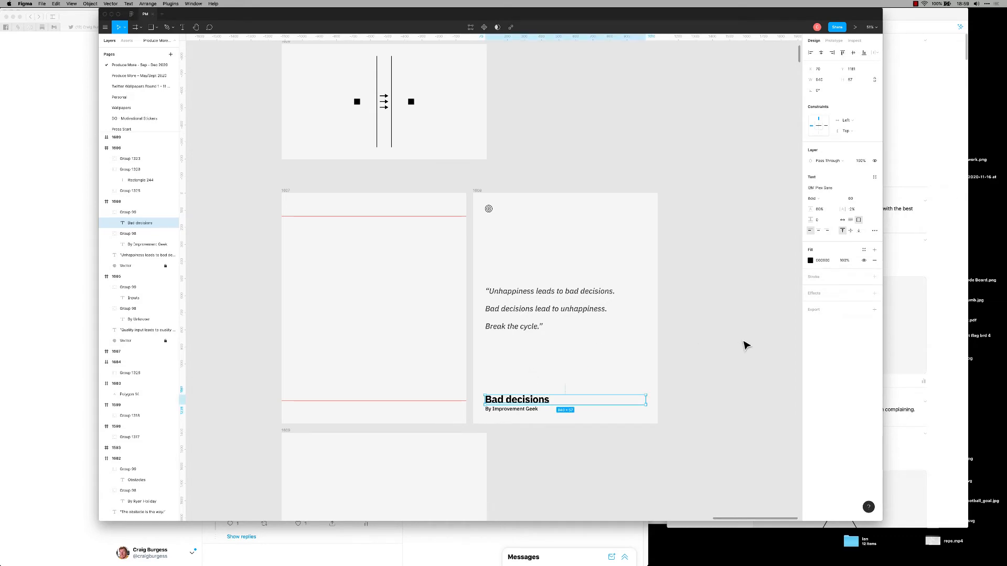
pyautogui.click(734, 349)
# Draw a circle about 420 px across in the middle of the empty portrait frame.
pyautogui.scroll(1, 723, 349)
pyautogui.hscroll(-2, 721, 343)
pyautogui.scroll(-1, 721, 344)
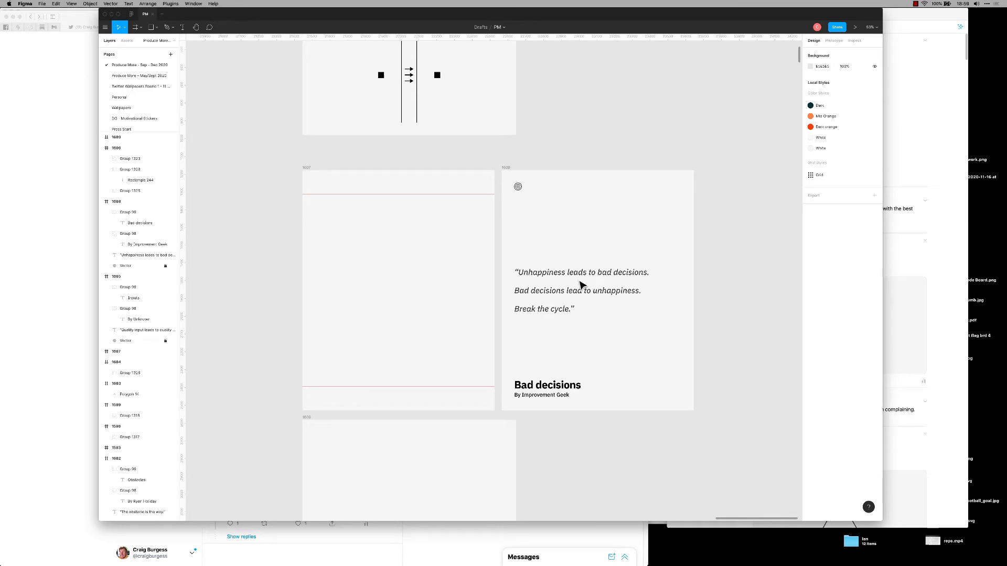
pyautogui.click(401, 327)
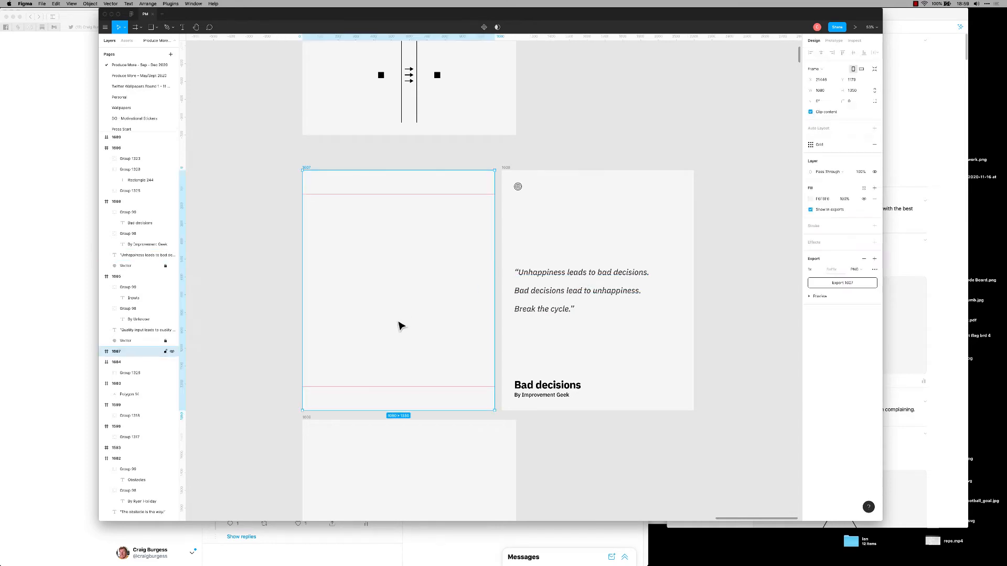
pyautogui.press('o')
pyautogui.moveTo(369, 253); pyautogui.dragTo(443, 328)
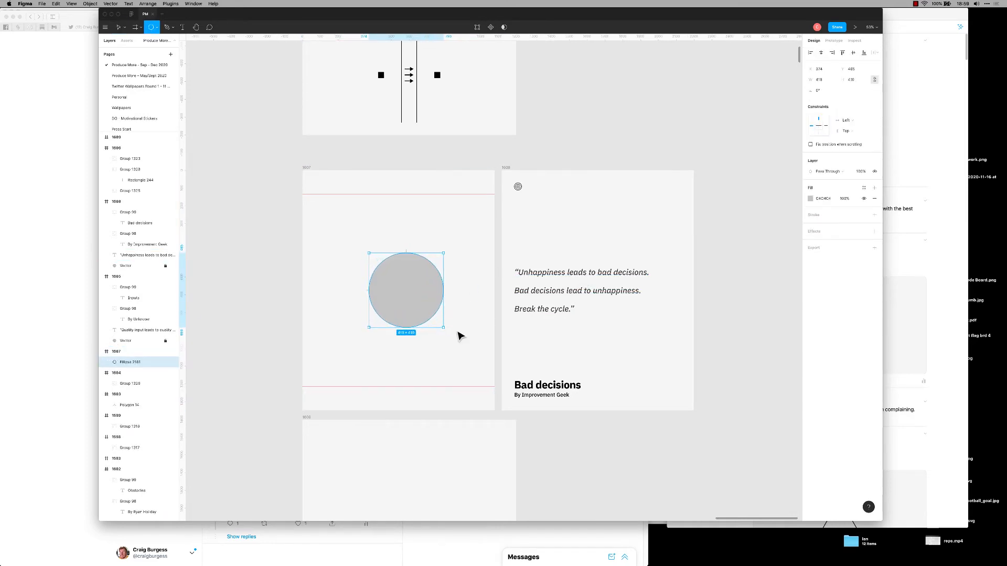
# Restyle the circle with no fill and a 4 px black inside stroke, centred in the frame.
pyautogui.click(874, 199)
pyautogui.click(874, 205)
pyautogui.write('2')
pyautogui.press('Return')
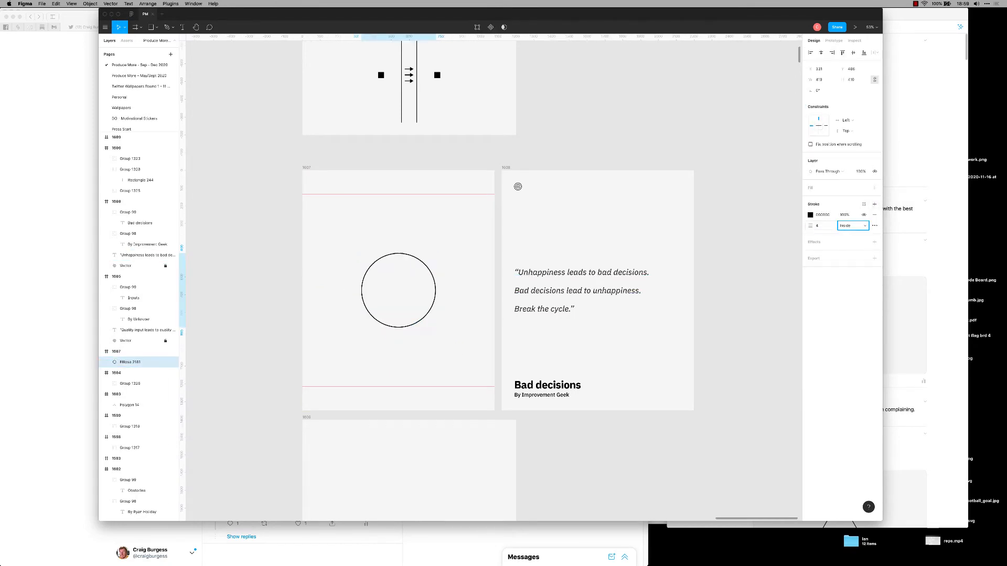
pyautogui.click(377, 370)
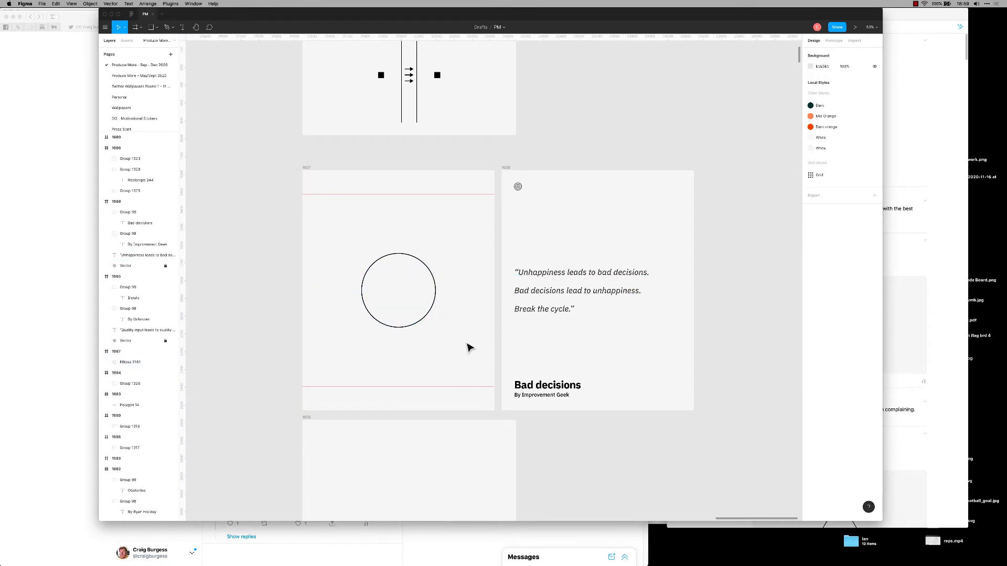
# Cut the circle down to its lower-right quarter arc and rotate the arc into a level smile.
pyautogui.click(424, 325)
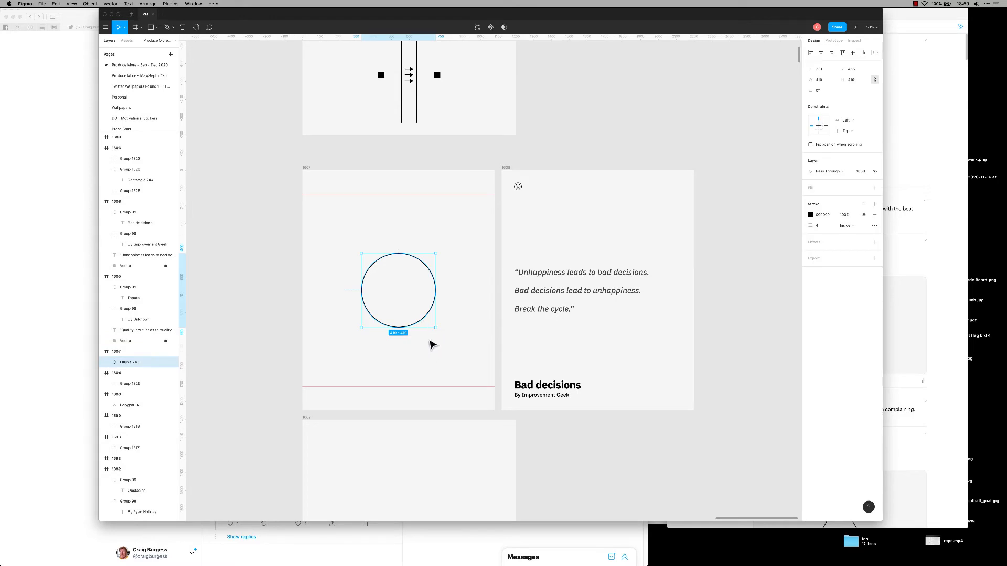
pyautogui.press('Return')
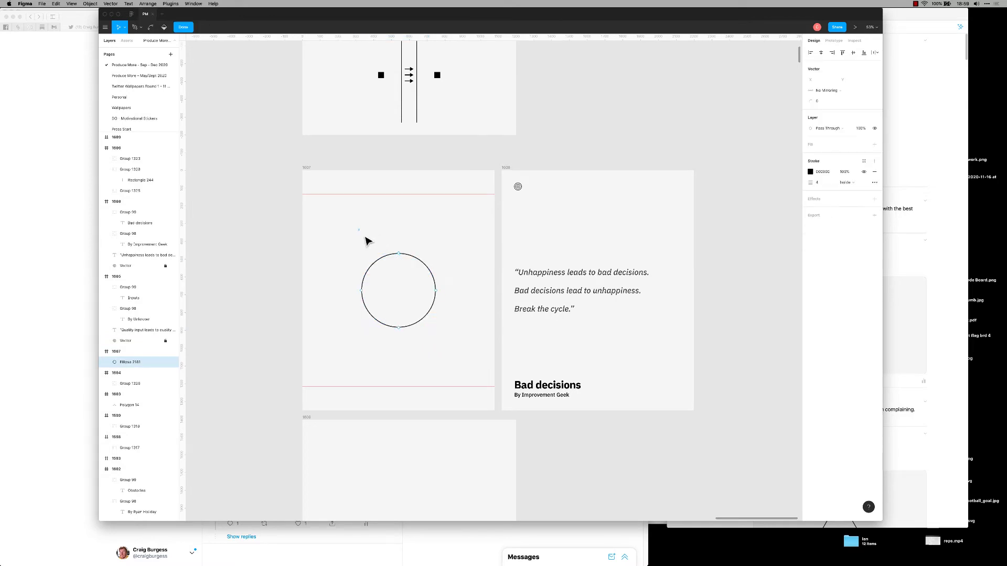
pyautogui.moveTo(366, 240); pyautogui.dragTo(407, 267)
pyautogui.press('Delete')
pyautogui.press('Escape')
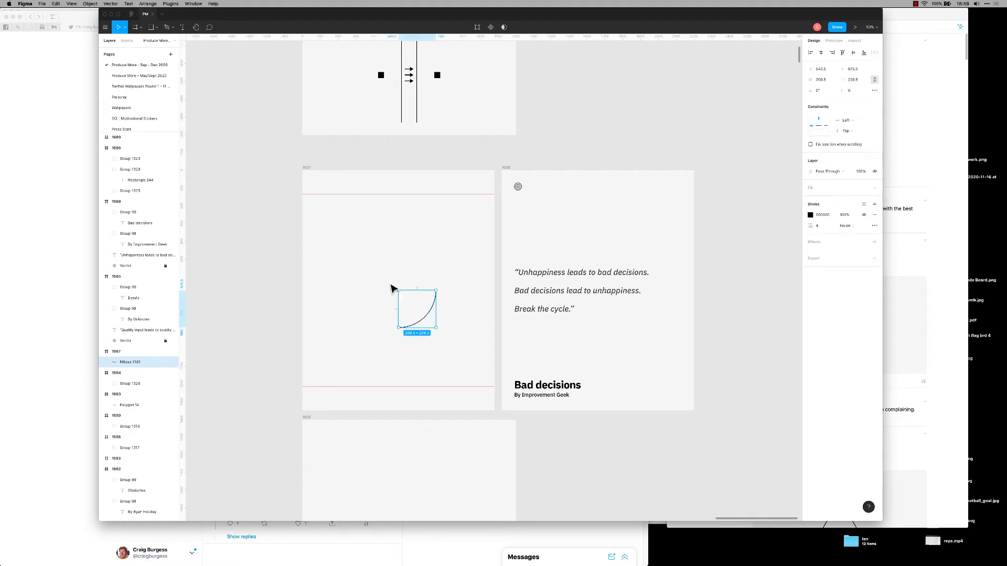
pyautogui.moveTo(357, 286); pyautogui.dragTo(427, 331)
pyautogui.click(427, 332)
# Draw a circle about 26 px across above the smile as an eye and fill it black.
pyautogui.press('o')
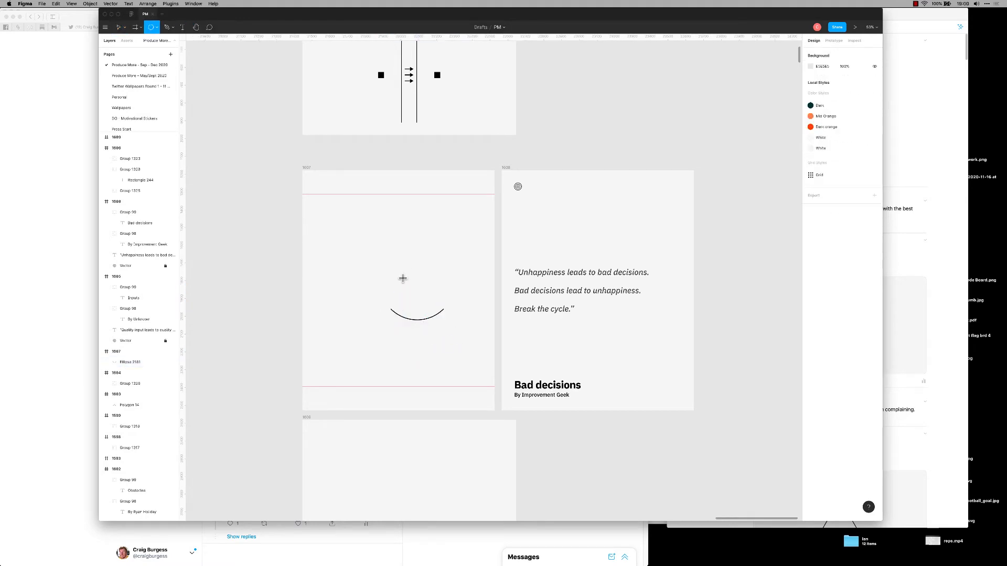
pyautogui.moveTo(403, 278); pyautogui.dragTo(407, 283)
pyautogui.click(423, 290)
pyautogui.click(405, 281)
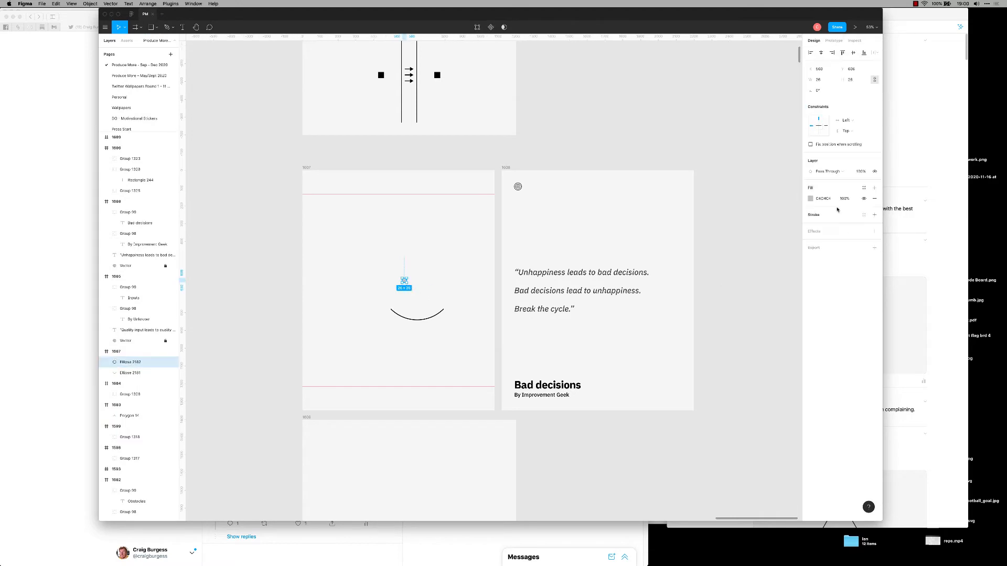
pyautogui.click(823, 198)
pyautogui.write('0')
pyautogui.press('Return')
# Duplicate the black eye circle and place the copy level with it to its right.
pyautogui.click(420, 286)
pyautogui.click(405, 281)
pyautogui.press('super+d')
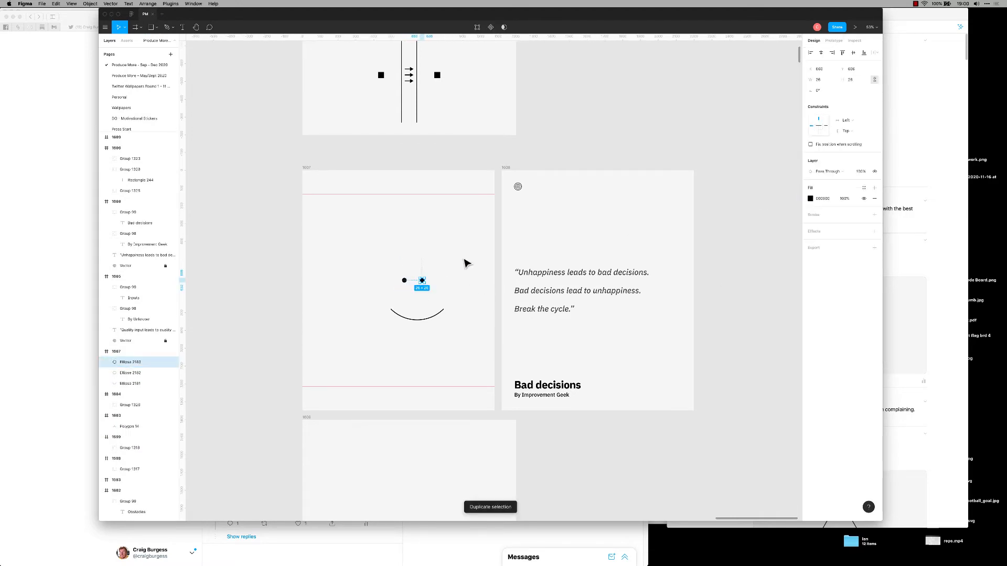
pyautogui.moveTo(464, 259); pyautogui.dragTo(446, 289)
pyautogui.press('super+g')
pyautogui.press('super+z')
# Group the two black eye circles above the smile.
pyautogui.click(452, 269)
pyautogui.click(462, 293)
pyautogui.click(422, 281)
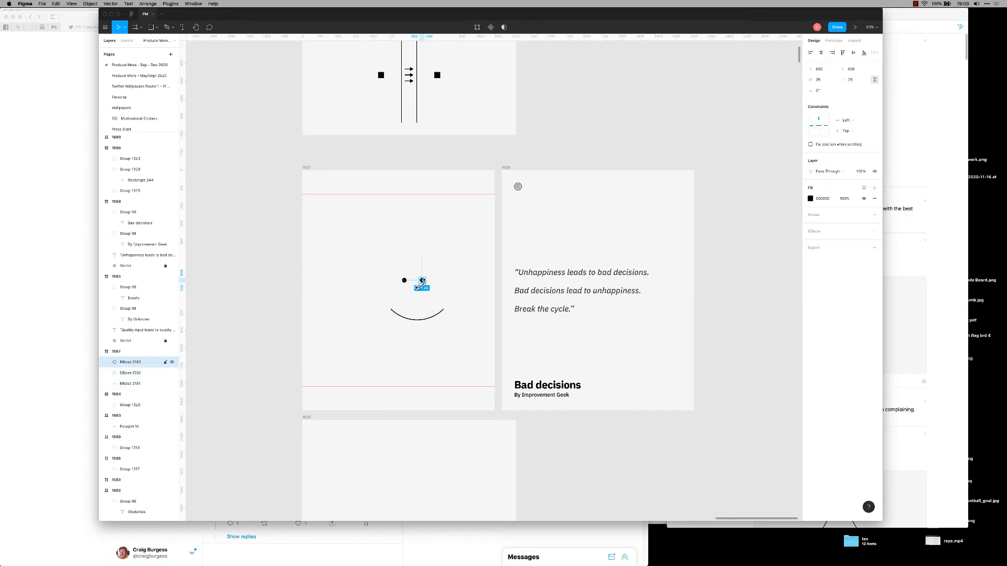
pyautogui.keyDown('shift'); pyautogui.click(404, 280); pyautogui.keyUp('shift')
pyautogui.press('super+g')
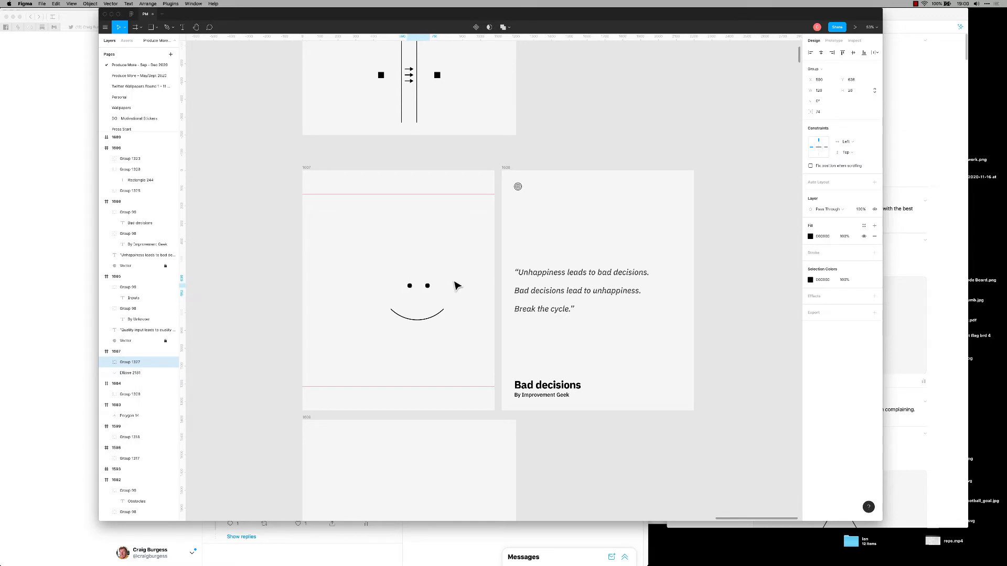
# Rotate the smile arc by 180 degrees so it becomes a level frown below the eyes.
pyautogui.click(433, 319)
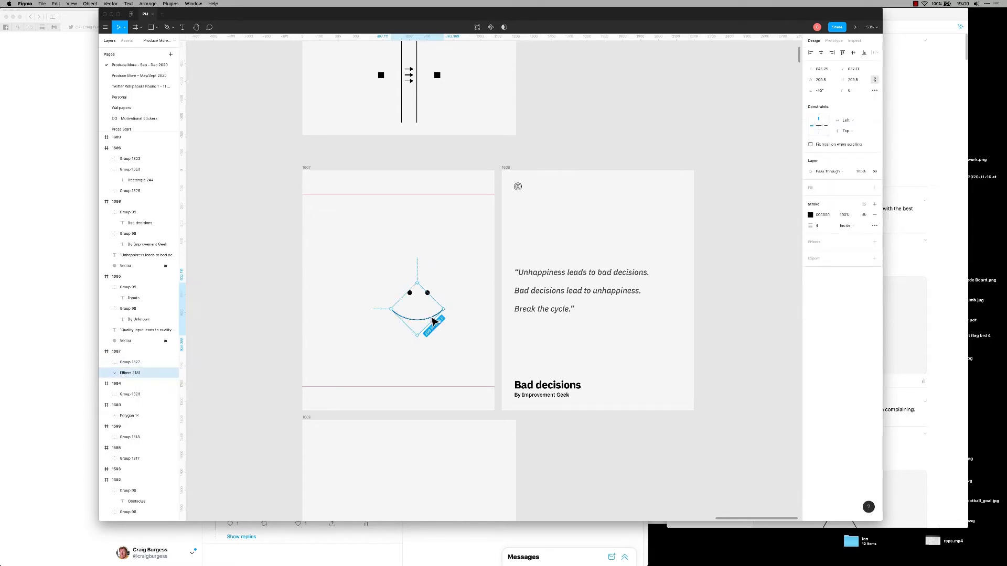
pyautogui.moveTo(429, 350); pyautogui.dragTo(408, 220)
pyautogui.click(478, 330)
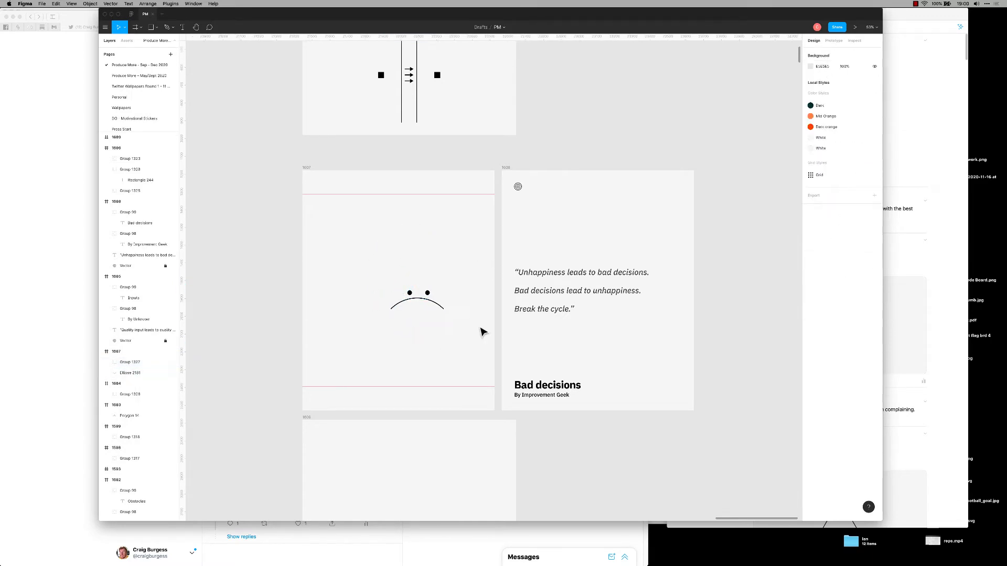
# Move the grouped eyes up above the frown, and centre the eyes and the frown horizontally in the frame.
pyautogui.moveTo(409, 295); pyautogui.dragTo(407, 284)
pyautogui.hotkey('alt', 'h')
pyautogui.click(412, 307)
pyautogui.click(416, 300)
pyautogui.hotkey('alt', 'h')
pyautogui.click(428, 306)
# Ungroup the eyes, move the right eye outward to widen the gap, and regroup both circles centred in the frame.
pyautogui.click(407, 283)
pyautogui.press('super+shift+g')
pyautogui.click(412, 287)
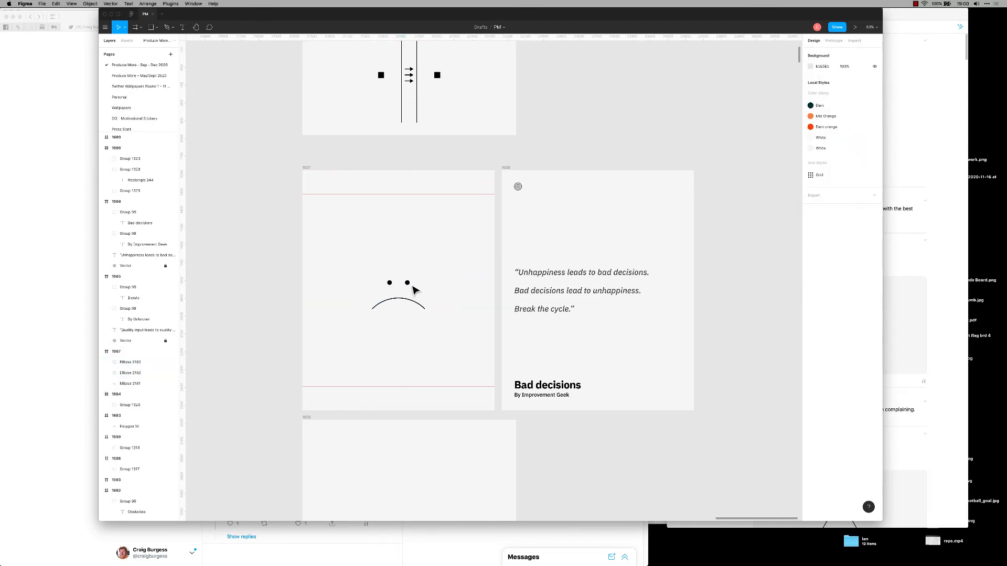
pyautogui.click(408, 283)
pyautogui.keyDown('shift'); pyautogui.click(391, 284); pyautogui.keyUp('shift')
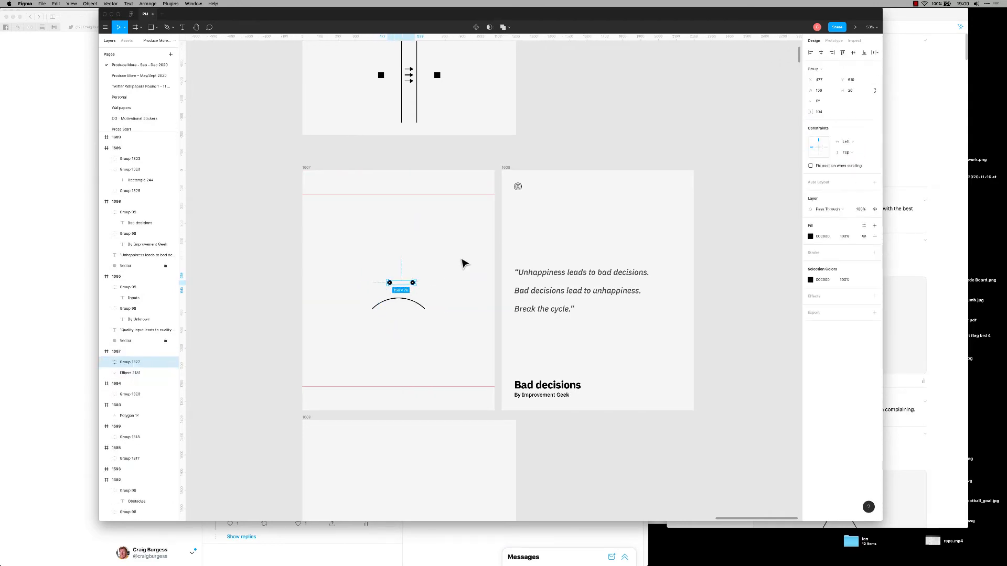
pyautogui.press('super+g')
# Shrink the frown's ellipse to about 87 px and place it closer beneath the eyes.
pyautogui.click(421, 308)
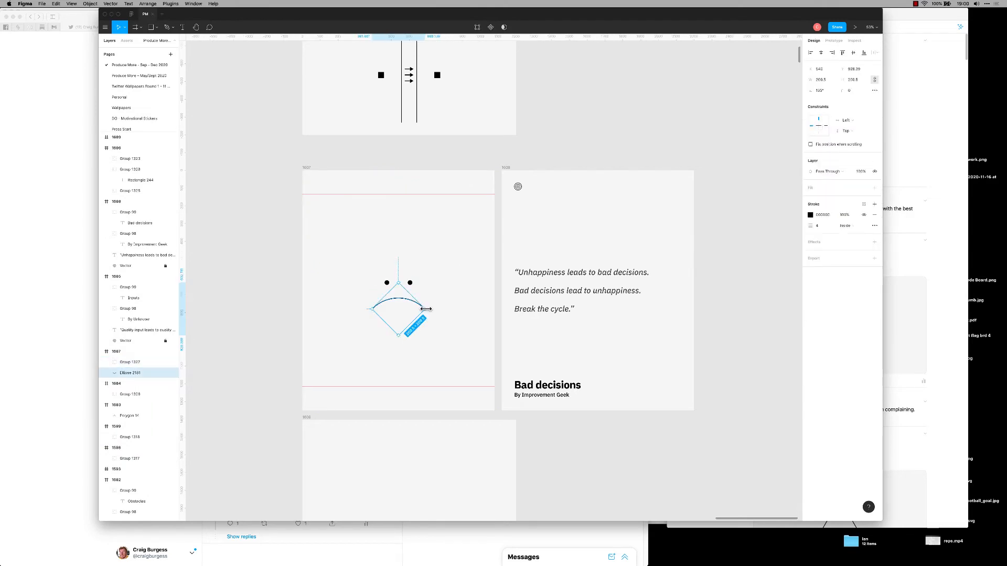
pyautogui.moveTo(425, 308); pyautogui.dragTo(402, 295)
pyautogui.click(422, 312)
pyautogui.click(411, 312)
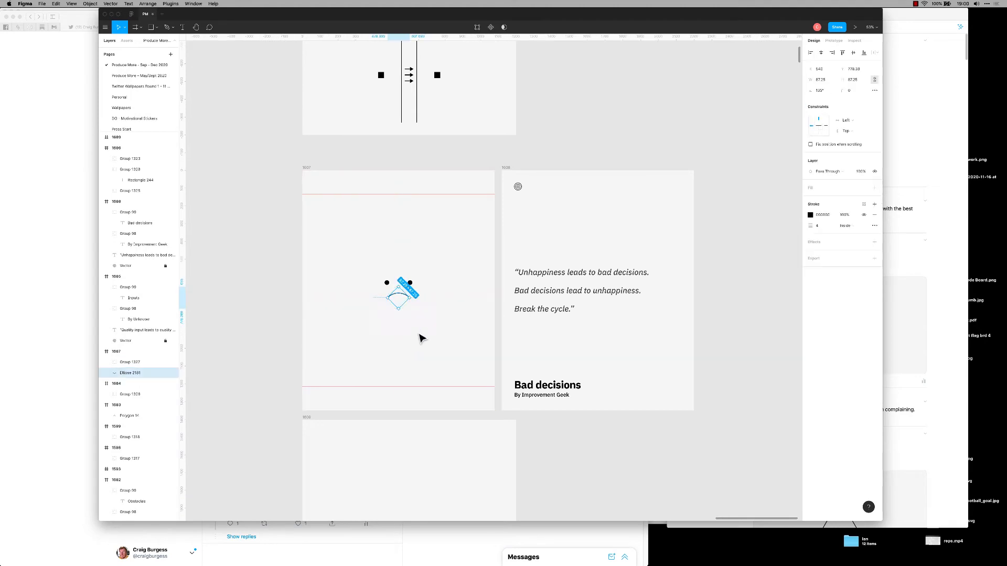
pyautogui.click(419, 334)
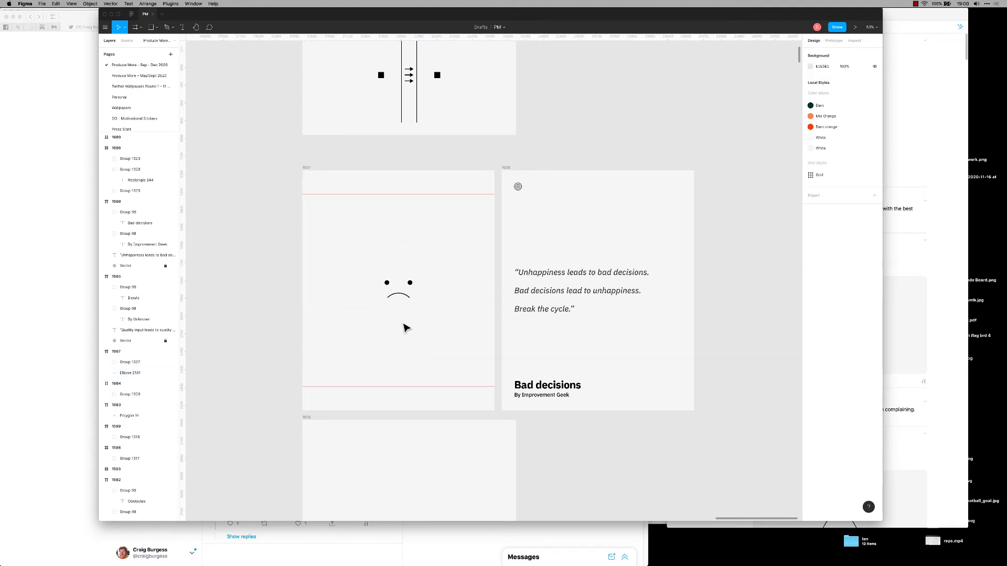
# Ungroup the eyes, move the right eye slightly inward, and group both circles again.
pyautogui.click(410, 283)
pyautogui.press('super+shift+g')
pyautogui.click(456, 292)
pyautogui.click(410, 284)
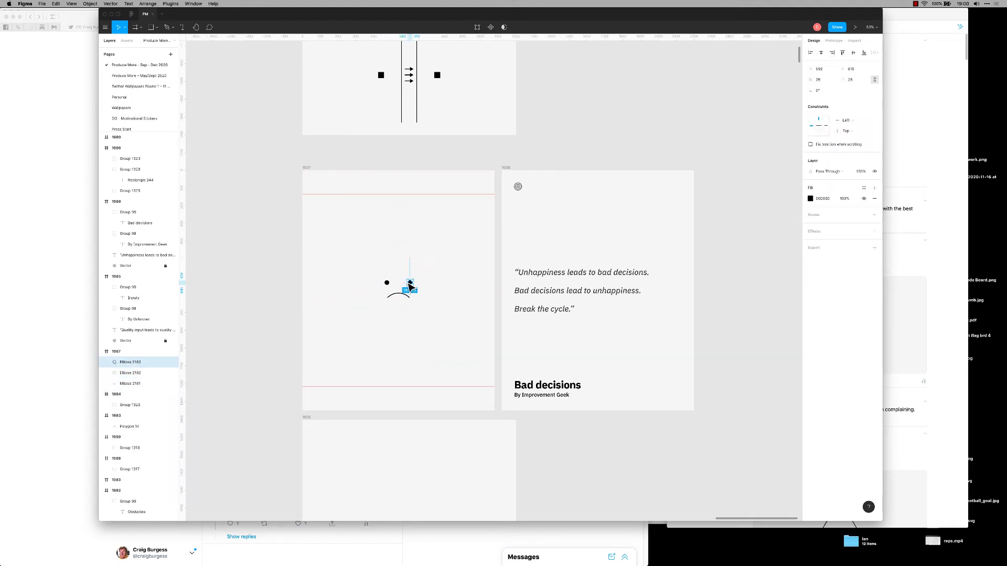
pyautogui.keyDown('shift'); pyautogui.click(387, 283); pyautogui.keyUp('shift')
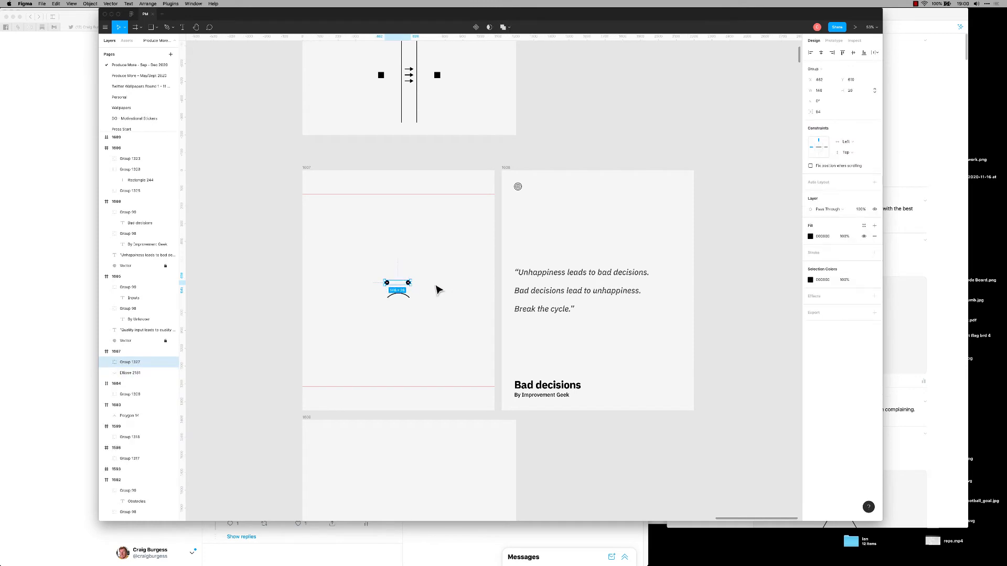
pyautogui.press('super+g')
# Ungroup the eyes, move the left eye slightly inward, then regroup them and centre the group horizontally in the frame.
pyautogui.press('super+shift+g')
pyautogui.click(423, 286)
pyautogui.moveTo(388, 282); pyautogui.dragTo(394, 282)
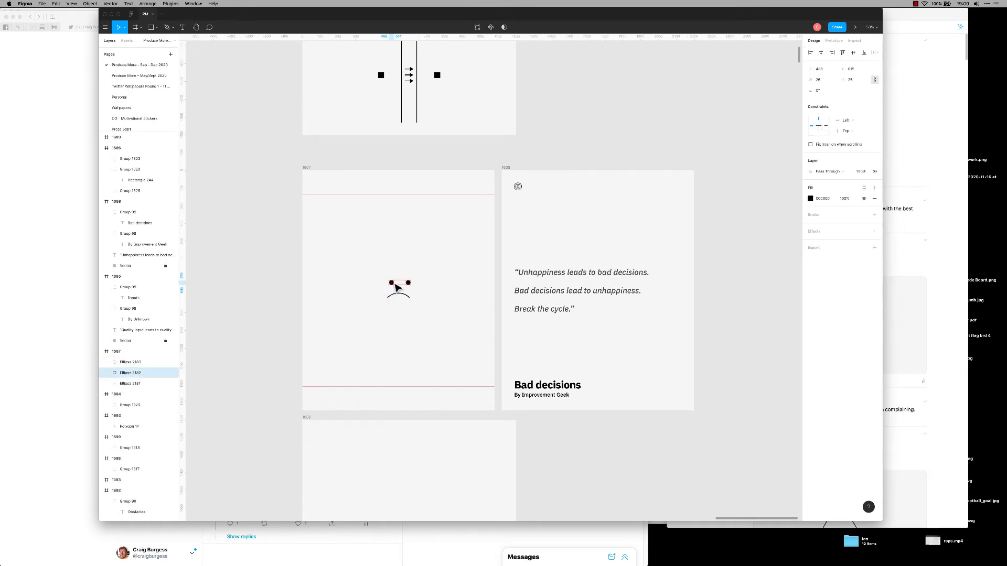
pyautogui.keyDown('shift'); pyautogui.click(409, 283); pyautogui.keyUp('shift')
pyautogui.press('super+g')
pyautogui.hotkey('alt', 'h')
pyautogui.click(438, 298)
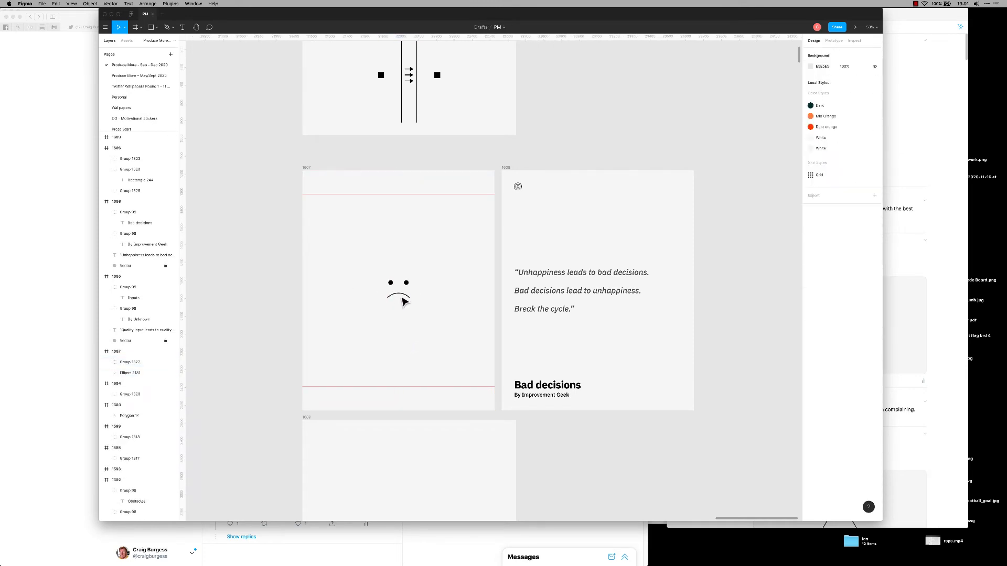
# Centre the small frown horizontally in its frame.
pyautogui.click(400, 295)
pyautogui.hotkey('alt', 'h')
pyautogui.click(420, 317)
# Enlarge the eyes and frown together to about 221 by 286 px and centre them vertically in the frame.
pyautogui.moveTo(379, 276); pyautogui.dragTo(427, 331)
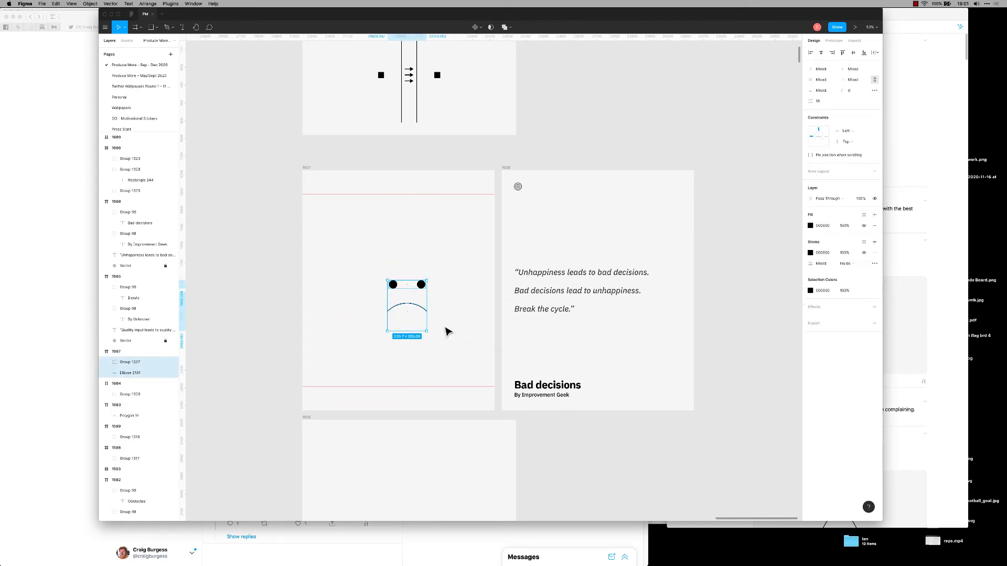
pyautogui.press('super+g')
pyautogui.hotkey('alt', 'v')
pyautogui.press('super+shift+g')
pyautogui.click(444, 330)
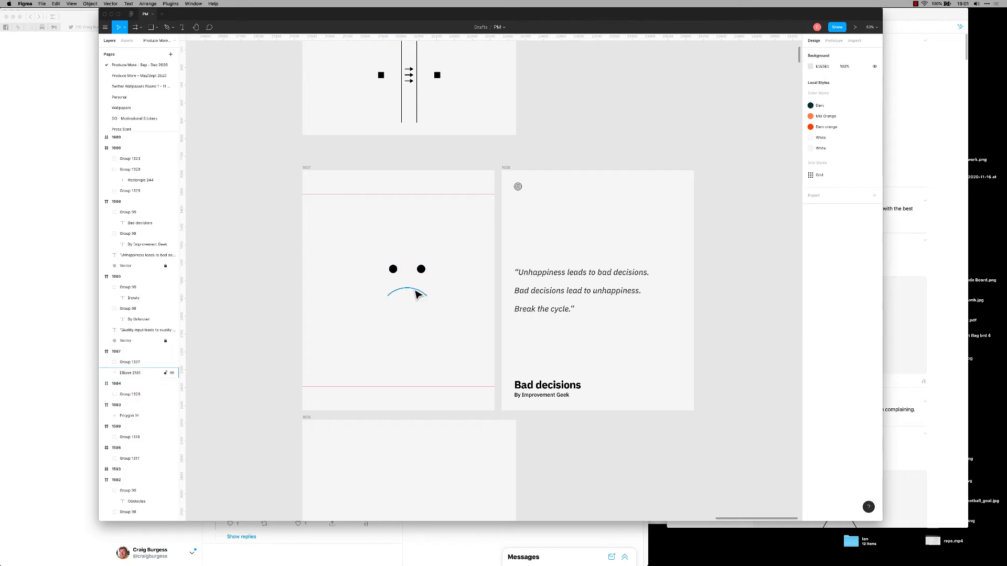
# Group the eyes and frown into one object and centre it horizontally in the frame.
pyautogui.click(415, 290)
pyautogui.moveTo(443, 250); pyautogui.dragTo(362, 315)
pyautogui.press('super+g')
pyautogui.hotkey('alt', 'h')
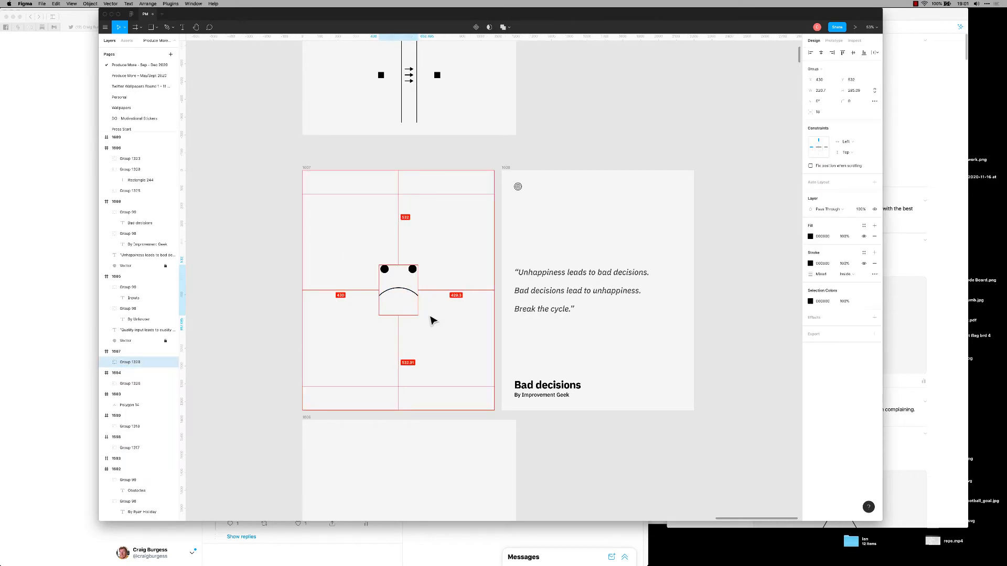
pyautogui.click(458, 324)
# Move the "Bad decisions" quote frame to the right, away from the sad face frame.
pyautogui.hscroll(1, 472, 262)
pyautogui.click(500, 166)
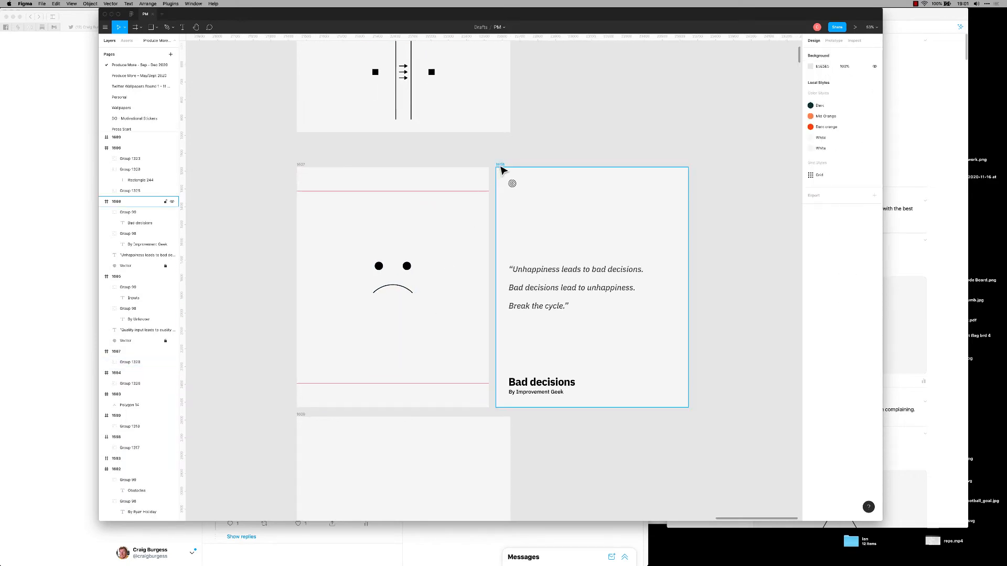
pyautogui.moveTo(501, 167); pyautogui.dragTo(690, 163)
pyautogui.click(300, 165)
pyautogui.press('super+d')
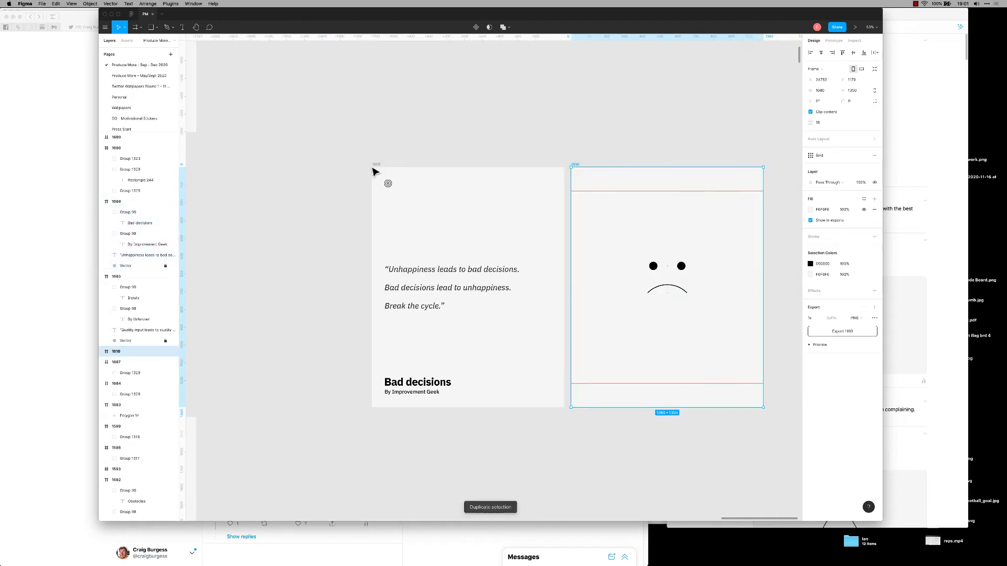
pyautogui.press('super+z')
# Move the quote frame farther right and duplicate the sad face frame into the gap beside the original.
pyautogui.hscroll(-5, 450, 236)
pyautogui.moveTo(512, 168); pyautogui.dragTo(568, 168)
pyautogui.moveTo(372, 204); pyautogui.dragTo(515, 208)
pyautogui.click(270, 169)
pyautogui.press('super+d')
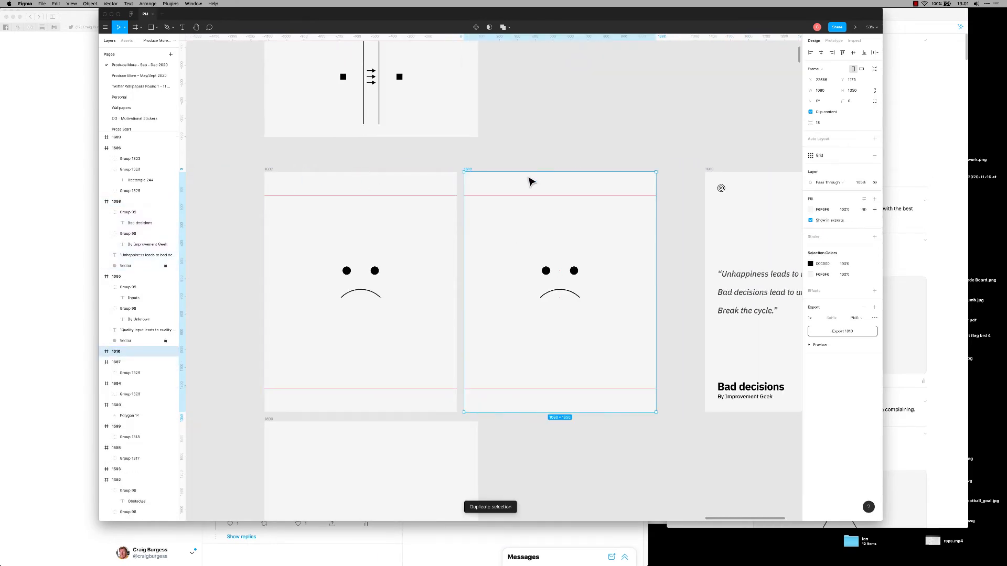
# Move the quote frame back left so it sits close beside the duplicated face frame.
pyautogui.click(358, 314)
pyautogui.scroll(1, 358, 315)
pyautogui.moveTo(503, 290); pyautogui.dragTo(398, 280)
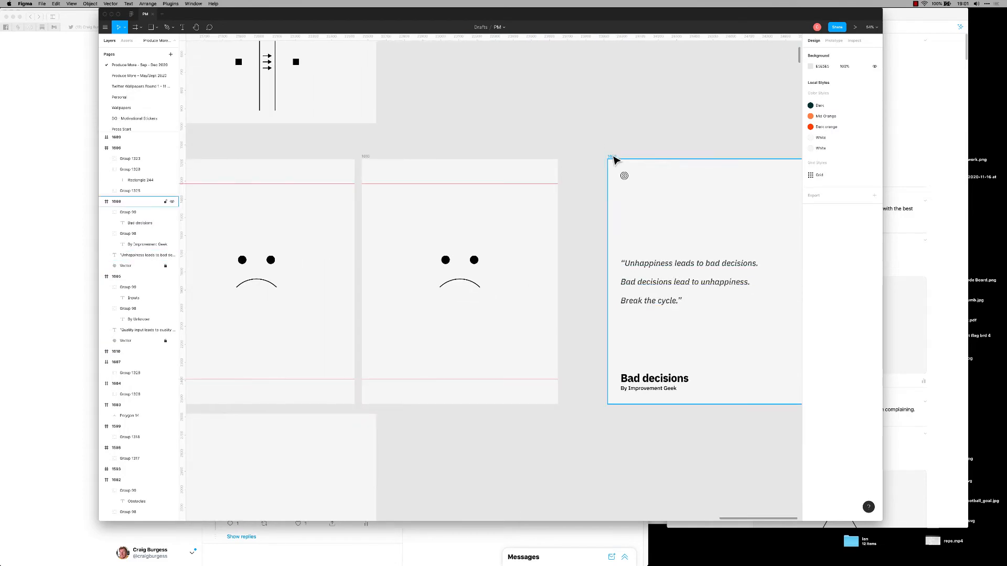
pyautogui.moveTo(614, 156); pyautogui.dragTo(575, 157)
# Draw a short vertical line with the Pen tool between the eyes and frown in the original face frame.
pyautogui.click(335, 229)
pyautogui.moveTo(335, 229); pyautogui.dragTo(483, 233)
pyautogui.scroll(4, 405, 268)
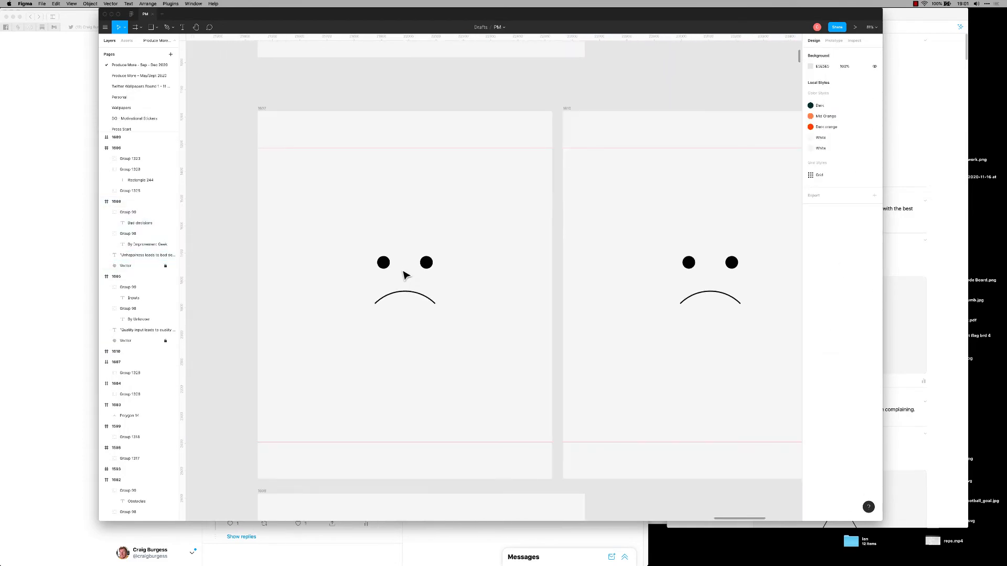
pyautogui.press('p')
pyautogui.click(405, 270)
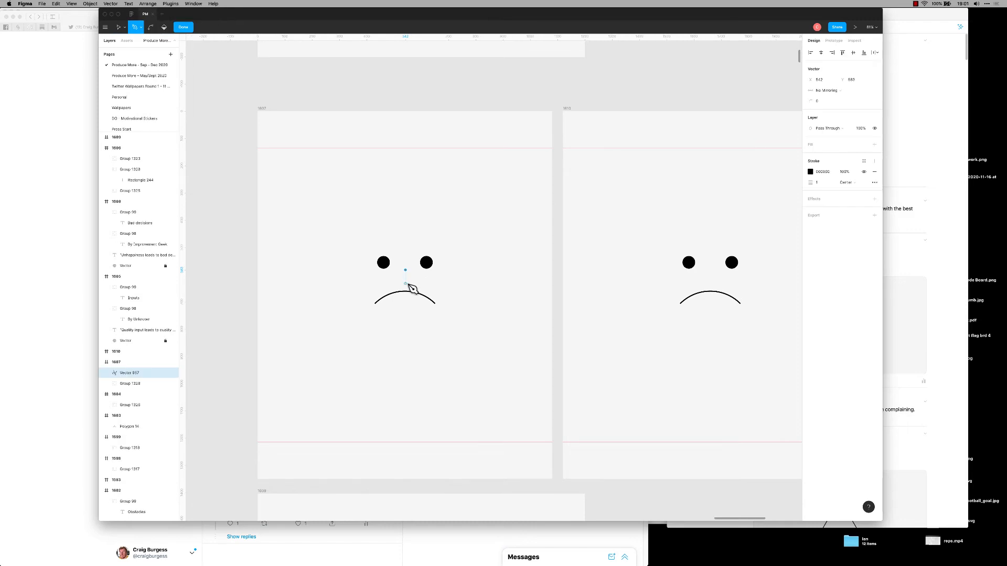
pyautogui.click(405, 283)
pyautogui.press('Escape')
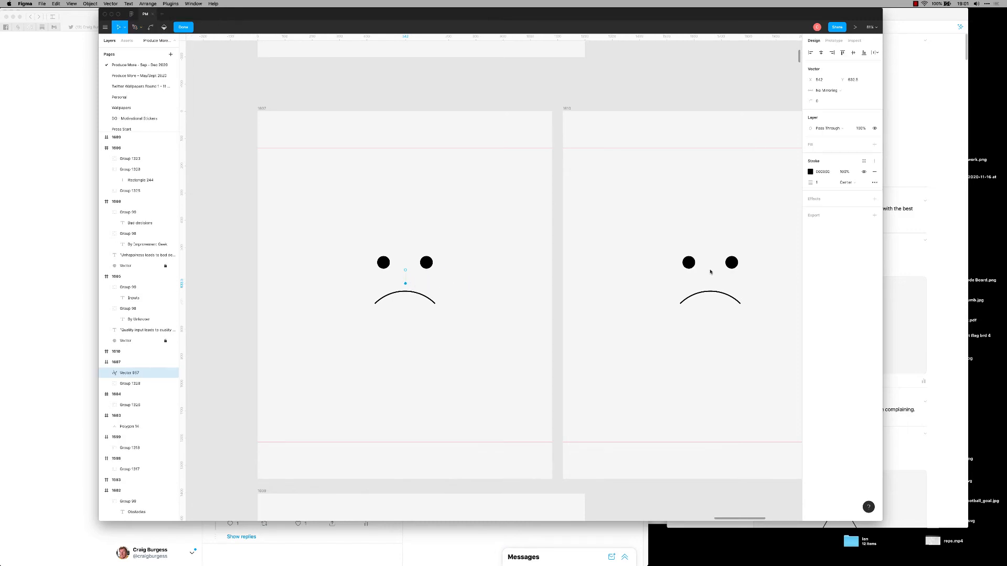
# Set the vertical line's stroke to 4 and give its lower end an open line arrowhead.
pyautogui.write('4')
pyautogui.press('Tab')
pyautogui.click(874, 182)
pyautogui.click(752, 214)
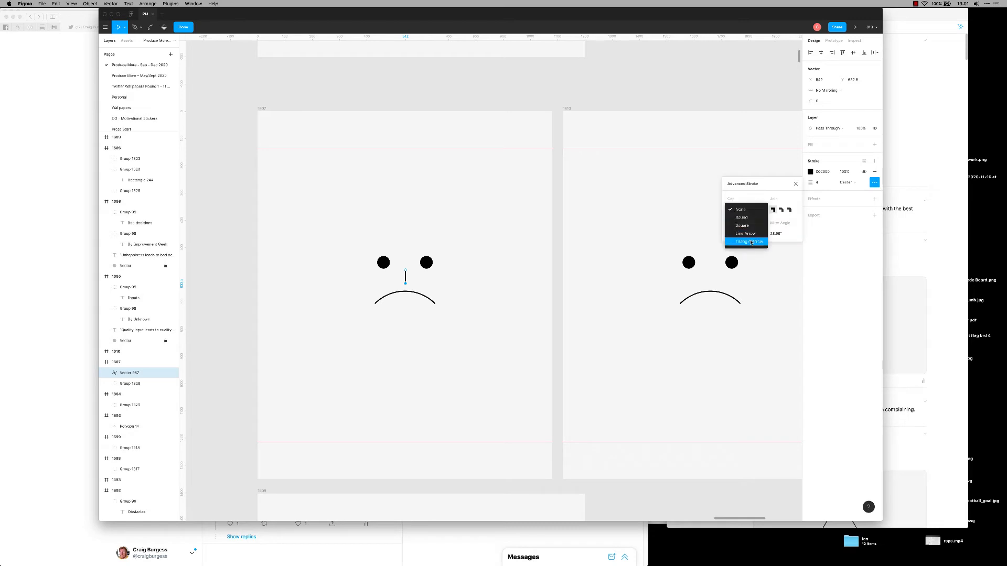
pyautogui.click(753, 242)
pyautogui.press('Escape')
pyautogui.press('Escape')
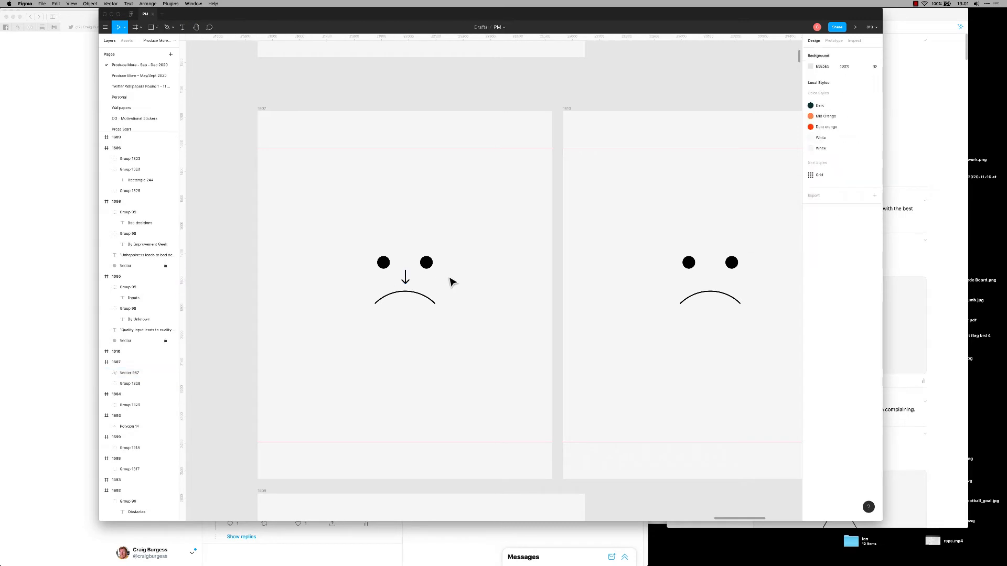
# Ungroup the face in the original frame and nudge the frown down by 10 px, away from the arrow.
pyautogui.click(414, 299)
pyautogui.press('shift+super+g')
pyautogui.click(454, 295)
pyautogui.click(434, 302)
pyautogui.hotkey('shift', 'Down')
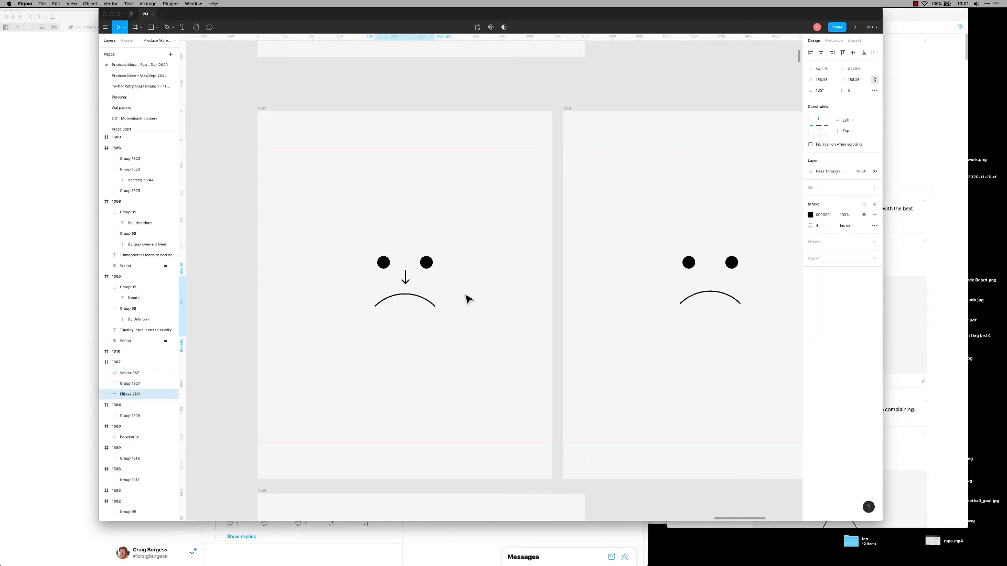
pyautogui.click(453, 279)
# Lengthen the arrow by moving its upper end point up between the two eyes.
pyautogui.click(407, 279)
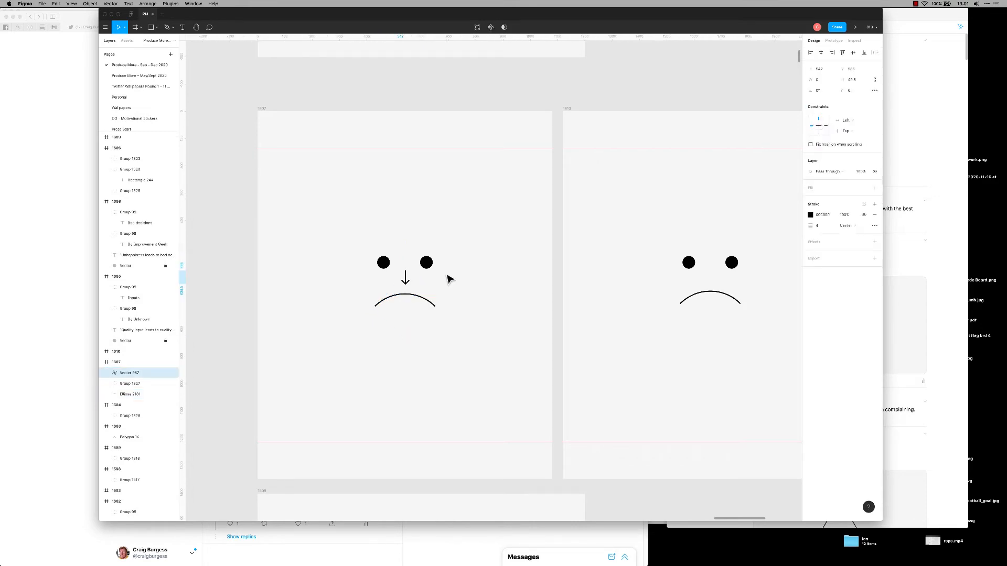
pyautogui.scroll(5, 449, 279)
pyautogui.hscroll(-1, 398, 275)
pyautogui.doubleClick(376, 282)
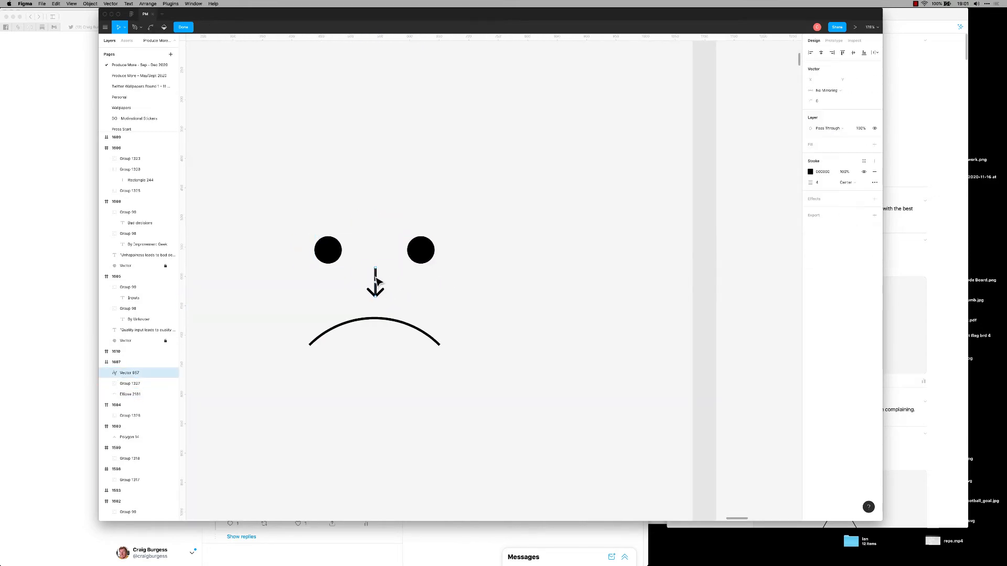
pyautogui.moveTo(376, 268); pyautogui.dragTo(376, 255)
pyautogui.press('Escape')
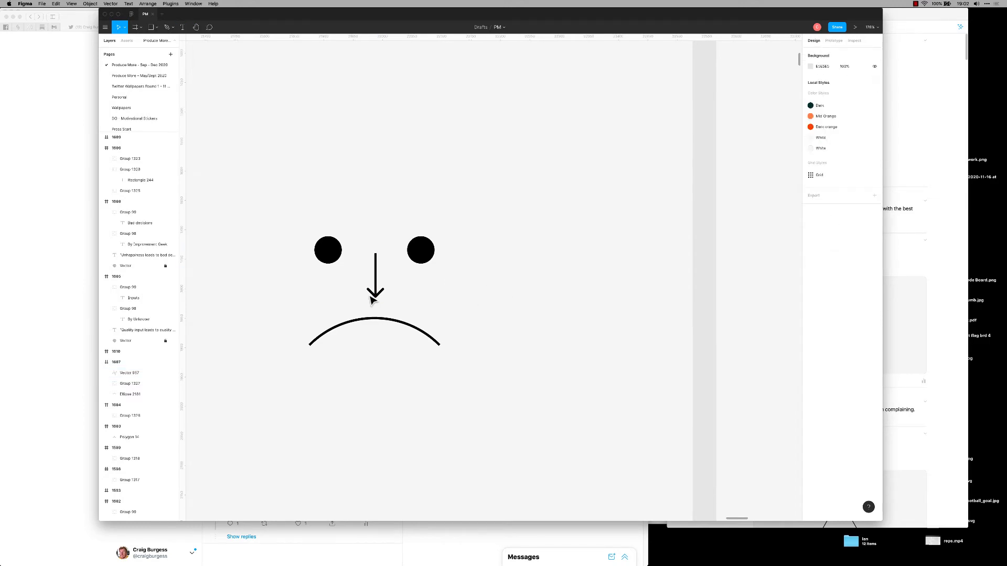
# Draw a horizontal line between the eyes across the arrow's upper end and set its stroke to 4.
pyautogui.press('p')
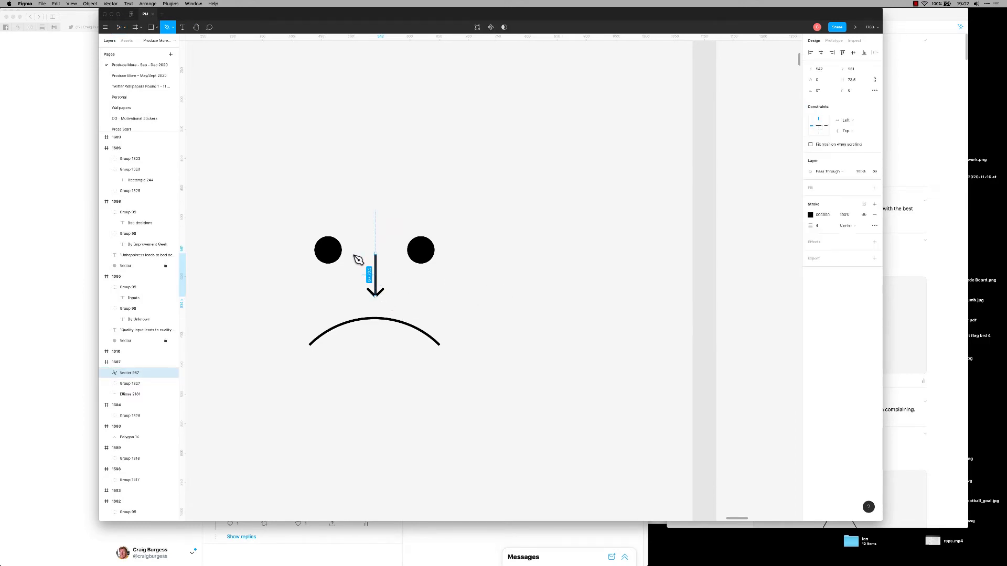
pyautogui.click(349, 252)
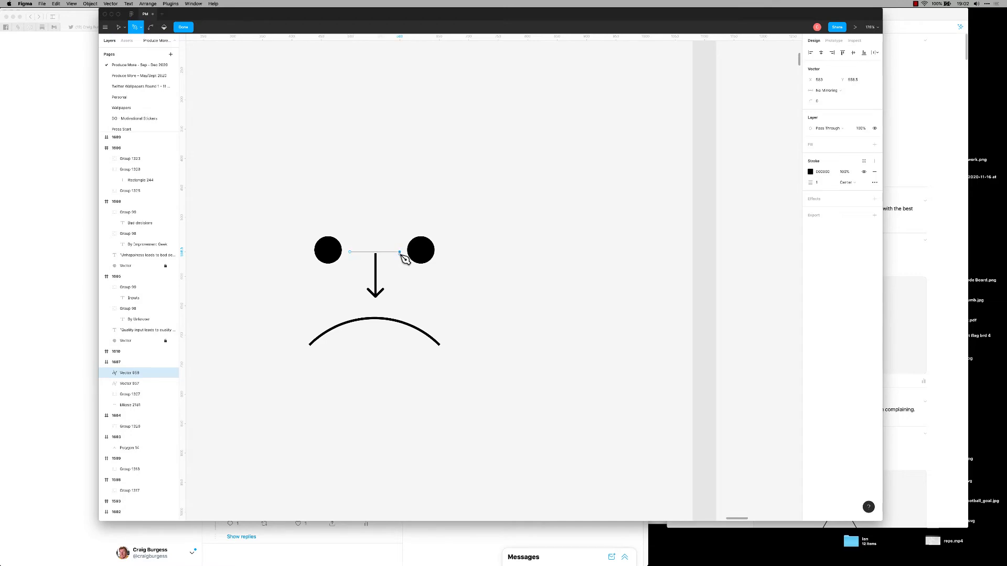
pyautogui.press('b')
pyautogui.click(823, 182)
pyautogui.write('4')
pyautogui.press('Return')
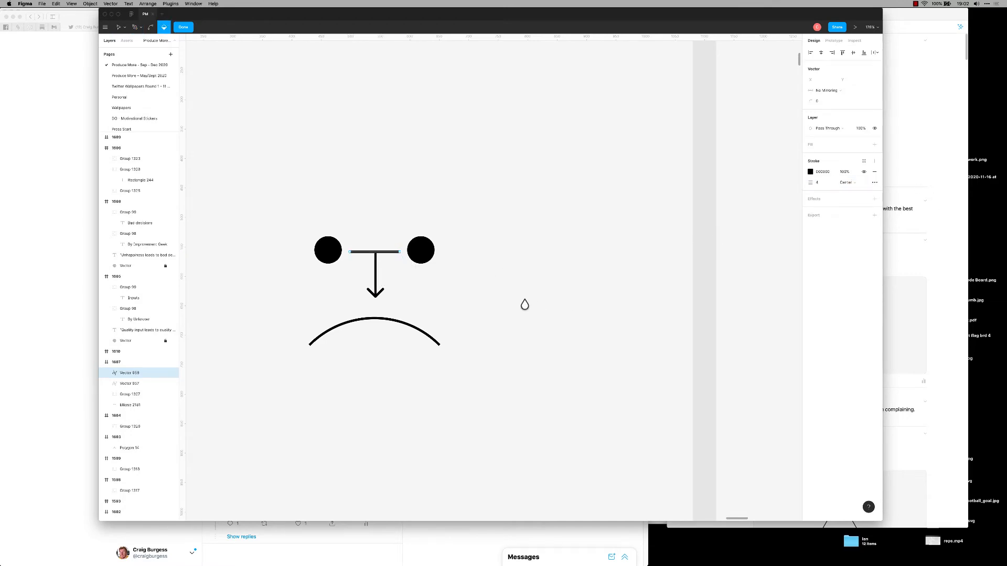
pyautogui.press('Escape')
pyautogui.press('Escape')
# Nudge the horizontal line slightly over the arrow, and delete the line from the face.
pyautogui.click(397, 253)
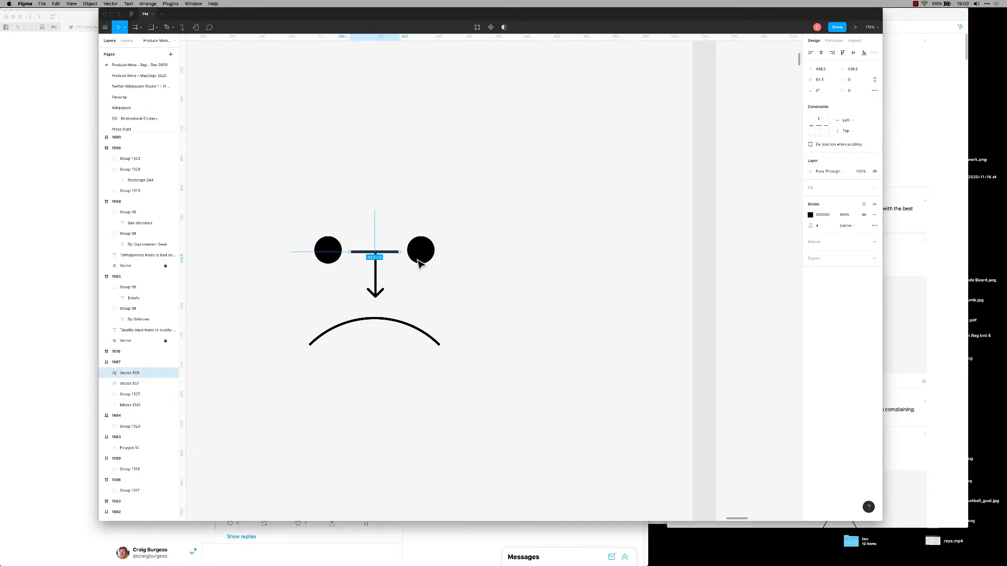
pyautogui.click(402, 262)
pyautogui.click(395, 254)
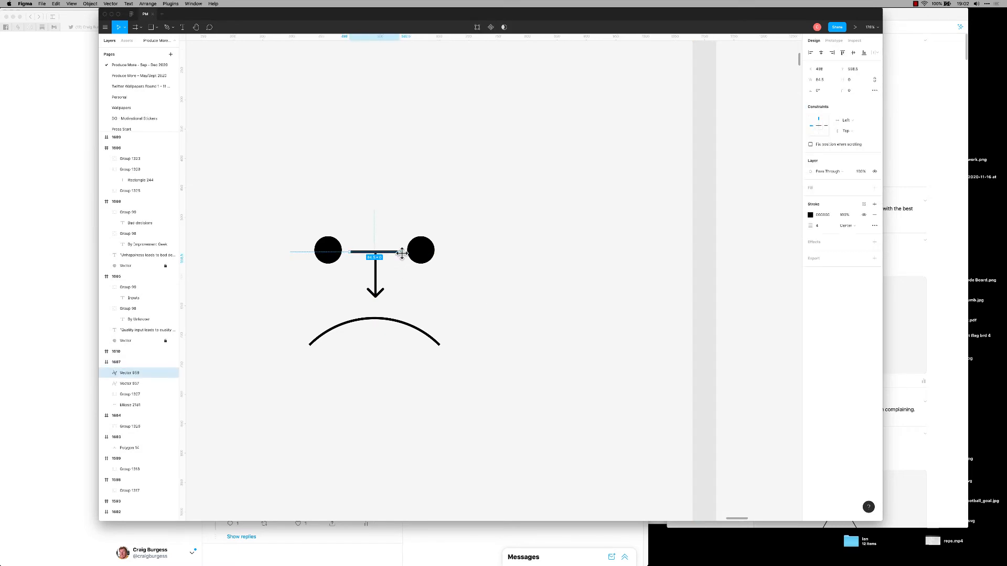
pyautogui.click(494, 285)
pyautogui.hotkey('shift', '0')
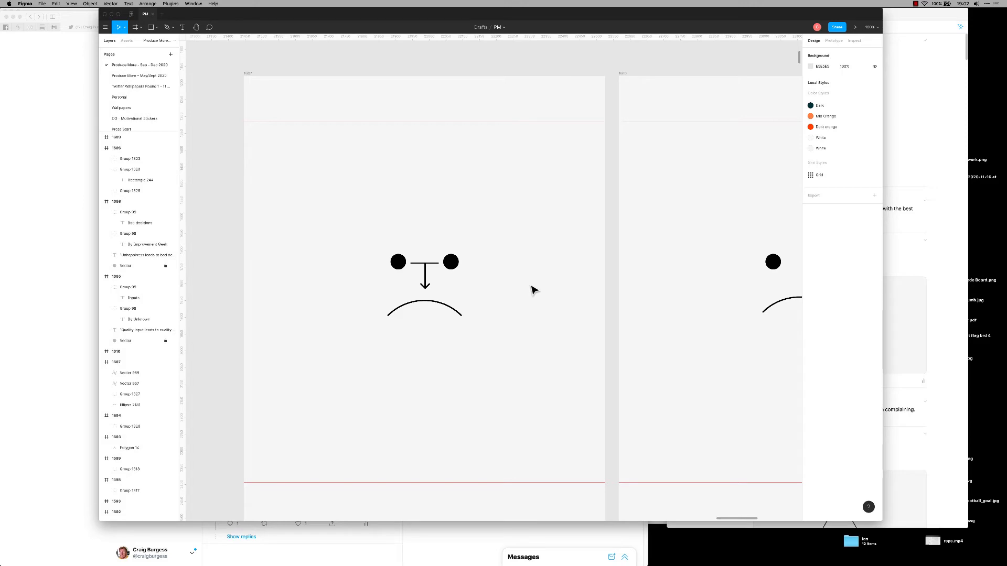
pyautogui.click(435, 264)
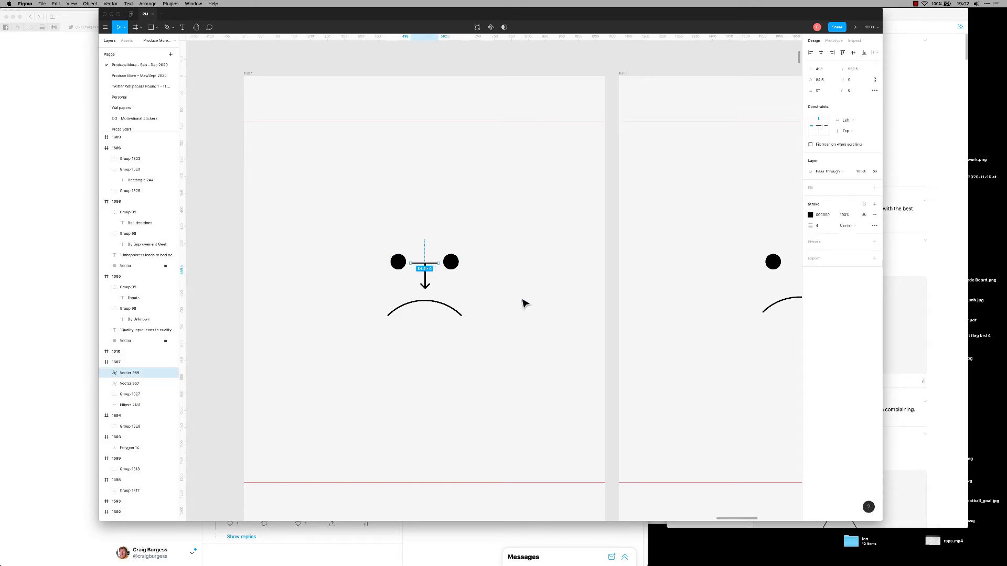
pyautogui.press('Delete')
# Nudge the frown farther down to widen the gap below the arrowhead.
pyautogui.click(456, 311)
pyautogui.hotkey('shift', 'Down')
pyautogui.hotkey('shift', 'Down')
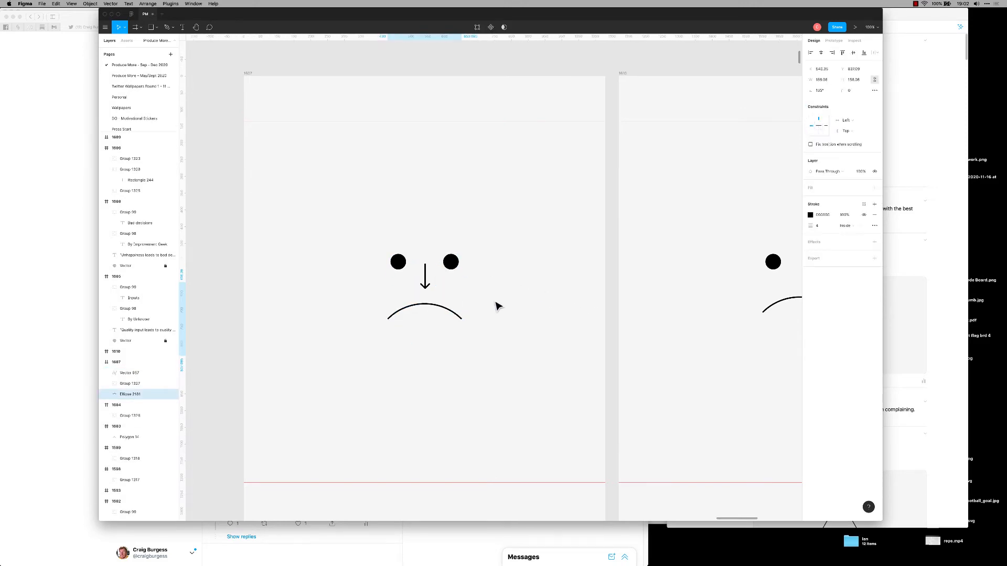
# Nudge the arrow between the eyes down toward the frown.
pyautogui.click(425, 275)
pyautogui.hotkey('shift', 'Down')
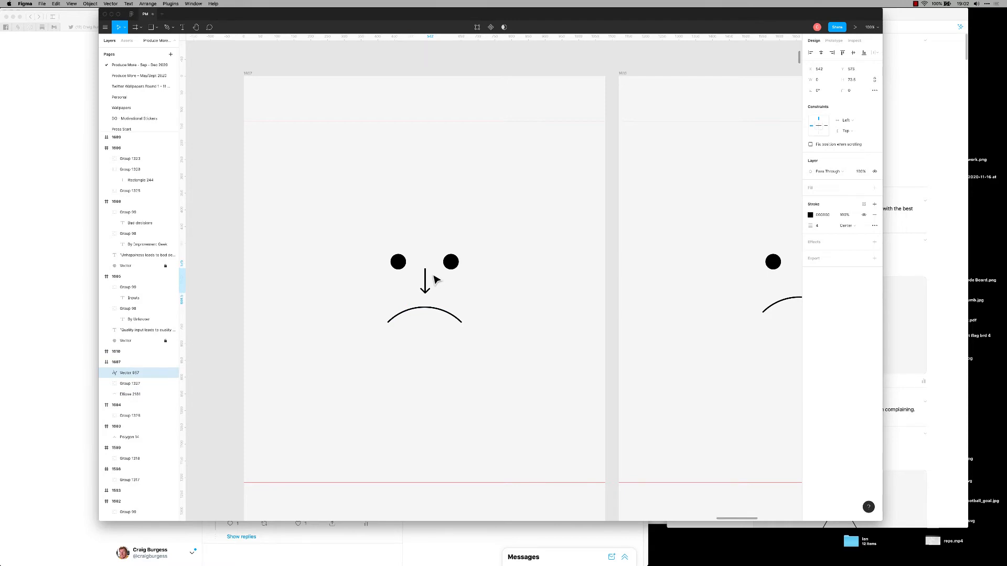
pyautogui.click(506, 294)
pyautogui.scroll(-5, 508, 293)
pyautogui.hscroll(2, 482, 302)
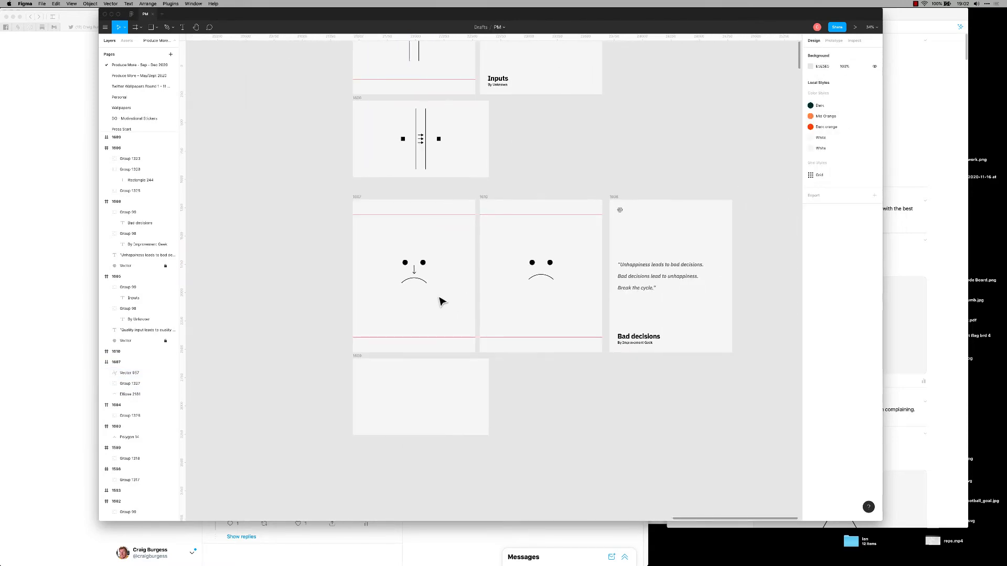
# Group the eyes, arrow and frown, show the layout grids, and move the group down about 40 px.
pyautogui.scroll(2, 441, 300)
pyautogui.scroll(2, 441, 302)
pyautogui.moveTo(362, 218); pyautogui.dragTo(452, 312)
pyautogui.press('super+g')
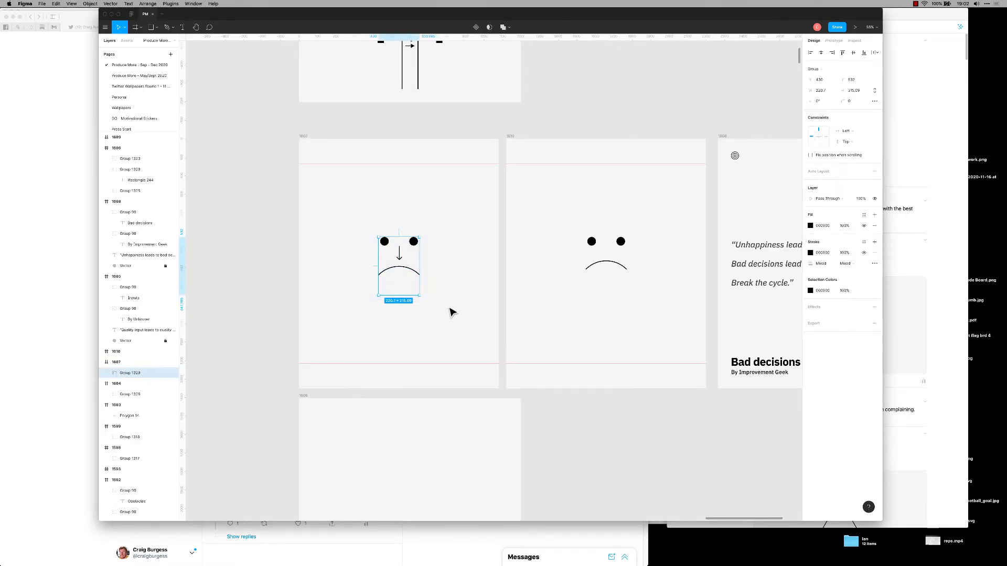
pyautogui.hotkey('ctrl', 'g')
pyautogui.hotkey('shift', 'Down')
pyautogui.hotkey('shift', 'Down')
pyautogui.hotkey('shift', 'Down')
pyautogui.hotkey('shift', 'Down')
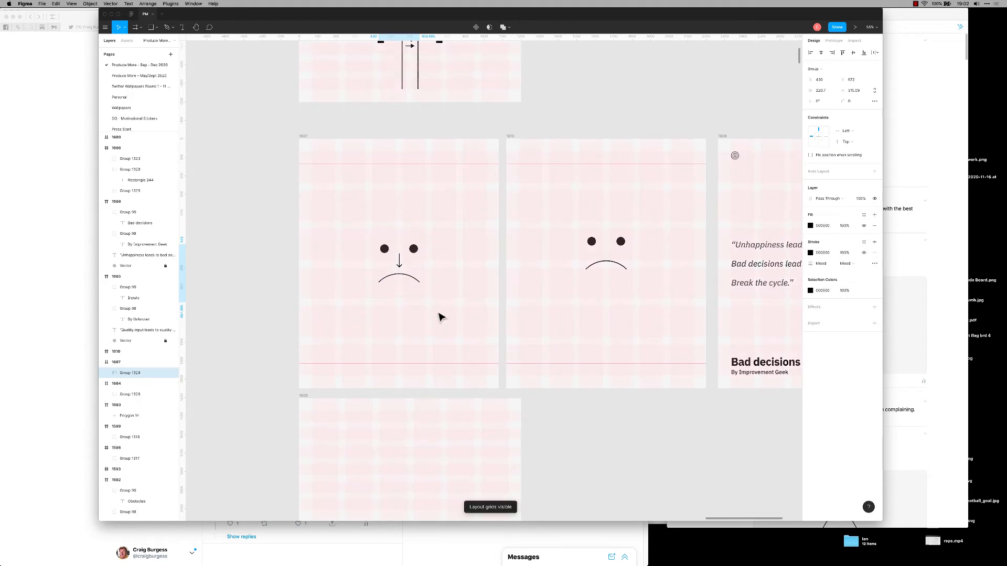
# Replace the sad face in the middle frame with a copy of the grouped face with the arrow.
pyautogui.click(612, 248)
pyautogui.press('BackSpace')
pyautogui.click(414, 249)
pyautogui.press('super+c')
pyautogui.click(509, 136)
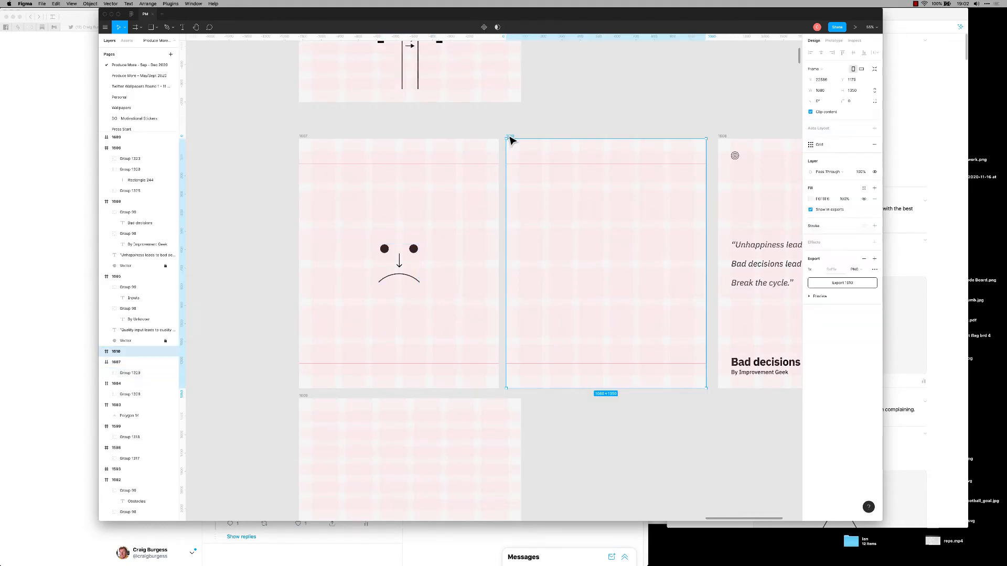
pyautogui.press('super+v')
pyautogui.click(671, 272)
pyautogui.scroll(3, 600, 272)
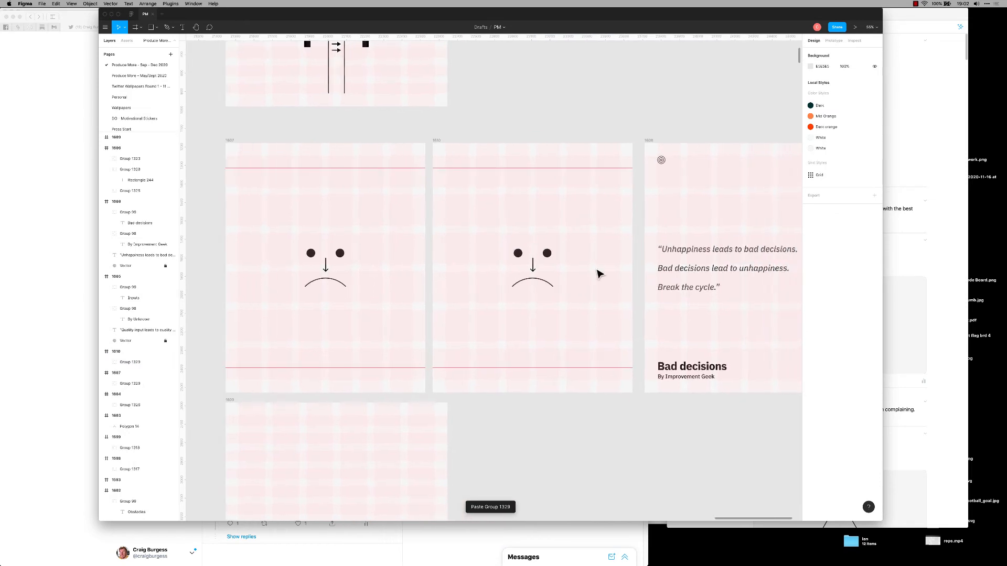
# Ungroup the copied face and rotate its mouth to -45° so it curves into a smile.
pyautogui.click(540, 287)
pyautogui.doubleClick(532, 288)
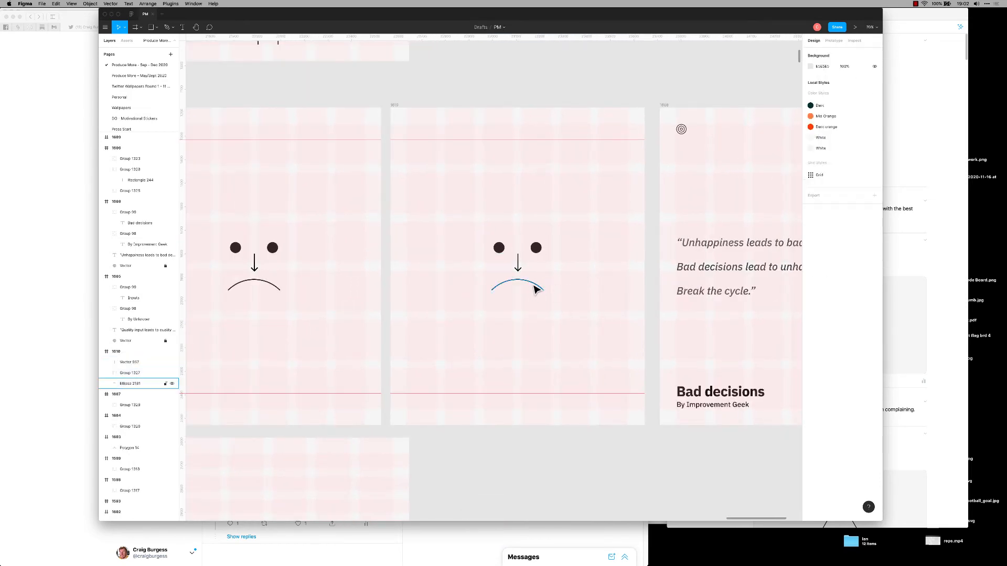
pyautogui.moveTo(547, 294); pyautogui.dragTo(461, 284)
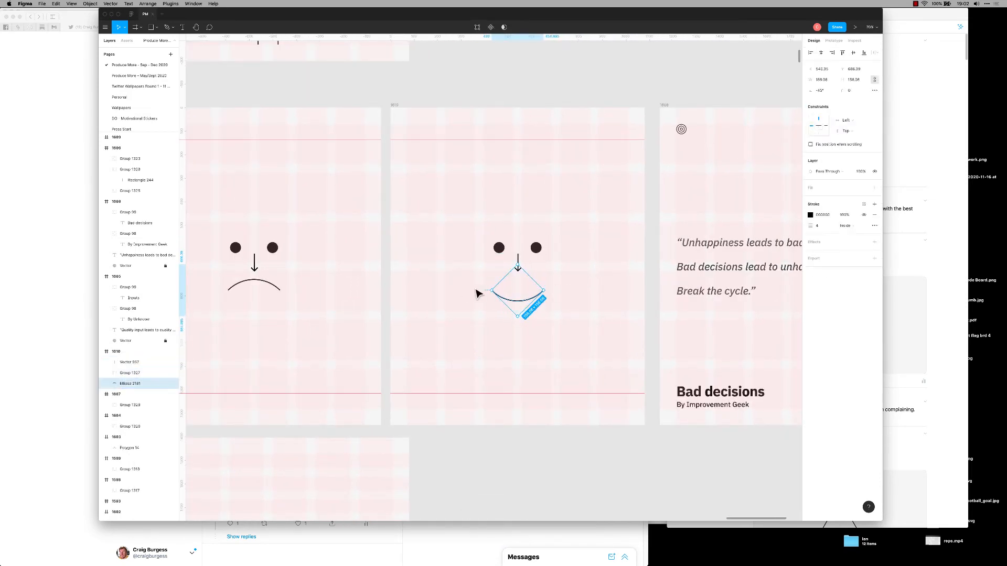
# Turn the smiling face's arrow to point upward, and delete it from the face.
pyautogui.click(517, 262)
pyautogui.moveTo(519, 274); pyautogui.dragTo(514, 244)
pyautogui.click(561, 291)
pyautogui.click(517, 262)
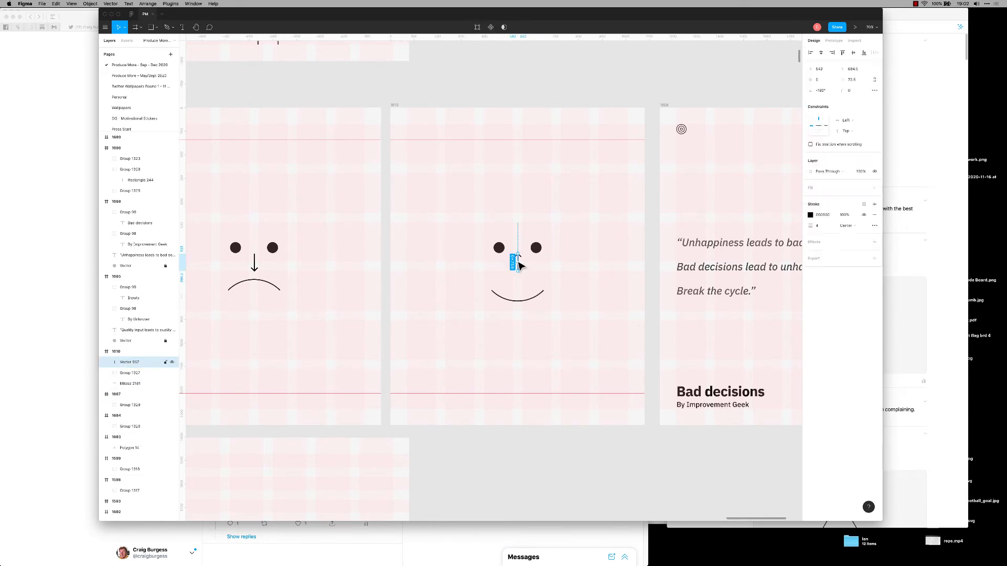
pyautogui.press('Delete')
# Put a Line Arrow cap on the right end point of the smile's stroke.
pyautogui.doubleClick(543, 296)
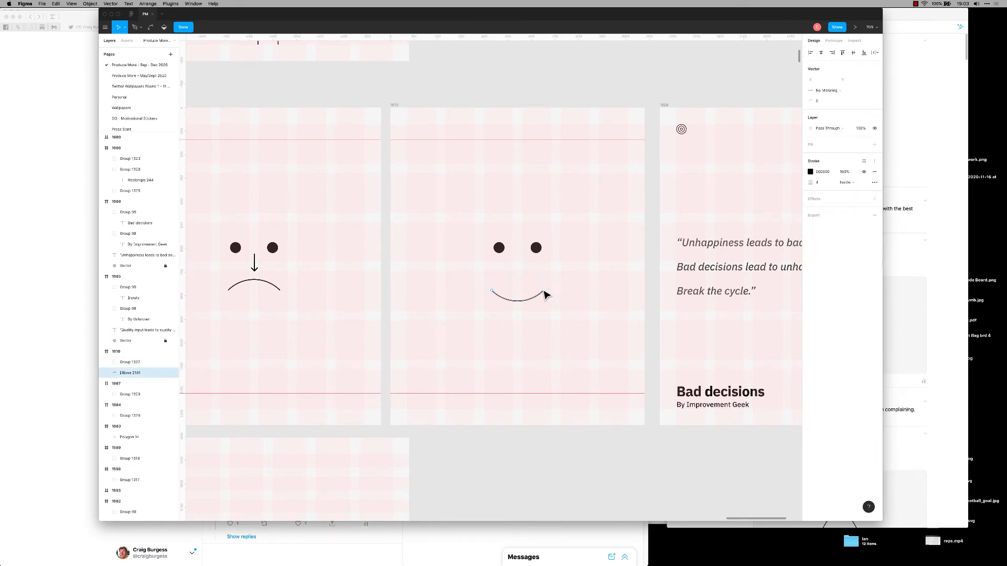
pyautogui.click(543, 291)
pyautogui.click(874, 183)
pyautogui.click(742, 209)
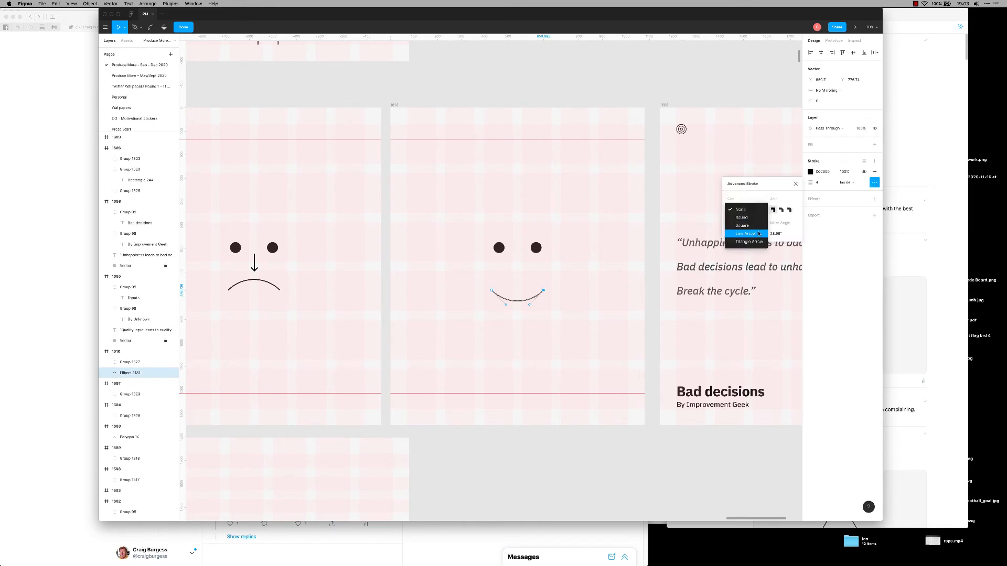
pyautogui.click(747, 234)
pyautogui.press('Escape')
pyautogui.press('Escape')
pyautogui.click(544, 297)
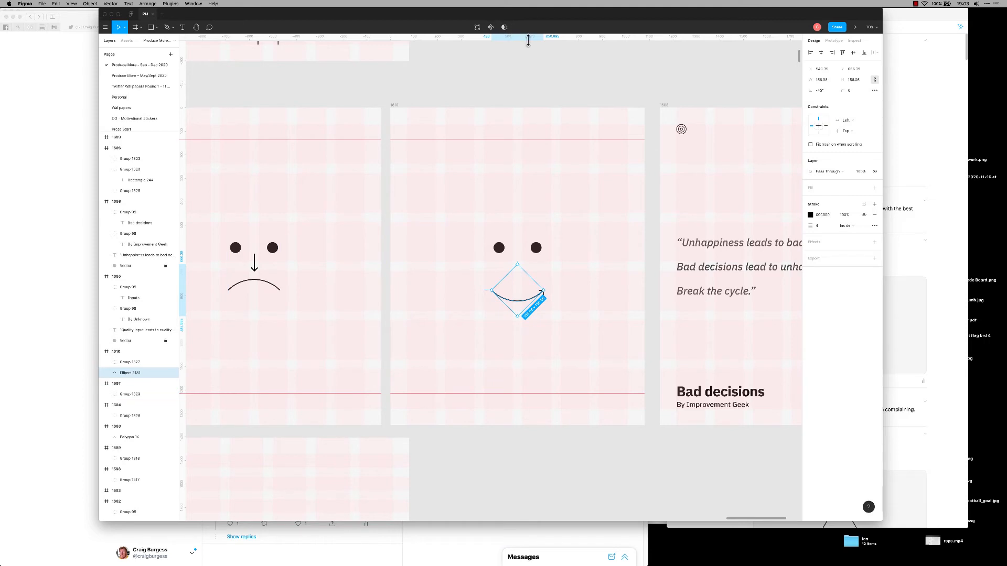
# Place a horizontal guide at the frown's upper edge and nudge the smile up to line up with it.
pyautogui.moveTo(645, 177); pyautogui.dragTo(645, 280)
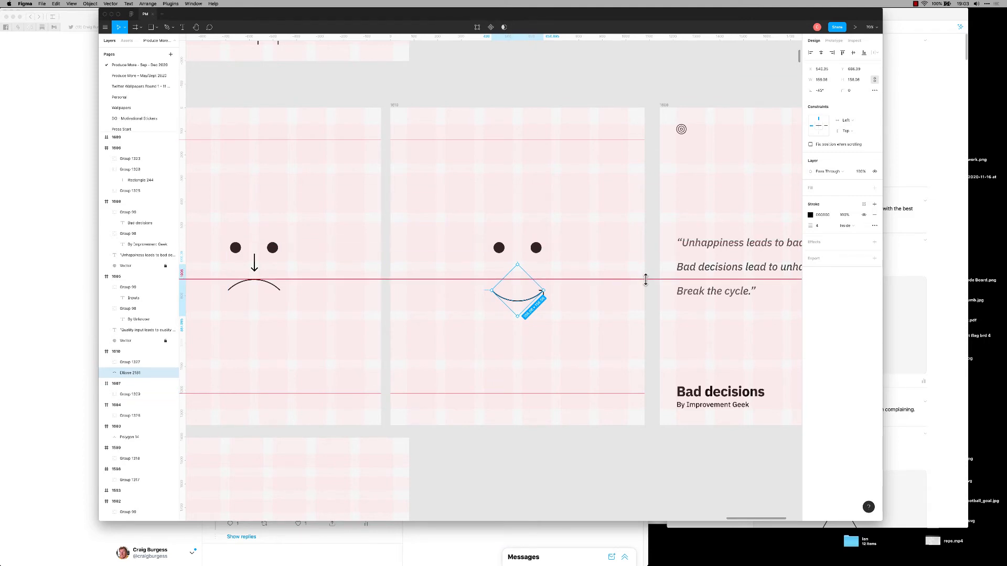
pyautogui.click(539, 310)
pyautogui.click(541, 295)
pyautogui.hotkey('shift', 'Up')
pyautogui.hotkey('shift', 'Up')
pyautogui.hotkey('shift', 'Up')
pyautogui.hotkey('shift', 'Up')
pyautogui.press('Up')
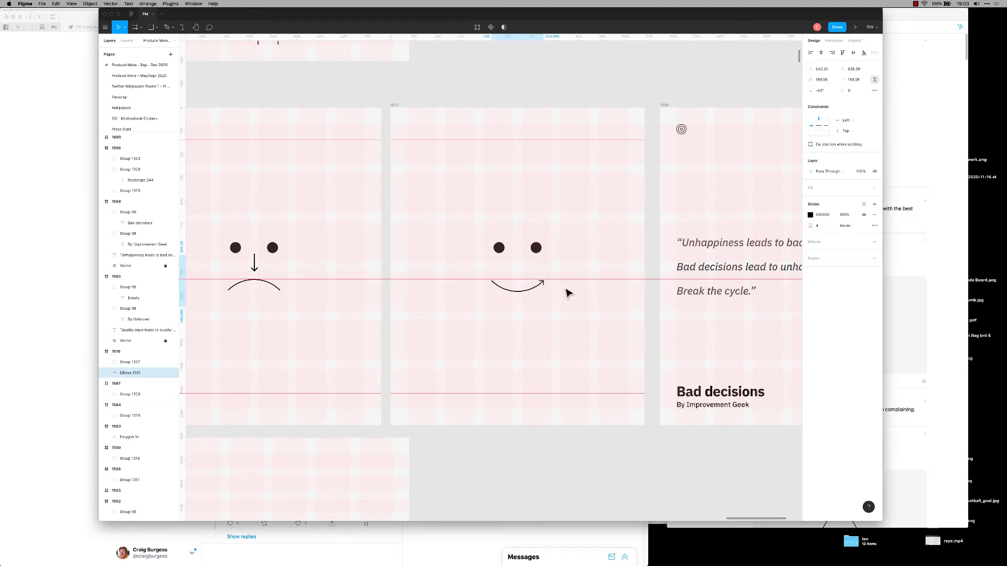
# Delete the horizontal guide running through the faces and hide the layout grids.
pyautogui.click(652, 280)
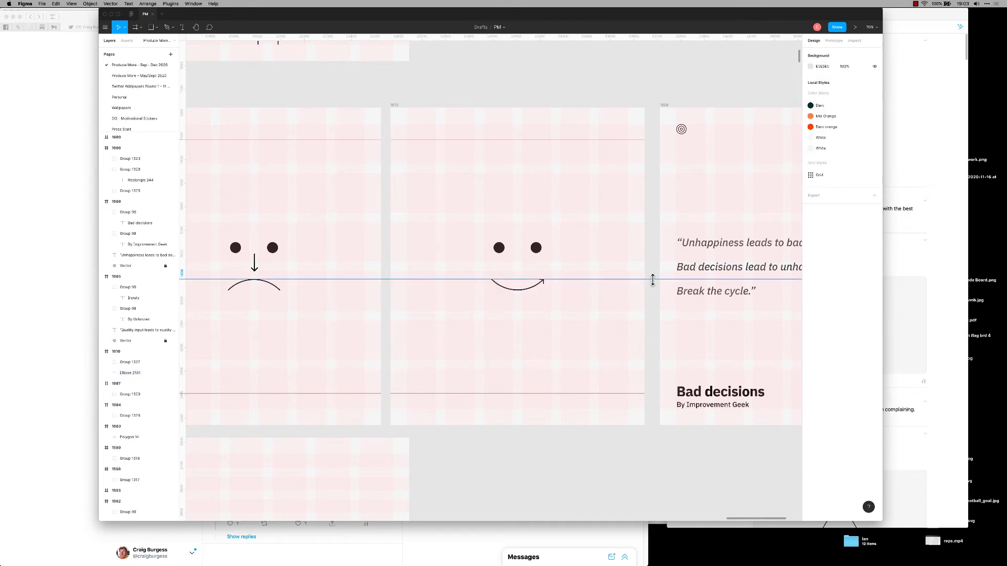
pyautogui.press('Delete')
pyautogui.hotkey('ctrl', 'g')
pyautogui.hscroll(-3, 615, 319)
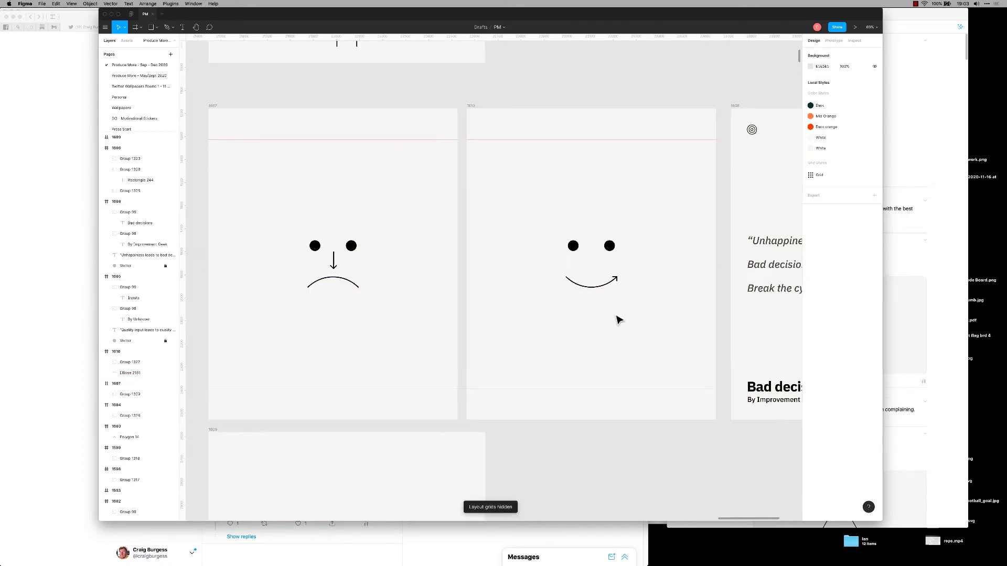
# Delete the empty landscape frame beneath the sad face.
pyautogui.scroll(-2, 616, 317)
pyautogui.hscroll(-1, 616, 317)
pyautogui.moveTo(365, 212); pyautogui.dragTo(470, 295)
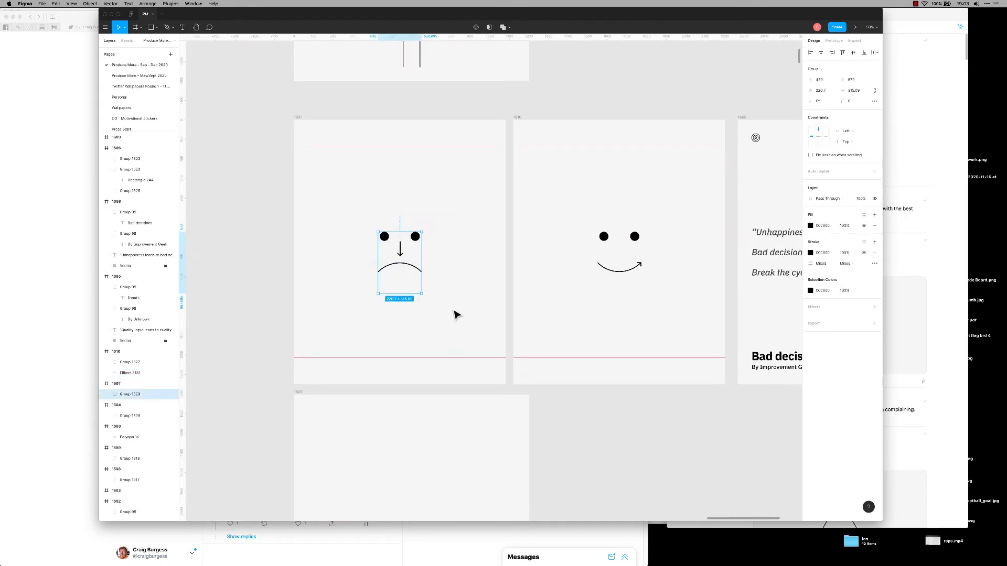
pyautogui.click(301, 392)
pyautogui.press('Delete')
pyautogui.scroll(-8, 436, 243)
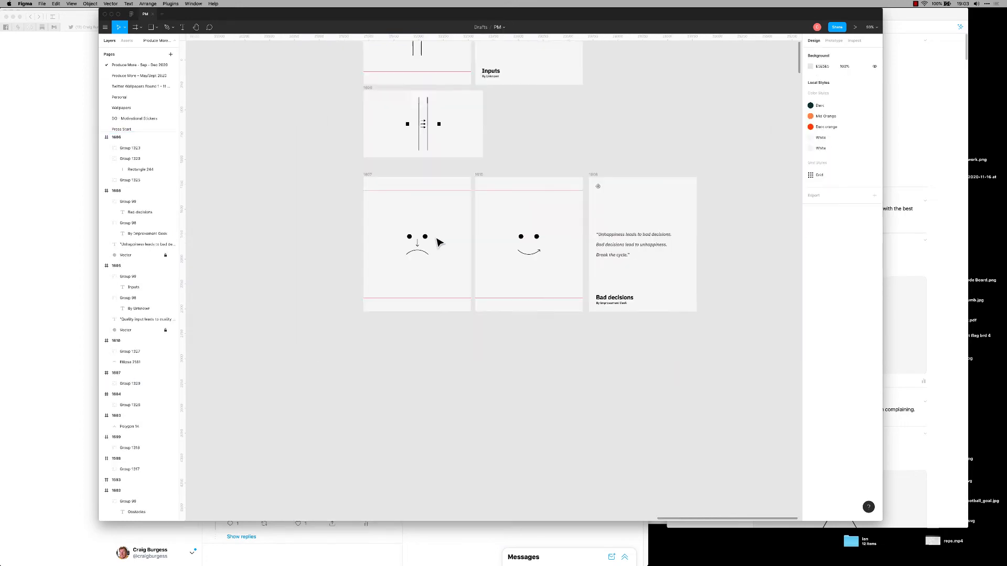
# Copy the pair of 1080 × 1200 frames from the older radiating-lines illustration.
pyautogui.moveTo(370, 322); pyautogui.dragTo(494, 176)
pyautogui.scroll(-10, 502, 250)
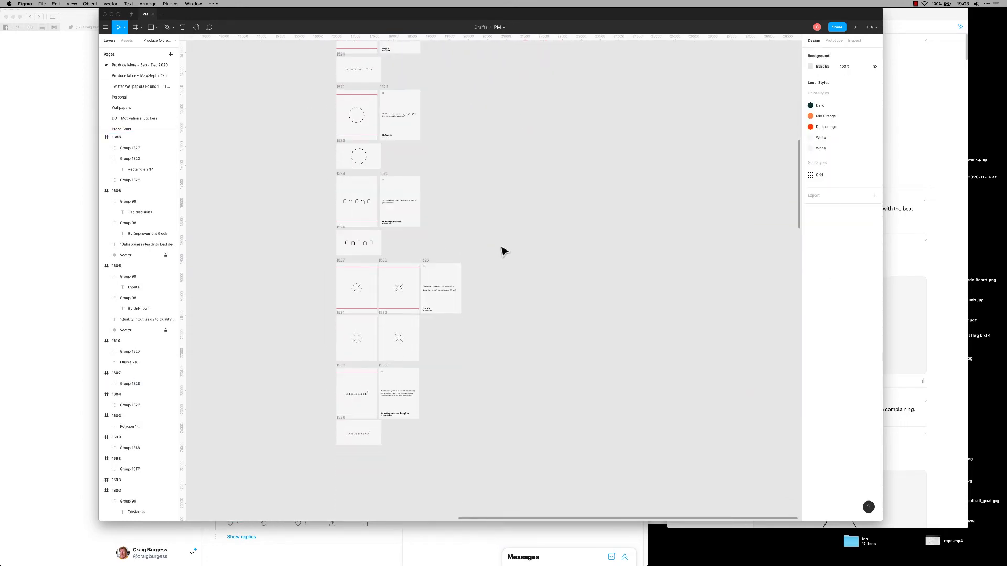
pyautogui.click(356, 322)
pyautogui.keyDown('shift'); pyautogui.click(384, 313); pyautogui.keyUp('shift')
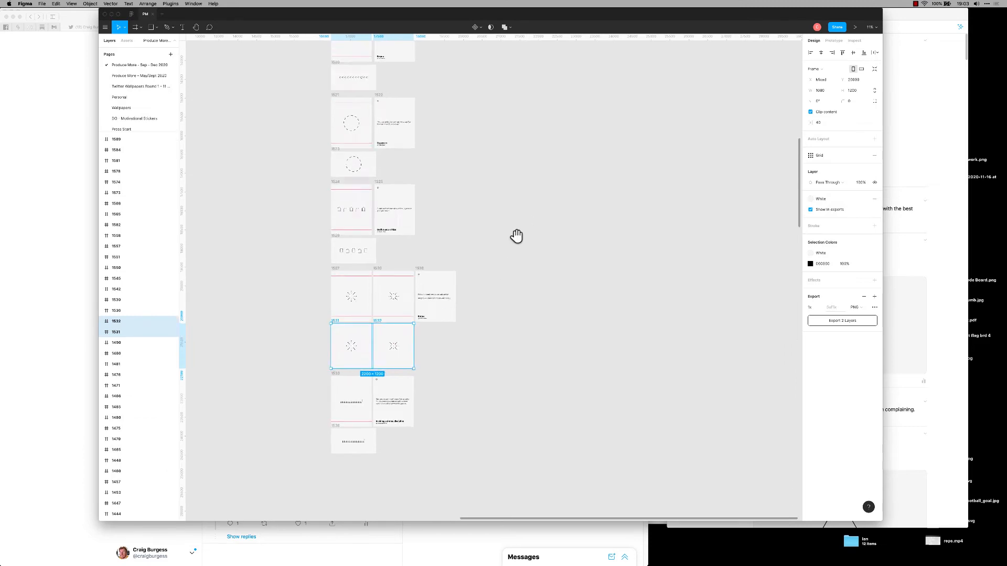
# Paste the two copied frames directly beneath the sad and smiling face frames.
pyautogui.scroll(10, 519, 308)
pyautogui.hscroll(3, 519, 308)
pyautogui.scroll(10, 519, 308)
pyautogui.scroll(5, 480, 263)
pyautogui.click(479, 332)
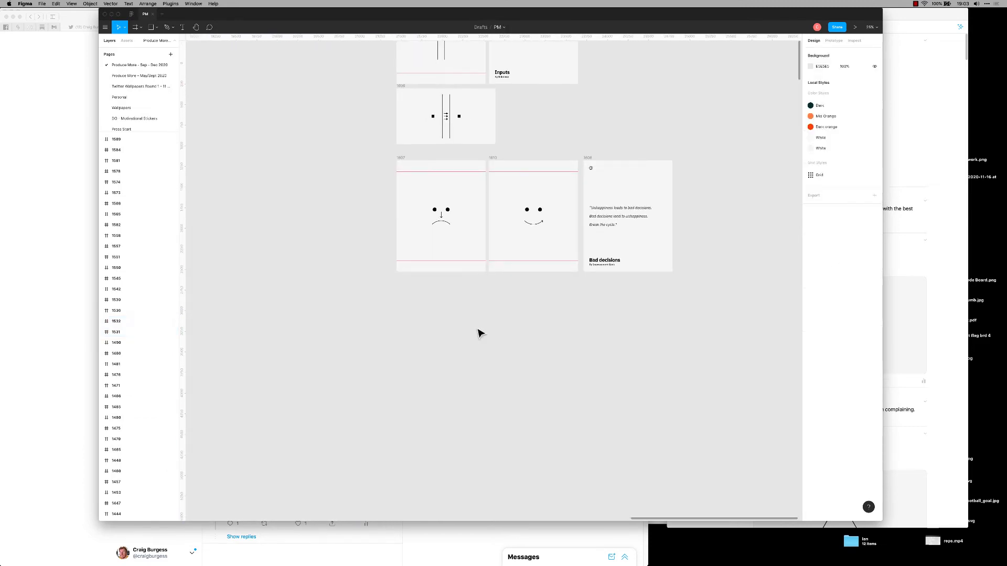
pyautogui.press('super+v')
pyautogui.moveTo(468, 257); pyautogui.dragTo(464, 306)
pyautogui.press('Escape')
# Delete the radiating-arrow drawings from both pasted frames.
pyautogui.click(534, 329)
pyautogui.press('Delete')
pyautogui.click(442, 336)
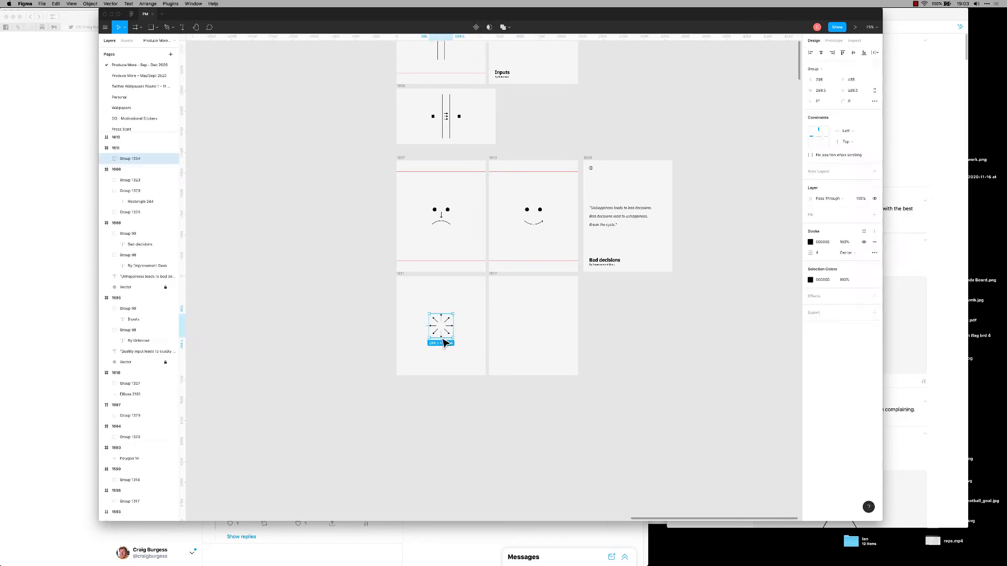
pyautogui.press('Delete')
# Copy the grouped sad face into the first empty frame of the lower row.
pyautogui.click(450, 227)
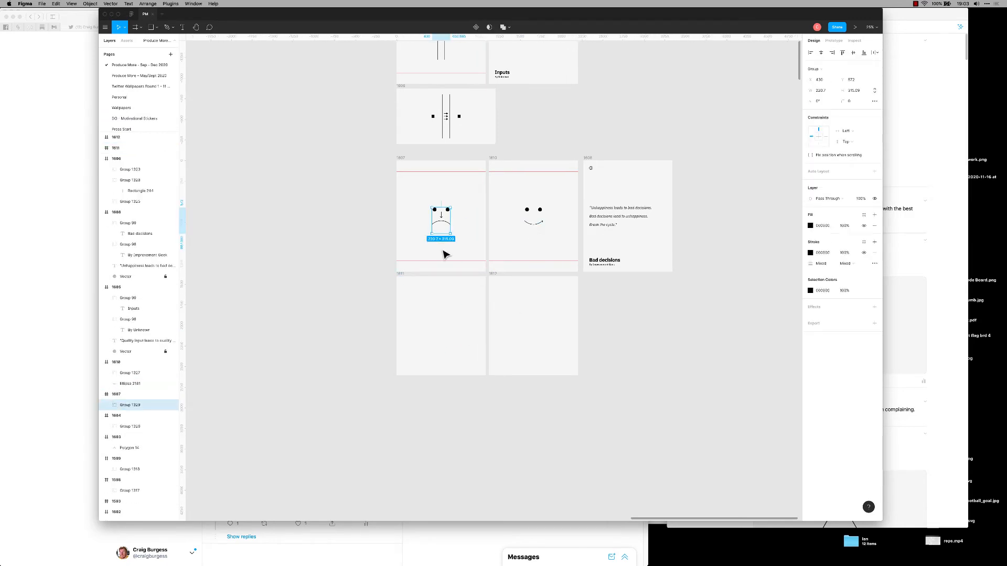
pyautogui.click(404, 276)
pyautogui.press('super+v')
# Group the smiling face's eyes and mouth, and copy the group into the second empty frame below.
pyautogui.click(519, 250)
pyautogui.moveTo(513, 190); pyautogui.dragTo(557, 233)
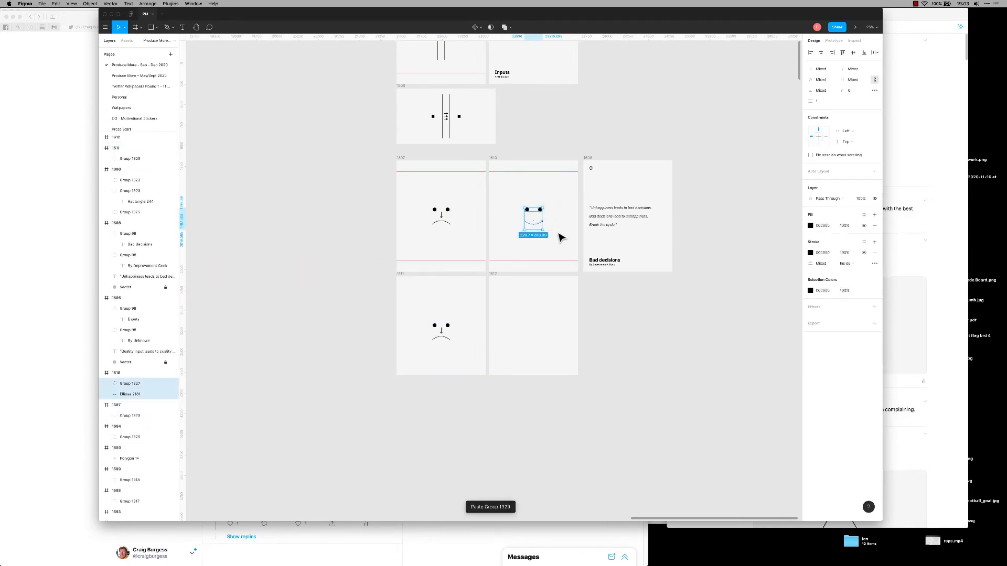
pyautogui.press('super+g')
pyautogui.click(495, 280)
pyautogui.press('super+v')
# Move both lower faces up about 90 px to centre them against the layout grids, and hide the grids again.
pyautogui.keyDown('shift'); pyautogui.click(448, 328); pyautogui.keyUp('shift')
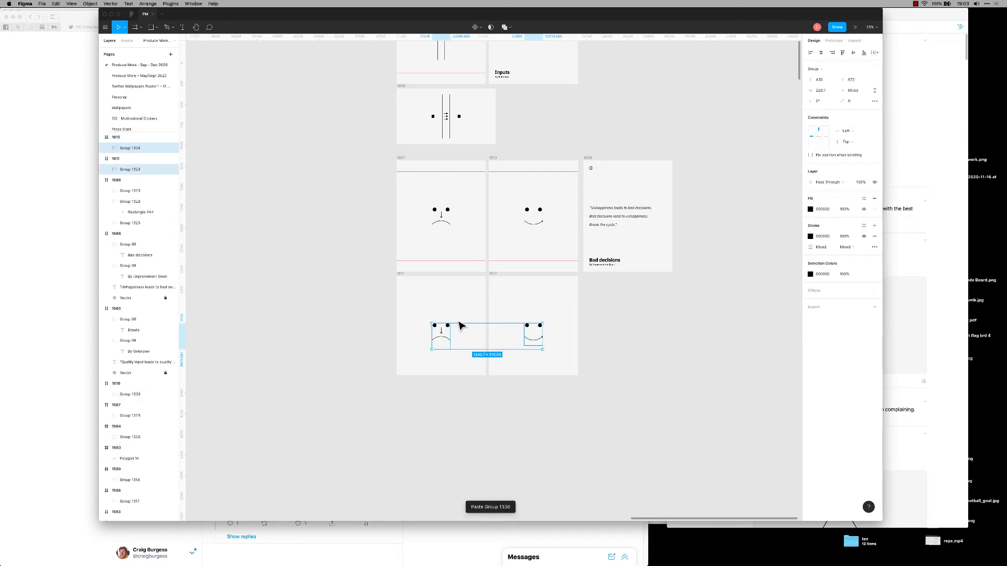
pyautogui.press('alt')
pyautogui.hotkey('ctrl', 'g')
pyautogui.hotkey('shift', 'Up')
pyautogui.hotkey('shift', 'Up')
pyautogui.hotkey('shift', 'Up')
pyautogui.hotkey('shift', 'Up')
pyautogui.hotkey('shift', 'Up')
pyautogui.hotkey('shift', 'Up')
pyautogui.hotkey('shift', 'Up')
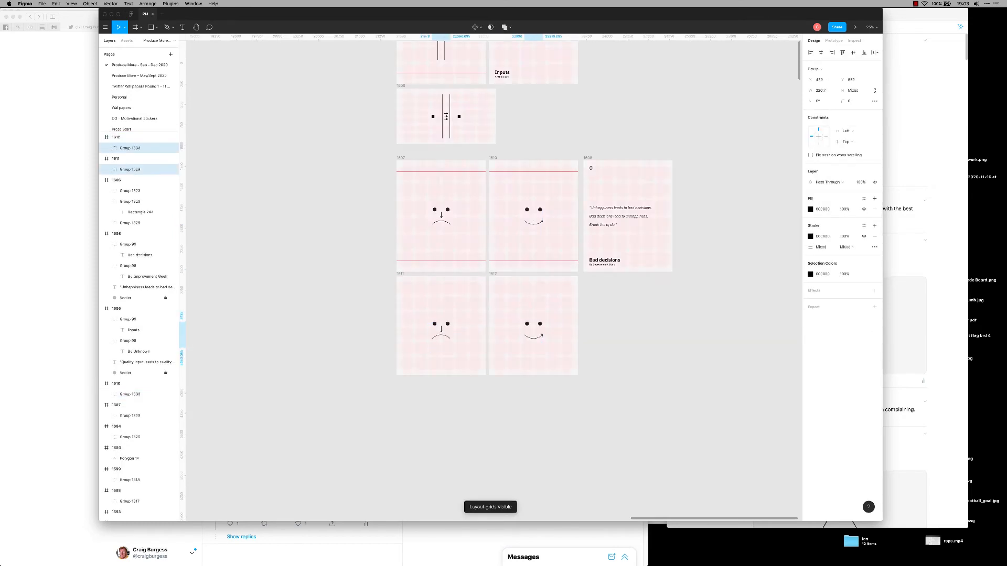
pyautogui.hotkey('shift', 'Up')
pyautogui.hotkey('shift', 'Up')
pyautogui.scroll(3, 558, 320)
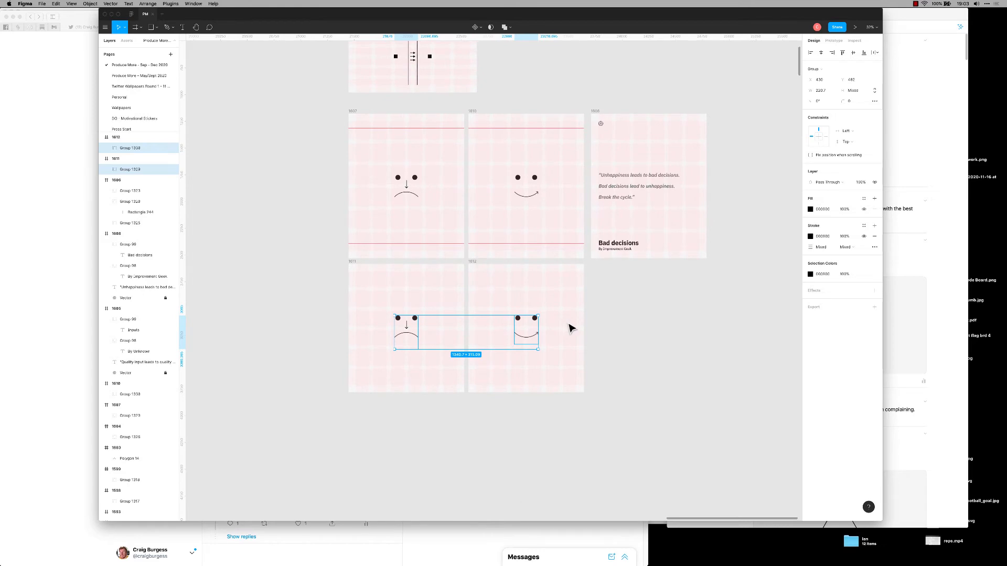
pyautogui.press('Up')
pyautogui.press('Up')
pyautogui.press('Escape')
pyautogui.hotkey('ctrl', 'g')
pyautogui.scroll(3, 558, 320)
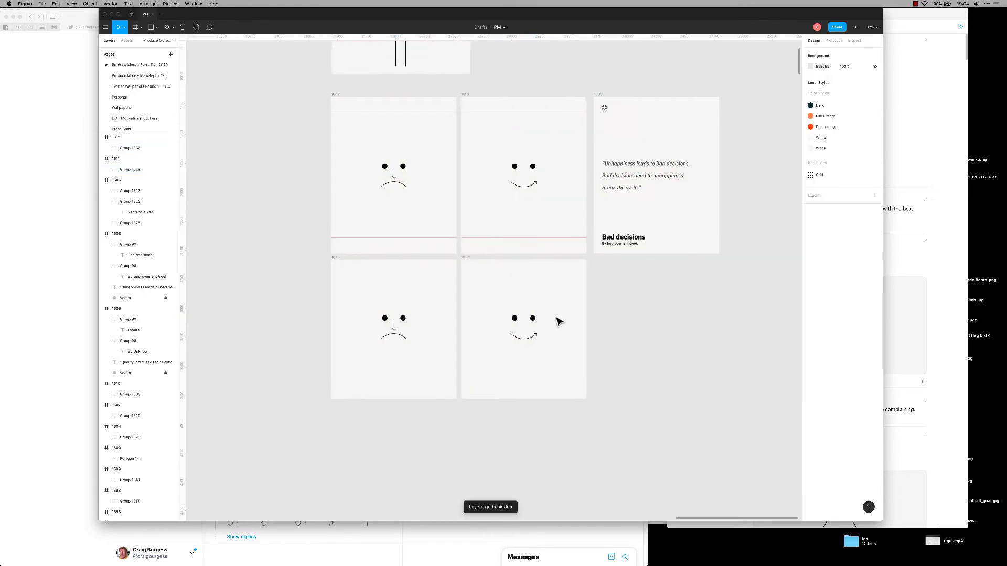
# Export the two lower face frames together as PNG files.
pyautogui.moveTo(534, 299); pyautogui.dragTo(552, 276)
pyautogui.scroll(2, 564, 275)
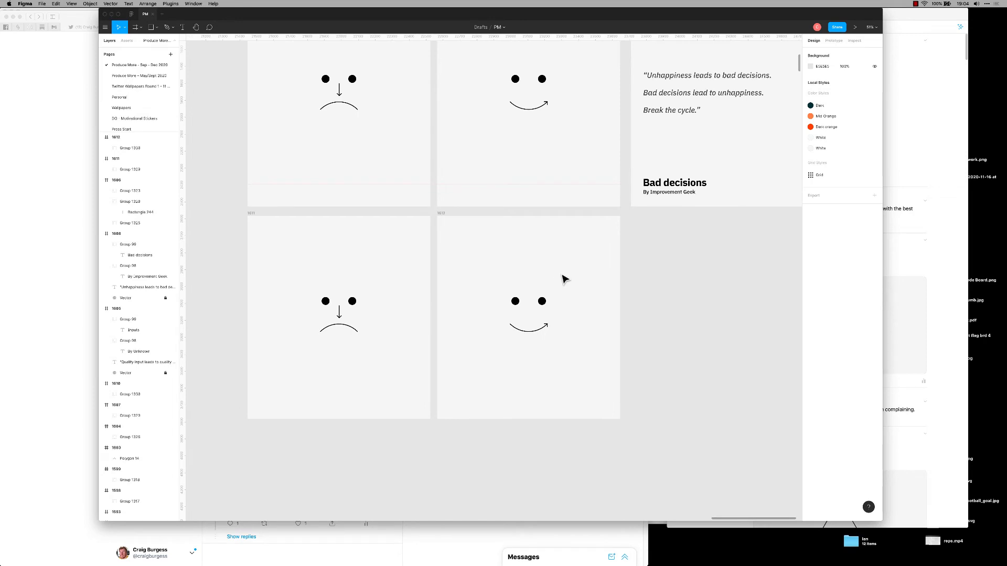
pyautogui.scroll(-3, 555, 273)
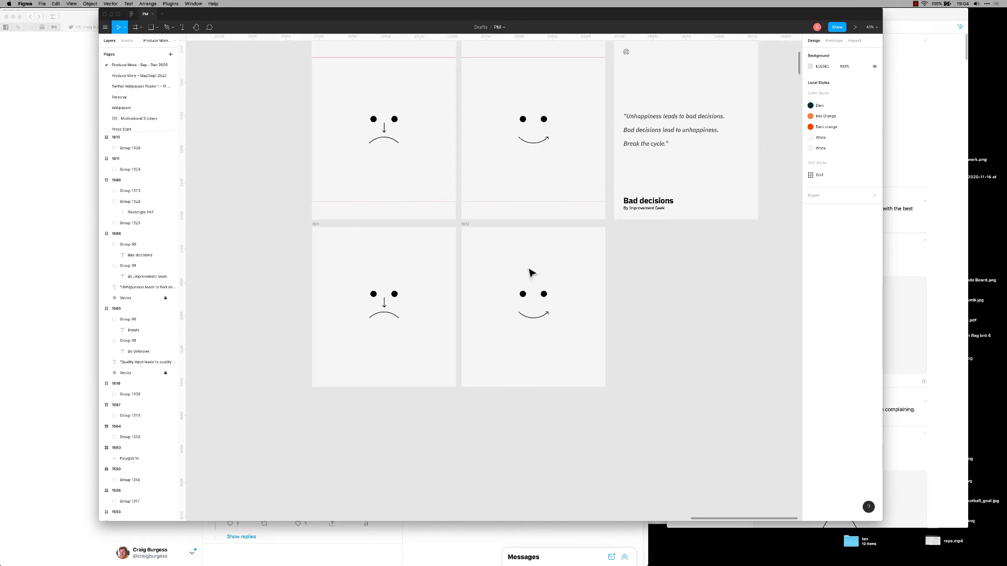
pyautogui.scroll(-1, 531, 272)
pyautogui.click(332, 227)
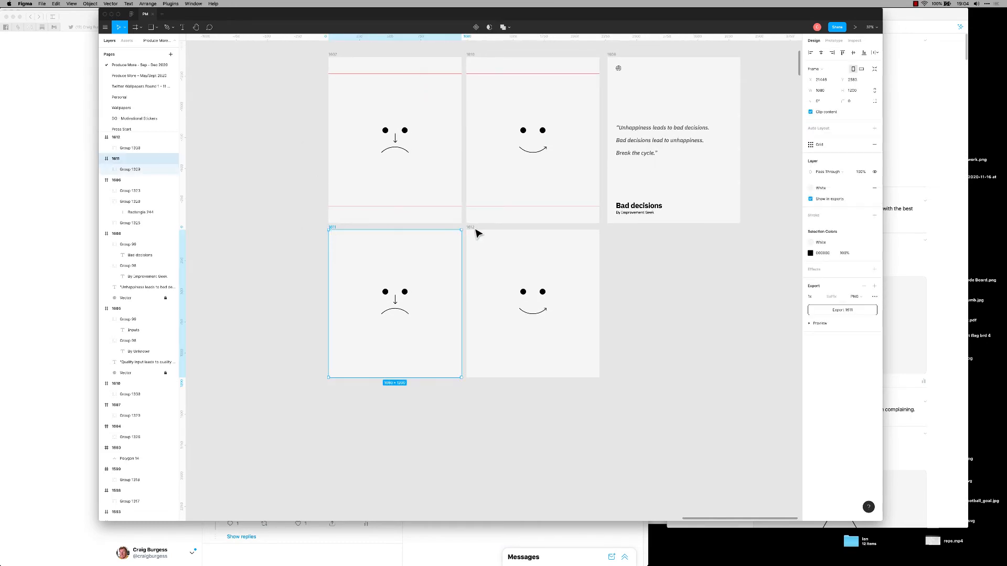
pyautogui.keyDown('shift'); pyautogui.click(475, 230); pyautogui.keyUp('shift')
pyautogui.click(842, 320)
pyautogui.press('Return')
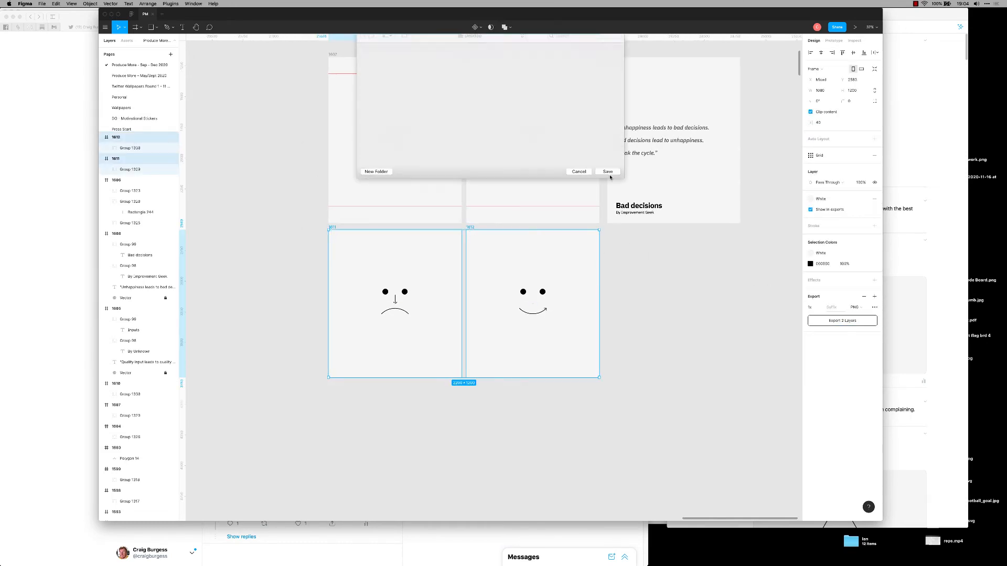
# Start a new tweet in Twitter and paste in the full "Unhappiness leads to bad decisions" quote copied from the Figma quote frame.
pyautogui.press('super+Tab')
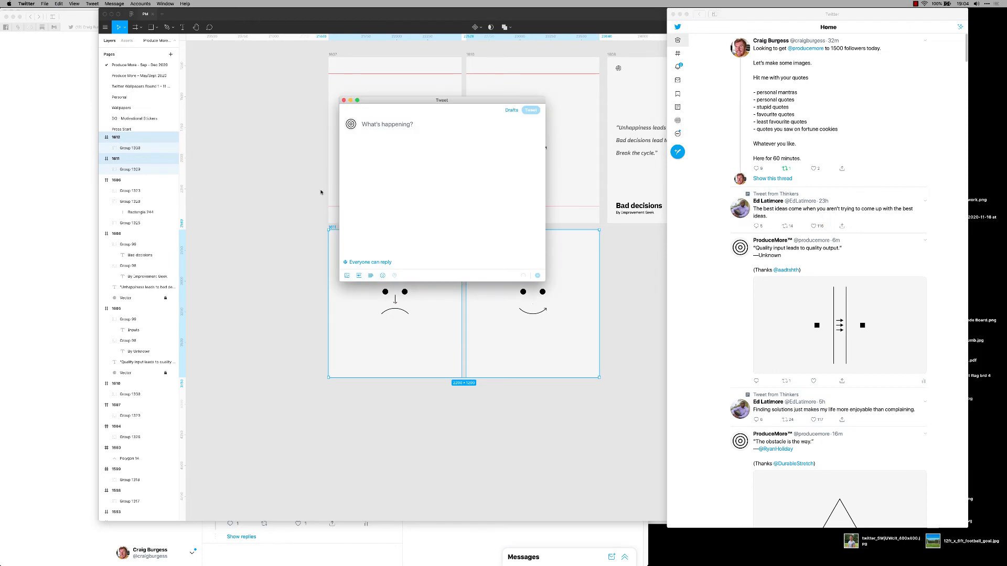
pyautogui.click(596, 201)
pyautogui.doubleClick(647, 146)
pyautogui.press('super+c')
pyautogui.press('super+Tab')
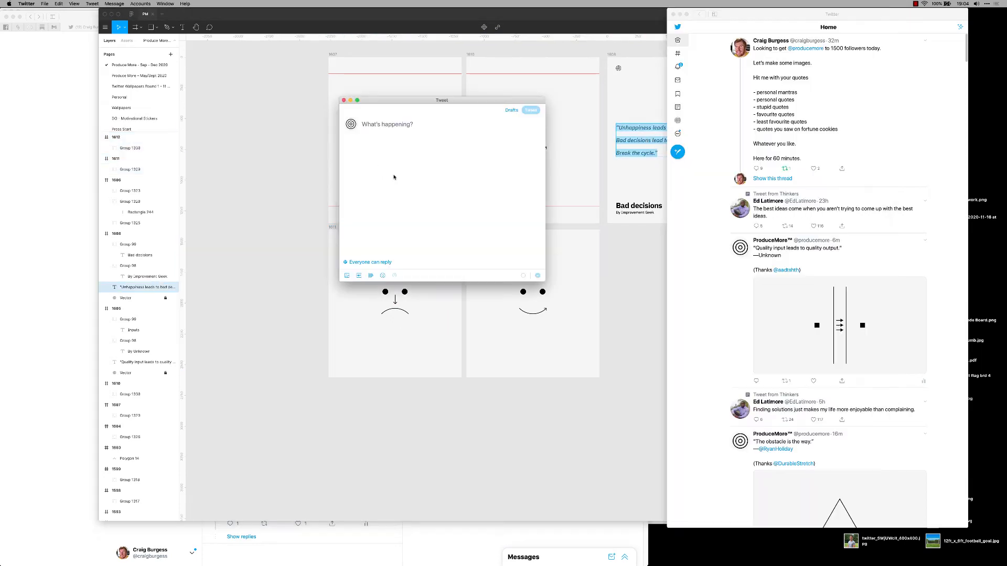
pyautogui.press('super+v')
pyautogui.press('Return')
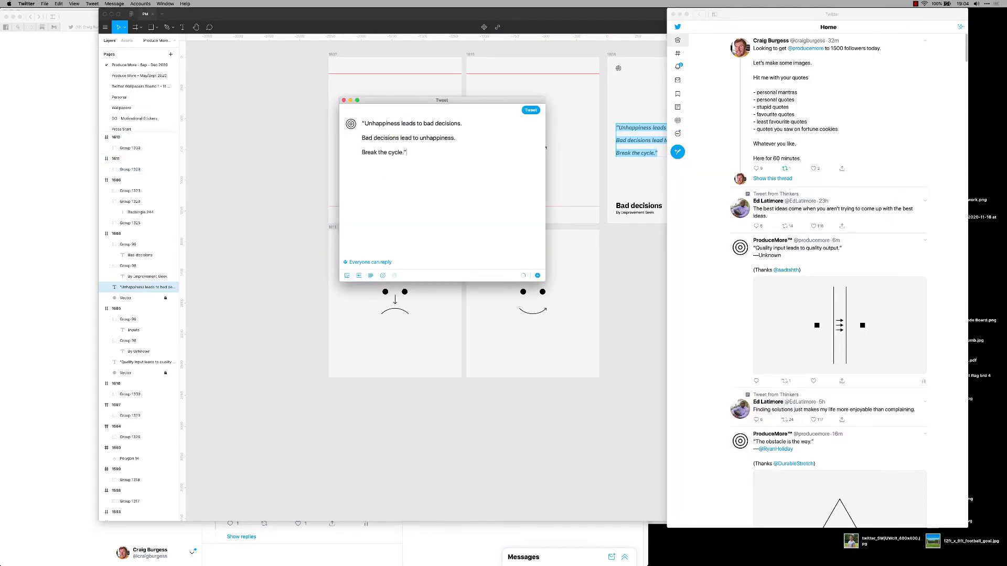
# Credit the quote in the tweet by mentioning its author's Twitter account on a line below.
pyautogui.write('improve')
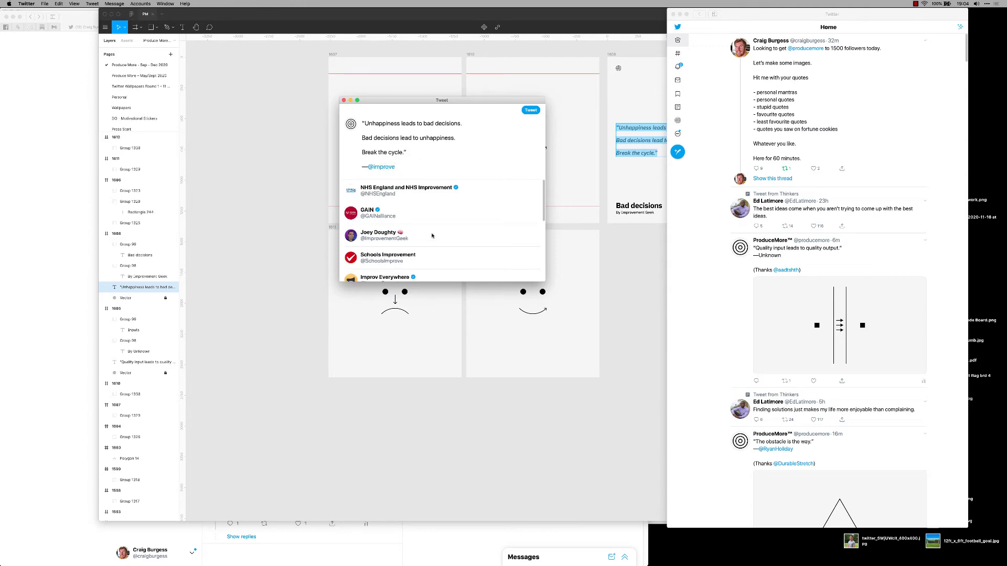
pyautogui.click(432, 234)
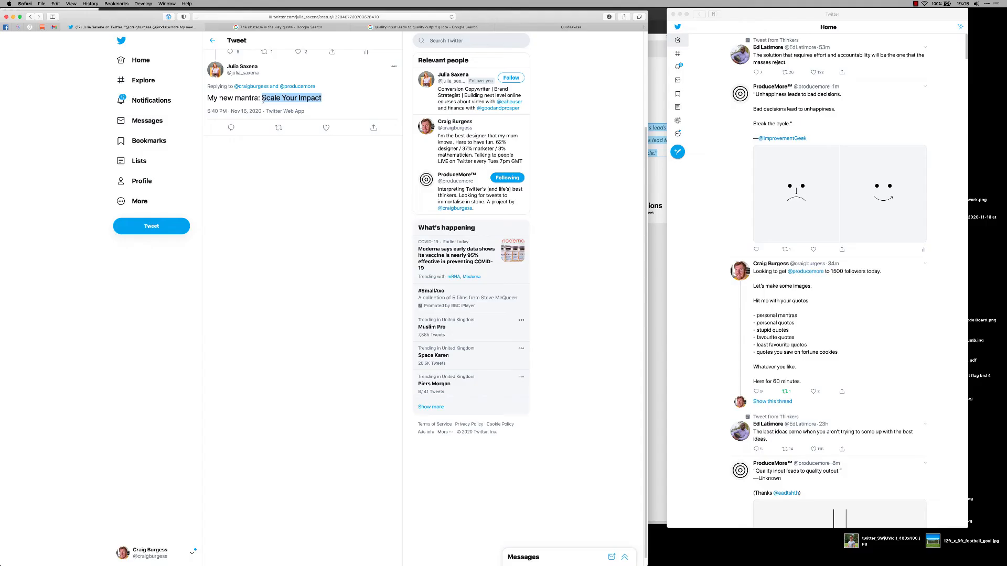
# Switch to Figma and duplicate the five "Bad decisions" frames as a new set directly below the originals.
pyautogui.press('super+Tab')
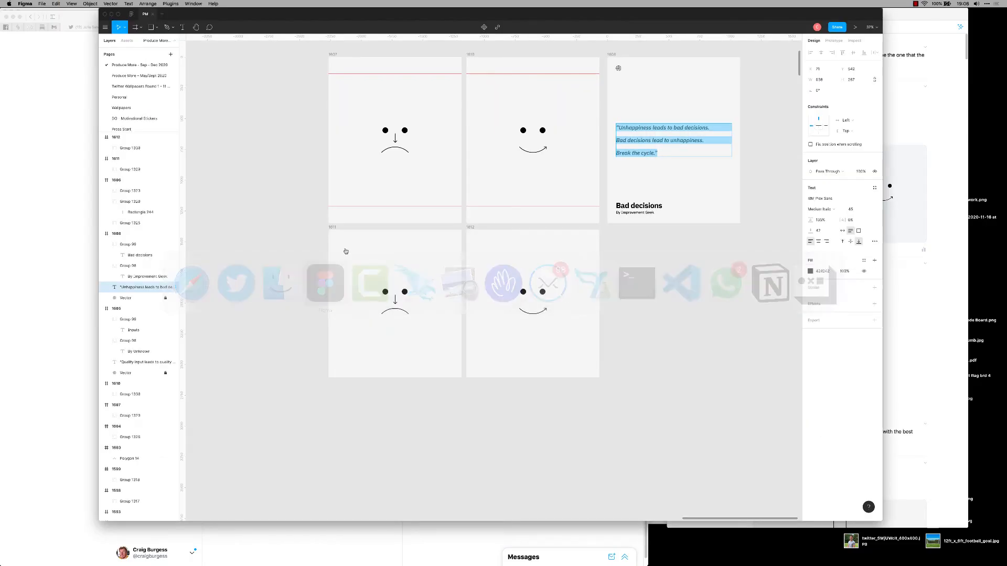
pyautogui.press('Escape')
pyautogui.scroll(-3, 677, 333)
pyautogui.click(686, 329)
pyautogui.moveTo(403, 178); pyautogui.dragTo(362, 144)
pyautogui.moveTo(377, 109); pyautogui.dragTo(702, 397)
pyautogui.moveTo(533, 196); pyautogui.dragTo(540, 423)
# Replace the quote in the duplicated quote frame with "Scale Your Impact" and centre the text vertically in the frame.
pyautogui.scroll(2, 613, 440)
pyautogui.doubleClick(601, 405)
pyautogui.press('super+v')
pyautogui.scroll(3, 605, 412)
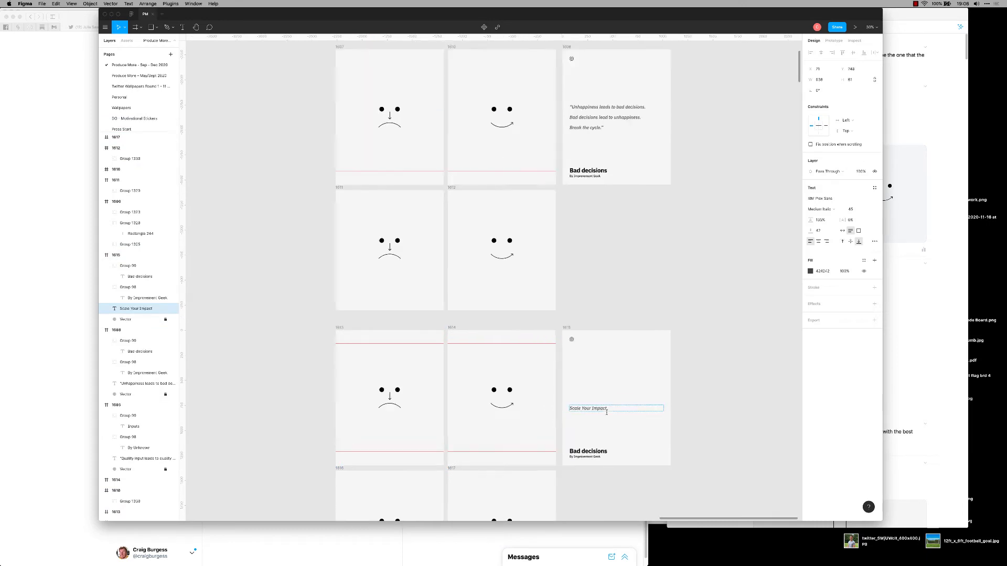
pyautogui.write('√')
pyautogui.press('BackSpace')
pyautogui.press('Escape')
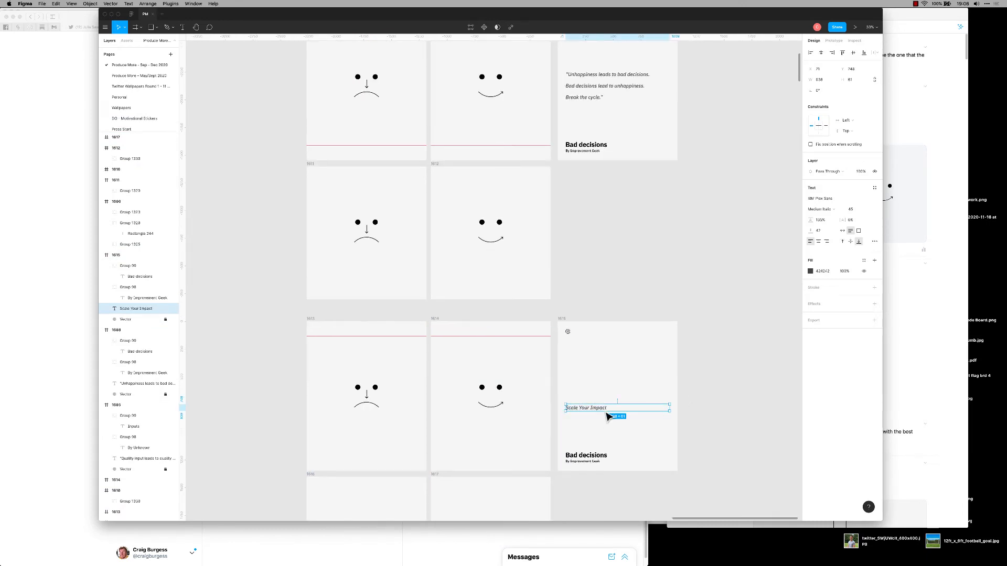
pyautogui.hotkey('alt', 'v')
pyautogui.click(699, 413)
# Copy the author's name and handle from the tweet in Safari and paste them after "By" in the new quote frame's byline.
pyautogui.press('super+Tab')
pyautogui.moveTo(267, 76)
pyautogui.mouseDown()
pyautogui.moveTo(239, 68)
pyautogui.moveTo(260, 73)
pyautogui.mouseUp()
pyautogui.press('super+Tab')
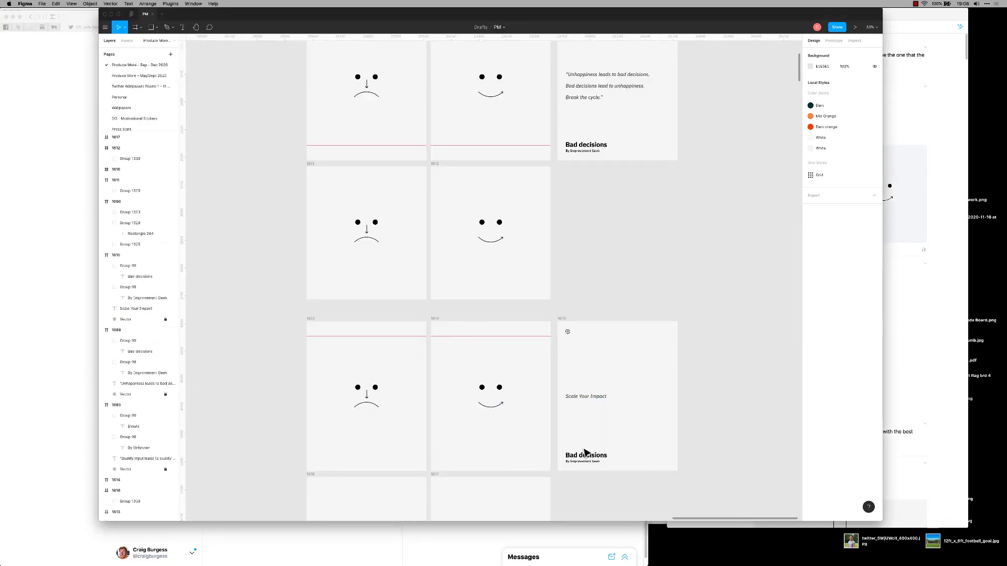
pyautogui.scroll(5, 583, 450)
pyautogui.doubleClick(582, 441)
pyautogui.doubleClick(565, 440)
pyautogui.moveTo(565, 440); pyautogui.dragTo(643, 441)
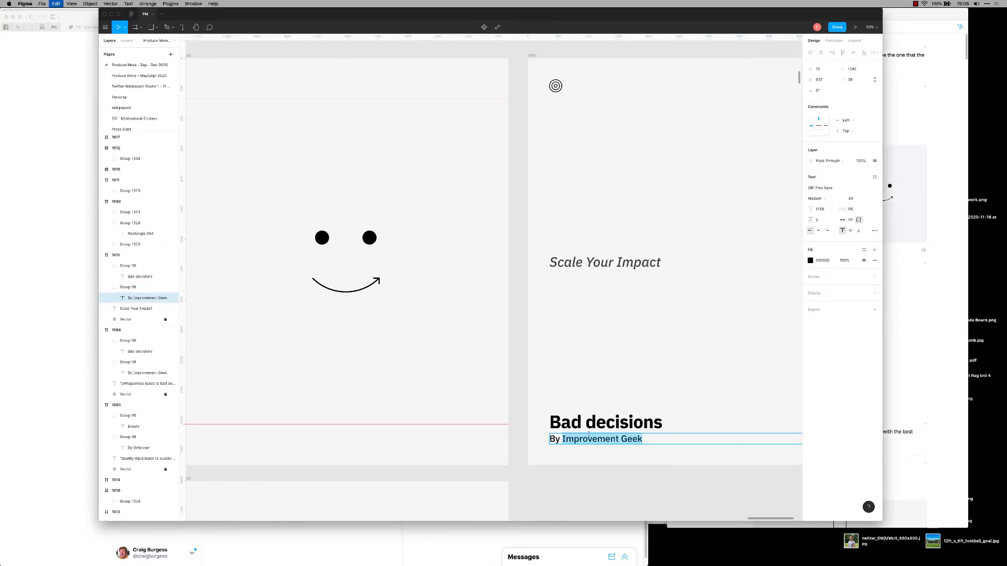
pyautogui.press('super+v')
pyautogui.press('BackSpace')
pyautogui.press('super+Left')
pyautogui.press('BackSpace')
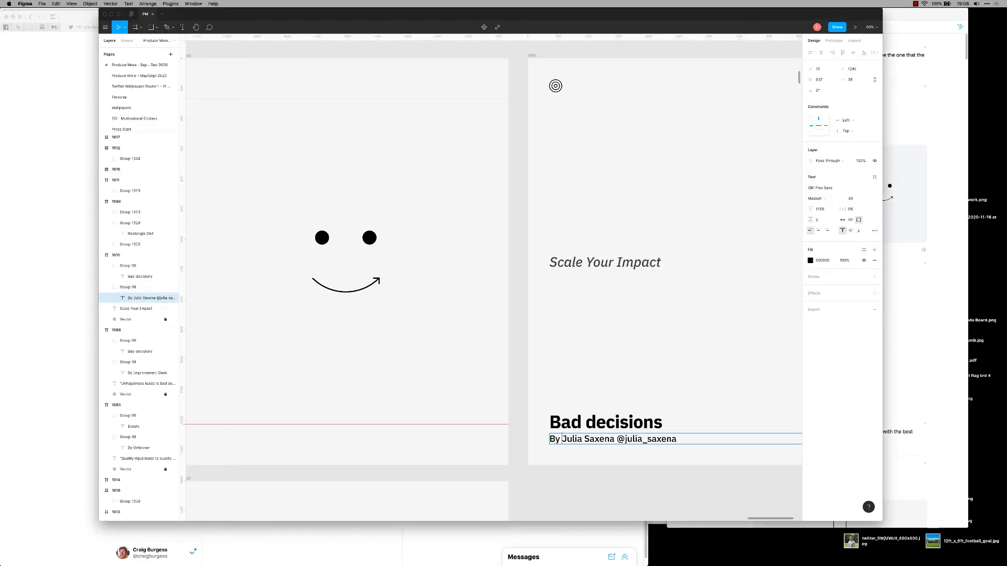
# Change the new quote frame's title to "Scale".
pyautogui.click(617, 419)
pyautogui.doubleClick(629, 422)
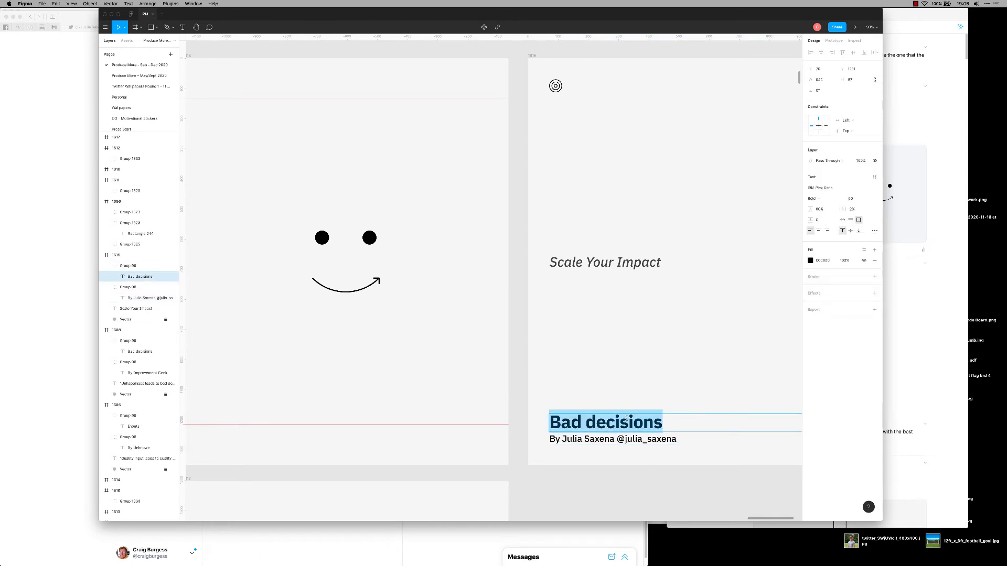
pyautogui.write('Scale')
pyautogui.press('Escape')
pyautogui.scroll(-5, 592, 337)
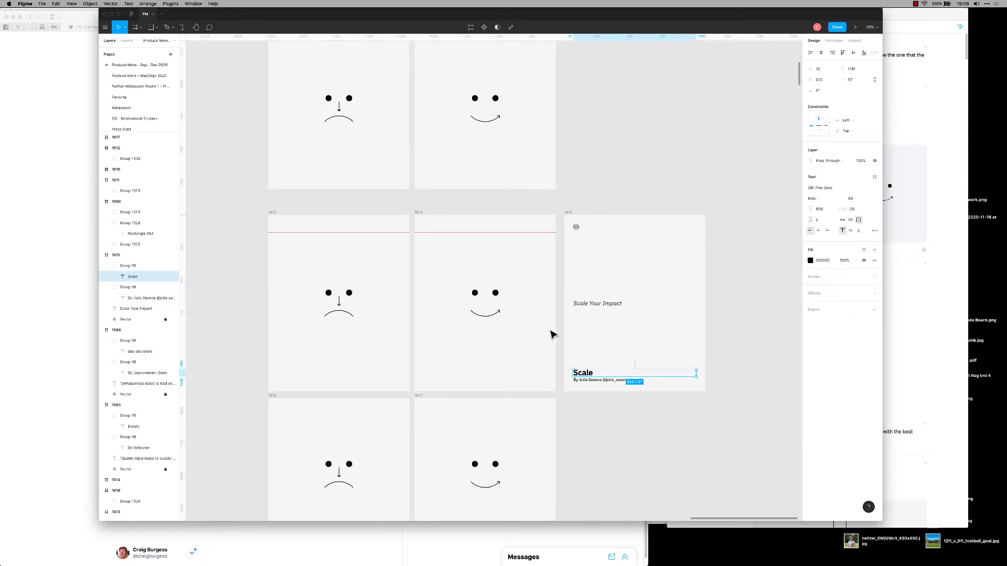
pyautogui.click(540, 335)
# Delete the duplicated upper smiling-face frame and move the "Scale" quote frame into its place.
pyautogui.moveTo(534, 337); pyautogui.dragTo(571, 290)
pyautogui.scroll(1, 538, 297)
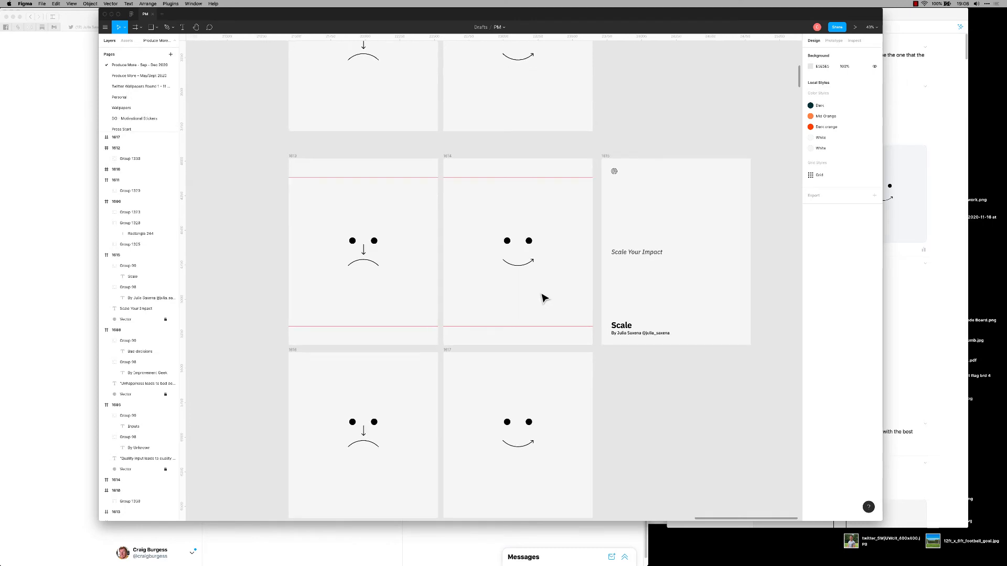
pyautogui.click(455, 159)
pyautogui.press('Delete')
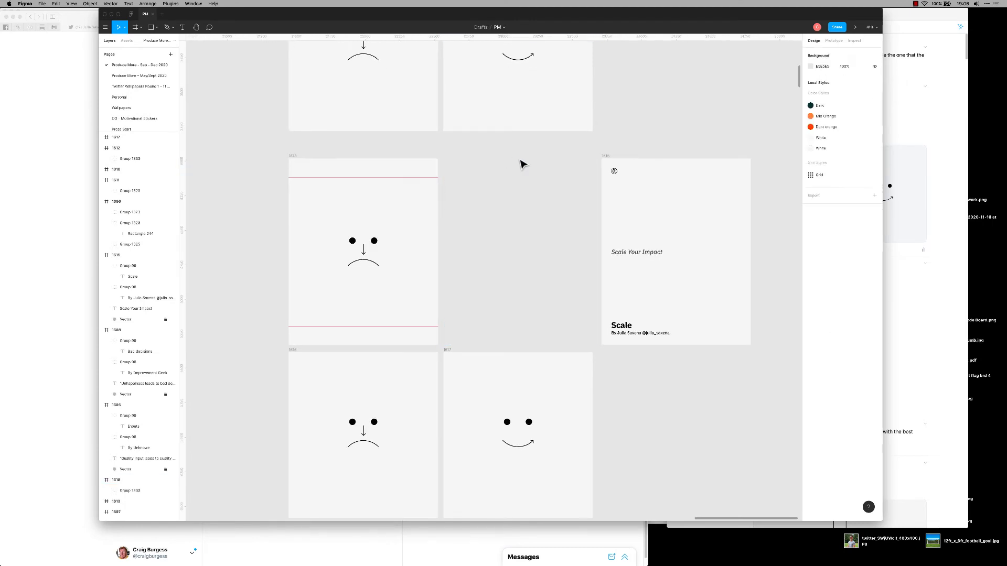
pyautogui.moveTo(604, 156); pyautogui.dragTo(449, 162)
pyautogui.hscroll(-3, 479, 270)
# Delete the mouth and the arrow of the sad face in the frame beside the "Scale" quote frame.
pyautogui.click(442, 254)
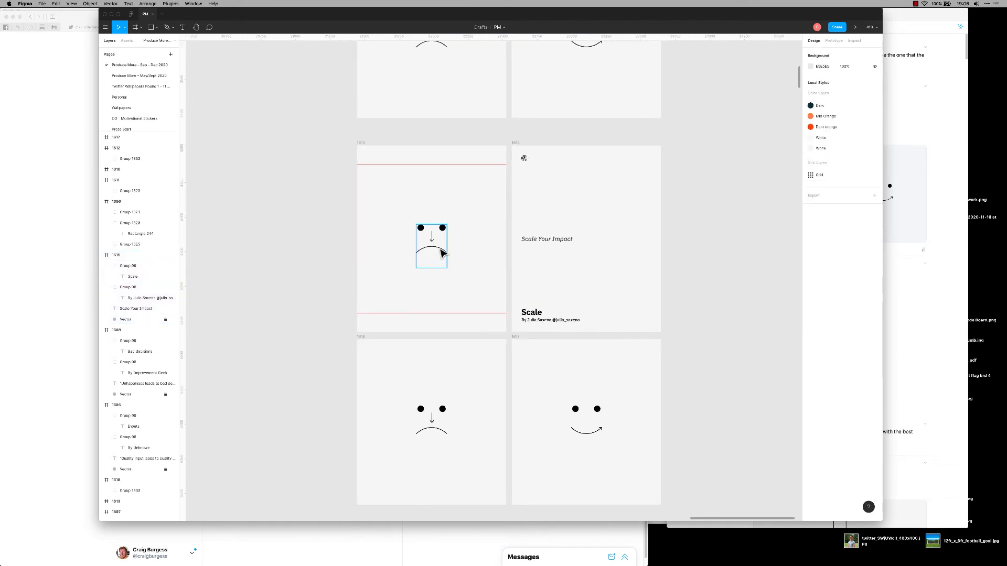
pyautogui.scroll(2, 451, 284)
pyautogui.click(450, 285)
pyautogui.click(437, 246)
pyautogui.press('Delete')
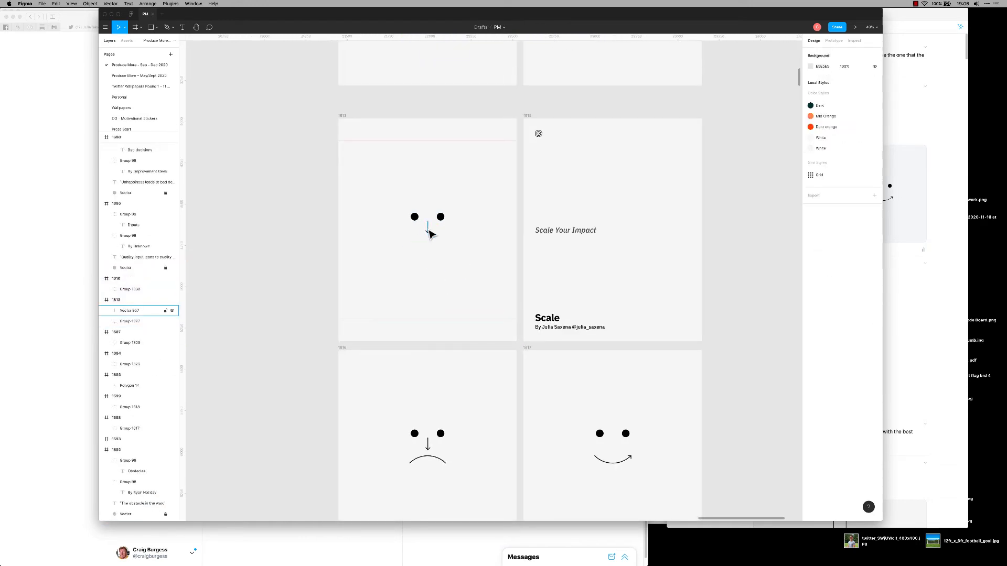
pyautogui.click(427, 232)
pyautogui.press('Delete')
# Ungroup the two remaining eyes in that frame and delete both of them.
pyautogui.click(442, 219)
pyautogui.press('super+shift+g')
pyautogui.click(471, 284)
pyautogui.click(442, 219)
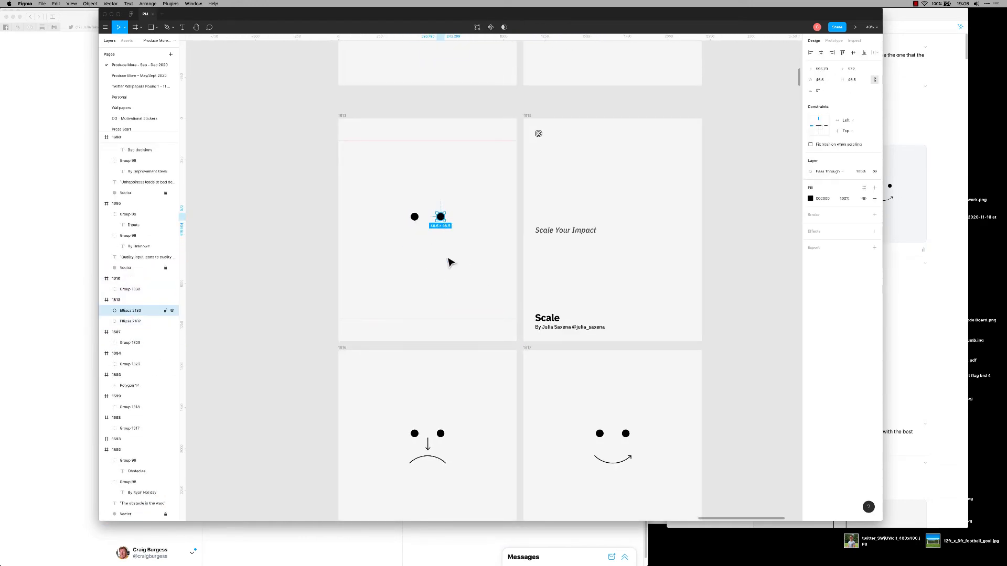
pyautogui.press('Delete')
pyautogui.click(415, 217)
pyautogui.press('Delete')
# Show the layout grids and draw a square about 45 px wide near the lower left of the emptied frame.
pyautogui.press('r')
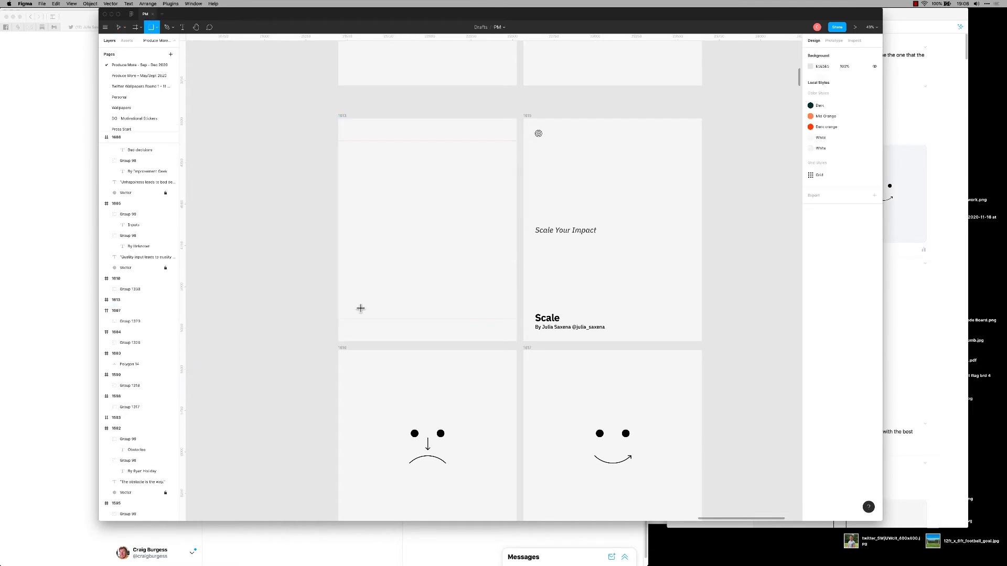
pyautogui.hotkey('ctrl', 'g')
pyautogui.moveTo(348, 285)
pyautogui.mouseDown()
pyautogui.moveTo(360, 296)
pyautogui.moveTo(349, 293)
pyautogui.mouseUp()
pyautogui.click(389, 297)
pyautogui.scroll(2, 389, 297)
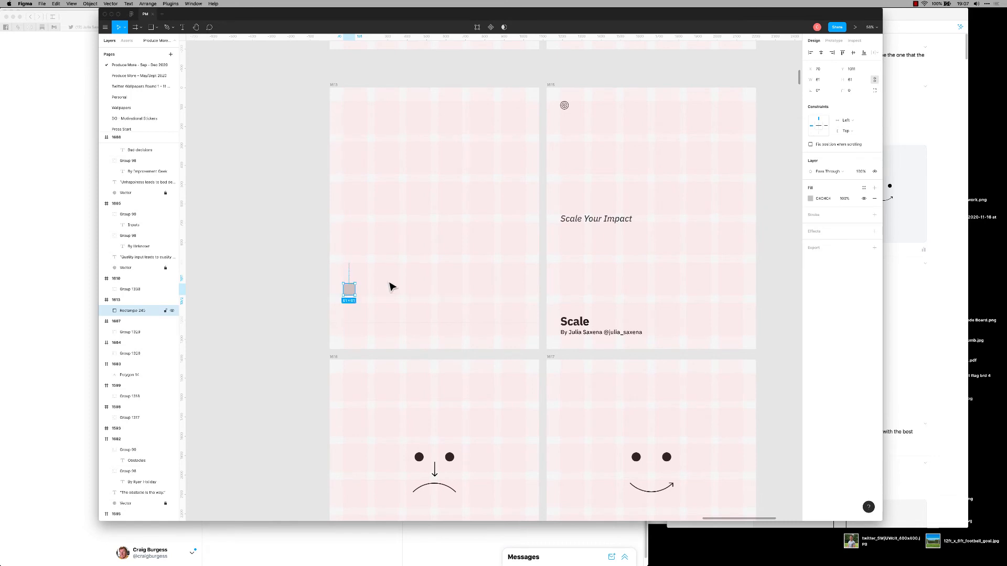
pyautogui.click(389, 287)
pyautogui.scroll(2, 376, 291)
pyautogui.click(347, 292)
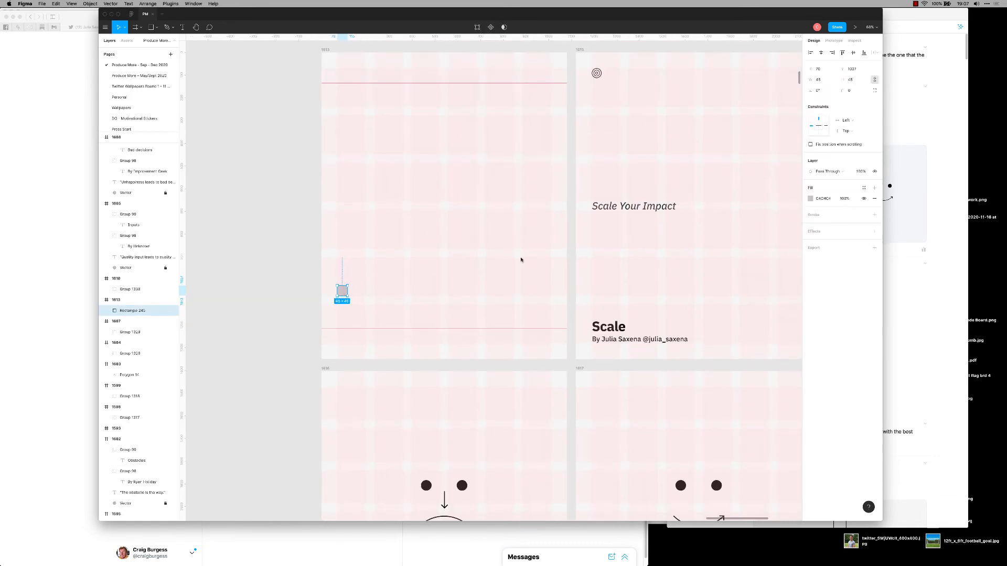
# Replace the square's fill with a black 4 px inside stroke and hide the layout grids.
pyautogui.click(874, 198)
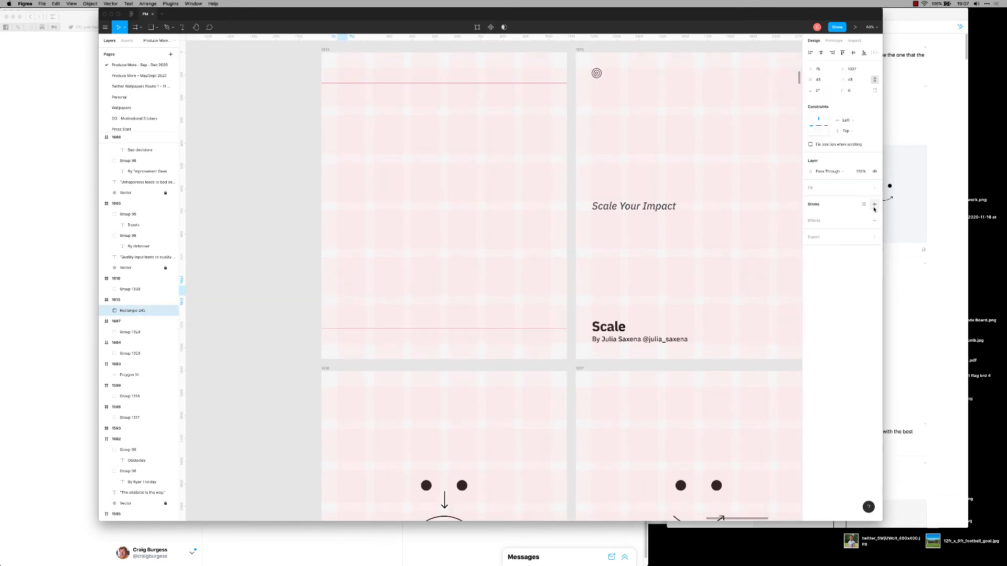
pyautogui.click(874, 204)
pyautogui.click(434, 284)
pyautogui.hotkey('ctrl', 'g')
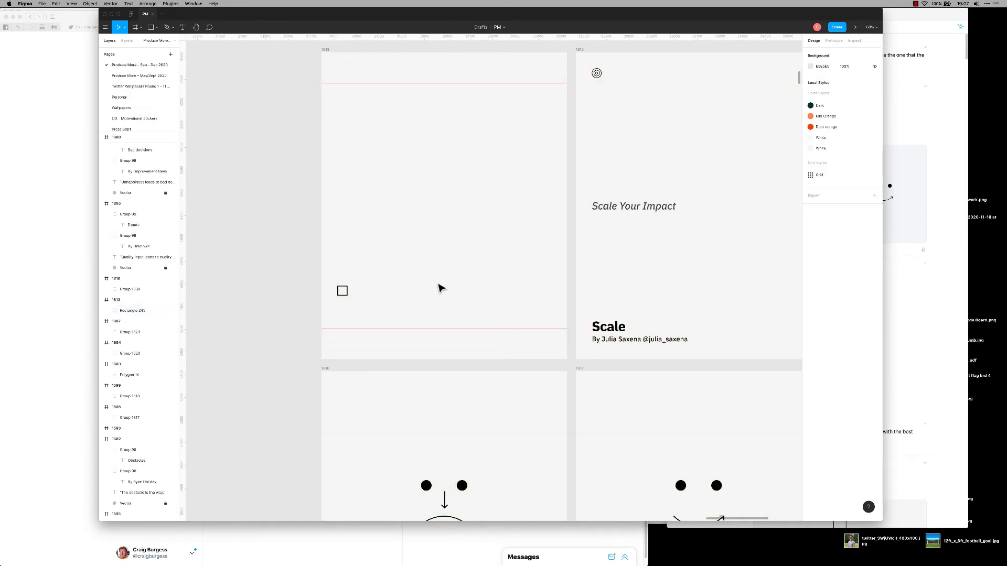
# Centre the square horizontally in the lower part of its frame and show the layout grids.
pyautogui.click(348, 290)
pyautogui.moveTo(348, 293); pyautogui.dragTo(399, 288)
pyautogui.press('i')
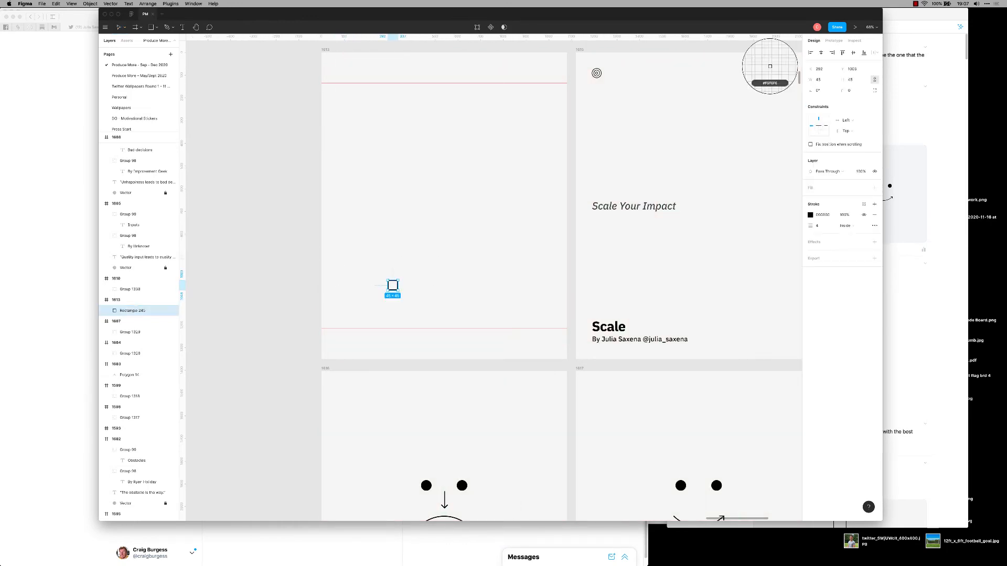
pyautogui.click(454, 285)
pyautogui.click(390, 296)
pyautogui.press('super+z')
pyautogui.press('super+z')
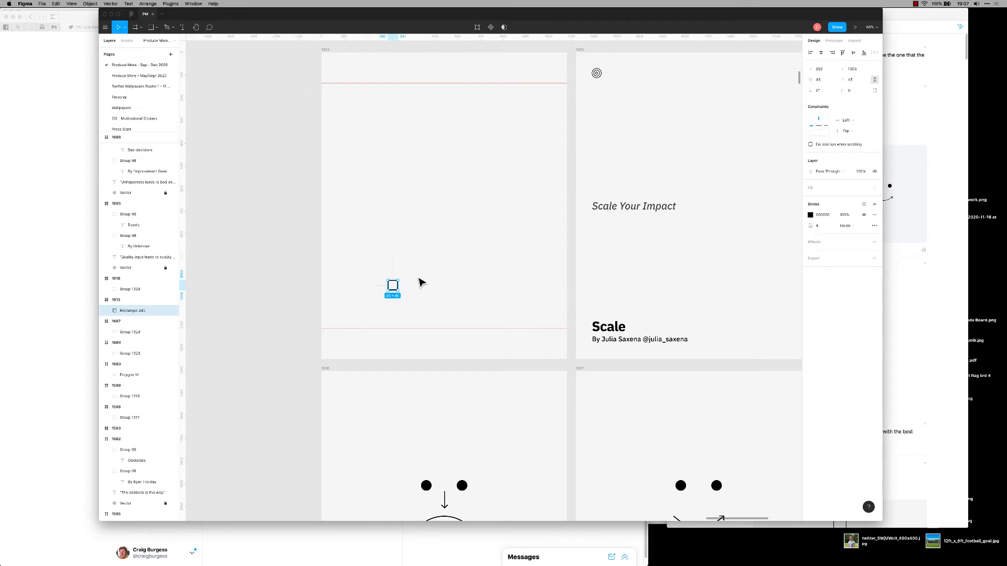
pyautogui.moveTo(431, 268); pyautogui.dragTo(387, 292)
pyautogui.hotkey('alt', 'v')
pyautogui.press('super+z')
pyautogui.hotkey('alt', 'h')
pyautogui.hotkey('ctrl', 'g')
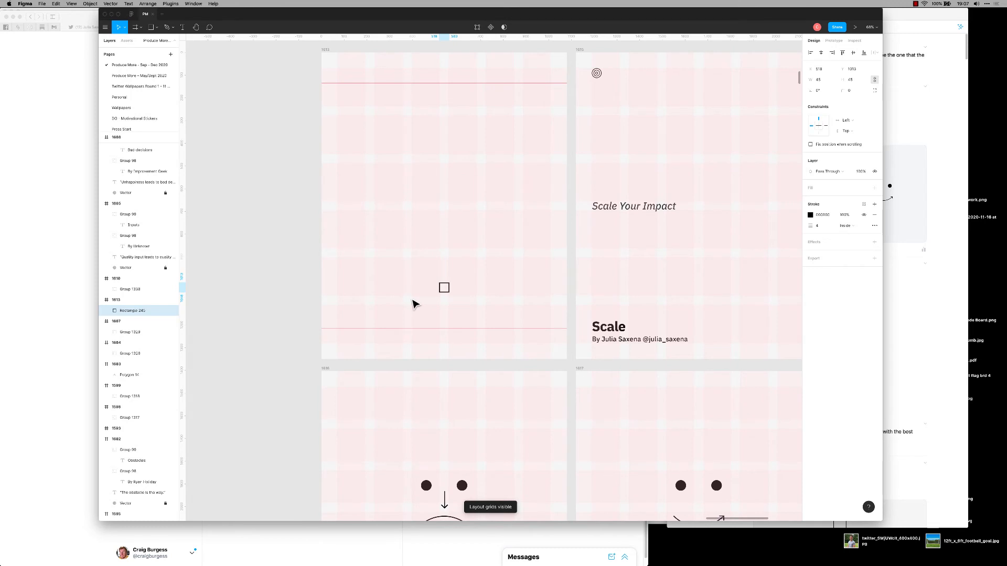
# Nudge the square slightly downwards to line it up with the layout grid.
pyautogui.press('Down')
pyautogui.press('Down')
pyautogui.press('Down')
pyautogui.press('Down')
pyautogui.press('Down')
pyautogui.click(448, 260)
pyautogui.hscroll(1, 445, 267)
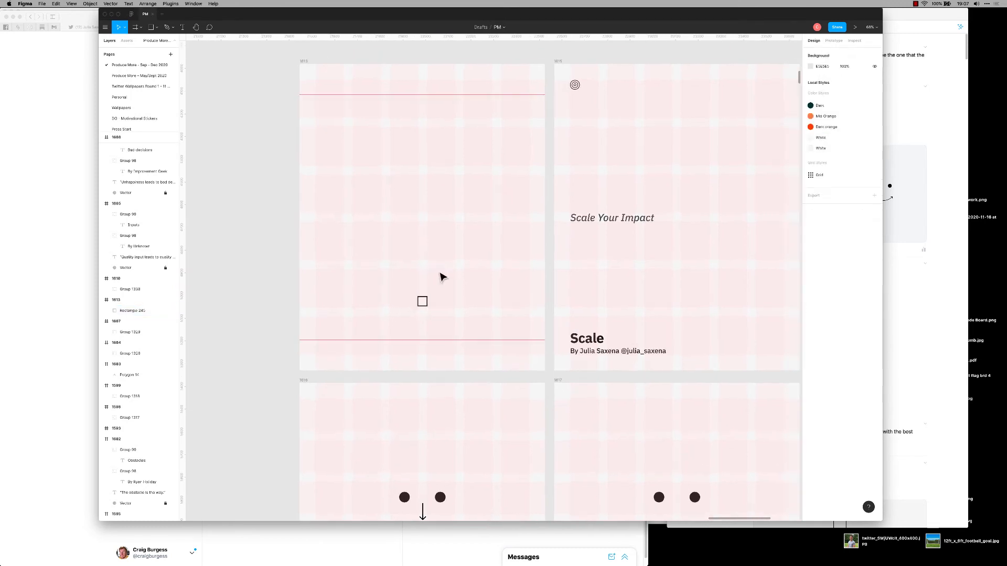
pyautogui.hotkey('ctrl', 'g')
pyautogui.hotkey('ctrl', 'g')
pyautogui.click(426, 301)
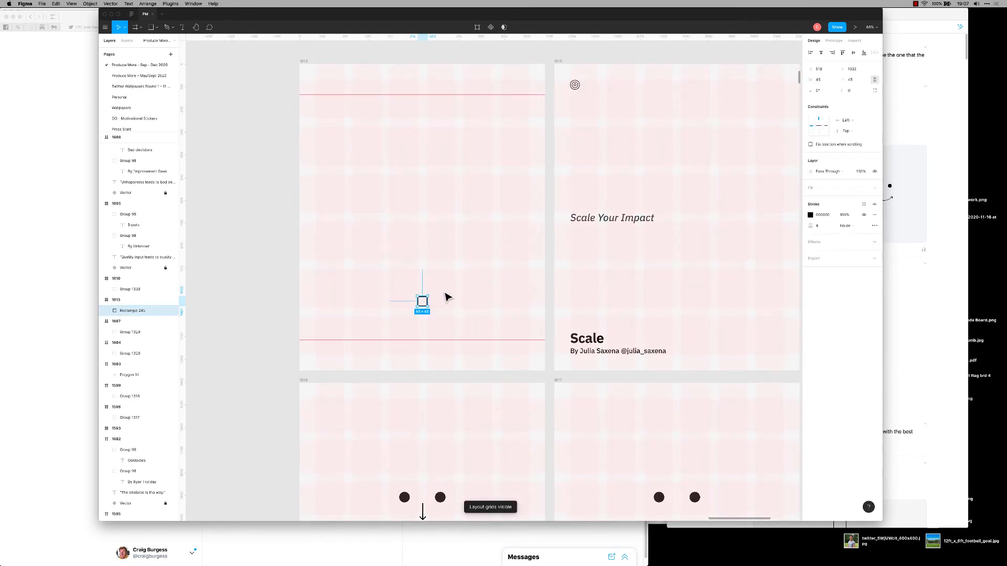
pyautogui.click(452, 294)
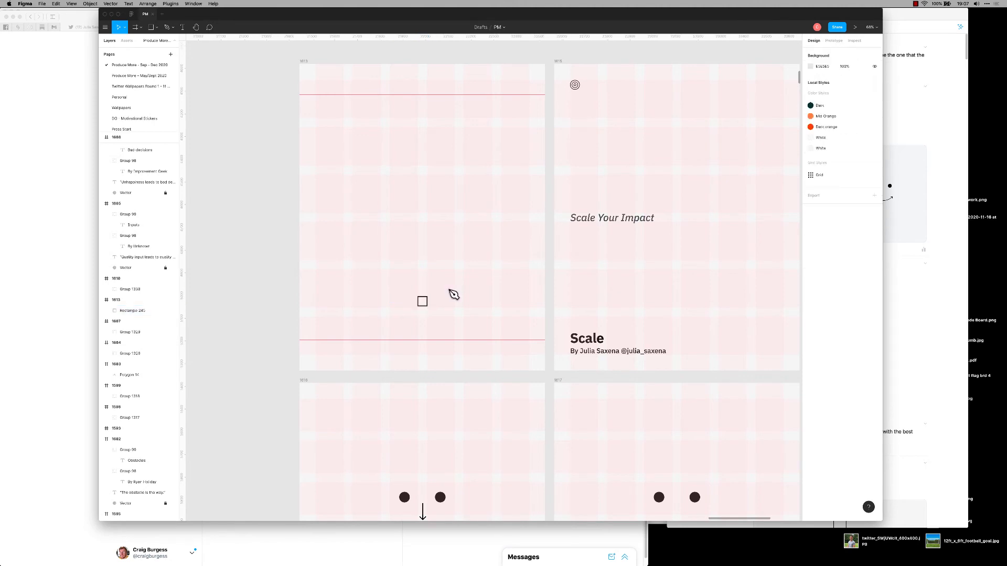
# Draw a diagonal Pen line from the square's upper right corner, about 282 px right and 533 px up, and hide the layout grids.
pyautogui.press('p')
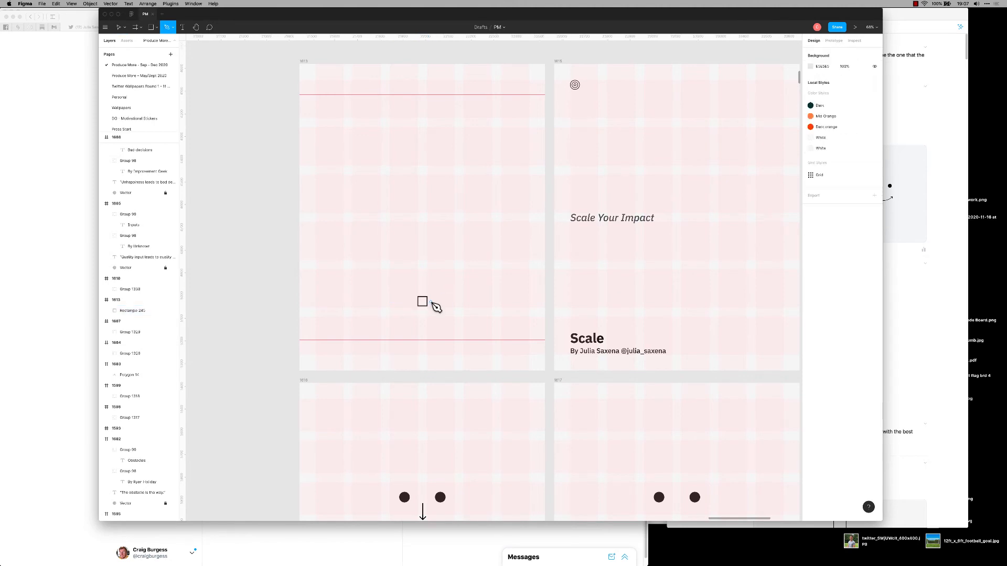
pyautogui.hotkey('ctrl', 'g')
pyautogui.hotkey('ctrl', 'g')
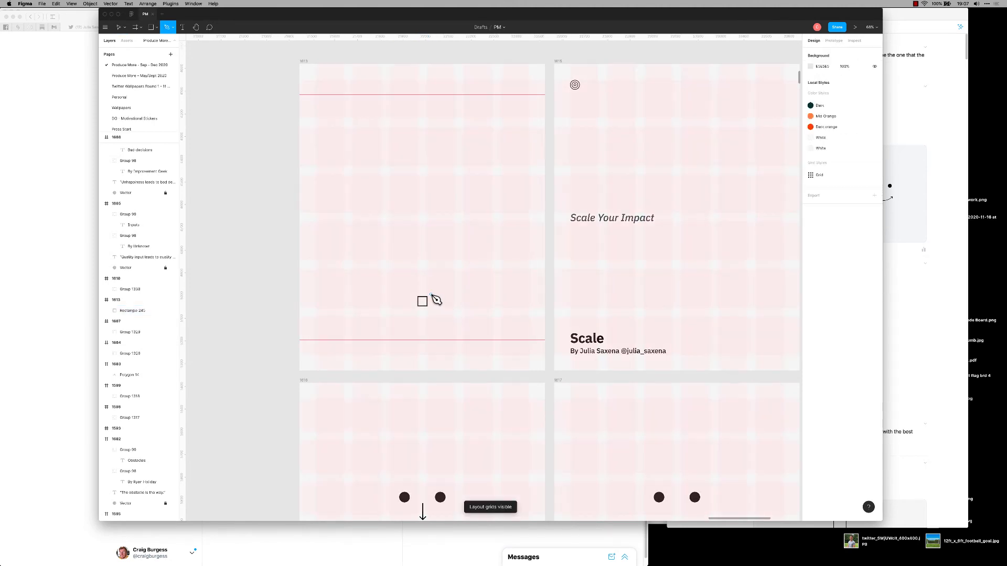
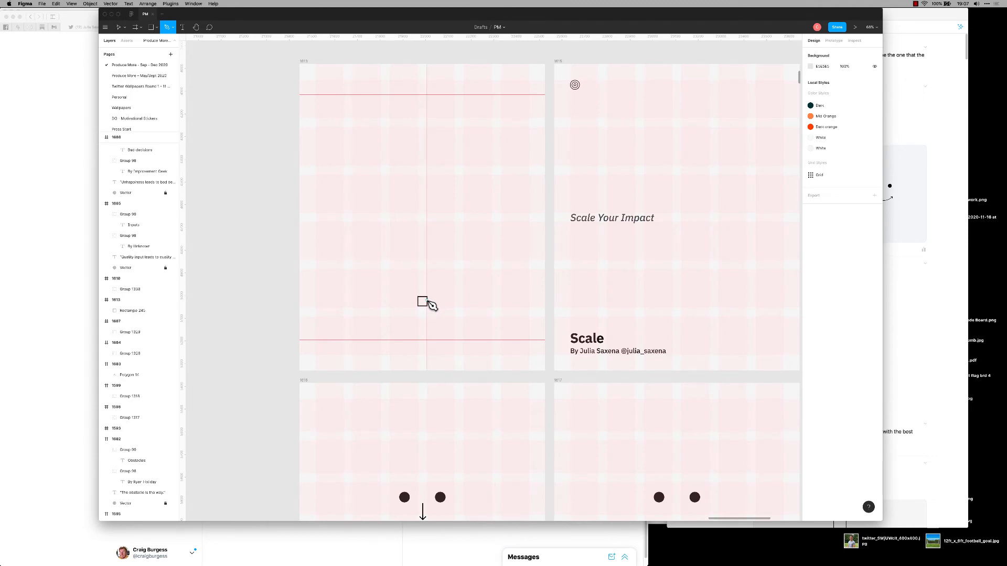
pyautogui.click(427, 298)
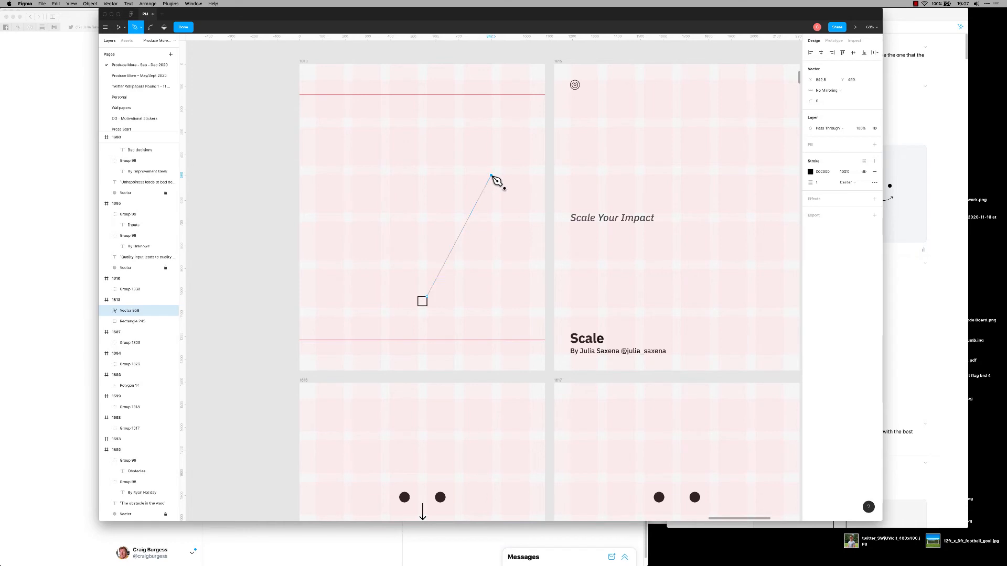
pyautogui.press('Escape')
pyautogui.hotkey('ctrl', 'g')
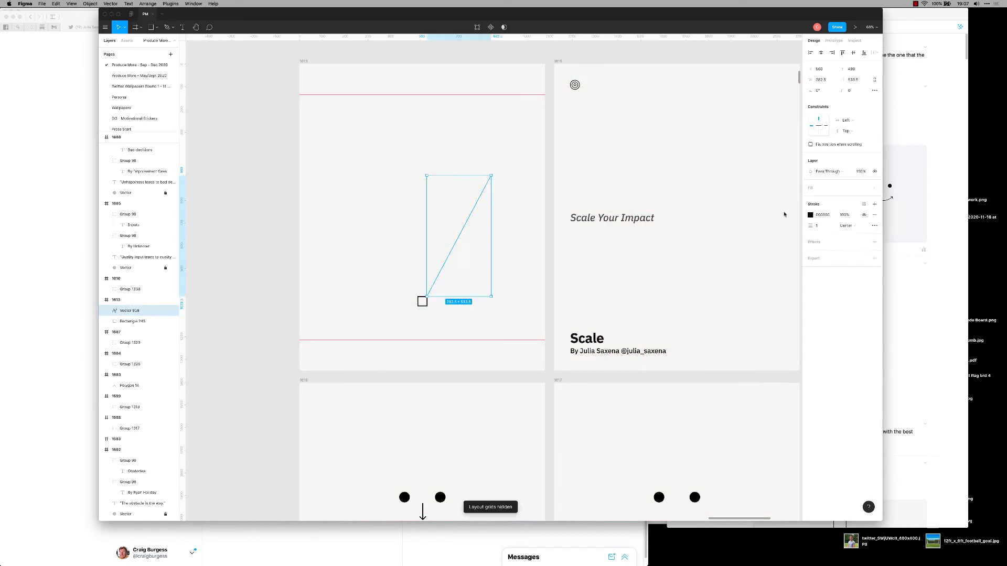
# Set the diagonal line's stroke to 4 px and make it dashed with a dash value of 8.
pyautogui.press('Return')
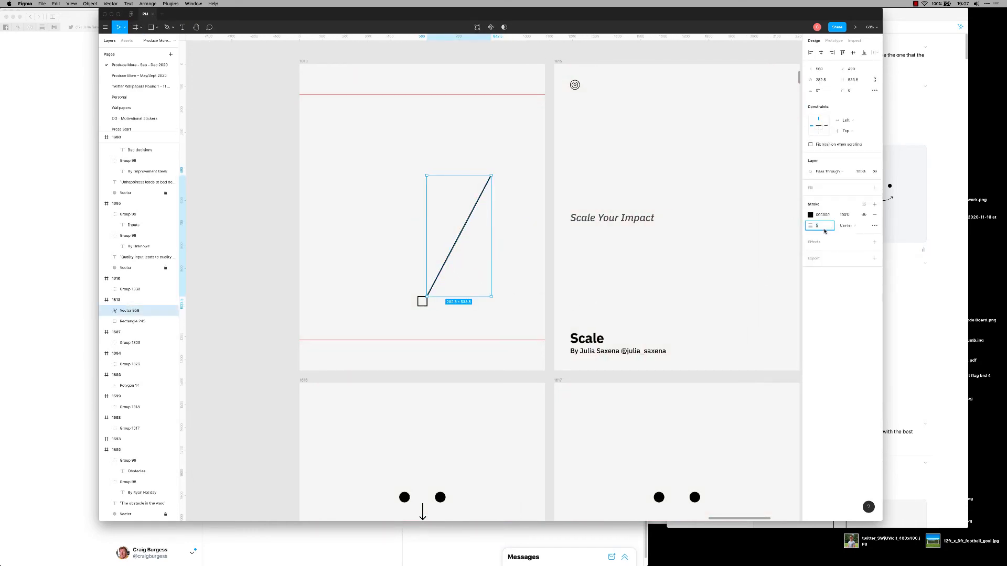
pyautogui.press('Tab')
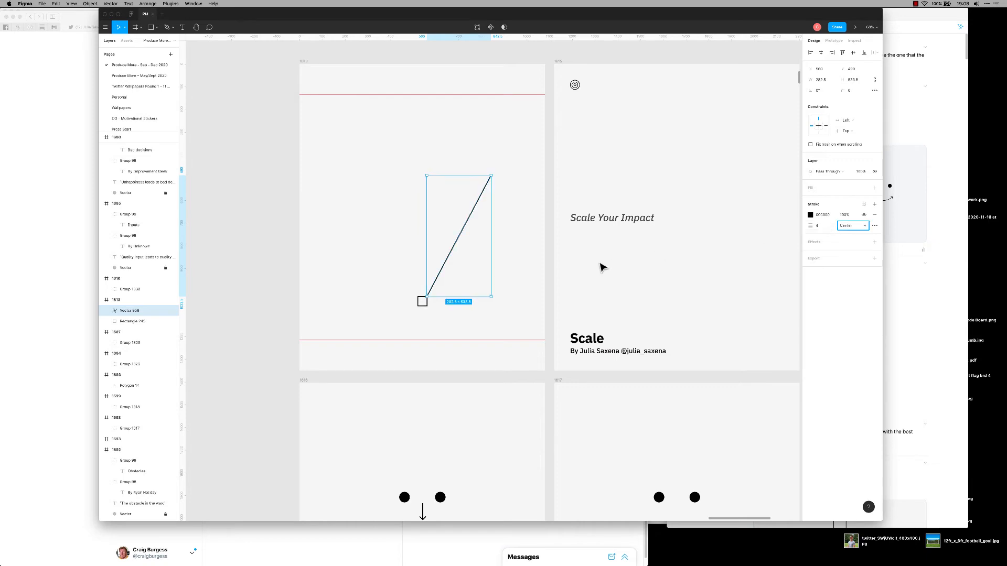
pyautogui.click(874, 226)
pyautogui.click(739, 276)
pyautogui.write('8')
pyautogui.press('Tab')
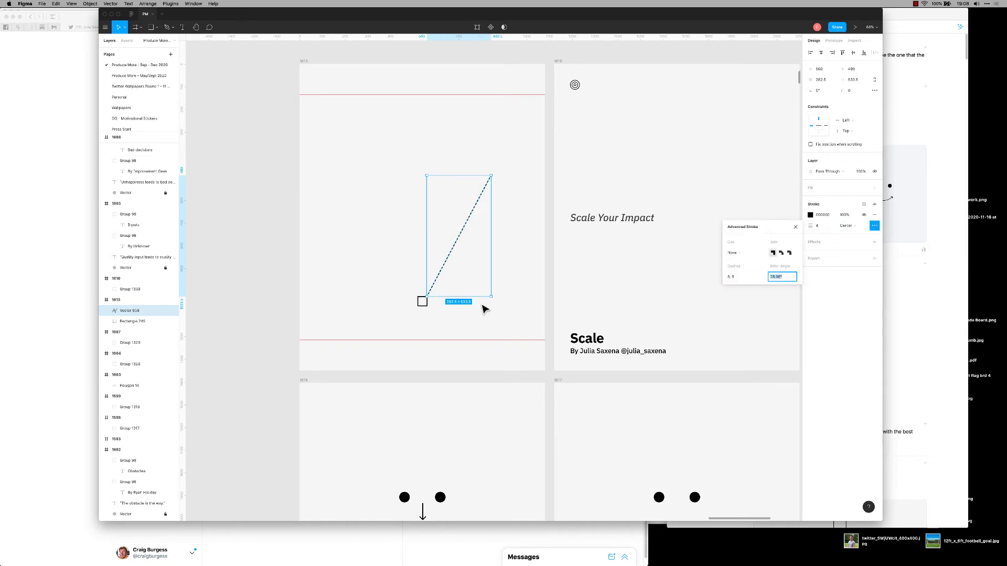
pyautogui.click(484, 310)
pyautogui.scroll(5, 466, 303)
pyautogui.moveTo(398, 265); pyautogui.dragTo(502, 281)
pyautogui.click(479, 250)
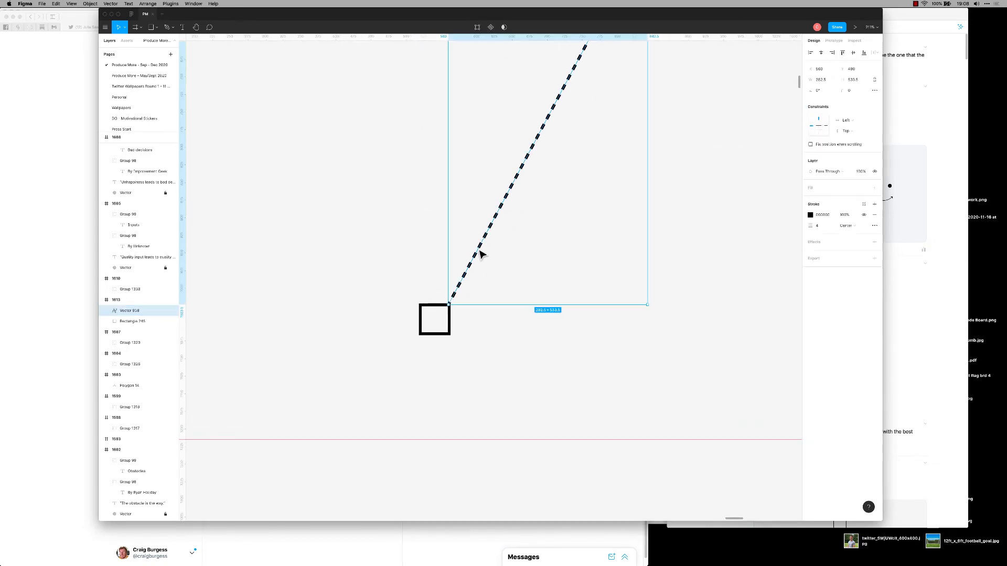
# Duplicate the dashed diagonal, flip the copy horizontally and move it left so it starts at the square's upper left corner.
pyautogui.press('super+d')
pyautogui.hotkey('shift', 'h')
pyautogui.hotkey('shift', 'Left')
pyautogui.hotkey('shift', 'Left')
pyautogui.hotkey('shift', 'Left')
pyautogui.hotkey('shift', 'Left')
pyautogui.hotkey('shift', 'Left')
pyautogui.hotkey('shift', 'Left')
pyautogui.hotkey('shift', 'Left')
pyautogui.hotkey('shift', 'Left')
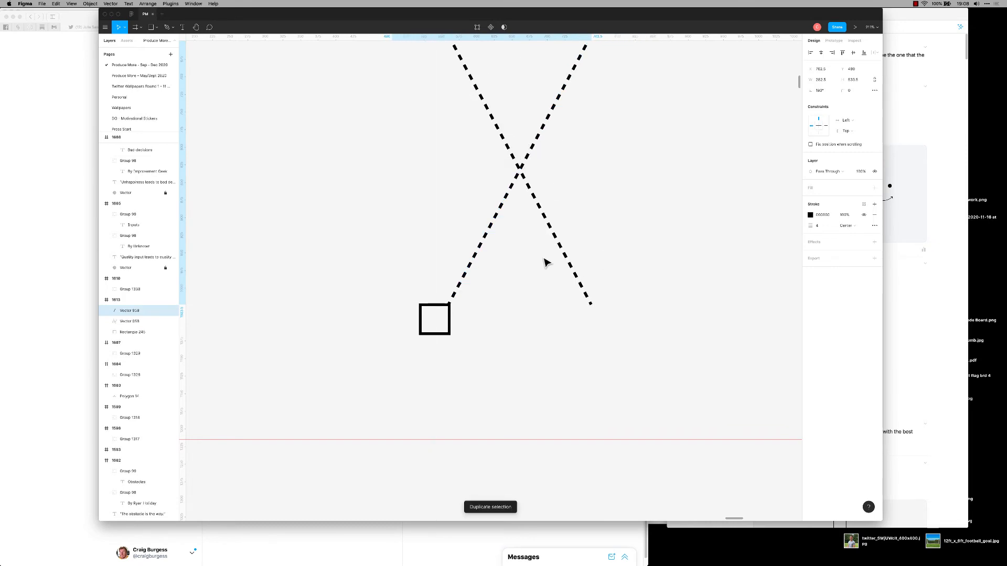
pyautogui.hotkey('shift', 'Left')
pyautogui.hotkey('shift', 'Left')
pyautogui.hotkey('shift', 'Left')
pyautogui.hotkey('shift', 'Left')
pyautogui.hotkey('shift', 'Left')
pyautogui.hotkey('shift', 'Left')
pyautogui.hotkey('shift', 'Left')
pyautogui.hotkey('shift', 'Left')
pyautogui.hotkey('shift', 'Left')
pyautogui.hotkey('shift', 'Left')
pyautogui.hotkey('shift', 'Left')
pyautogui.hotkey('shift', 'Left')
pyautogui.hotkey('shift', 'Left')
pyautogui.hotkey('shift', 'Left')
pyautogui.hotkey('shift', 'Left')
pyautogui.hotkey('shift', 'Left')
pyautogui.hotkey('shift', 'Left')
pyautogui.hotkey('shift', 'Left')
pyautogui.hotkey('shift', 'Left')
pyautogui.hotkey('shift', 'Left')
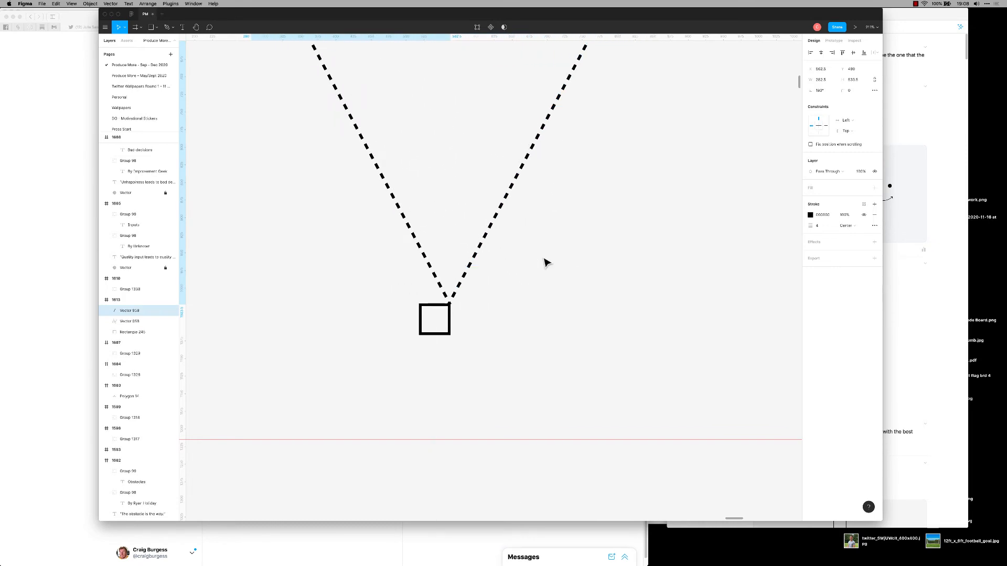
pyautogui.hotkey('shift', 'Left')
pyautogui.hotkey('shift', 'Left')
pyautogui.hotkey('shift', 'Left')
pyautogui.hotkey('shift', 'Left')
pyautogui.press('Left')
pyautogui.press('Left')
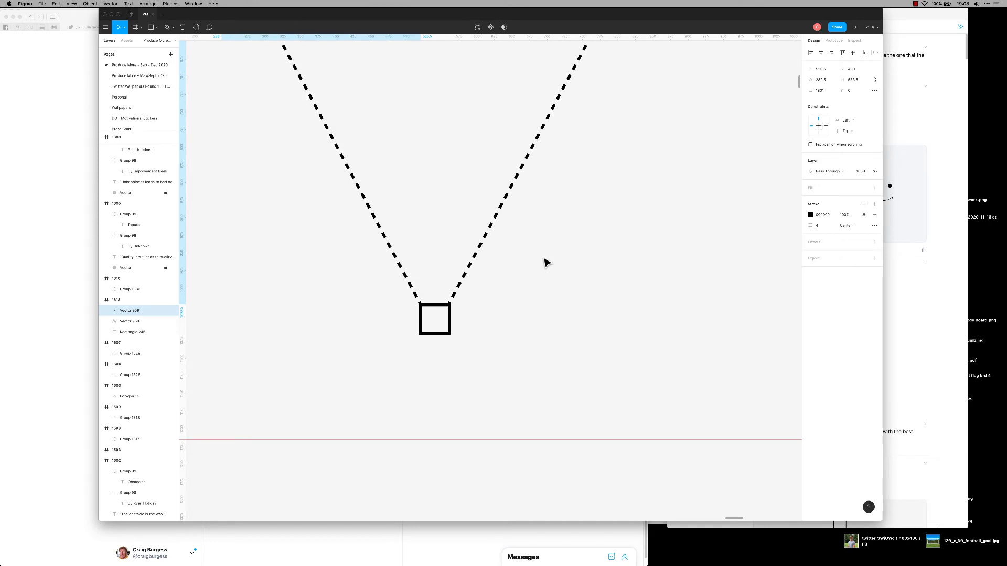
# Group the two dashed diagonal lines.
pyautogui.click(551, 247)
pyautogui.moveTo(576, 191); pyautogui.dragTo(325, 231)
pyautogui.press('super+g')
pyautogui.press('alt')
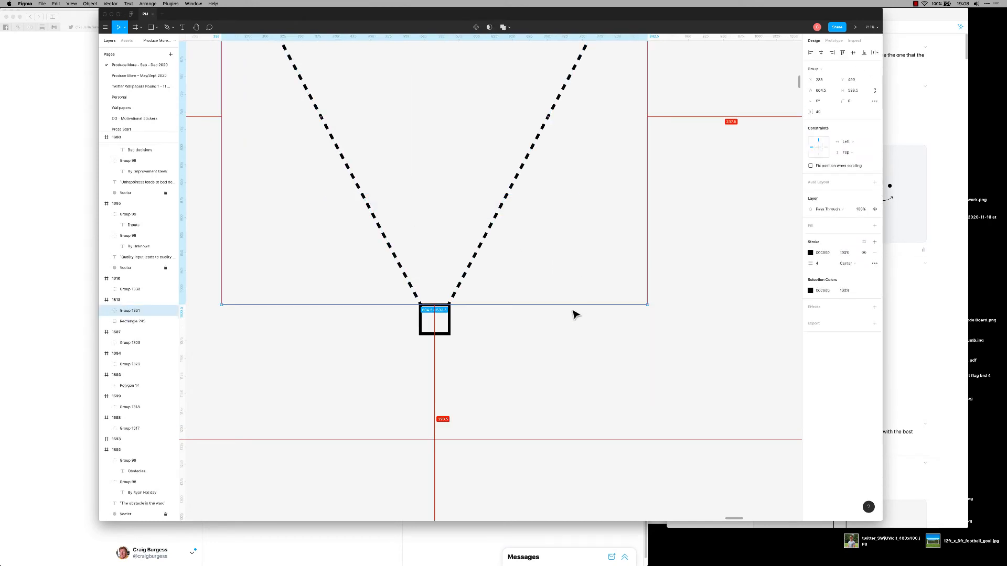
# Nudge the dashed-line group up 12 px to leave a small gap above the square.
pyautogui.click(498, 343)
pyautogui.scroll(-5, 497, 340)
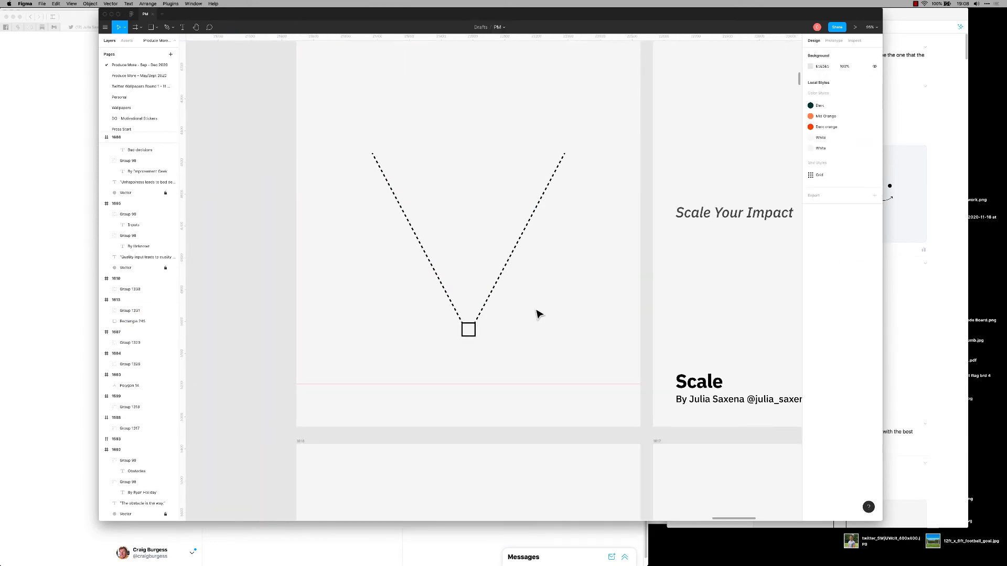
pyautogui.scroll(2, 536, 310)
pyautogui.moveTo(525, 284); pyautogui.dragTo(383, 282)
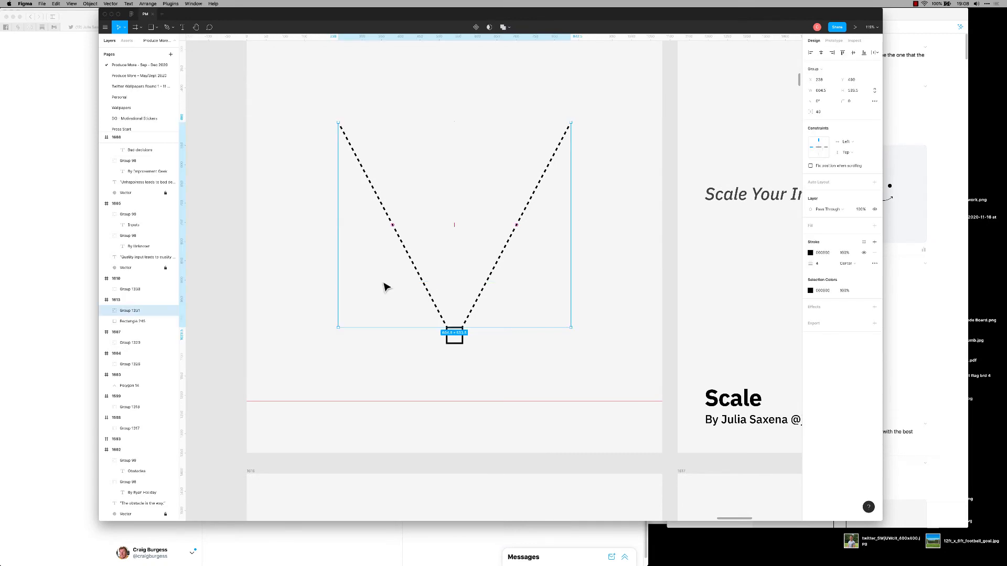
pyautogui.hotkey('shift', 'Up')
pyautogui.press('Up')
pyautogui.press('Up')
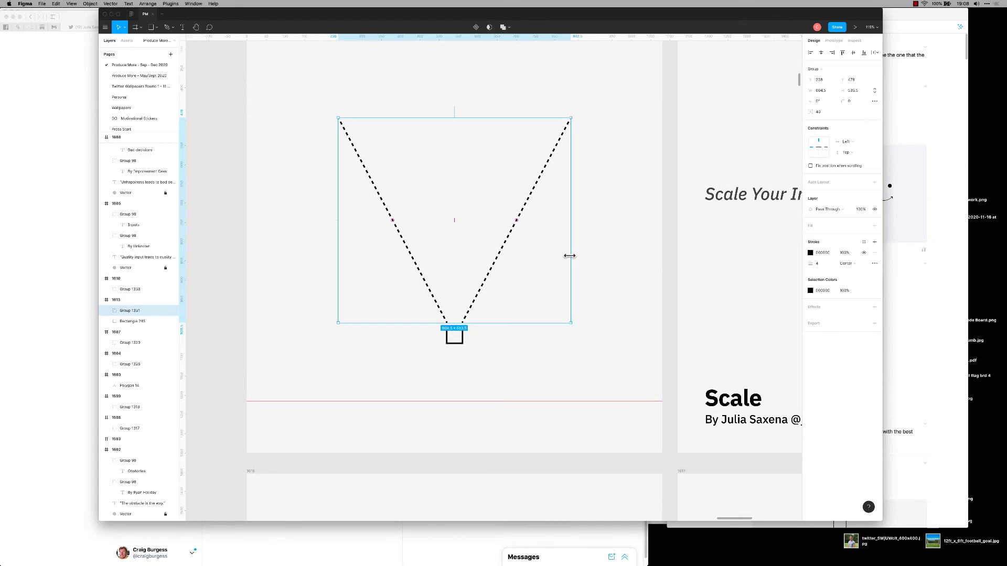
pyautogui.click(583, 260)
# Duplicate the small square and enlarge the copy to about 615 px, matching the distance between the dashed lines' upper ends.
pyautogui.scroll(-3, 588, 265)
pyautogui.click(494, 325)
pyautogui.press('super+d')
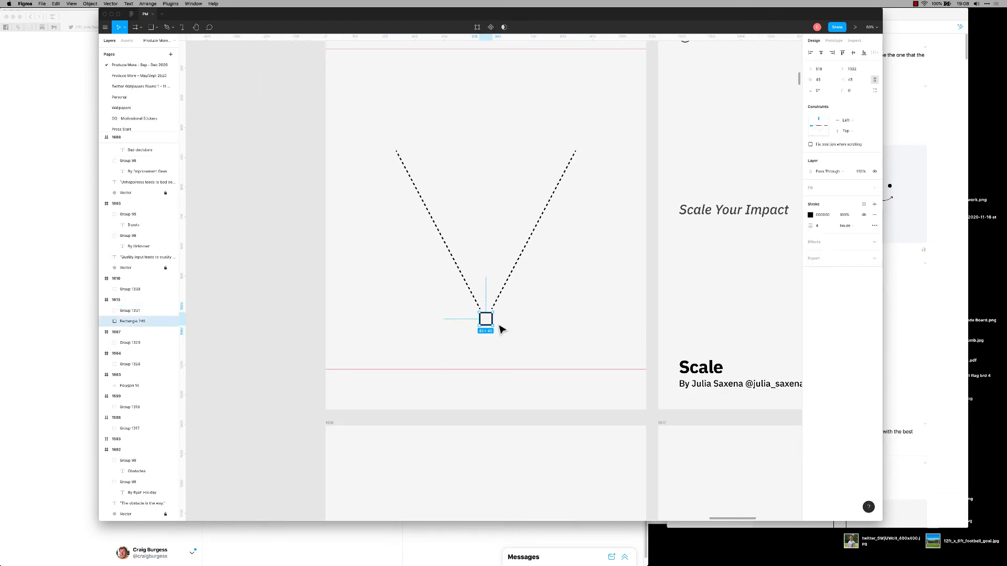
pyautogui.moveTo(494, 313); pyautogui.dragTo(510, 143)
pyautogui.click(549, 393)
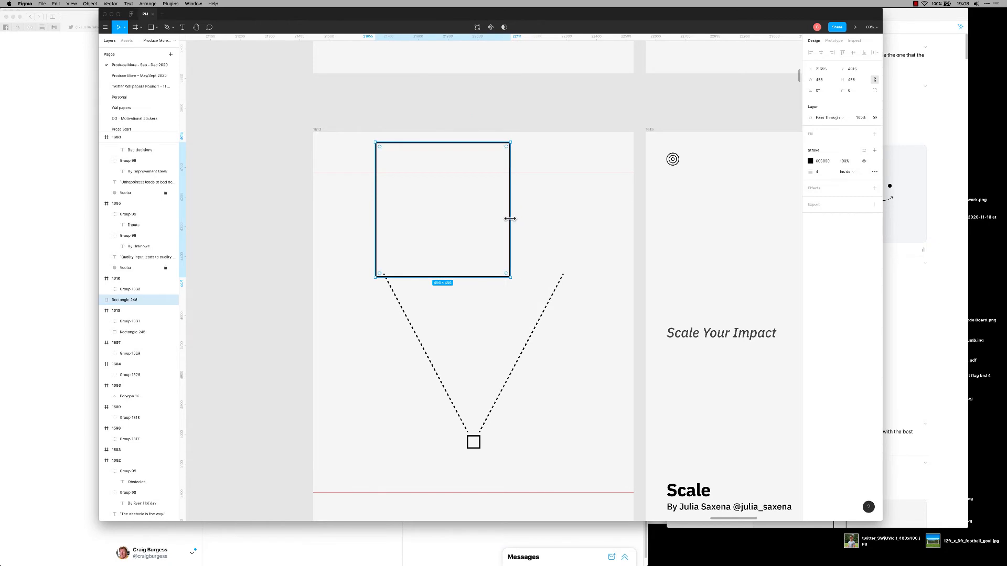
pyautogui.click(522, 246)
pyautogui.moveTo(513, 256); pyautogui.dragTo(564, 300)
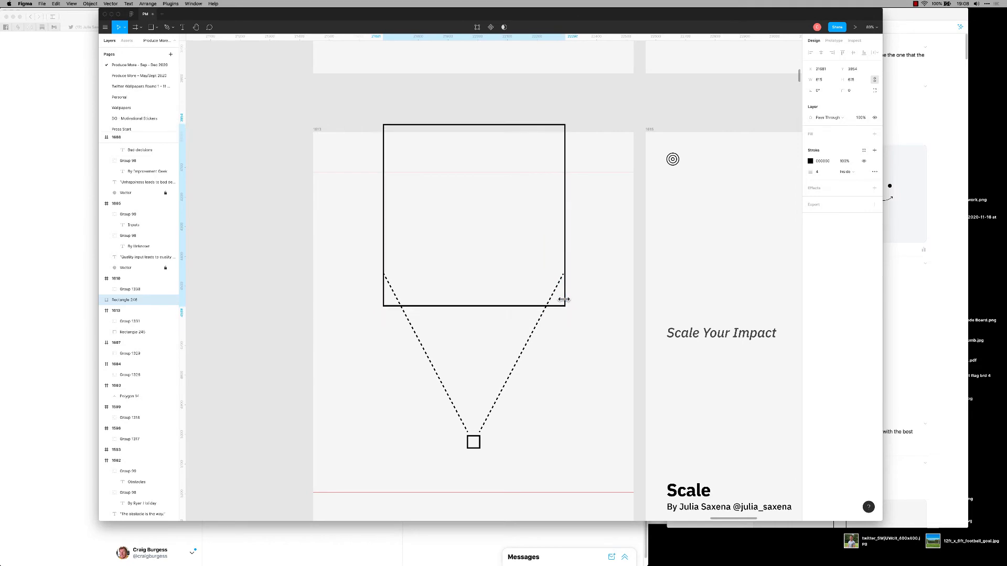
# Move the large square up until its lower edge sits just above the dashed lines, and fine-tune its horizontal alignment.
pyautogui.hotkey('shift', 'Up')
pyautogui.hotkey('shift', 'Up')
pyautogui.hotkey('shift', 'Up')
pyautogui.hotkey('shift', 'Up')
pyautogui.hotkey('shift', 'Up')
pyautogui.hotkey('shift', 'Up')
pyautogui.hotkey('shift', 'Up')
pyautogui.hotkey('shift', 'Up')
pyautogui.hotkey('shift', 'Up')
pyautogui.hotkey('shift', 'Up')
pyautogui.hotkey('shift', 'Up')
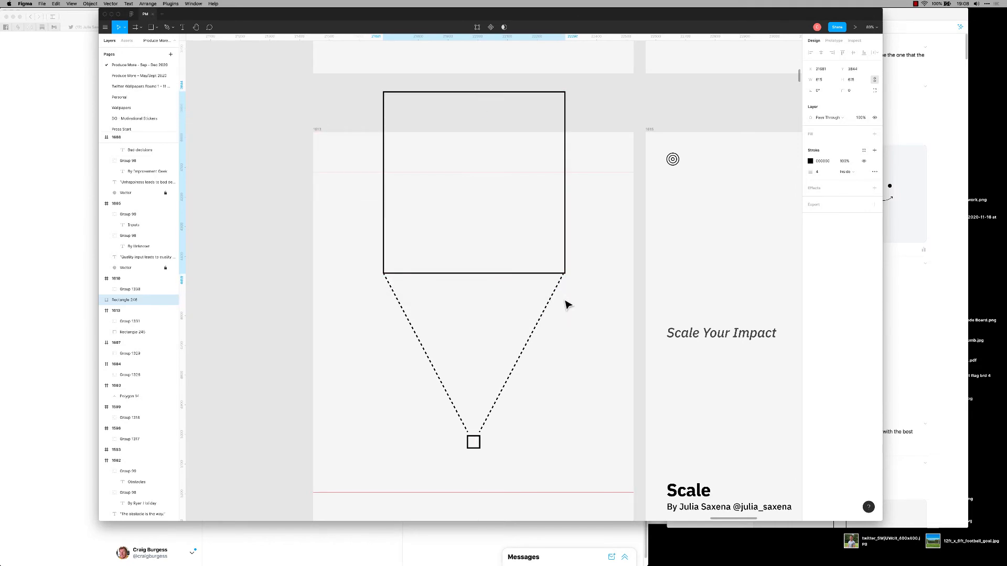
pyautogui.press('alt')
pyautogui.press('alt')
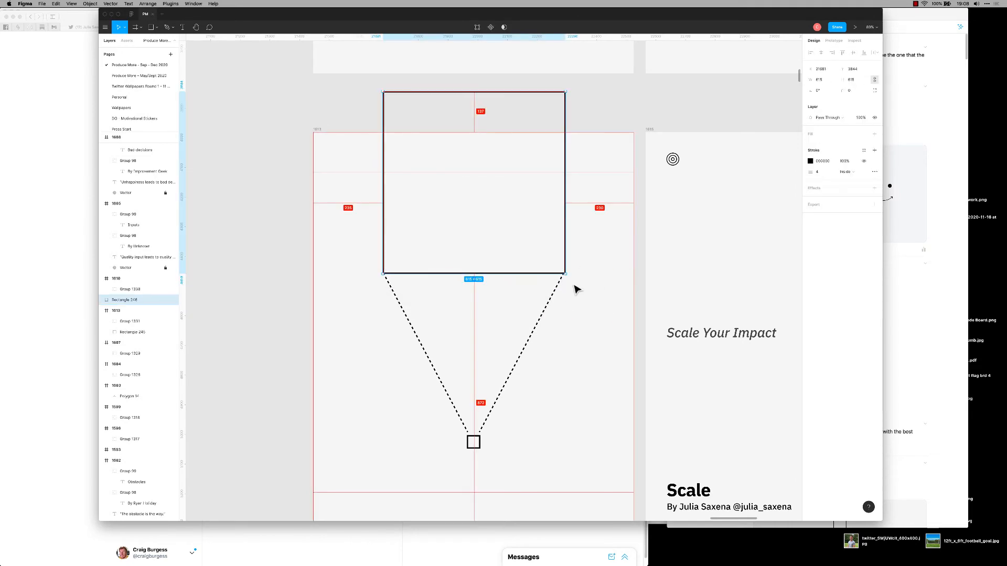
pyautogui.press('Up')
pyautogui.press('Up')
pyautogui.press('Up')
pyautogui.press('Up')
pyautogui.press('Up')
pyautogui.press('Up')
pyautogui.press('Up')
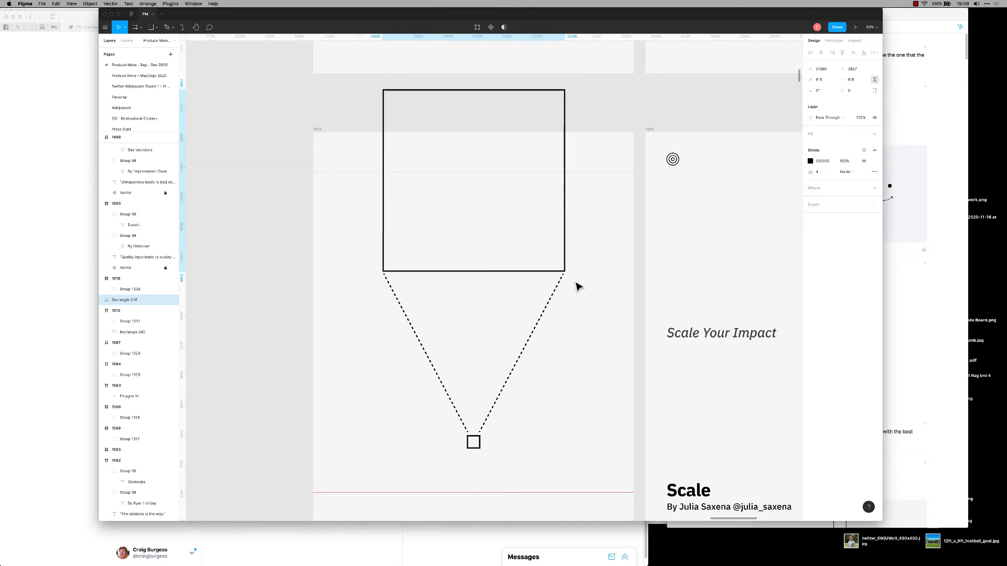
pyautogui.press('Left')
pyautogui.press('Left')
pyautogui.press('Left')
pyautogui.press('Right')
pyautogui.click(564, 433)
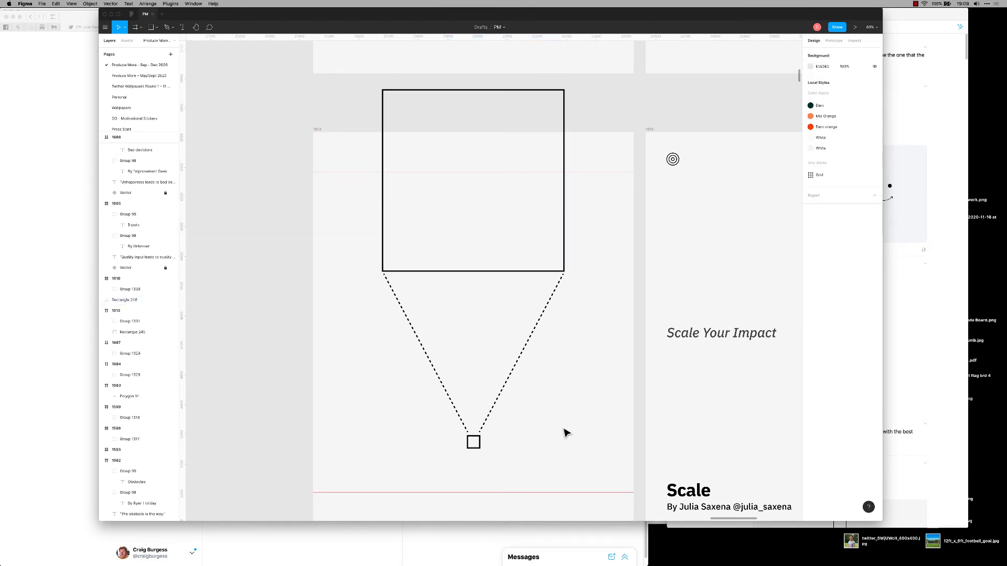
# Group the large square, the dashed lines and the small square.
pyautogui.click(548, 220)
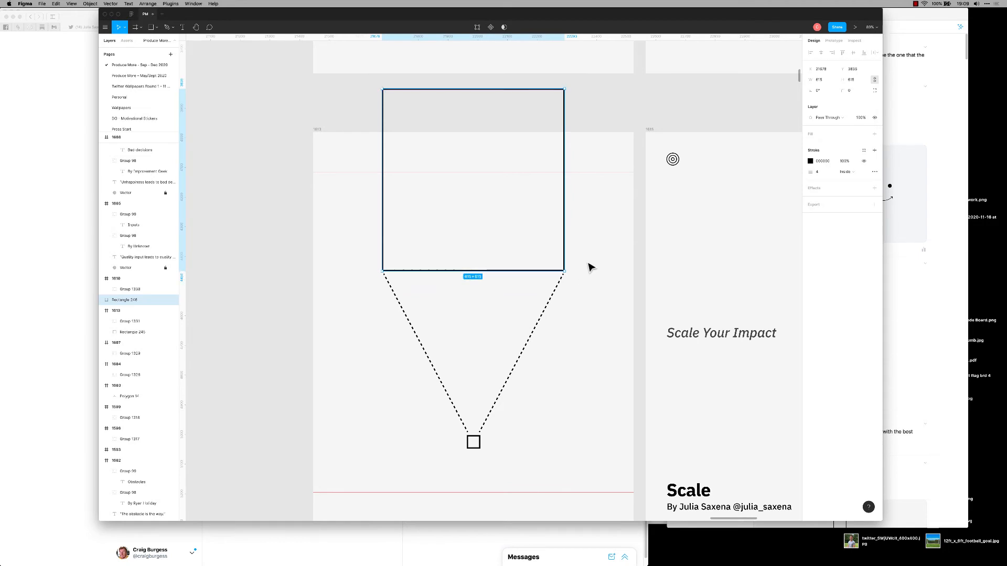
pyautogui.moveTo(587, 261); pyautogui.dragTo(344, 471)
pyautogui.press('super+g')
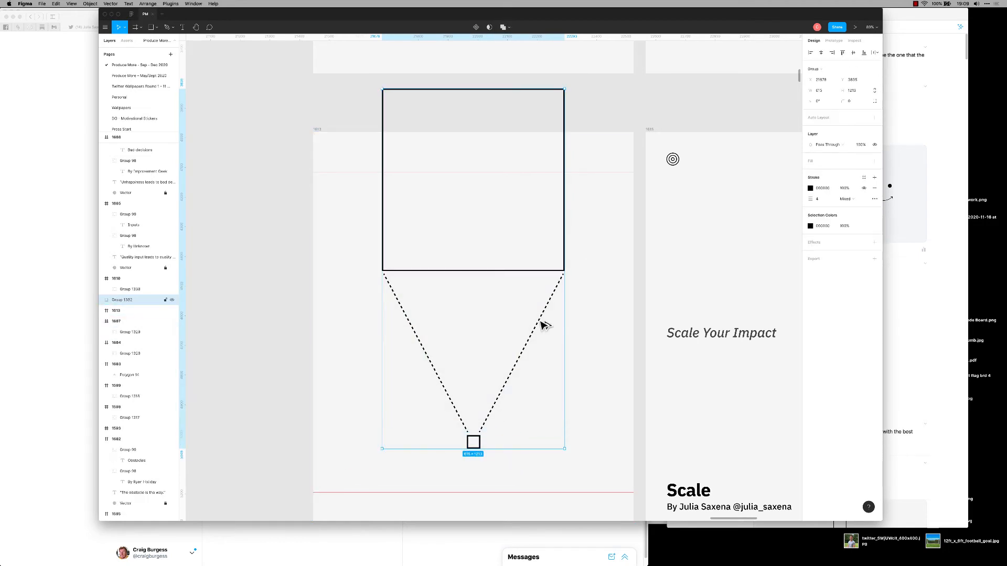
# Scale the grouped illustration down proportionally to about 422 px wide.
pyautogui.click(576, 298)
pyautogui.click(558, 275)
pyautogui.moveTo(565, 90); pyautogui.dragTo(488, 203)
pyautogui.hotkey('alt', 'v')
pyautogui.press('super+z')
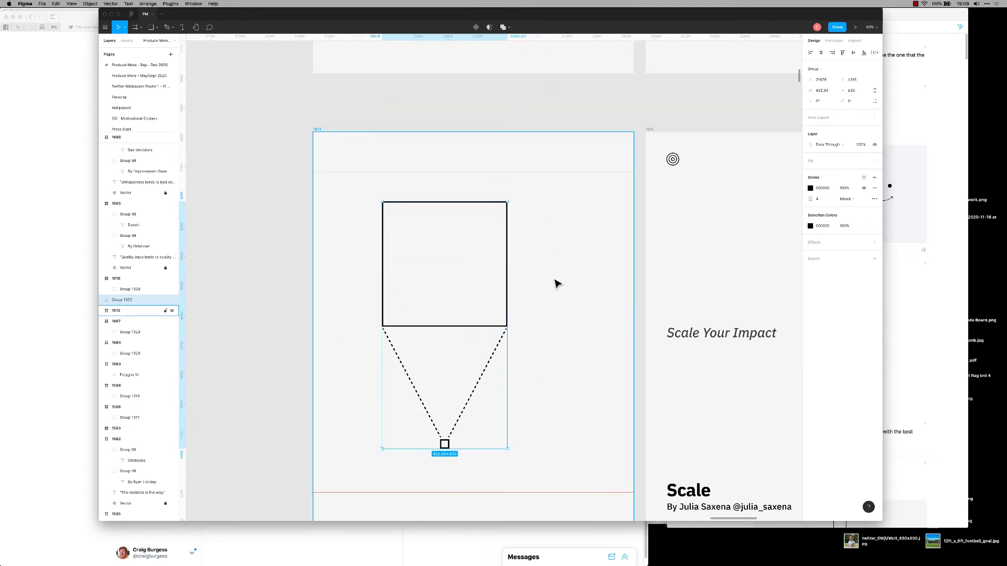
# Cut the illustration group, paste it inside the blank frame beside the Scale Your Impact artwork and centre it vertically.
pyautogui.click(555, 283)
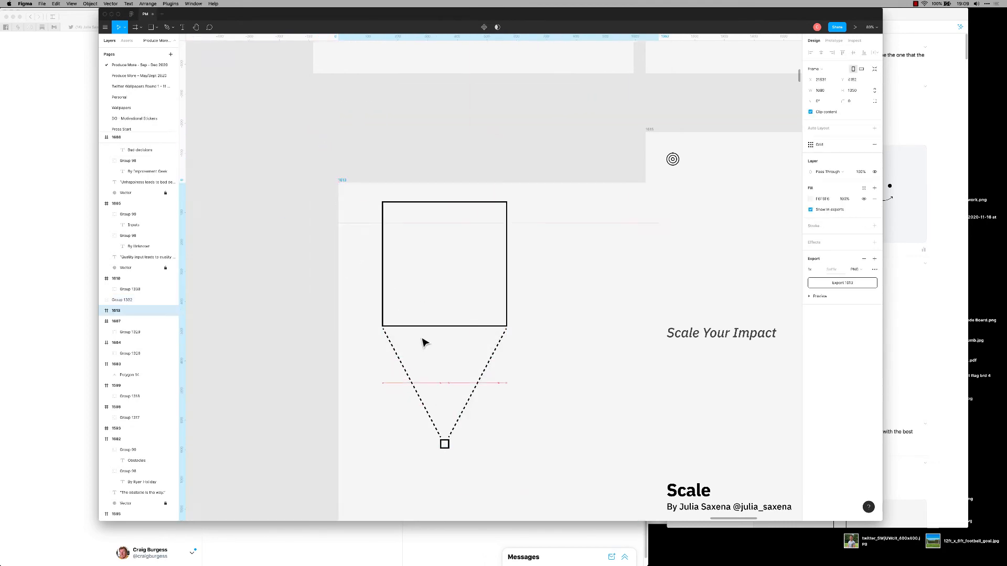
pyautogui.click(383, 257)
pyautogui.press('Delete')
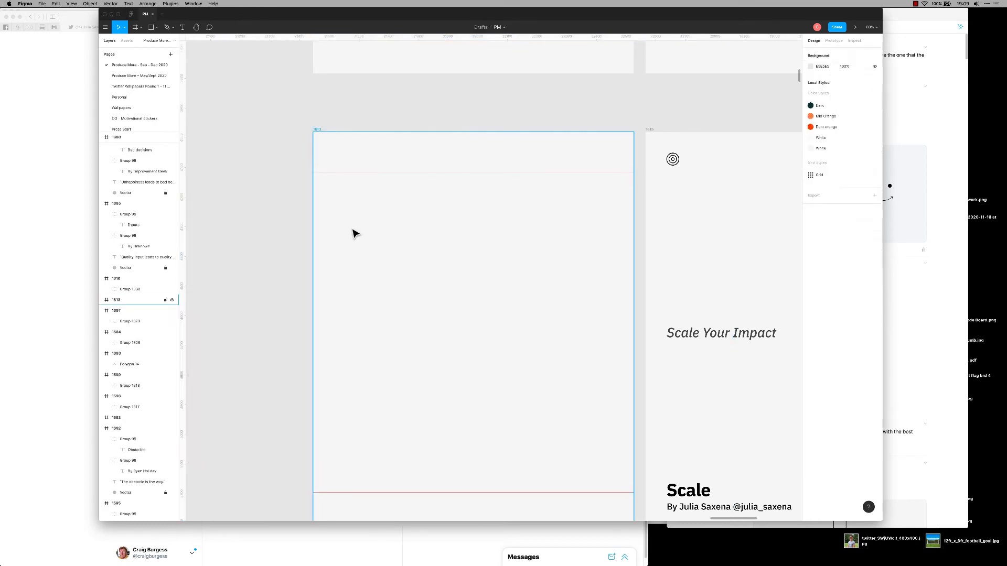
pyautogui.click(318, 129)
pyautogui.press('super+v')
pyautogui.hotkey('alt', 'v')
pyautogui.click(586, 311)
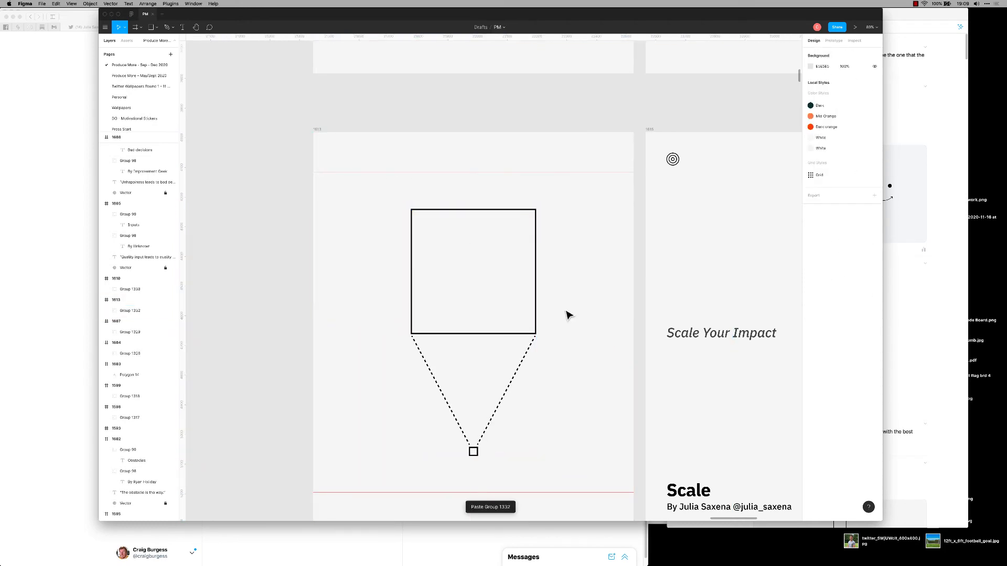
# Ungroup the illustration and move the small square up onto the middle of the large square's lower edge.
pyautogui.scroll(-2, 566, 320)
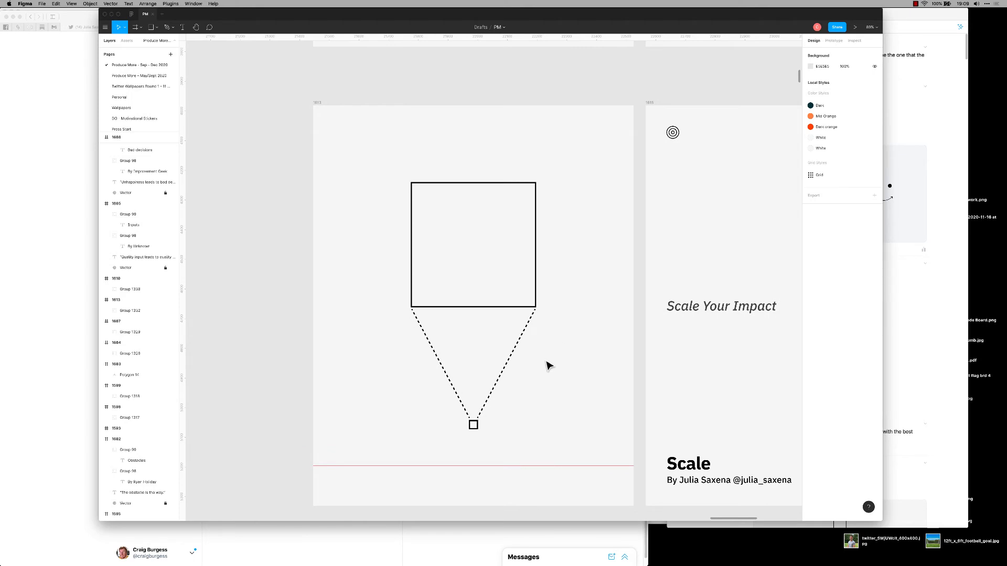
pyautogui.click(480, 419)
pyautogui.press('super+shift+g')
pyautogui.moveTo(506, 430); pyautogui.dragTo(473, 306)
pyautogui.click(473, 425)
pyautogui.press('Escape')
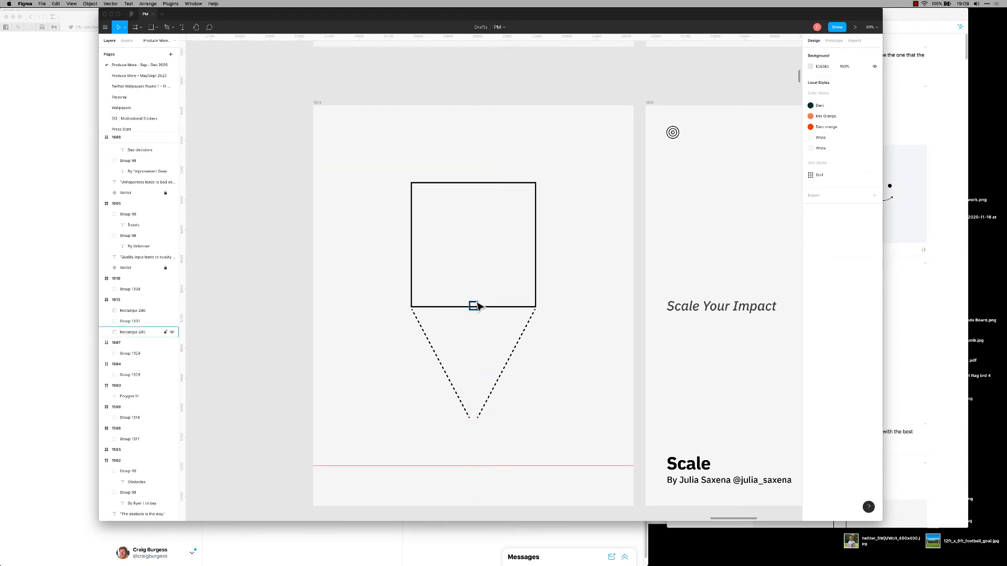
# Fill the small square with the White colour style.
pyautogui.click(476, 306)
pyautogui.click(874, 187)
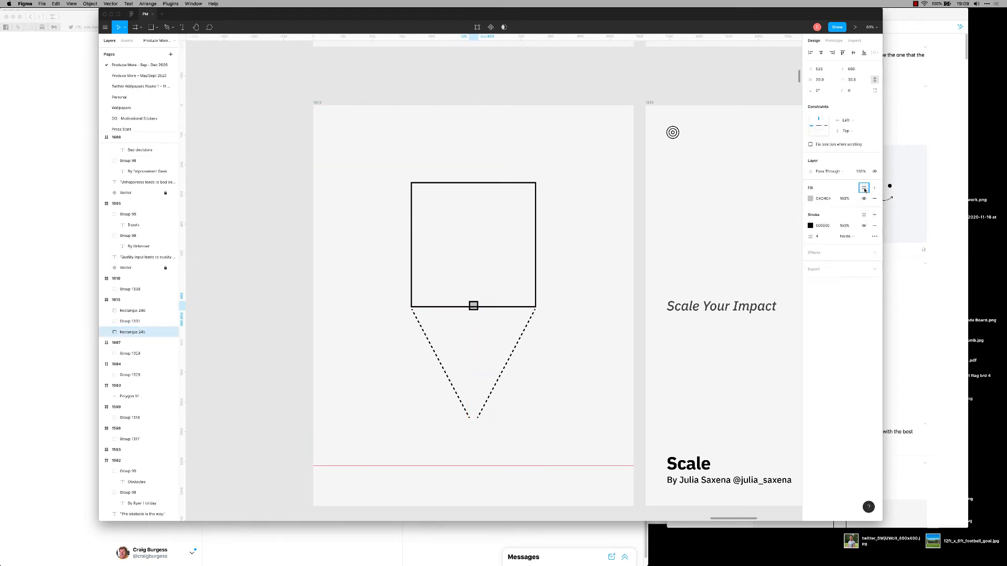
pyautogui.click(864, 189)
pyautogui.click(853, 229)
pyautogui.click(579, 385)
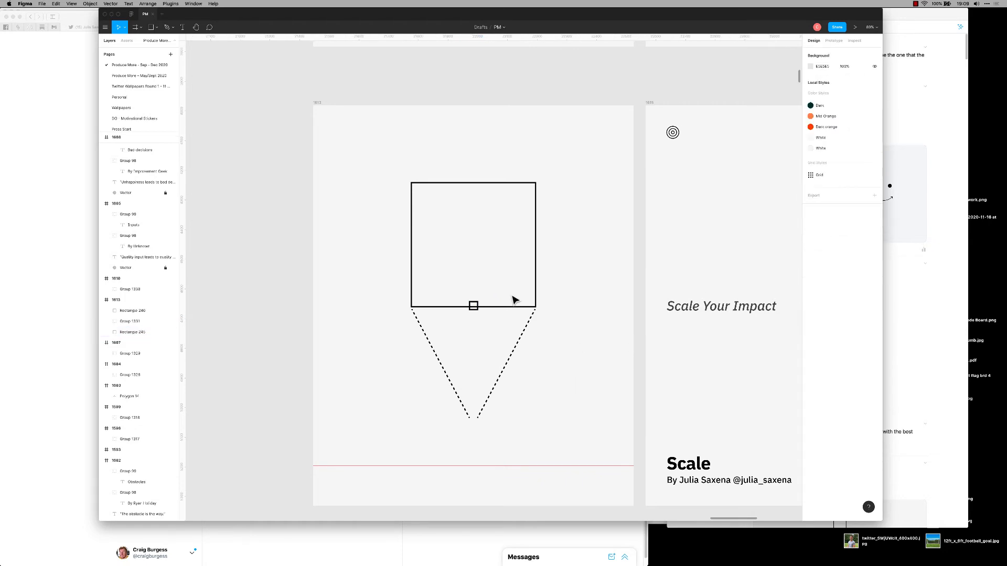
# Bring the small square in front of the large square and nudge it down slightly over the lower edge.
pyautogui.click(476, 306)
pyautogui.press('super+bracketright')
pyautogui.press('super+bracketright')
pyautogui.click(565, 321)
pyautogui.click(474, 307)
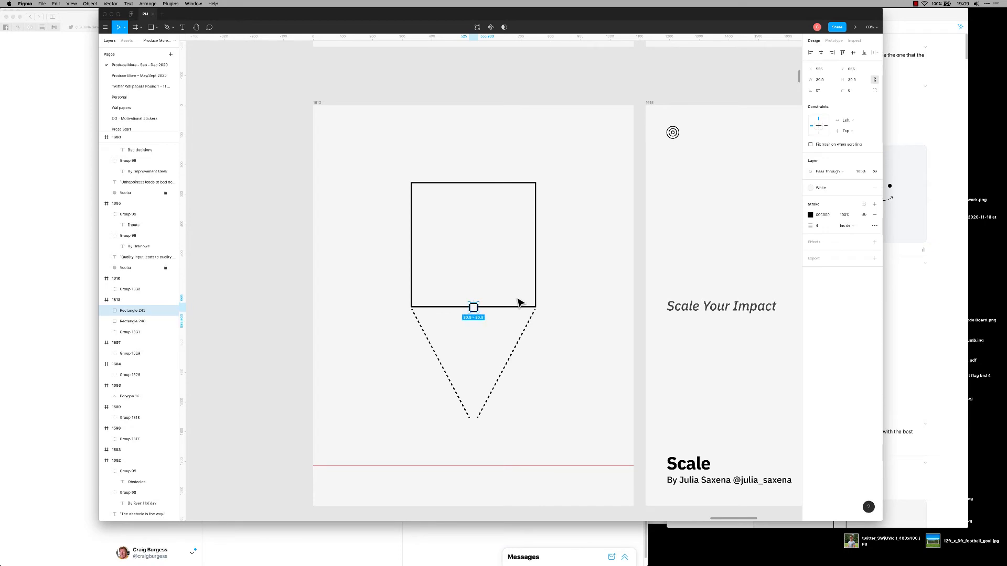
pyautogui.click(556, 448)
# Move the dashed-line group inside the large square and stretch it upward to reach the square's upper corners.
pyautogui.click(491, 395)
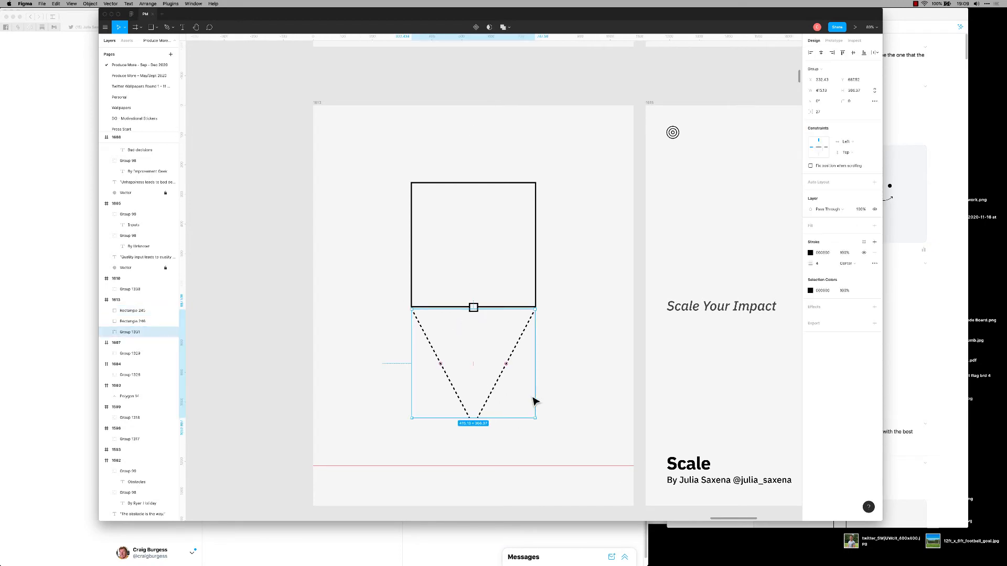
pyautogui.moveTo(493, 393); pyautogui.dragTo(494, 279)
pyautogui.press('alt')
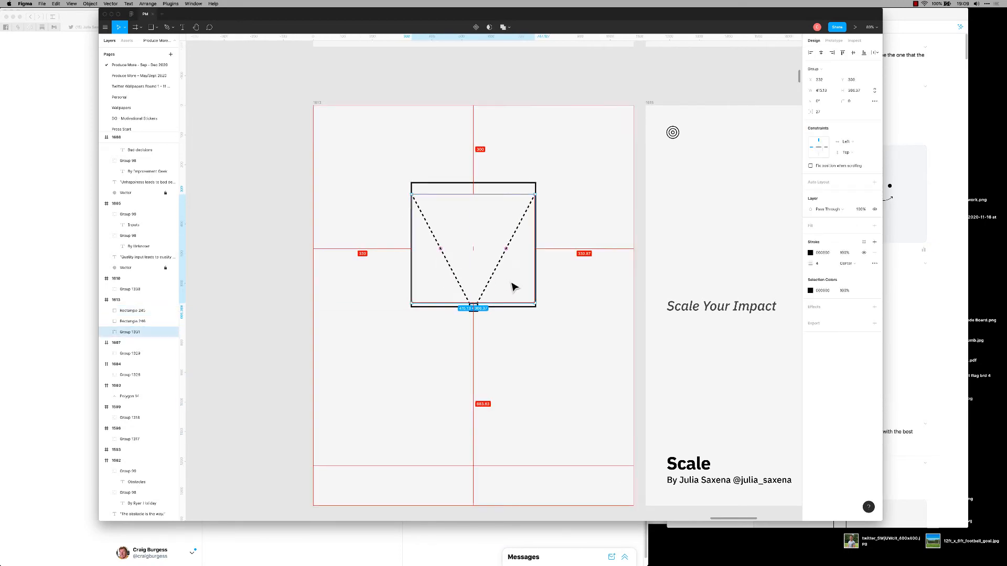
pyautogui.click(516, 289)
pyautogui.click(491, 289)
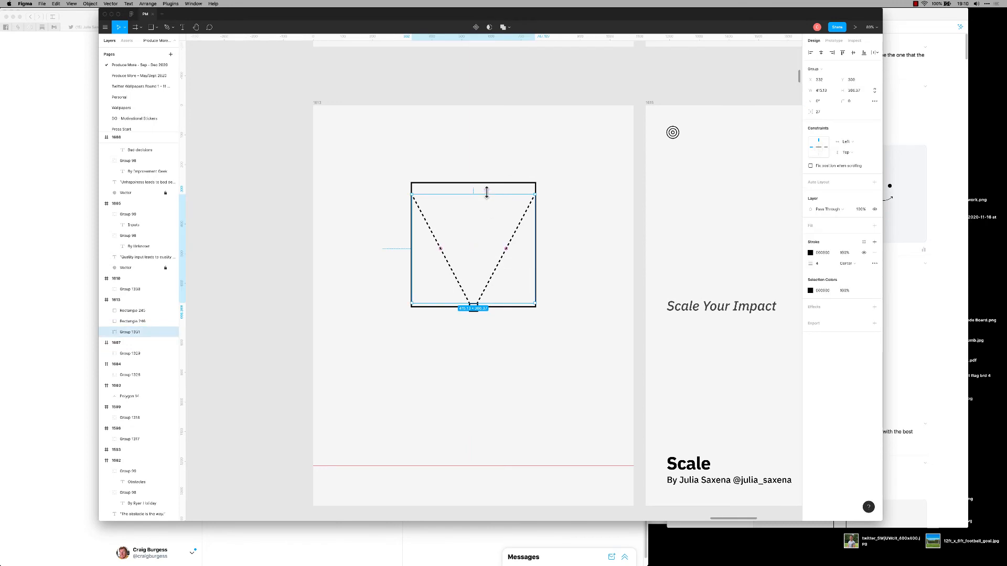
pyautogui.moveTo(486, 193); pyautogui.dragTo(486, 182)
pyautogui.click(582, 251)
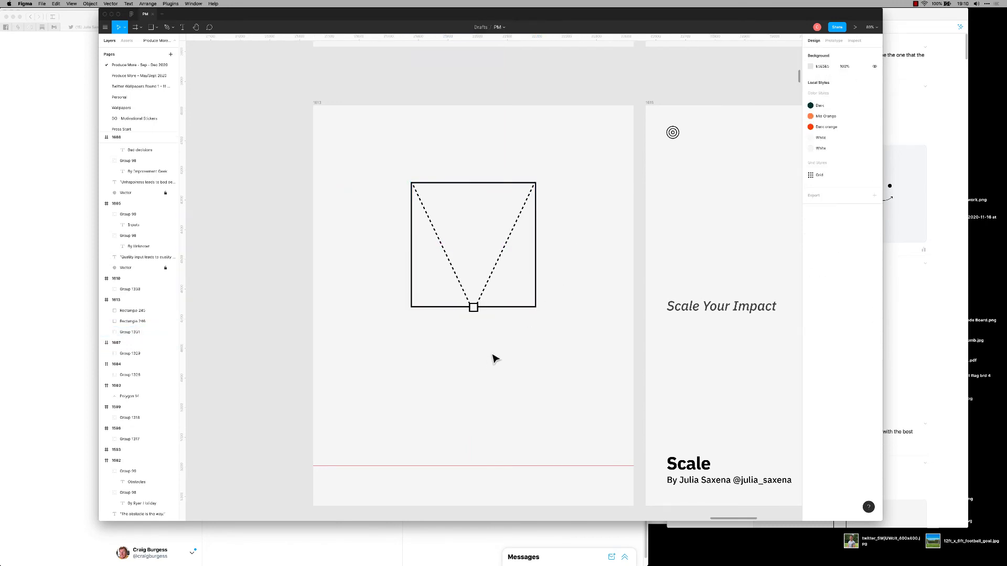
# Shorten the dashed-line group slightly from its lower edge and nudge it down 2 px, keeping a small gap above the small square.
pyautogui.scroll(2, 485, 357)
pyautogui.click(484, 285)
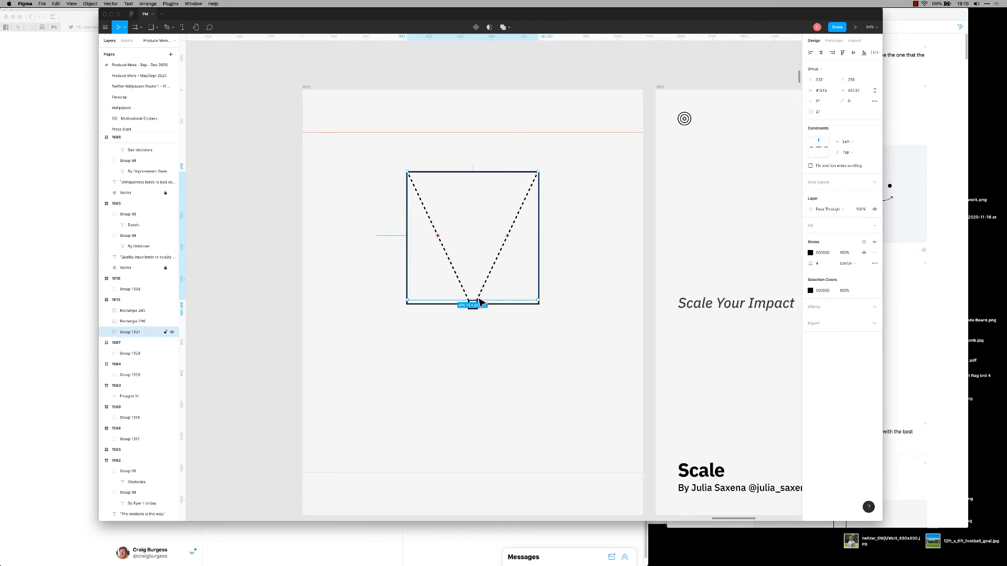
pyautogui.moveTo(478, 299); pyautogui.dragTo(480, 295)
pyautogui.click(520, 367)
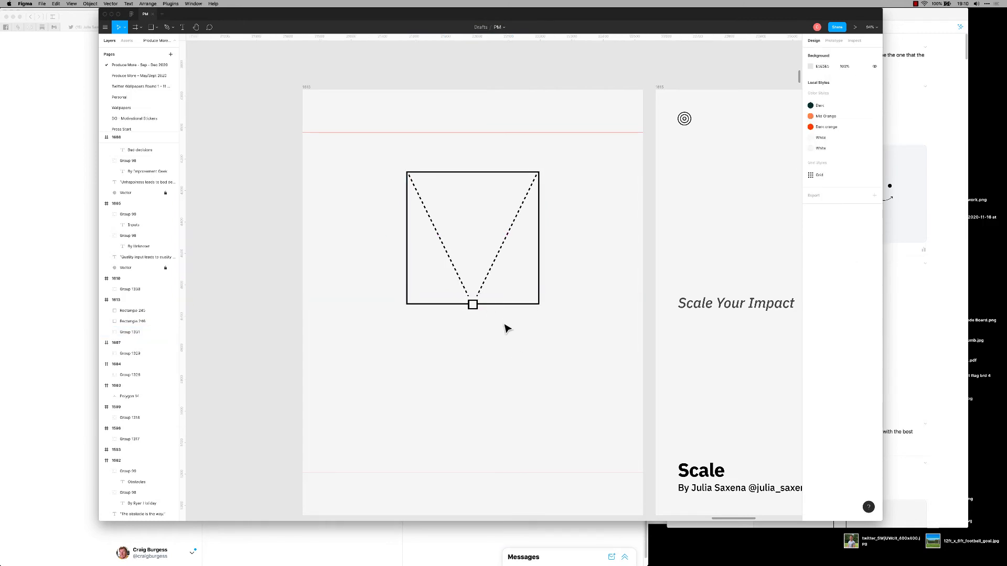
pyautogui.click(484, 285)
pyautogui.press('Down')
pyautogui.press('Down')
pyautogui.click(593, 316)
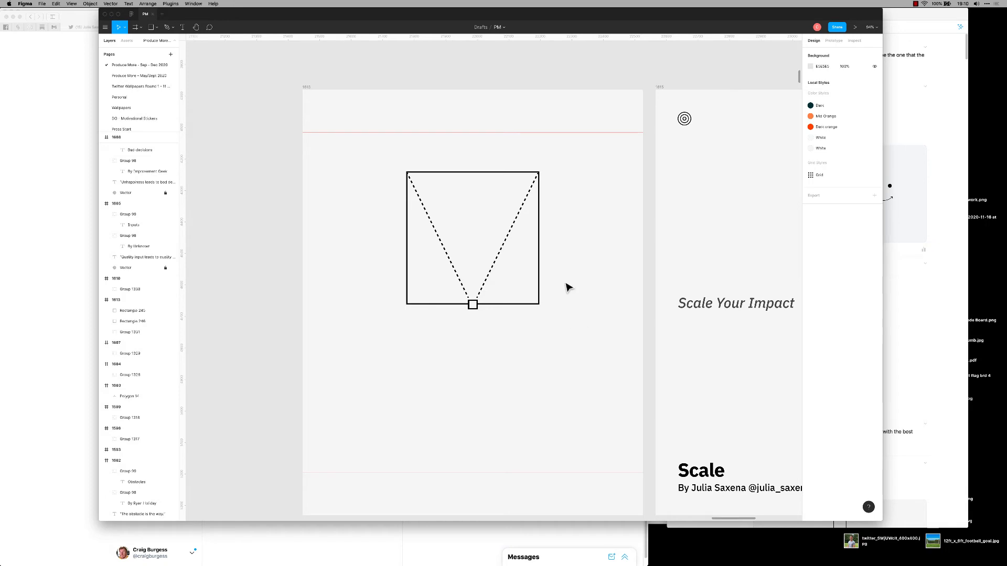
# Set the dashed-line group's opacity to 67%.
pyautogui.click(503, 257)
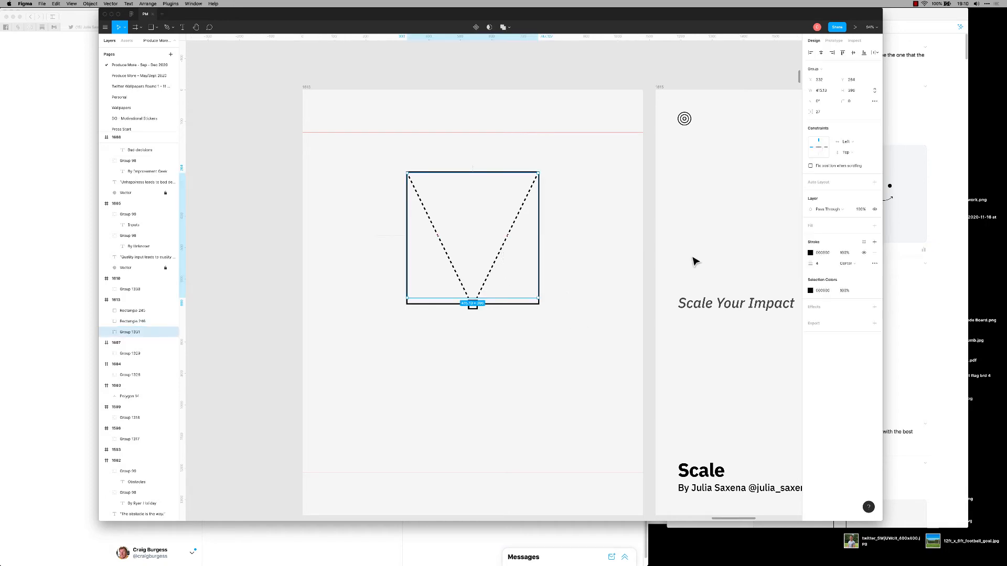
pyautogui.press('2')
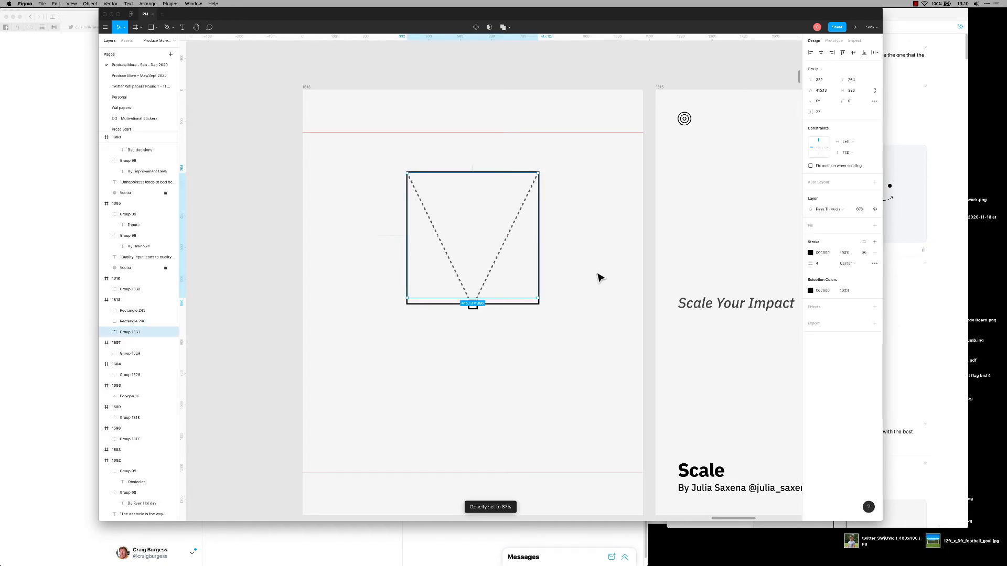
pyautogui.click(601, 278)
pyautogui.scroll(3, 568, 313)
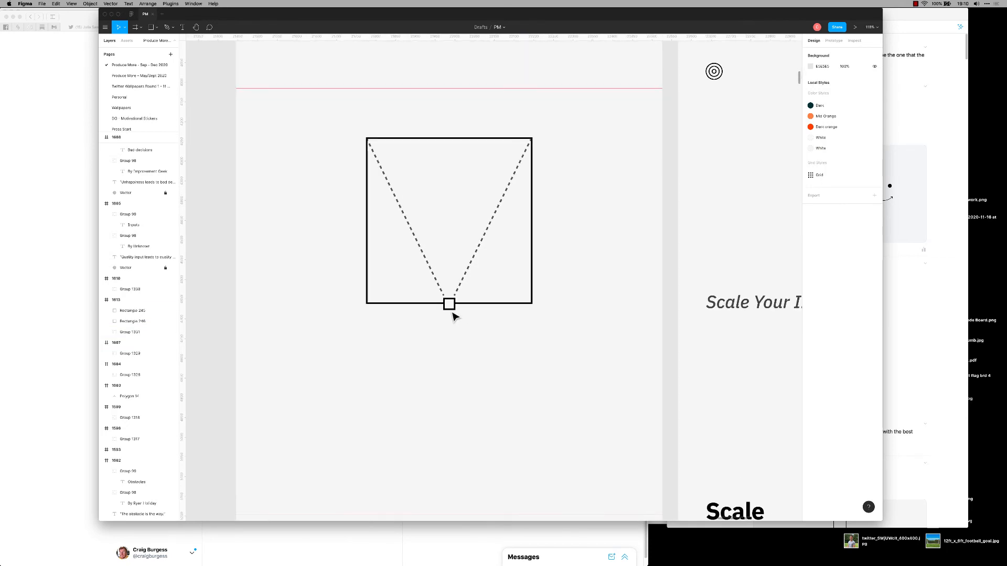
# Draw a straight line from beside the small square to the large square's lower right corner with stroke width 4.
pyautogui.press('p')
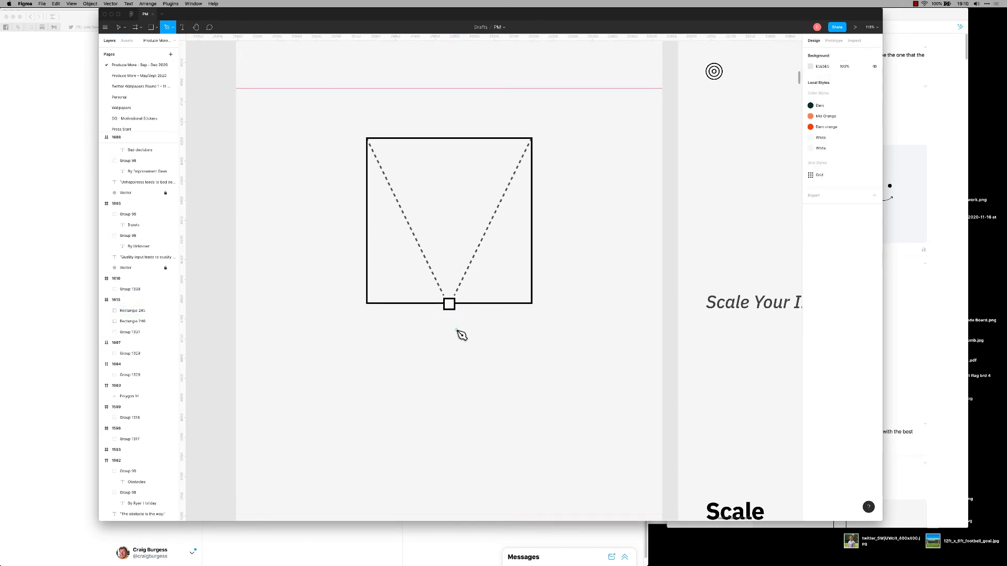
pyautogui.click(458, 309)
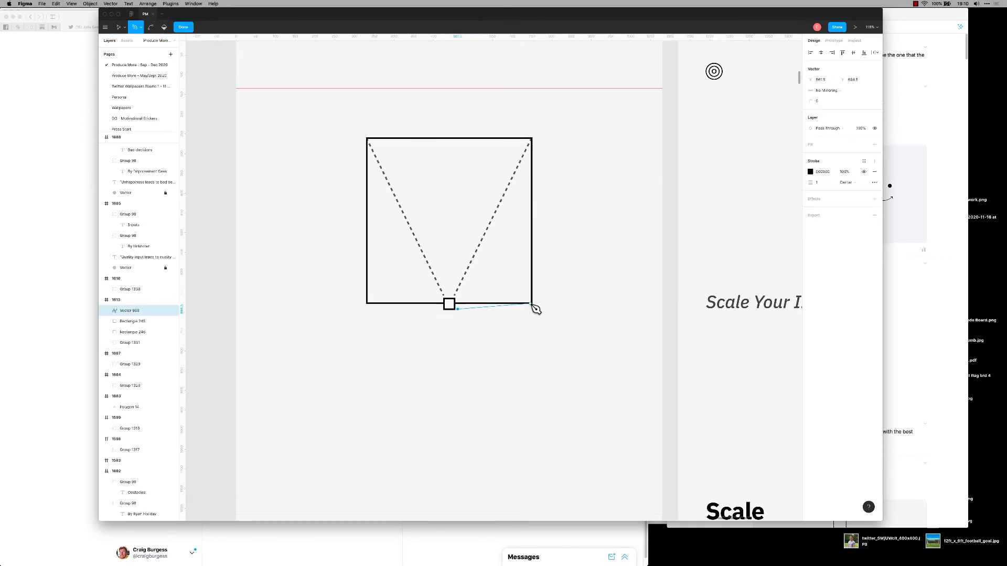
pyautogui.press('Escape')
pyautogui.click(818, 182)
pyautogui.write('4')
pyautogui.click(521, 344)
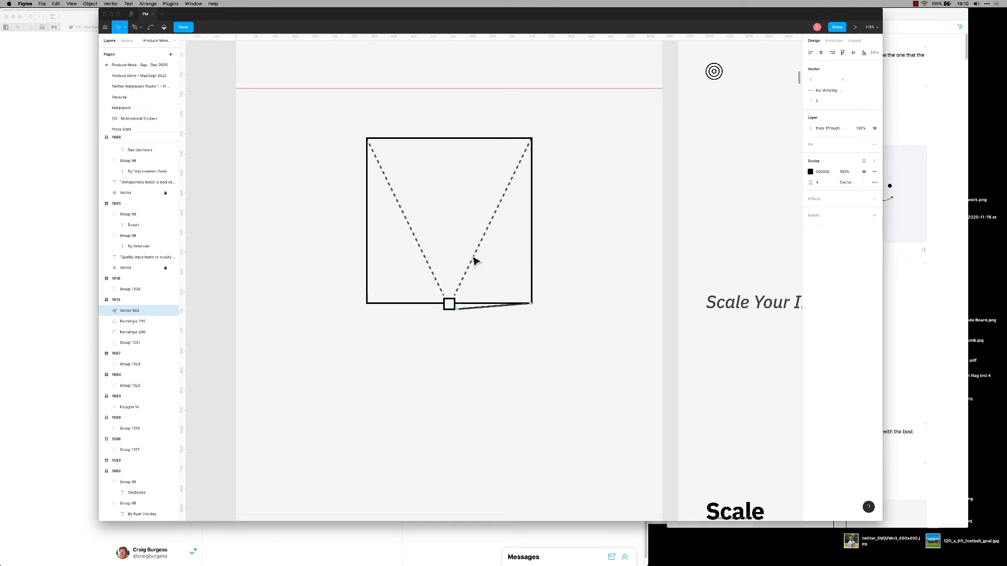
pyautogui.press('Escape')
# Copy the dash pattern from the right inner dashed line and apply it to the new lower line's stroke.
pyautogui.keyDown('super'); pyautogui.click(480, 248); pyautogui.keyUp('super')
pyautogui.click(570, 298)
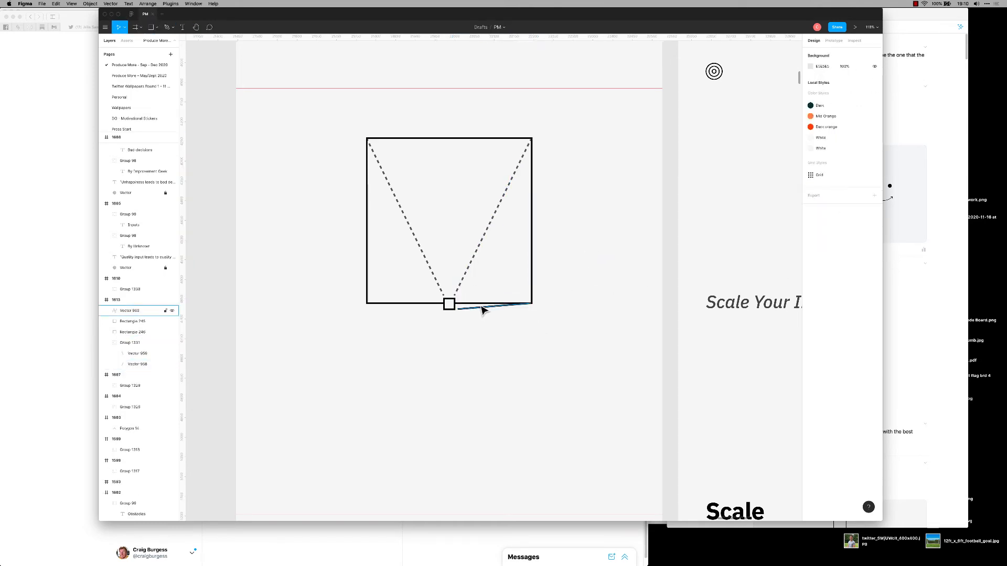
pyautogui.keyDown('super'); pyautogui.click(472, 267); pyautogui.keyUp('super')
pyautogui.click(874, 216)
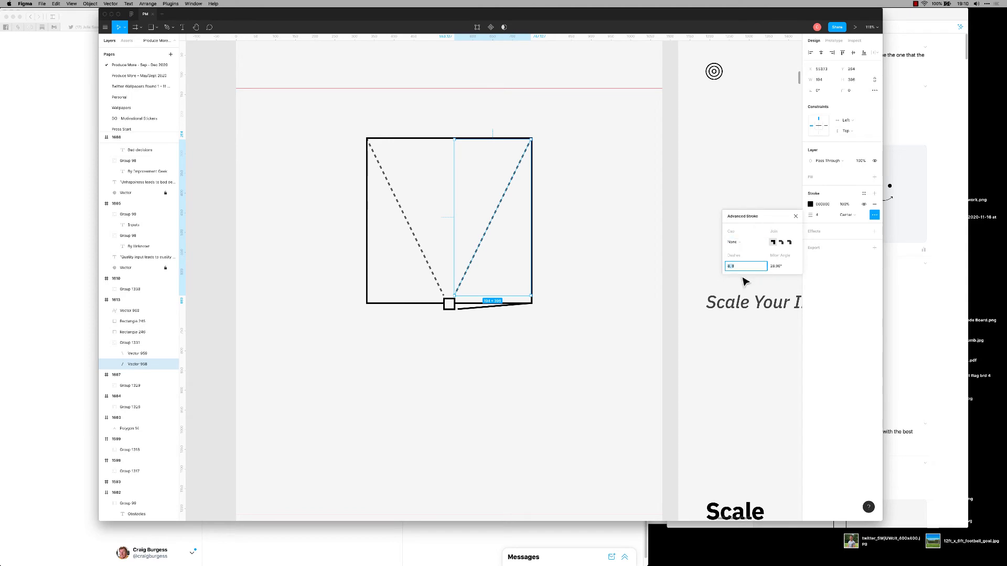
pyautogui.click(512, 370)
pyautogui.click(468, 309)
pyautogui.click(874, 226)
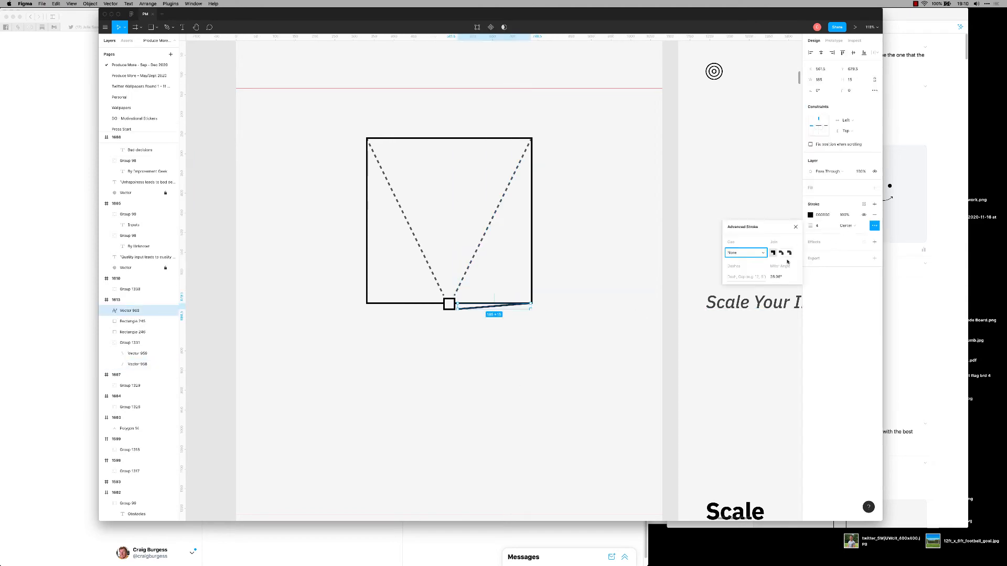
pyautogui.click(756, 277)
pyautogui.press('super+v')
pyautogui.press('Tab')
pyautogui.click(503, 377)
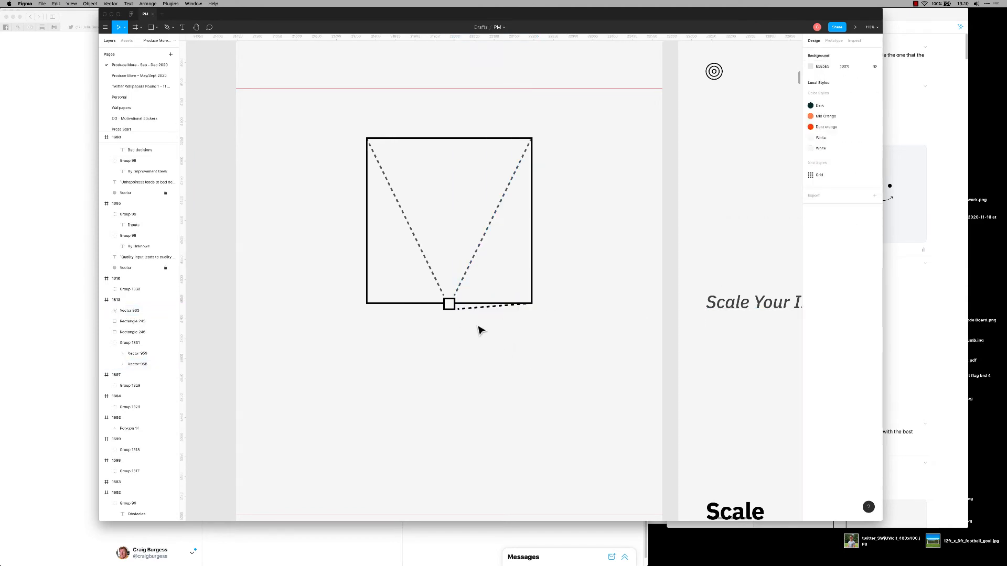
# Nudge the small square down slightly and extend the inner dashed-line group's lower edge to follow it.
pyautogui.click(449, 307)
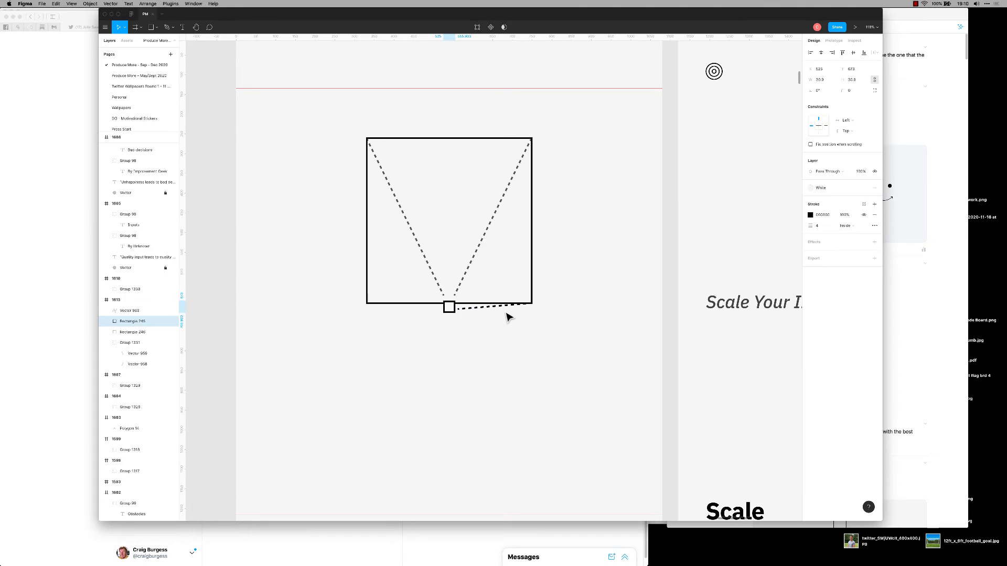
pyautogui.click(458, 298)
pyautogui.moveTo(456, 298); pyautogui.dragTo(458, 302)
pyautogui.click(514, 376)
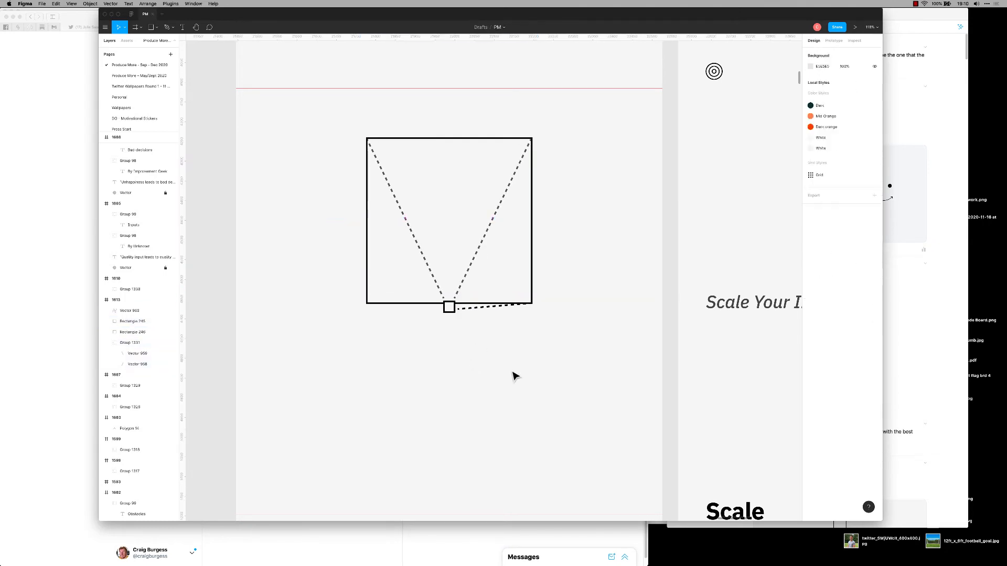
pyautogui.click(464, 281)
pyautogui.click(542, 371)
pyautogui.scroll(1, 540, 370)
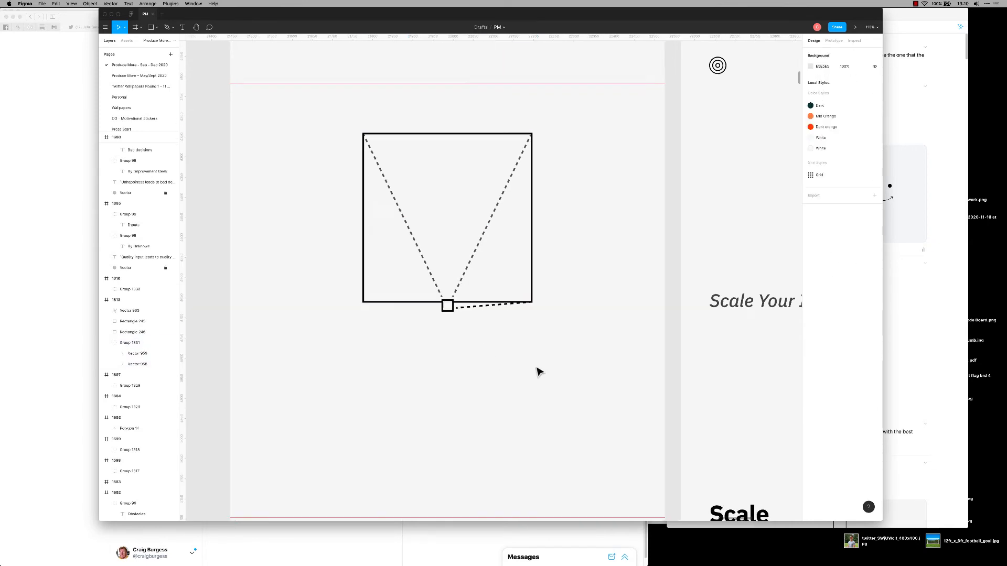
# Nudge the lower dashed line down 5 px so it clears the large square's lower edge.
pyautogui.click(461, 309)
pyautogui.scroll(5, 460, 320)
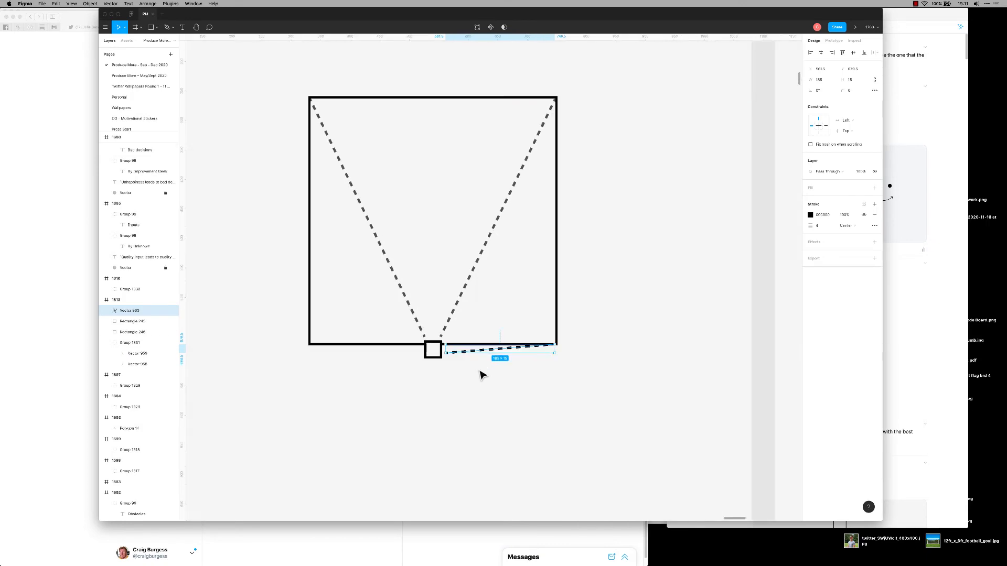
pyautogui.click(591, 384)
pyautogui.click(443, 316)
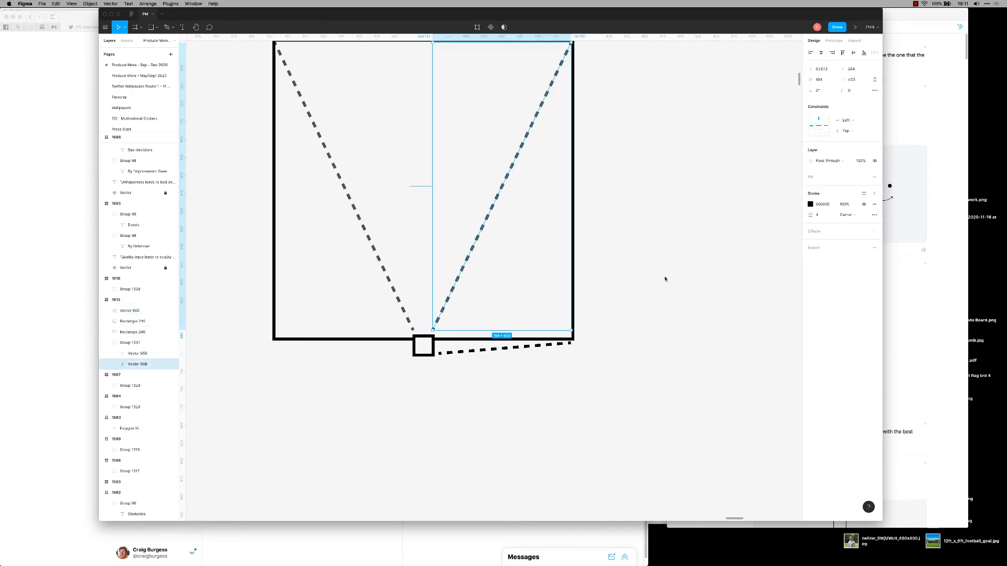
pyautogui.click(650, 364)
pyautogui.click(455, 291)
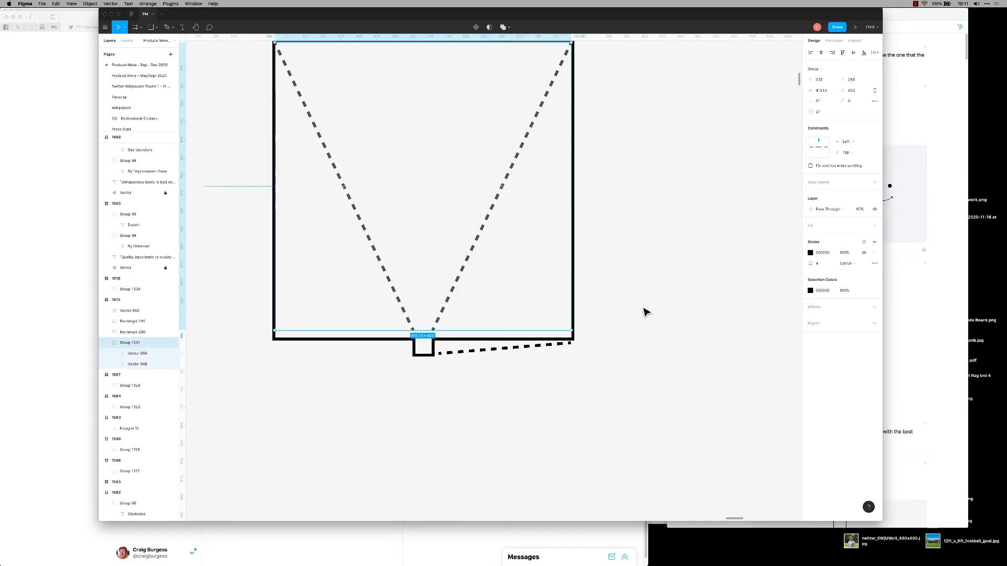
pyautogui.click(492, 387)
# Set the lower dashed line's opacity to 67%.
pyautogui.click(462, 353)
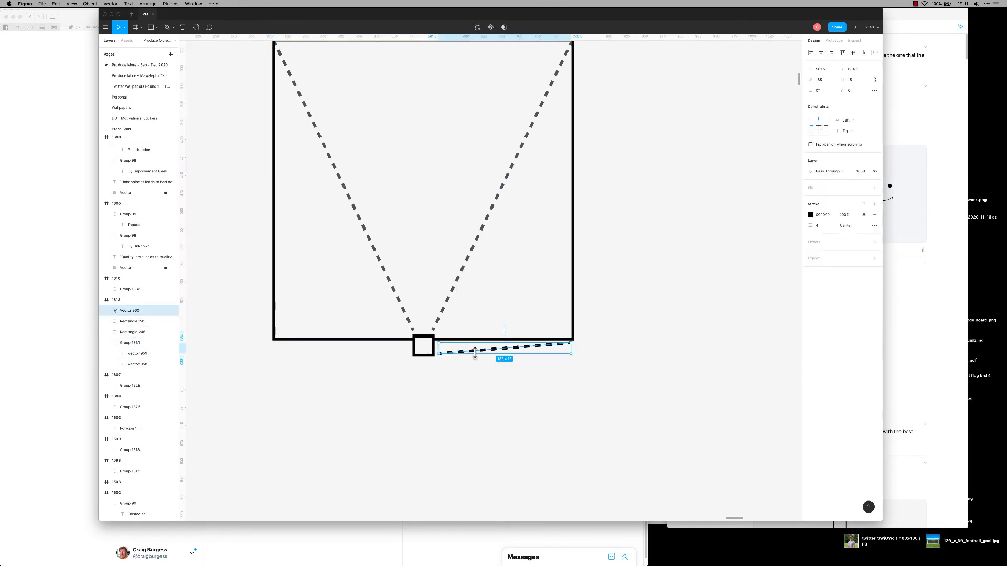
pyautogui.press('6')
pyautogui.press('7')
pyautogui.press('Return')
pyautogui.click(452, 388)
# Duplicate and horizontally flip the lower dashed line, then align it with the large square's left edge and nudge it slightly inward.
pyautogui.click(463, 351)
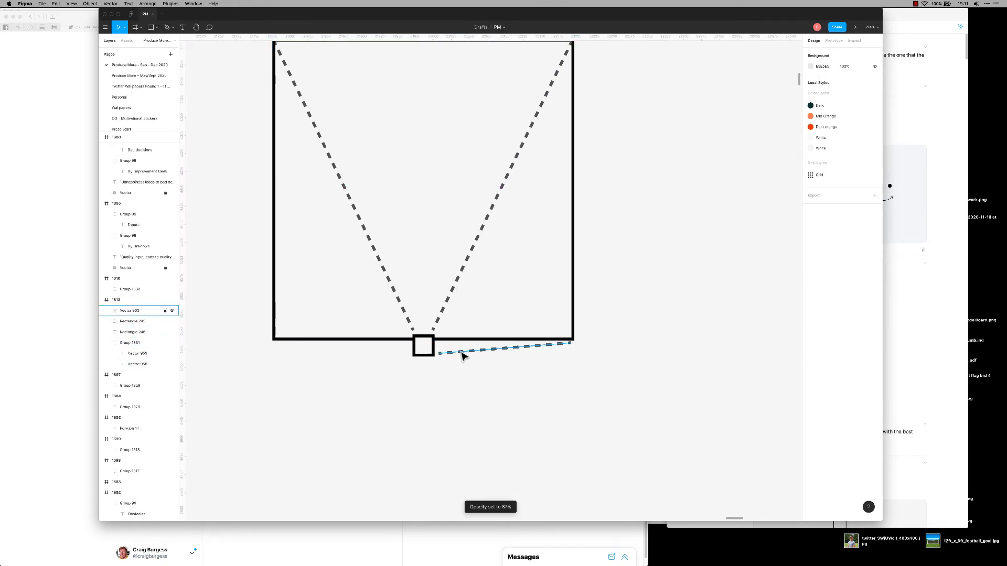
pyautogui.hotkey('ctrl', 'd')
pyautogui.hotkey('shift', 'h')
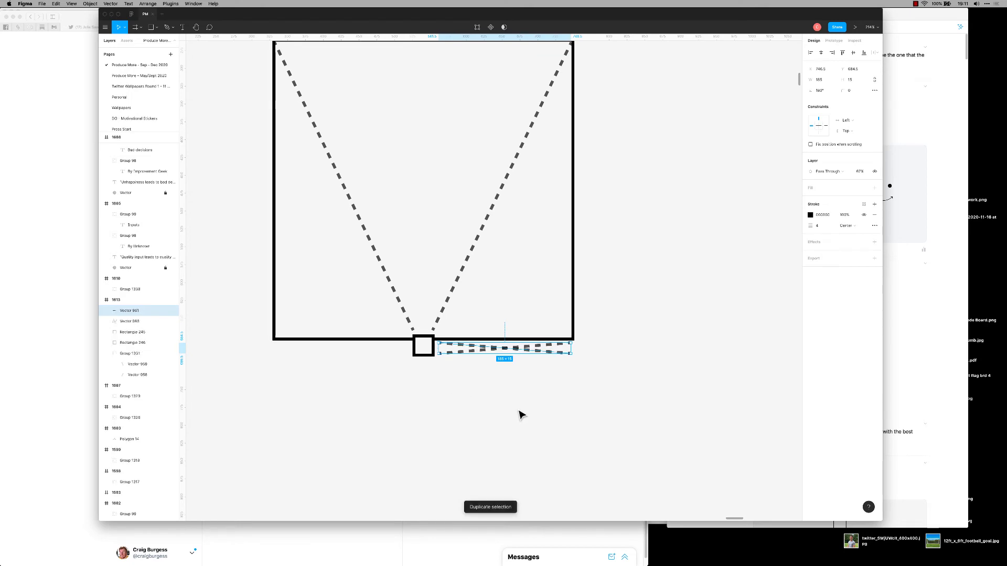
pyautogui.keyDown('shift'); pyautogui.click(298, 339); pyautogui.keyUp('shift')
pyautogui.hotkey('alt', 'a')
pyautogui.click(384, 369)
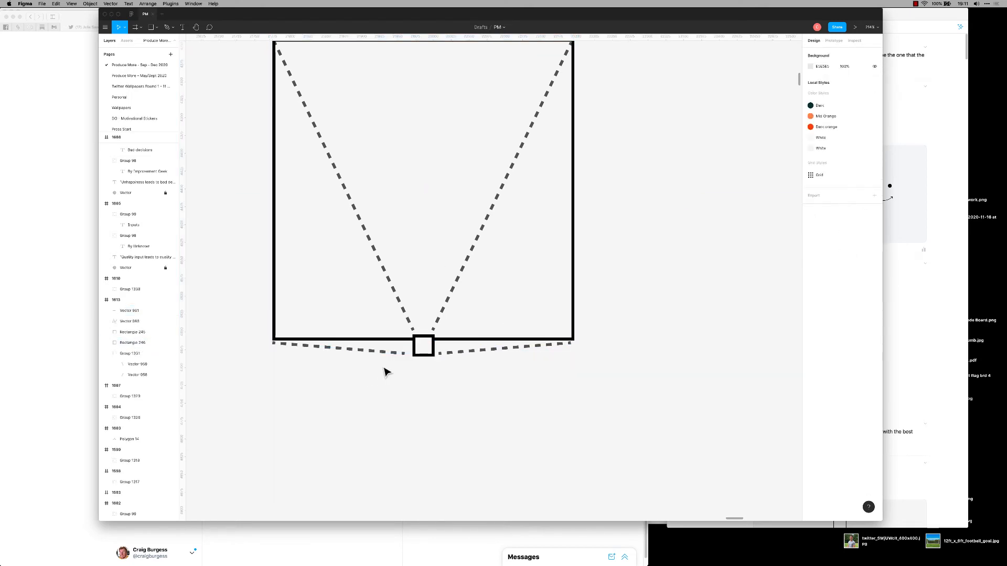
pyautogui.click(401, 352)
pyautogui.click(434, 387)
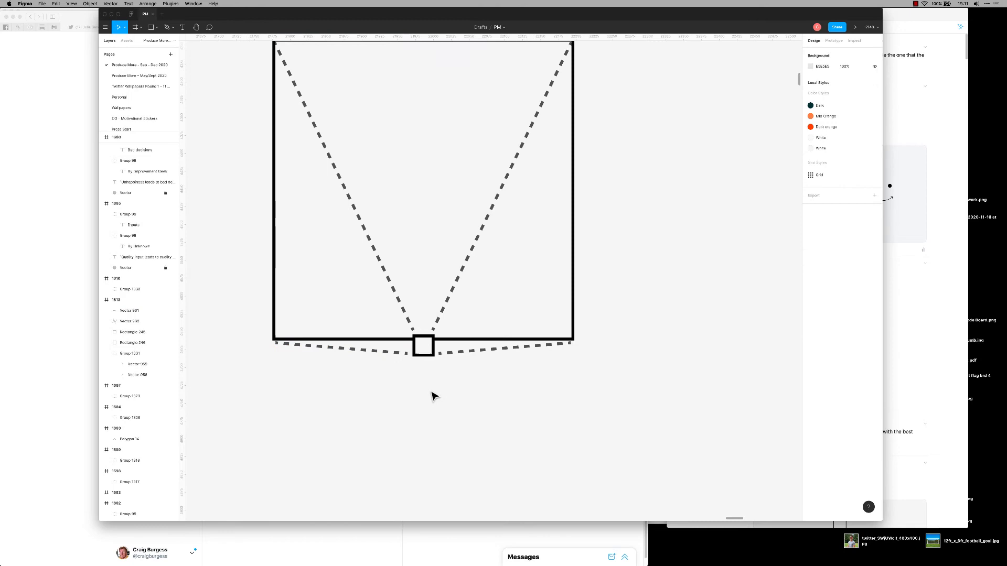
pyautogui.click(408, 355)
pyautogui.click(424, 395)
# Move the small square straight down, well clear of the large square's lower edge.
pyautogui.scroll(-10, 458, 384)
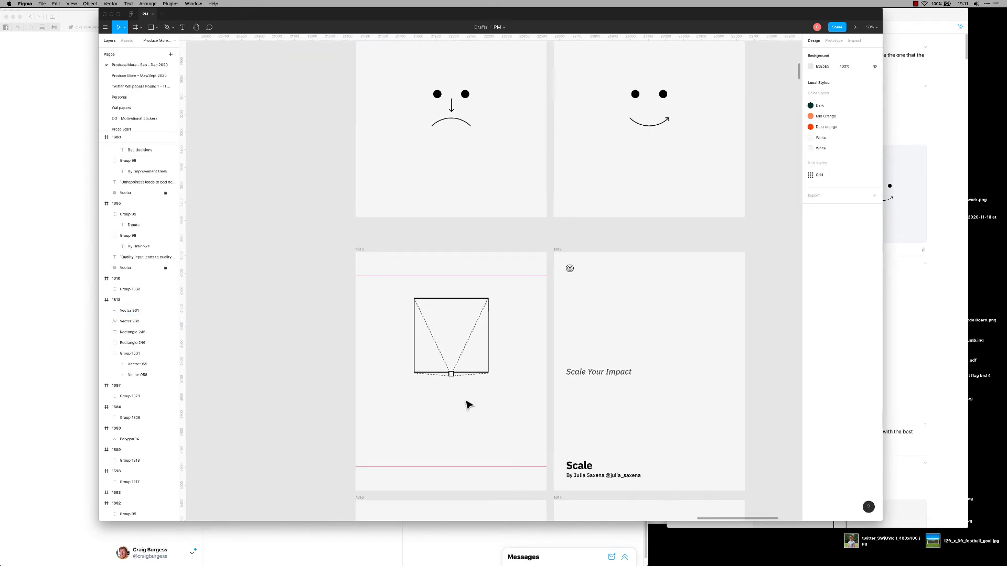
pyautogui.click(449, 371)
pyautogui.hotkey('shift', 'Down')
pyautogui.hotkey('shift', 'Down')
pyautogui.hotkey('shift', 'Down')
pyautogui.hotkey('shift', 'Down')
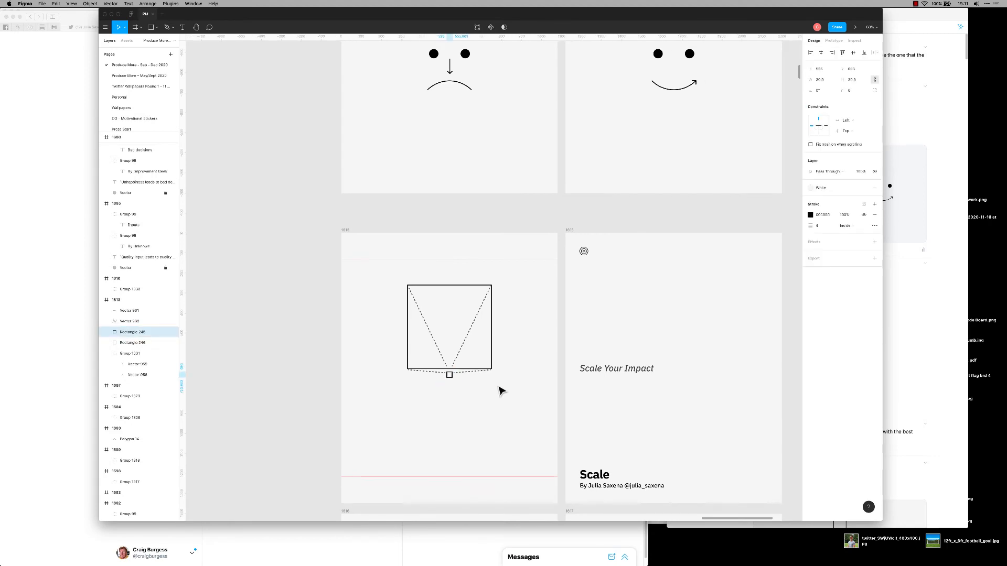
pyautogui.scroll(2, 472, 386)
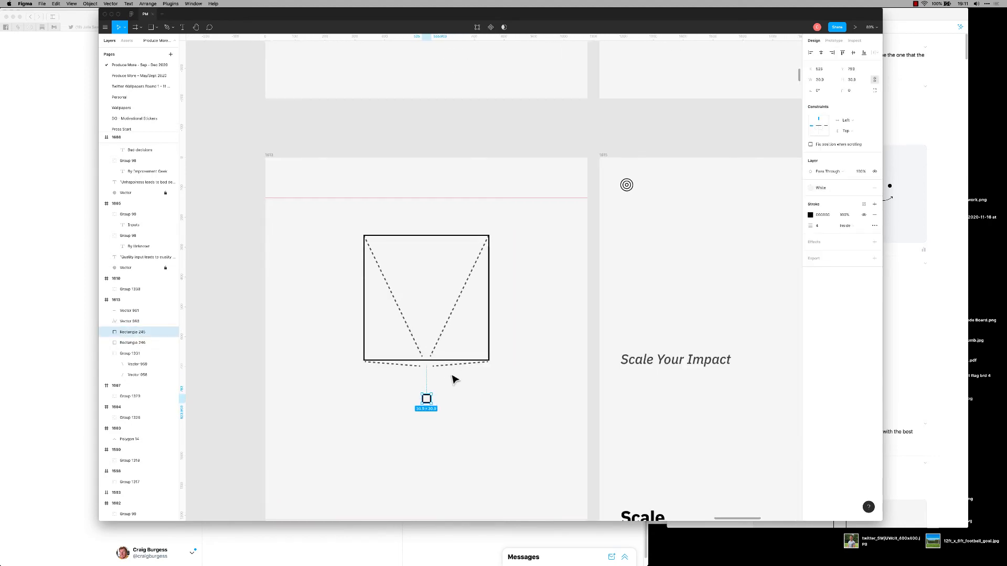
# Stretch both lower dashed lines down from the large square's lower corners to the sides of the small square.
pyautogui.click(449, 371)
pyautogui.scroll(5, 466, 414)
pyautogui.keyDown('shift'); pyautogui.click(341, 299); pyautogui.keyUp('shift')
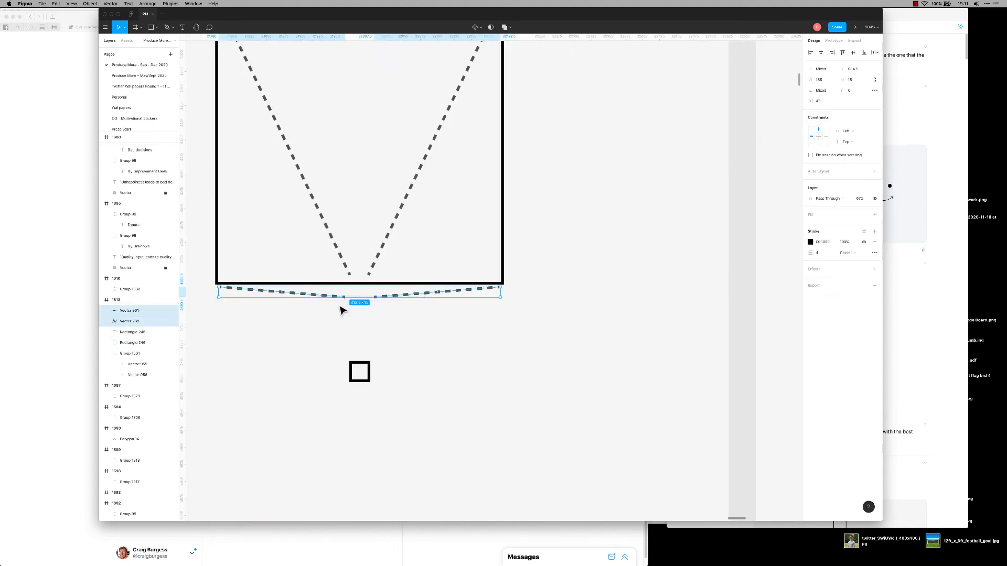
pyautogui.moveTo(361, 297); pyautogui.dragTo(354, 381)
# Stretch the inner dashed-line group down past the large square to just above the small square.
pyautogui.click(347, 266)
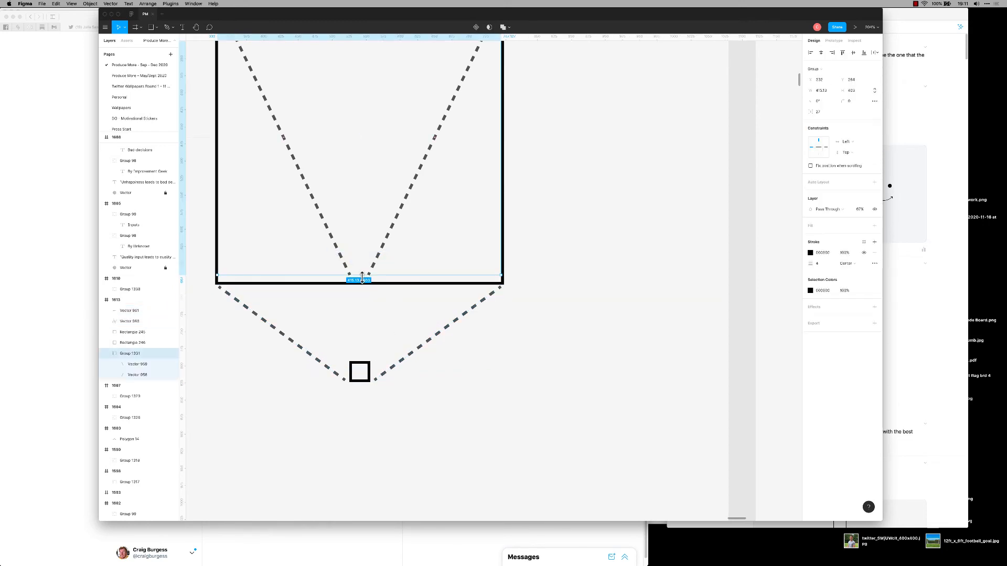
pyautogui.moveTo(361, 278); pyautogui.dragTo(360, 362)
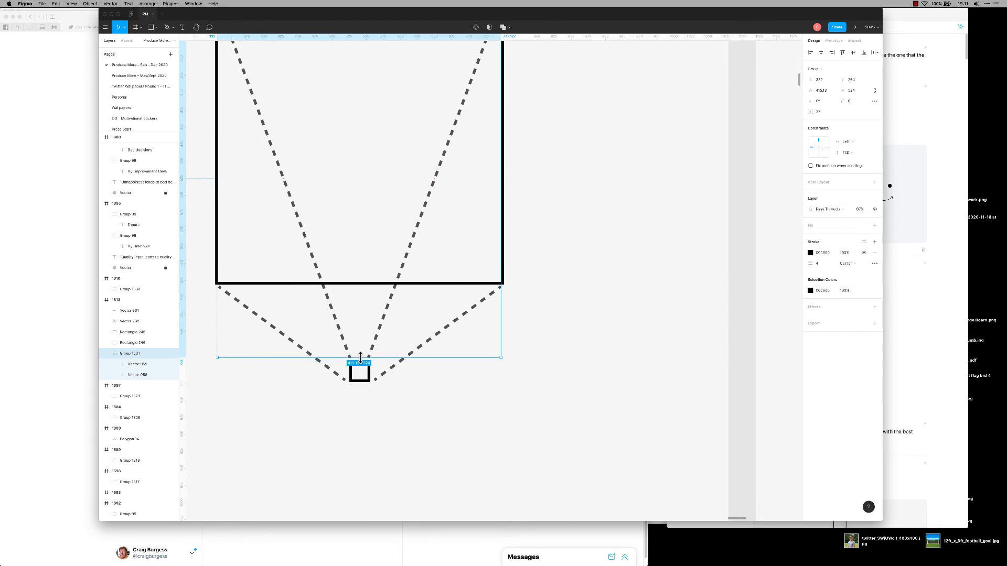
pyautogui.click(450, 418)
pyautogui.scroll(-3, 473, 410)
pyautogui.scroll(-2, 473, 410)
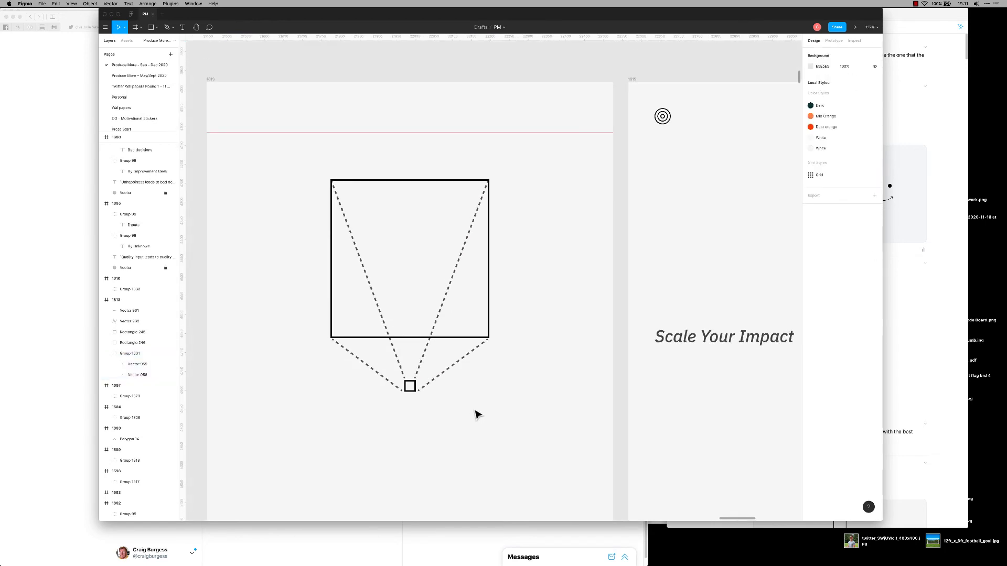
pyautogui.scroll(-2, 477, 415)
pyautogui.scroll(-1, 491, 427)
# Move the small square further straight down, increasing its distance from the large square.
pyautogui.moveTo(504, 429); pyautogui.dragTo(501, 390)
pyautogui.click(422, 354)
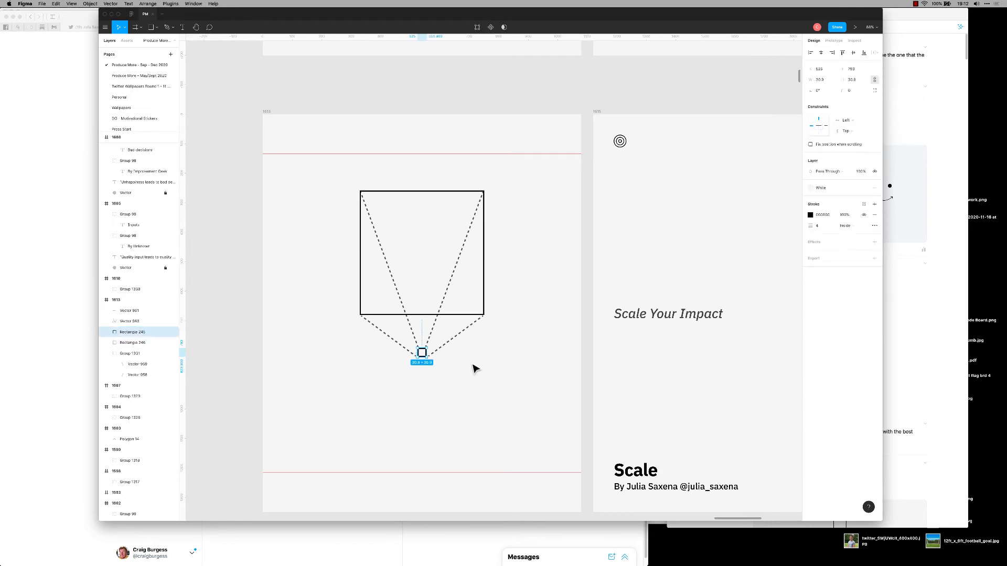
pyautogui.hotkey('shift', 'Down')
pyautogui.hotkey('shift', 'Down')
pyautogui.hotkey('shift', 'Down')
pyautogui.hotkey('shift', 'Down')
pyautogui.hotkey('shift', 'Down')
pyautogui.hotkey('shift', 'Down')
pyautogui.hotkey('shift', 'Down')
# Extend both lower dashed lines down to meet the small square at its lowered position.
pyautogui.moveTo(425, 359); pyautogui.dragTo(416, 388)
pyautogui.press('super+z')
pyautogui.scroll(5, 416, 388)
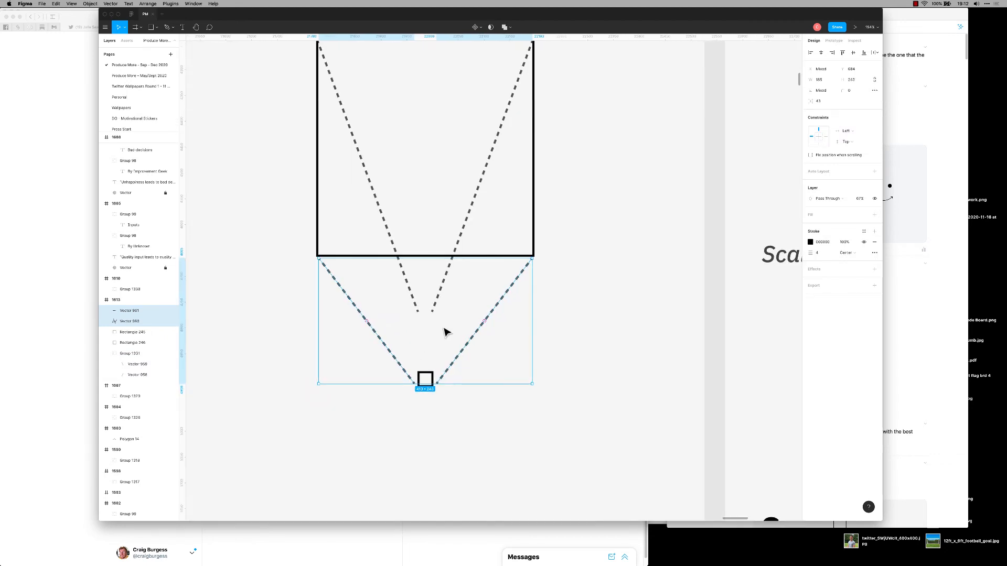
pyautogui.keyDown('shift'); pyautogui.click(417, 314); pyautogui.keyUp('shift')
pyautogui.click(442, 301)
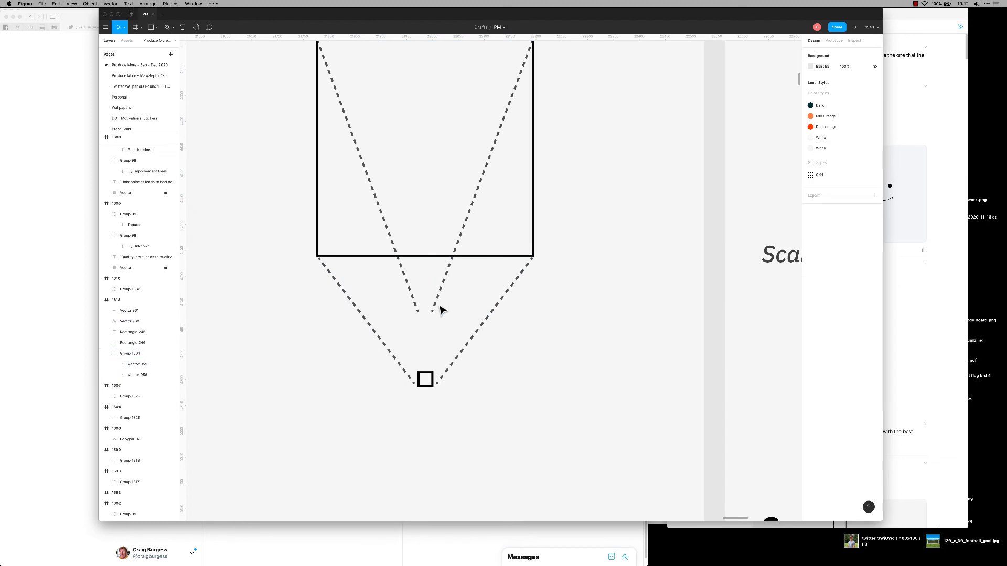
# Extend the inner dashed-line group's lower edge to just above the lowered small square.
pyautogui.click(434, 310)
pyautogui.moveTo(427, 311); pyautogui.dragTo(428, 366)
pyautogui.click(514, 424)
pyautogui.scroll(-5, 571, 356)
pyautogui.hscroll(2, 535, 351)
# Open the inner dashed-line group's stroke colour for editing.
pyautogui.click(497, 336)
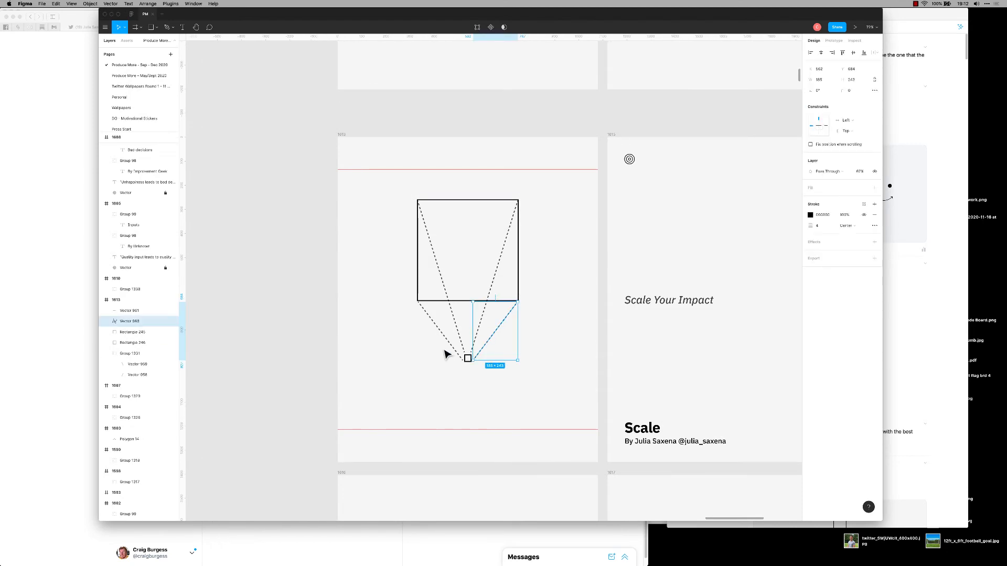
pyautogui.click(460, 334)
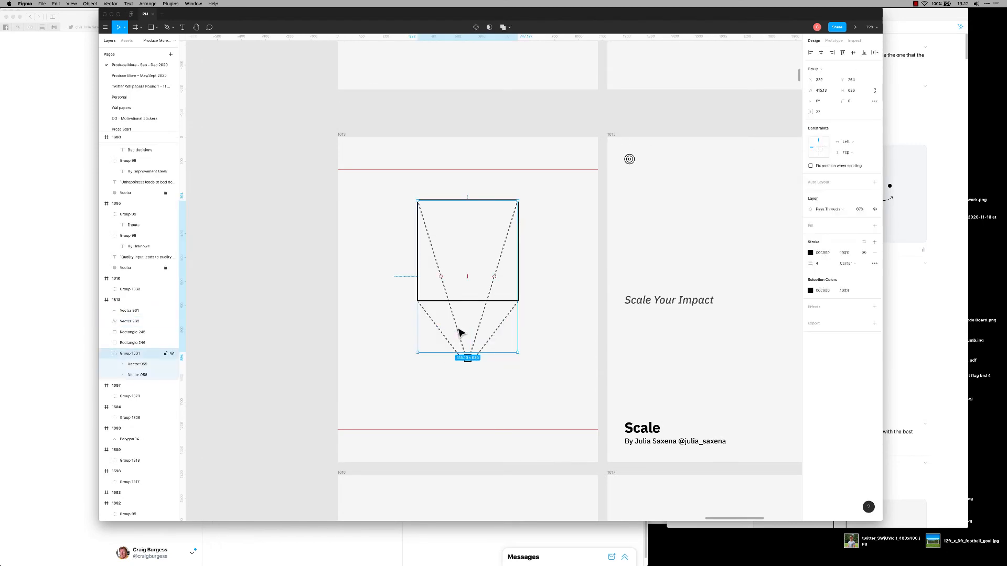
pyautogui.click(810, 253)
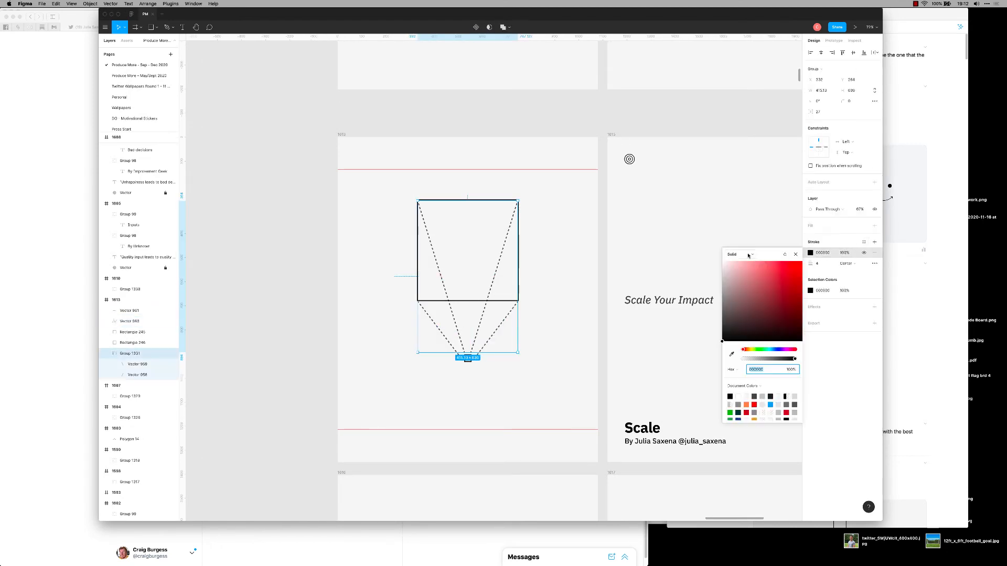
# Try a linear gradient on the stroke of the grouped inner dashed lines.
pyautogui.click(733, 253)
pyautogui.click(744, 266)
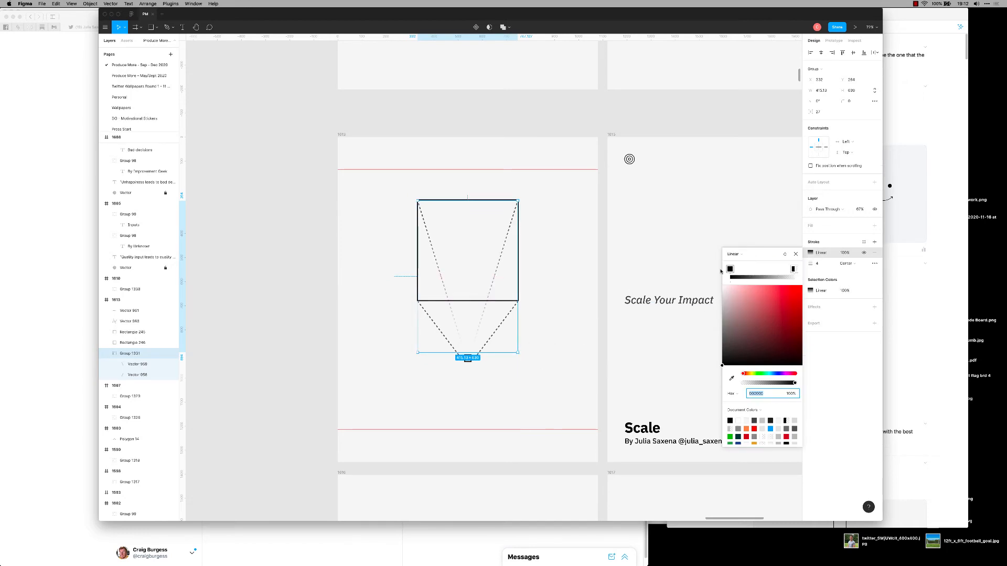
pyautogui.click(519, 407)
# Group the two outer dashed lines and try a linear gradient on their stroke.
pyautogui.click(497, 342)
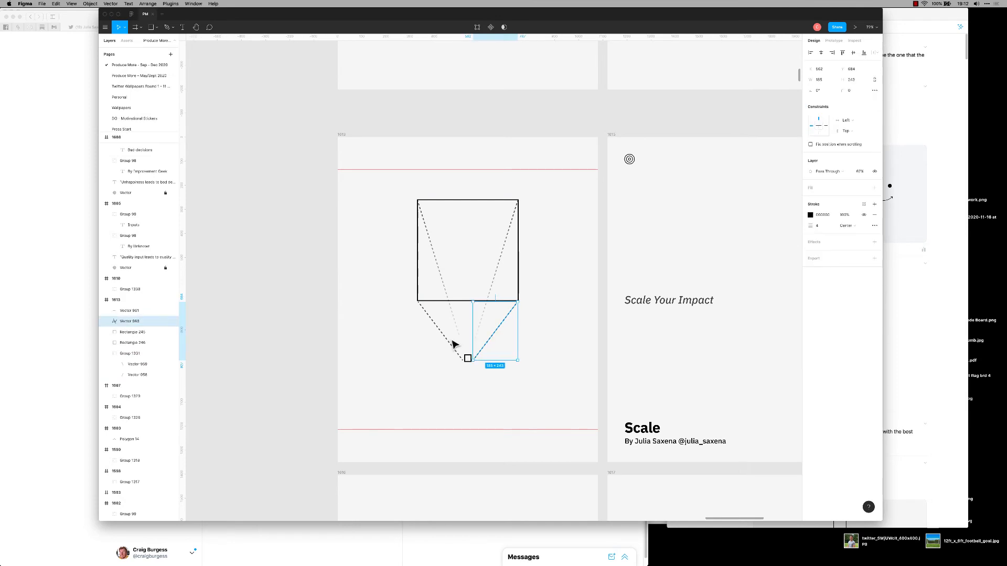
pyautogui.keyDown('shift'); pyautogui.click(447, 343); pyautogui.keyUp('shift')
pyautogui.press('super+g')
pyautogui.click(811, 253)
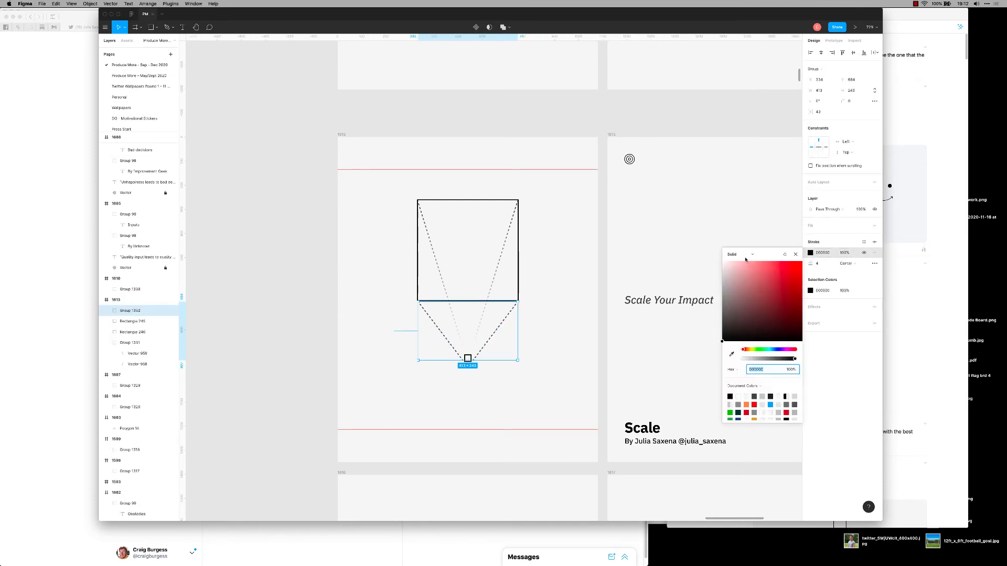
pyautogui.click(811, 249)
pyautogui.click(735, 255)
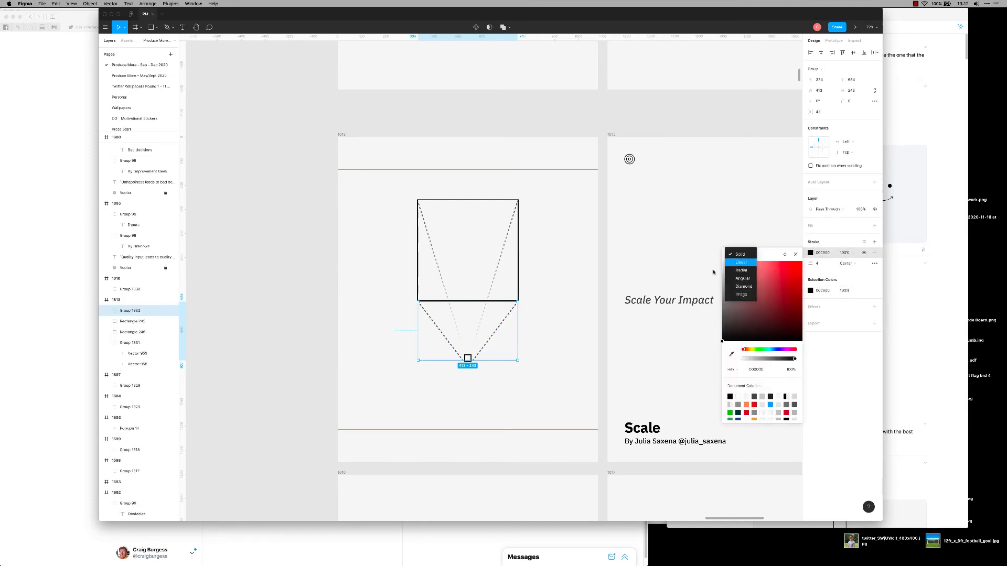
pyautogui.click(518, 396)
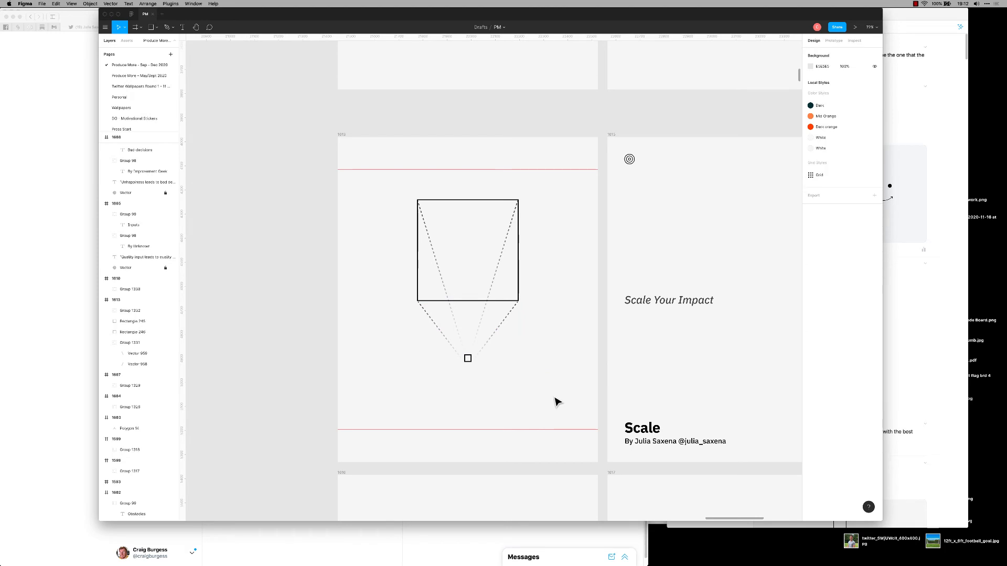
# Undo the stroke gradients and the grouping of the outer dashed lines.
pyautogui.press('super+z')
pyautogui.press('super+z')
pyautogui.press('super+shift+z')
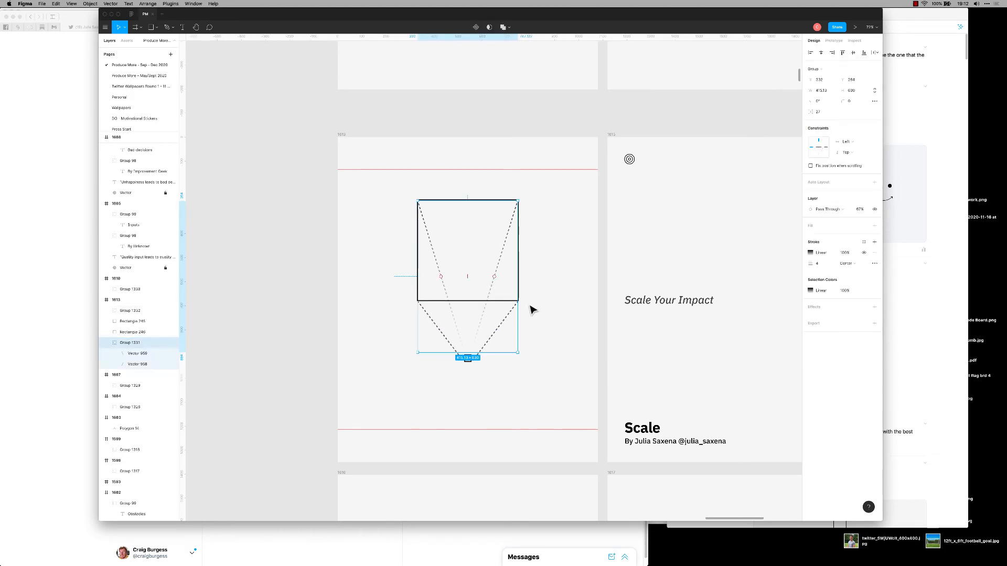
pyautogui.press('super+z')
pyautogui.press('super+shift+z')
pyautogui.press('super+z')
pyautogui.press('super+z')
pyautogui.press('super+z')
pyautogui.press('super+z')
pyautogui.press('super+z')
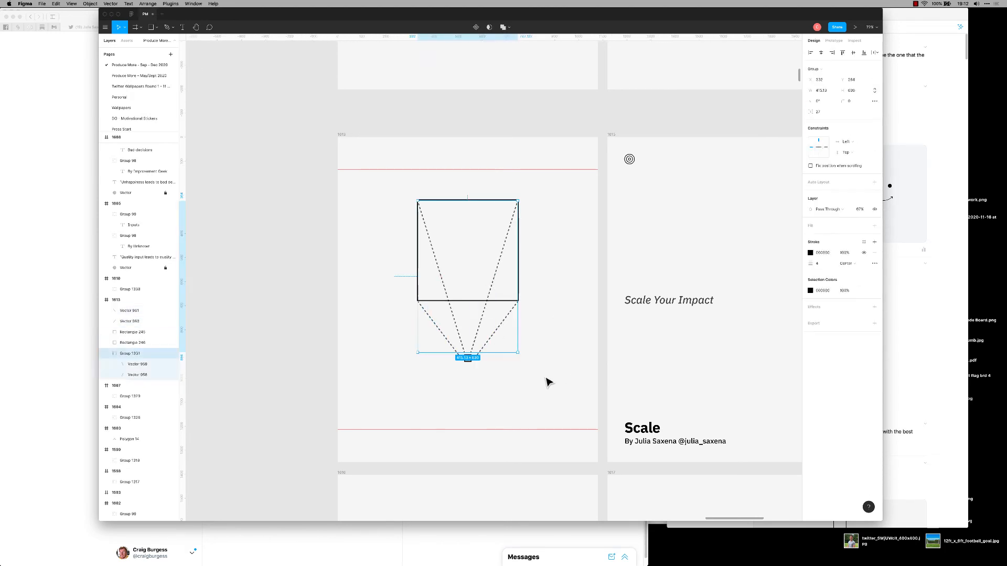
# Outline the strokes of the two inner dashed lines and try a linear gradient fill on them.
pyautogui.click(478, 329)
pyautogui.press('super+shift+o')
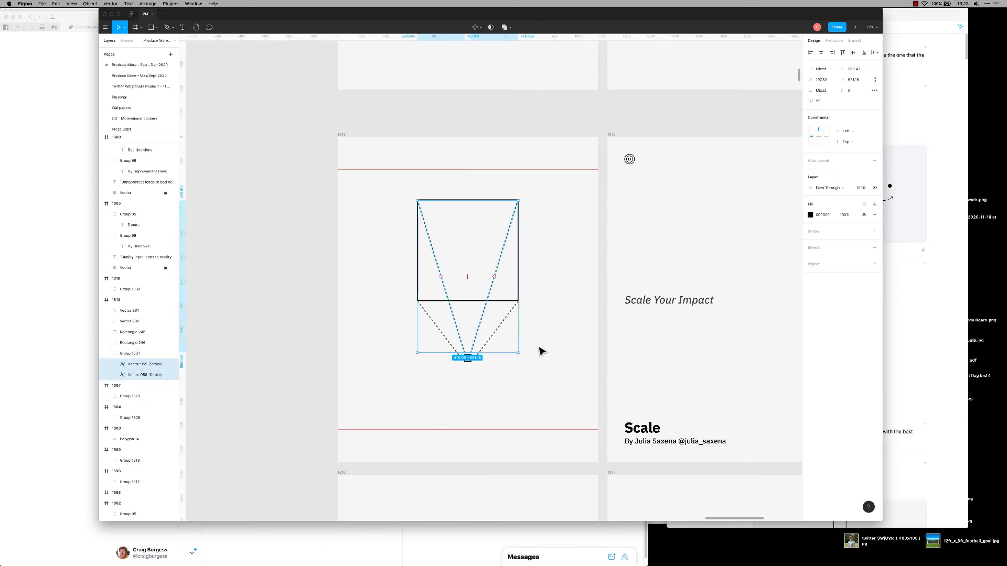
pyautogui.click(810, 214)
pyautogui.click(732, 216)
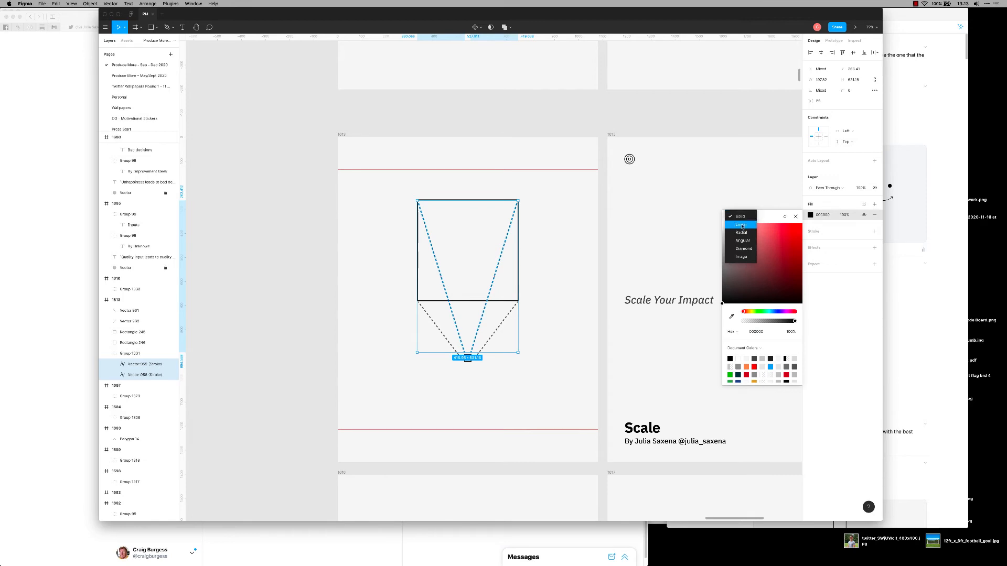
pyautogui.click(735, 224)
pyautogui.click(473, 305)
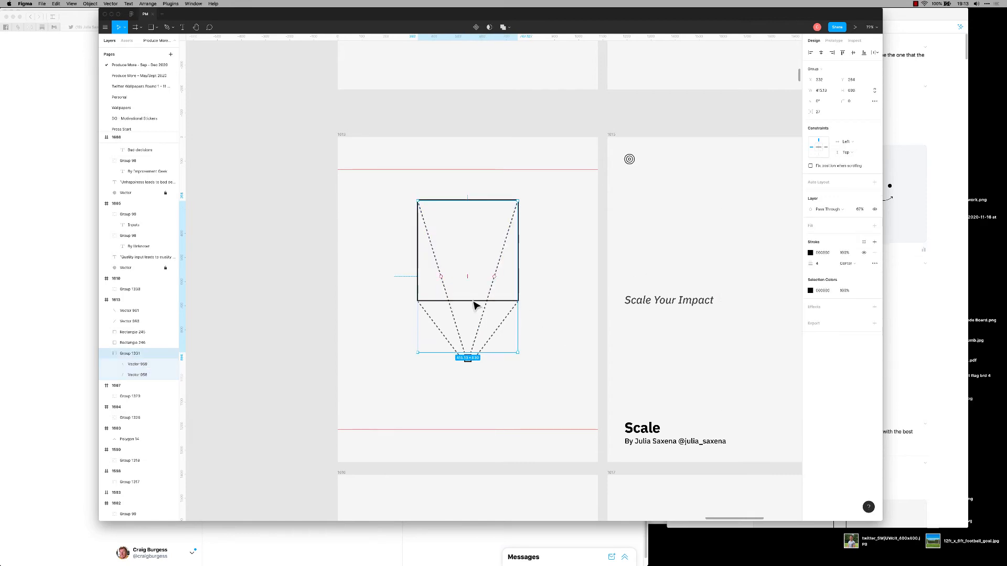
# Combine the inner dashed lines into a union and change its fill to a radial gradient.
pyautogui.click(502, 27)
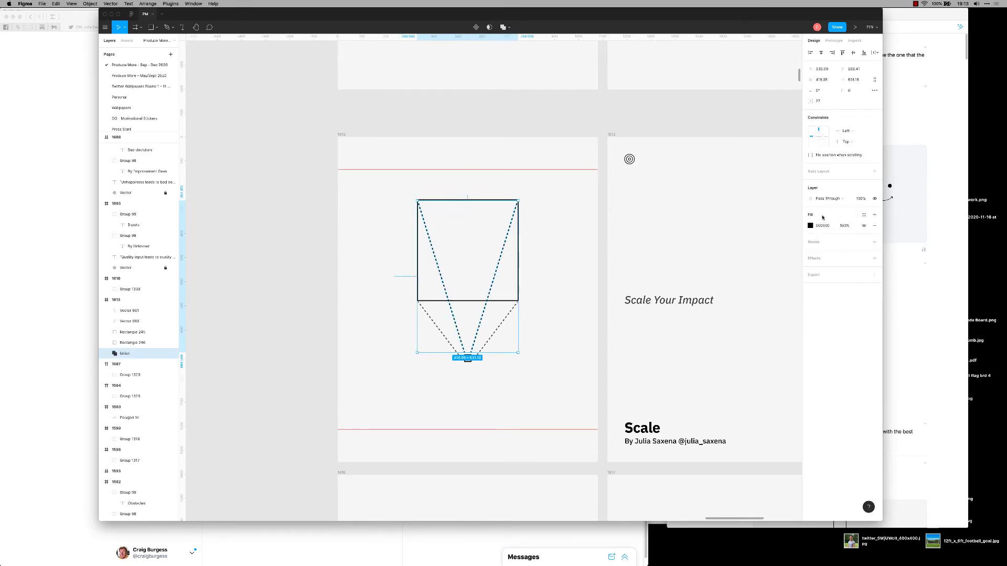
pyautogui.click(808, 228)
pyautogui.click(810, 226)
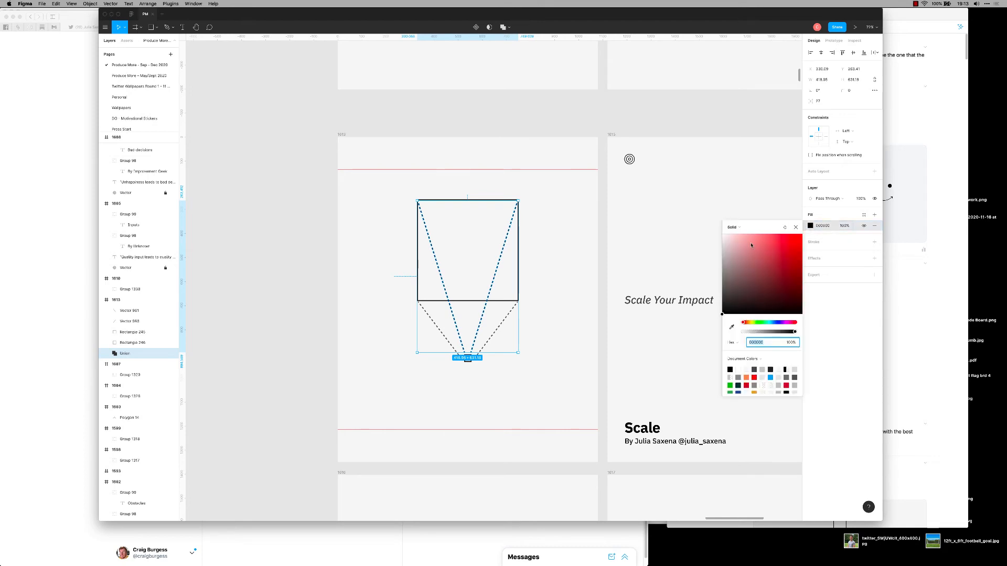
pyautogui.click(733, 226)
pyautogui.click(737, 244)
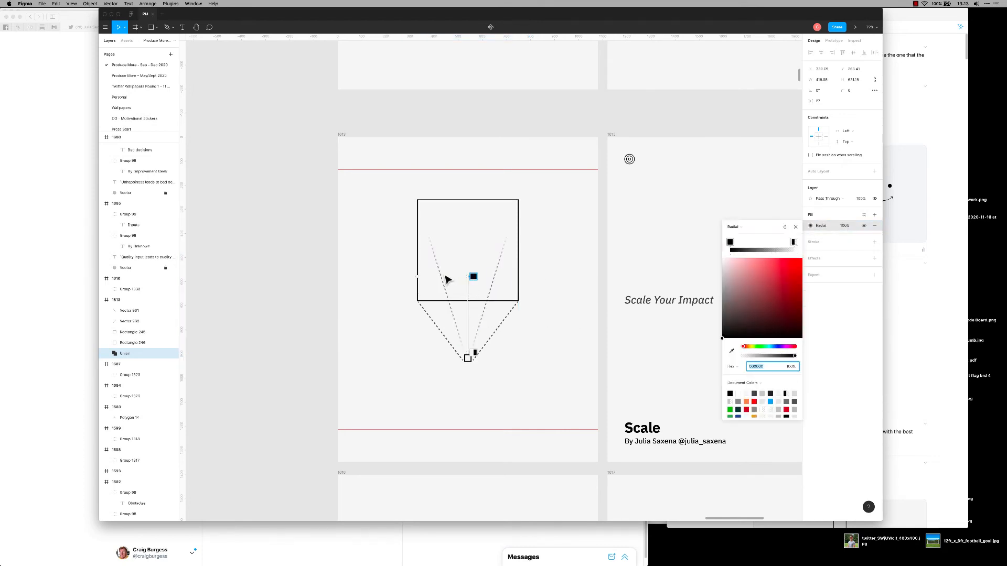
# Adjust the radial gradient to start solid beside the small square and fade out just below the large square's upper edge.
pyautogui.moveTo(469, 275)
pyautogui.mouseDown()
pyautogui.moveTo(473, 204)
pyautogui.moveTo(456, 346)
pyautogui.mouseUp()
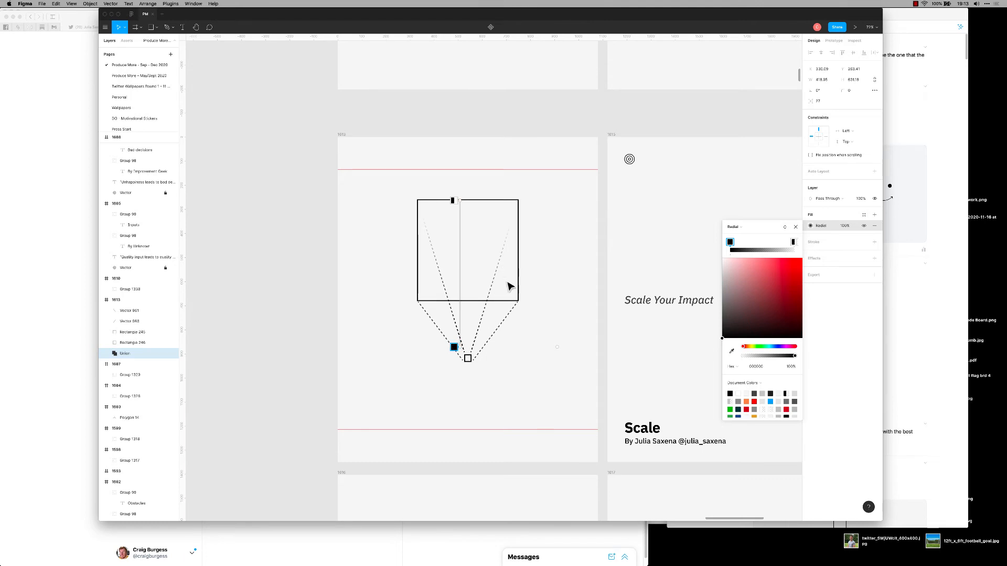
pyautogui.moveTo(456, 200); pyautogui.dragTo(458, 220)
pyautogui.click(557, 371)
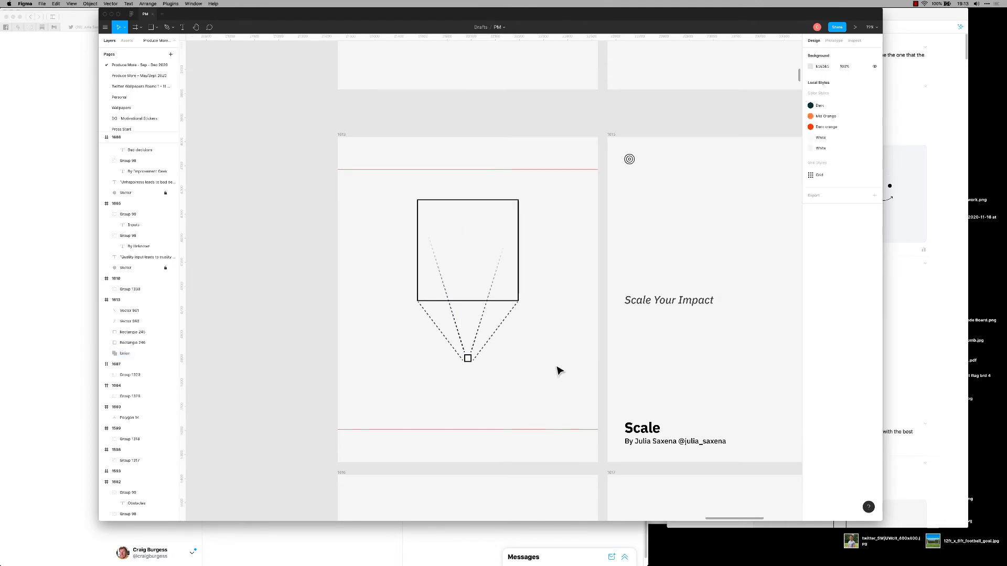
# Combine the two outer dashed lines into a union.
pyautogui.click(489, 343)
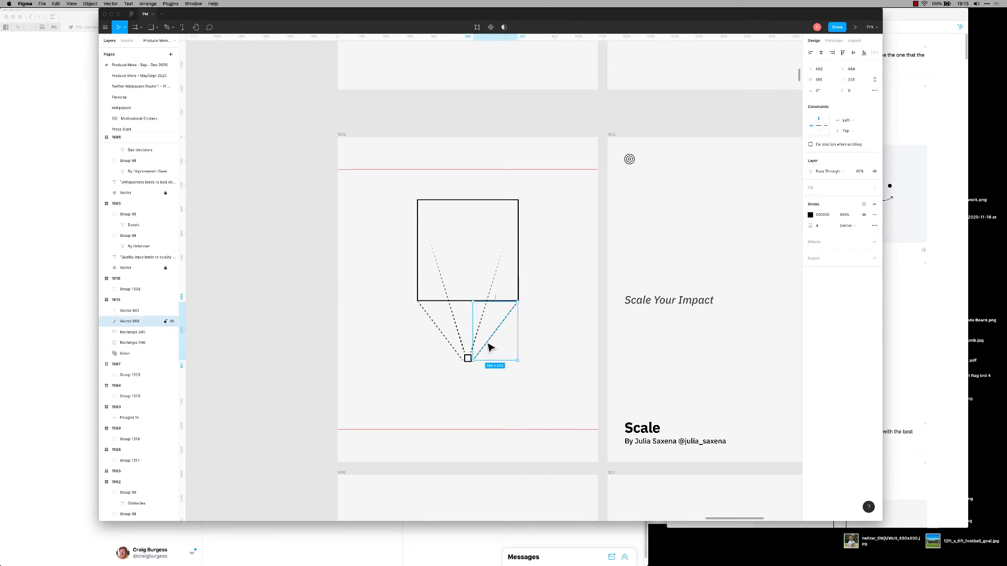
pyautogui.keyDown('shift'); pyautogui.click(456, 353); pyautogui.keyUp('shift')
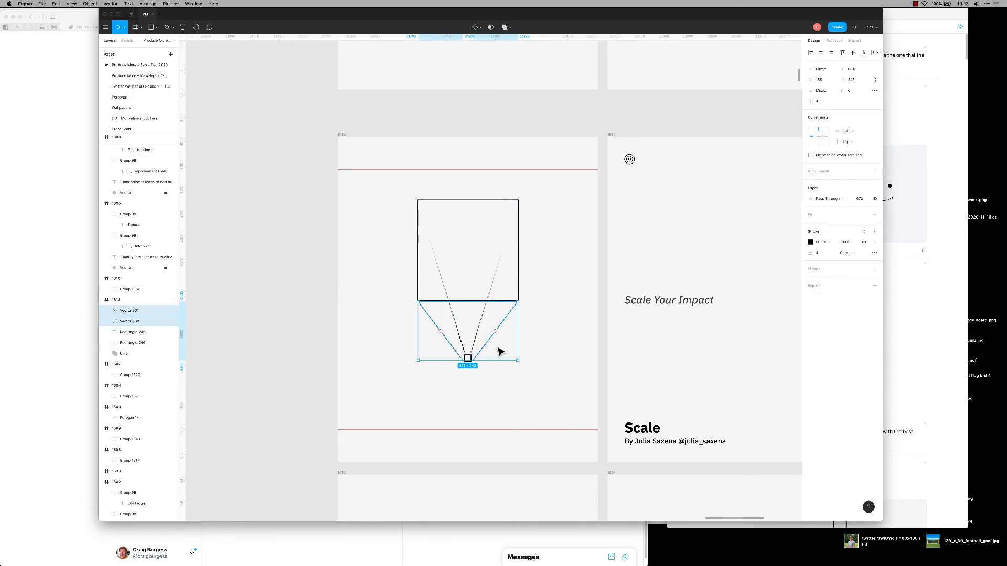
pyautogui.click(505, 25)
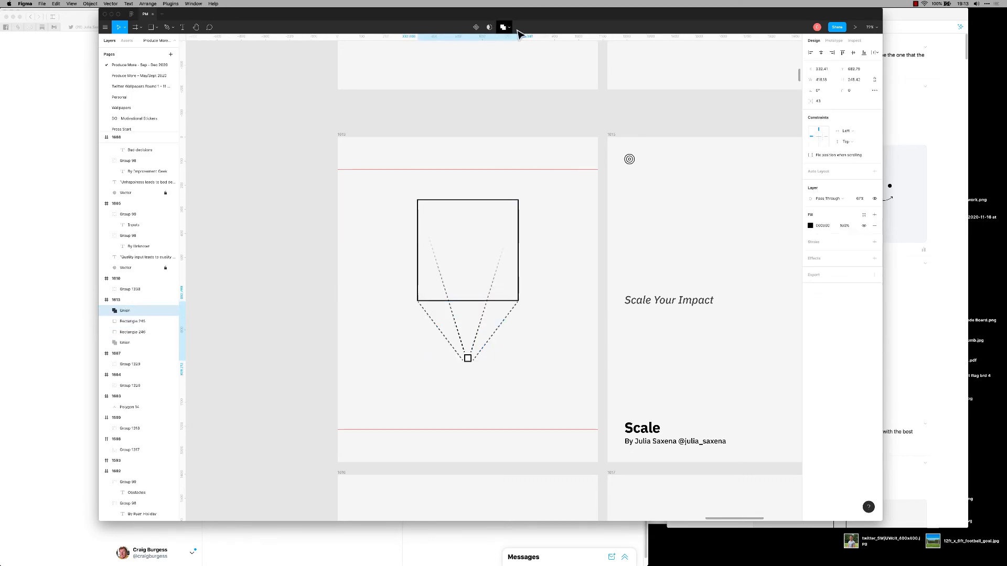
# Give the outer dashed lines a linear gradient fill, solid at the small square and fading towards the large square's lower edge.
pyautogui.click(810, 226)
pyautogui.click(739, 227)
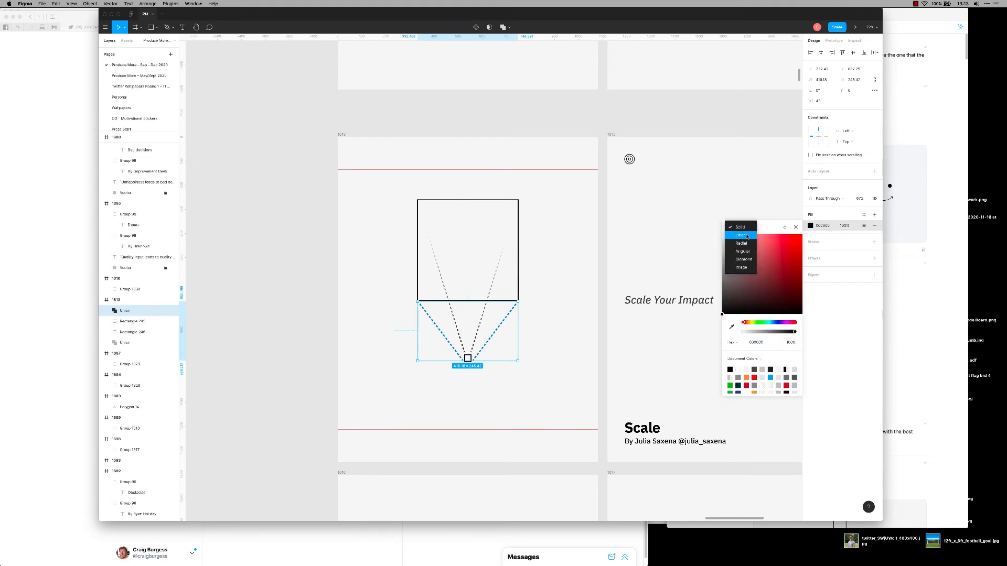
pyautogui.click(741, 235)
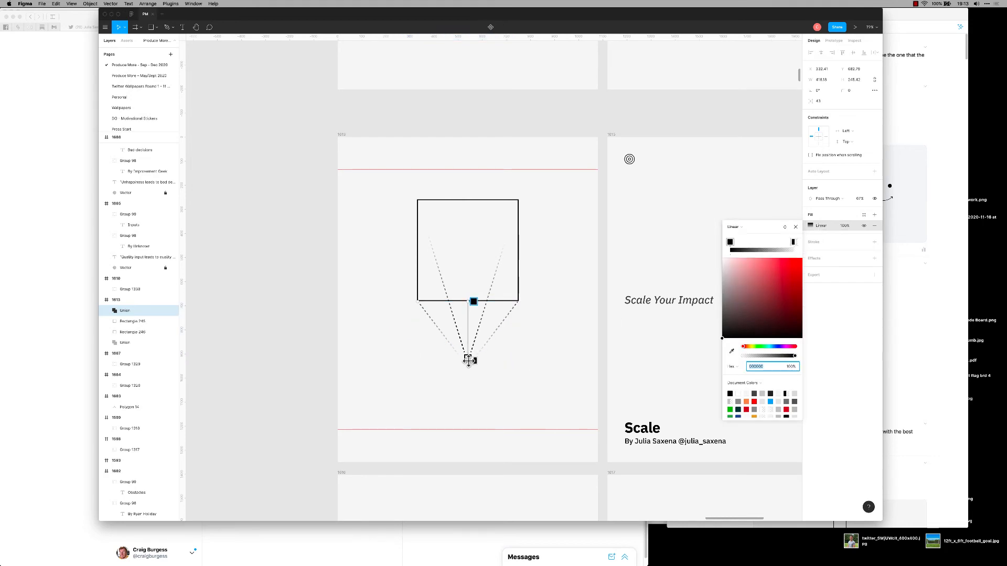
pyautogui.moveTo(469, 361)
pyautogui.mouseDown()
pyautogui.moveTo(467, 288)
pyautogui.moveTo(468, 359)
pyautogui.mouseUp()
pyautogui.moveTo(467, 287); pyautogui.dragTo(466, 304)
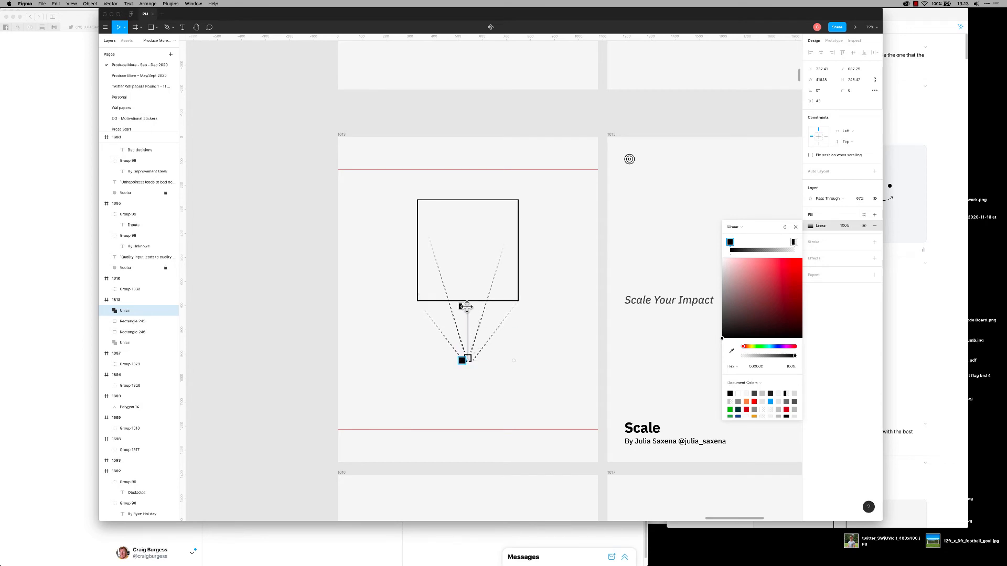
pyautogui.press('Escape')
pyautogui.press('Escape')
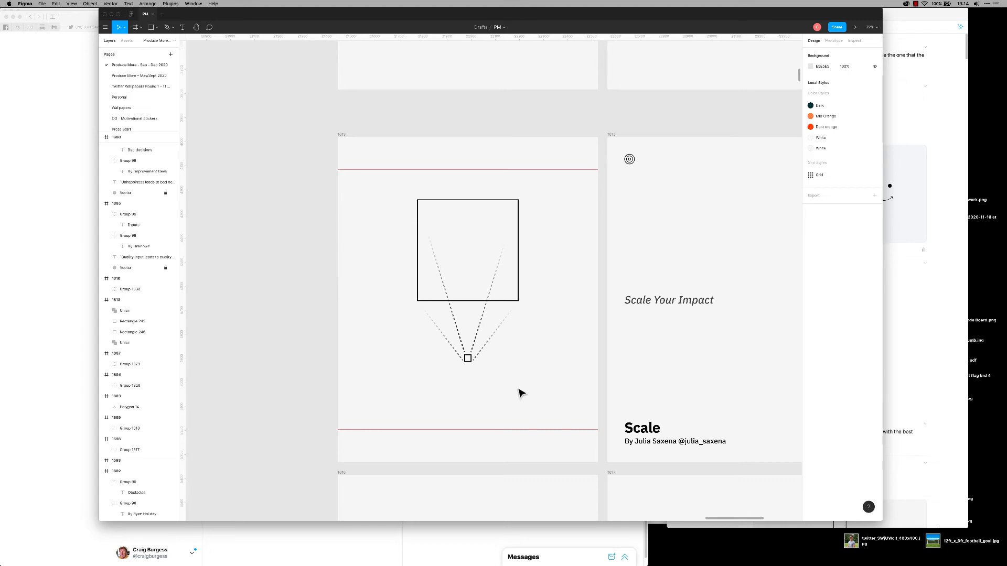
# Group the squares and dashed lines and centre the drawing vertically in its frame.
pyautogui.moveTo(564, 389); pyautogui.dragTo(388, 239)
pyautogui.press('super+g')
pyautogui.hotkey('alt', 'v')
pyautogui.press('Escape')
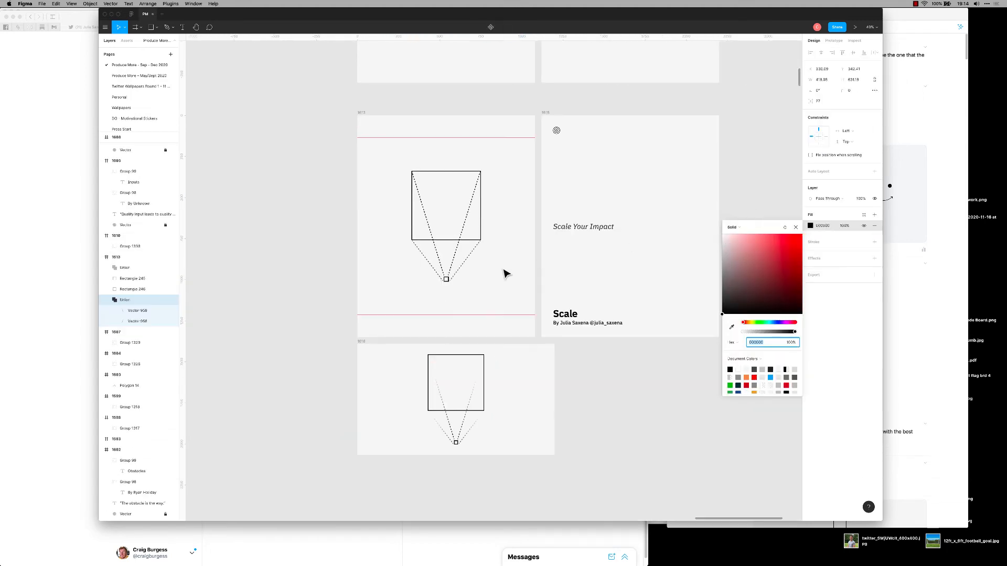
# Set the opacity of the solid inner dashed lines in the upper frame to 67%.
pyautogui.press('Escape')
pyautogui.press('Escape')
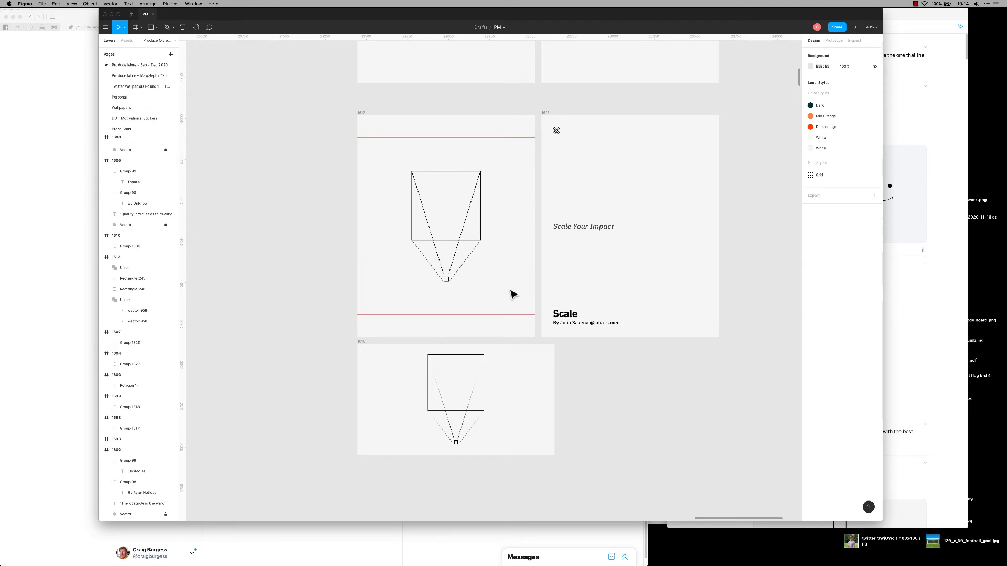
pyautogui.scroll(1, 503, 308)
pyautogui.click(451, 270)
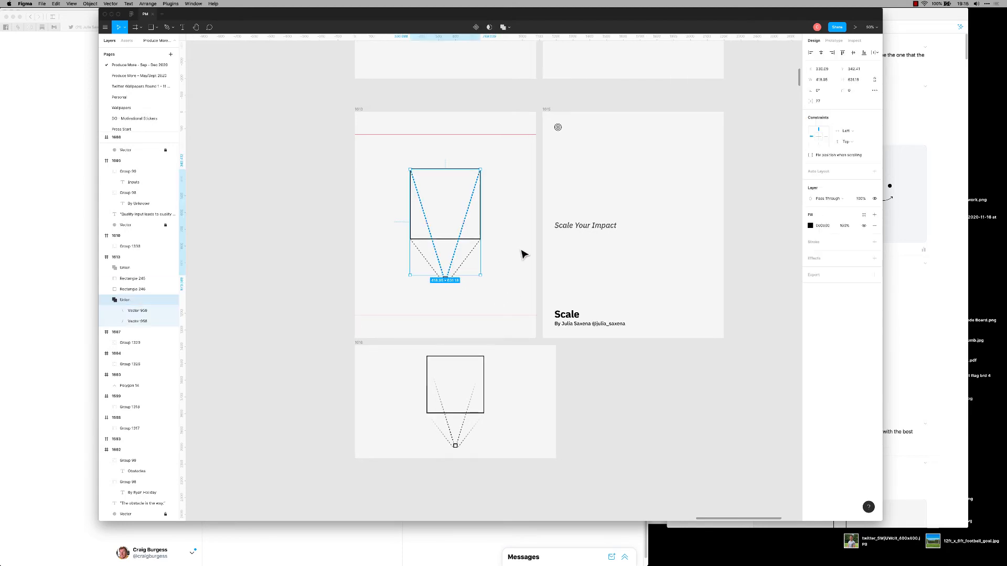
pyautogui.press('6')
pyautogui.press('7')
pyautogui.press('Escape')
# Group the squares and dashed lines in the upper frame and copy the group.
pyautogui.moveTo(503, 295); pyautogui.dragTo(361, 157)
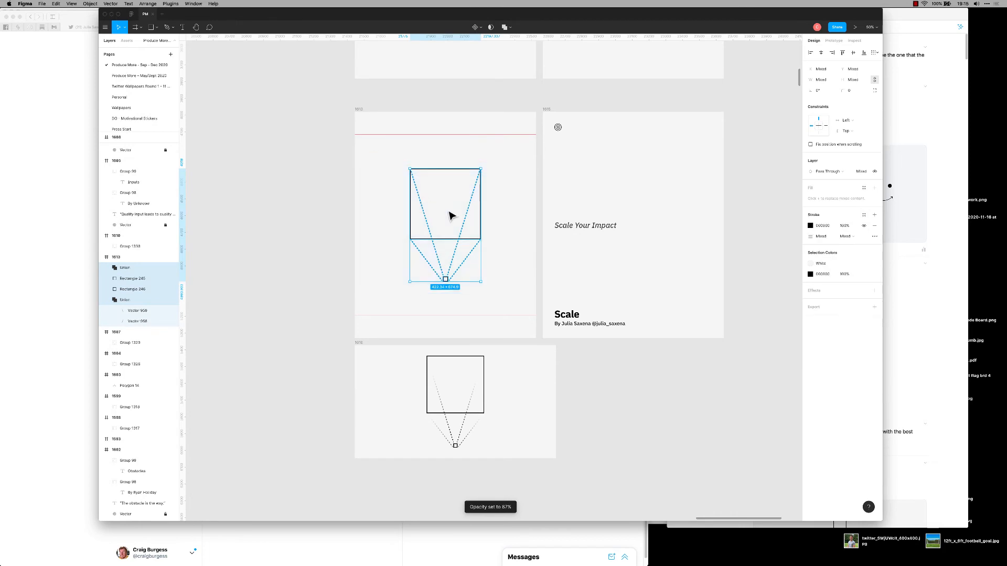
pyautogui.press('super+g')
pyautogui.press('super+c')
pyautogui.moveTo(515, 371); pyautogui.dragTo(416, 434)
pyautogui.click(390, 414)
pyautogui.click(472, 238)
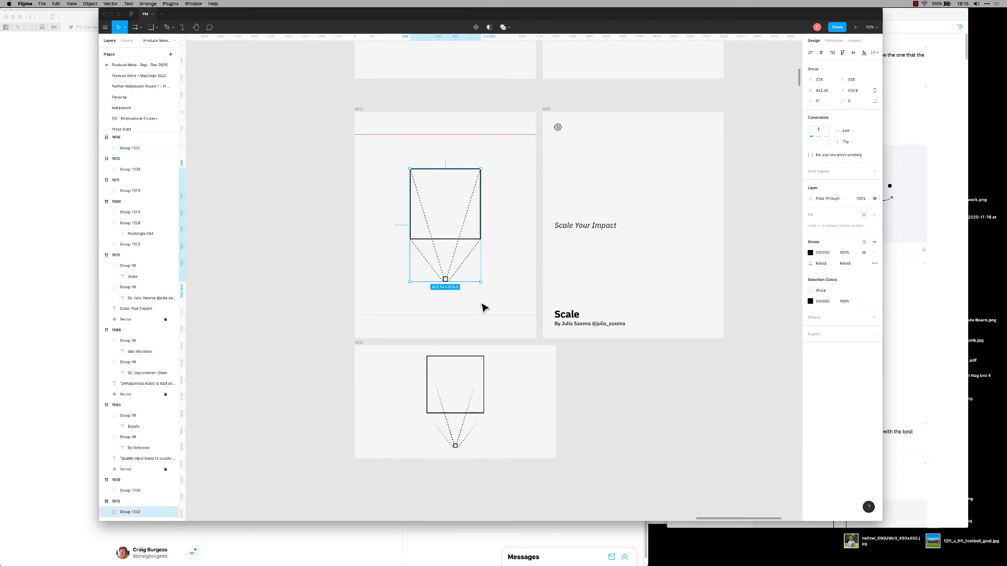
# Undo the grouping, the opacity change and the solid fills of the upper drawing's dashed lines.
pyautogui.press('super+z')
pyautogui.press('super+z')
pyautogui.press('super+z')
pyautogui.press('super+z')
pyautogui.press('super+z')
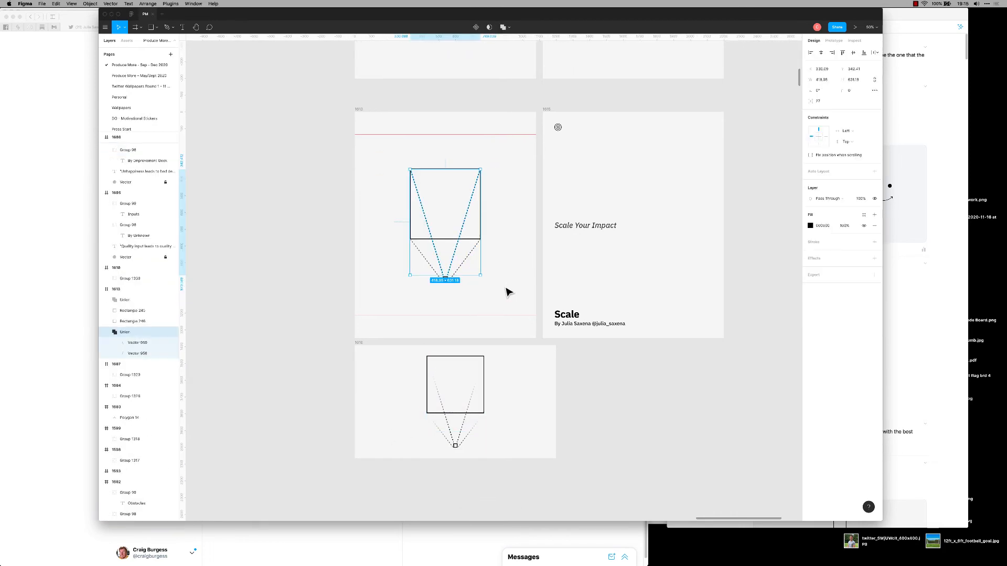
pyautogui.press('super+z')
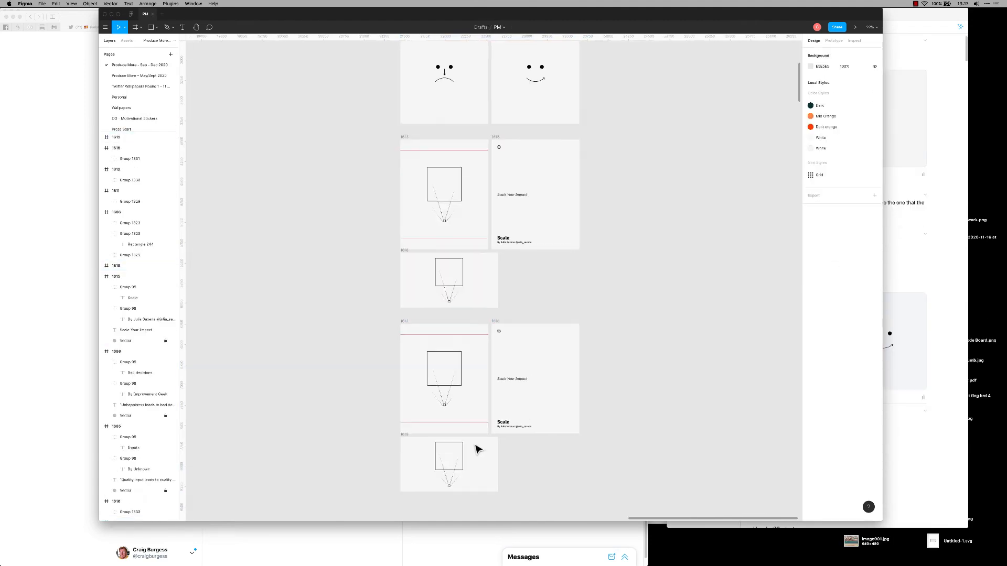
# Replace the quote "Scale Your Impact" on the duplicated lower card with the copied text "Attack the fucking day".
pyautogui.scroll(3, 523, 341)
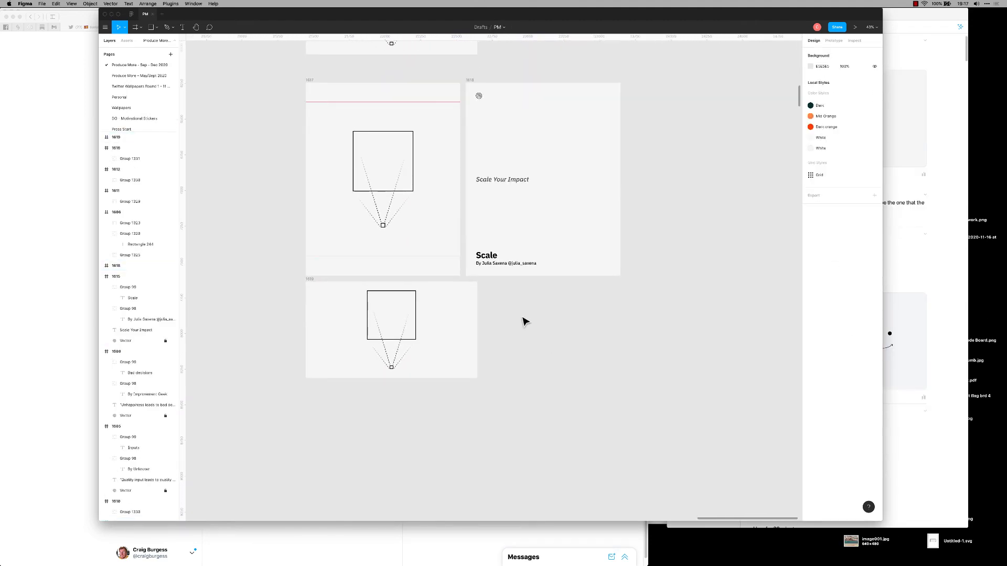
pyautogui.doubleClick(532, 184)
pyautogui.press('super+v')
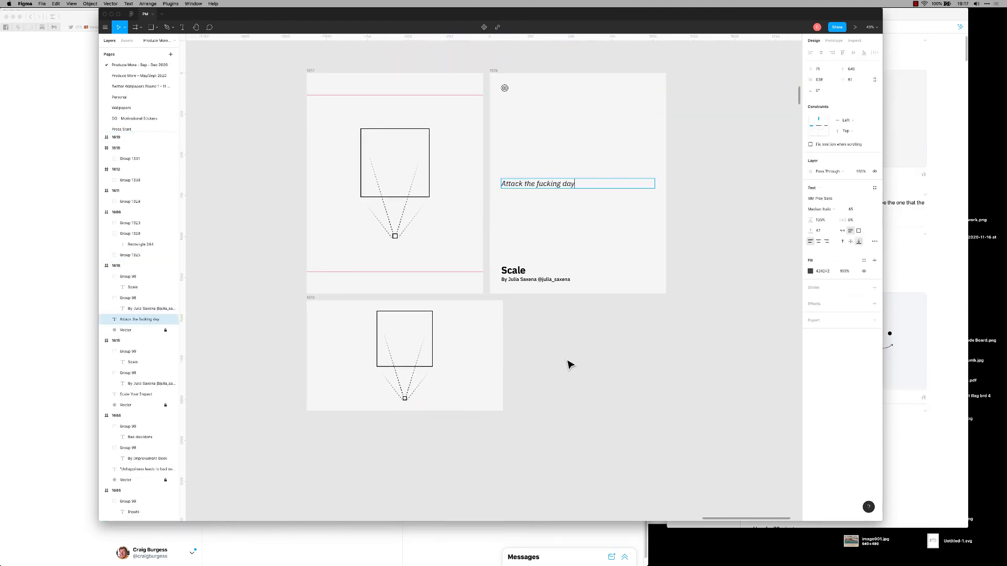
pyautogui.click(574, 356)
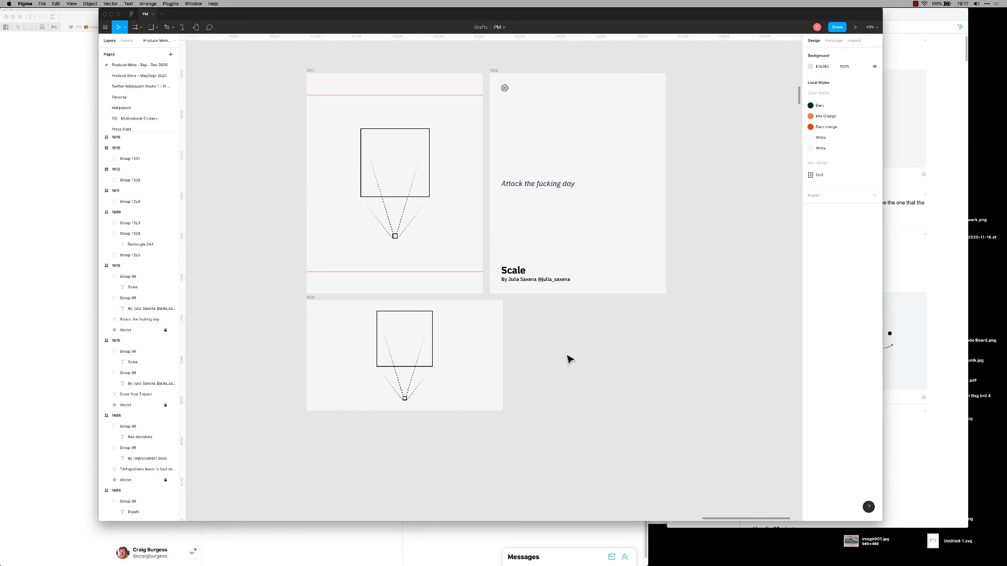
pyautogui.doubleClick(553, 185)
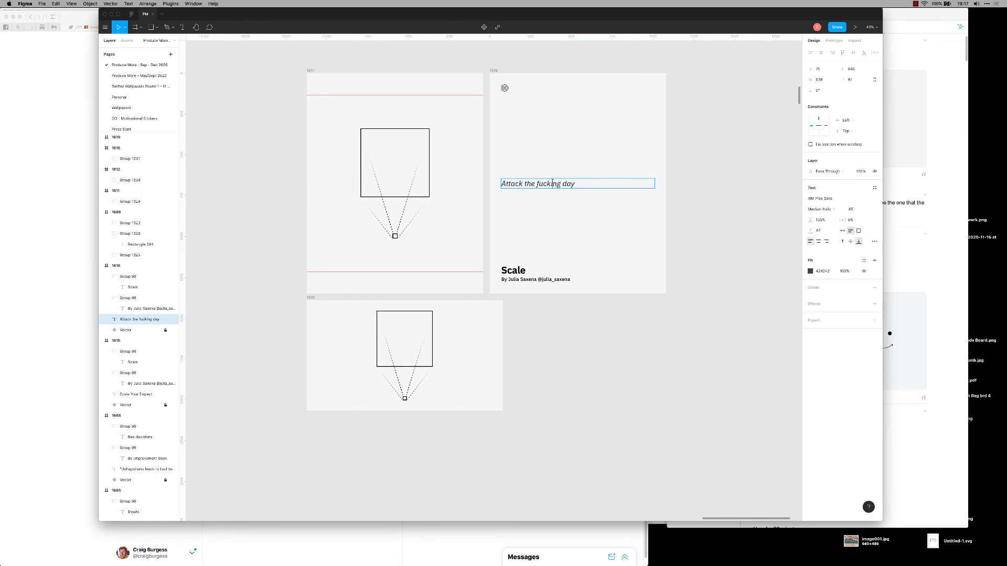
pyautogui.press('Escape')
pyautogui.scroll(3, 588, 213)
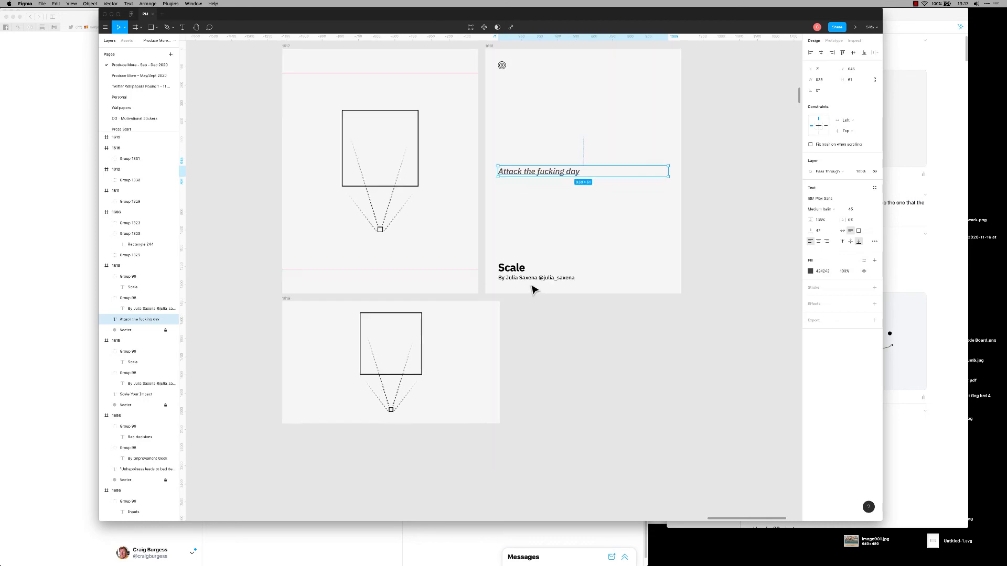
# On the duplicated quote card, replace the credited author with the new author's name and change the title to "ATTACK".
pyautogui.doubleClick(532, 278)
pyautogui.doubleClick(513, 278)
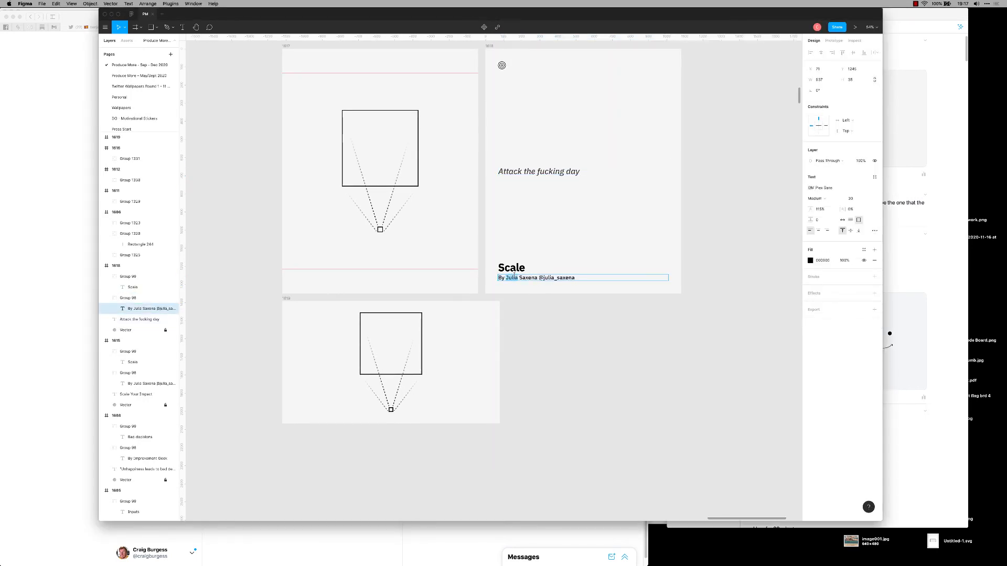
pyautogui.press('shift+super+Right')
pyautogui.write('Benjamin George')
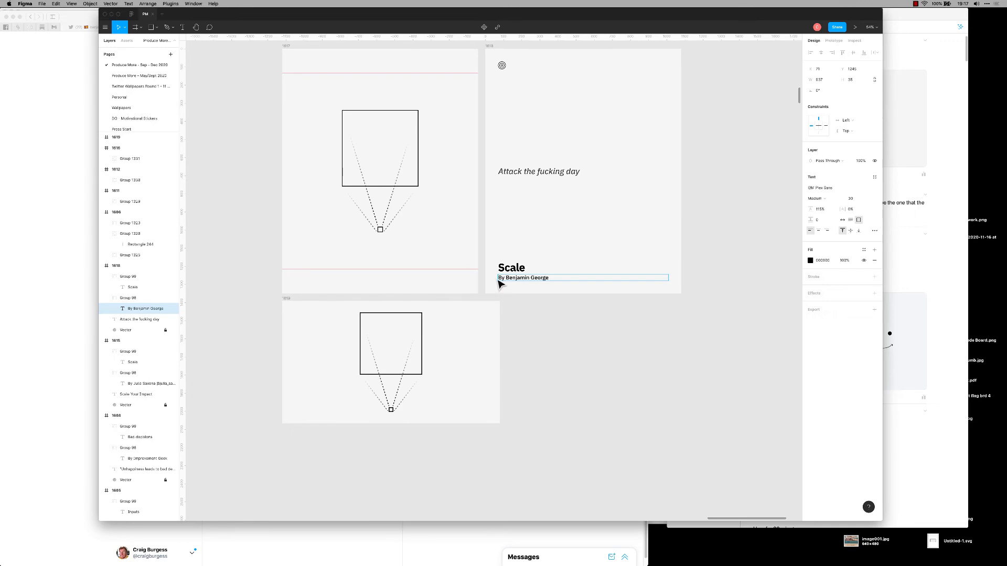
pyautogui.doubleClick(511, 267)
pyautogui.write('ATTACK')
pyautogui.press('Escape')
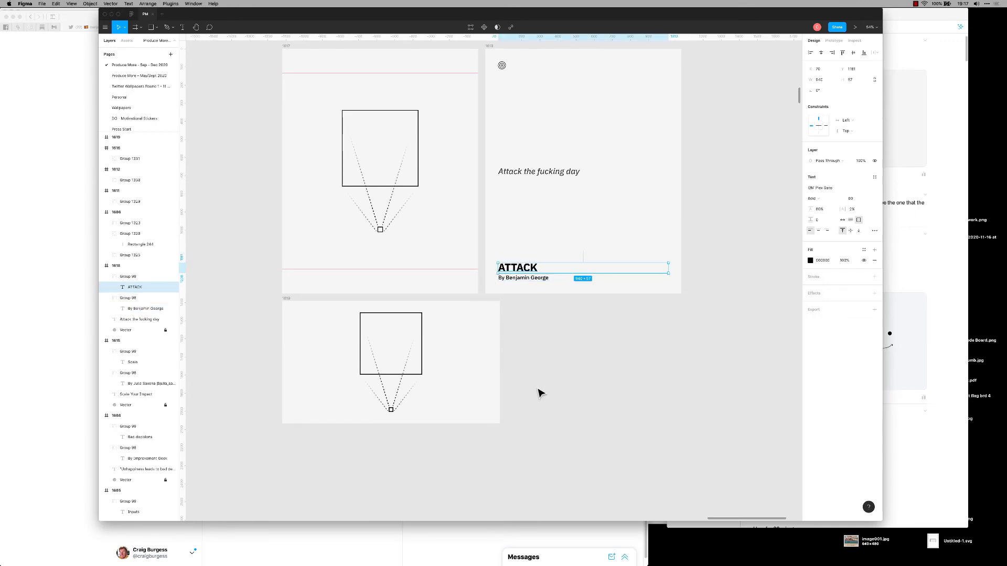
# Delete the squares and dashed lines drawing from the illustration frame beside the "ATTACK" card.
pyautogui.click(539, 390)
pyautogui.moveTo(411, 245); pyautogui.dragTo(305, 99)
pyautogui.press('BackSpace')
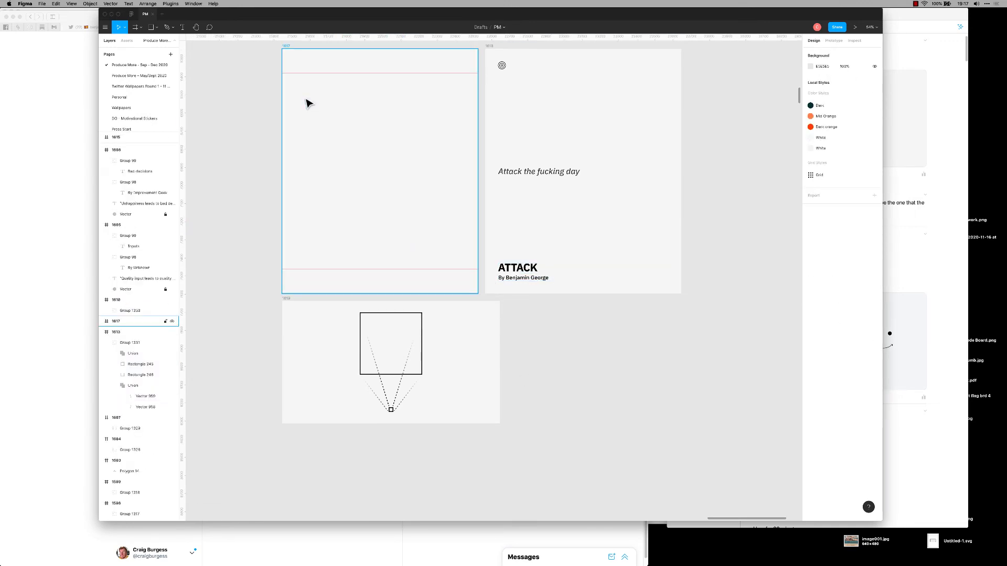
# Add three separate bold text boxes with the letters D, A and Y side by side in the emptied frame.
pyautogui.scroll(2, 383, 150)
pyautogui.press('t')
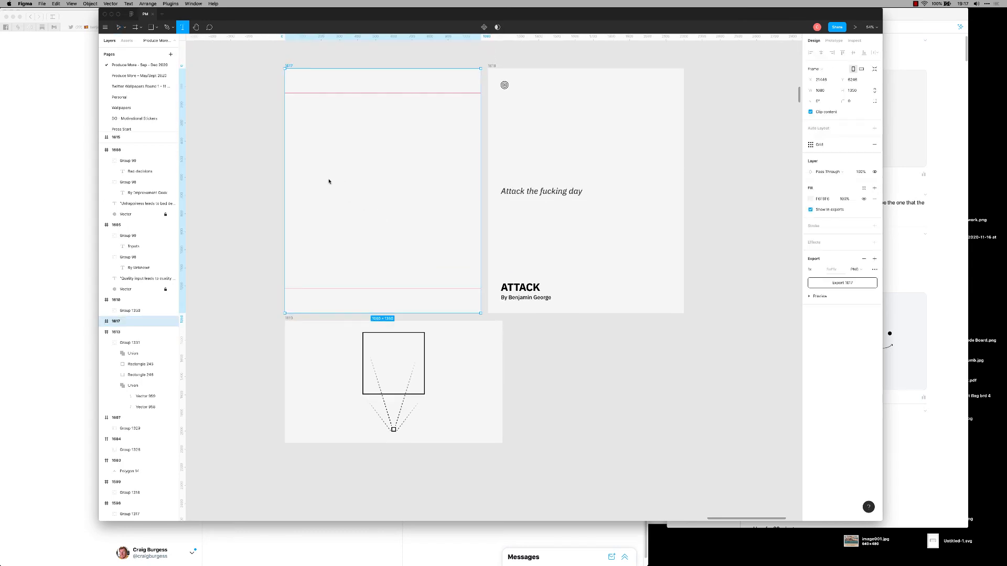
pyautogui.moveTo(327, 176); pyautogui.dragTo(351, 204)
pyautogui.press('Escape')
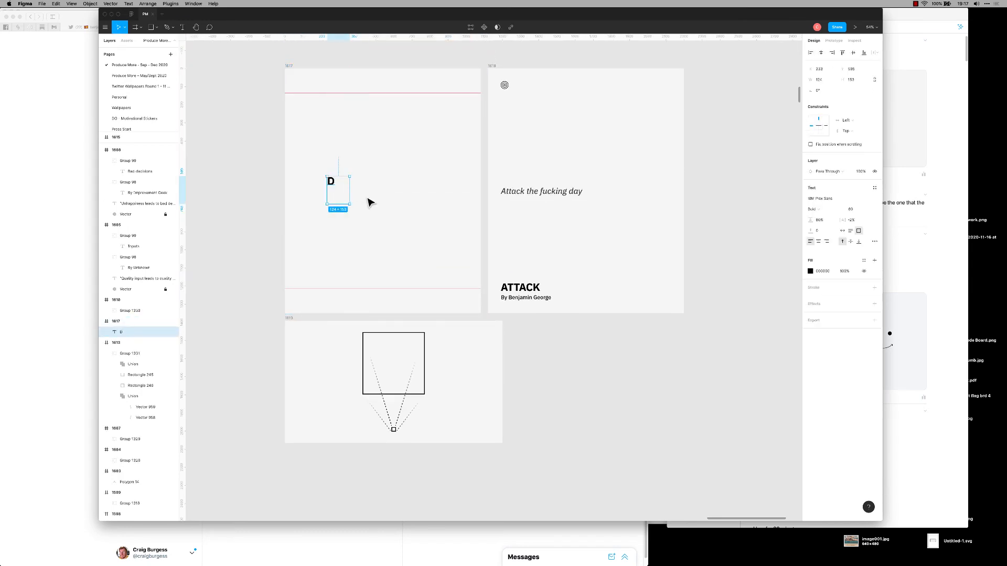
pyautogui.press('Escape')
pyautogui.press('t')
pyautogui.moveTo(372, 179); pyautogui.dragTo(439, 208)
pyautogui.write('A')
pyautogui.press('Escape')
pyautogui.press('Escape')
pyautogui.press('t')
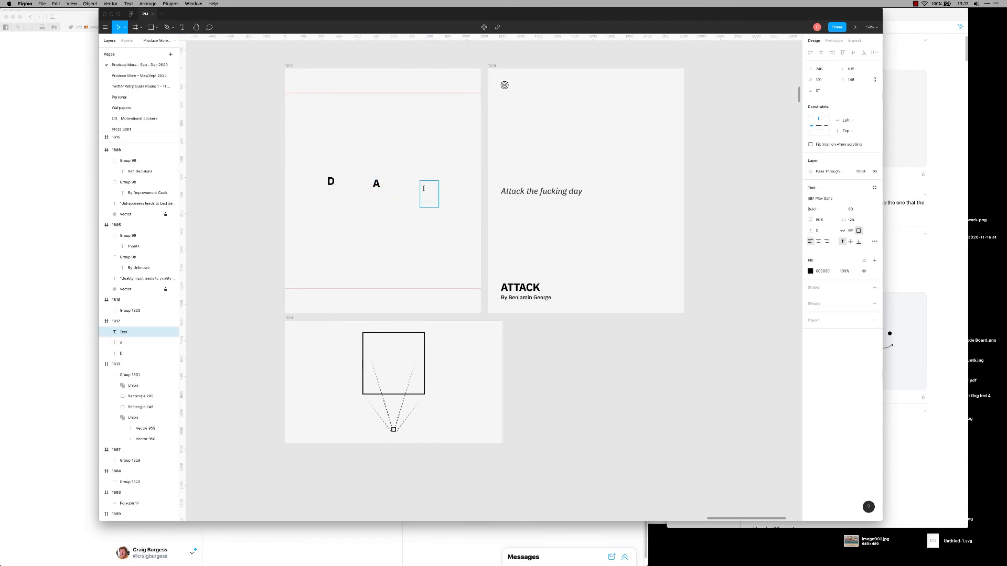
pyautogui.press('Escape')
# Flatten each of the letters D, A and Y into a vector shape.
pyautogui.moveTo(305, 148); pyautogui.dragTo(342, 212)
pyautogui.press('super+e')
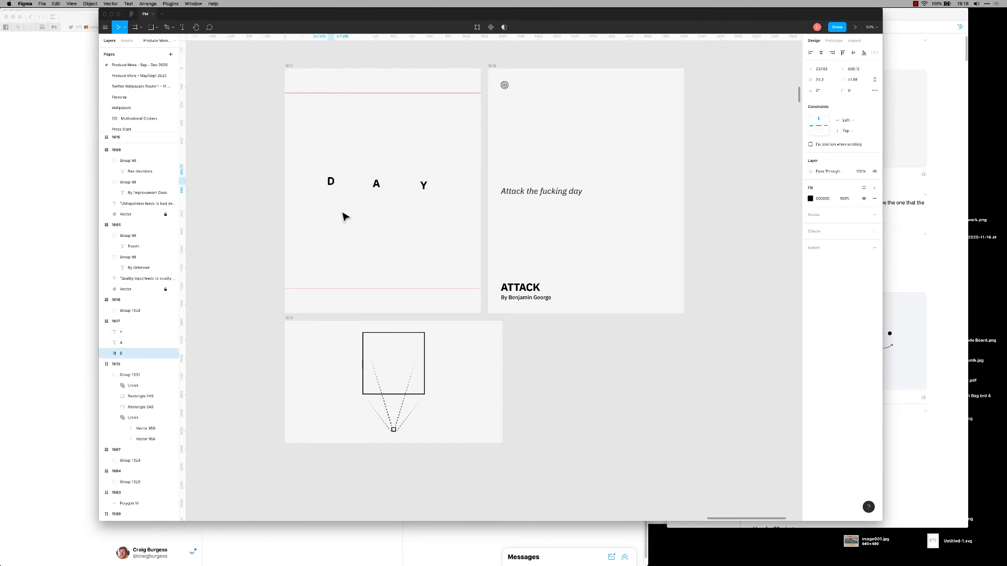
pyautogui.moveTo(342, 162); pyautogui.dragTo(390, 218)
pyautogui.press('super+e')
pyautogui.moveTo(431, 139); pyautogui.dragTo(445, 229)
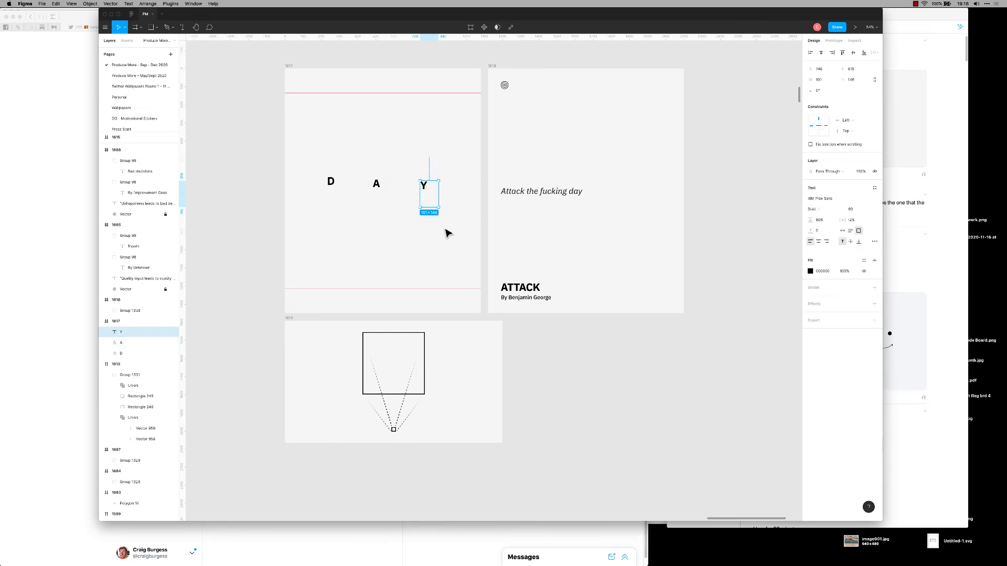
pyautogui.press('super+e')
# Move the letters D and A down next to each other, just above the frame's lower guide line.
pyautogui.click(331, 184)
pyautogui.moveTo(330, 189); pyautogui.dragTo(350, 275)
pyautogui.press('Escape')
pyautogui.click(348, 270)
pyautogui.moveTo(368, 157); pyautogui.dragTo(376, 275)
pyautogui.click(387, 211)
pyautogui.press('Escape')
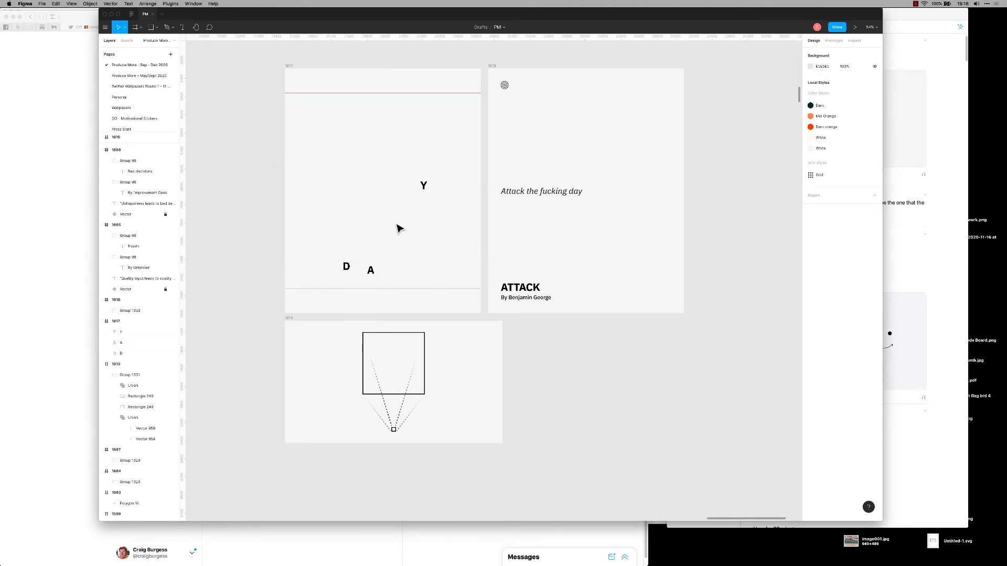
# Switch to Adobe Illustrator 2021 and create a new landscape 420 × 297 mm CMYK document.
pyautogui.press('super+space')
pyautogui.write('il')
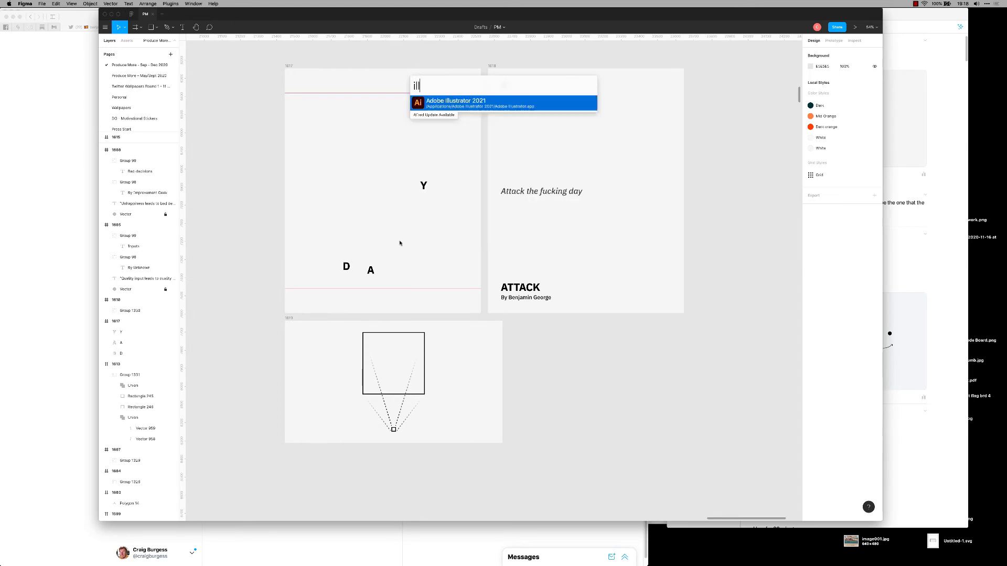
pyautogui.press('Return')
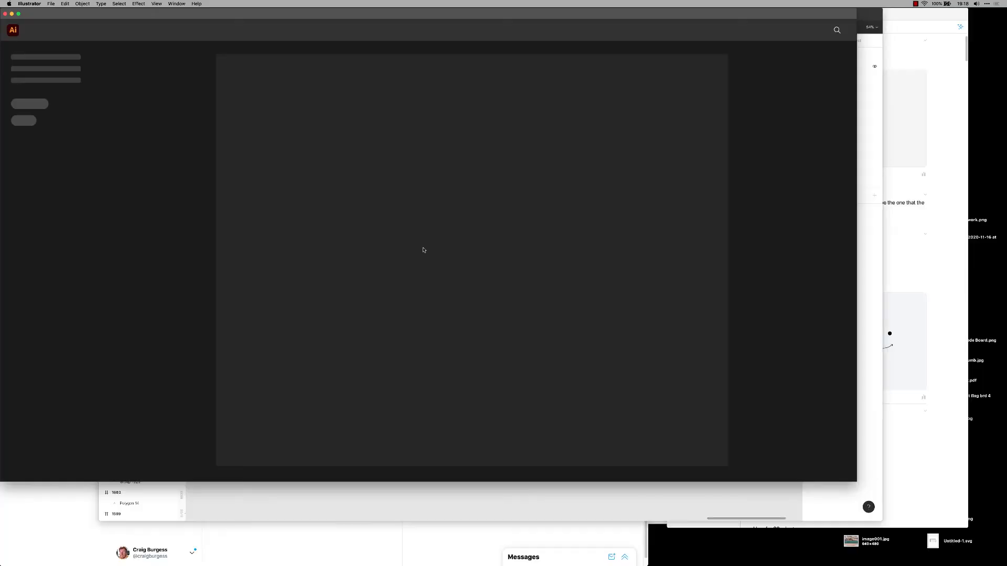
pyautogui.press('super+n')
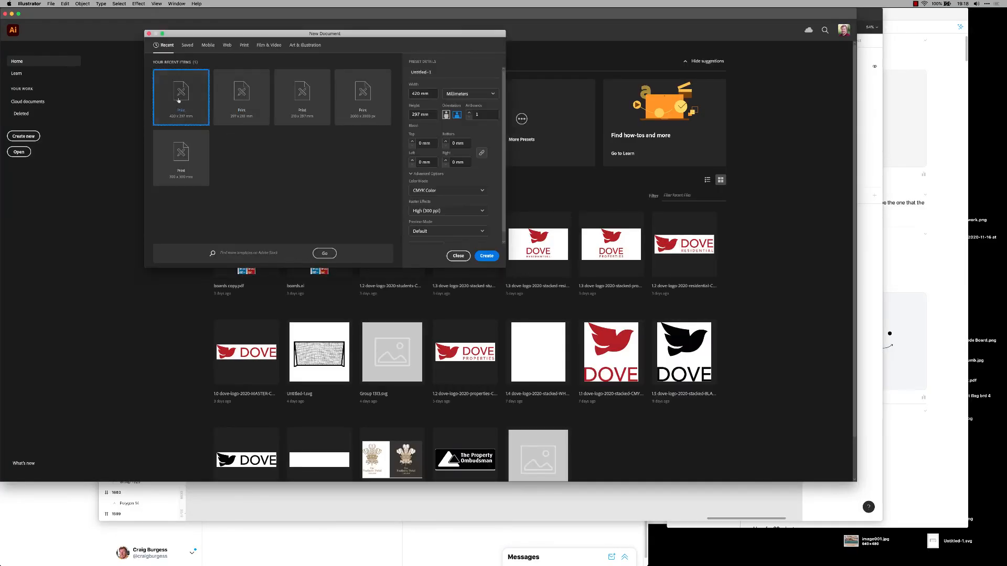
pyautogui.click(490, 256)
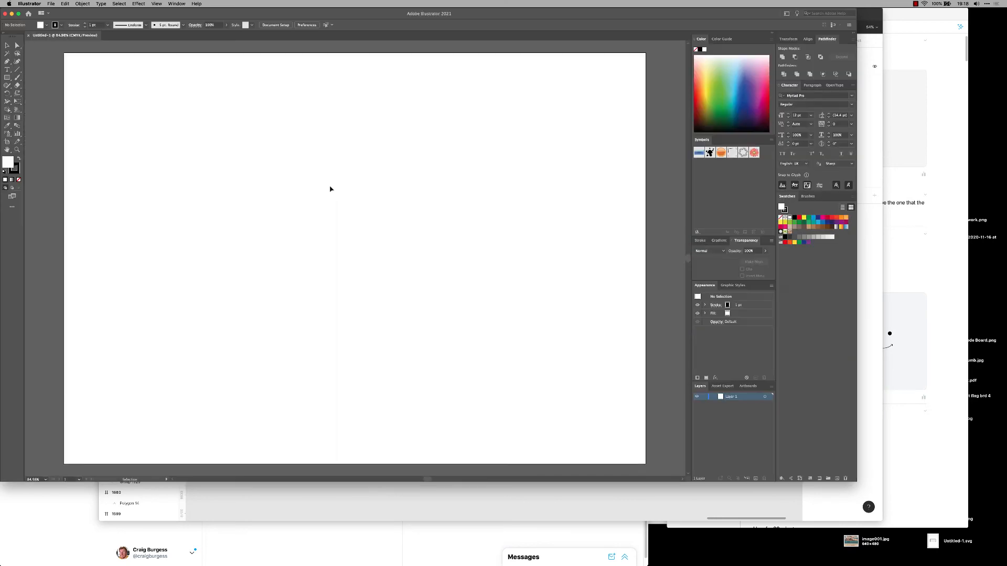
# Add a text box reading "DAY" near the artboard's centre and set its font to IBM Plex Sans Bold.
pyautogui.moveTo(430, 298); pyautogui.dragTo(430, 297)
pyautogui.write('DAY')
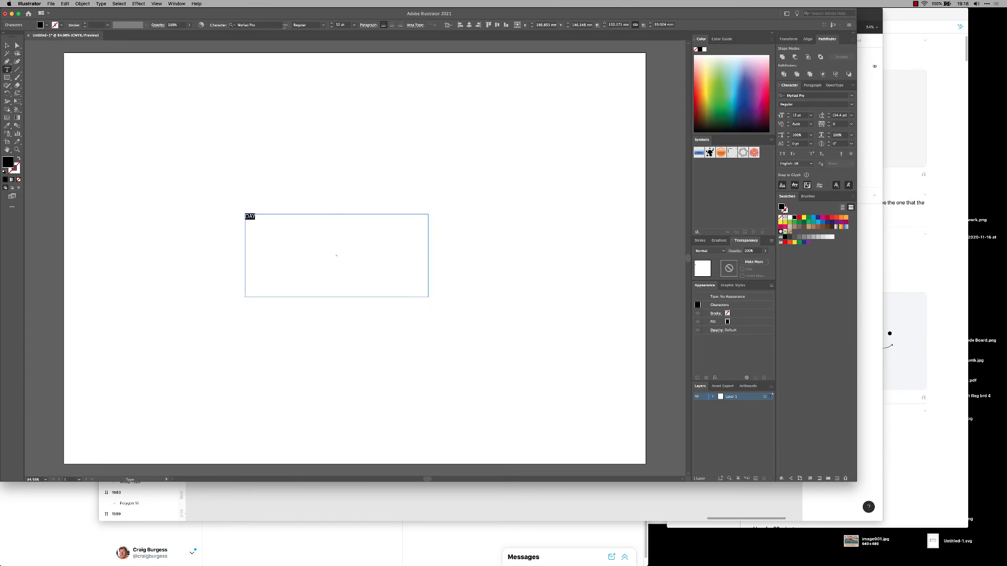
pyautogui.click(283, 26)
pyautogui.write('ibm')
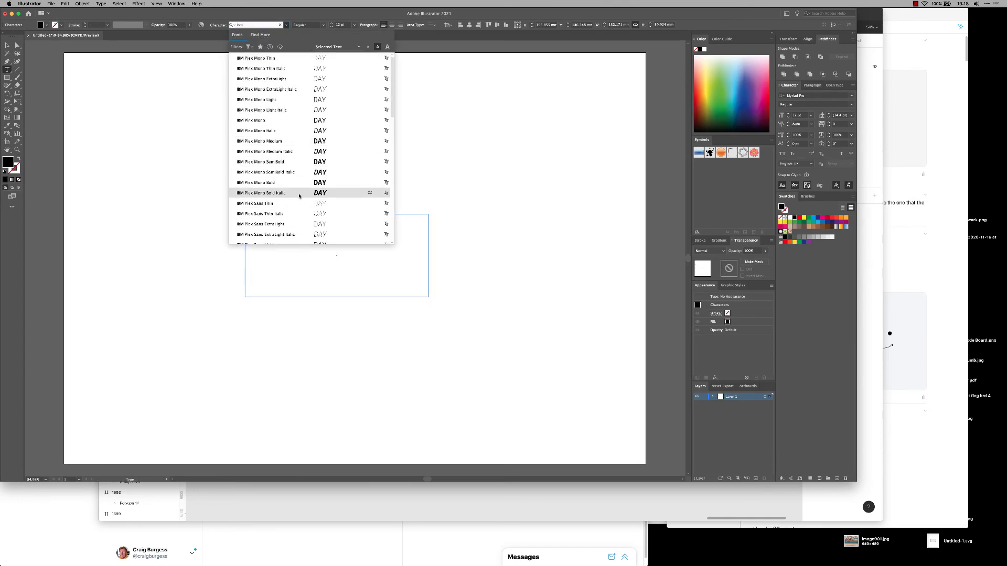
pyautogui.scroll(-4, 292, 194)
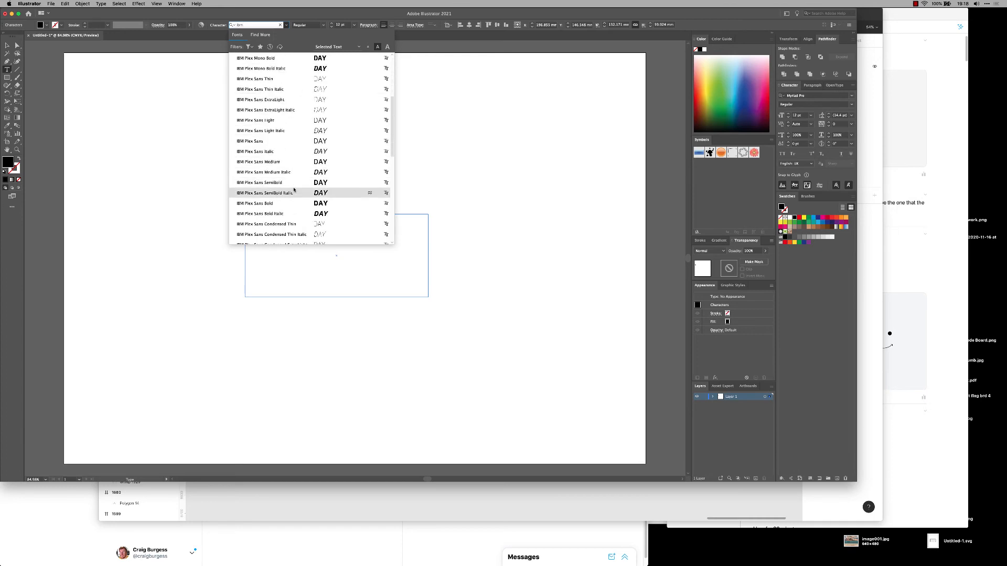
pyautogui.click(296, 206)
pyautogui.press('Escape')
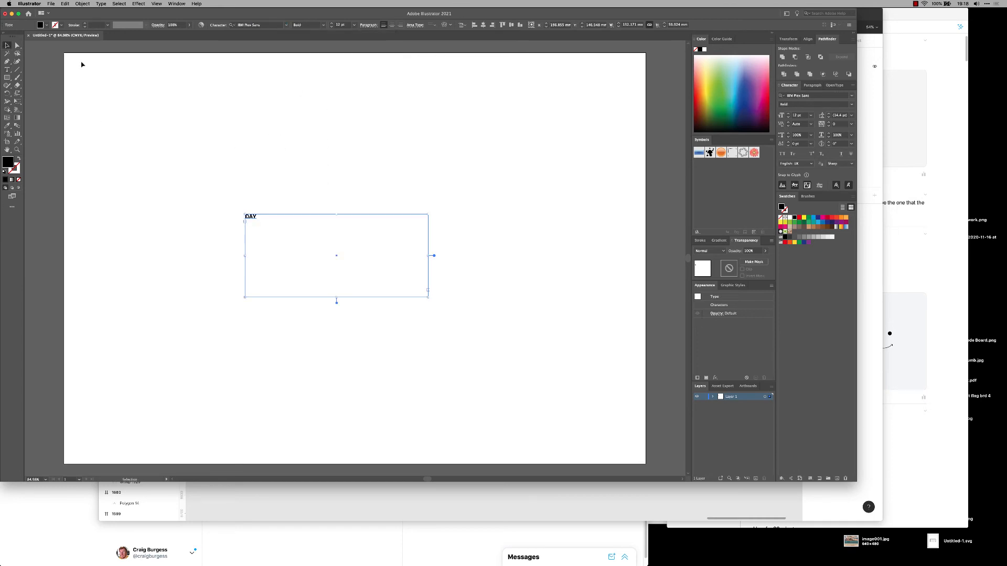
# Convert the "DAY" text to outlines, enlarge it and ungroup it into separate letters.
pyautogui.press('super+shift+o')
pyautogui.moveTo(256, 219); pyautogui.dragTo(370, 254)
pyautogui.click(317, 234)
pyautogui.click(305, 223)
pyautogui.press('super+shift+g')
# Skew and flatten the letter D with Free Transform so that it appears to lie on the ground.
pyautogui.click(337, 247)
pyautogui.moveTo(288, 231); pyautogui.dragTo(286, 252)
pyautogui.press('e')
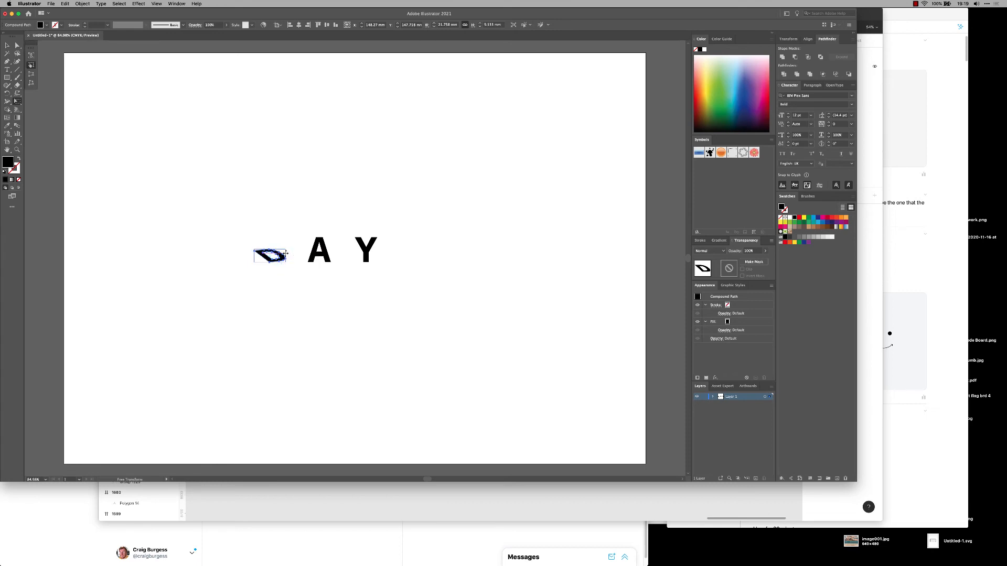
pyautogui.press('v')
pyautogui.click(257, 317)
pyautogui.click(320, 251)
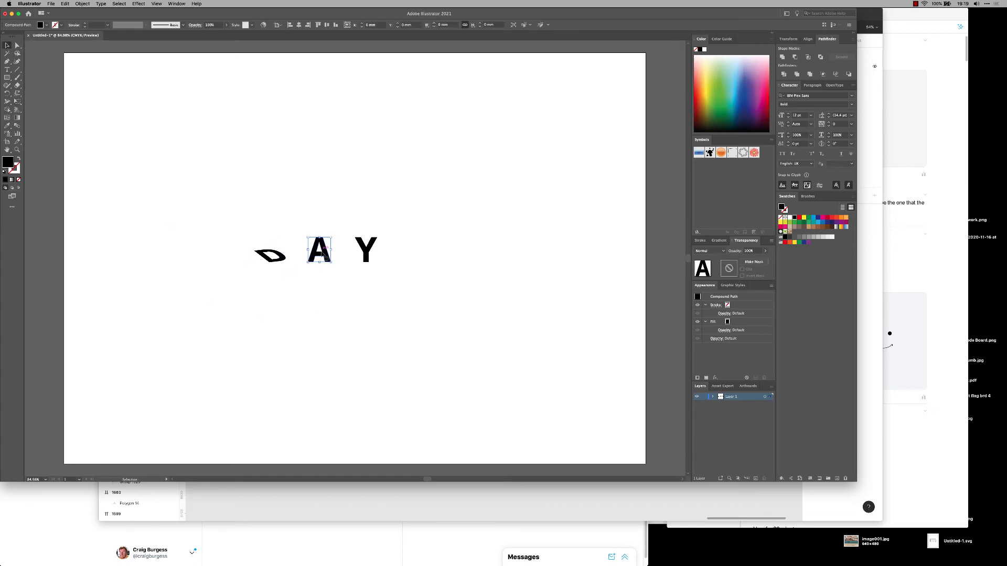
pyautogui.click(278, 256)
pyautogui.doubleClick(281, 256)
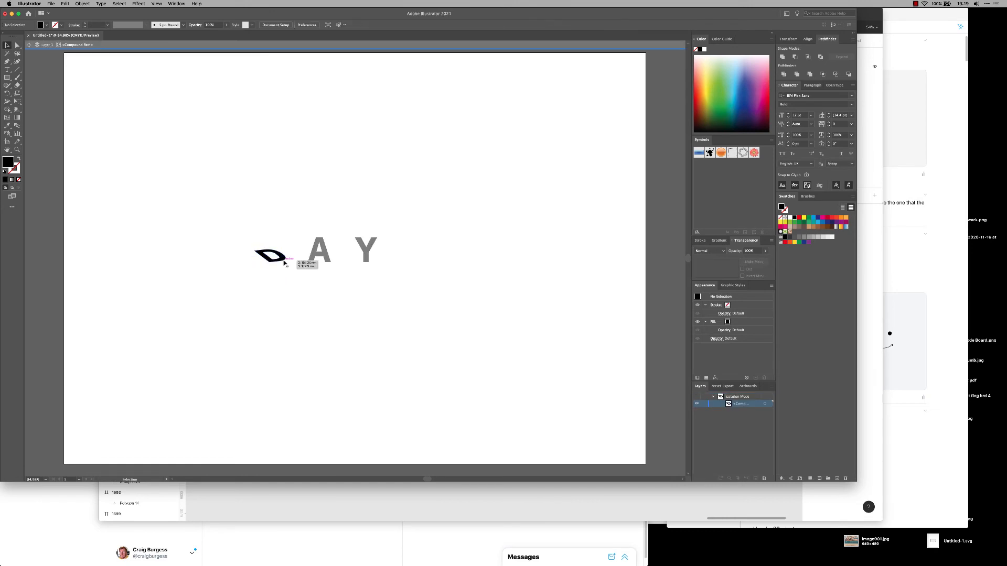
pyautogui.click(284, 261)
pyautogui.press('e')
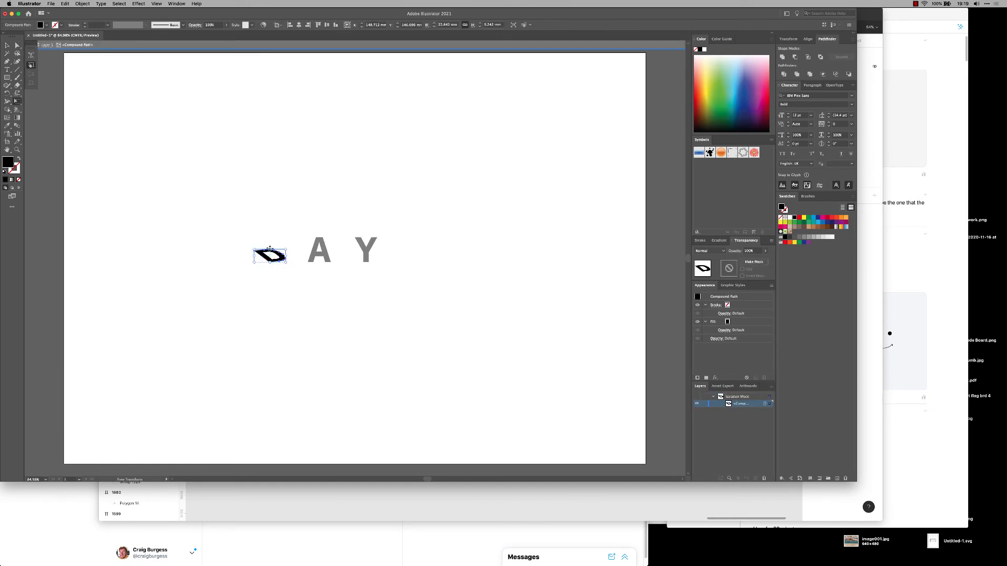
pyautogui.click(7, 45)
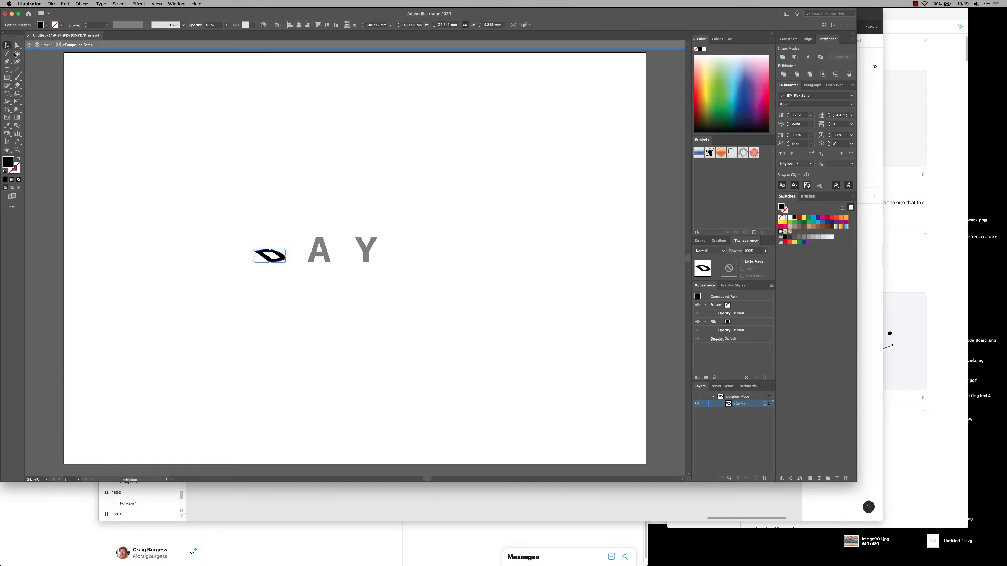
pyautogui.click(240, 282)
pyautogui.doubleClick(336, 281)
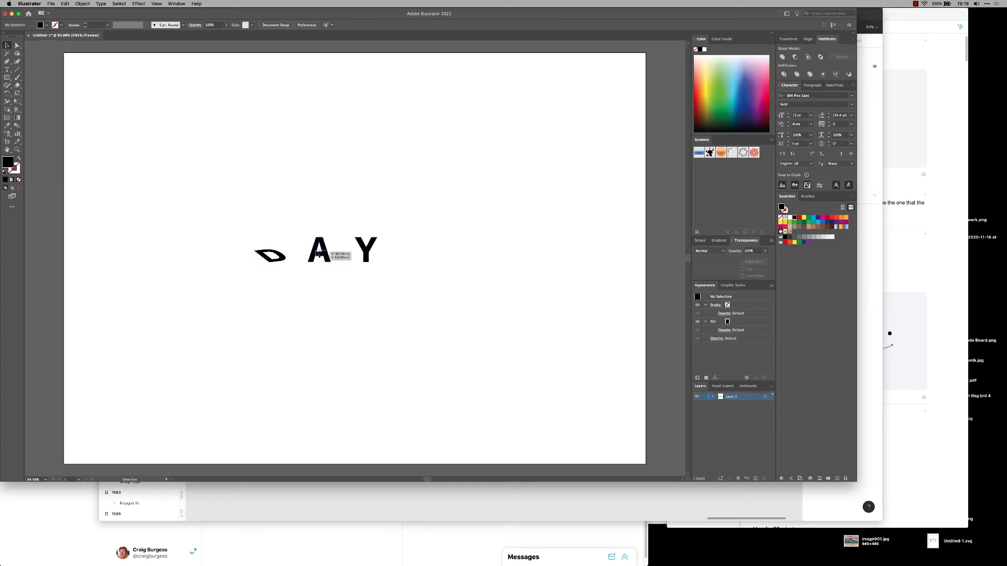
# Slant and flatten the letter A with Free Transform to match the perspective of the D.
pyautogui.click(324, 246)
pyautogui.moveTo(319, 236); pyautogui.dragTo(313, 261)
pyautogui.press('v')
pyautogui.click(302, 279)
pyautogui.click(322, 282)
pyautogui.click(318, 268)
pyautogui.press('e')
pyautogui.press('v')
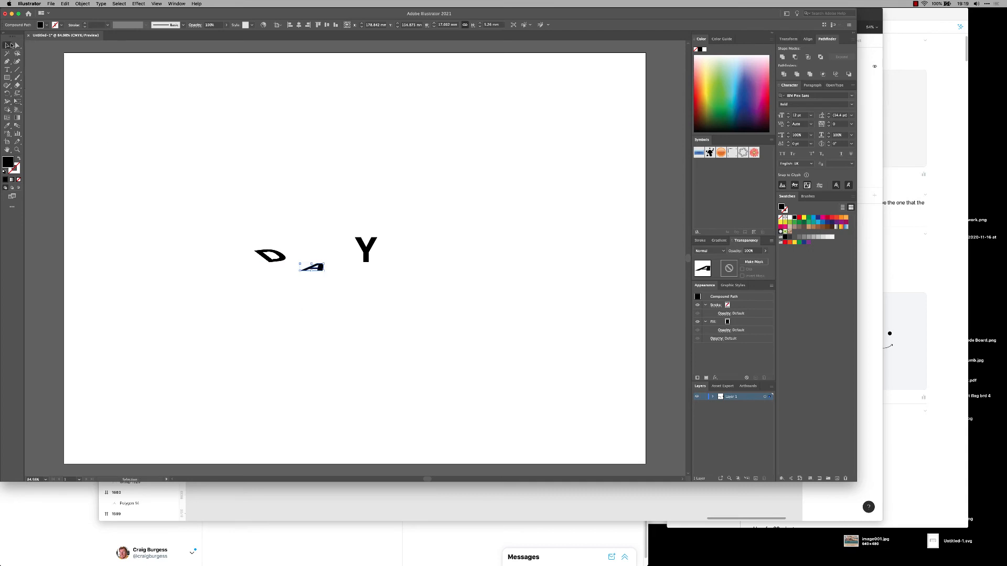
pyautogui.click(242, 326)
# Squash the letter D further with Free Transform, skewing it slightly more sideways.
pyautogui.click(274, 261)
pyautogui.press('e')
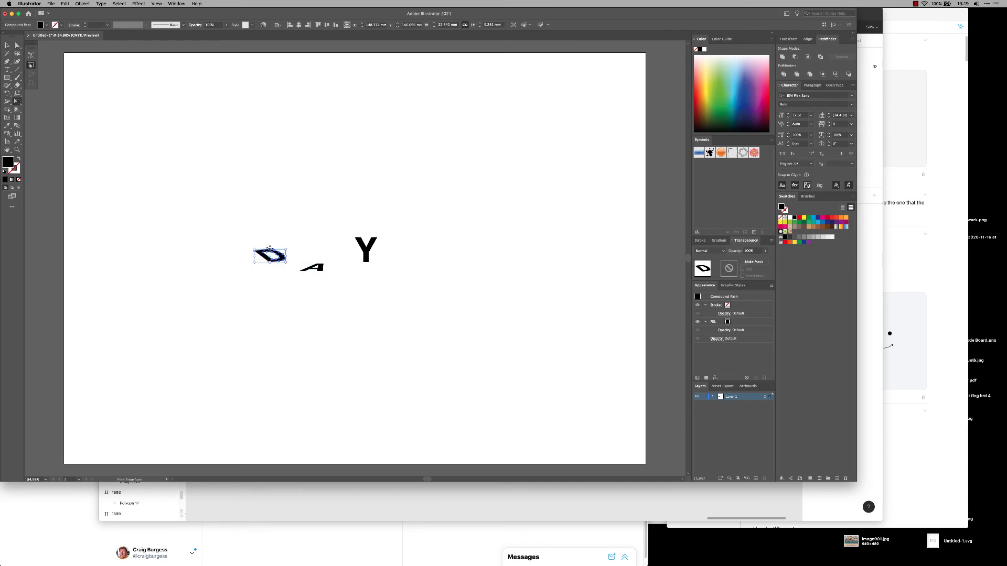
pyautogui.moveTo(269, 247); pyautogui.dragTo(269, 254)
pyautogui.press('v')
pyautogui.click(149, 136)
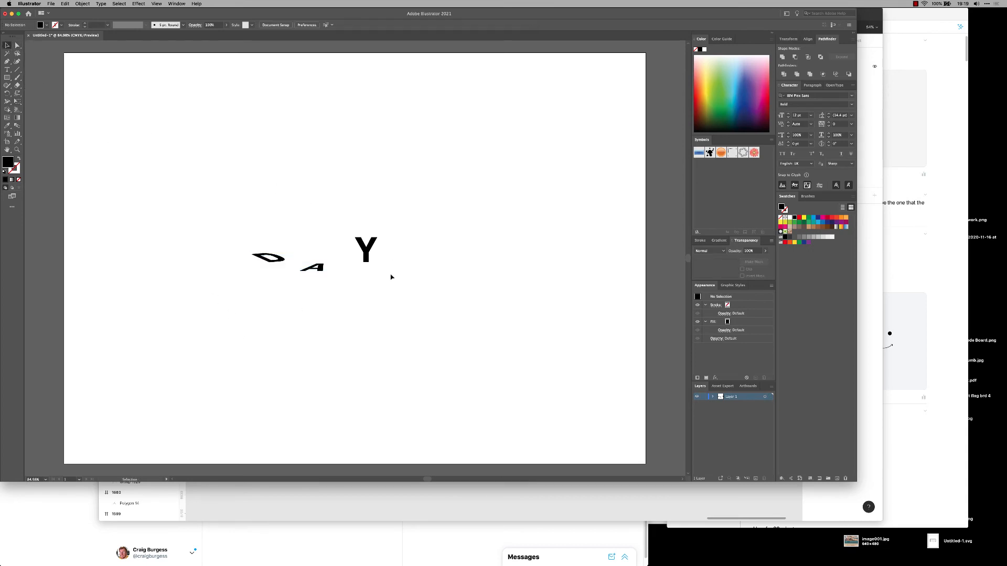
# Slant and flatten the letter Y with Free Transform and move it by -5.761 mm horizontally and 6.362 mm vertically.
pyautogui.click(367, 261)
pyautogui.press('e')
pyautogui.moveTo(365, 237); pyautogui.dragTo(378, 250)
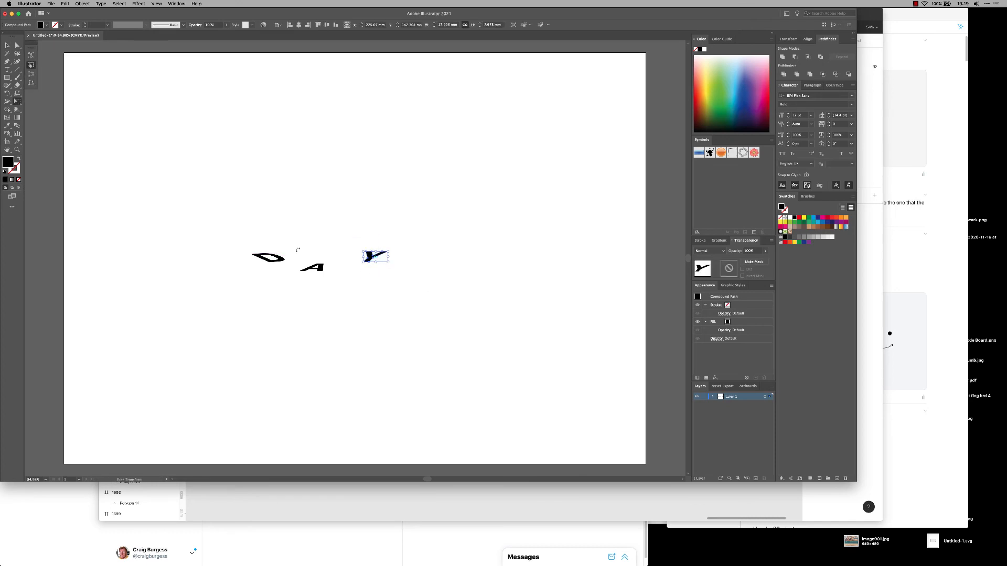
pyautogui.doubleClick(7, 45)
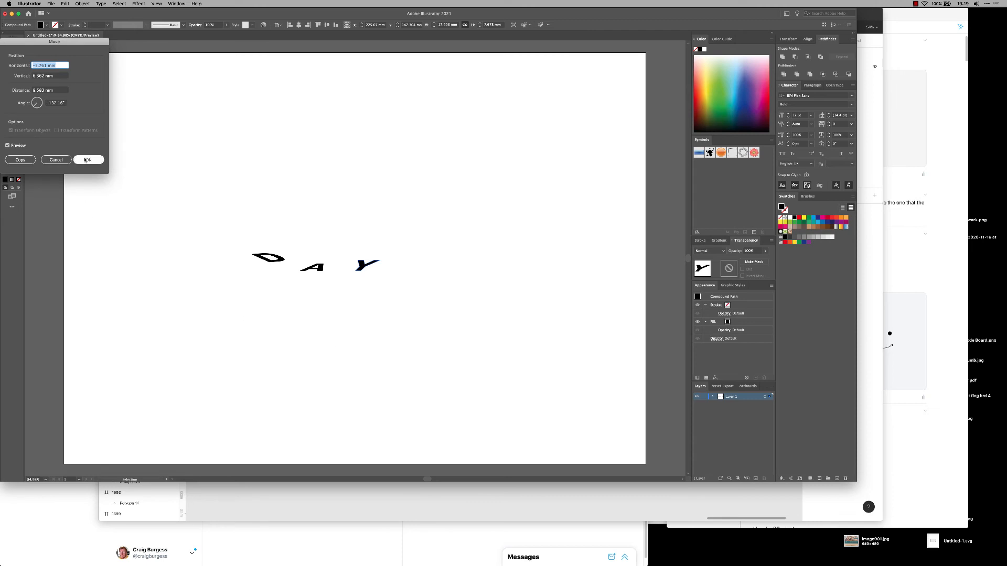
pyautogui.click(85, 160)
# Move the three distorted letters closer together to form a tighter "DAY".
pyautogui.moveTo(318, 268)
pyautogui.mouseDown()
pyautogui.moveTo(293, 264)
pyautogui.moveTo(323, 269)
pyautogui.mouseUp()
pyautogui.click(277, 266)
pyautogui.click(346, 347)
pyautogui.click(338, 319)
pyautogui.click(299, 263)
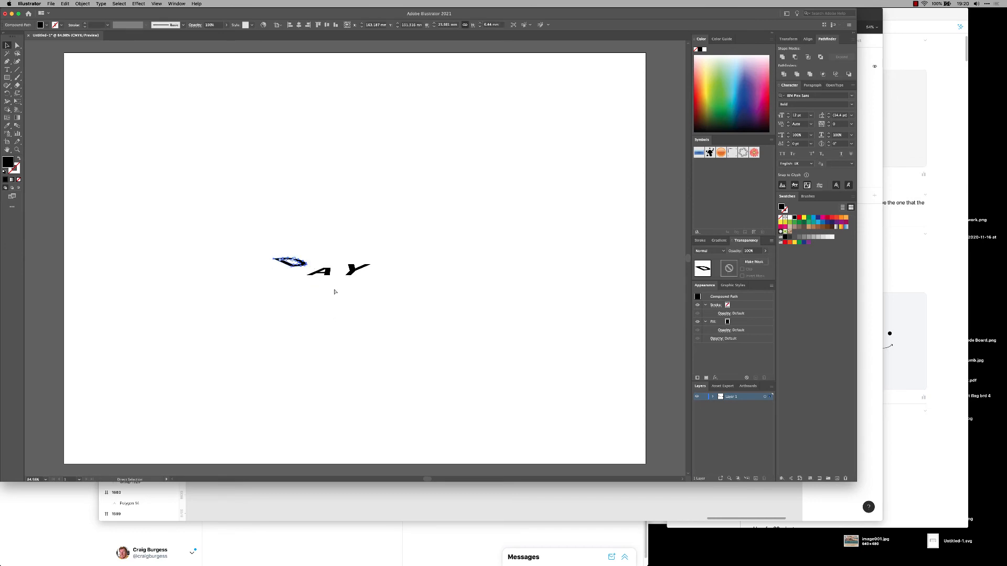
# Reduce the height of the letter D again with Free Transform and nudge it into place beside the A.
pyautogui.press('super+Tab')
pyautogui.press('super+Tab')
pyautogui.click(271, 295)
pyautogui.click(304, 266)
pyautogui.press('e')
pyautogui.moveTo(290, 257); pyautogui.dragTo(297, 260)
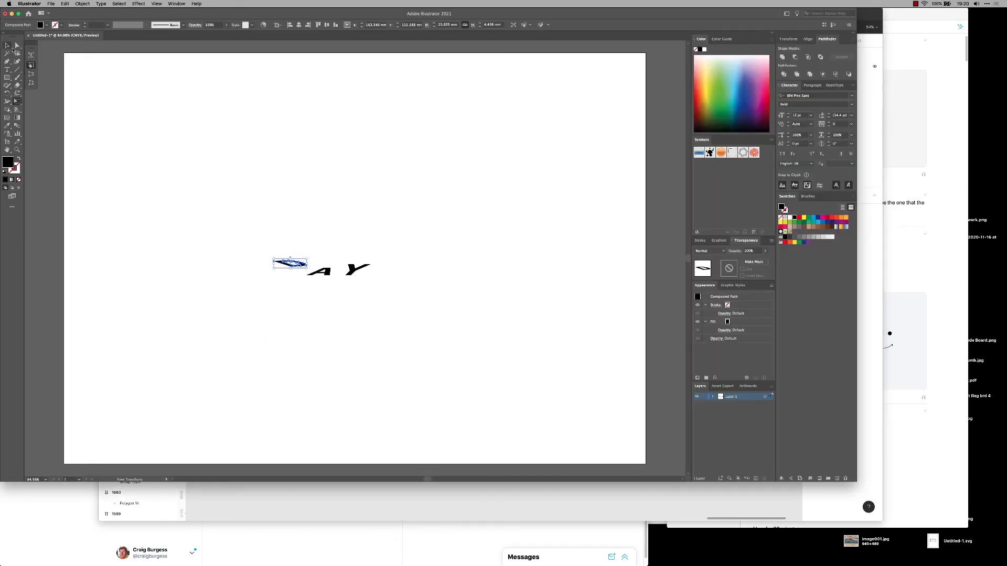
pyautogui.click(8, 47)
pyautogui.click(122, 92)
pyautogui.click(292, 263)
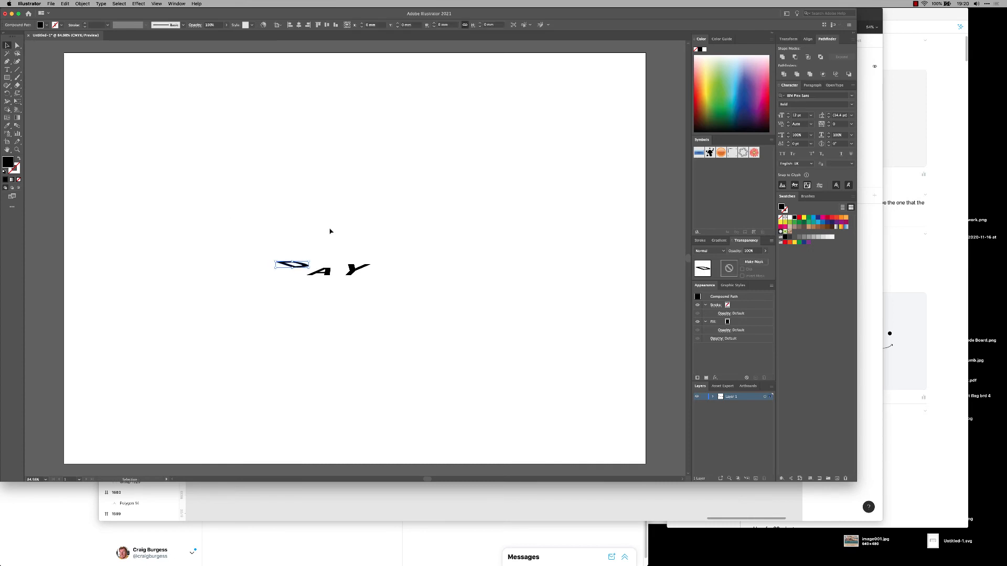
# Flatten the letter Y further and reposition the D and Y to form a row with the A.
pyautogui.click(358, 269)
pyautogui.press('e')
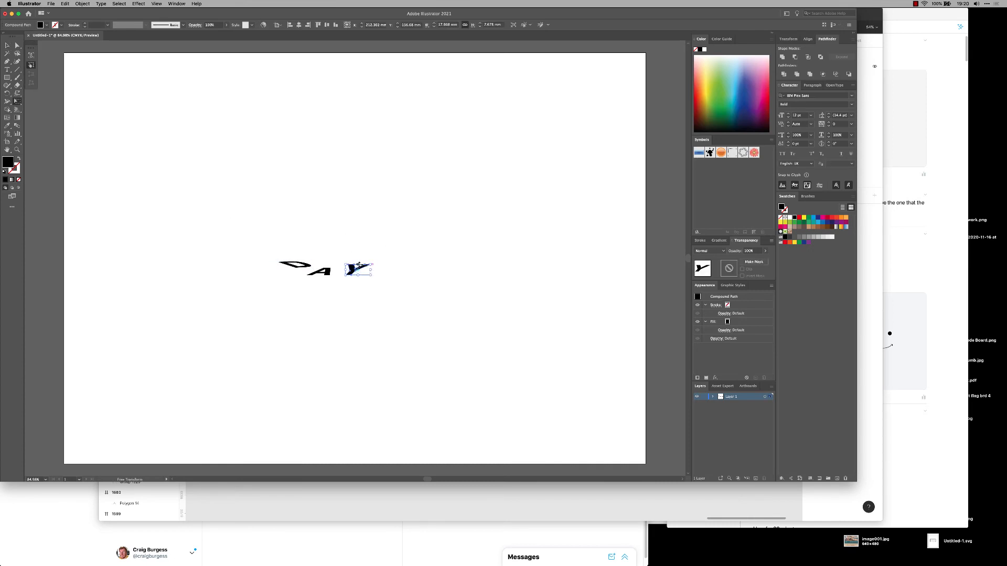
pyautogui.moveTo(359, 264); pyautogui.dragTo(290, 275)
pyautogui.press('v')
pyautogui.click(345, 187)
pyautogui.moveTo(361, 269); pyautogui.dragTo(361, 273)
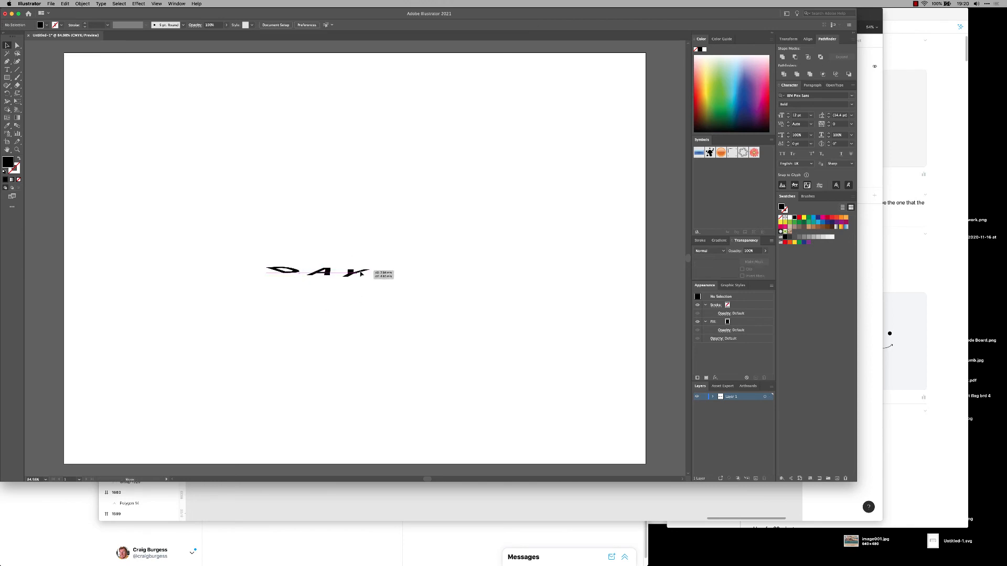
pyautogui.moveTo(292, 280); pyautogui.dragTo(292, 284)
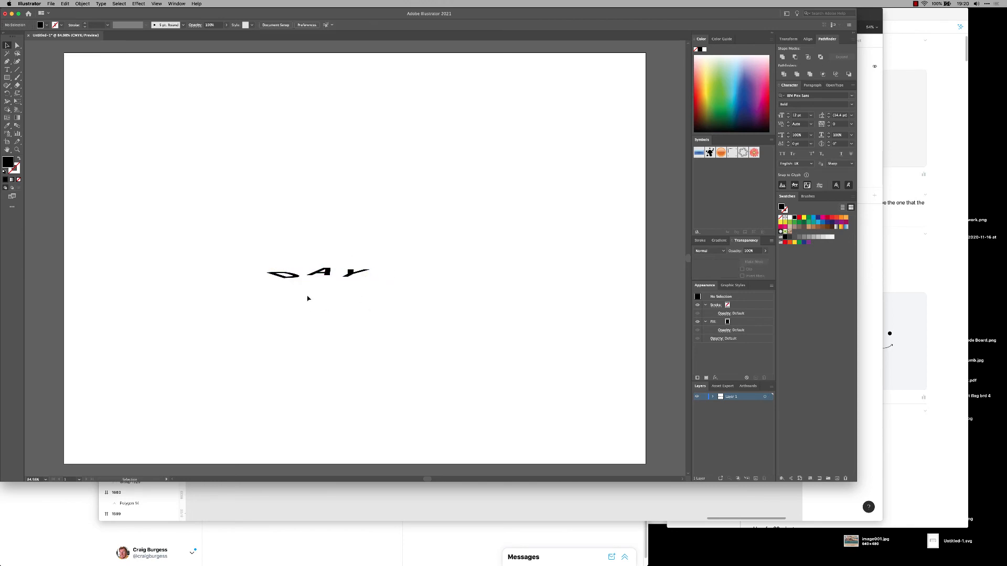
# Try small position adjustments of the letters in the "DAY" row.
pyautogui.click(326, 271)
pyautogui.click(341, 299)
pyautogui.moveTo(356, 272); pyautogui.dragTo(356, 274)
pyautogui.click(357, 286)
pyautogui.moveTo(223, 243); pyautogui.dragTo(224, 242)
pyautogui.click(355, 325)
# Undo the recent changes to the "DAY" letters and reposition the Y roughly level with the A.
pyautogui.press('super+z')
pyautogui.press('super+z')
pyautogui.press('super+z')
pyautogui.press('super+z')
pyautogui.press('super+z')
pyautogui.click(342, 308)
pyautogui.moveTo(354, 266); pyautogui.dragTo(357, 270)
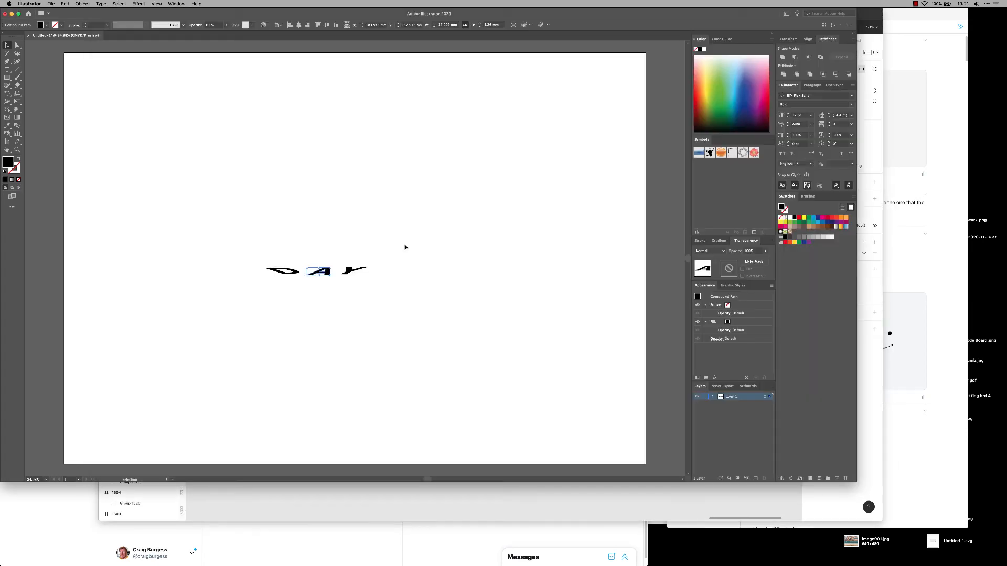
# Copy the distorted letters D, A and Y and paste them into the empty frame beside the "ATTACK" card in Figma.
pyautogui.press('super+c')
pyautogui.press('super+Tab')
pyautogui.press('super+v')
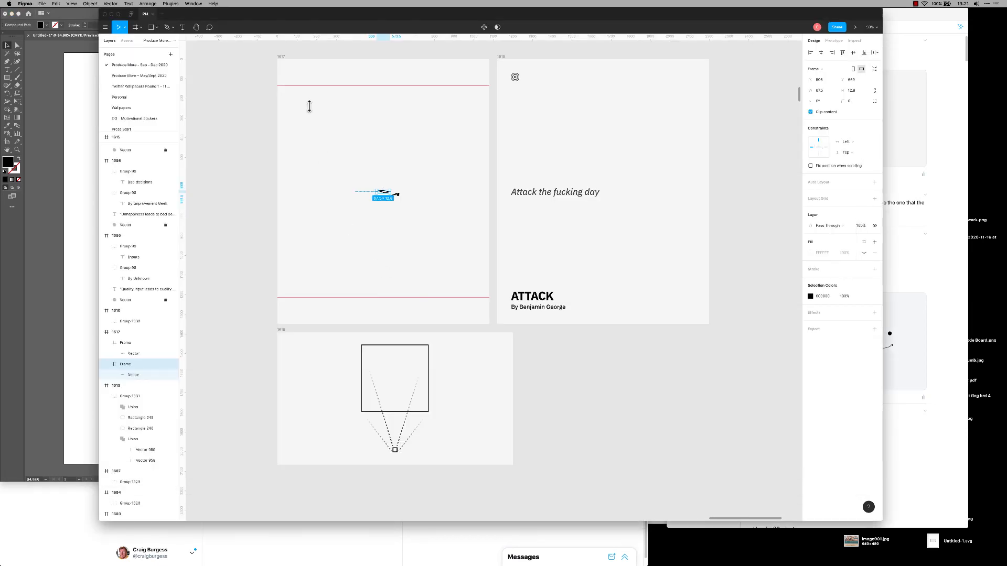
pyautogui.scroll(2, 413, 158)
pyautogui.click(425, 197)
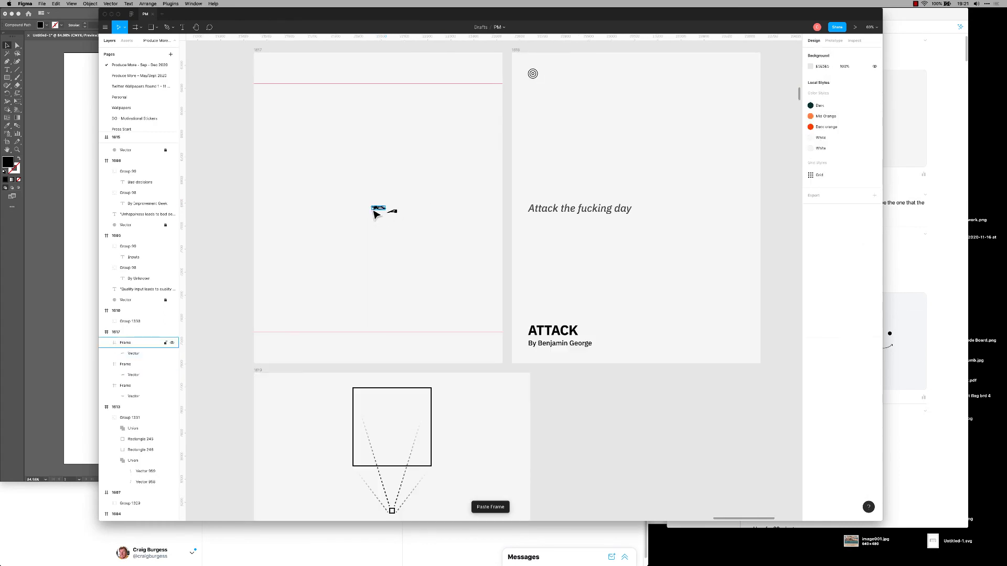
# Pull the overlapping pasted letters apart so they read D, A, Y across the middle of the frame.
pyautogui.moveTo(374, 208); pyautogui.dragTo(409, 214)
pyautogui.scroll(5, 402, 215)
pyautogui.click(392, 242)
pyautogui.moveTo(346, 197); pyautogui.dragTo(298, 205)
pyautogui.scroll(-1, 376, 246)
pyautogui.moveTo(366, 255); pyautogui.dragTo(486, 254)
pyautogui.moveTo(499, 209); pyautogui.dragTo(497, 208)
pyautogui.click(432, 227)
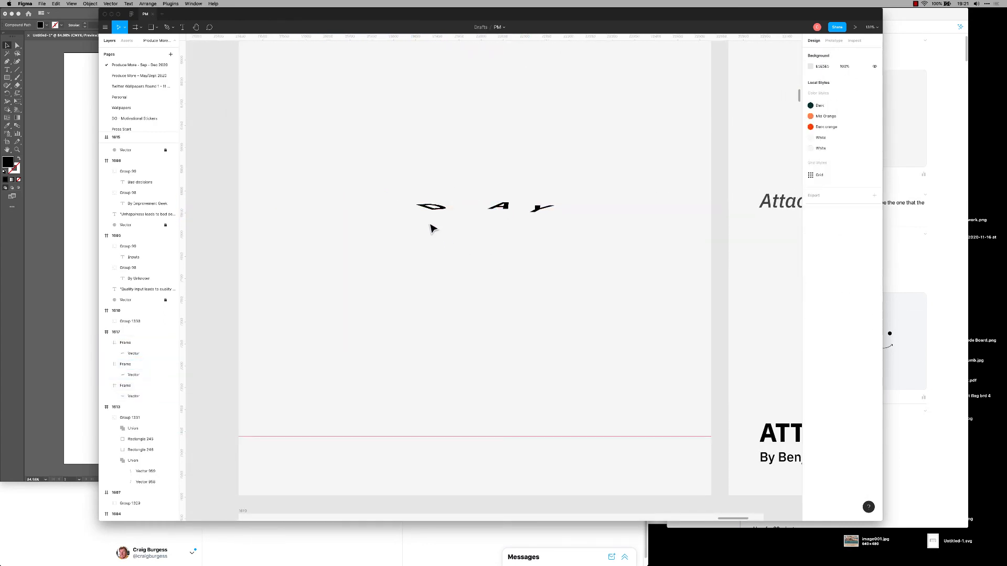
# Spread the letters wider, moving the D outward and slightly down, the Y farther outward, and nudging the A.
pyautogui.moveTo(431, 209); pyautogui.dragTo(419, 220)
pyautogui.click(501, 263)
pyautogui.moveTo(542, 217); pyautogui.dragTo(586, 223)
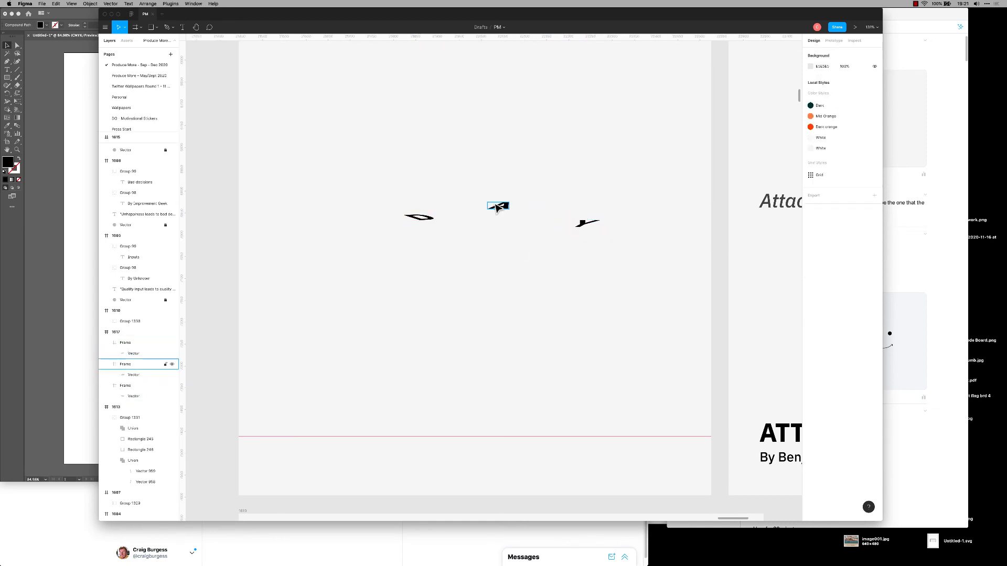
pyautogui.moveTo(498, 207); pyautogui.dragTo(498, 212)
# Group the three letters and center the group horizontally in the frame.
pyautogui.click(361, 180)
pyautogui.moveTo(361, 179); pyautogui.dragTo(622, 237)
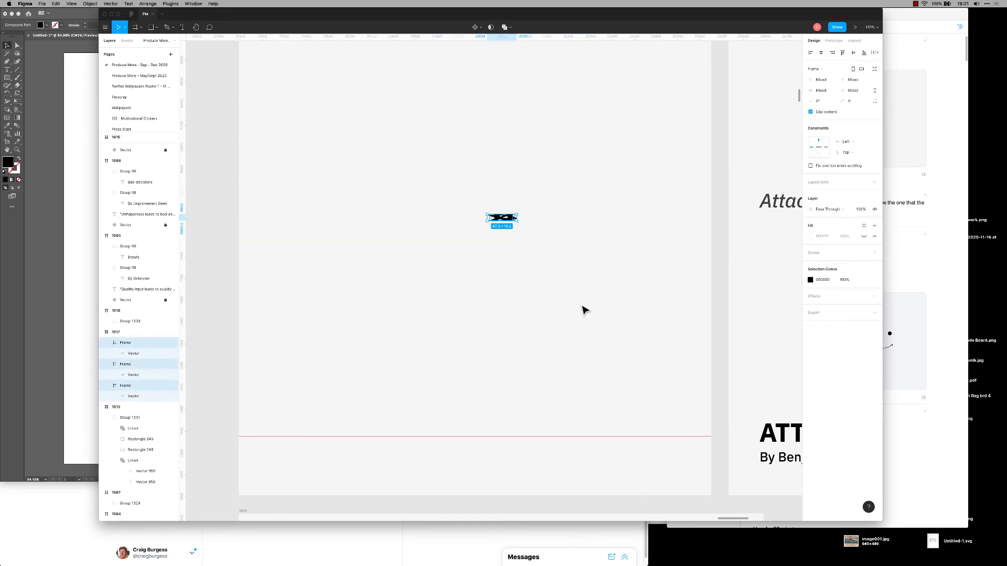
pyautogui.press('super+g')
pyautogui.hotkey('alt', 'h')
pyautogui.click(519, 278)
pyautogui.scroll(-5, 518, 275)
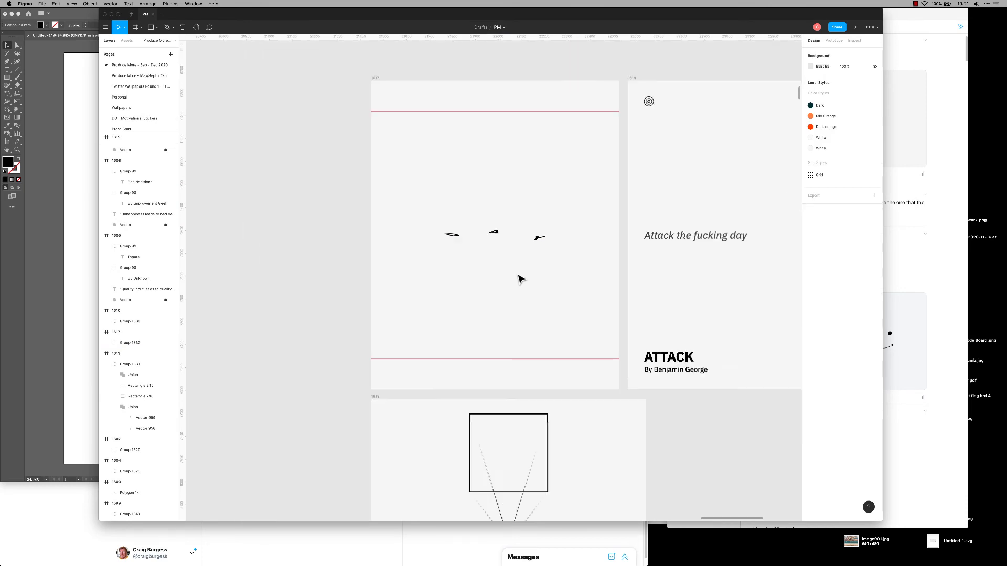
# Try to enlarge the letter group slightly from its lower corner.
pyautogui.click(539, 238)
pyautogui.moveTo(546, 239)
pyautogui.mouseDown()
pyautogui.moveTo(571, 253)
pyautogui.moveTo(546, 243)
pyautogui.moveTo(555, 247)
pyautogui.mouseUp()
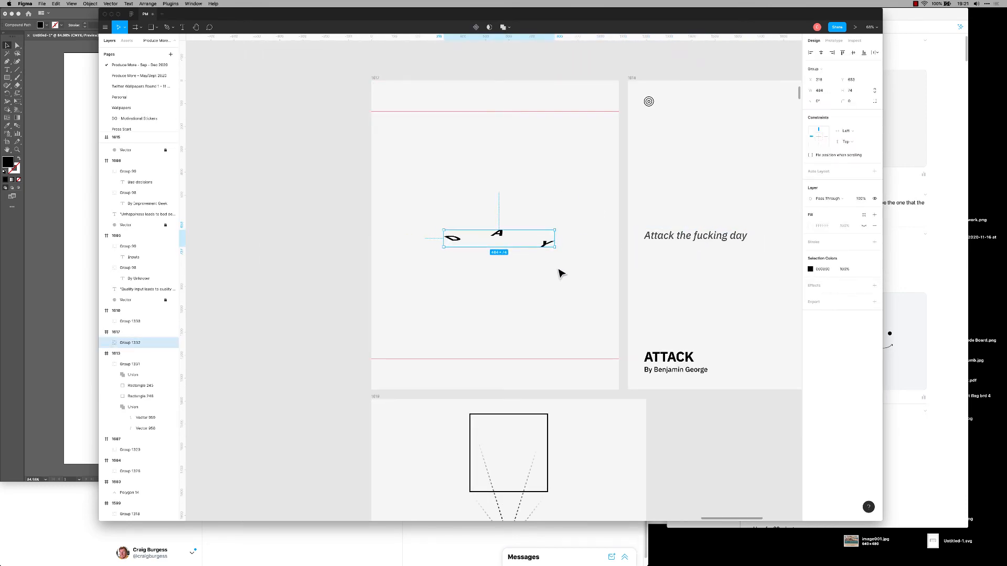
pyautogui.click(548, 290)
pyautogui.click(546, 245)
pyautogui.press('super+z')
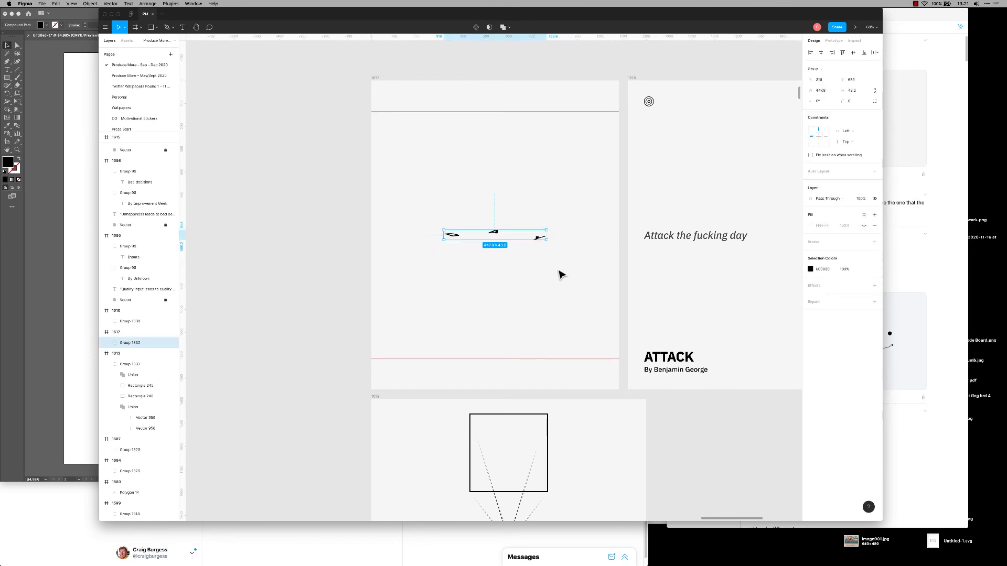
# Stretch the letter group to about 700 wide and 74 high, and center it vertically and horizontally in the frame.
pyautogui.click(559, 273)
pyautogui.click(540, 239)
pyautogui.moveTo(545, 243); pyautogui.dragTo(604, 246)
pyautogui.click(543, 297)
pyautogui.click(521, 234)
pyautogui.hotkey('alt', 'v')
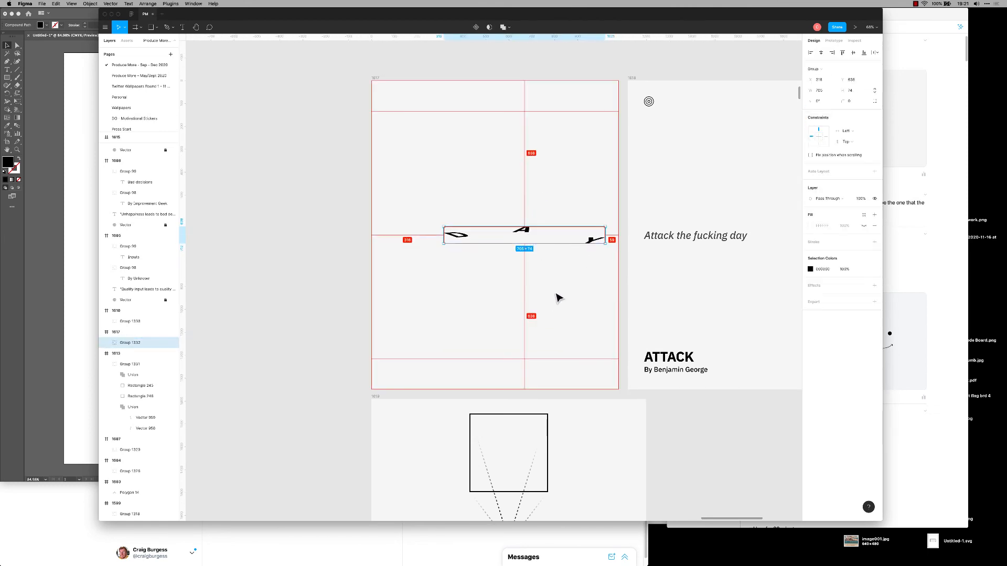
pyautogui.hotkey('alt', 'h')
# Ungroup the stretched "DAY" letters into their separate frames.
pyautogui.click(534, 308)
pyautogui.click(432, 236)
pyautogui.press('shift+super+g')
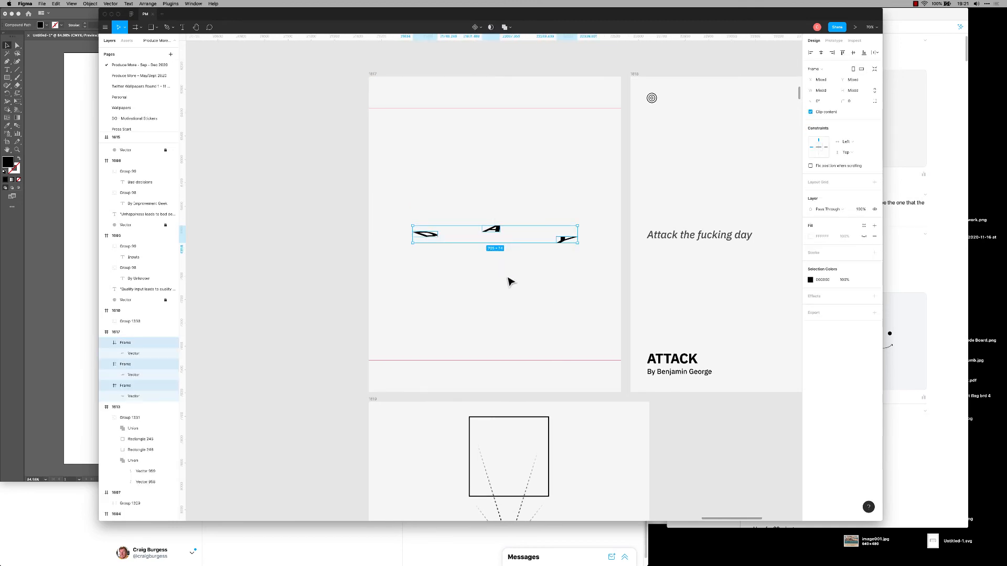
pyautogui.click(484, 261)
pyautogui.scroll(5, 482, 260)
# Try to add a stroke to the frame around the letter A.
pyautogui.click(516, 199)
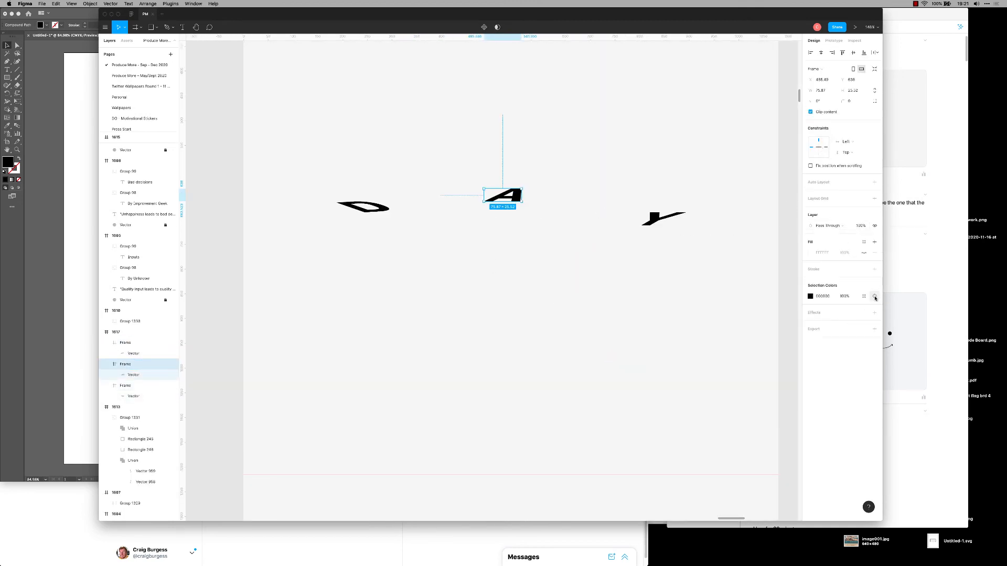
pyautogui.click(873, 270)
pyautogui.press('super+z')
pyautogui.click(541, 283)
# Ungroup the frame around the letter A to leave a plain vector.
pyautogui.click(512, 198)
pyautogui.press('super+shift+g')
pyautogui.click(519, 272)
# Try to turn the letter A into an outline with a 4 px stroke and no fill.
pyautogui.click(513, 198)
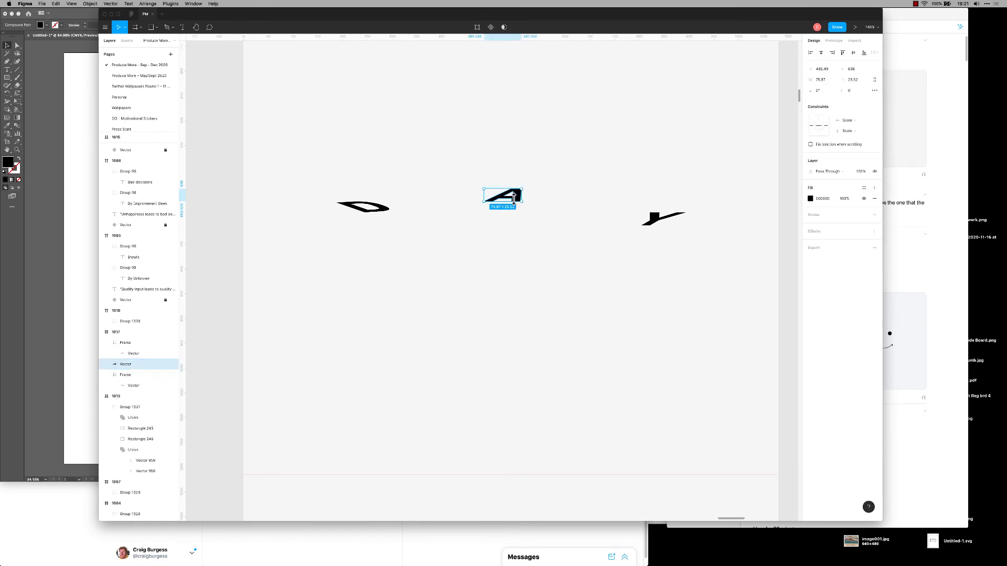
pyautogui.click(873, 214)
pyautogui.press('Return')
pyautogui.click(874, 198)
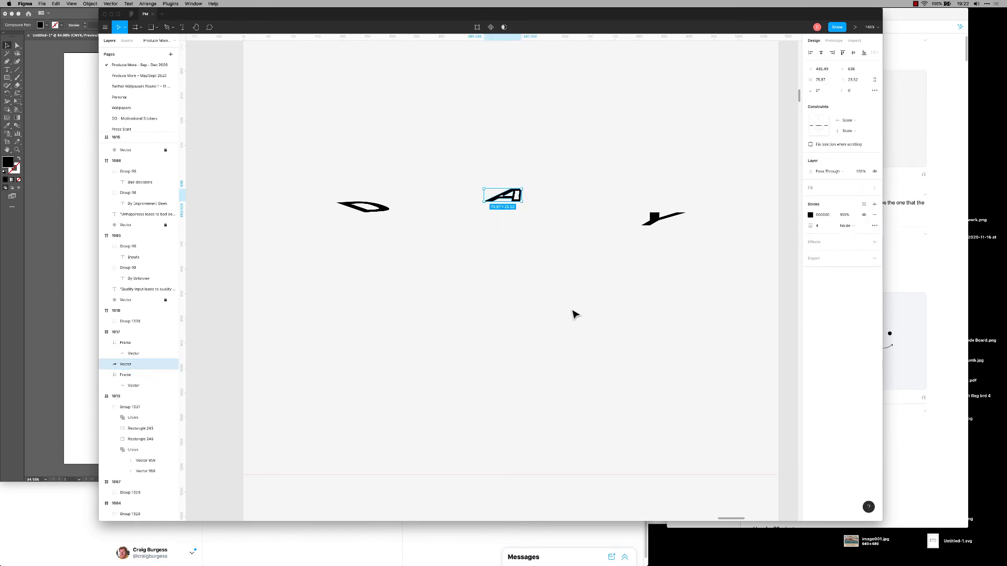
pyautogui.click(573, 313)
pyautogui.press('super+z')
pyautogui.press('super+z')
pyautogui.click(525, 287)
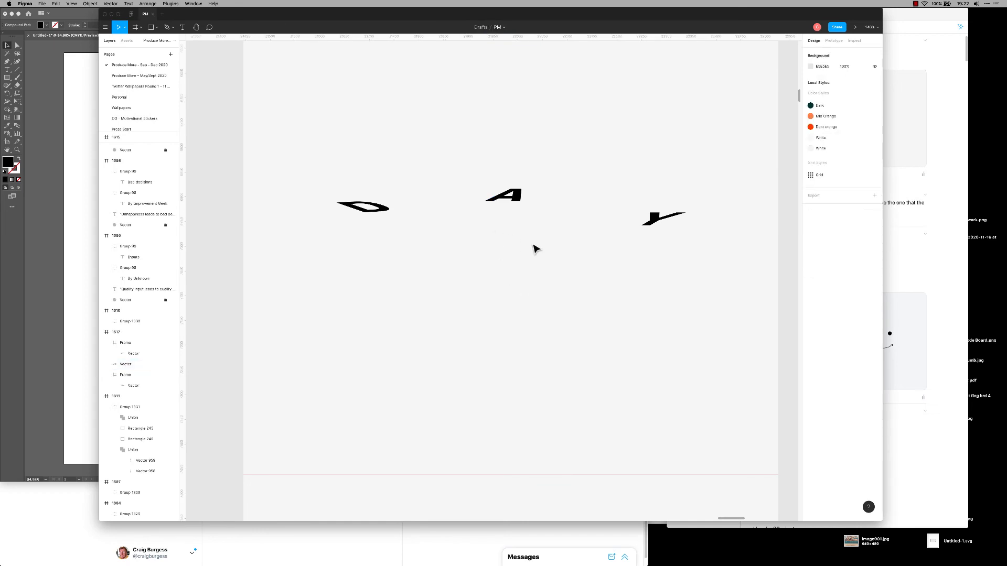
# Draw a curved path with the Pen tool along the letter D's lower edge and back across its middle.
pyautogui.scroll(5, 485, 267)
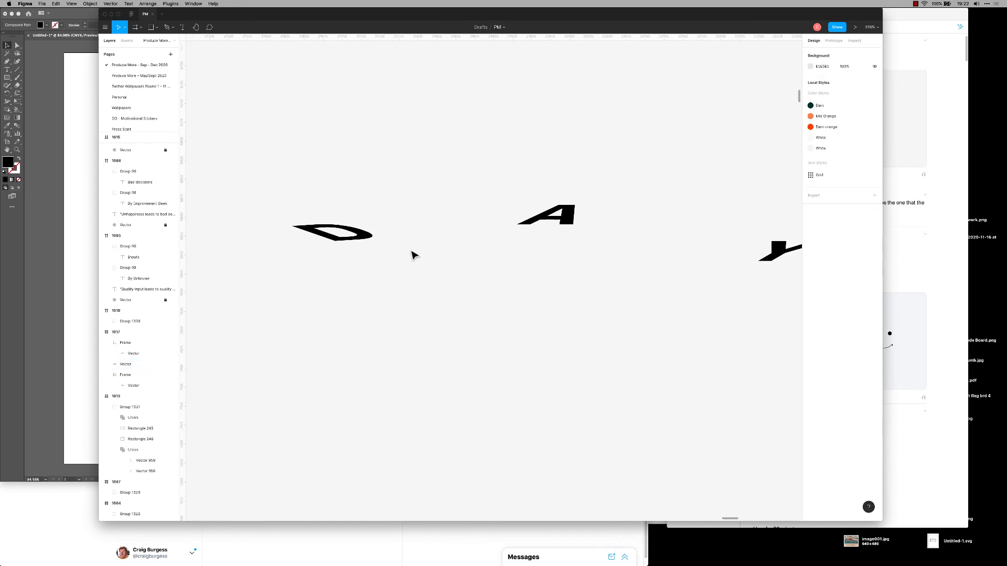
pyautogui.press('p')
pyautogui.scroll(2, 407, 239)
pyautogui.click(343, 242)
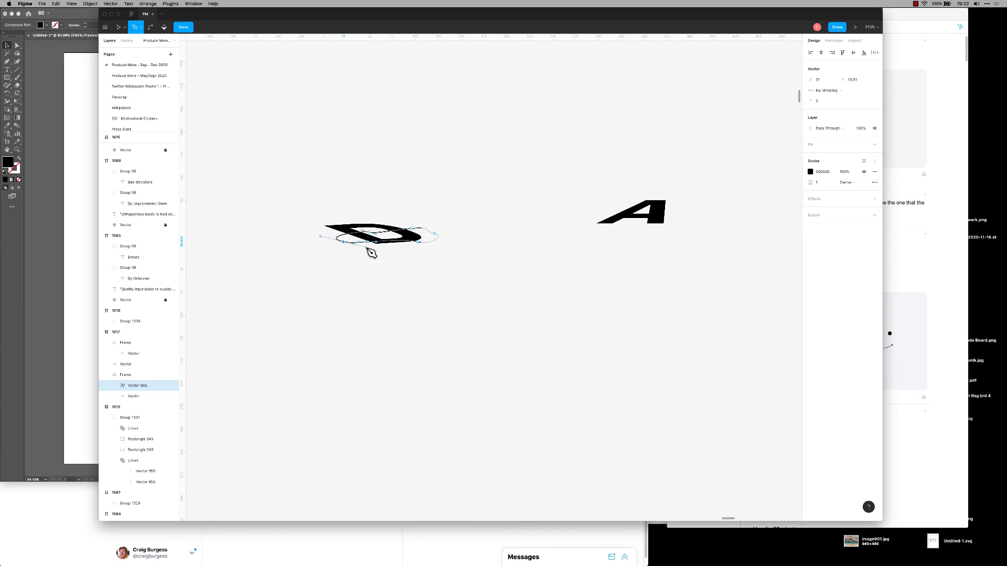
# Delete the curved path's later points back to the short segment near the D's lower edge.
pyautogui.press('Escape')
pyautogui.scroll(5, 409, 272)
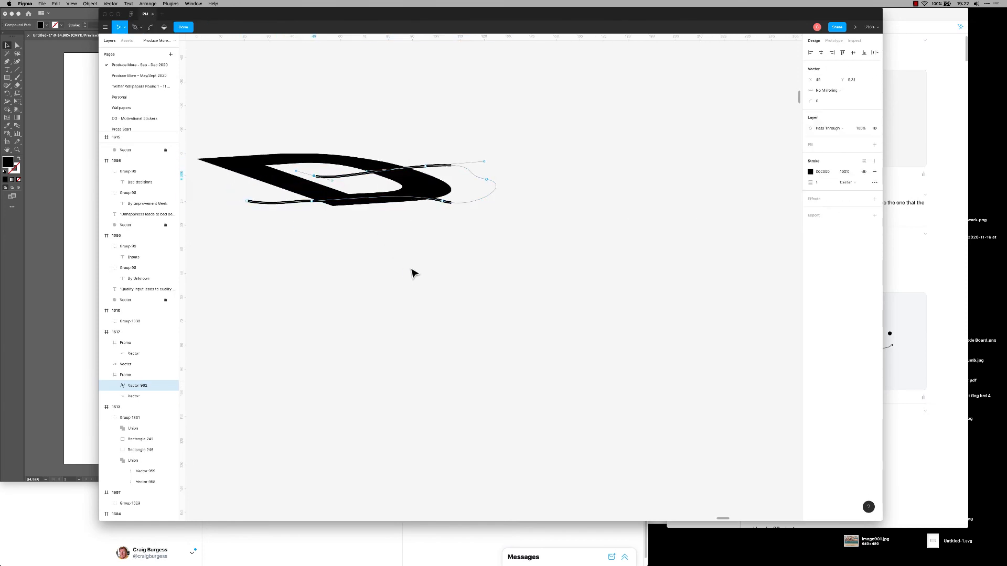
pyautogui.press('BackSpace')
pyautogui.press('BackSpace')
pyautogui.press('p')
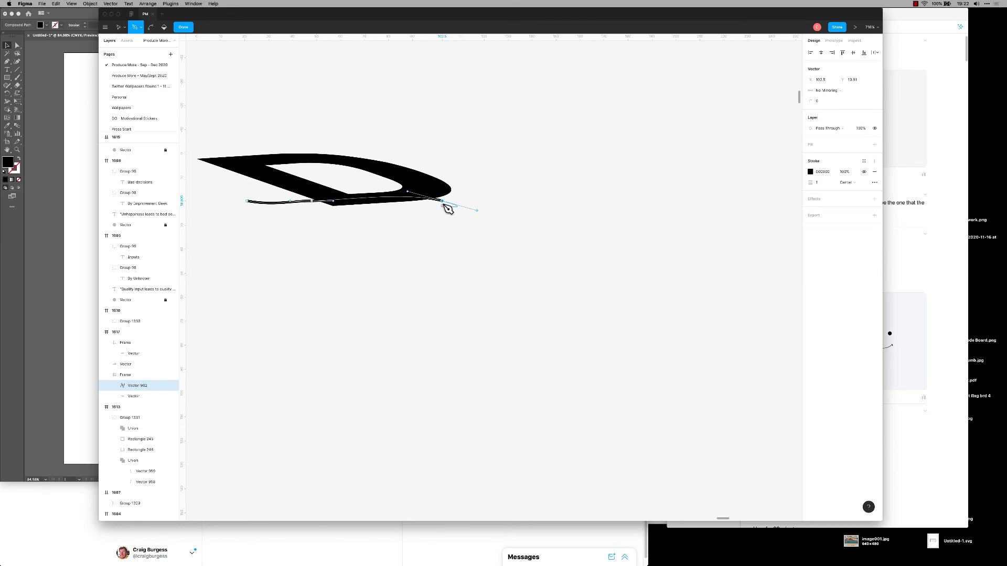
pyautogui.moveTo(489, 187); pyautogui.dragTo(475, 190)
pyautogui.press('BackSpace')
pyautogui.press('BackSpace')
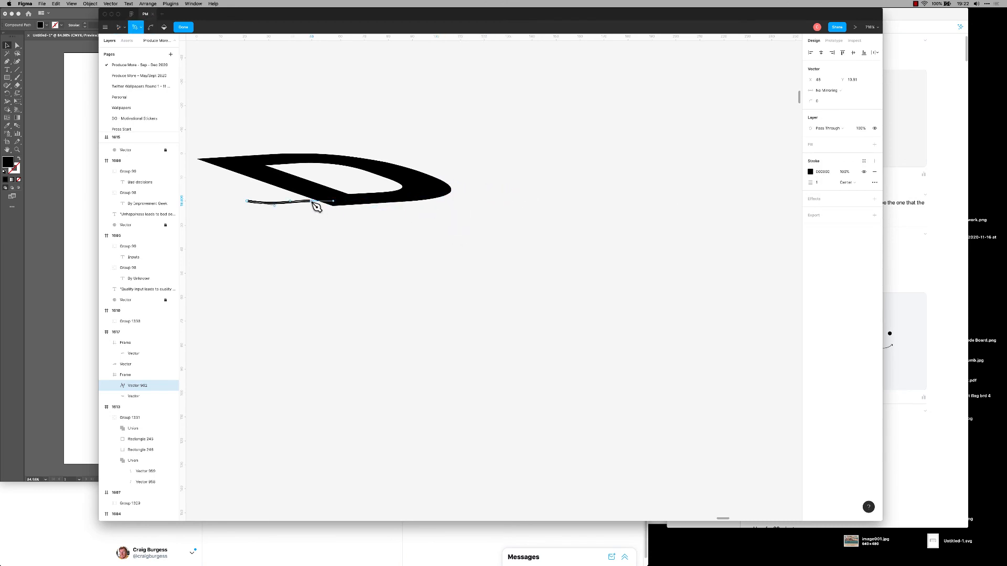
# Continue the Pen path into a closed, wavy, elongated shape across the D, with a rounded end beyond the letter's right side.
pyautogui.moveTo(412, 209); pyautogui.dragTo(428, 210)
pyautogui.moveTo(488, 200); pyautogui.dragTo(442, 192)
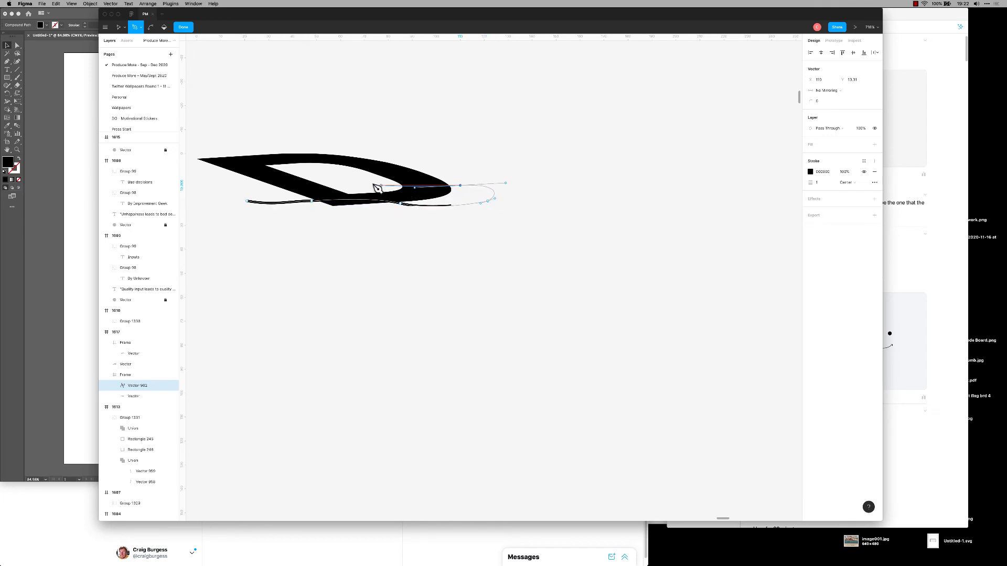
pyautogui.moveTo(303, 182); pyautogui.dragTo(227, 196)
pyautogui.click(250, 202)
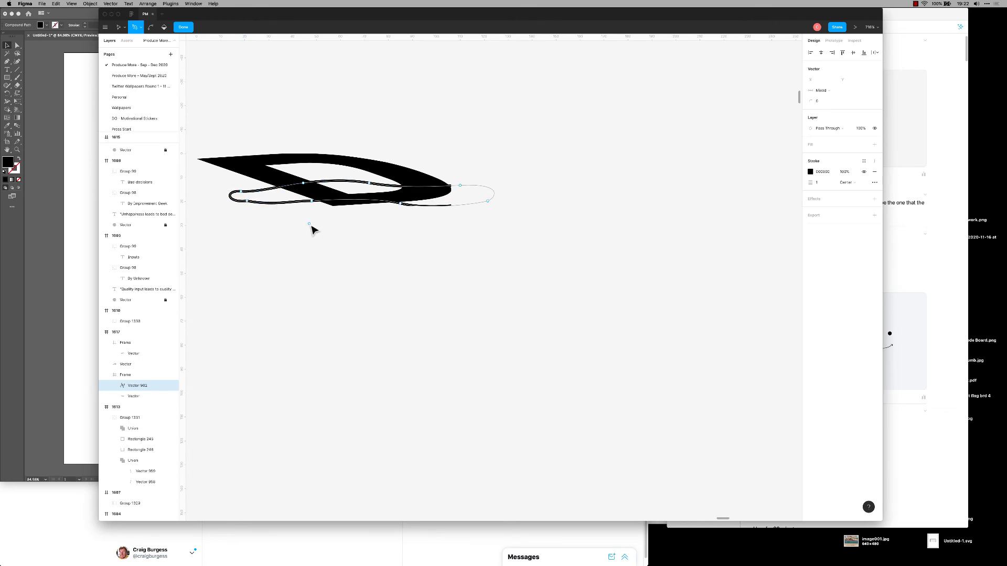
pyautogui.press('Escape')
pyautogui.press('Escape')
# Ungroup the frame holding the letter D and the wavy shape.
pyautogui.click(441, 209)
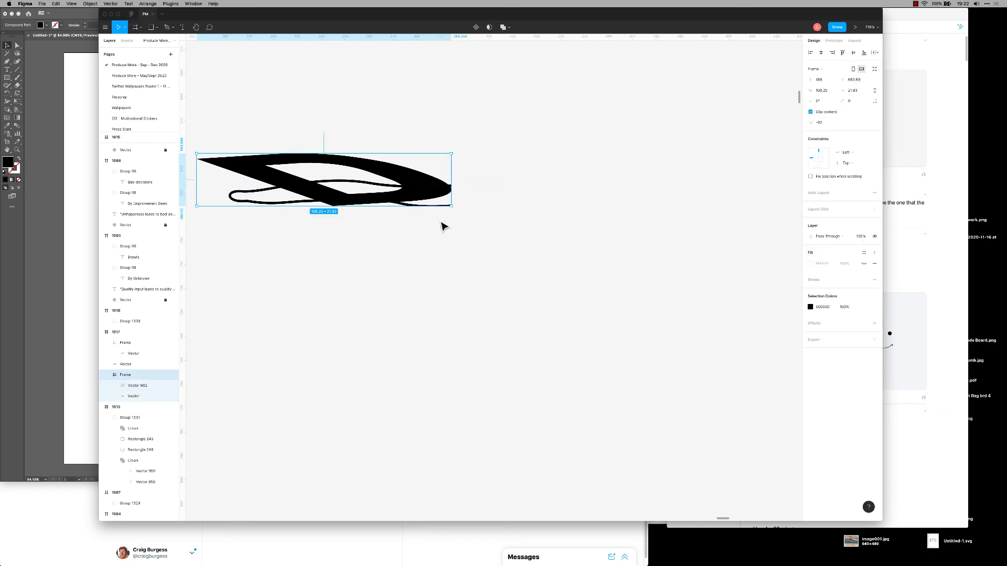
pyautogui.press('shift+super+g')
pyautogui.click(298, 220)
# Adjust the curve handle near the lower-left end of the wavy shape.
pyautogui.moveTo(281, 204); pyautogui.dragTo(347, 258)
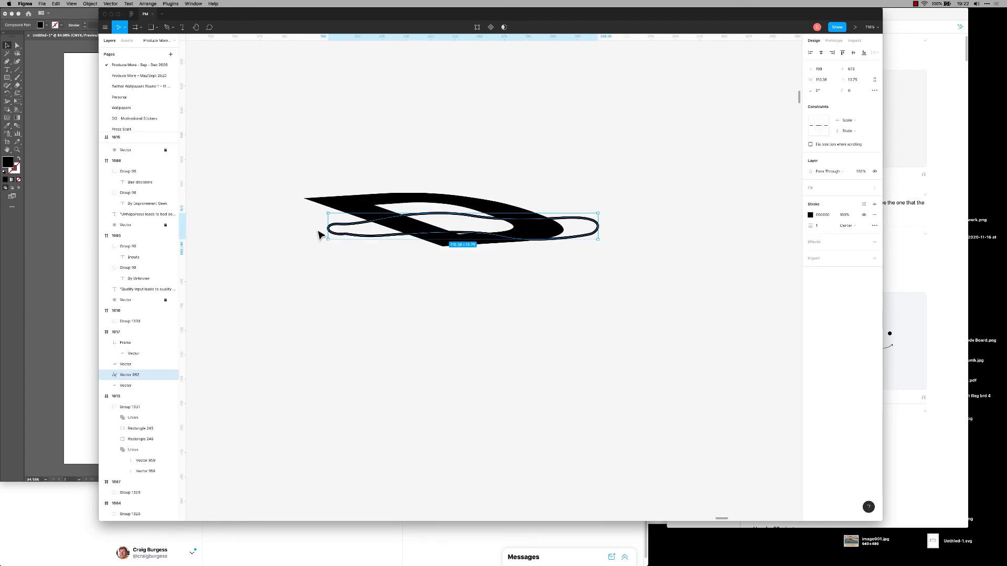
pyautogui.scroll(5, 319, 231)
pyautogui.doubleClick(387, 243)
pyautogui.click(377, 240)
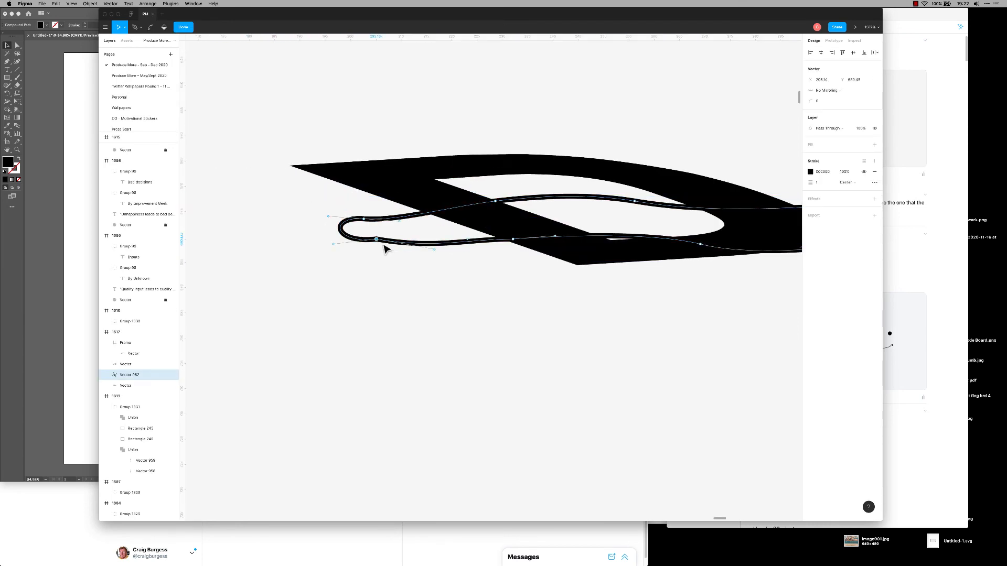
pyautogui.moveTo(423, 245); pyautogui.dragTo(446, 233)
pyautogui.press('Escape')
pyautogui.scroll(-5, 546, 364)
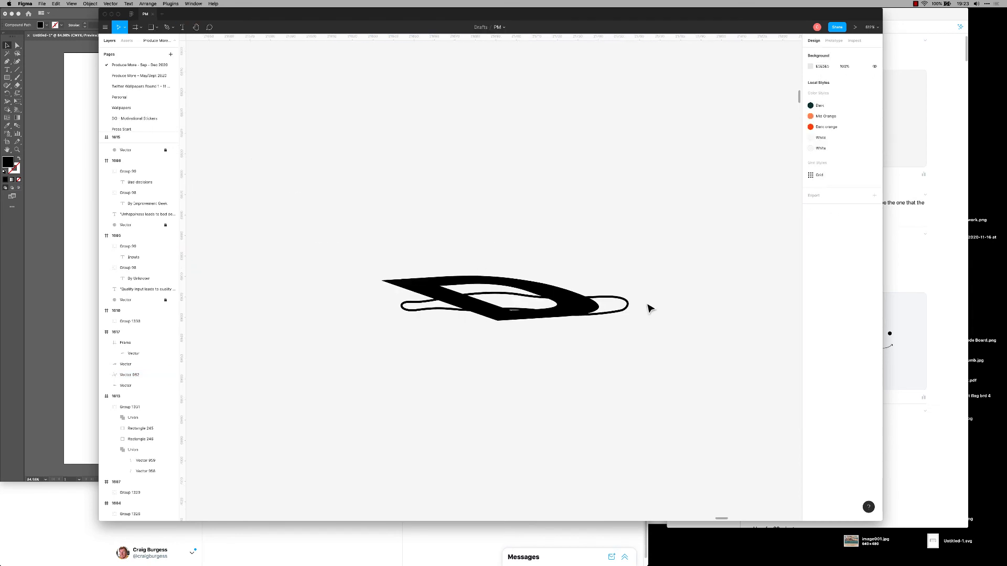
# Adjust the curve handle at the wavy shape's right end to give it a fuller, rounder tip.
pyautogui.scroll(10, 497, 335)
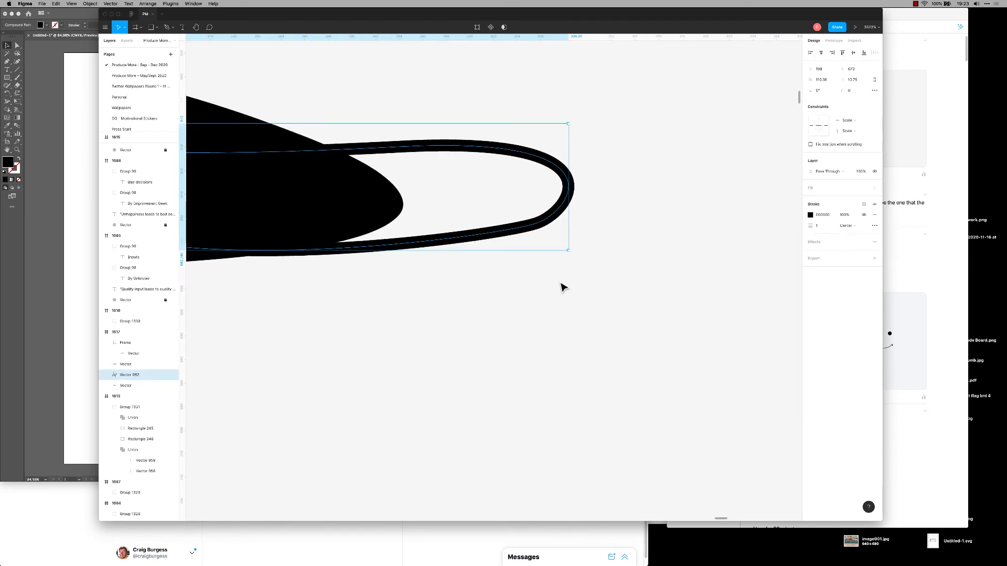
pyautogui.doubleClick(542, 226)
pyautogui.click(537, 223)
pyautogui.moveTo(573, 212); pyautogui.dragTo(592, 212)
pyautogui.press('Escape')
# Replace the wavy shape's stroke with a solid dark red fill.
pyautogui.scroll(-5, 580, 303)
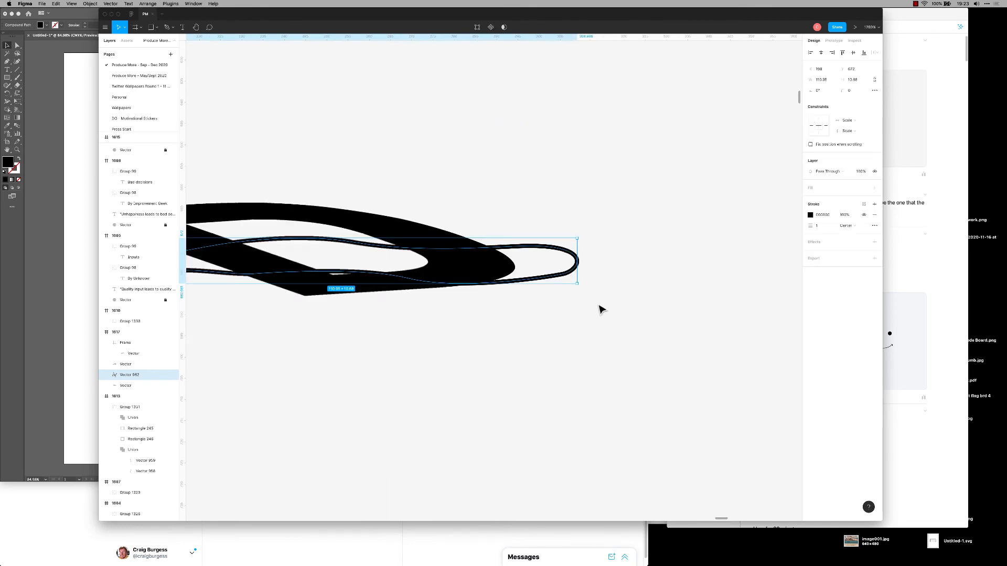
pyautogui.click(875, 215)
pyautogui.click(874, 187)
pyautogui.click(810, 198)
pyautogui.click(802, 226)
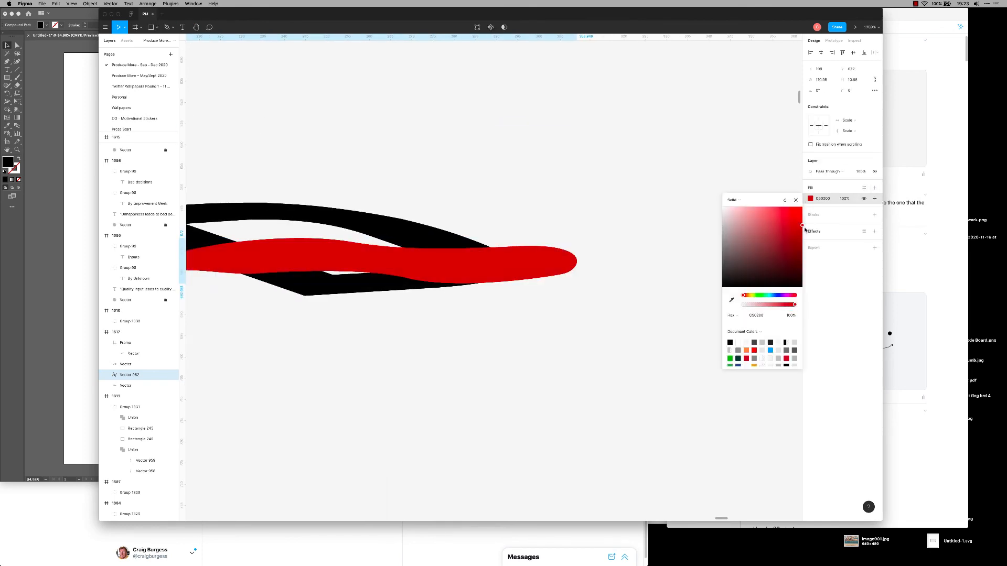
pyautogui.moveTo(804, 229); pyautogui.dragTo(826, 250)
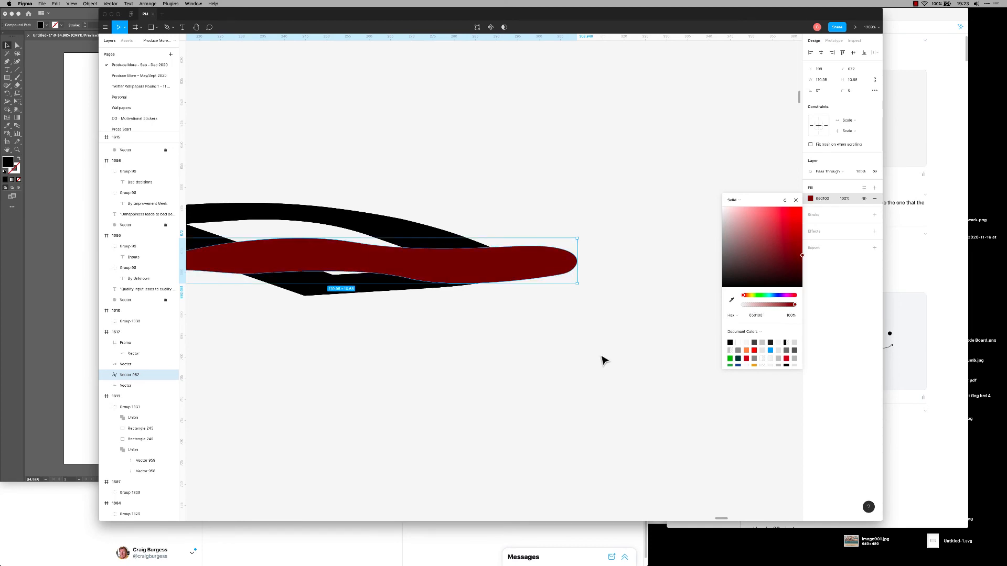
pyautogui.press('Escape')
# Send the dark red shape behind the letter D.
pyautogui.scroll(-5, 570, 369)
pyautogui.hotkey('ctrl', '[')
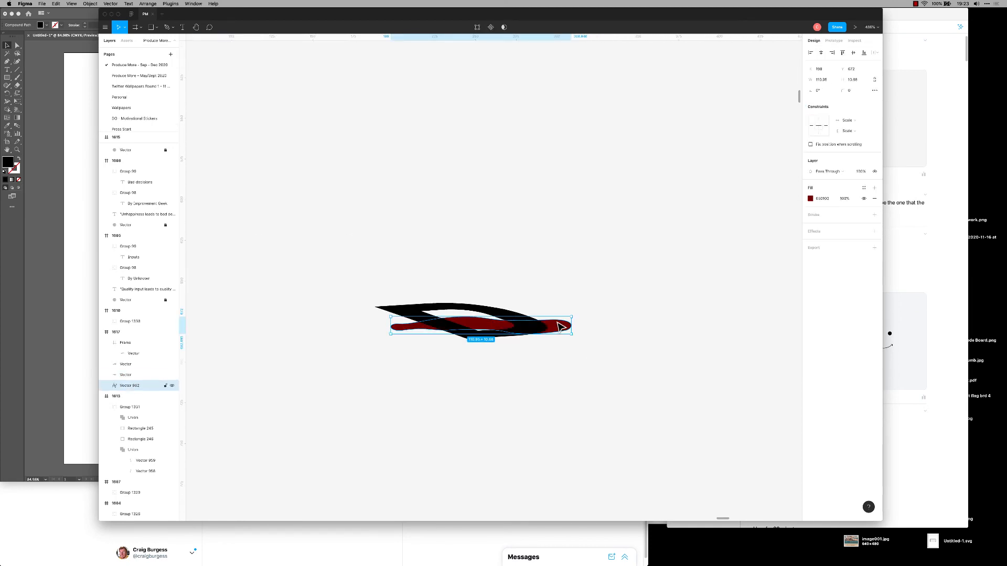
pyautogui.click(582, 381)
# Move the dark red shape slightly up and left so it sits behind the upper part of the D.
pyautogui.scroll(-3, 582, 381)
pyautogui.moveTo(605, 396); pyautogui.dragTo(452, 372)
pyautogui.scroll(3, 445, 365)
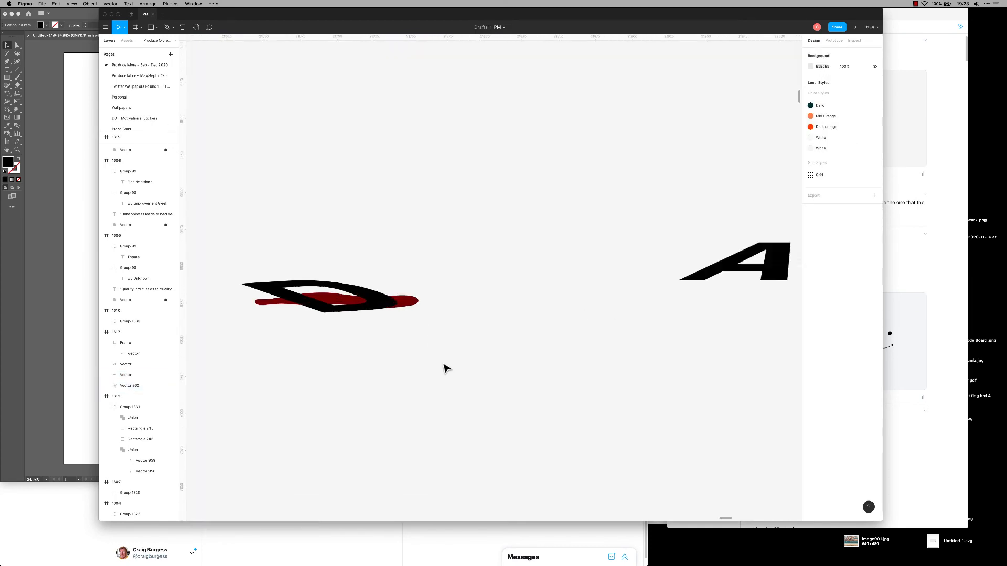
pyautogui.moveTo(413, 304); pyautogui.dragTo(390, 295)
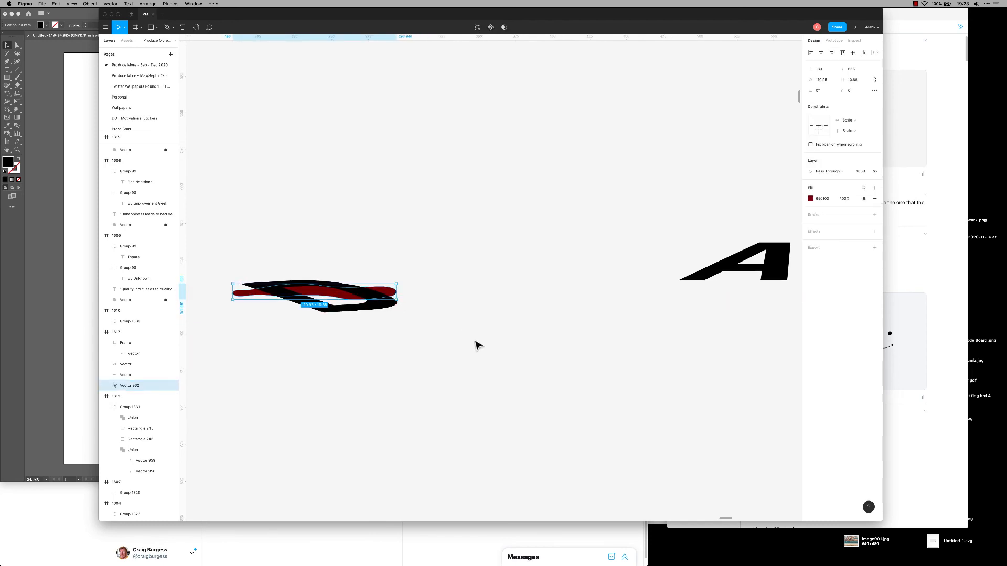
pyautogui.click(476, 344)
# Draw a closed wavy outline about 135 by 36 px around the letter A with the Pen tool.
pyautogui.scroll(-4, 518, 367)
pyautogui.moveTo(653, 363); pyautogui.dragTo(499, 348)
pyautogui.scroll(1, 467, 329)
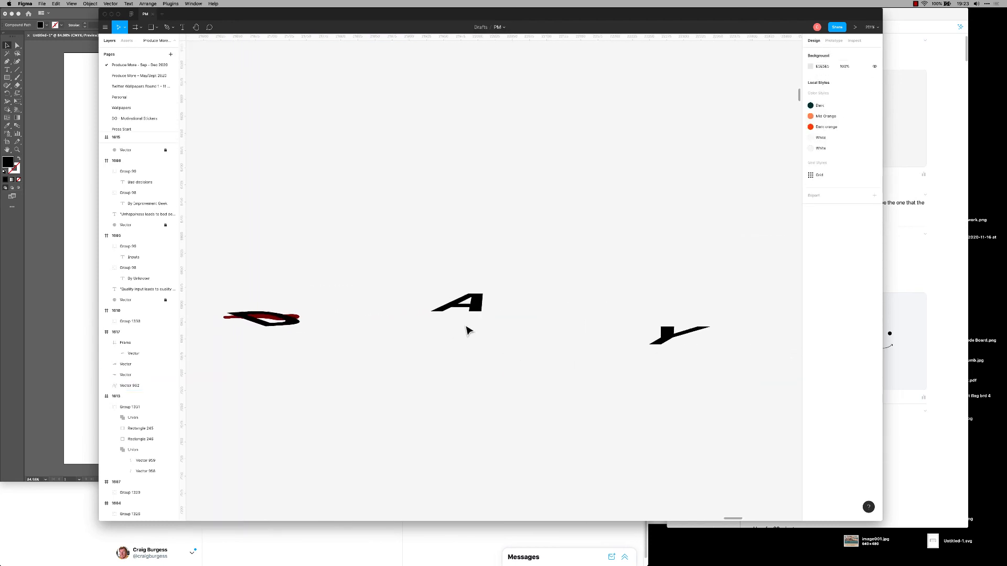
pyautogui.scroll(4, 468, 330)
pyautogui.press('p')
pyautogui.scroll(1, 468, 329)
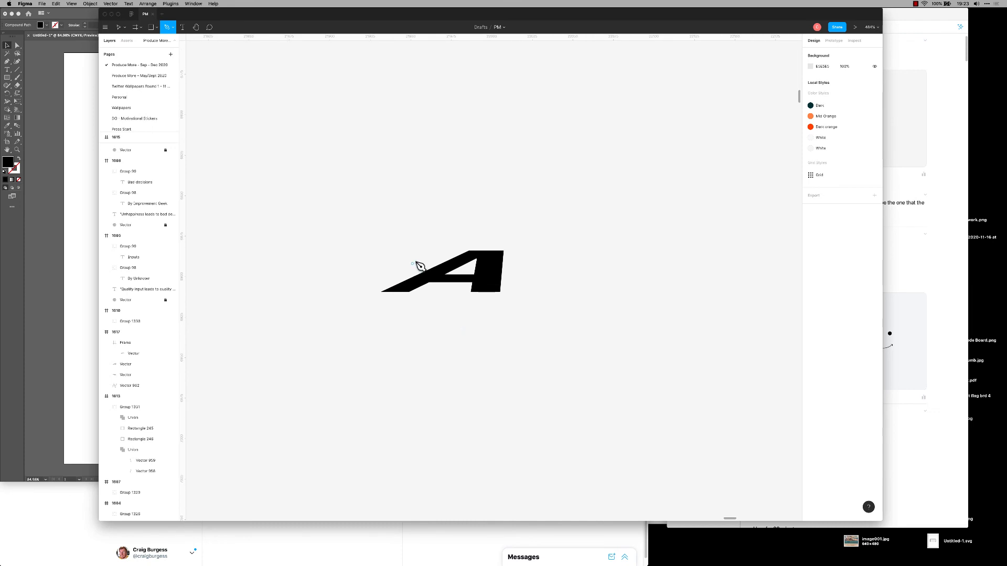
pyautogui.click(423, 251)
pyautogui.moveTo(526, 264); pyautogui.dragTo(443, 260)
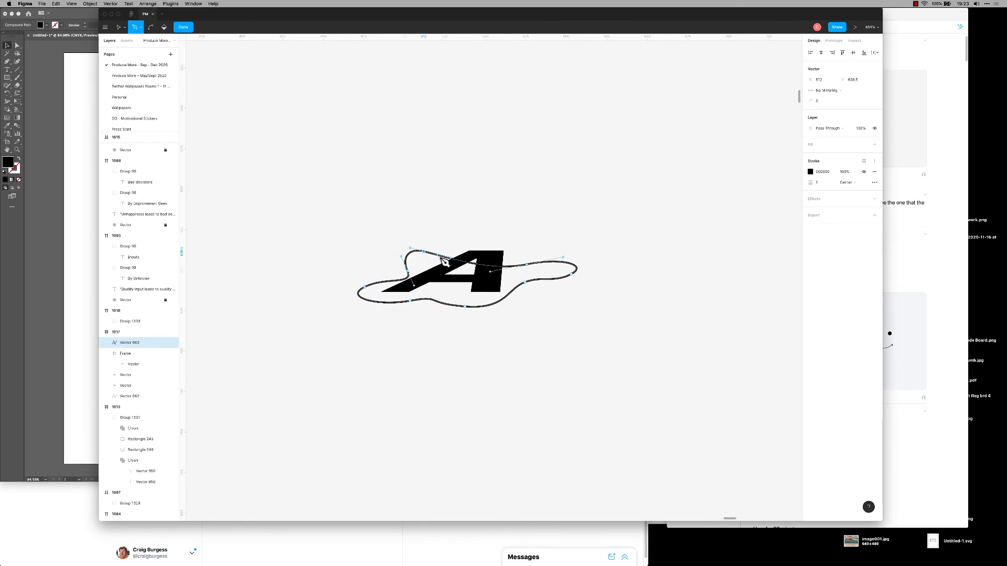
pyautogui.press('Escape')
pyautogui.press('Escape')
# Replace the outline's stroke around the A with a solid fill sampled from the dark red shape behind the D.
pyautogui.moveTo(503, 342); pyautogui.dragTo(588, 331)
pyautogui.scroll(-4, 564, 329)
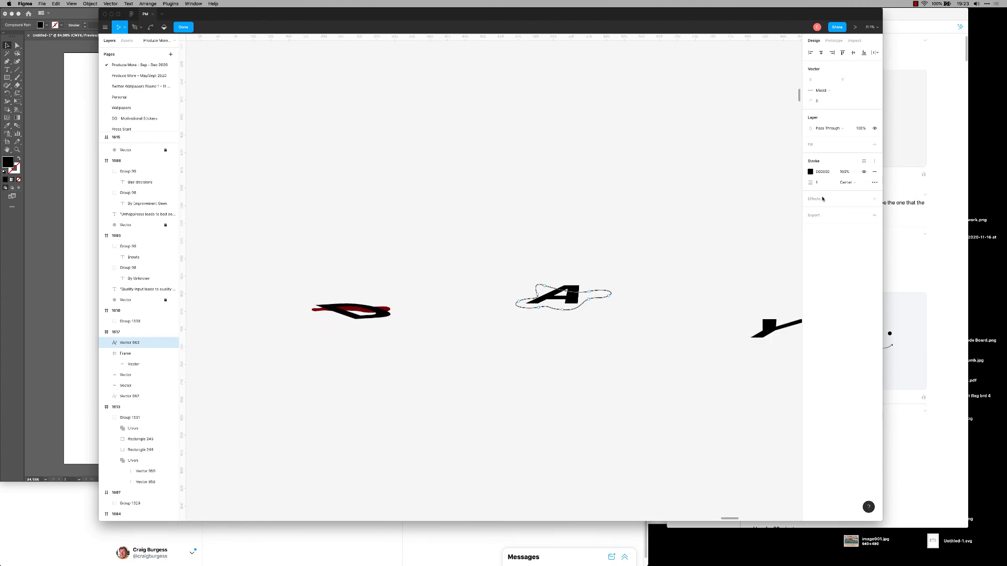
pyautogui.press('Escape')
pyautogui.press('Escape')
pyautogui.click(601, 298)
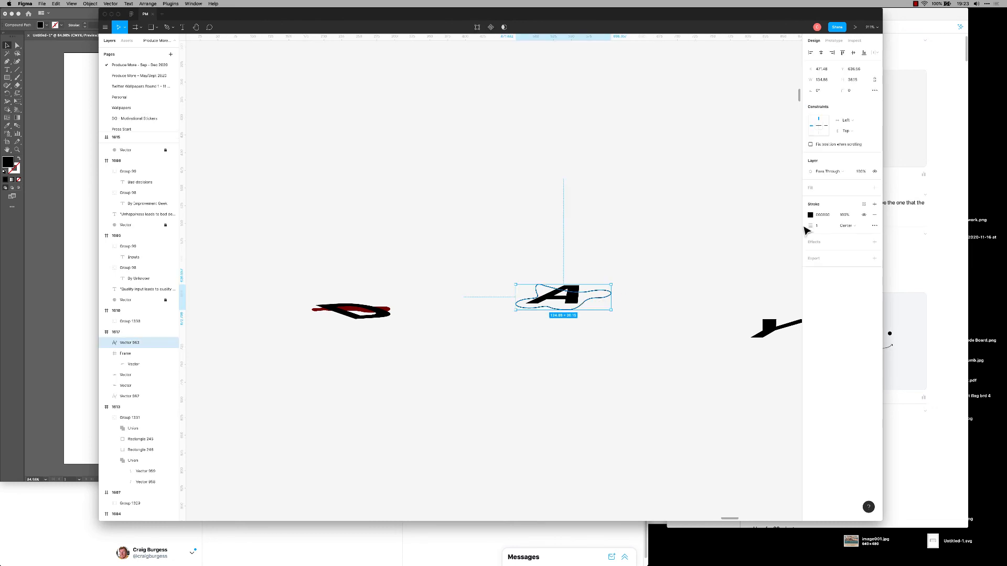
pyautogui.click(874, 188)
pyautogui.click(874, 225)
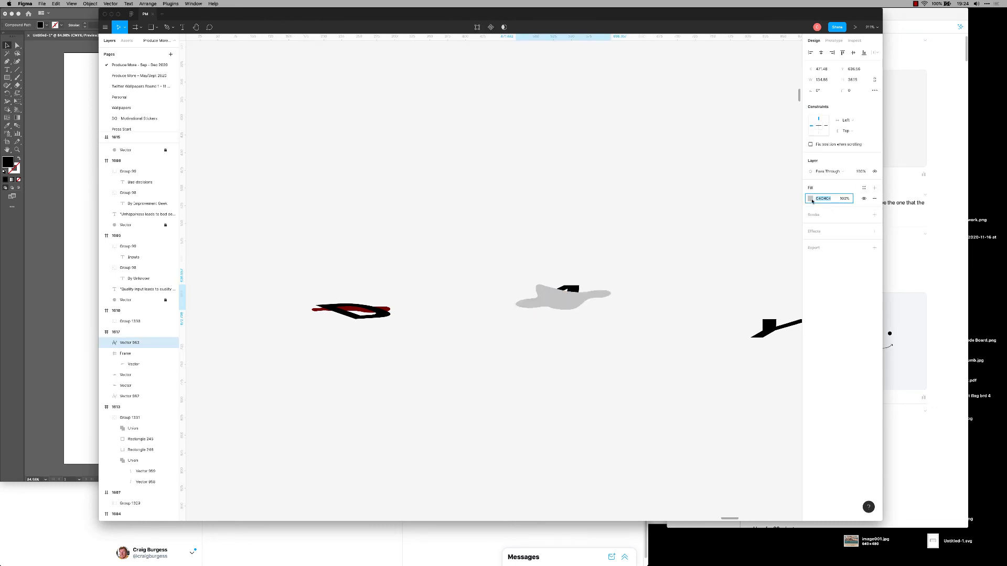
pyautogui.click(811, 198)
pyautogui.click(732, 300)
pyautogui.click(351, 309)
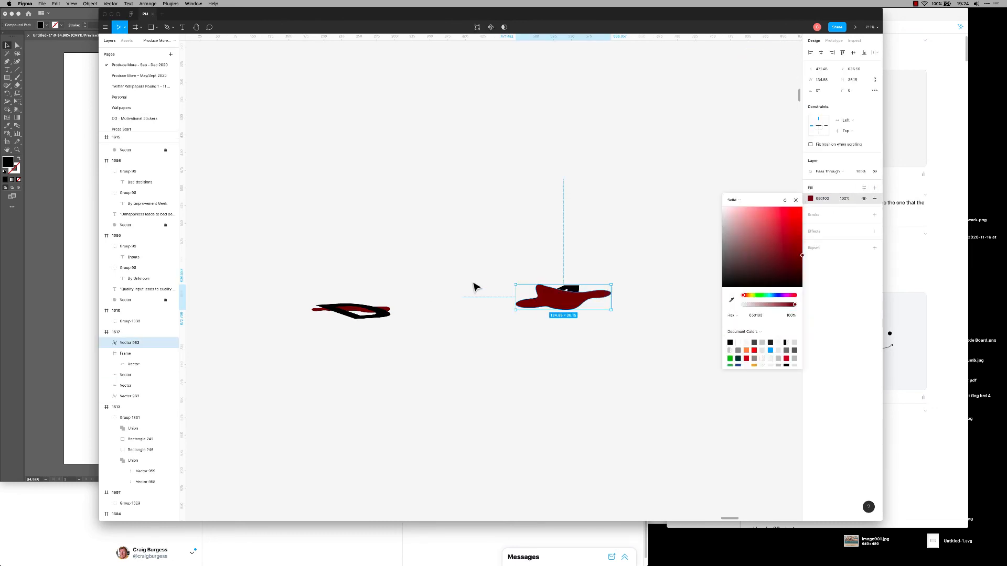
pyautogui.click(473, 287)
# Squash the dark red shape to 135 by 19 px and move it up and slightly left over the A.
pyautogui.scroll(3, 544, 275)
pyautogui.click(551, 253)
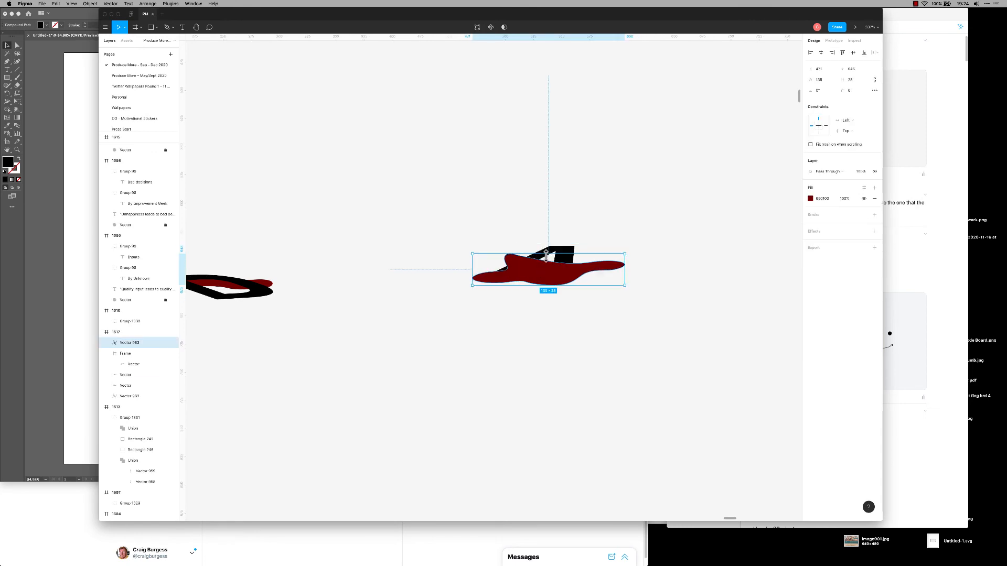
pyautogui.moveTo(546, 255); pyautogui.dragTo(534, 269)
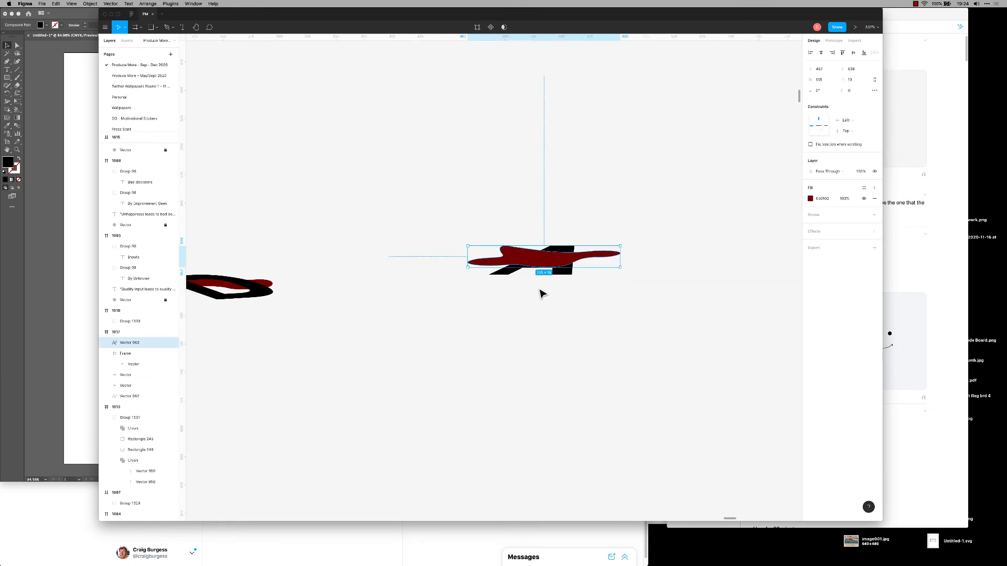
# Send the dark red shape behind the letter A.
pyautogui.press('super+bracketleft')
pyautogui.press('super+bracketleft')
pyautogui.press('super+bracketleft')
# Edit the dark red shape's points behind the A, stretching its upper-left lobe outward into a longer, flatter finger.
pyautogui.scroll(5, 540, 307)
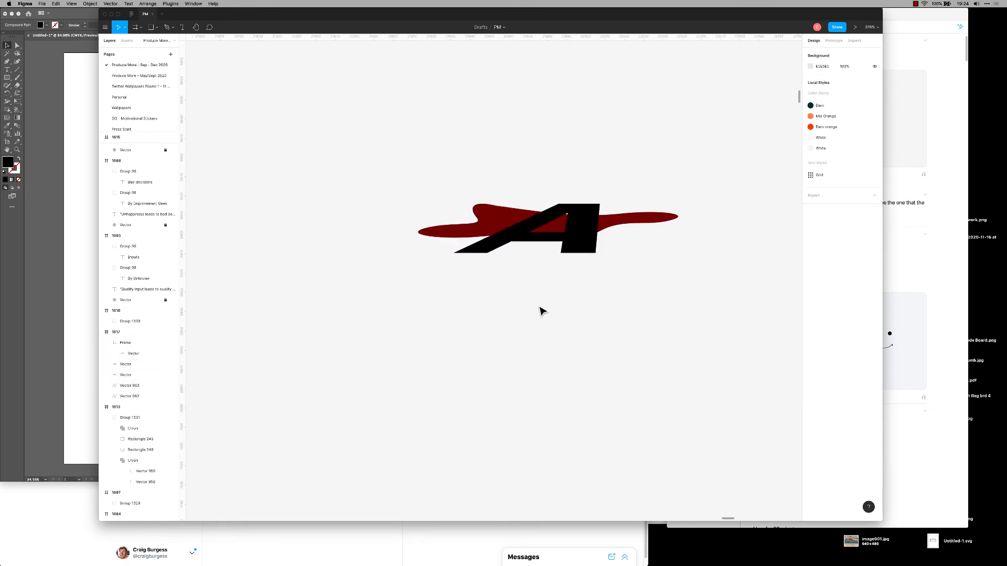
pyautogui.click(507, 228)
pyautogui.doubleClick(506, 217)
pyautogui.click(504, 210)
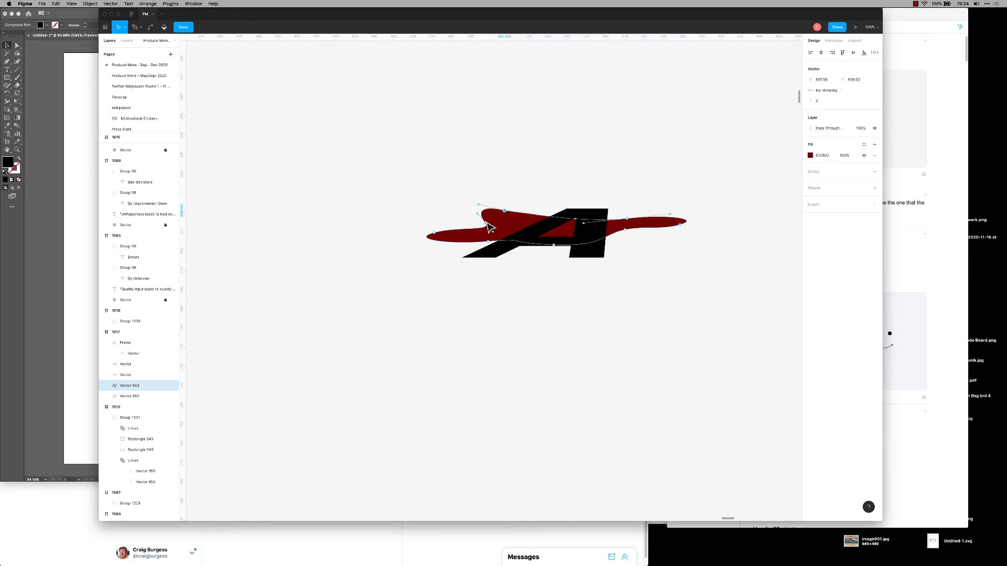
pyautogui.click(483, 221)
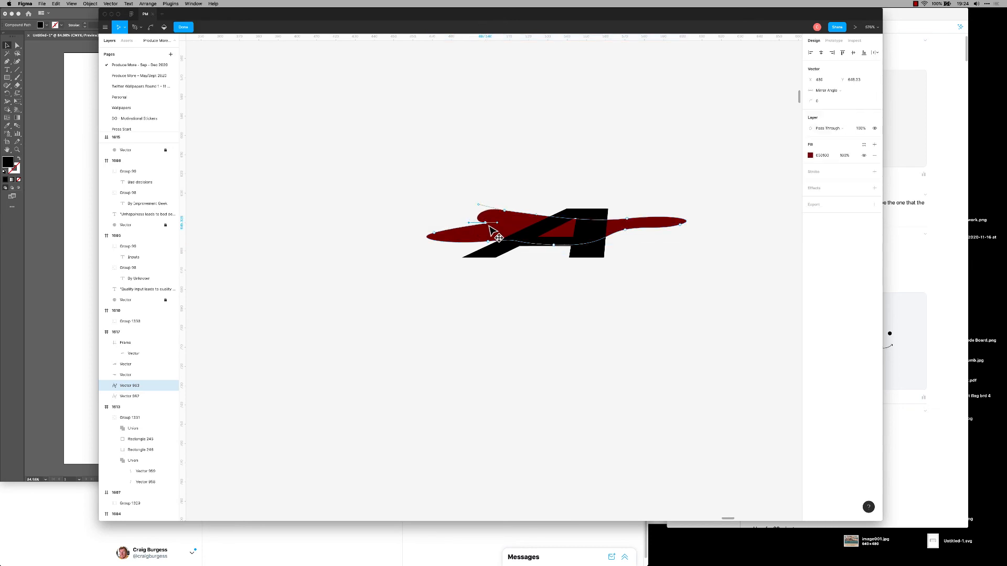
pyautogui.moveTo(488, 227); pyautogui.dragTo(437, 215)
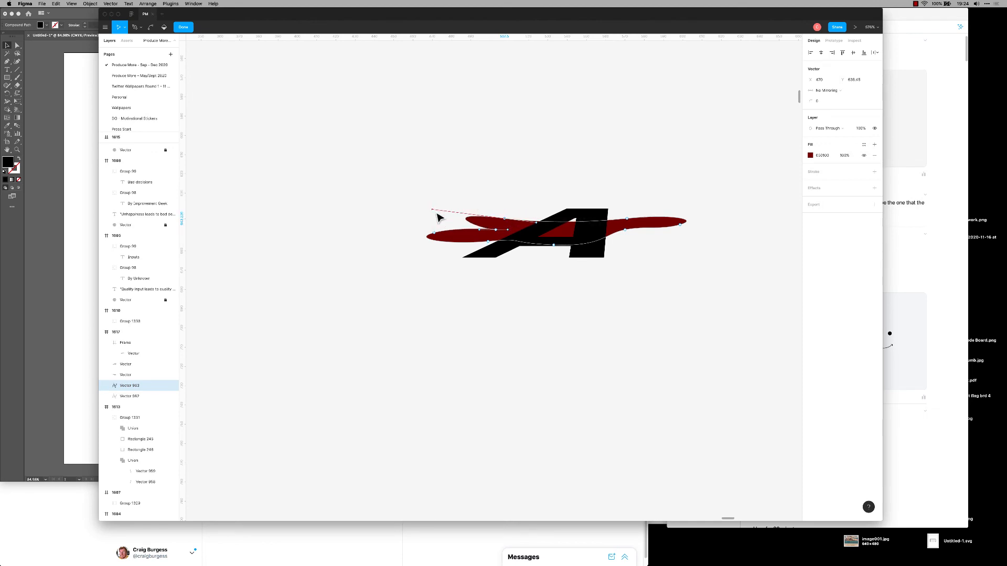
# Adjust the curve handles around the notch and the upper-left lobe to slim the lobe, and finish editing the shape.
pyautogui.click(496, 230)
pyautogui.moveTo(508, 230); pyautogui.dragTo(481, 233)
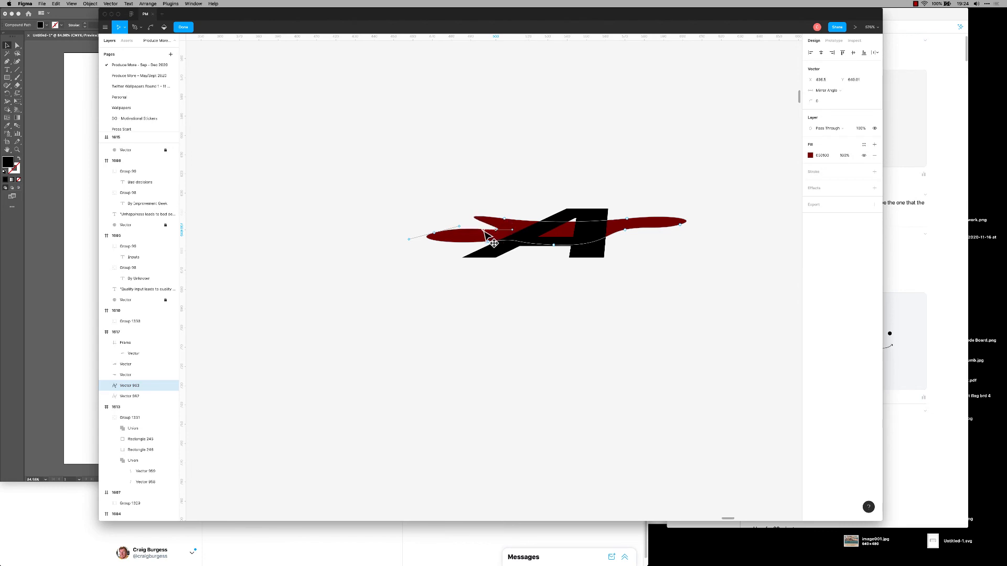
pyautogui.click(505, 219)
pyautogui.moveTo(432, 209); pyautogui.dragTo(426, 227)
pyautogui.click(447, 178)
pyautogui.press('Escape')
pyautogui.press('Escape')
# Move the dark red shape right and slightly down so it extends past the A's right side.
pyautogui.scroll(-4, 583, 282)
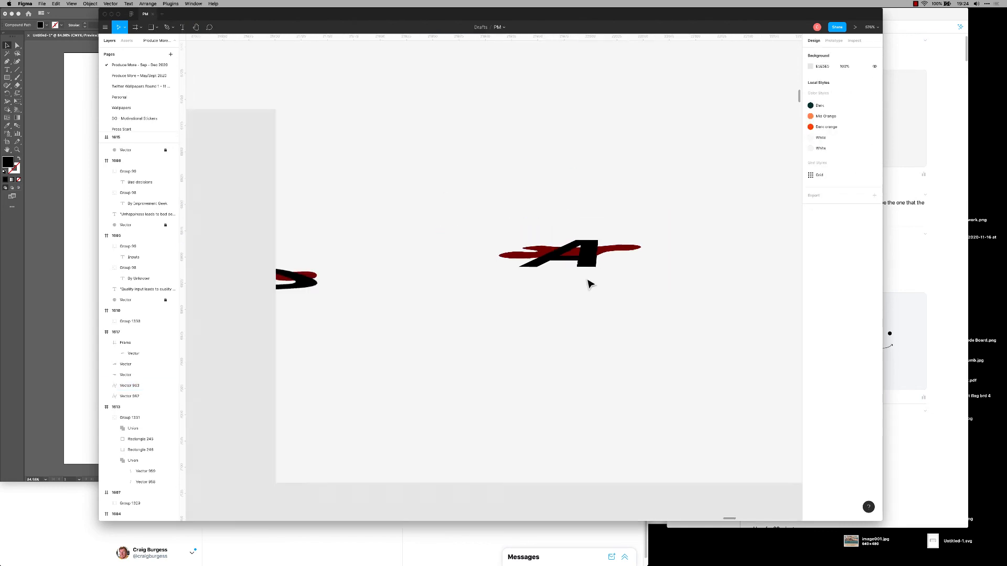
pyautogui.moveTo(593, 308); pyautogui.dragTo(488, 297)
pyautogui.moveTo(526, 239); pyautogui.dragTo(546, 244)
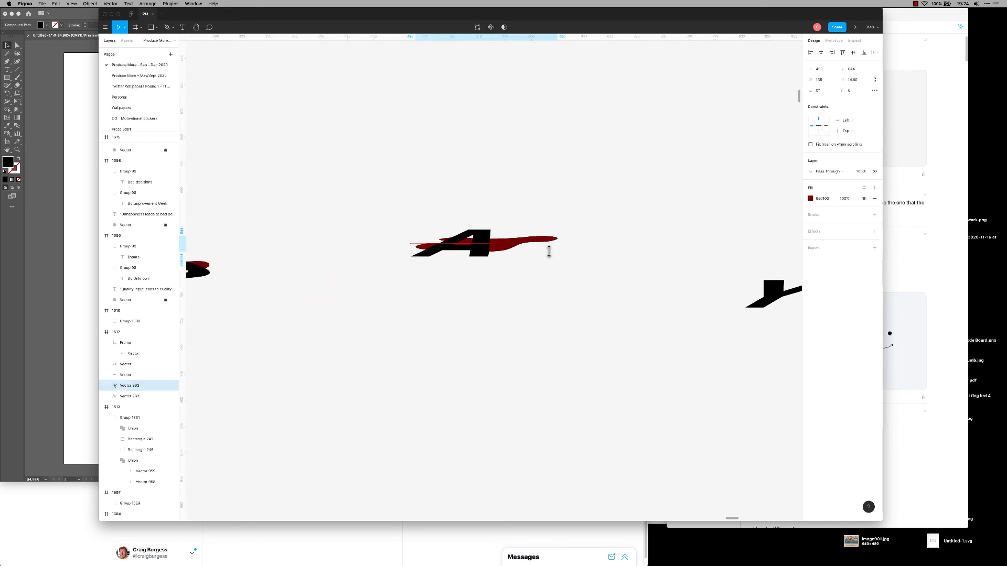
pyautogui.click(593, 310)
# Draw a closed wavy outline about 173 by 28 px across the letter Y with the Pen tool.
pyautogui.scroll(-5, 593, 310)
pyautogui.moveTo(621, 335); pyautogui.dragTo(503, 316)
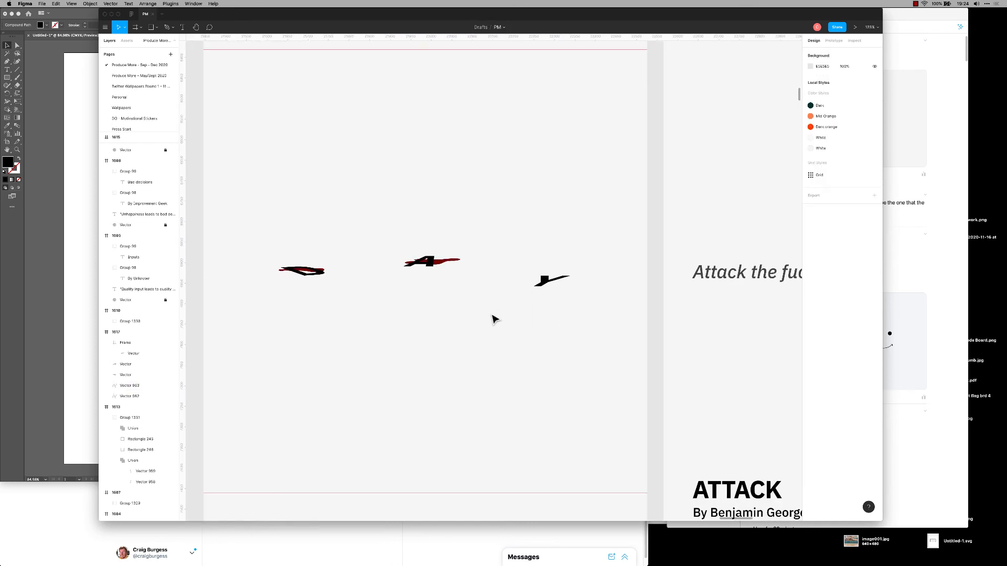
pyautogui.scroll(4, 506, 299)
pyautogui.press('p')
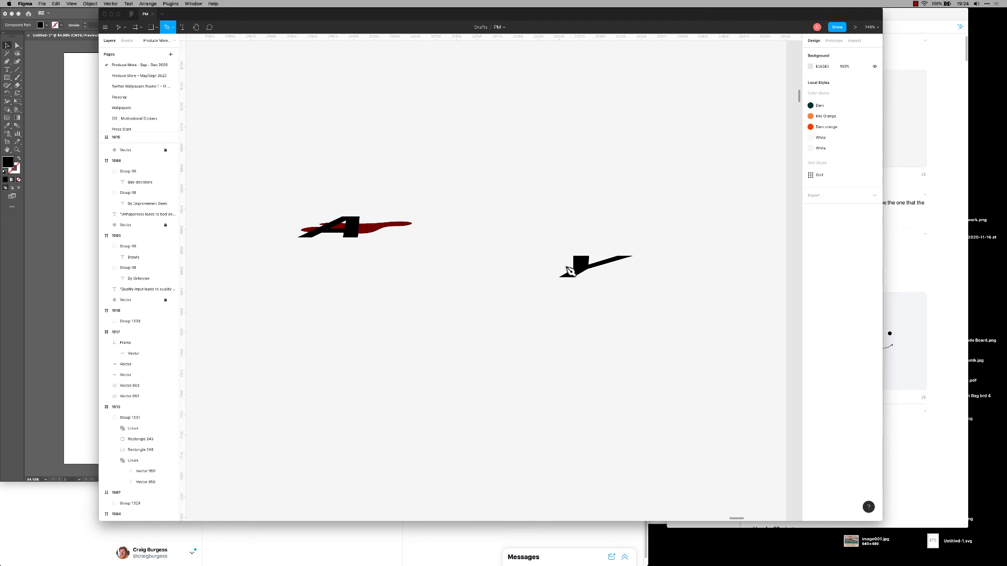
pyautogui.click(554, 270)
pyautogui.moveTo(611, 277); pyautogui.dragTo(534, 272)
pyautogui.click(507, 273)
pyautogui.press('super+z')
pyautogui.click(555, 271)
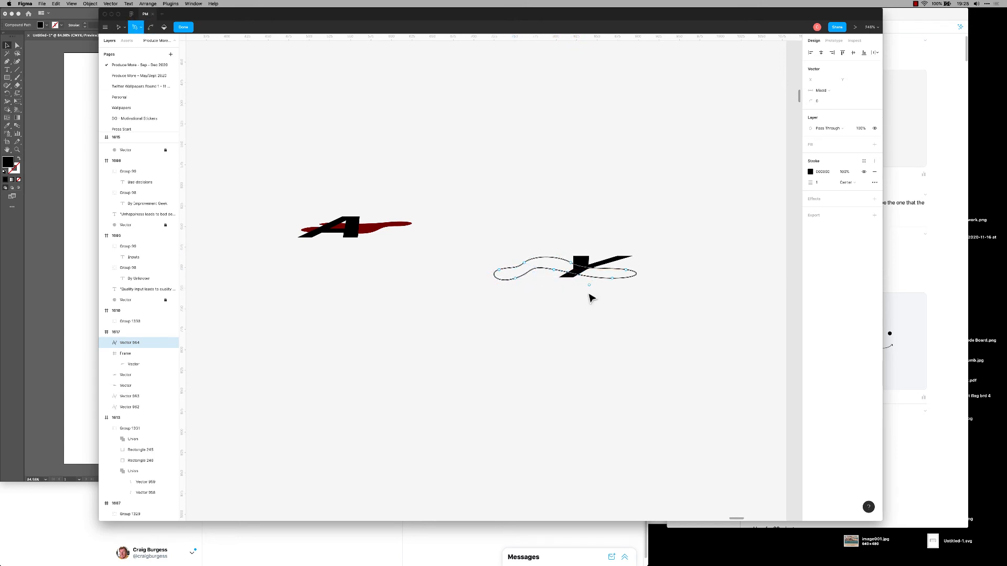
# Replace the outline's stroke on the Y with a solid fill sampled from the dark red shape behind the A.
pyautogui.press('Escape')
pyautogui.click(874, 171)
pyautogui.click(874, 145)
pyautogui.click(810, 155)
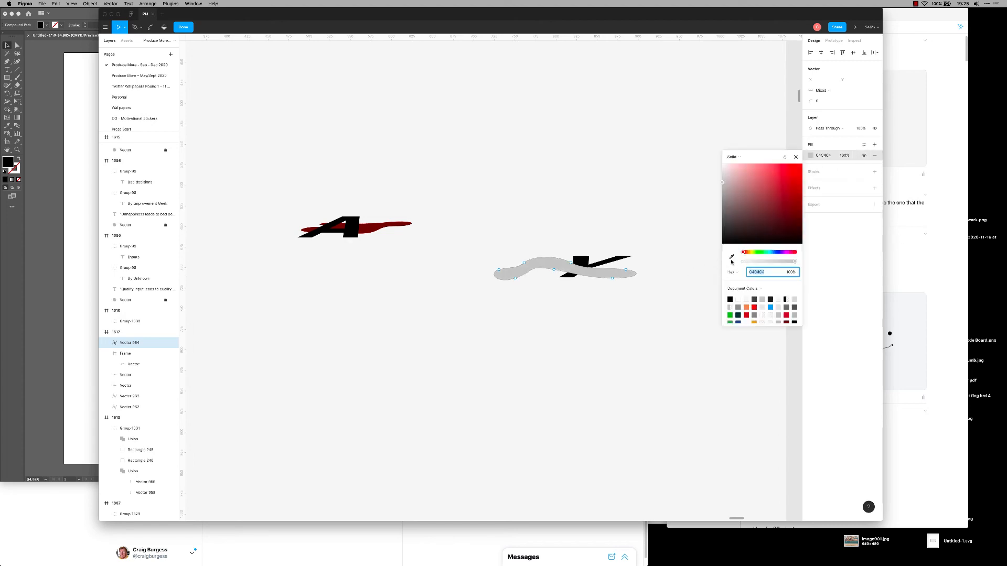
pyautogui.click(730, 256)
pyautogui.click(377, 232)
pyautogui.click(576, 346)
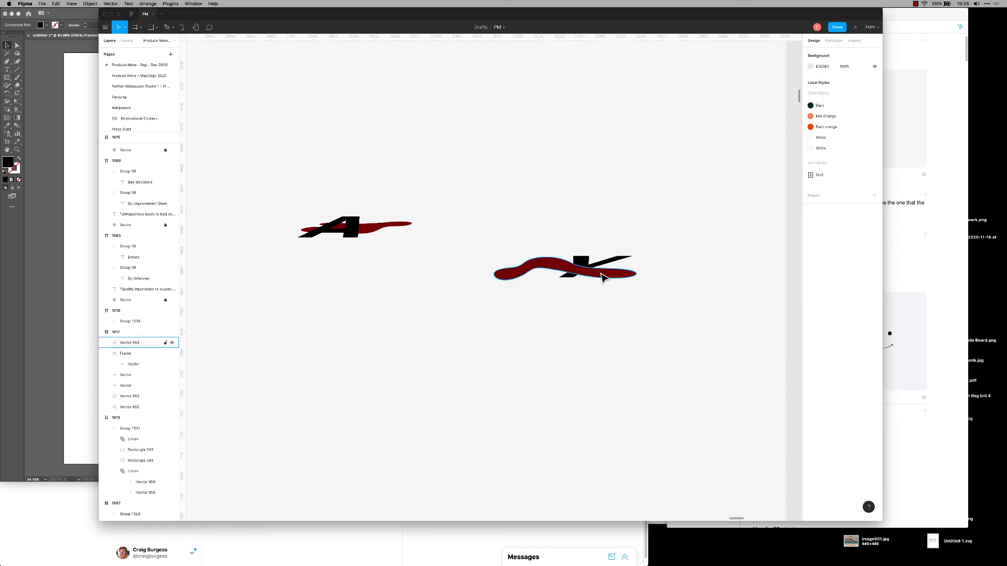
# Move the dark red shape right and slightly down, and send it behind the letter Y.
pyautogui.moveTo(602, 275); pyautogui.dragTo(619, 280)
pyautogui.press('super+[')
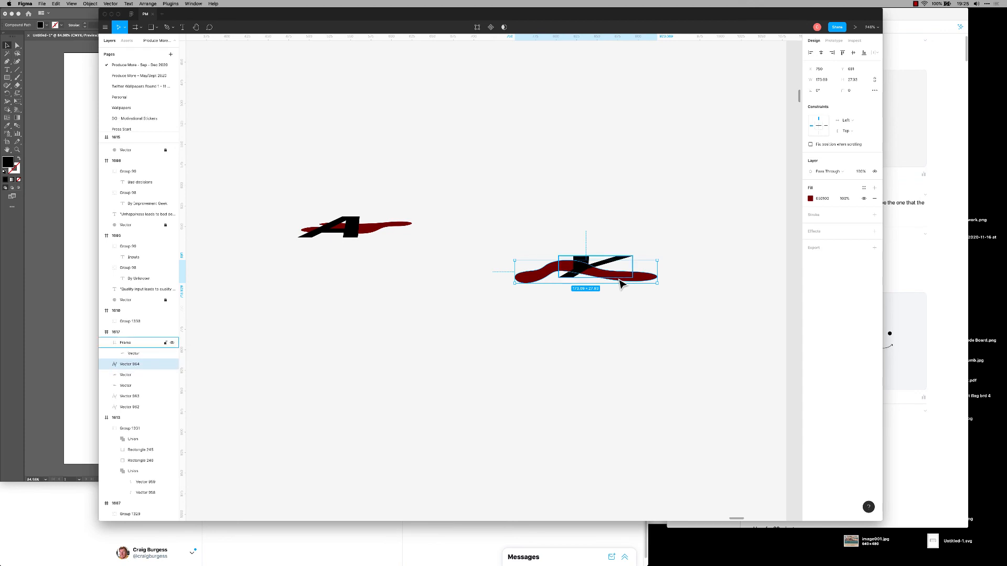
pyautogui.click(657, 311)
# Flatten the dark red shape behind the Y to a thinner height, keeping its width.
pyautogui.scroll(-5, 657, 311)
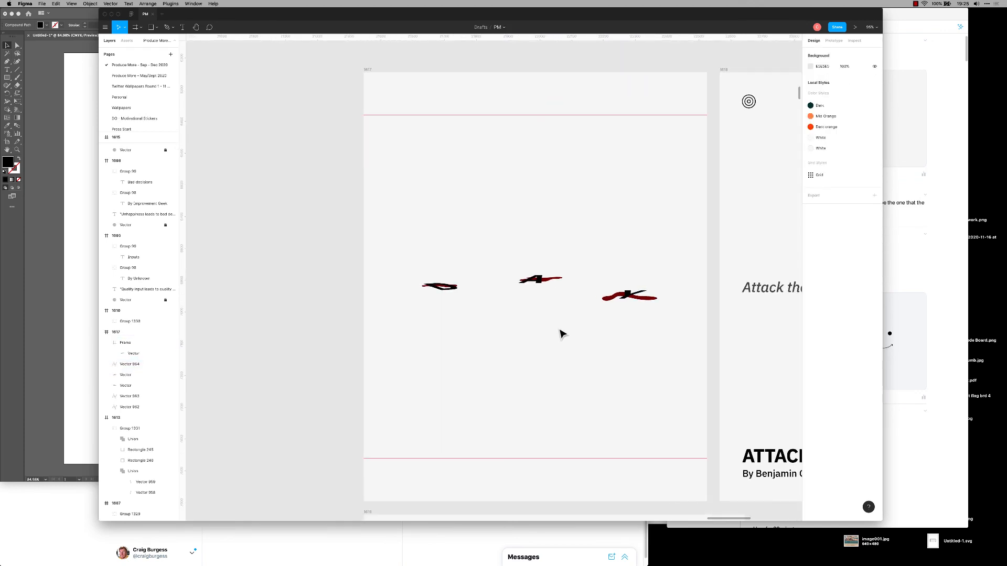
pyautogui.scroll(2, 554, 339)
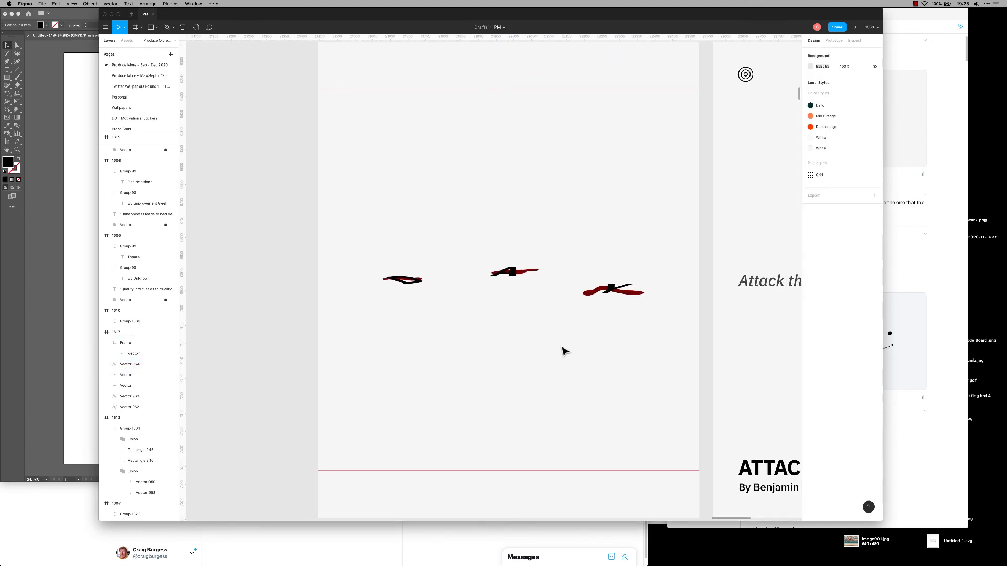
pyautogui.scroll(2, 590, 334)
pyautogui.click(594, 288)
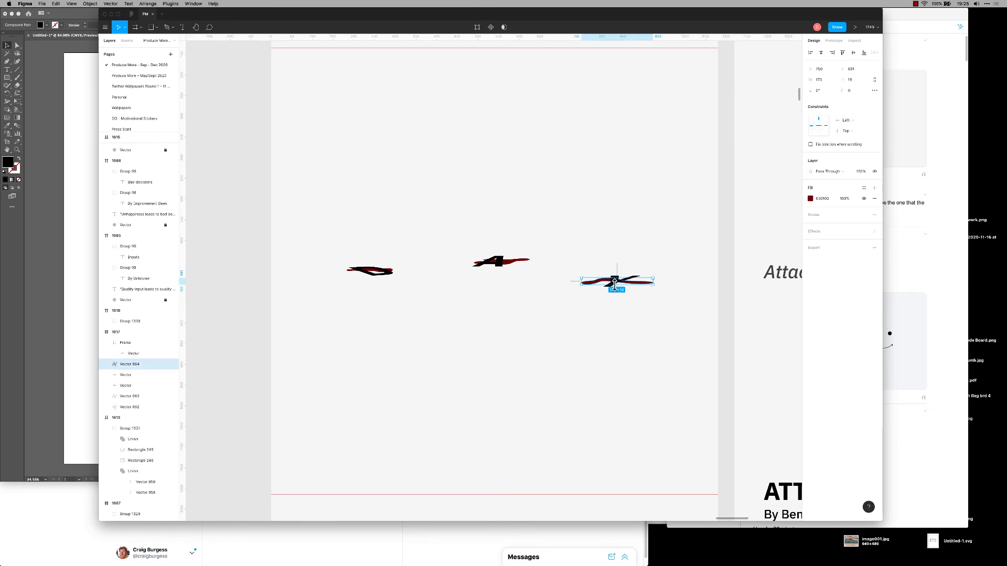
pyautogui.click(662, 303)
# Move the flattened dark red shape right and slightly down to sit behind the Y's lower part.
pyautogui.click(643, 284)
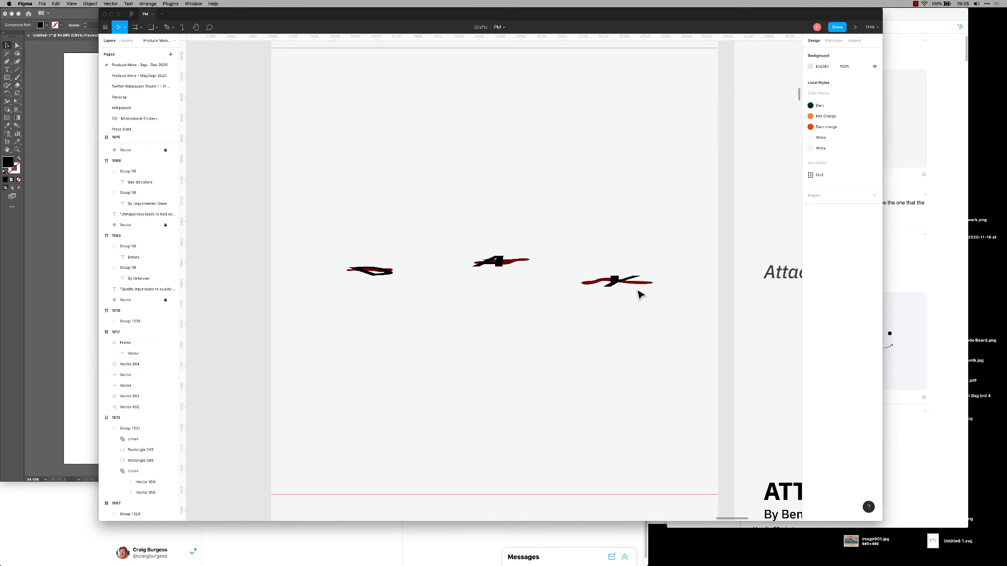
pyautogui.click(653, 286)
pyautogui.click(656, 301)
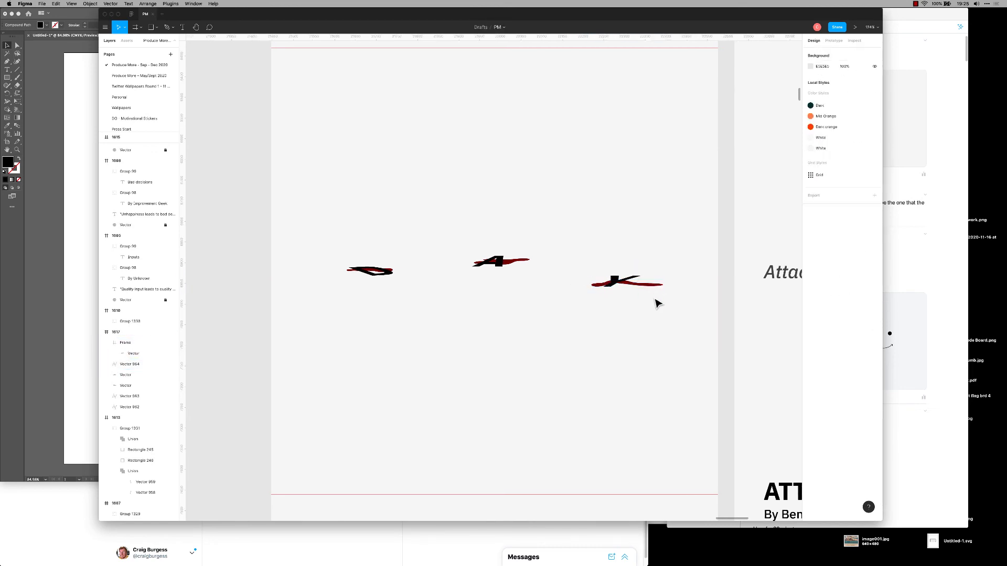
pyautogui.click(656, 287)
pyautogui.press('Right')
pyautogui.press('Right')
pyautogui.press('Right')
pyautogui.press('Right')
pyautogui.click(662, 293)
# Try a slightly brighter red fill on the shape behind the Y.
pyautogui.click(650, 287)
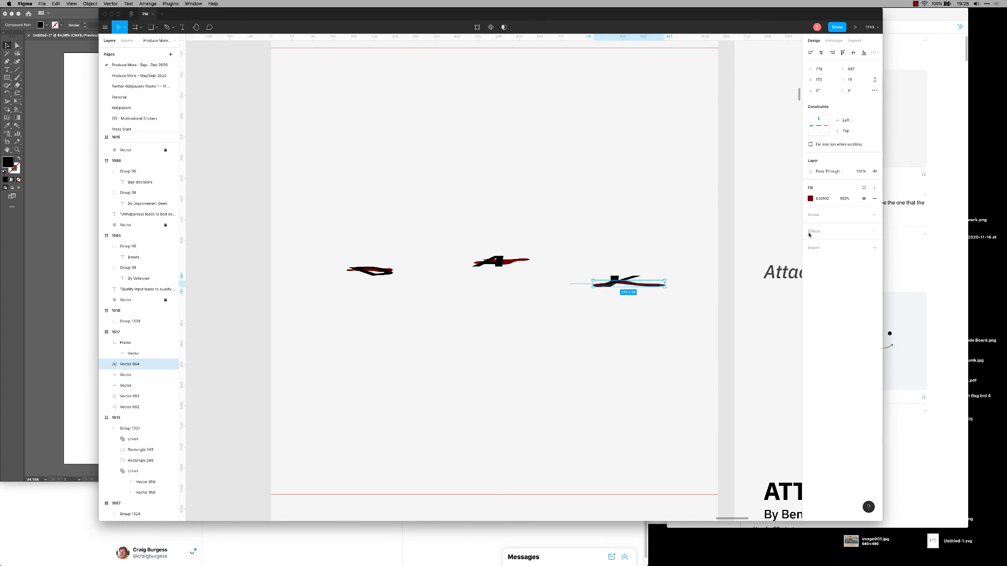
pyautogui.click(811, 200)
pyautogui.moveTo(801, 255); pyautogui.dragTo(807, 245)
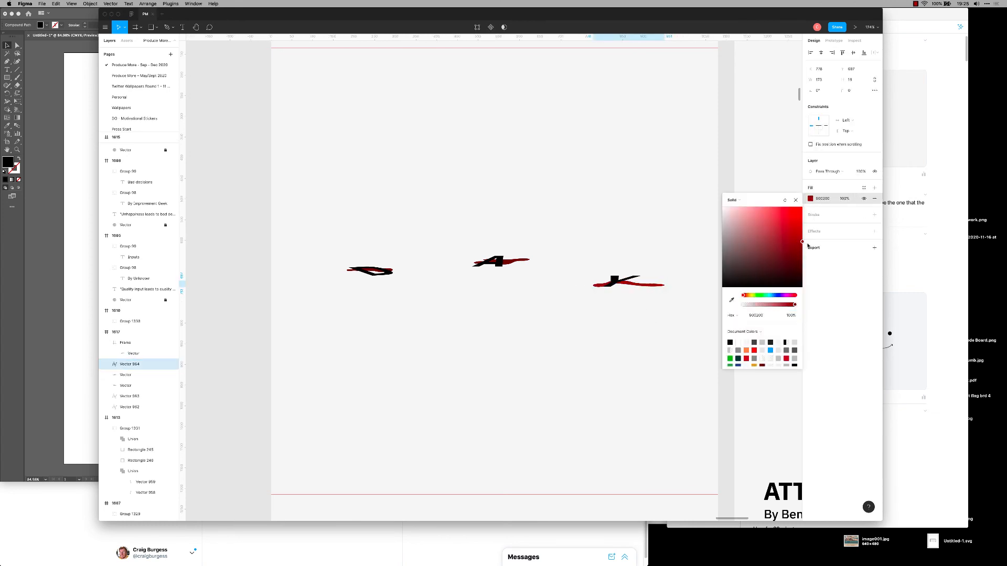
pyautogui.click(632, 348)
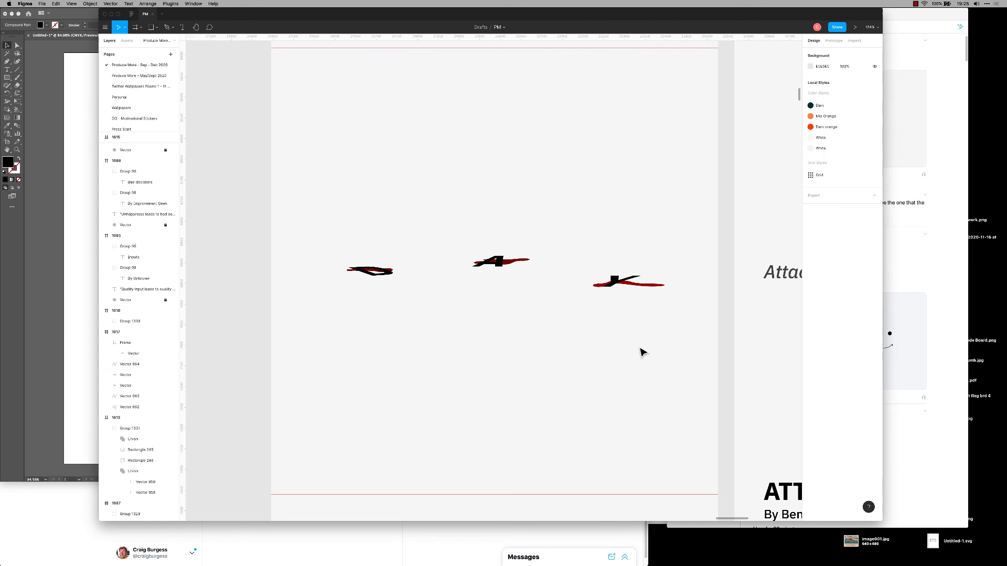
# Undo the fill colour change on the shape behind the Y.
pyautogui.click(654, 288)
pyautogui.click(659, 335)
pyautogui.press('super+z')
pyautogui.click(649, 335)
pyautogui.press('super+z')
pyautogui.click(640, 338)
# Add a black stroke to the letter D with a width of 4 and outside alignment.
pyautogui.scroll(-3, 607, 317)
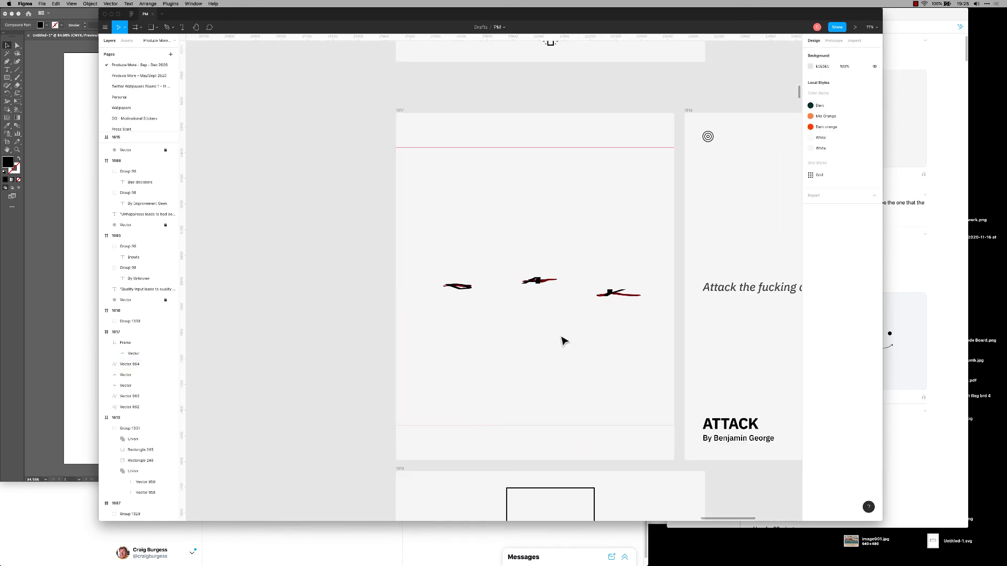
pyautogui.hscroll(3, 515, 346)
pyautogui.scroll(3, 495, 345)
pyautogui.hscroll(-3, 440, 314)
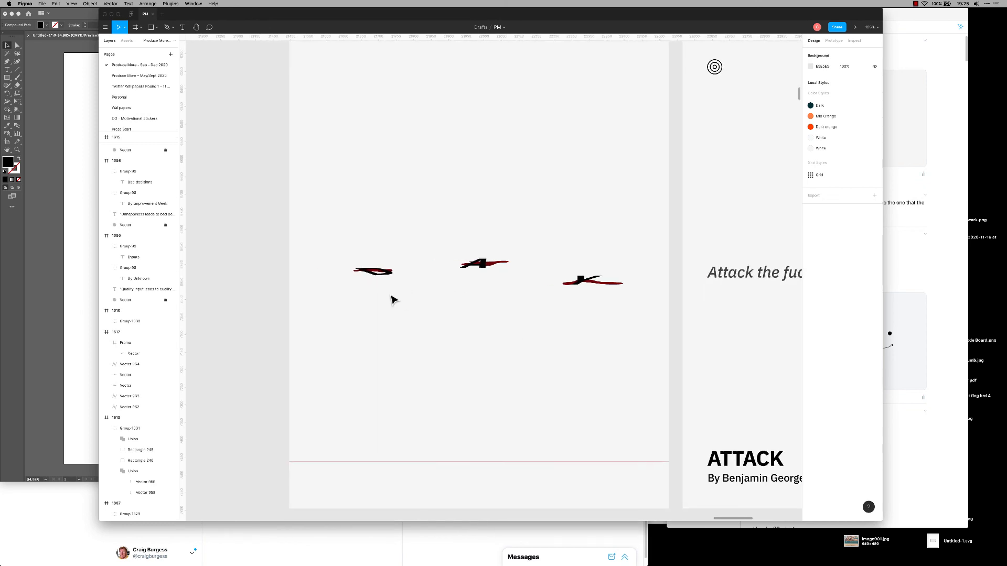
pyautogui.click(382, 279)
pyautogui.scroll(3, 406, 303)
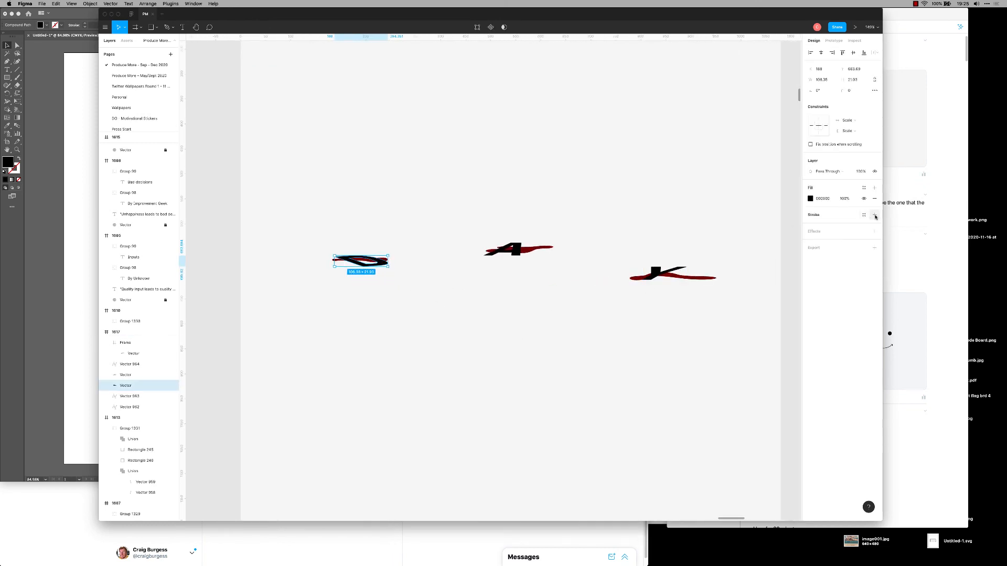
pyautogui.click(874, 216)
pyautogui.click(816, 236)
pyautogui.write('4')
pyautogui.click(844, 238)
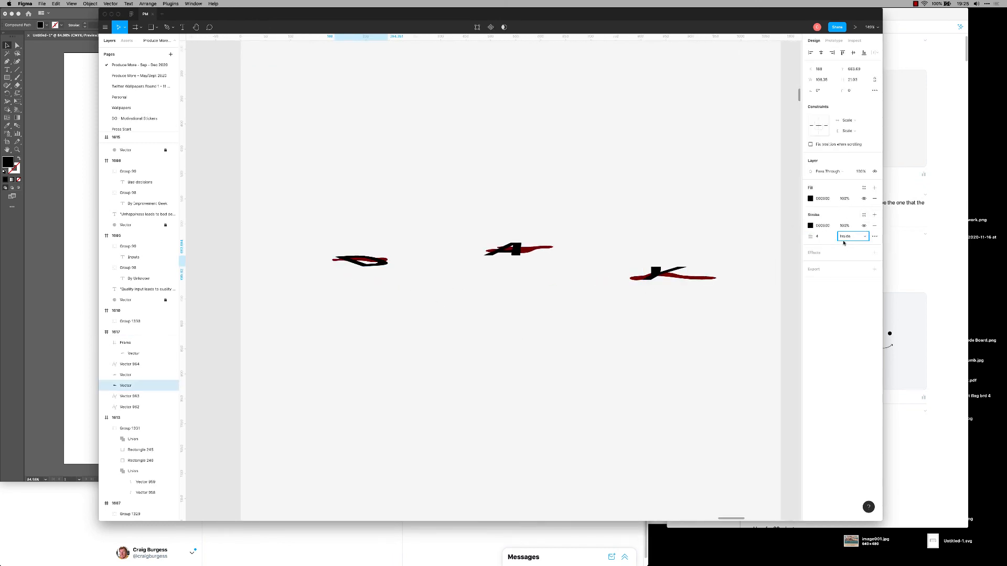
pyautogui.click(848, 246)
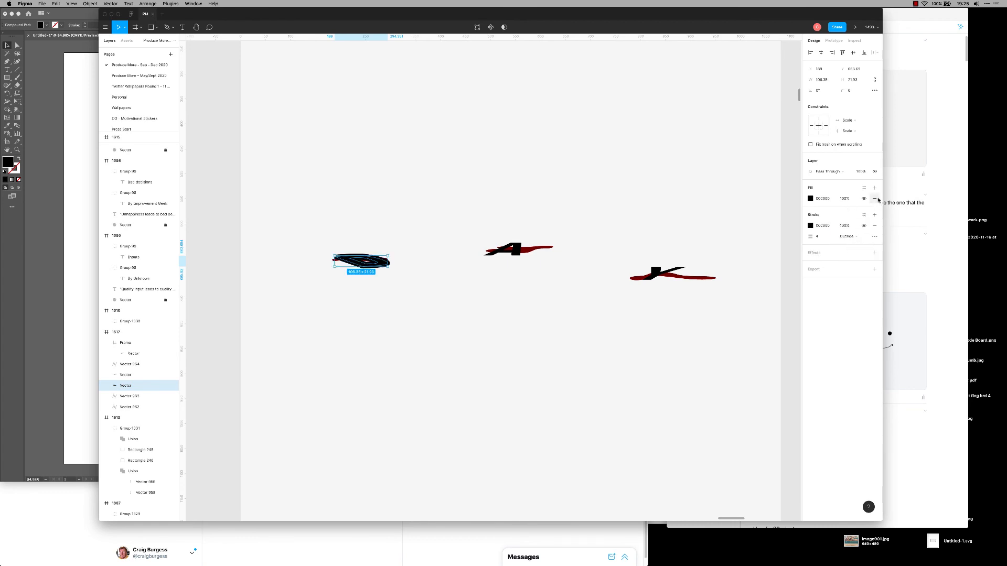
# Try the letter D as an outline: remove its fill, test inside and center stroke alignment, and shift it slightly down and right.
pyautogui.click(376, 320)
pyautogui.click(388, 264)
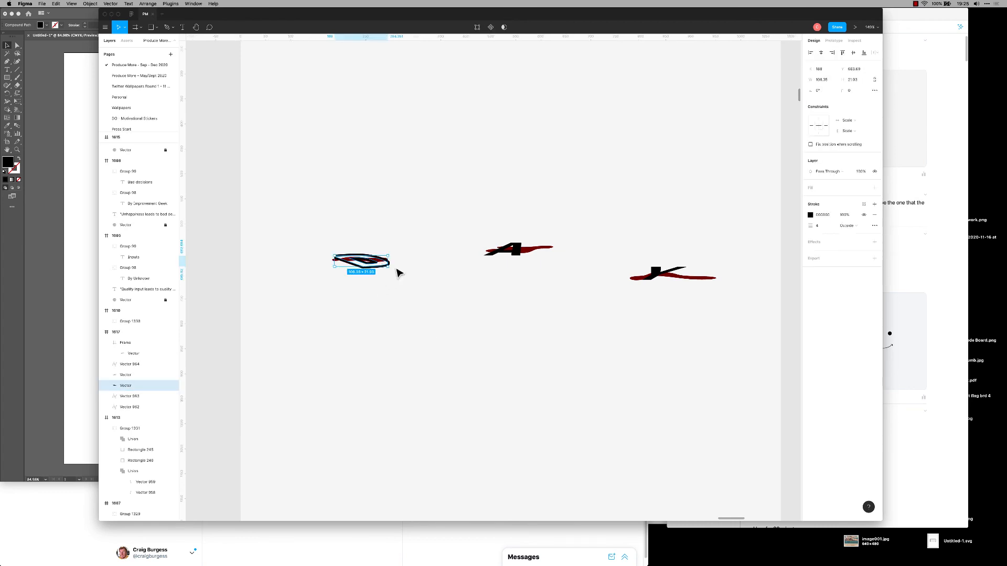
pyautogui.click(855, 228)
pyautogui.click(852, 216)
pyautogui.click(852, 225)
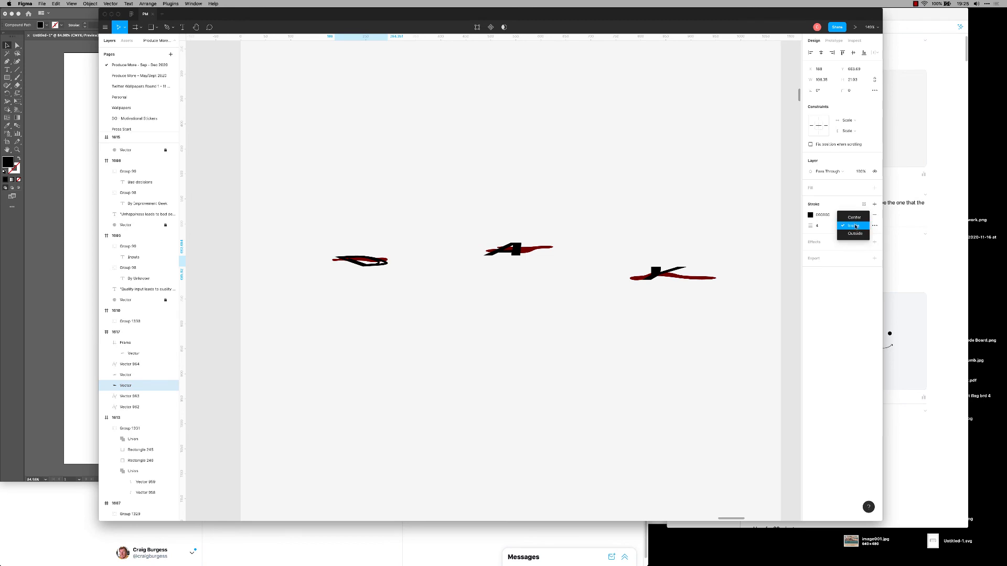
pyautogui.click(850, 216)
pyautogui.click(408, 303)
pyautogui.keyDown('ctrl'); pyautogui.scroll(3, 399, 303); pyautogui.keyUp('ctrl')
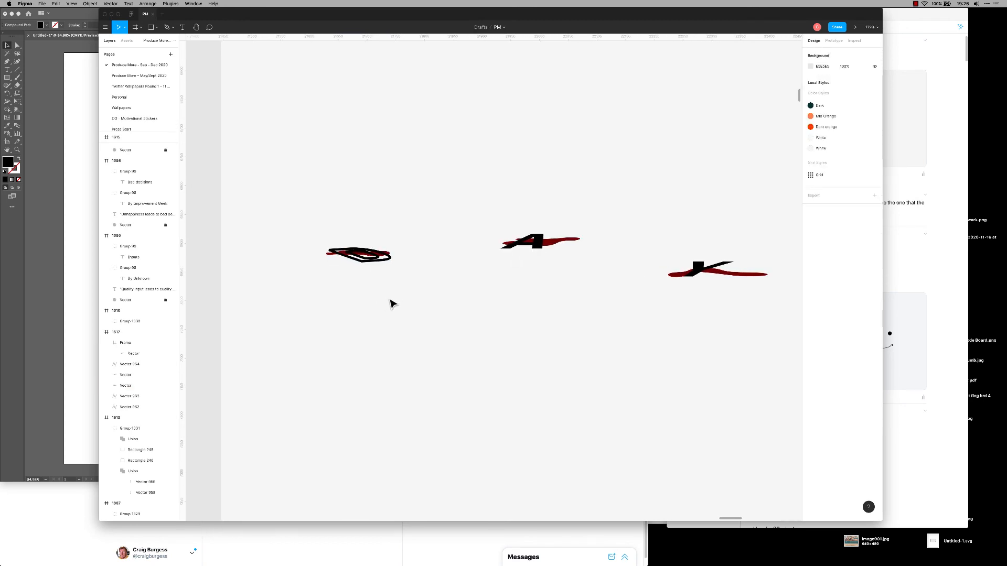
pyautogui.moveTo(373, 263); pyautogui.dragTo(379, 270)
pyautogui.click(441, 309)
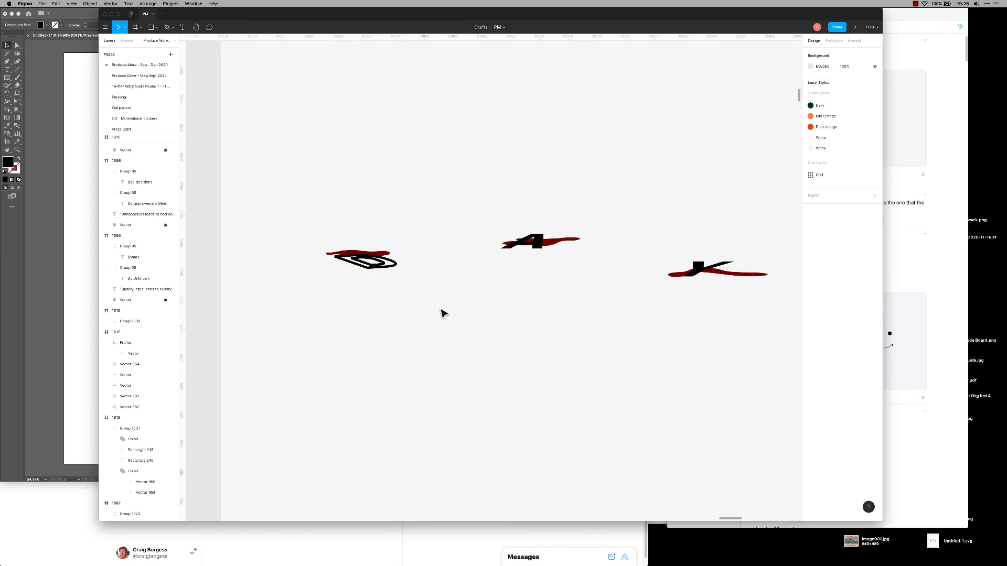
# Undo the D's move along with its fill removal and stroke changes.
pyautogui.hotkey('ctrl', 'z')
pyautogui.hotkey('ctrl', 'z')
pyautogui.hotkey('ctrl', 'z')
pyautogui.hotkey('ctrl', 'z')
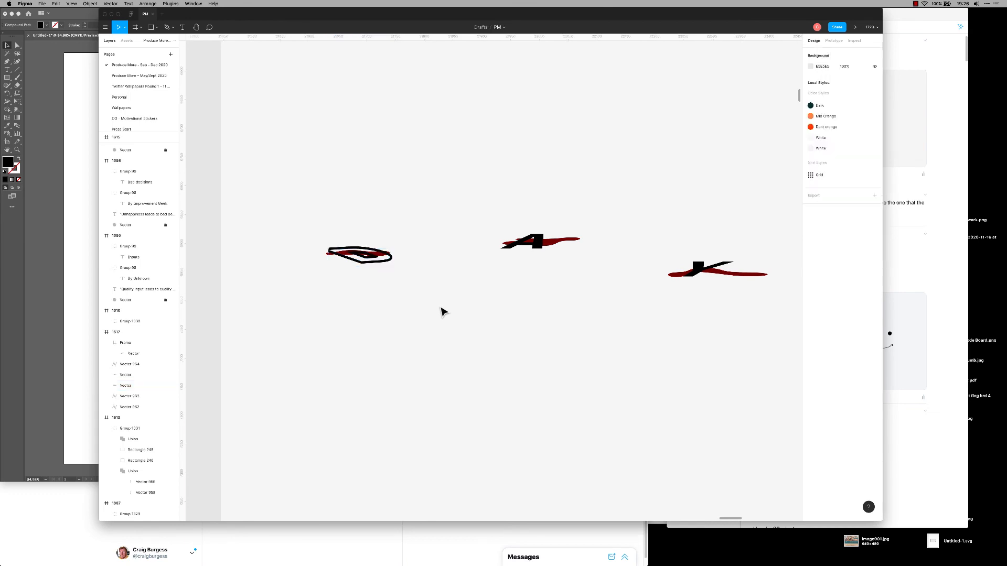
pyautogui.hotkey('ctrl', 'z')
pyautogui.press('super+z')
pyautogui.click(451, 307)
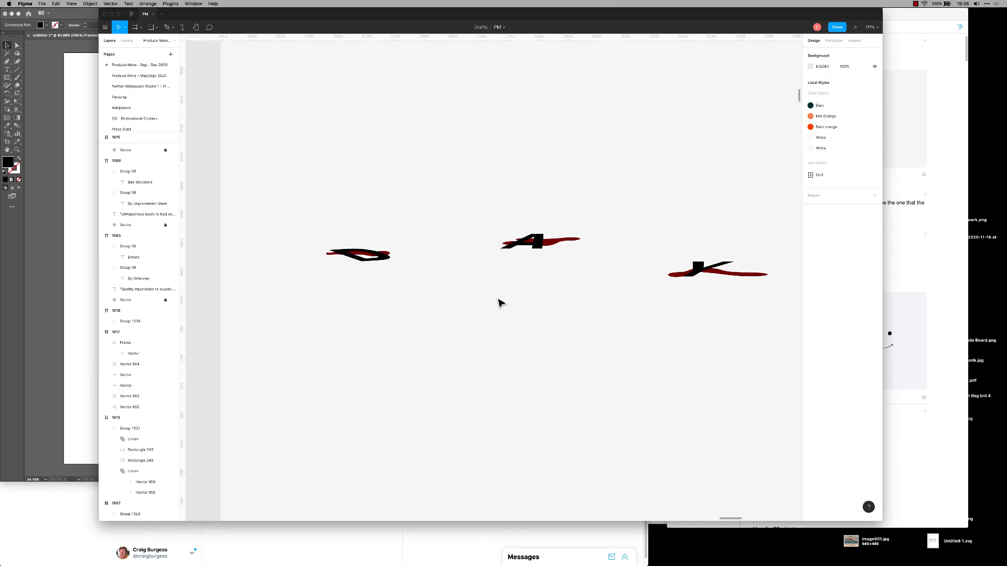
# Try a reduced opacity of 56% on the three dark red shapes and set them back to 100%.
pyautogui.click(336, 254)
pyautogui.keyDown('shift'); pyautogui.click(561, 246); pyautogui.keyUp('shift')
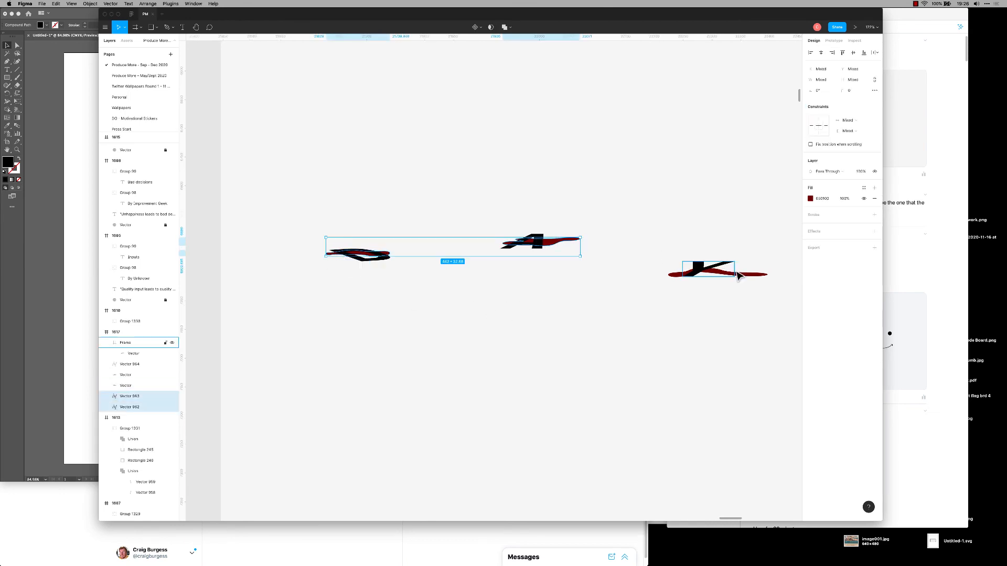
pyautogui.keyDown('shift'); pyautogui.click(729, 271); pyautogui.keyUp('shift')
pyautogui.click(752, 275)
pyautogui.keyDown('shift'); pyautogui.click(555, 240); pyautogui.keyUp('shift')
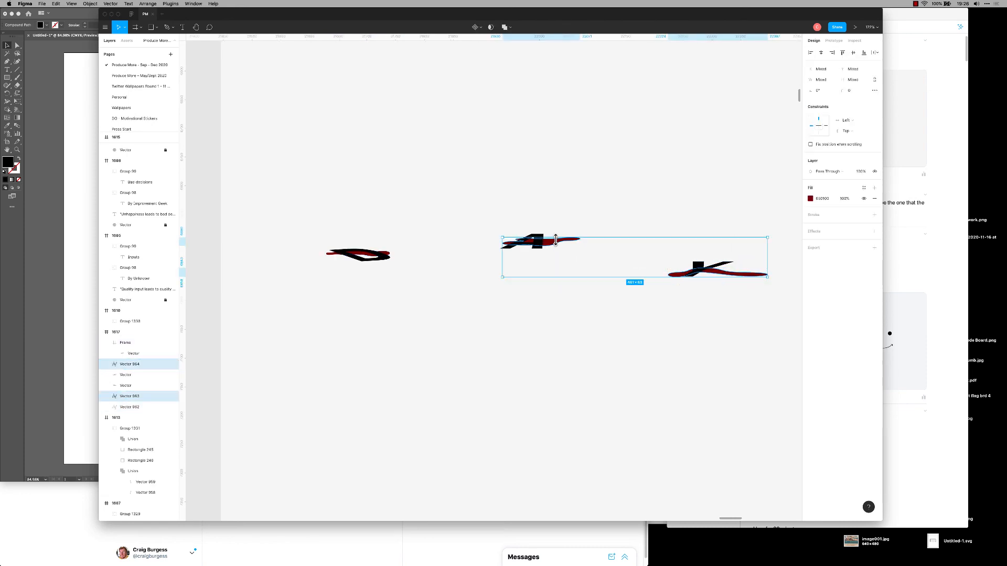
pyautogui.keyDown('shift'); pyautogui.click(393, 257); pyautogui.keyUp('shift')
pyautogui.press('5')
pyautogui.press('6')
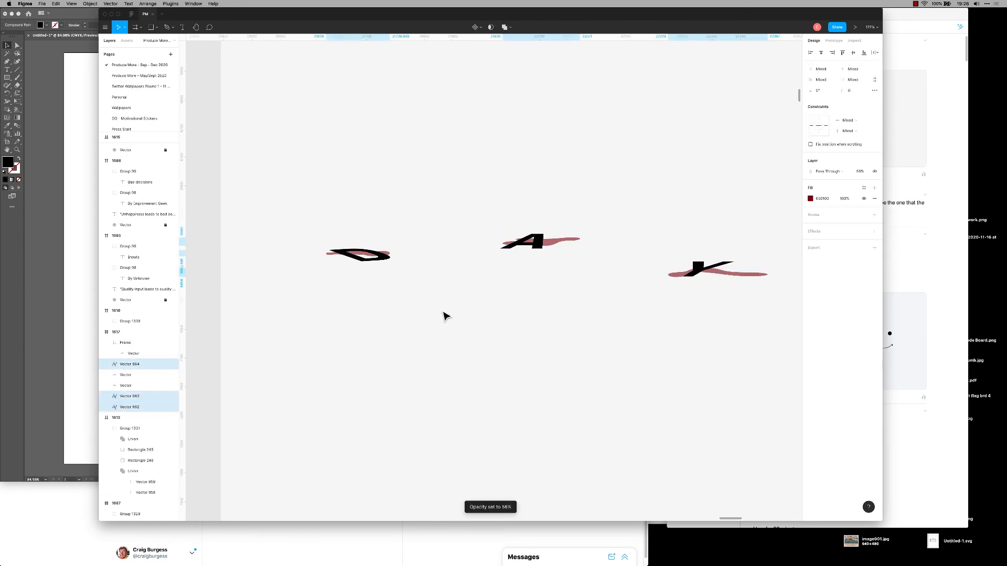
pyautogui.press('8')
pyautogui.press('9')
pyautogui.press('0')
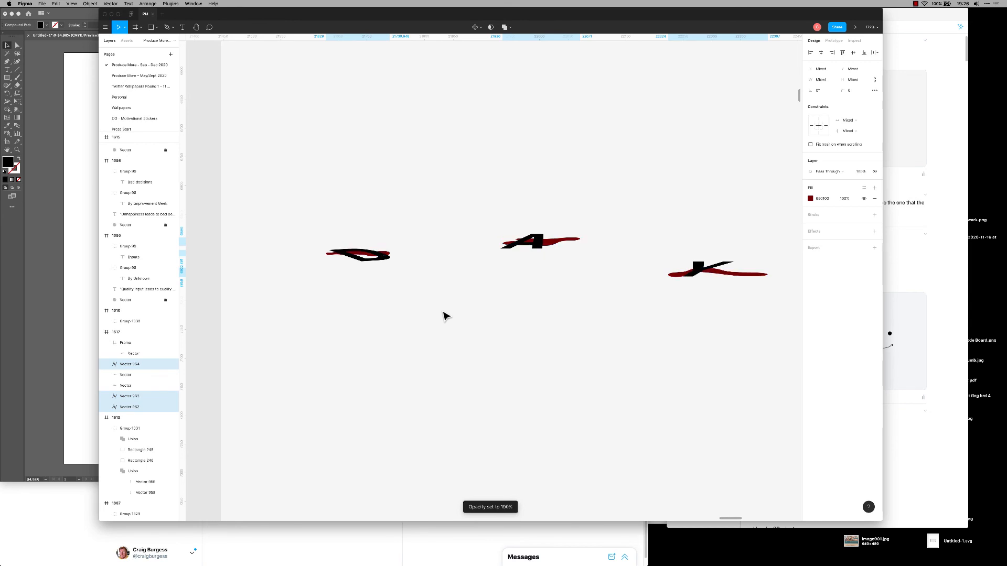
pyautogui.click(435, 350)
# Copy the finished "DAY" artwork from its card and delete the old illustration from the wide frame below.
pyautogui.scroll(-5, 466, 333)
pyautogui.scroll(3, 496, 353)
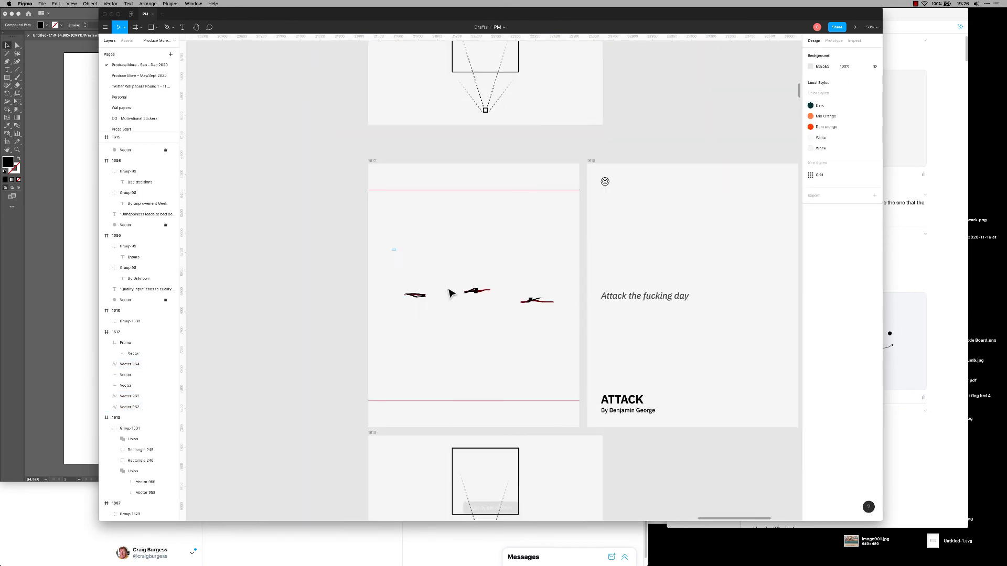
pyautogui.moveTo(393, 249); pyautogui.dragTo(574, 328)
pyautogui.scroll(-3, 526, 364)
pyautogui.click(464, 457)
pyautogui.press('BackSpace')
pyautogui.scroll(1, 403, 420)
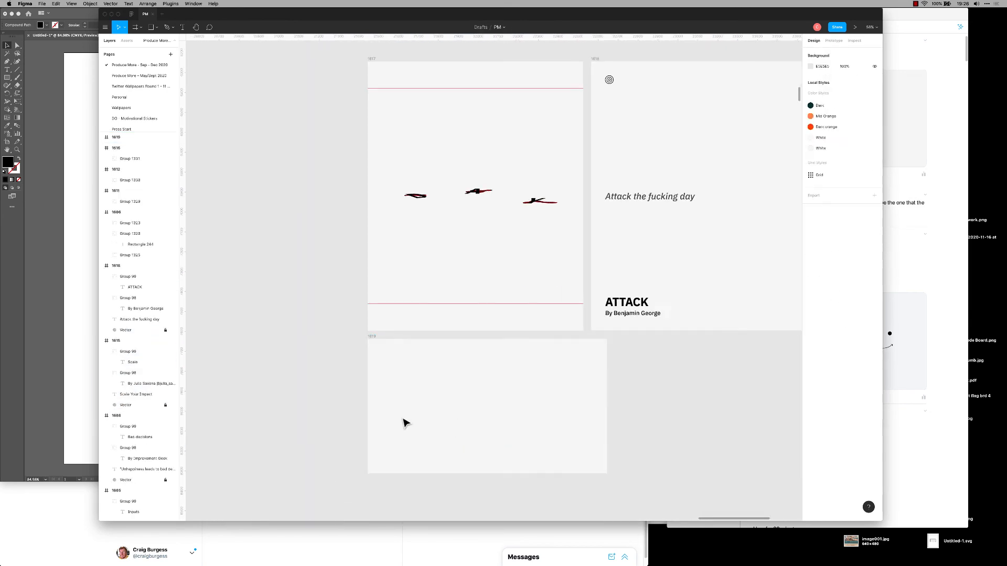
# Paste the "DAY" artwork into the wide frame, group it and centre it horizontally and vertically.
pyautogui.click(369, 331)
pyautogui.press('super+v')
pyautogui.press('super+g')
pyautogui.hotkey('alt', 'v')
pyautogui.hotkey('alt', 'h')
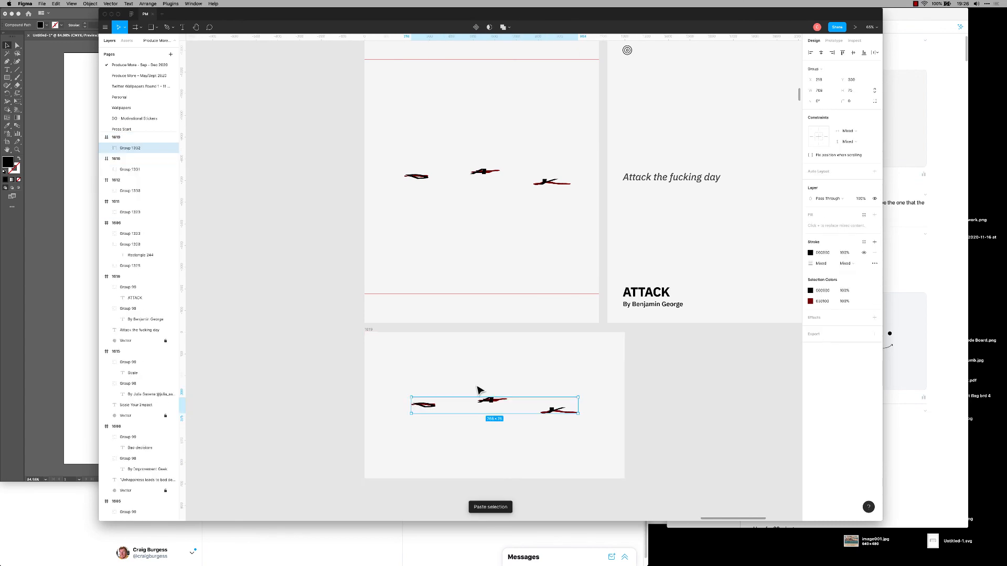
# Move the grouped artwork slightly down within the wide frame and select the frame.
pyautogui.scroll(2, 501, 362)
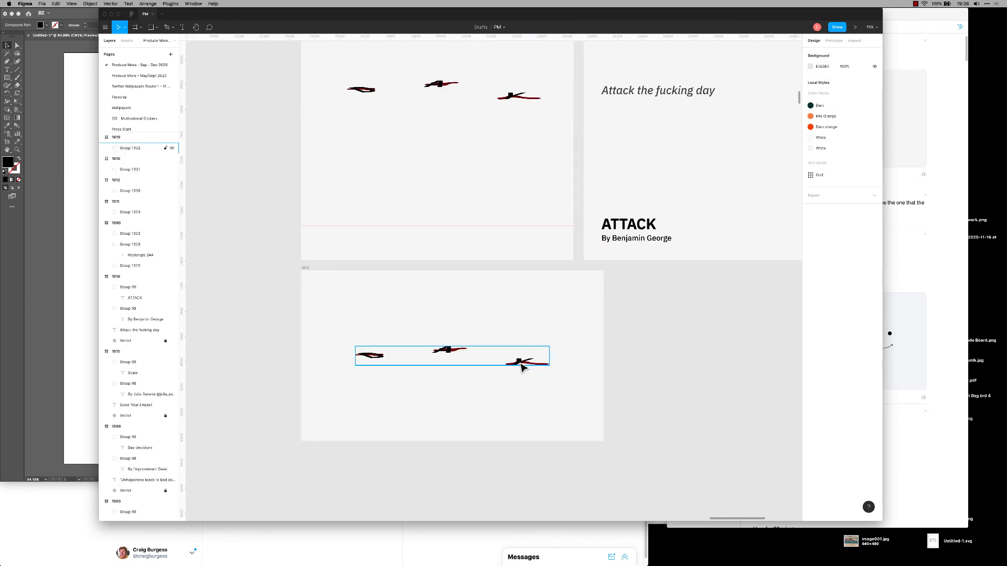
pyautogui.moveTo(523, 361); pyautogui.dragTo(521, 371)
pyautogui.click(466, 386)
pyautogui.scroll(-2, 466, 386)
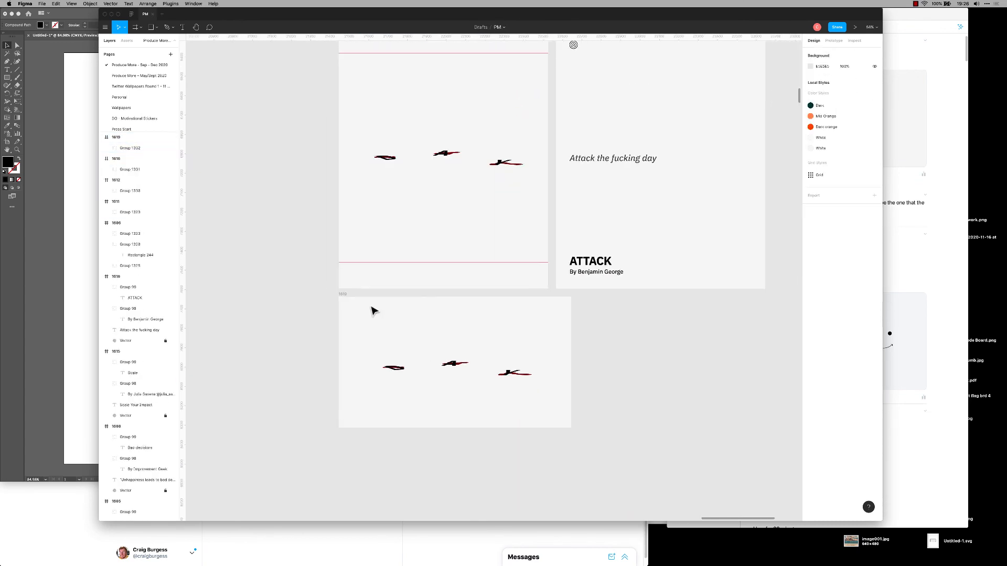
pyautogui.click(343, 294)
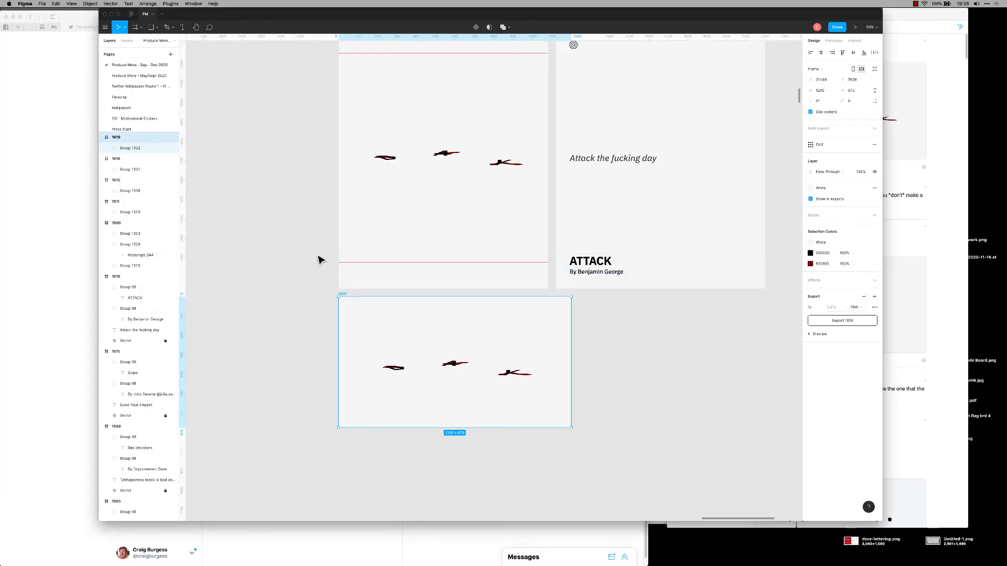
# Duplicate the artwork card, the quote card and the wide frame together, placing the copies directly below the originals.
pyautogui.click(591, 349)
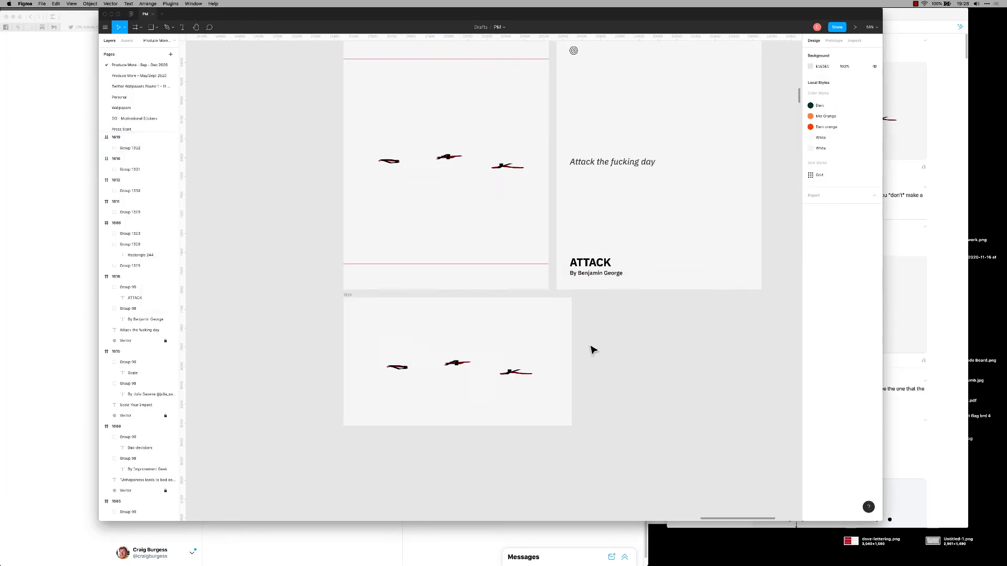
pyautogui.scroll(-3, 591, 349)
pyautogui.moveTo(694, 375); pyautogui.dragTo(610, 336)
pyautogui.moveTo(366, 138); pyautogui.dragTo(597, 350)
pyautogui.moveTo(451, 252); pyautogui.dragTo(452, 455)
pyautogui.scroll(-4, 454, 445)
pyautogui.scroll(3, 471, 387)
# Replace the quote on the duplicated text card with "The future favours the bold.".
pyautogui.doubleClick(547, 267)
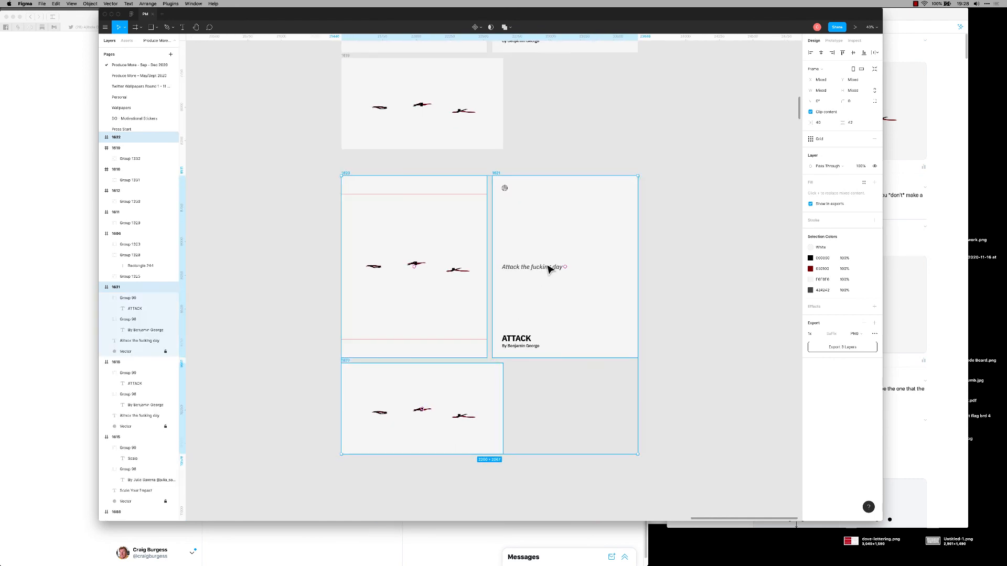
pyautogui.write('The future favours the bold.')
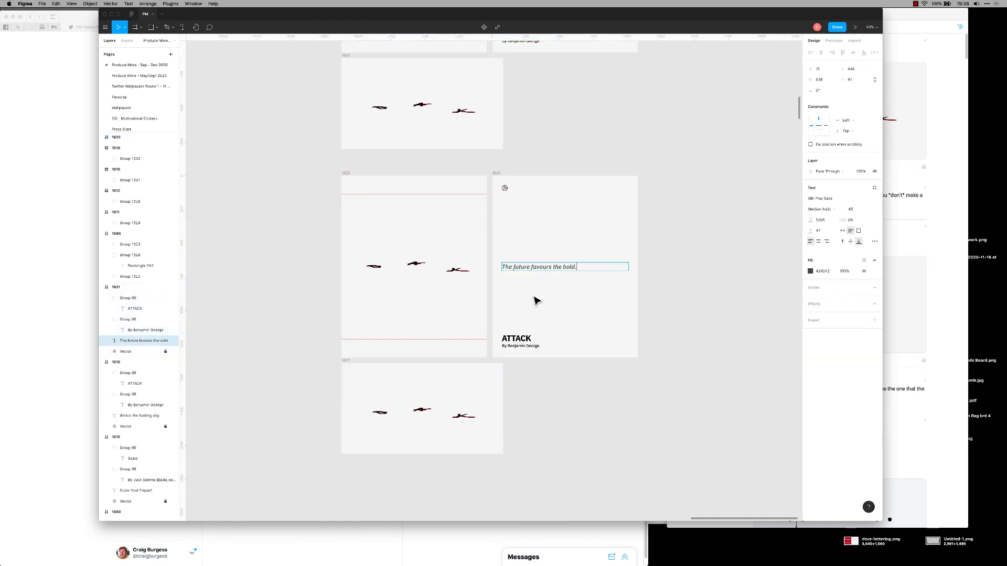
pyautogui.press('Escape')
pyautogui.scroll(3, 579, 299)
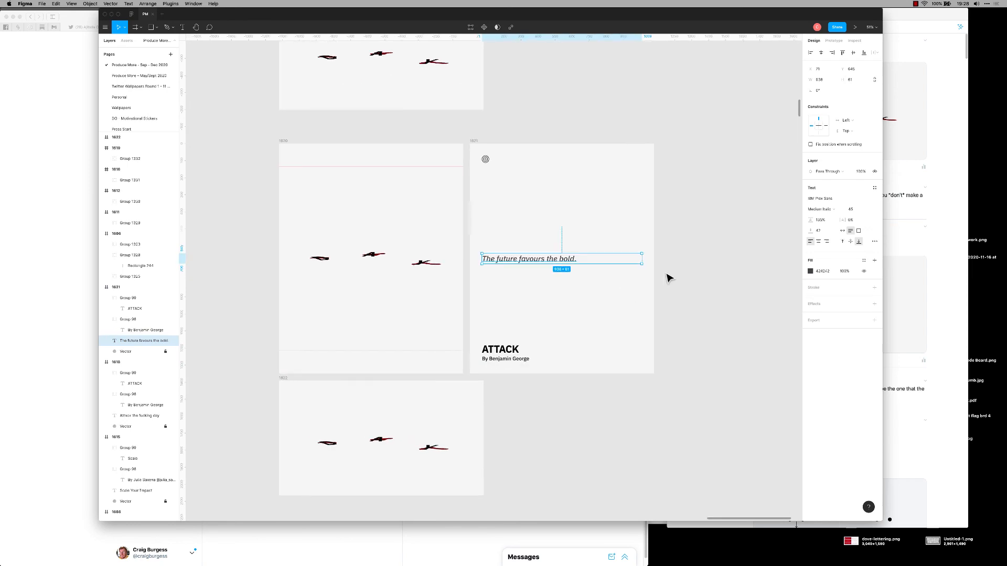
# Switch to Twitter, check the notifications and home feed, and return to Figma.
pyautogui.click(903, 215)
pyautogui.click(677, 121)
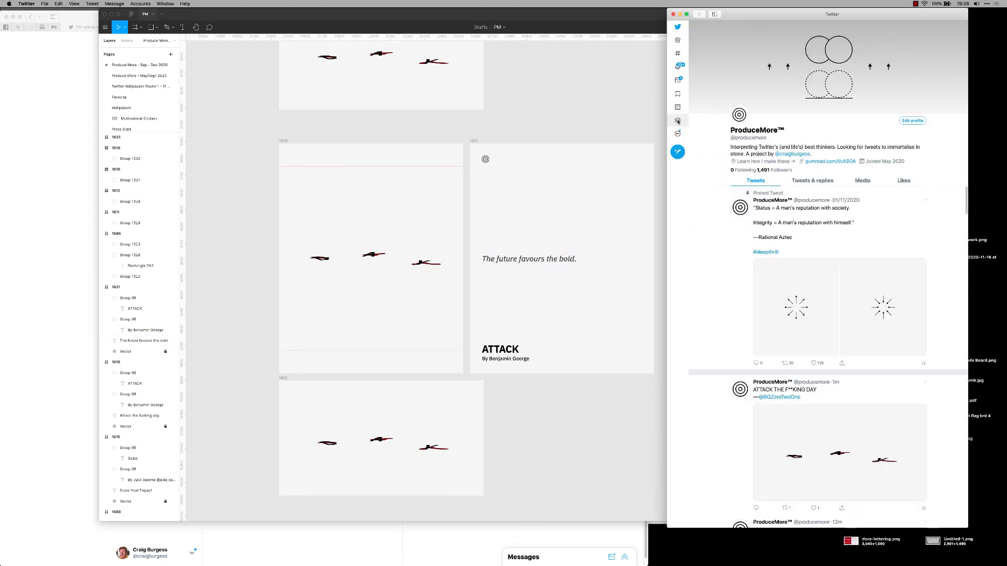
pyautogui.click(678, 67)
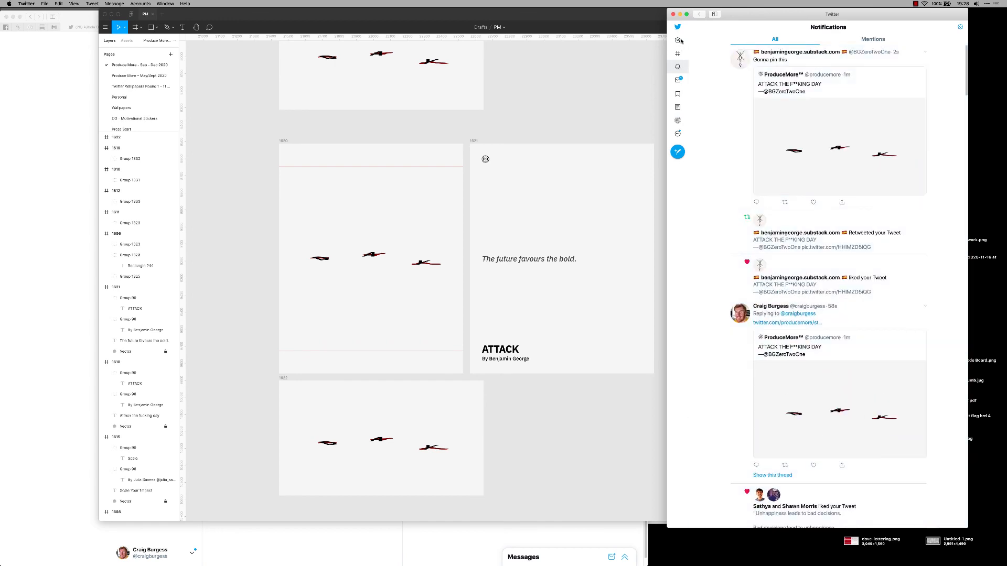
pyautogui.click(680, 40)
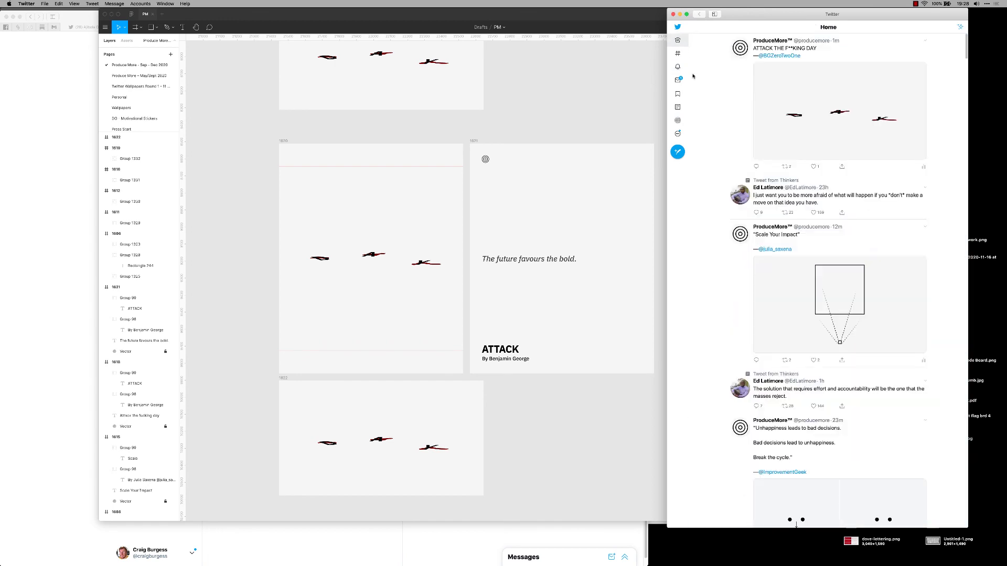
pyautogui.click(589, 122)
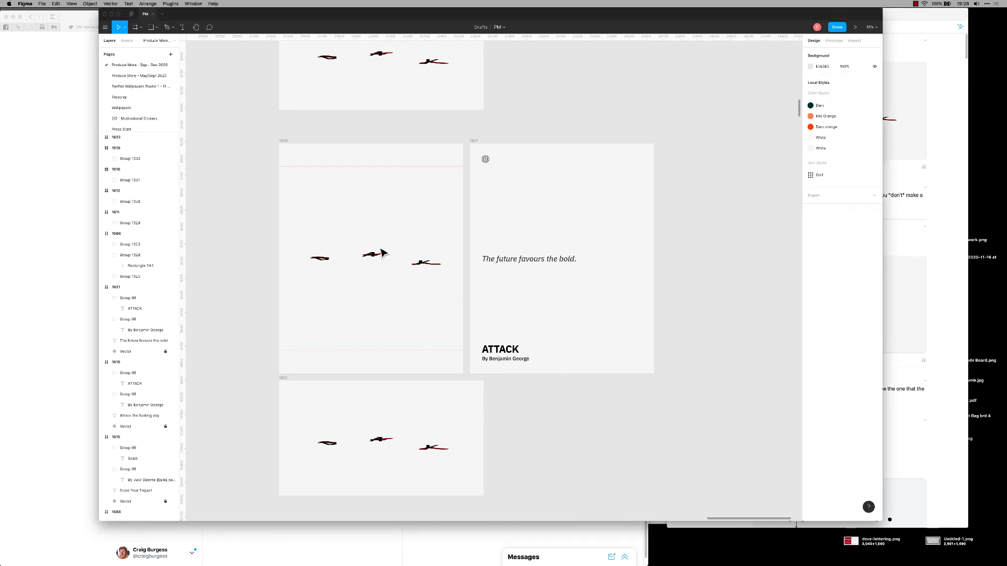
# Replace the artwork on the duplicated illustration card with a text box reading "FUTURE".
pyautogui.moveTo(301, 245); pyautogui.dragTo(411, 321)
pyautogui.press('Delete')
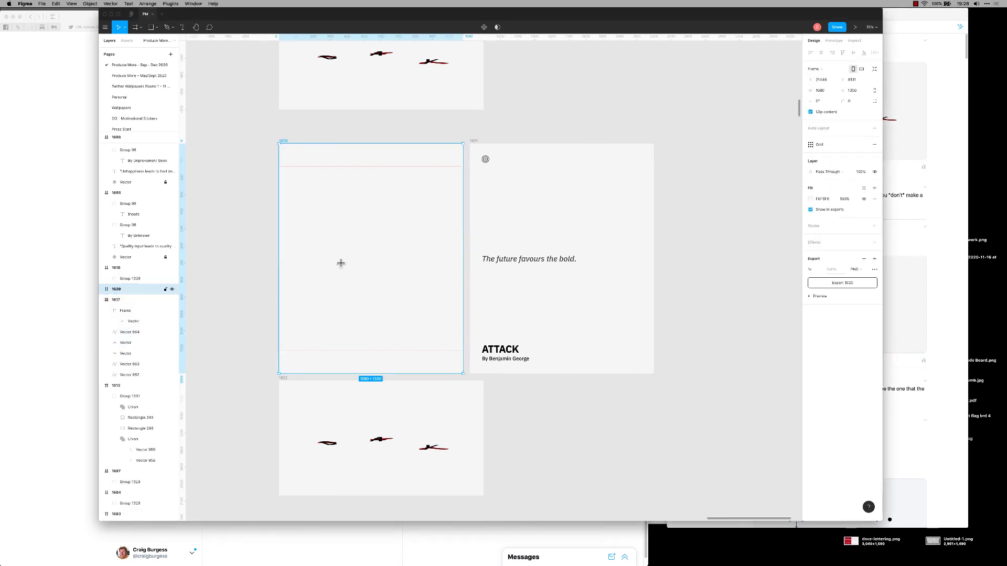
pyautogui.press('t')
pyautogui.moveTo(320, 243); pyautogui.dragTo(444, 278)
pyautogui.write('FUTURE')
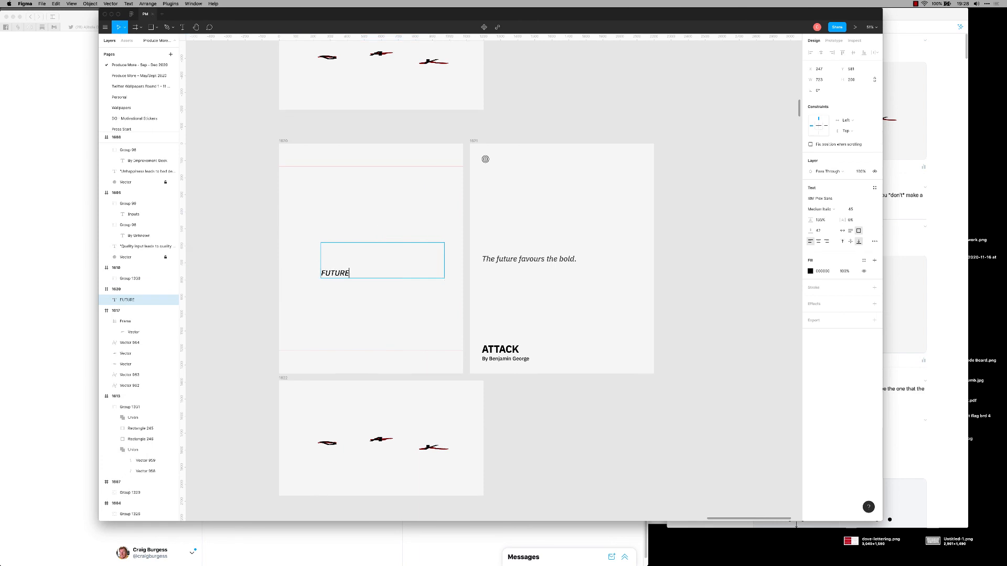
# Enlarge the "FUTURE" text, trying font size 100 before setting it to 120.
pyautogui.press('super+a')
pyautogui.press('cmd+c')
pyautogui.click(854, 210)
pyautogui.write('100')
pyautogui.press('Return')
pyautogui.click(861, 208)
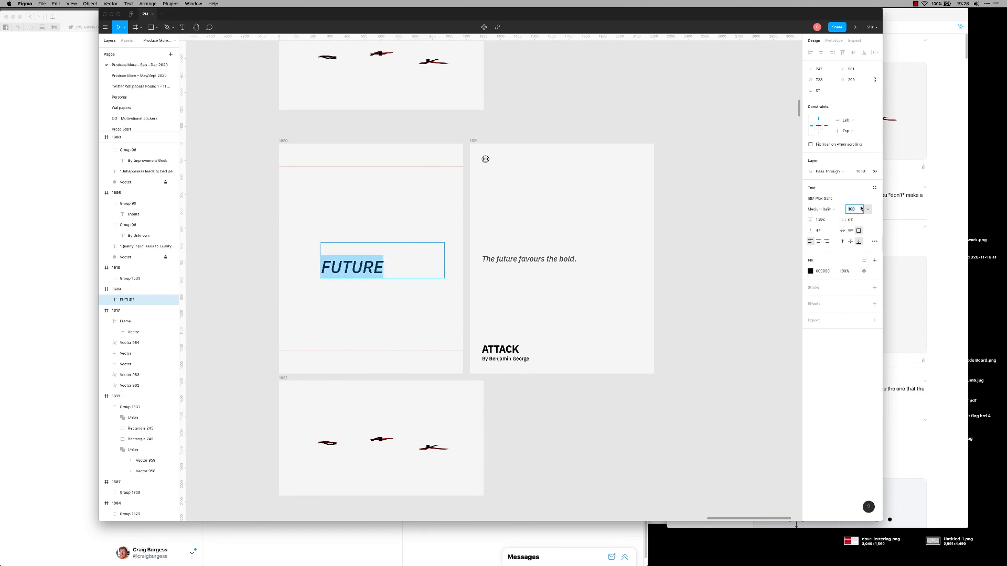
pyautogui.write('120')
pyautogui.press('Return')
pyautogui.click(401, 262)
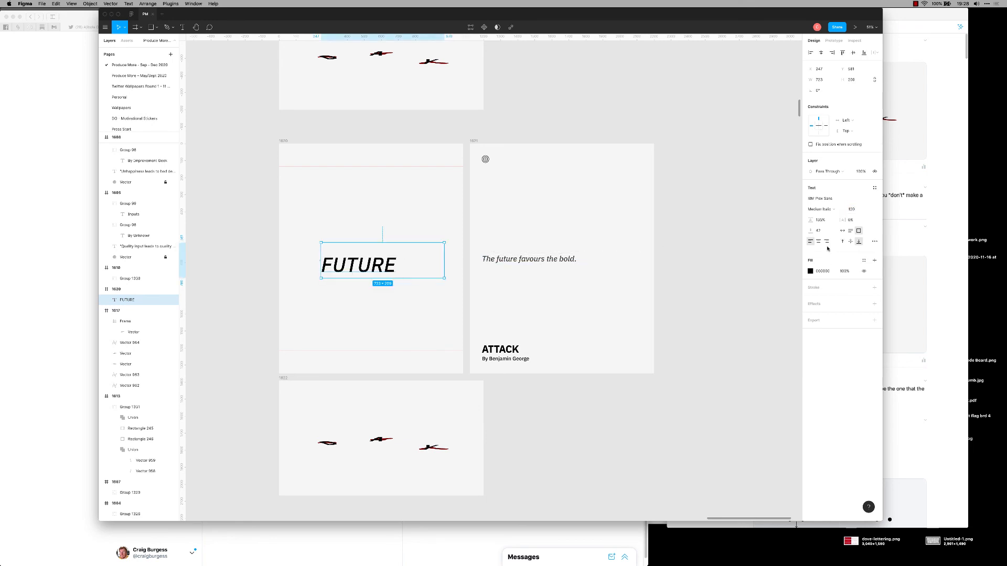
# Align the "FUTURE" text to the centre and middle of its box and centre the box on the card.
pyautogui.click(850, 242)
pyautogui.click(818, 241)
pyautogui.hotkey('alt', 'h')
pyautogui.hotkey('alt', 'v')
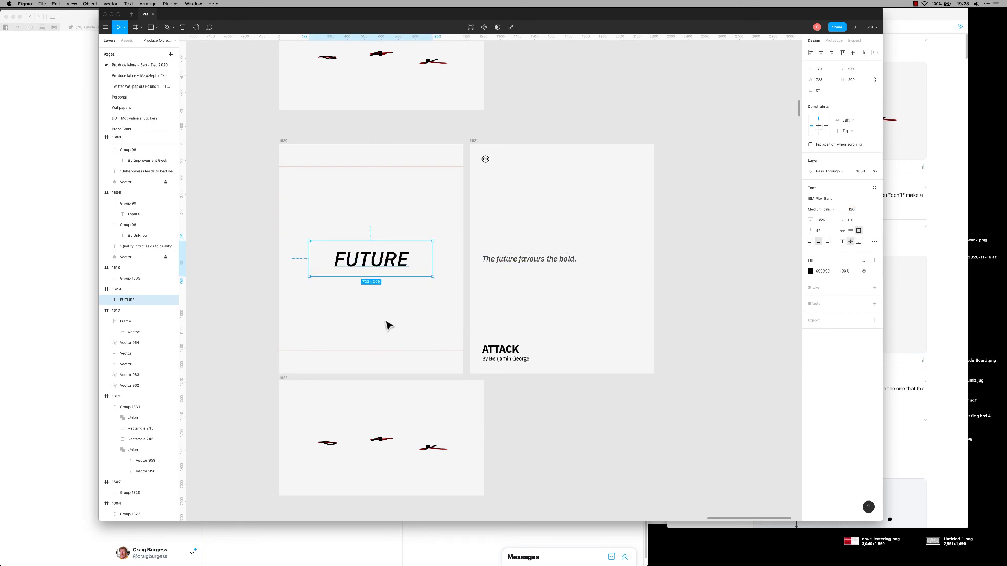
pyautogui.click(386, 323)
# Set the letters "URE" in "FUTURE" to Bold Italic.
pyautogui.click(384, 273)
pyautogui.doubleClick(367, 260)
pyautogui.moveTo(370, 261); pyautogui.dragTo(424, 262)
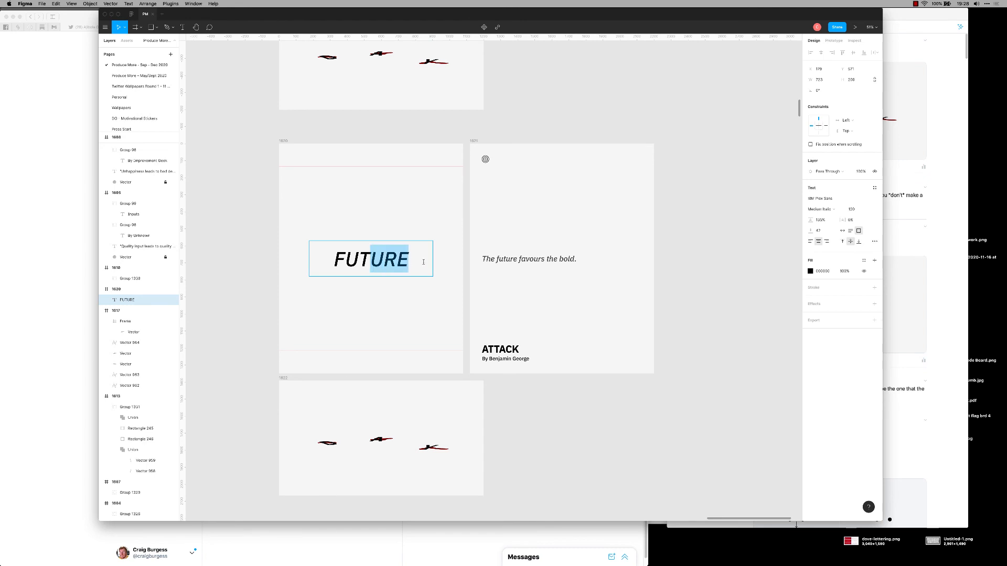
pyautogui.click(819, 209)
pyautogui.click(829, 224)
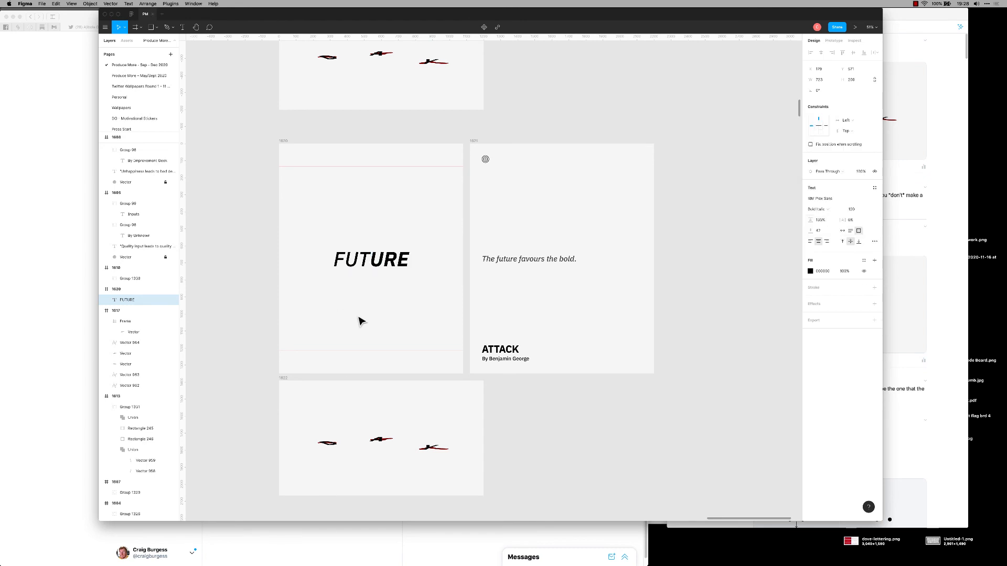
pyautogui.press('Escape')
# Set the letters "FUT" in "FUTURE" to Thin Italic.
pyautogui.scroll(3, 400, 301)
pyautogui.click(400, 300)
pyautogui.doubleClick(360, 254)
pyautogui.moveTo(360, 252); pyautogui.dragTo(316, 250)
pyautogui.click(828, 209)
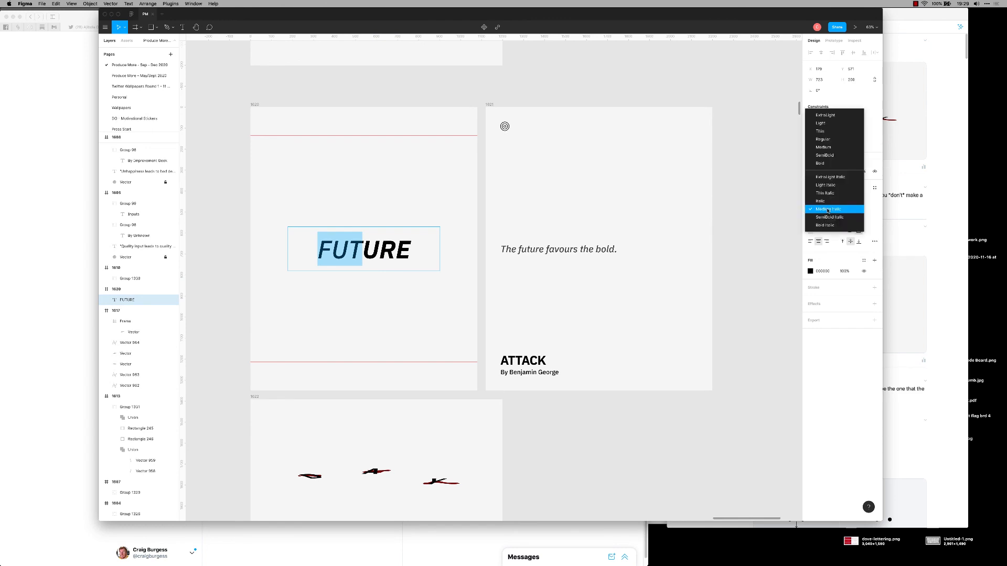
pyautogui.click(825, 193)
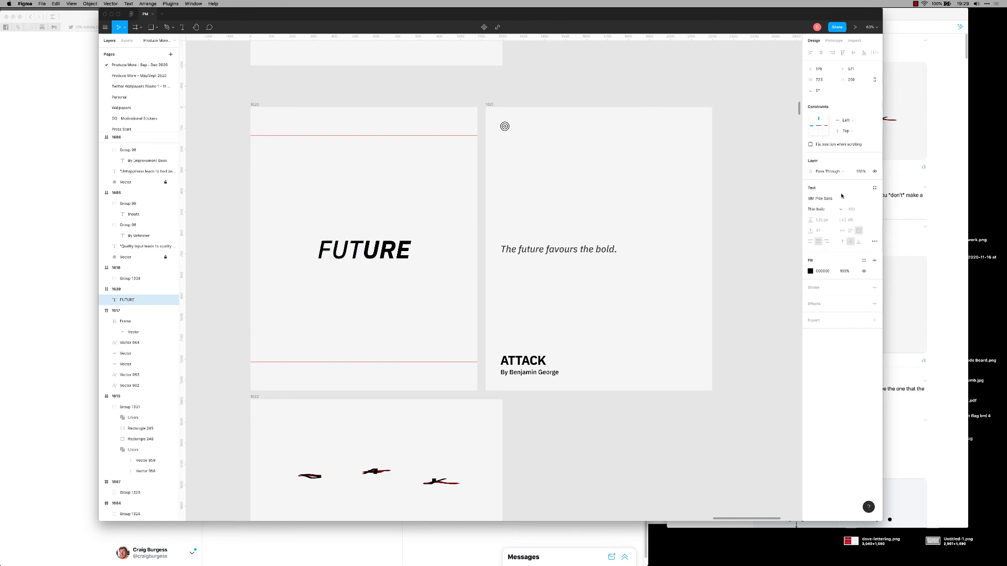
pyautogui.press('Escape')
pyautogui.click(393, 304)
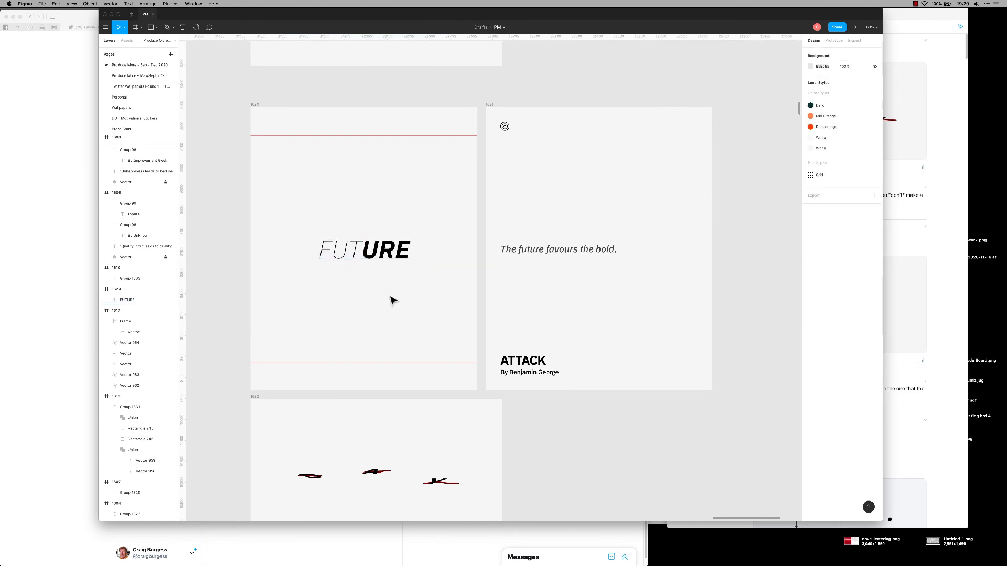
# Delete the "DAY" artwork group from the duplicated wide frame below the "FUTURE" card.
pyautogui.scroll(-1, 394, 293)
pyautogui.click(394, 254)
pyautogui.scroll(-5, 394, 253)
pyautogui.click(374, 370)
pyautogui.press('Delete')
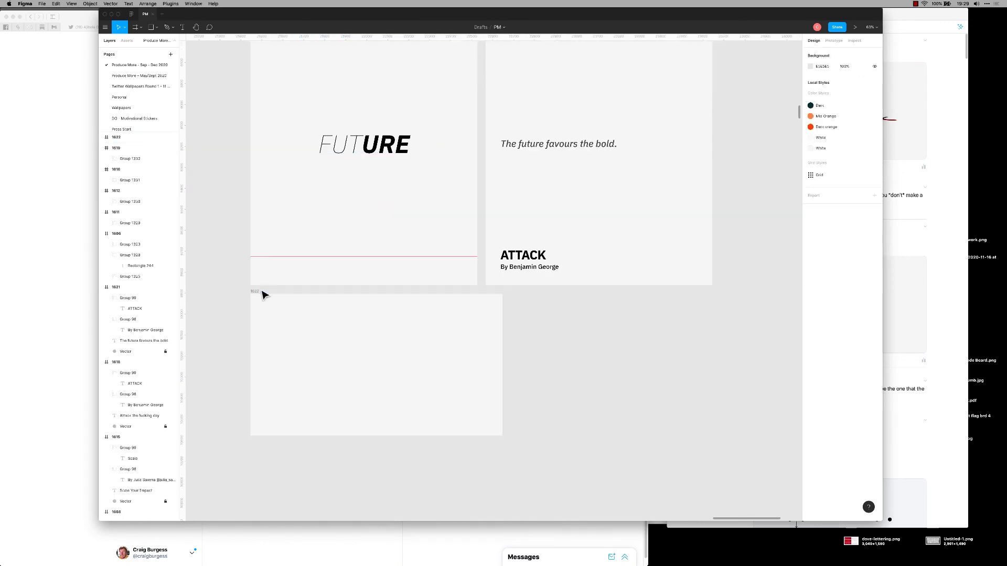
# Paste the thin-to-bold "FUTURE" lettering into the empty wide frame below the card.
pyautogui.click(356, 363)
pyautogui.press('cmd+v')
pyautogui.click(473, 386)
pyautogui.scroll(-5, 445, 383)
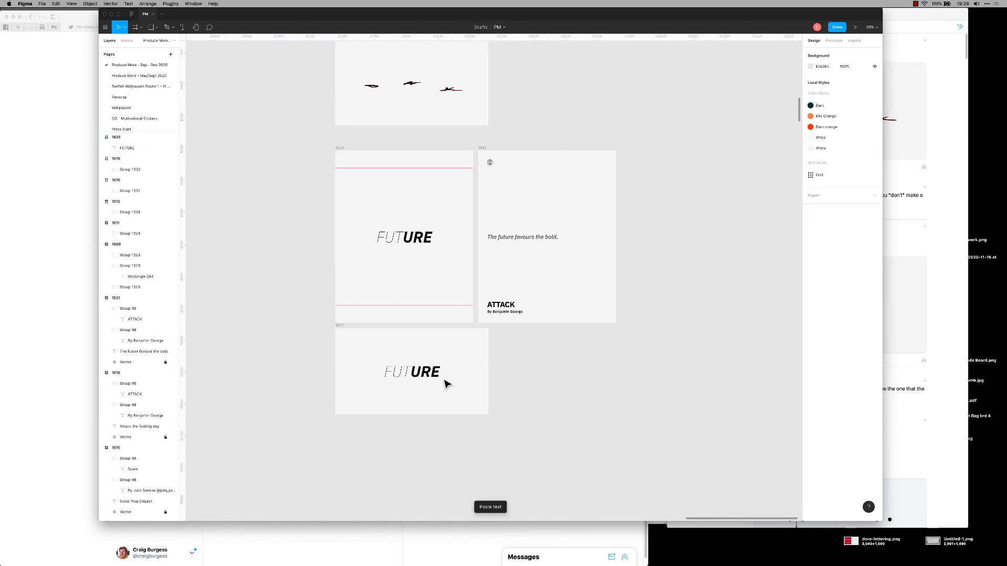
# Export the wide "FUTURE" frame as a PNG to the Desktop.
pyautogui.click(341, 332)
pyautogui.press('super+shift+e')
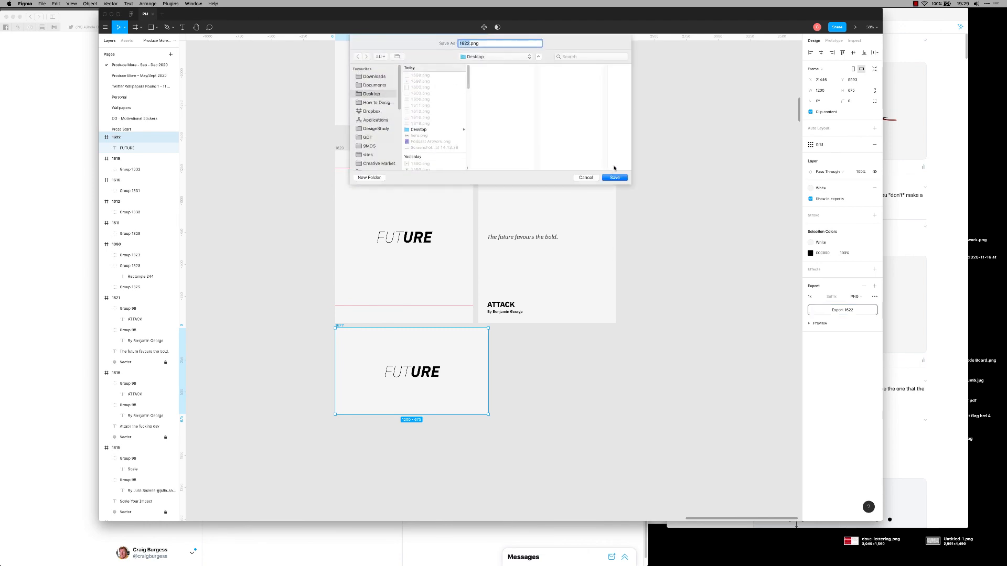
pyautogui.press('Return')
# Switch to the browser, open the Twitter profile of the "The future favours the bold." author and select the page address.
pyautogui.press('super+Tab')
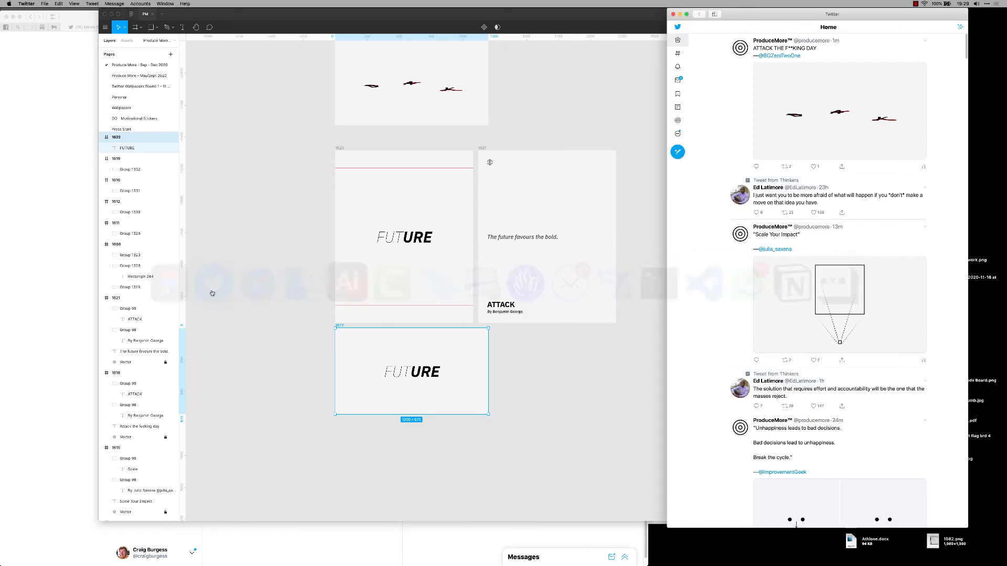
pyautogui.press('super+Tab')
pyautogui.click(232, 75)
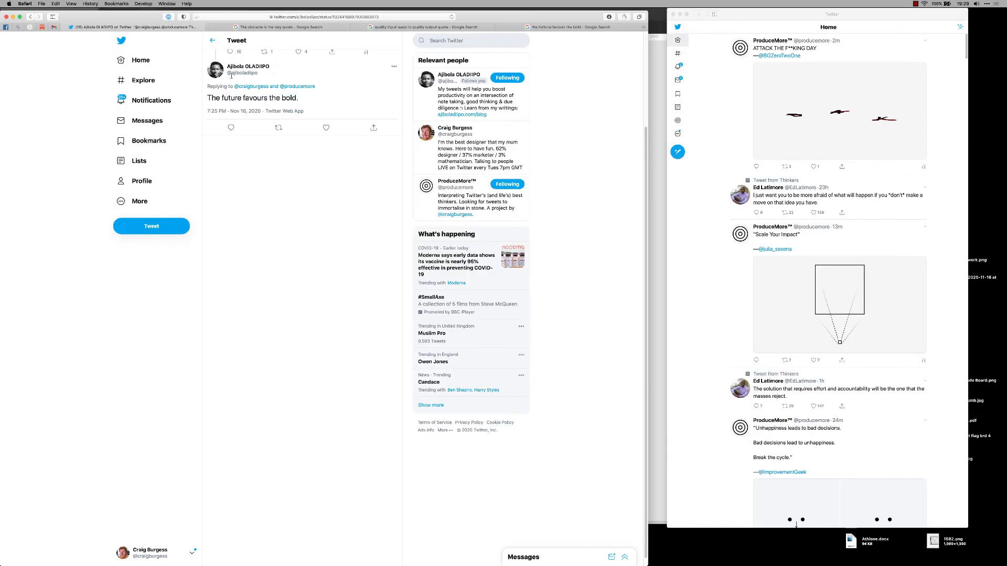
pyautogui.click(262, 76)
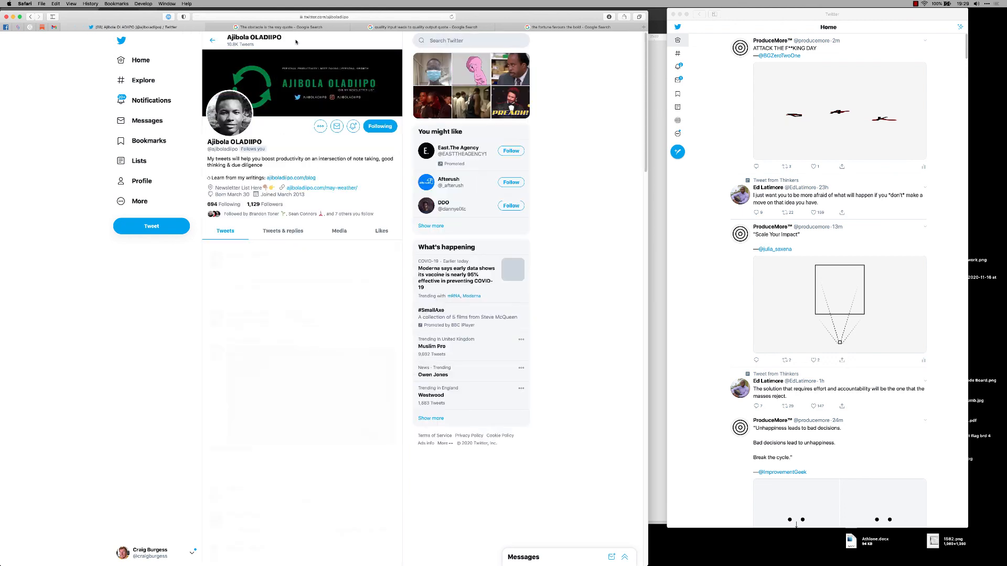
pyautogui.click(331, 18)
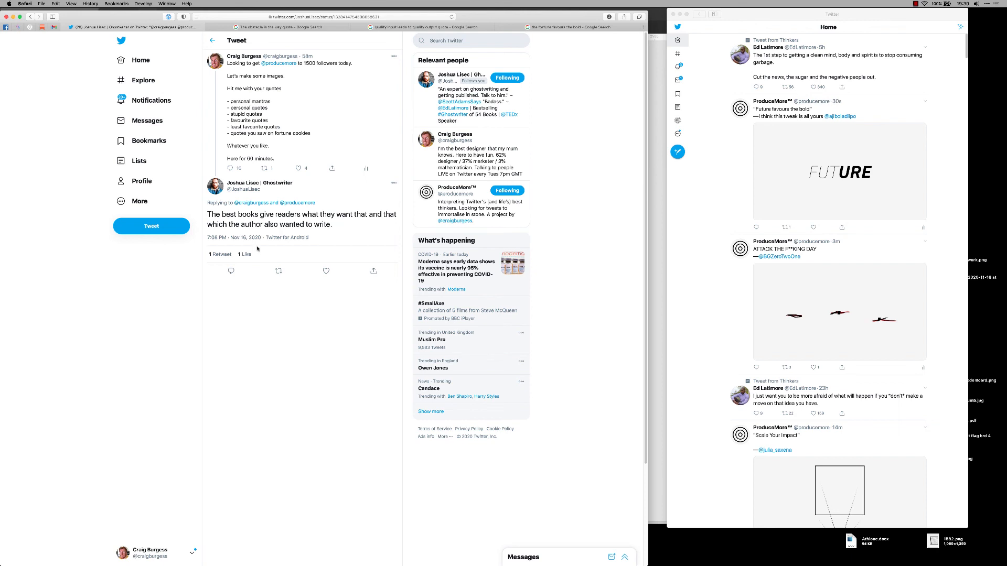
# Copy the reply quote that begins "The best books give readers what they want".
pyautogui.click(220, 255)
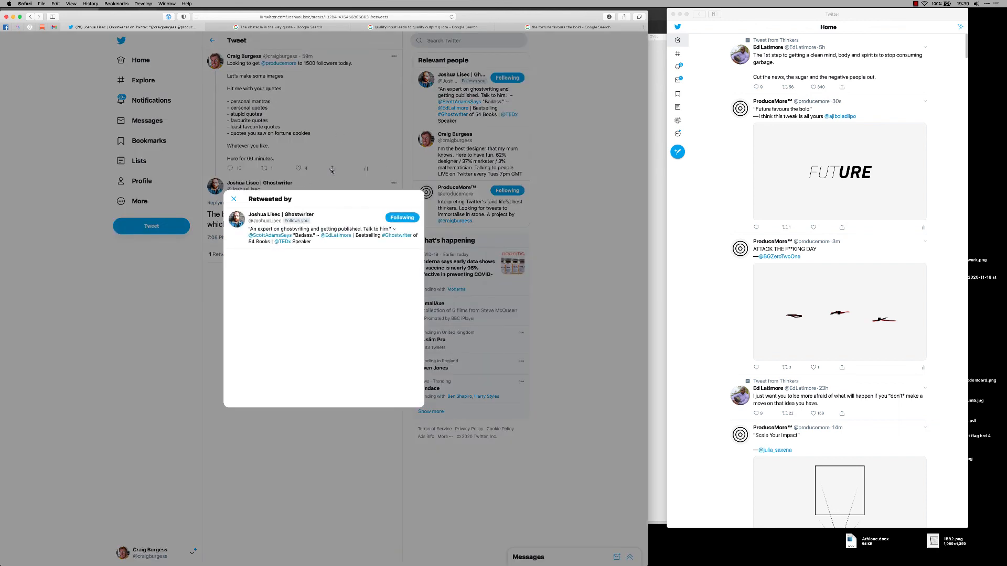
pyautogui.click(331, 171)
pyautogui.tripleClick(242, 225)
pyautogui.press('super+c')
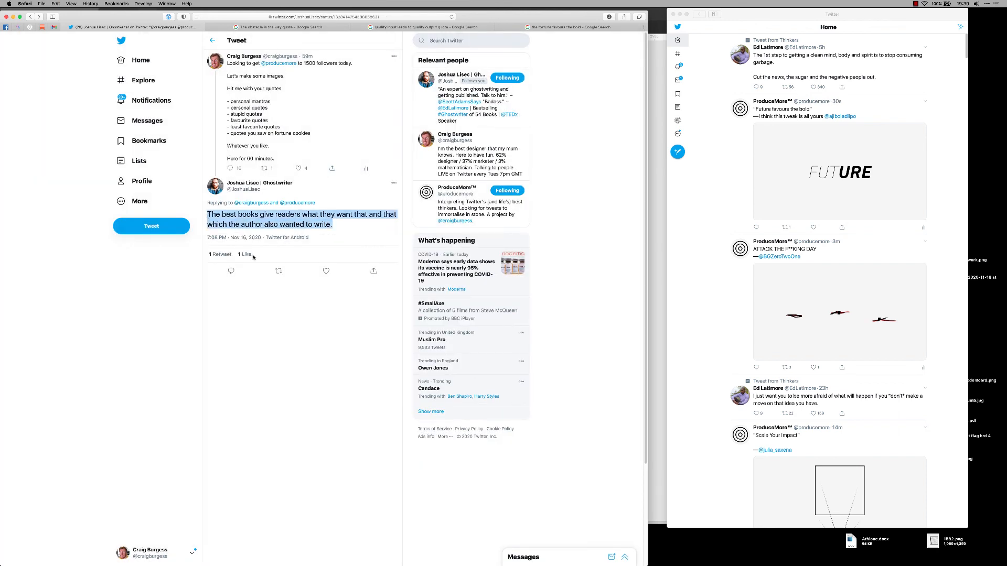
# Switch back to Figma and change the card's "ATTACK" title to "Future".
pyautogui.press('super+Tab')
pyautogui.press('super+Tab')
pyautogui.press('super+Tab')
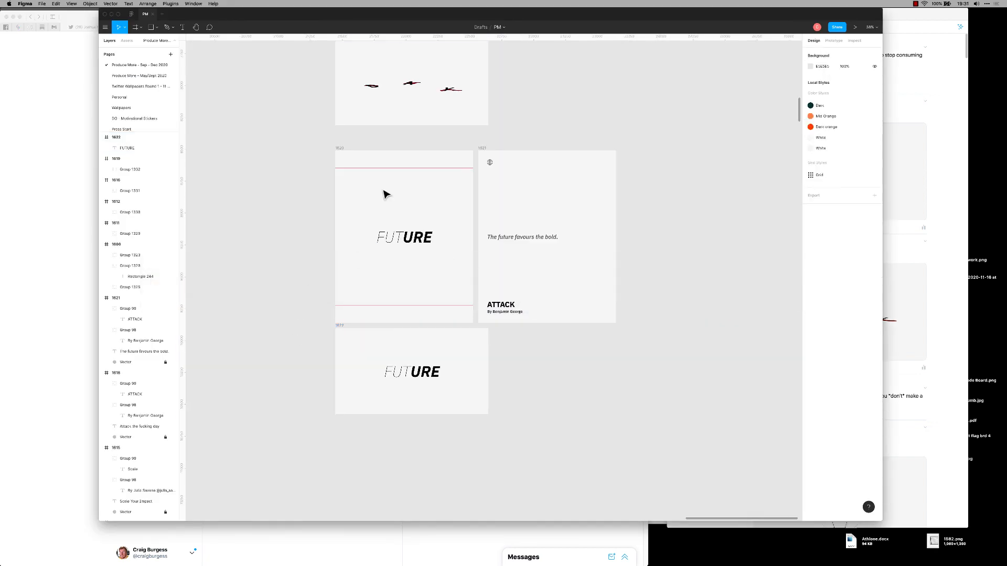
pyautogui.doubleClick(501, 305)
pyautogui.write('Futu')
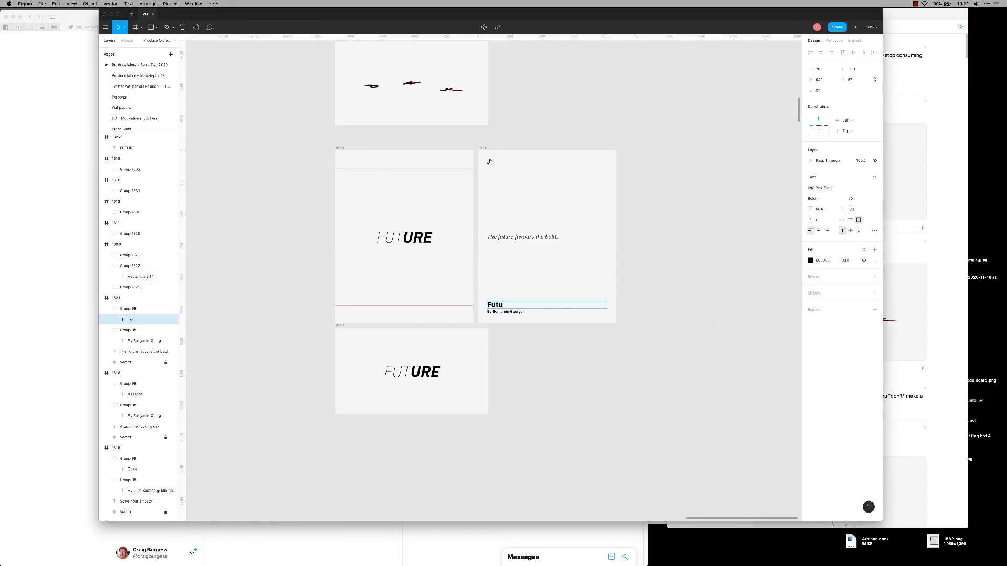
pyautogui.click(529, 348)
# Duplicate the set of three "FUTURE" frames directly below the originals.
pyautogui.scroll(-1, 577, 372)
pyautogui.moveTo(296, 123); pyautogui.dragTo(662, 450)
pyautogui.scroll(-1, 428, 241)
pyautogui.moveTo(428, 242); pyautogui.dragTo(422, 509)
pyautogui.scroll(-3, 287, 377)
pyautogui.click(287, 377)
pyautogui.scroll(-2, 324, 389)
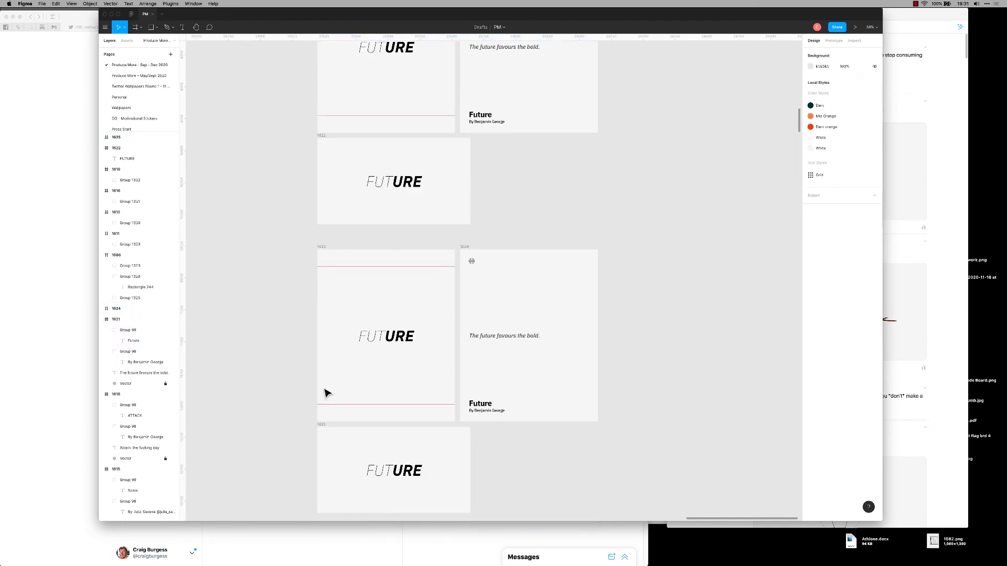
pyautogui.scroll(1, 387, 379)
pyautogui.scroll(1, 387, 379)
pyautogui.moveTo(506, 410); pyautogui.dragTo(491, 279)
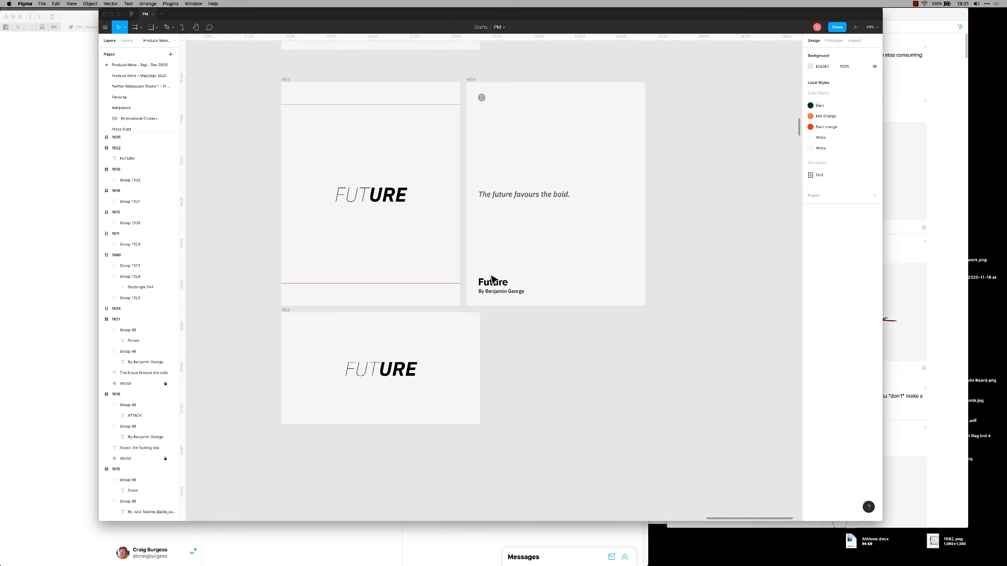
# Replace the duplicated card's quote with the copied text, remove the stray "that" and break it into three lines after "books" and "and".
pyautogui.doubleClick(571, 193)
pyautogui.press('super+v')
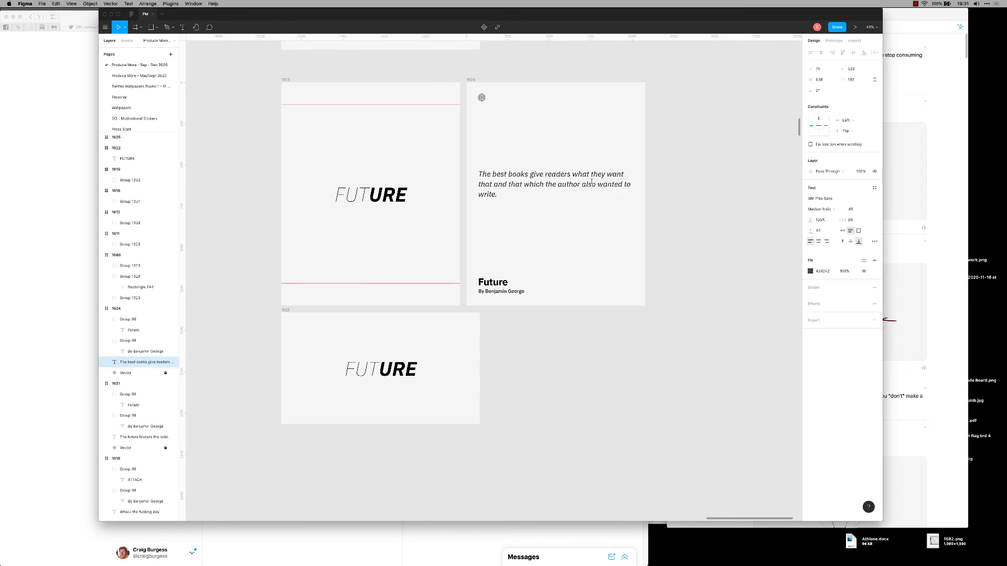
pyautogui.doubleClick(484, 184)
pyautogui.press('BackSpace')
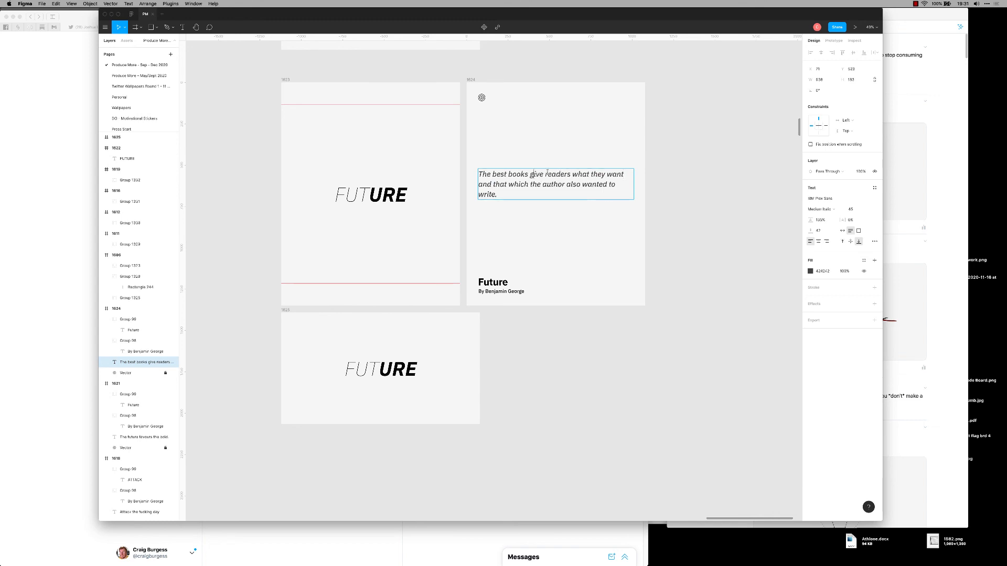
pyautogui.press('Return')
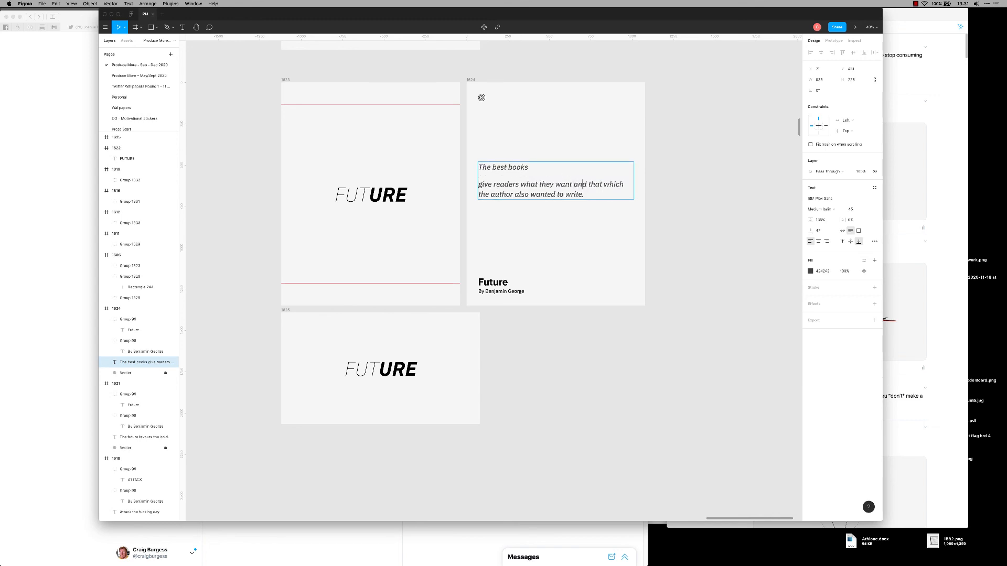
pyautogui.press('Return')
pyautogui.press('Escape')
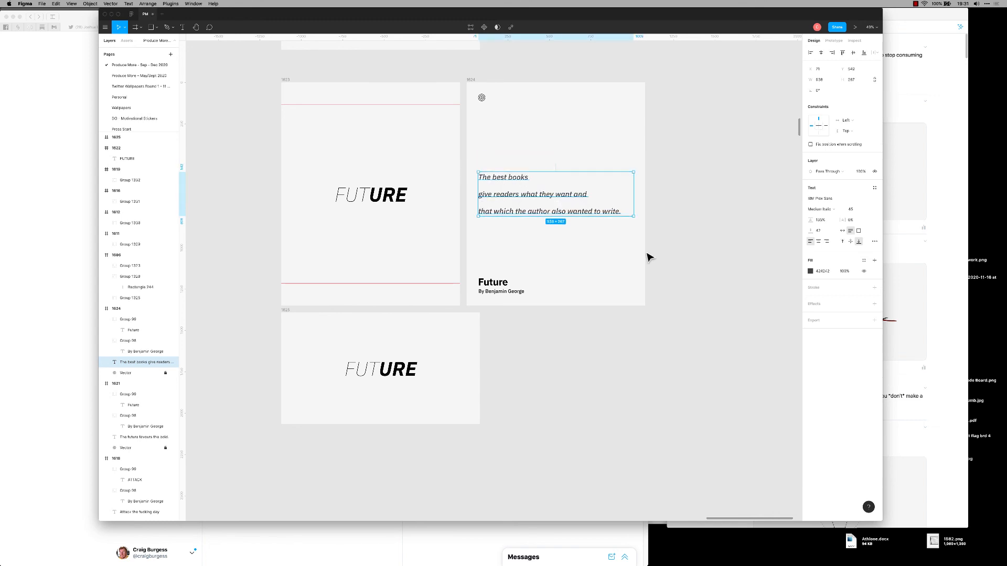
pyautogui.click(621, 252)
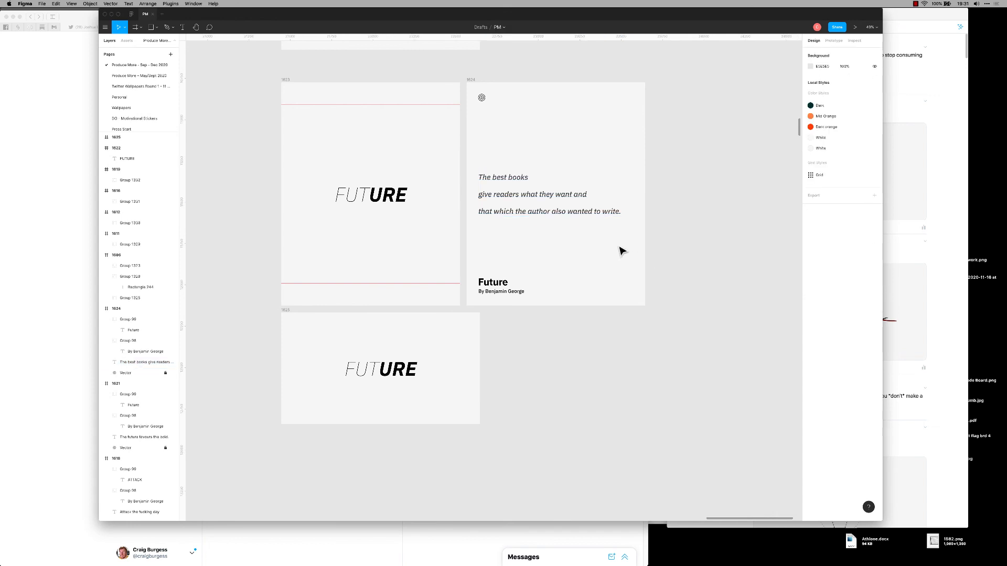
# Replace the name in the duplicated card's byline with the new quote author's full name, checking it against the tweet.
pyautogui.press('super+Tab')
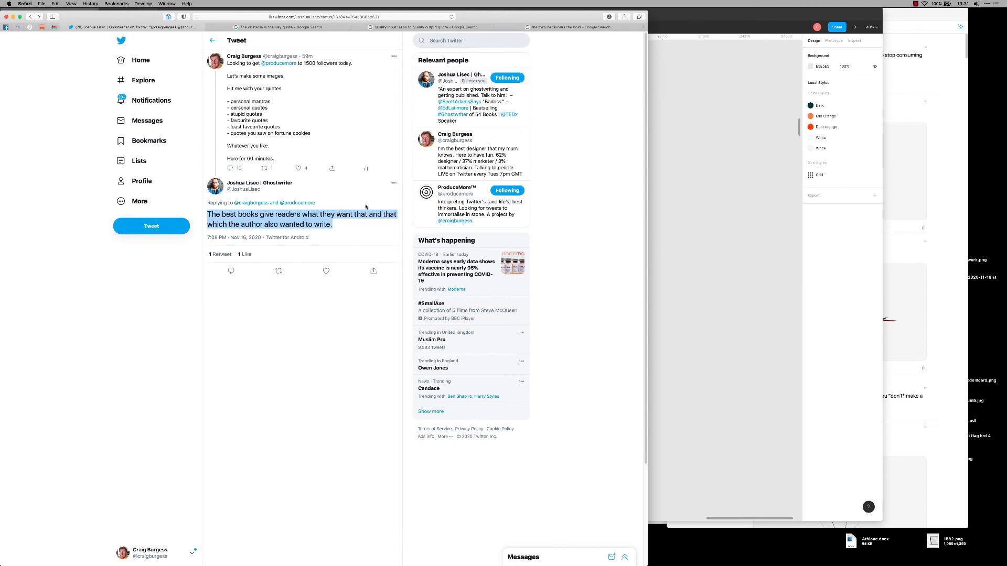
pyautogui.press('super+Tab')
pyautogui.doubleClick(532, 290)
pyautogui.doubleClick(532, 290)
pyautogui.press('Right')
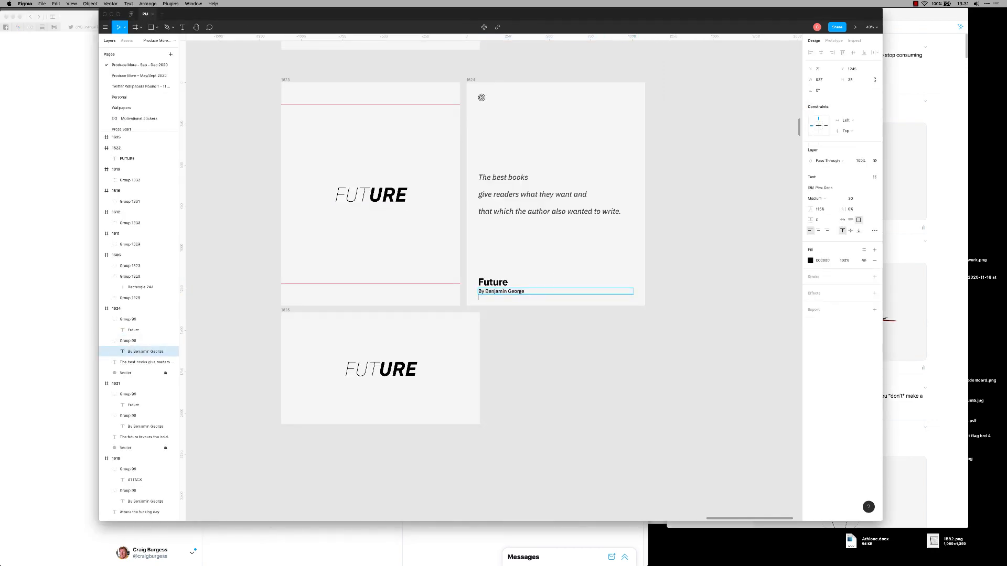
pyautogui.hotkey('shift', 'alt', 'Left')
pyautogui.hotkey('shift', 'alt', 'Left')
pyautogui.write('Jo')
pyautogui.press('super+Tab')
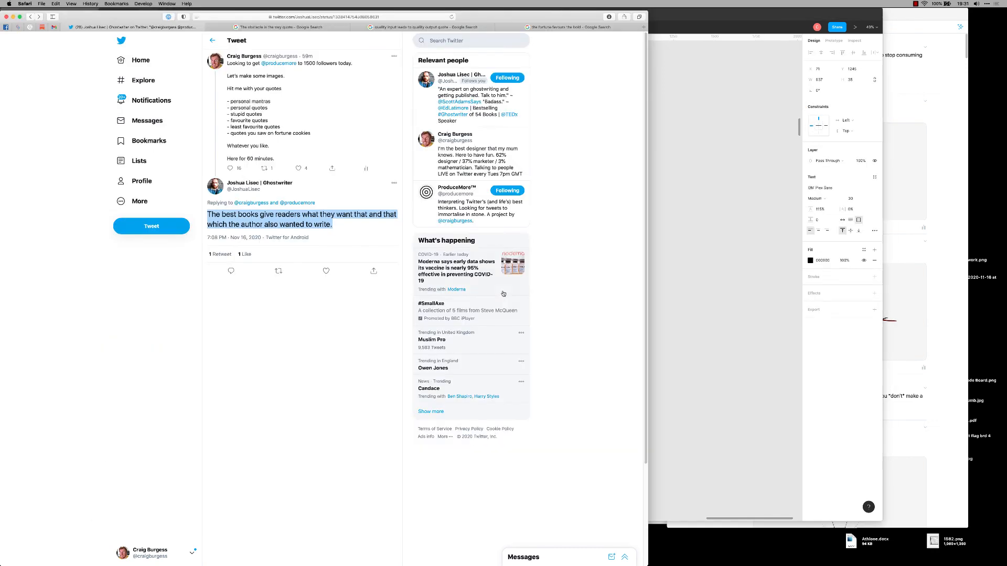
pyautogui.press('super+Tab')
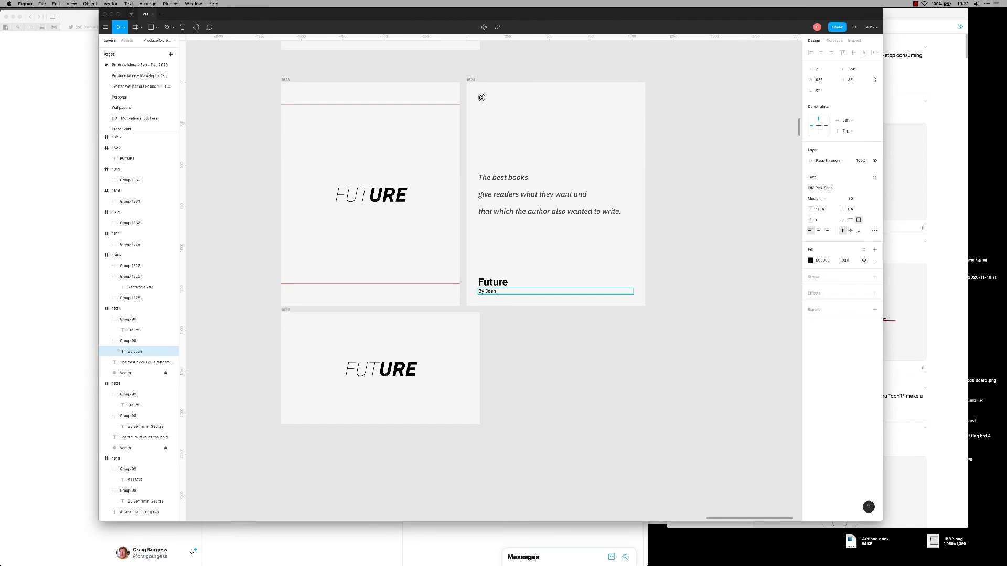
# Change the duplicated card's title to "The best books".
pyautogui.click(506, 282)
pyautogui.hotkey('shift', 'alt', 'Left')
pyautogui.write('The best books')
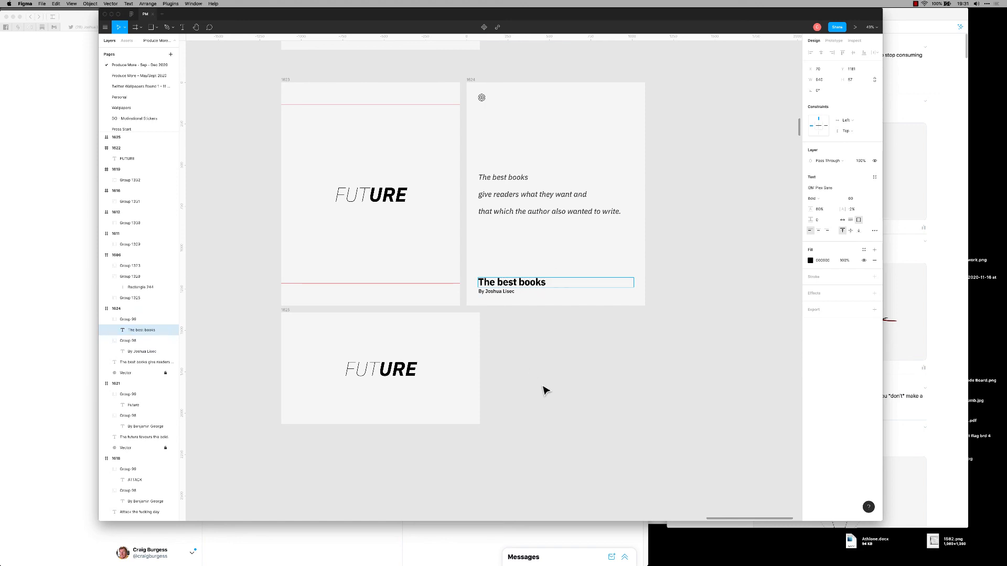
pyautogui.click(545, 391)
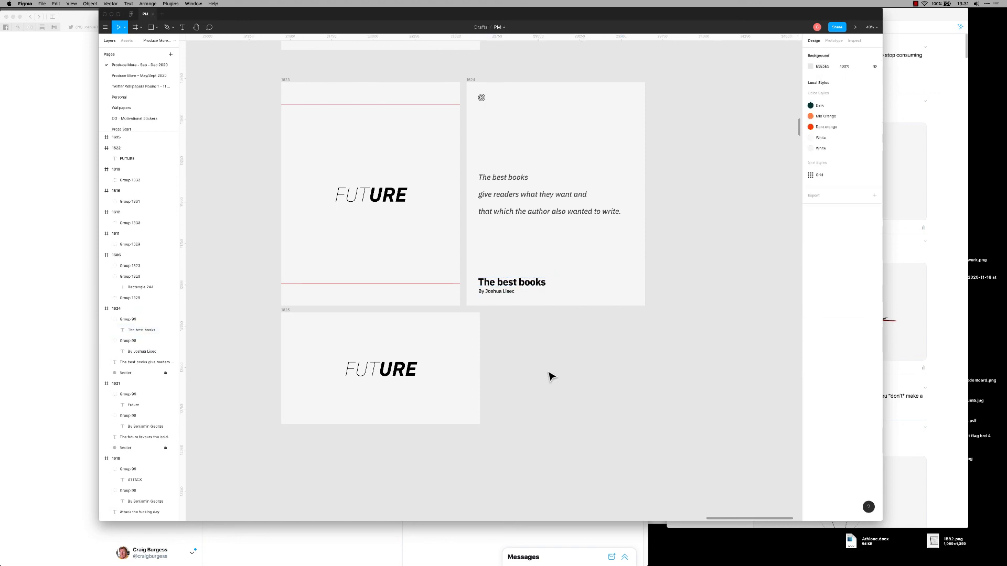
# Delete the "FUTURE" lettering from the duplicated portrait artwork frame.
pyautogui.scroll(1, 592, 364)
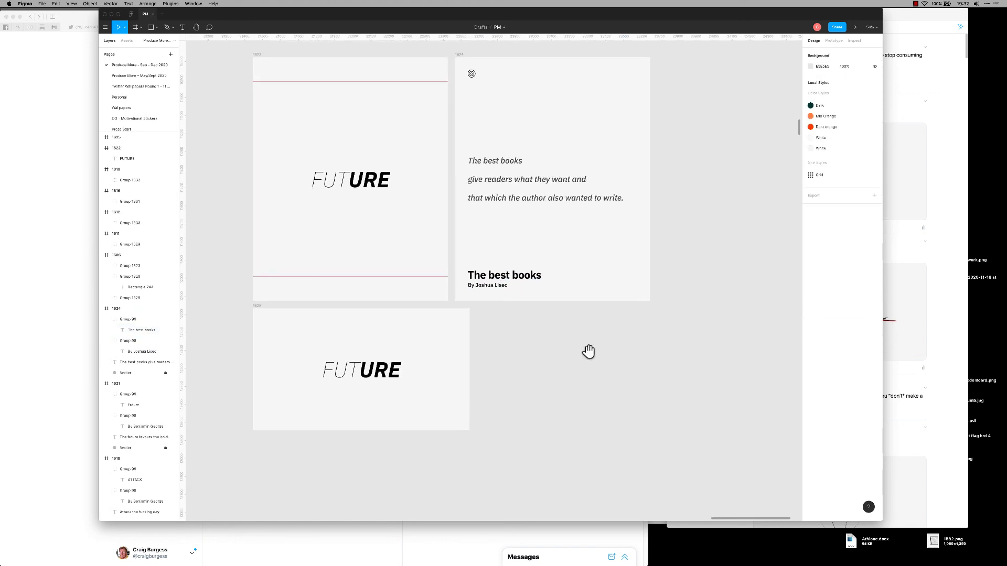
pyautogui.moveTo(589, 353); pyautogui.dragTo(600, 386)
pyautogui.click(387, 231)
pyautogui.press('BackSpace')
# Draw a small circle in the empty portrait frame and centre it horizontally and vertically.
pyautogui.click(364, 301)
pyautogui.press('r')
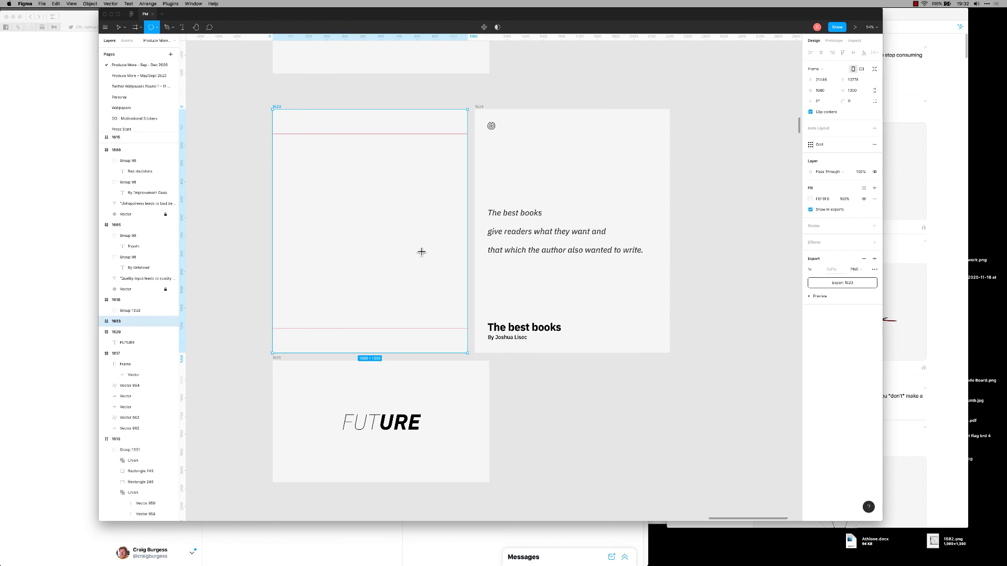
pyautogui.moveTo(422, 252); pyautogui.dragTo(432, 262)
pyautogui.click(433, 263)
pyautogui.click(426, 255)
pyautogui.hotkey('alt', 'v')
pyautogui.hotkey('alt', 'h')
pyautogui.click(419, 262)
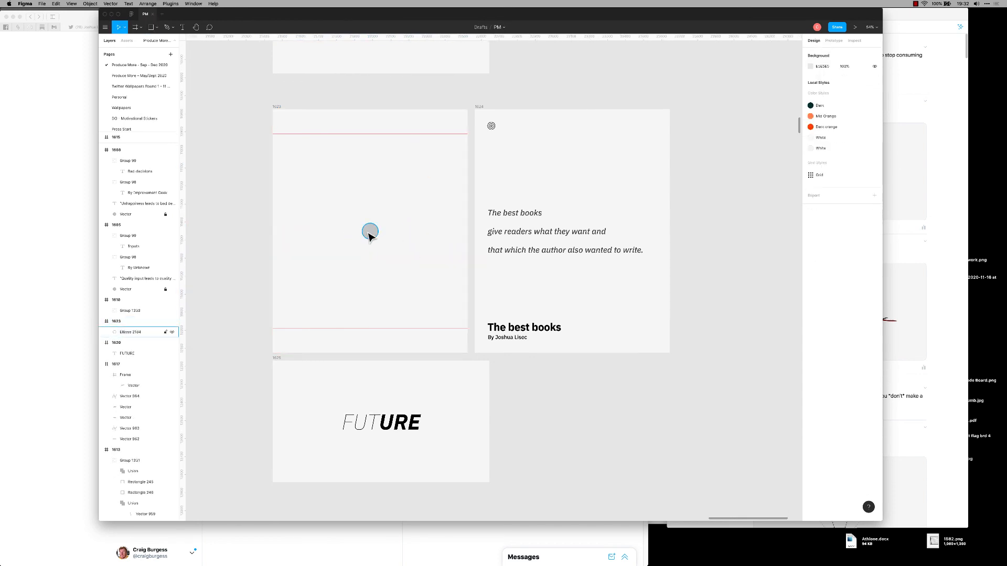
# Shrink the circle to about 44 px and replace its fill with a black stroke of thickness 4.
pyautogui.click(370, 236)
pyautogui.moveTo(378, 239); pyautogui.dragTo(371, 234)
pyautogui.click(873, 199)
pyautogui.click(874, 204)
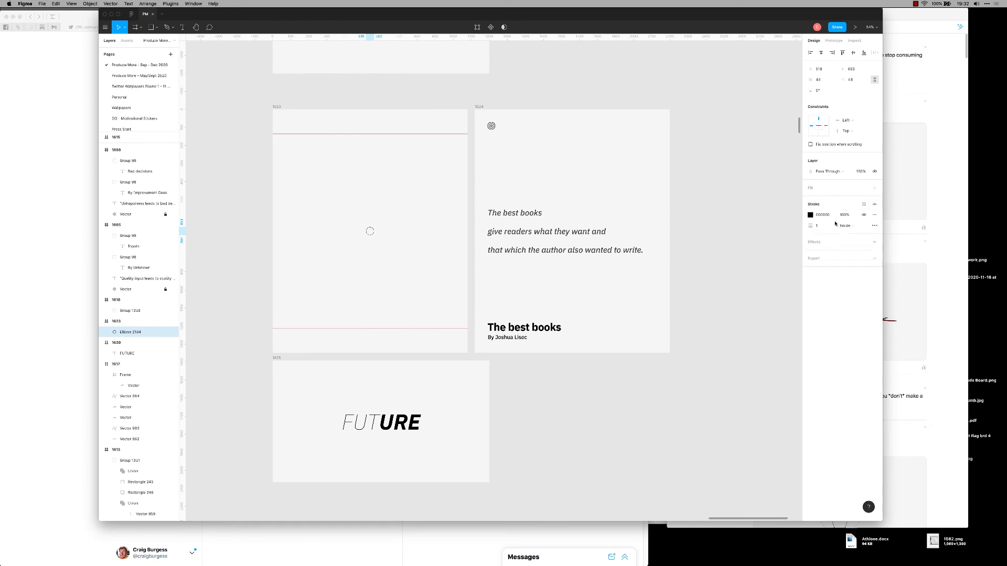
pyautogui.click(378, 242)
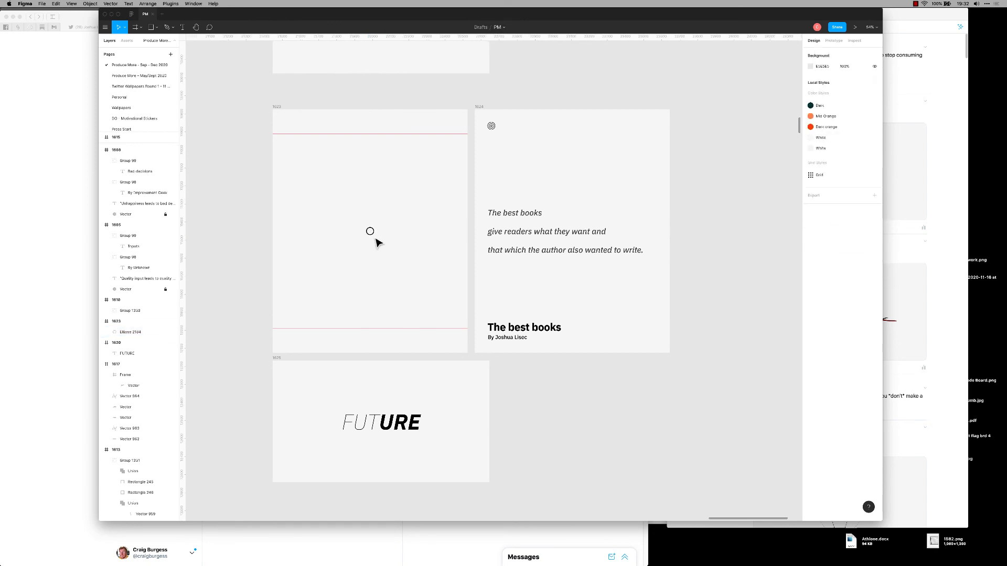
# Duplicate the circle so two sit far apart on the frame's middle line, and group the pair.
pyautogui.keyDown('alt'); pyautogui.moveTo(372, 235); pyautogui.dragTo(321, 238); pyautogui.keyUp('alt')
pyautogui.click(374, 240)
pyautogui.moveTo(454, 237); pyautogui.dragTo(302, 229)
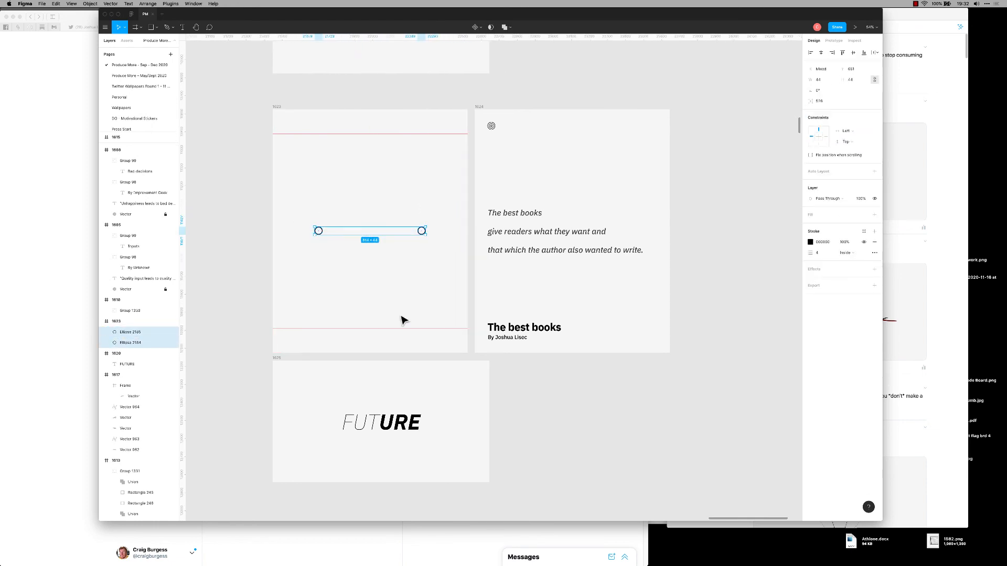
pyautogui.press('super+g')
pyautogui.click(419, 304)
# Draw an upward-bowed arc about 237 px wide from beside the left circle to the midpoint, with a black stroke of thickness 4.
pyautogui.scroll(3, 394, 267)
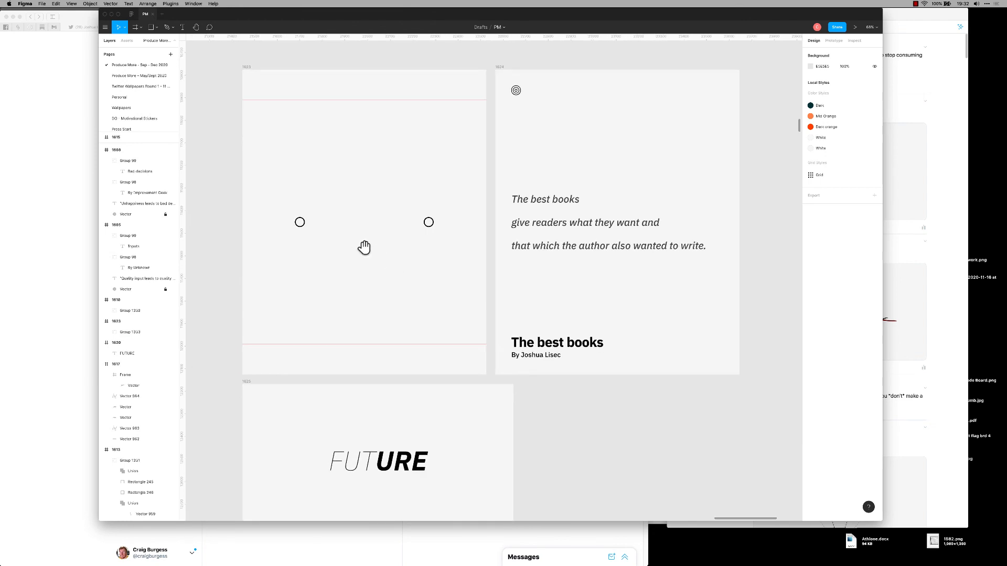
pyautogui.press('p')
pyautogui.scroll(5, 332, 312)
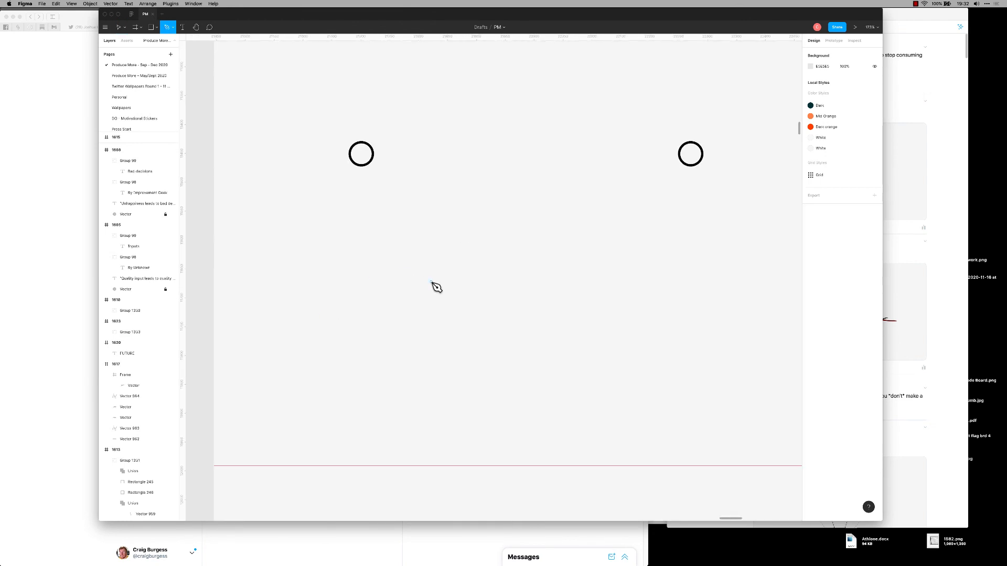
pyautogui.scroll(-5, 437, 287)
pyautogui.click(348, 238)
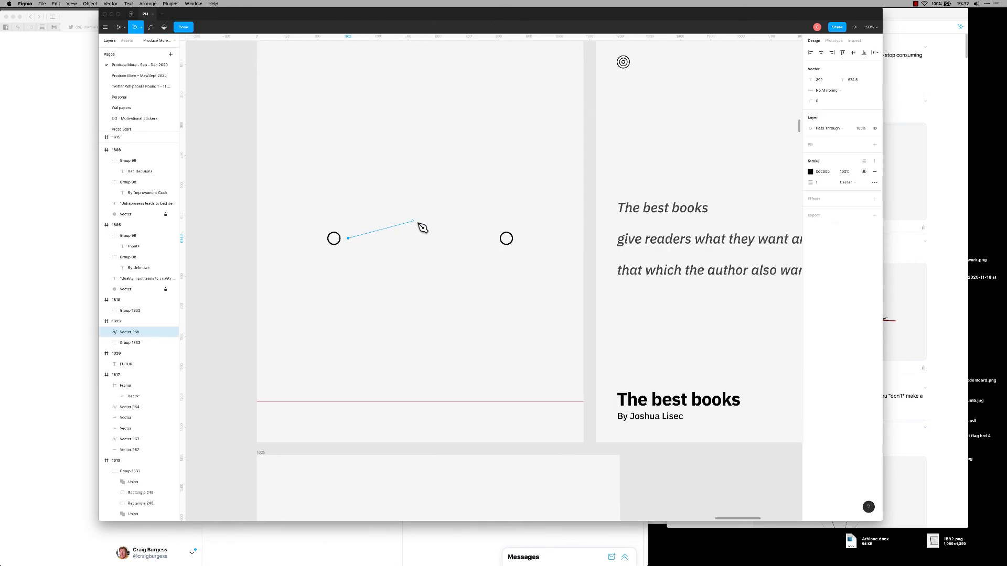
pyautogui.moveTo(420, 238); pyautogui.dragTo(457, 261)
pyautogui.press('Escape')
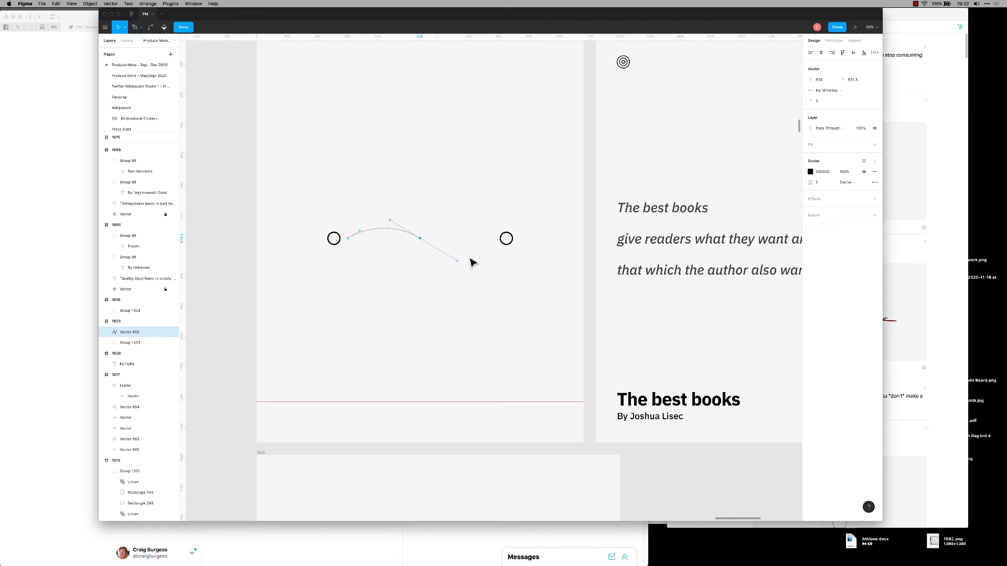
pyautogui.click(431, 327)
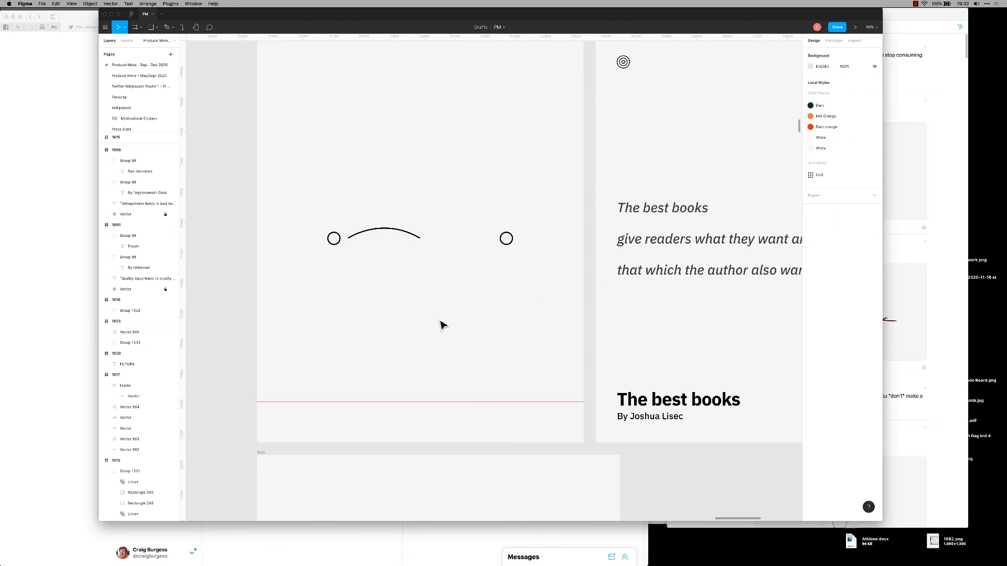
# Duplicate the arc and move the copy right until it starts at the first arc's end and reaches the right circle.
pyautogui.click(391, 229)
pyautogui.press('super+d')
pyautogui.hotkey('shift', 'Right')
pyautogui.hotkey('shift', 'Right')
pyautogui.hotkey('shift', 'Right')
pyautogui.hotkey('shift', 'Right')
pyautogui.hotkey('shift', 'Right')
pyautogui.hotkey('shift', 'Right')
pyautogui.hotkey('shift', 'Right')
pyautogui.hotkey('shift', 'Right')
pyautogui.hotkey('shift', 'Right')
pyautogui.hotkey('shift', 'Right')
pyautogui.hotkey('shift', 'Right')
pyautogui.hotkey('shift', 'Right')
pyautogui.hotkey('shift', 'Right')
pyautogui.hotkey('shift', 'Right')
pyautogui.hotkey('shift', 'Right')
pyautogui.hotkey('shift', 'Right')
pyautogui.hotkey('shift', 'Right')
pyautogui.hotkey('shift', 'Right')
pyautogui.hotkey('shift', 'Right')
pyautogui.hotkey('shift', 'Right')
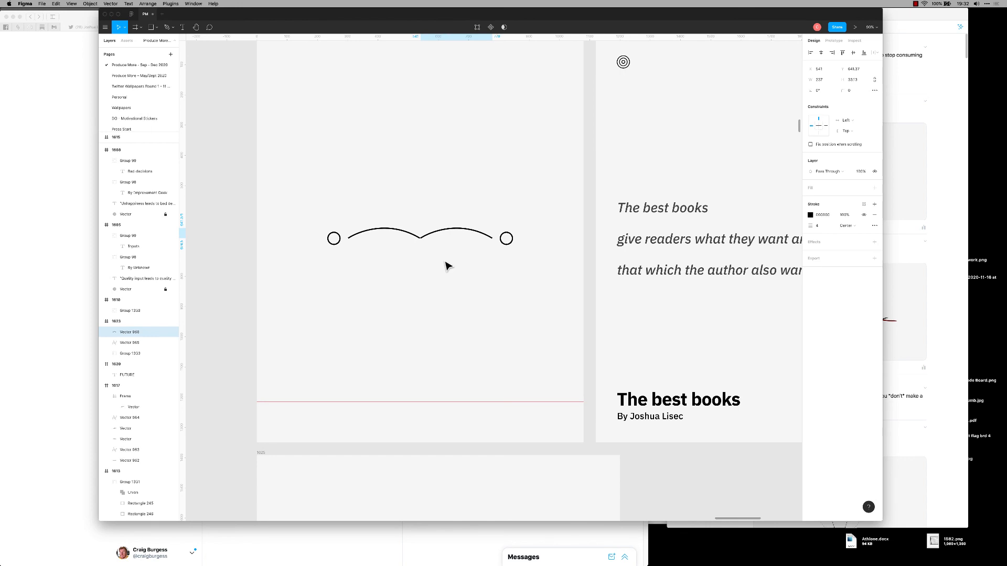
# Nudge the right arc horizontally until its start meets the end of the left arc.
pyautogui.press('Left')
pyautogui.press('Left')
pyautogui.press('Left')
pyautogui.press('Left')
pyautogui.press('Left')
pyautogui.press('Left')
pyautogui.scroll(10, 446, 265)
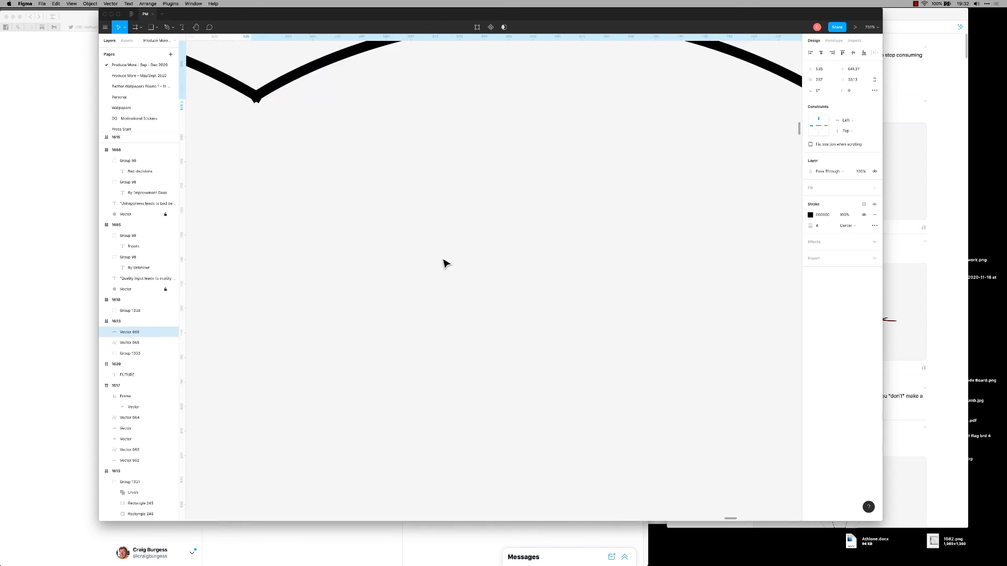
pyautogui.press('Right')
pyautogui.press('Right')
pyautogui.scroll(-10, 587, 257)
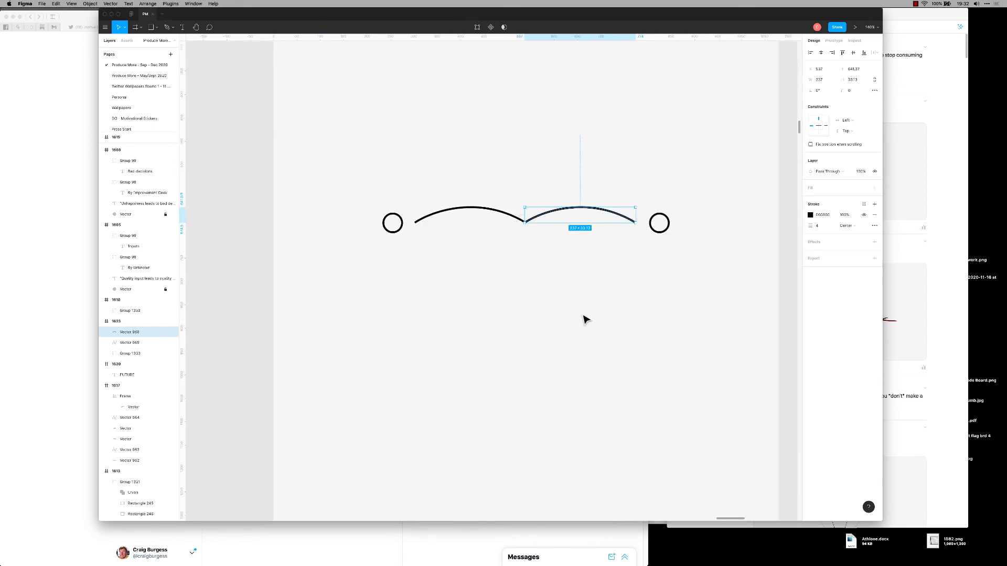
# Give the right arc's end point, beside the right circle, a Triangle Arrow cap.
pyautogui.click(592, 304)
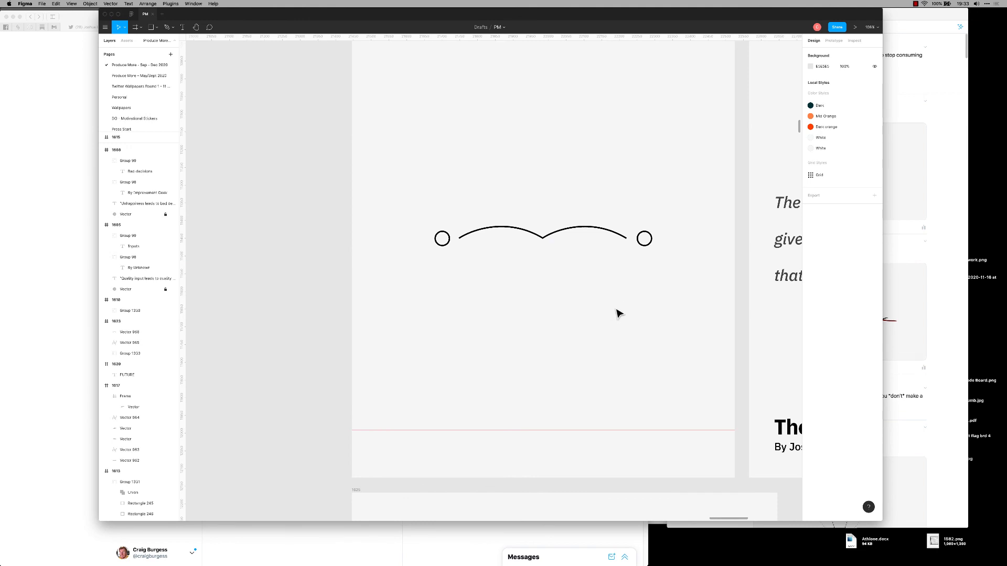
pyautogui.moveTo(586, 283); pyautogui.dragTo(622, 237)
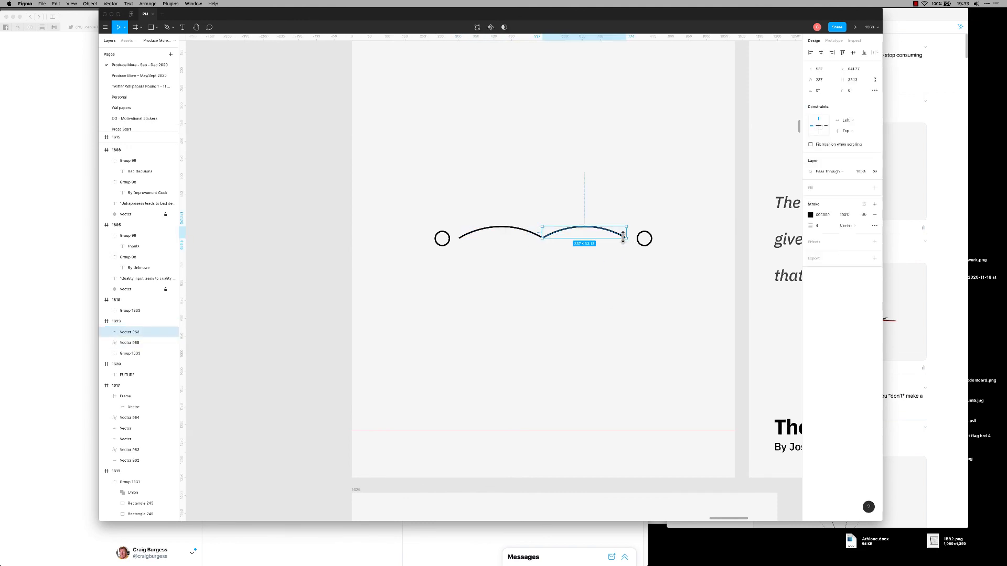
pyautogui.doubleClick(624, 238)
pyautogui.click(636, 294)
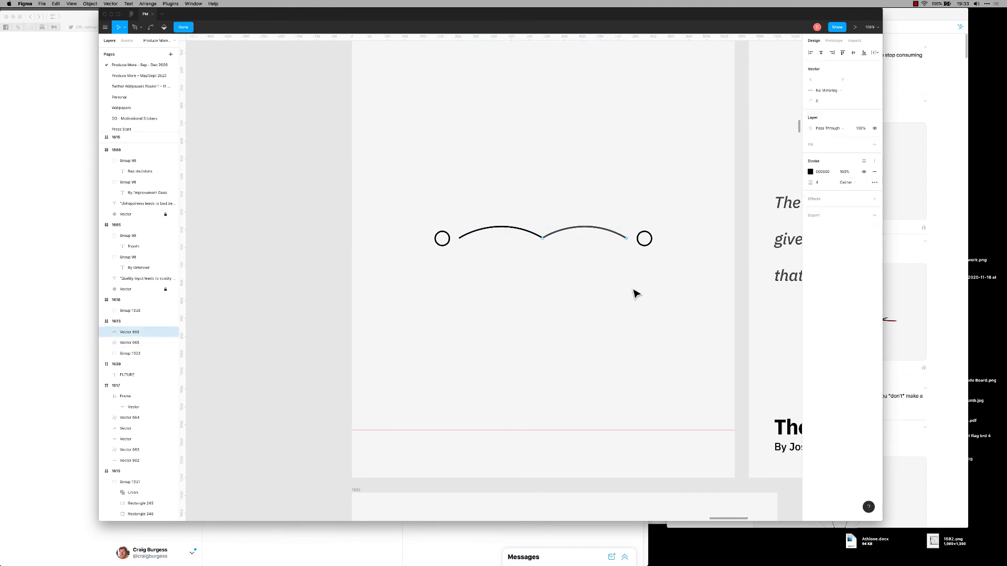
pyautogui.scroll(3, 632, 255)
pyautogui.click(626, 237)
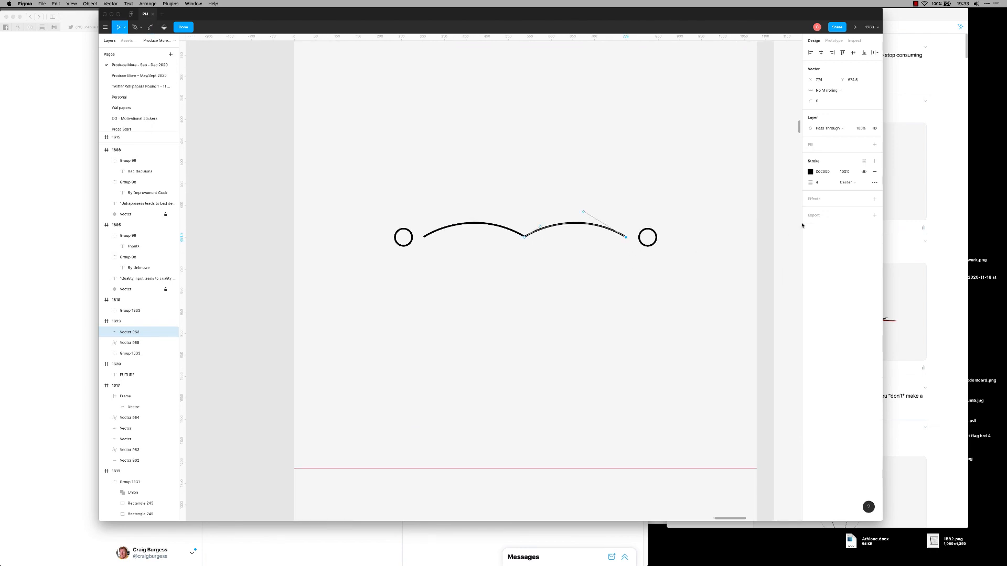
pyautogui.click(874, 182)
pyautogui.click(763, 211)
pyautogui.click(744, 241)
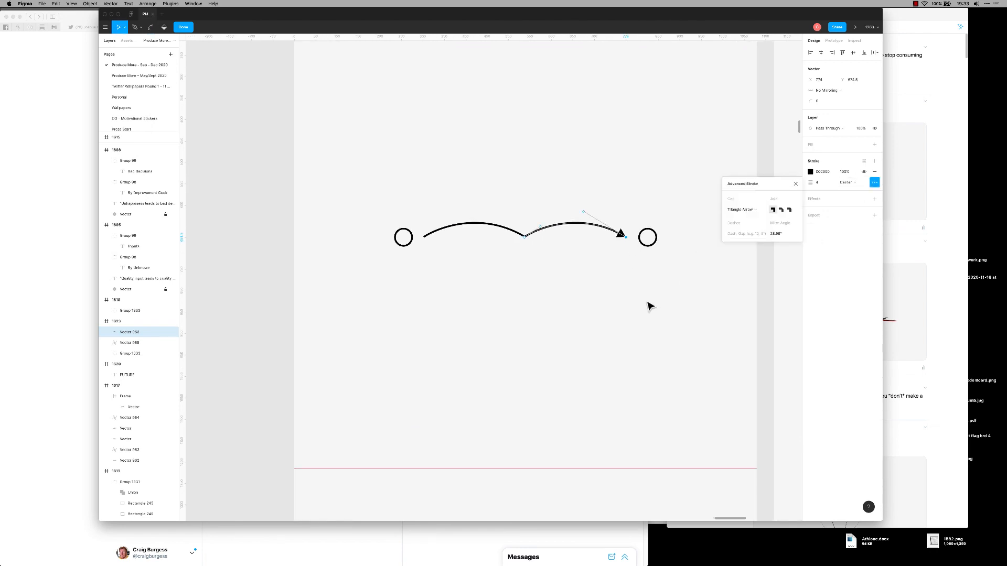
pyautogui.press('Escape')
pyautogui.press('Escape')
# Group the two arcs and centre the group horizontally in the frame.
pyautogui.moveTo(590, 278); pyautogui.dragTo(501, 238)
pyautogui.press('super+g')
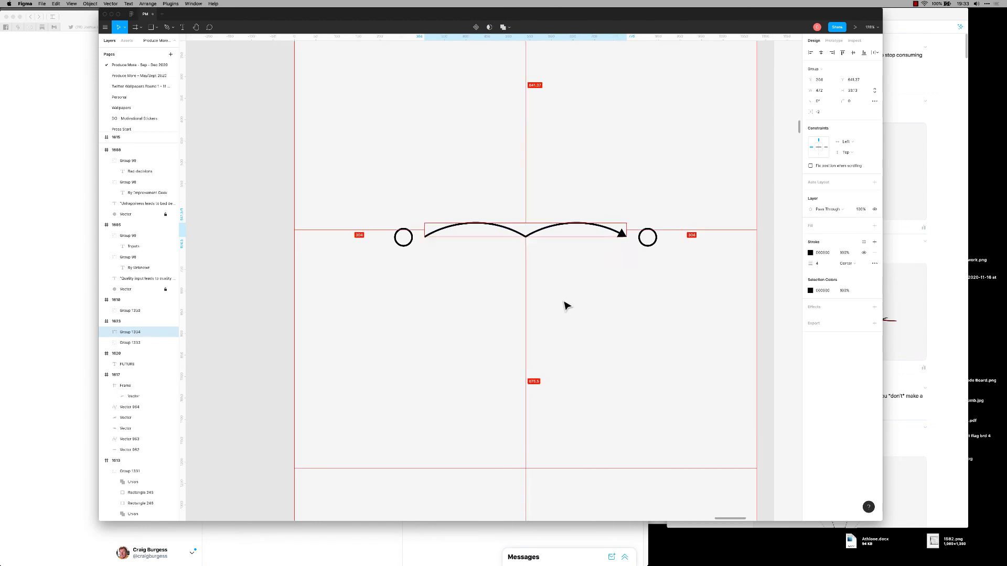
pyautogui.press('Escape')
pyautogui.scroll(-3, 637, 287)
pyautogui.moveTo(607, 285); pyautogui.dragTo(365, 292)
pyautogui.press('Escape')
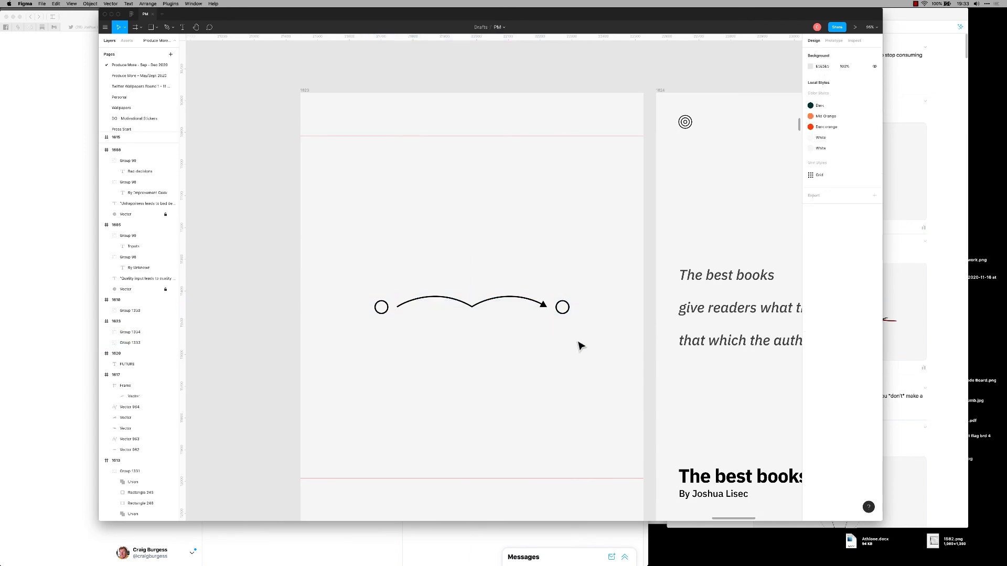
# Duplicate the circles and arcs, move the copy about 90 px up, and group it.
pyautogui.moveTo(579, 344); pyautogui.dragTo(426, 259)
pyautogui.press('super+d')
pyautogui.hotkey('shift', 'Up')
pyautogui.hotkey('shift', 'Up')
pyautogui.hotkey('shift', 'Up')
pyautogui.hotkey('shift', 'Up')
pyautogui.hotkey('shift', 'Up')
pyautogui.hotkey('shift', 'Up')
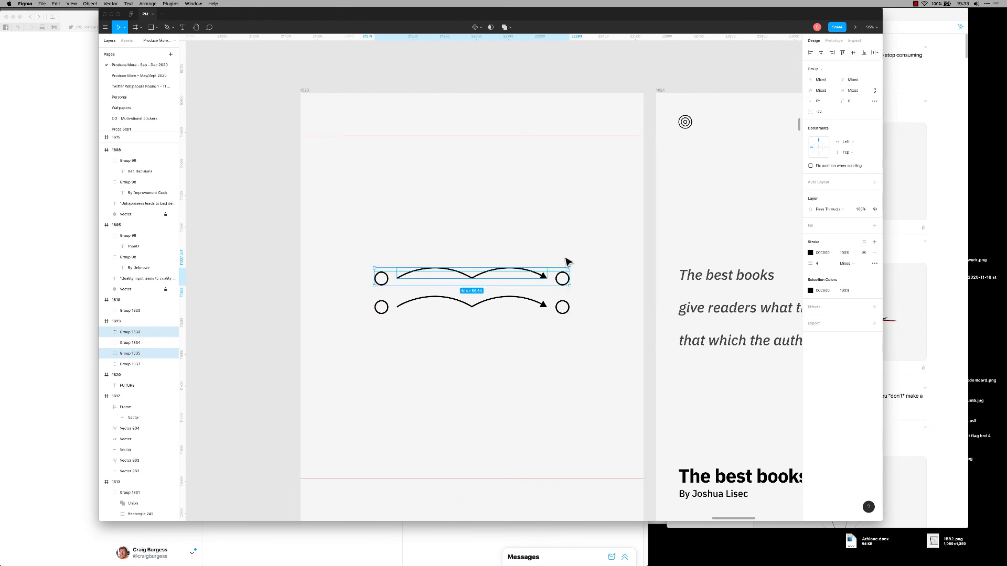
pyautogui.press('super+g')
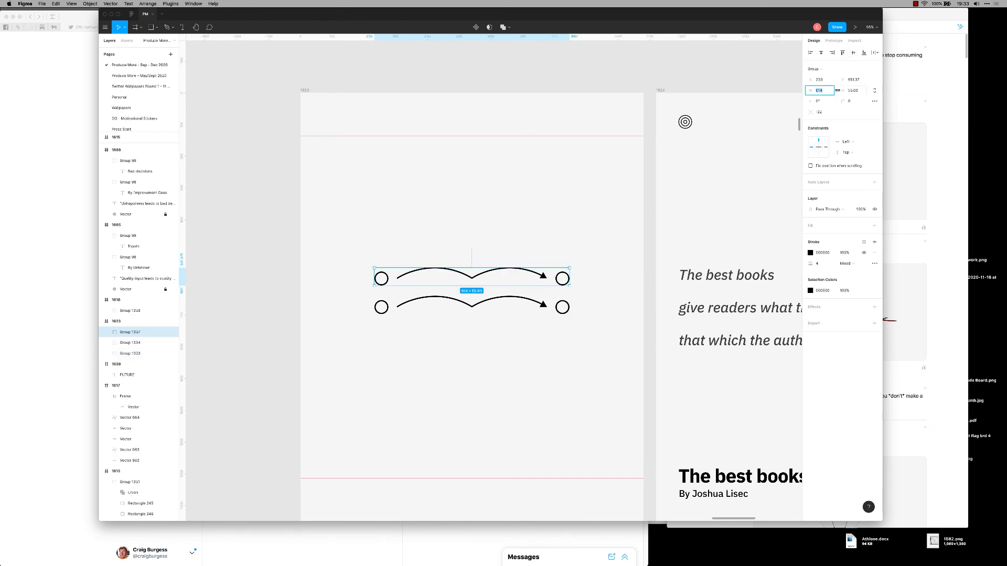
# Scale the upper copy proportionally to 552.6 px wide and centre it horizontally in the frame.
pyautogui.press('Return')
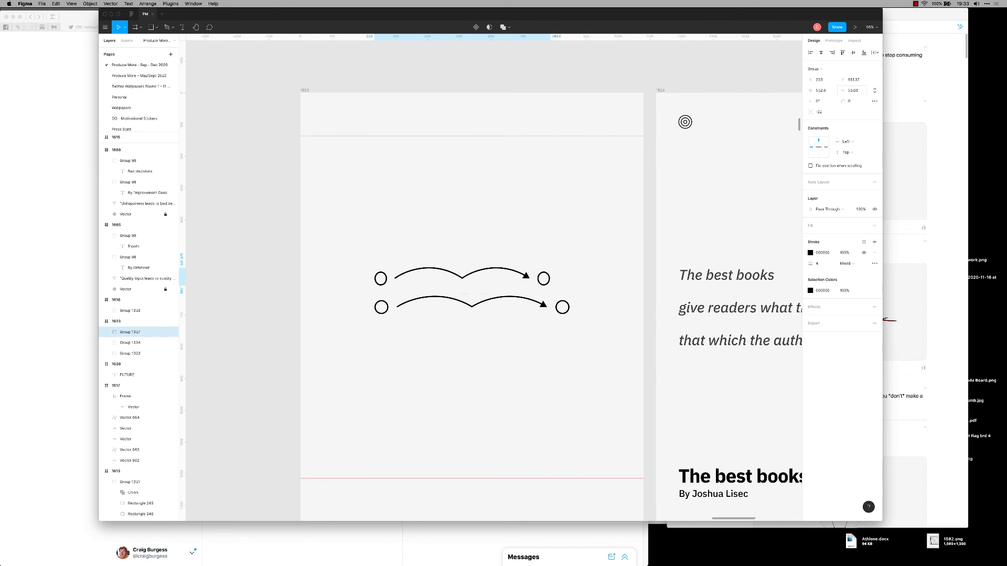
pyautogui.press('super+z')
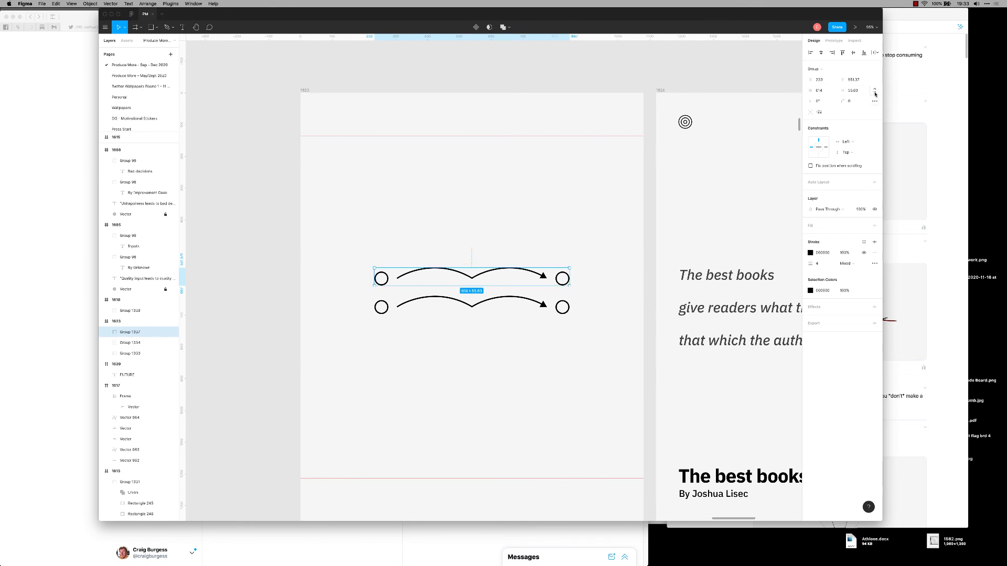
pyautogui.click(828, 90)
pyautogui.press('Tab')
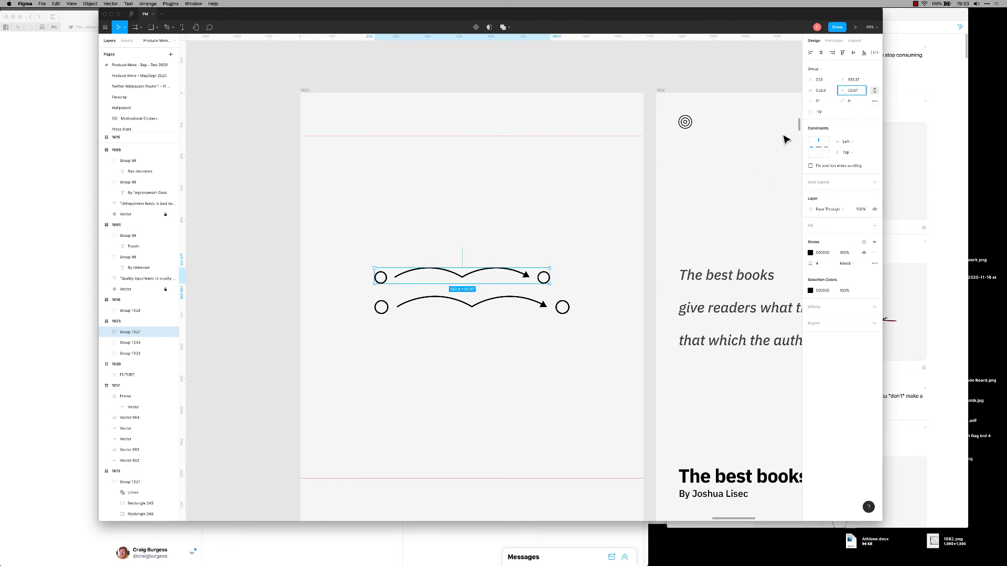
pyautogui.click(604, 340)
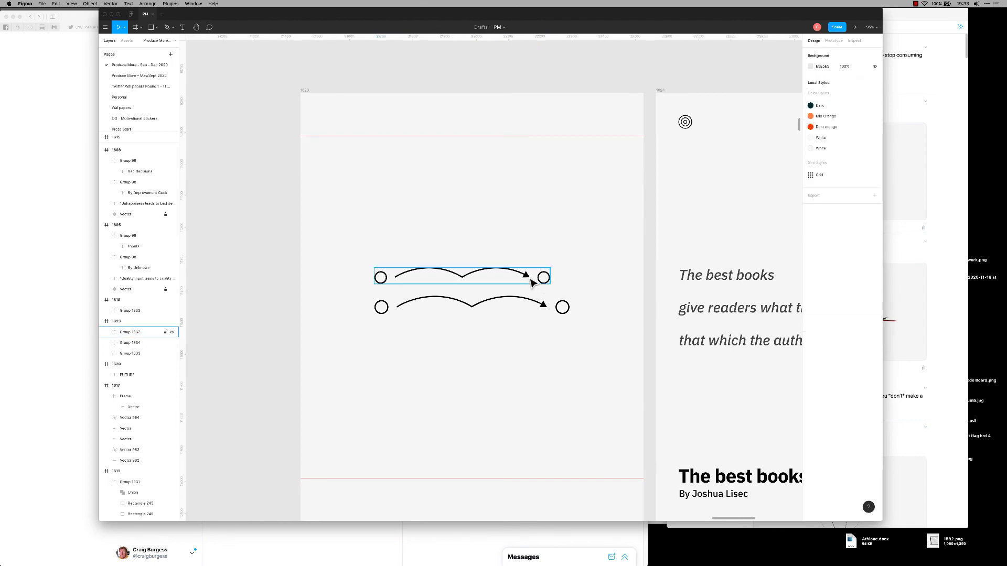
pyautogui.click(530, 277)
pyautogui.hotkey('alt', 'h')
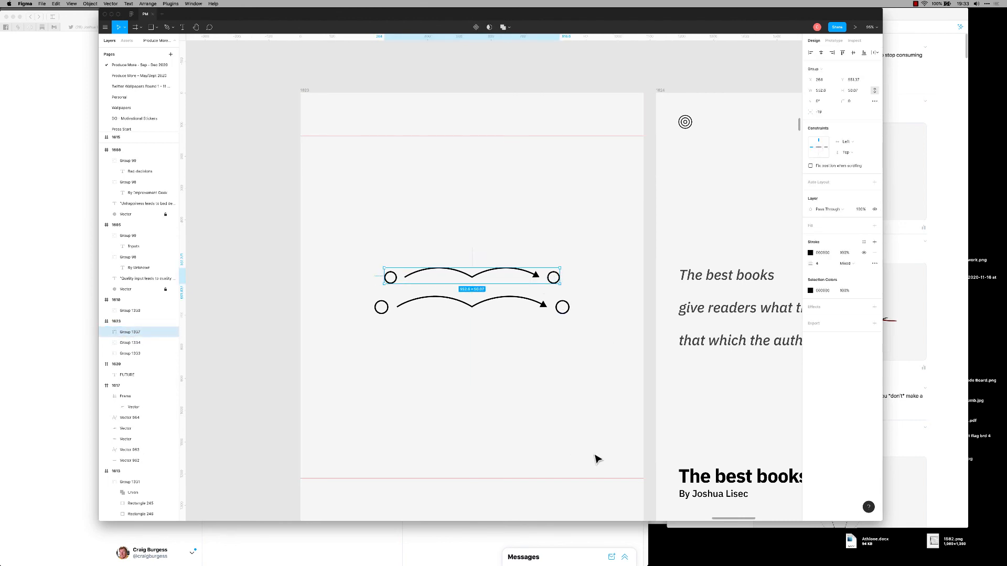
# Lower the smaller copy until it sits just above the original circles and arcs.
pyautogui.hotkey('shift', 'Down')
pyautogui.hotkey('shift', 'Down')
pyautogui.hotkey('shift', 'Down')
pyautogui.press('Down')
pyautogui.press('Down')
pyautogui.press('Down')
pyautogui.press('Down')
pyautogui.press('Down')
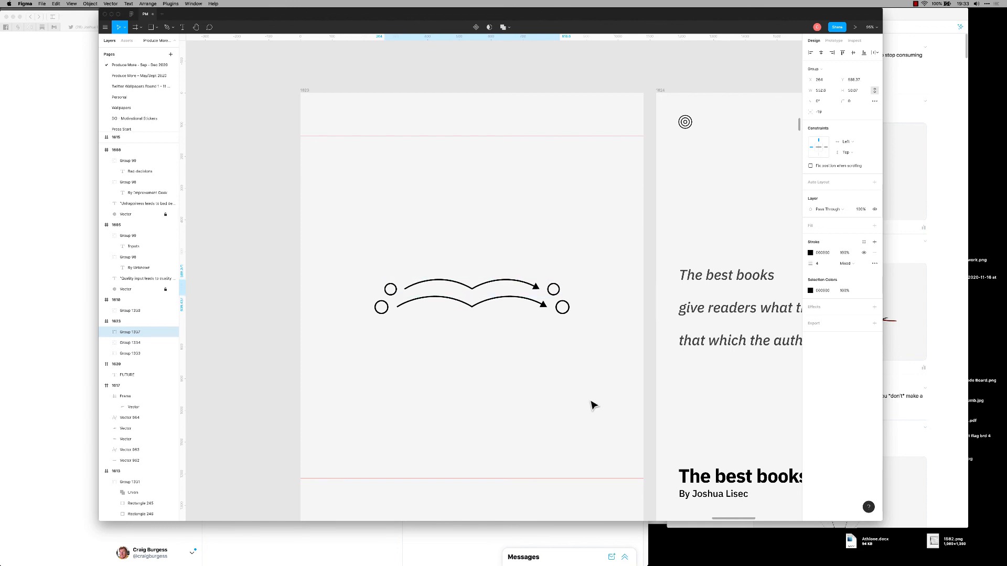
# Set the end cap of the smaller copy's right arc to None, and delete the whole copy.
pyautogui.click(532, 378)
pyautogui.keyDown('super'); pyautogui.click(535, 288); pyautogui.keyUp('super')
pyautogui.doubleClick(536, 287)
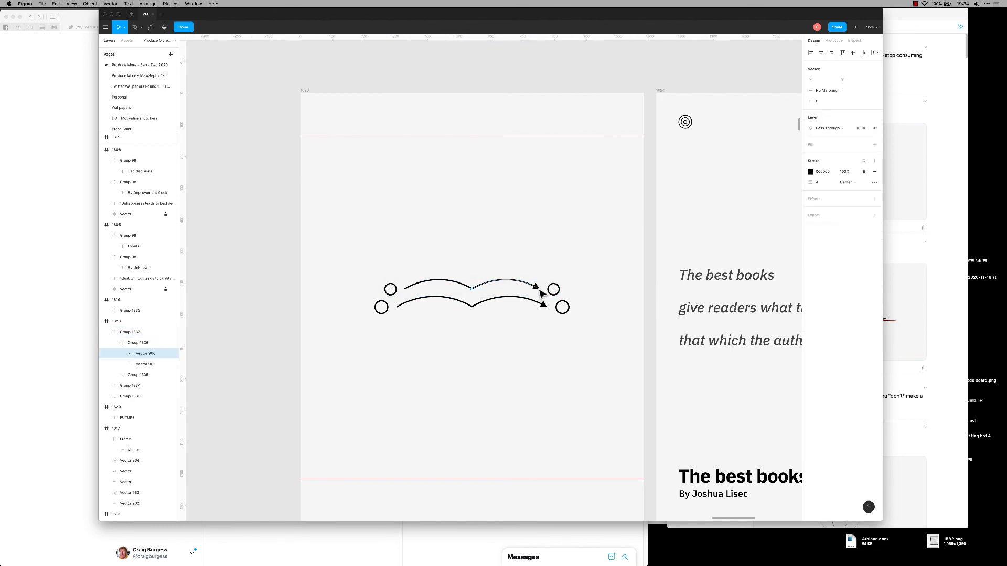
pyautogui.click(539, 288)
pyautogui.click(874, 183)
pyautogui.click(745, 209)
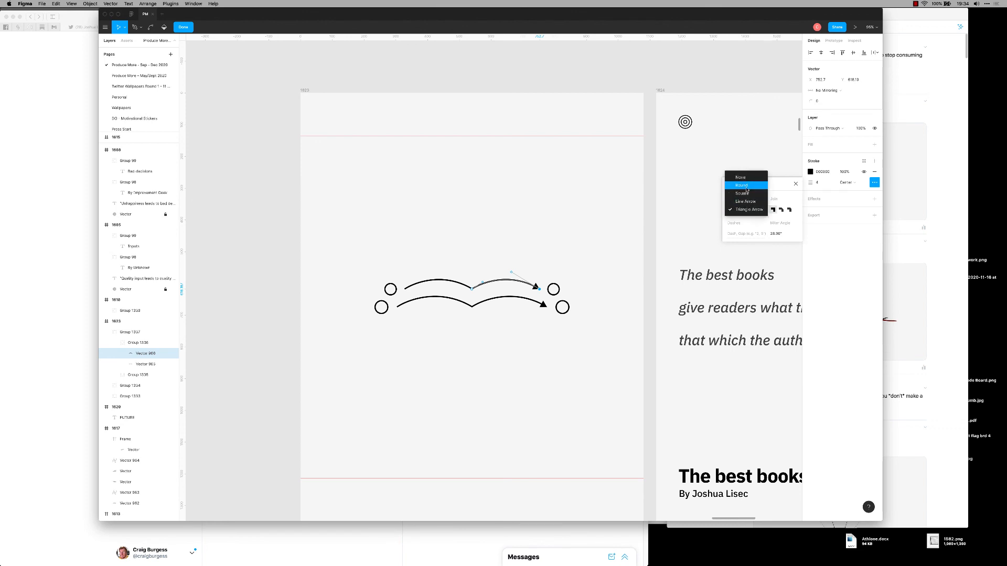
pyautogui.click(744, 174)
pyautogui.press('Escape')
pyautogui.press('Escape')
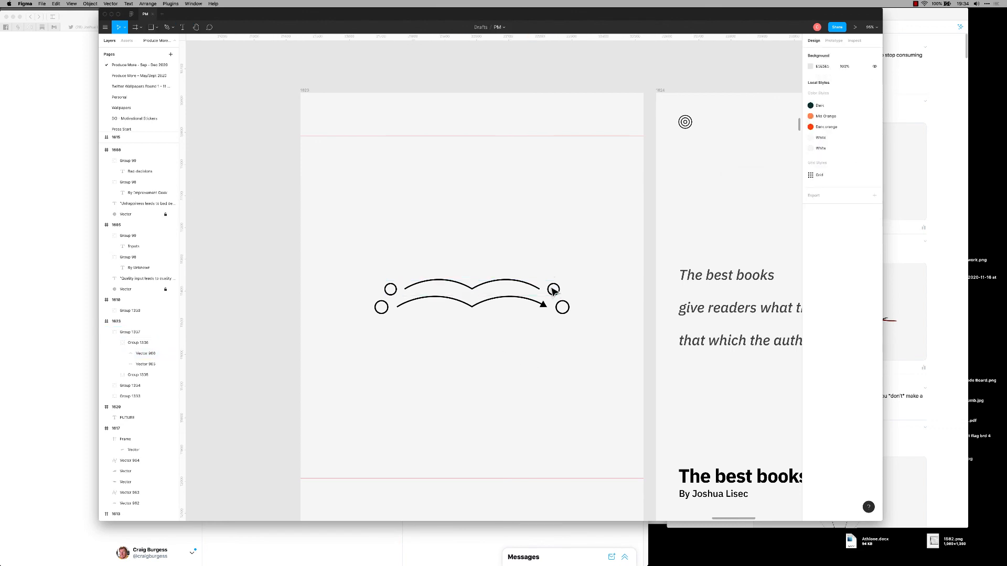
pyautogui.click(557, 292)
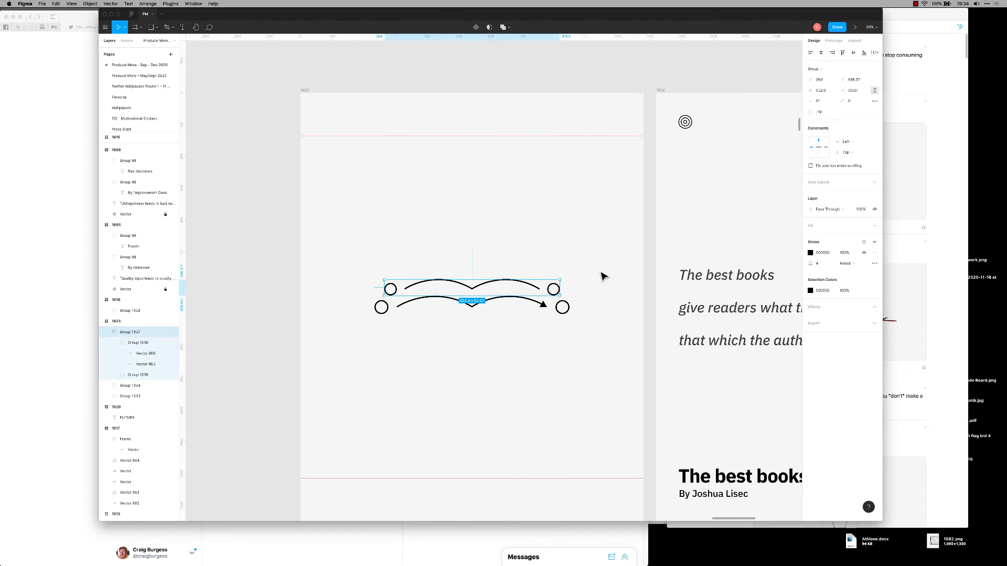
pyautogui.press('Delete')
# Ungroup the circle pair, lower both circles slightly below the arc ends, and group them with the arcs.
pyautogui.click(558, 311)
pyautogui.press('super+shift+g')
pyautogui.click(566, 342)
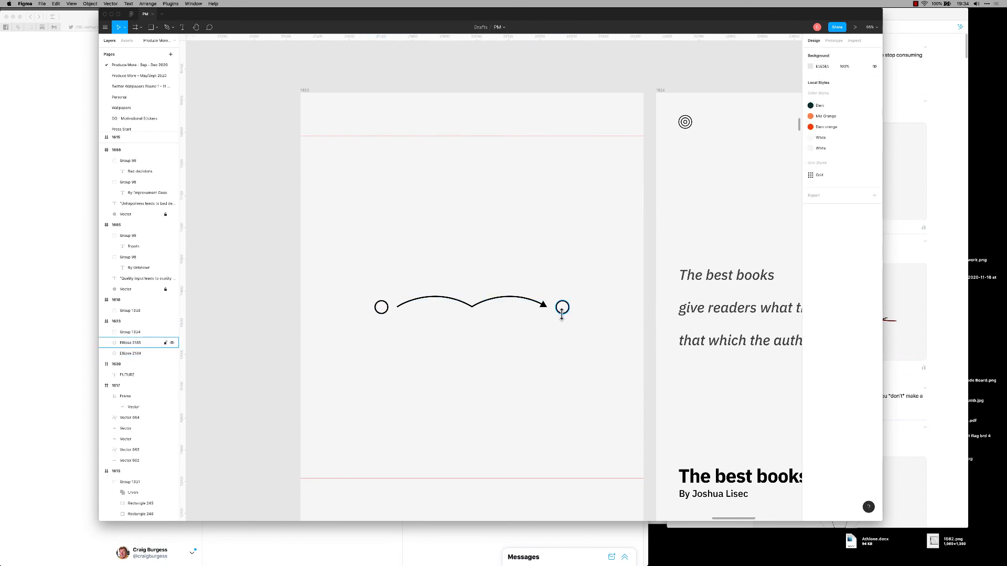
pyautogui.click(562, 314)
pyautogui.keyDown('shift'); pyautogui.click(381, 313); pyautogui.keyUp('shift')
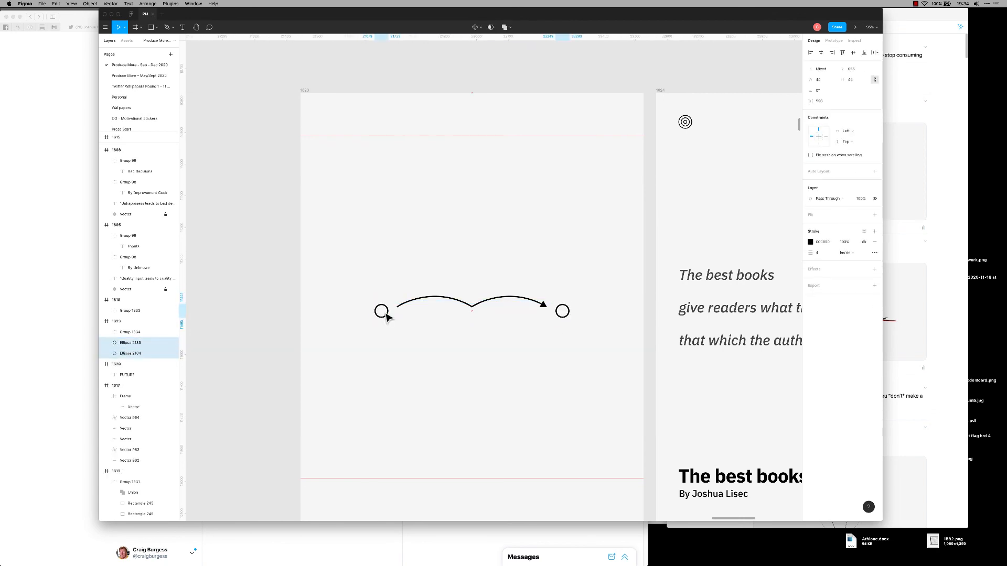
pyautogui.moveTo(603, 355); pyautogui.dragTo(348, 278)
pyautogui.press('super+g')
pyautogui.click(550, 326)
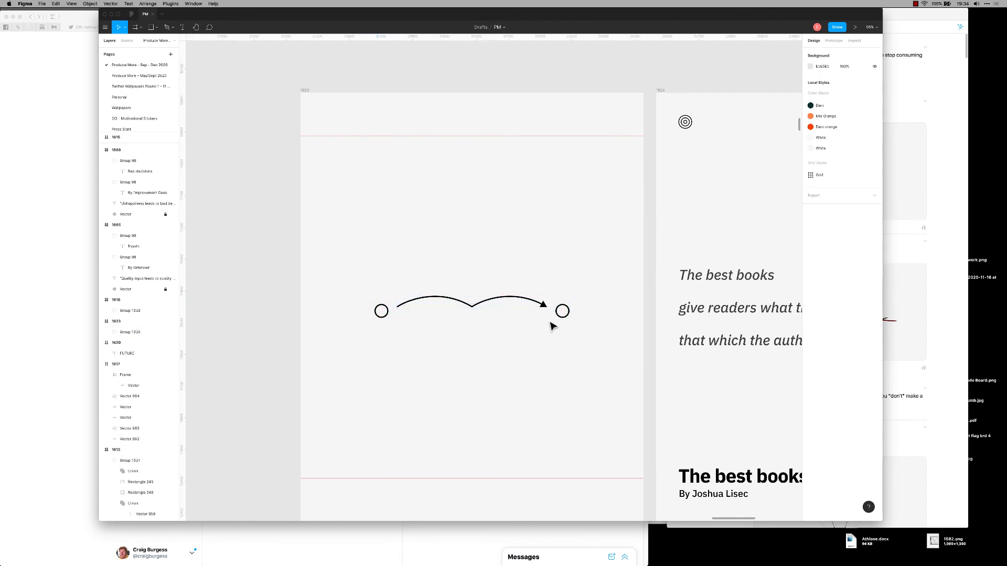
# Duplicate the circles-and-arcs group and move the copy 80 px up.
pyautogui.click(559, 316)
pyautogui.press('super+d')
pyautogui.hotkey('shift', 'Up')
pyautogui.hotkey('shift', 'Up')
pyautogui.hotkey('shift', 'Up')
pyautogui.hotkey('shift', 'Up')
pyautogui.hotkey('shift', 'Up')
pyautogui.hotkey('shift', 'Up')
pyautogui.hotkey('shift', 'Up')
pyautogui.hotkey('shift', 'Up')
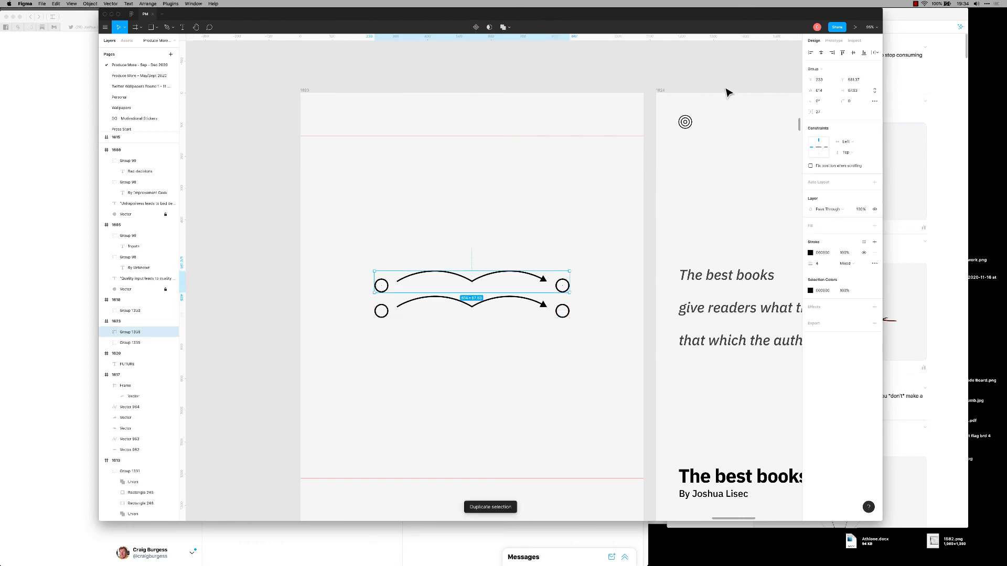
# Scale the upper copy proportionally to 80%, 491.2 px wide, and centre it horizontally in the frame.
pyautogui.click(827, 91)
pyautogui.click(874, 90)
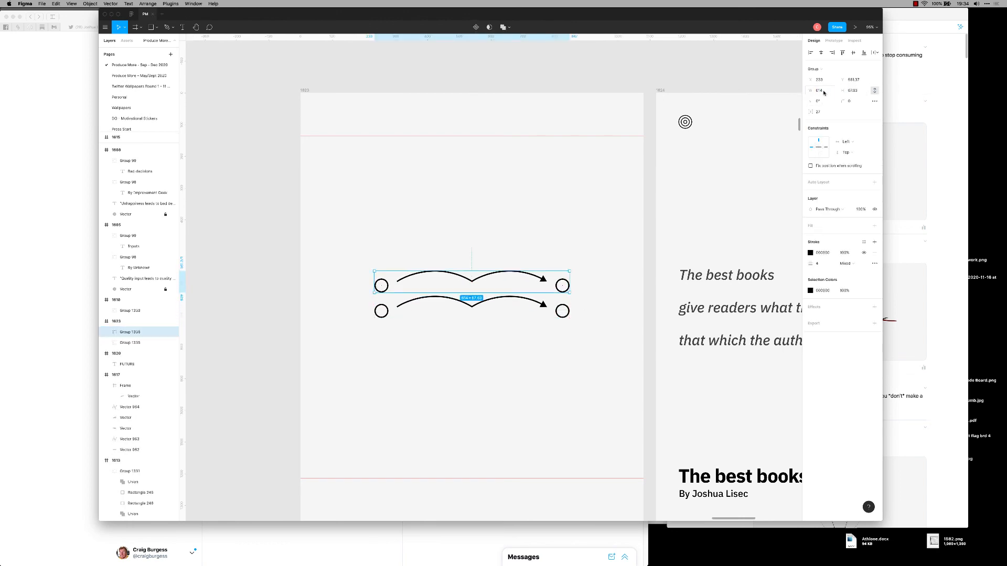
pyautogui.click(827, 90)
pyautogui.write('80')
pyautogui.press('Return')
pyautogui.press('super+z')
pyautogui.click(821, 90)
pyautogui.write('80')
pyautogui.press('Return')
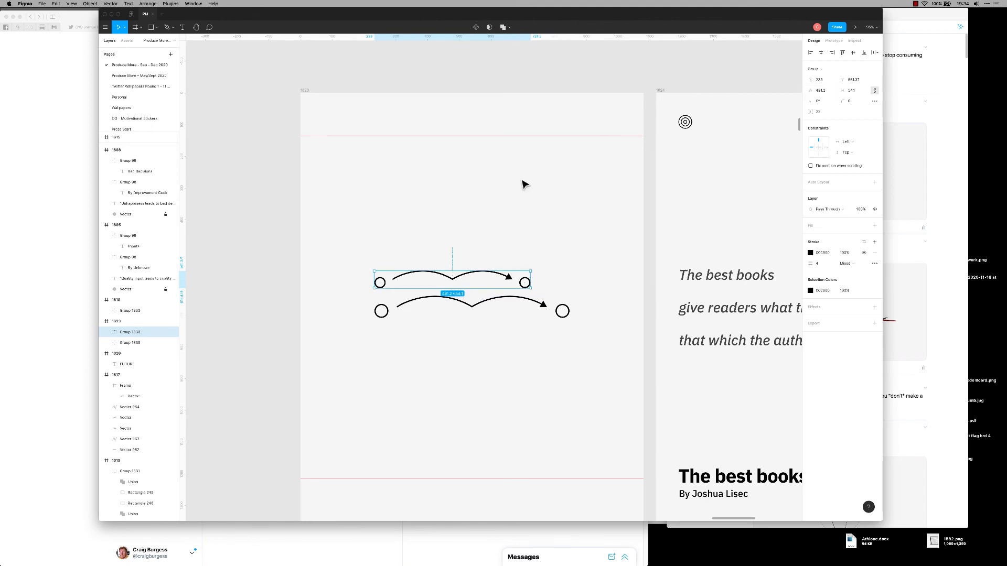
pyautogui.click(591, 281)
# Remove the arrowhead from the upper copy's right arc by setting its end cap to None.
pyautogui.click(528, 277)
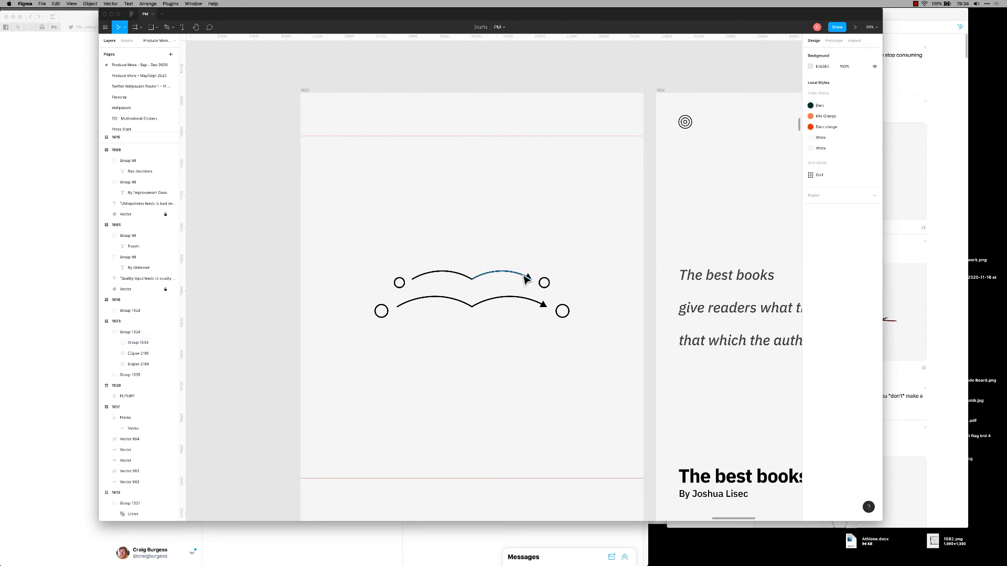
pyautogui.doubleClick(527, 276)
pyautogui.doubleClick(527, 276)
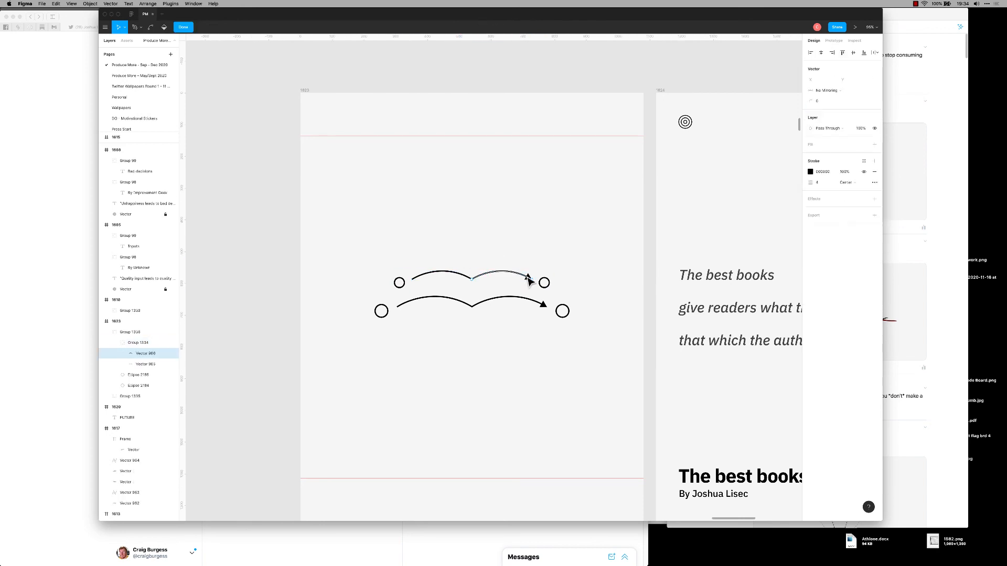
pyautogui.click(873, 183)
pyautogui.click(756, 210)
pyautogui.doubleClick(592, 357)
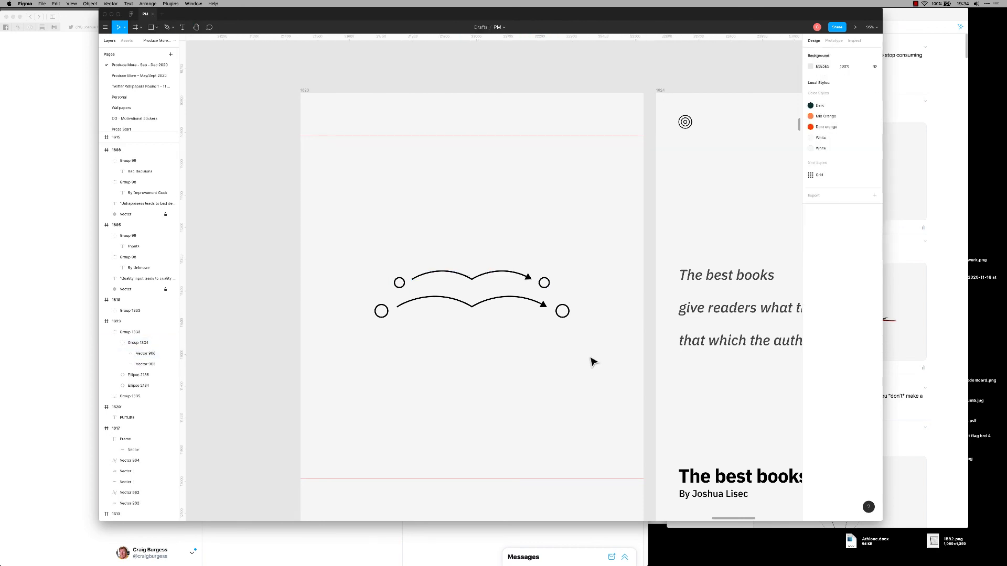
pyautogui.click(532, 278)
pyautogui.doubleClick(532, 279)
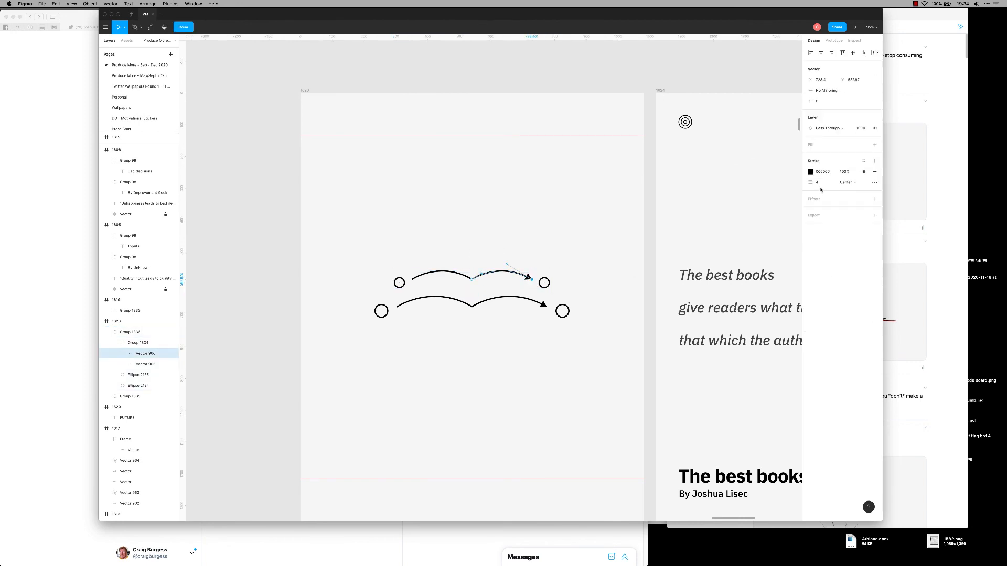
pyautogui.click(873, 182)
pyautogui.click(734, 210)
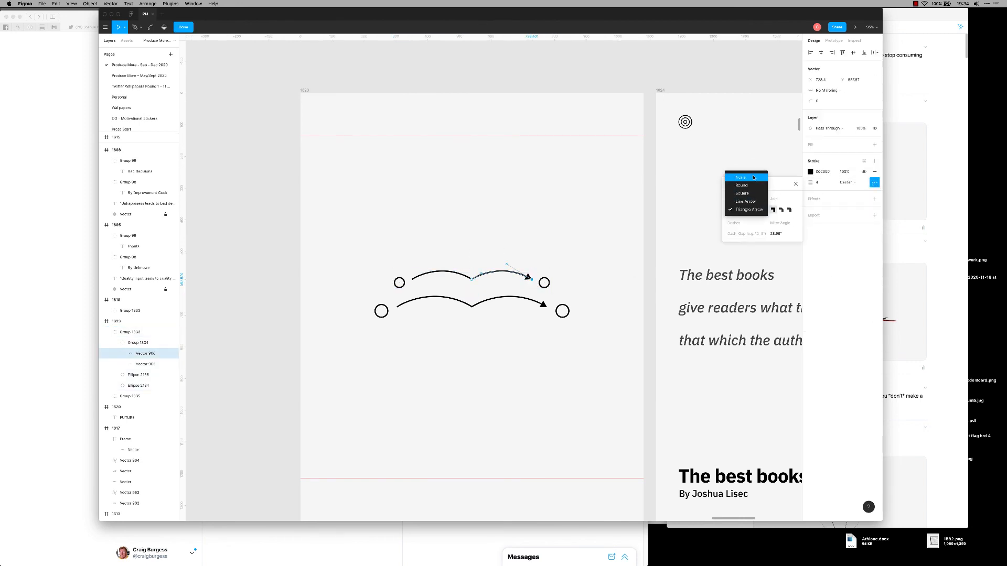
pyautogui.click(737, 176)
pyautogui.doubleClick(527, 424)
# Delete both circles from the upper copy, leaving only its arcs.
pyautogui.moveTo(587, 265); pyautogui.dragTo(387, 288)
pyautogui.click(543, 282)
pyautogui.keyDown('shift'); pyautogui.click(399, 284); pyautogui.keyUp('shift')
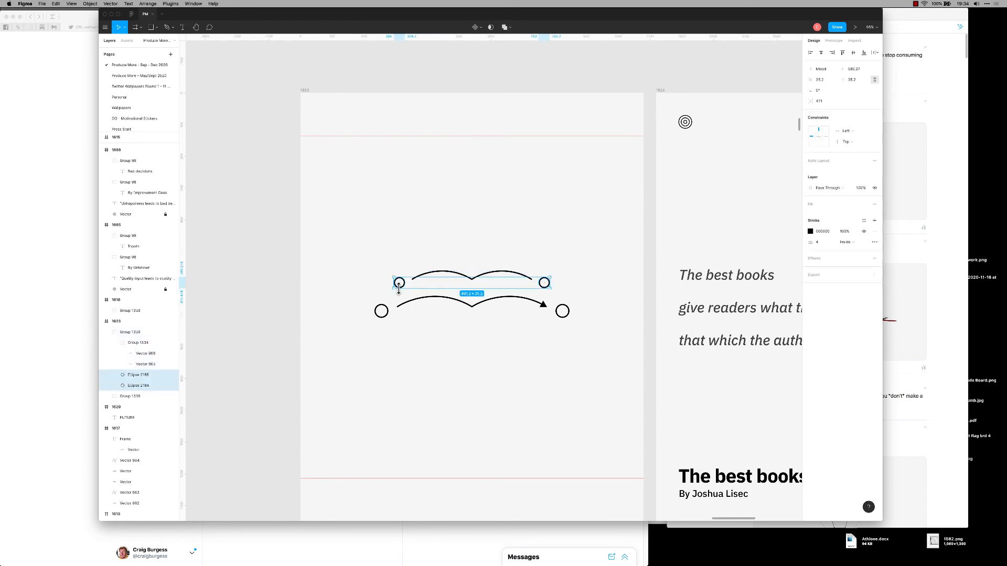
pyautogui.press('Delete')
# Move the upper pair of arcs 30 px up.
pyautogui.click(462, 281)
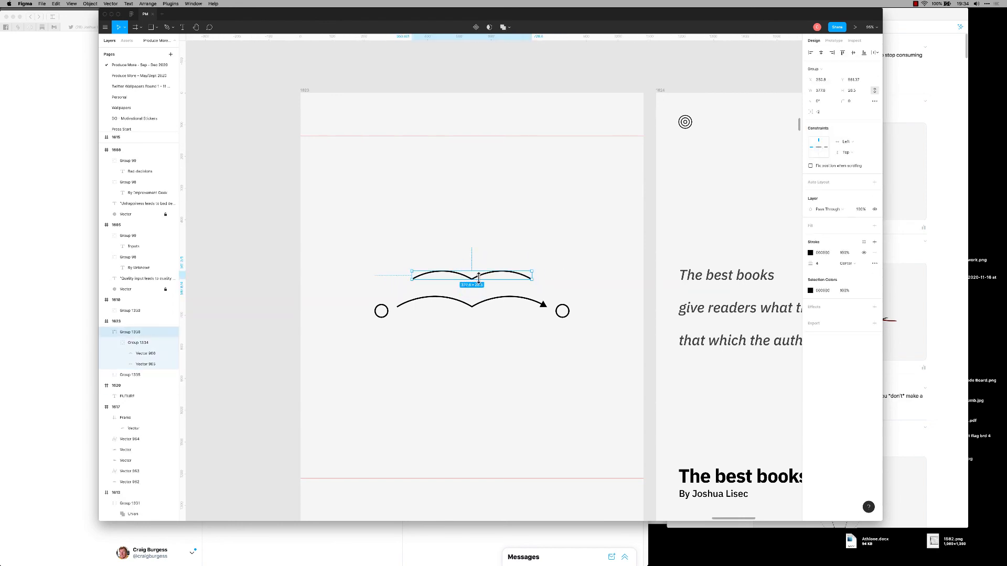
pyautogui.hotkey('shift', 'Up')
pyautogui.hotkey('shift', 'Up')
pyautogui.hotkey('shift', 'Up')
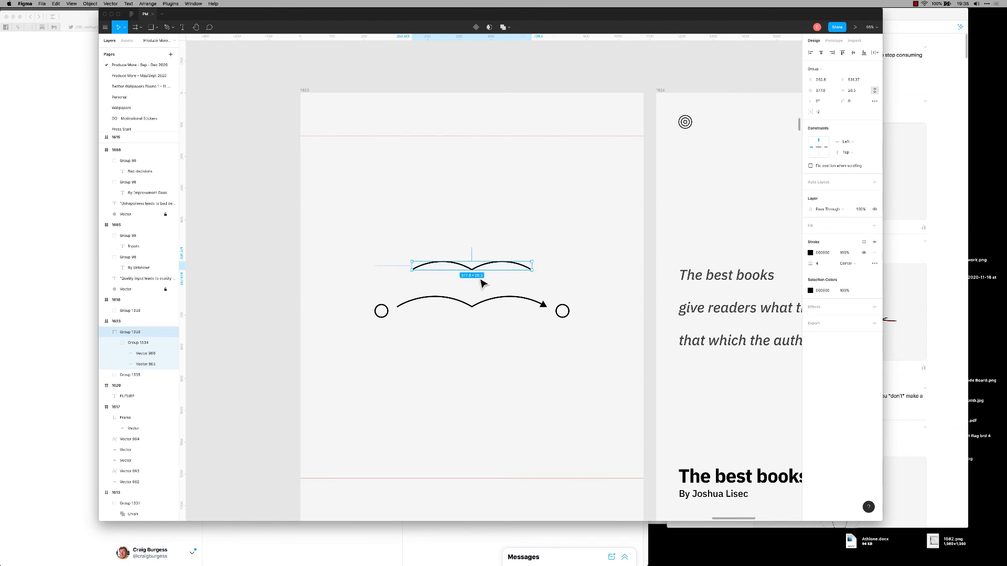
# Undo the upward move of the upper arcs and the deletion of the upper copy's two circles.
pyautogui.hotkey('ctrl', 'z')
pyautogui.hotkey('ctrl', 'z')
pyautogui.hotkey('ctrl', 'z')
pyautogui.hotkey('ctrl', 'z')
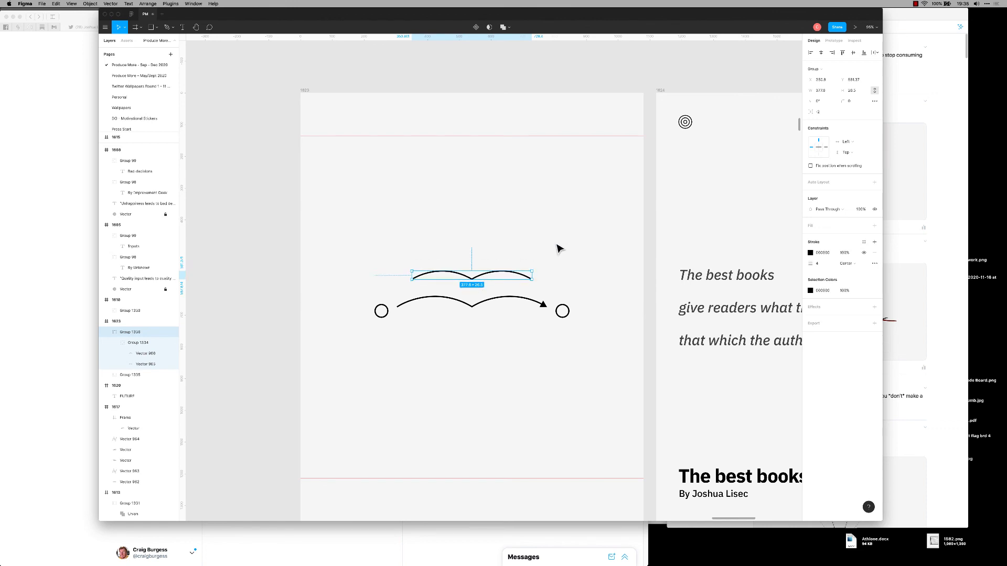
# Move the upper copy's circles and arcs together about 80 px up.
pyautogui.keyDown('shift'); pyautogui.click(512, 274); pyautogui.keyUp('shift')
pyautogui.hotkey('shift', 'Up')
pyautogui.hotkey('shift', 'Up')
pyautogui.hotkey('shift', 'Up')
pyautogui.hotkey('shift', 'Up')
pyautogui.hotkey('shift', 'Up')
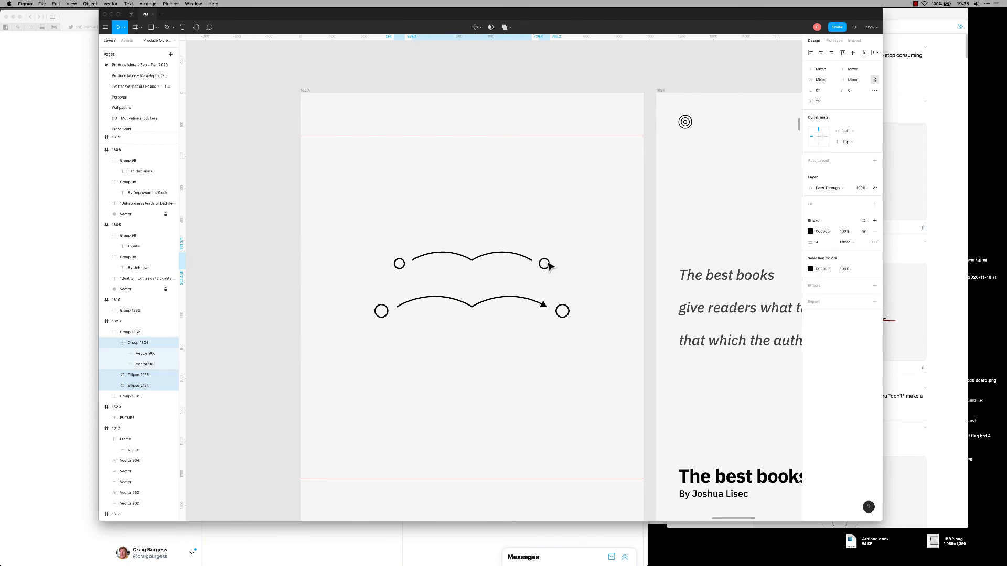
pyautogui.hotkey('shift', 'Up')
pyautogui.hotkey('shift', 'Up')
pyautogui.click(468, 435)
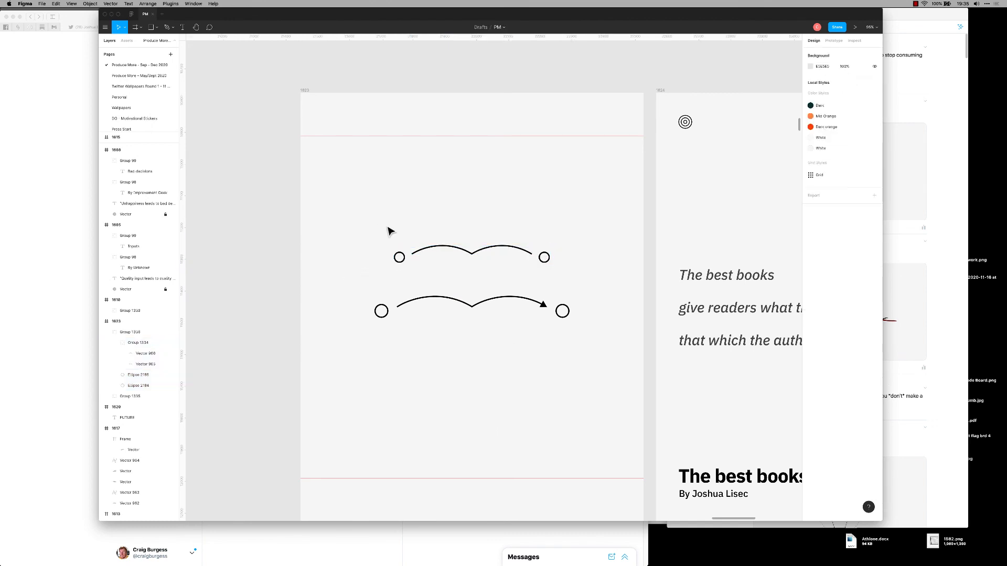
# Set the cap on the outer end of the upper copy's left arc to Line Arrow.
pyautogui.keyDown('super'); pyautogui.click(525, 251); pyautogui.keyUp('super')
pyautogui.click(423, 250)
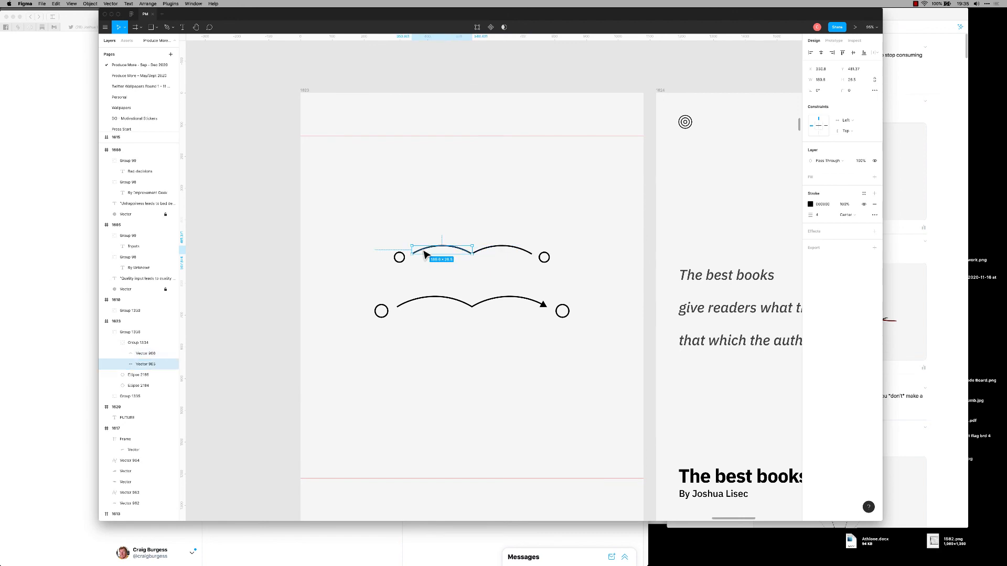
pyautogui.doubleClick(422, 255)
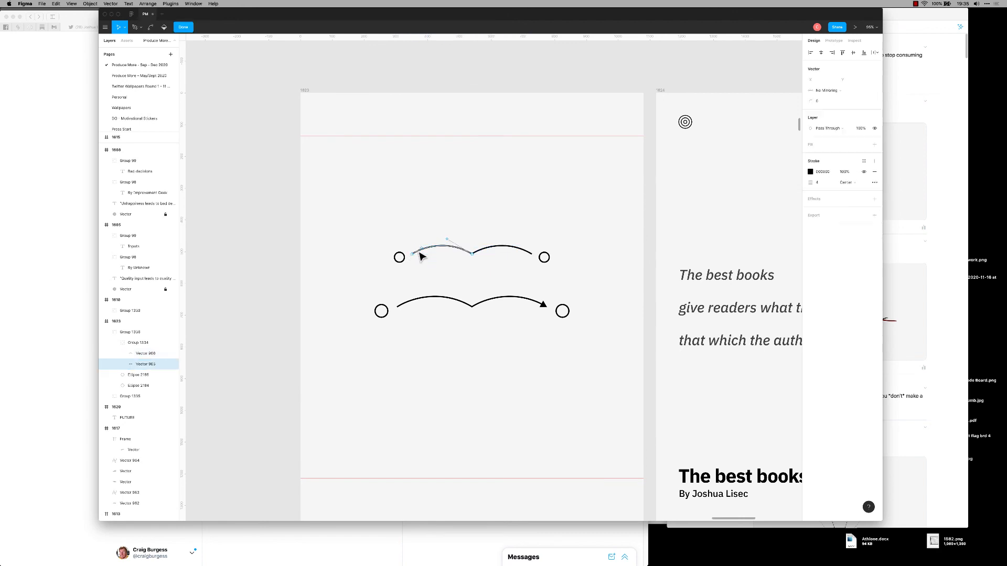
pyautogui.click(874, 182)
pyautogui.click(755, 210)
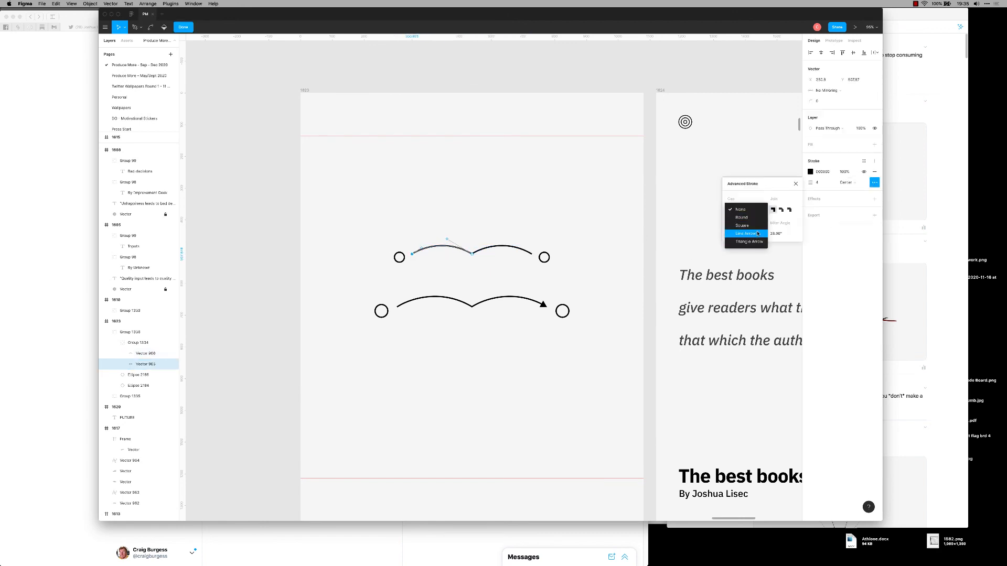
pyautogui.click(758, 234)
# Give only the outer end point of the upper copy's left arc a Triangle Arrow cap.
pyautogui.click(733, 209)
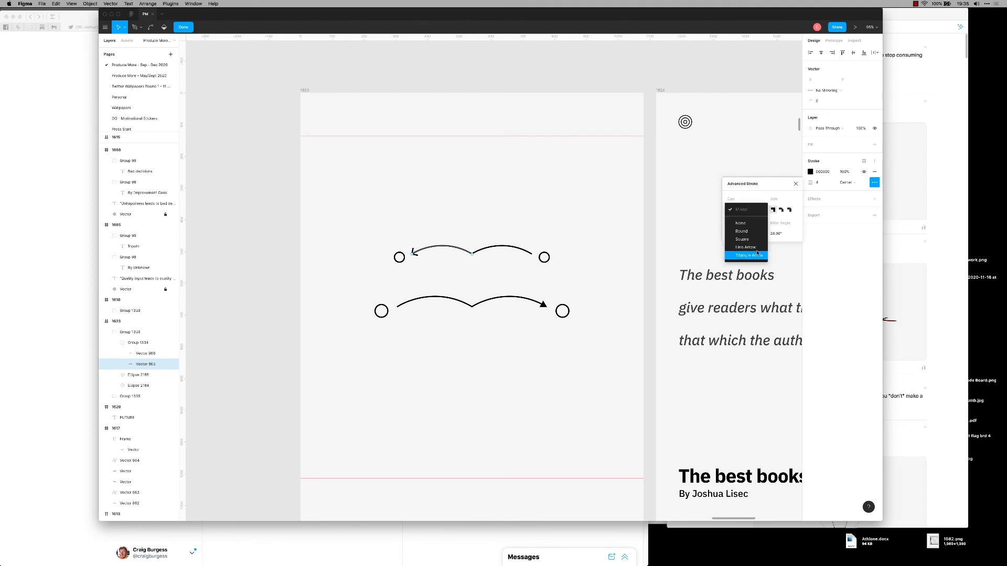
pyautogui.click(760, 255)
pyautogui.press('super+z')
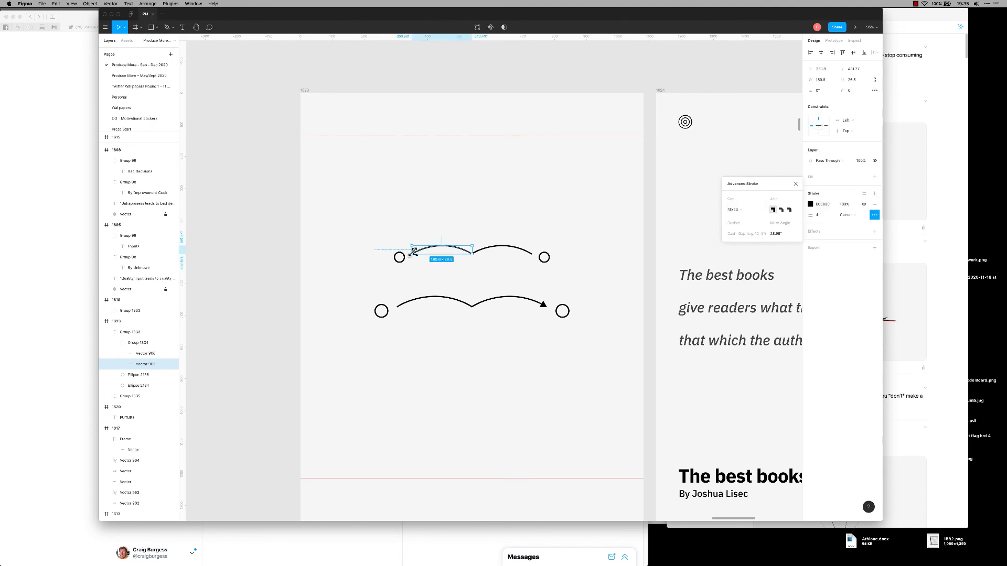
pyautogui.click(413, 254)
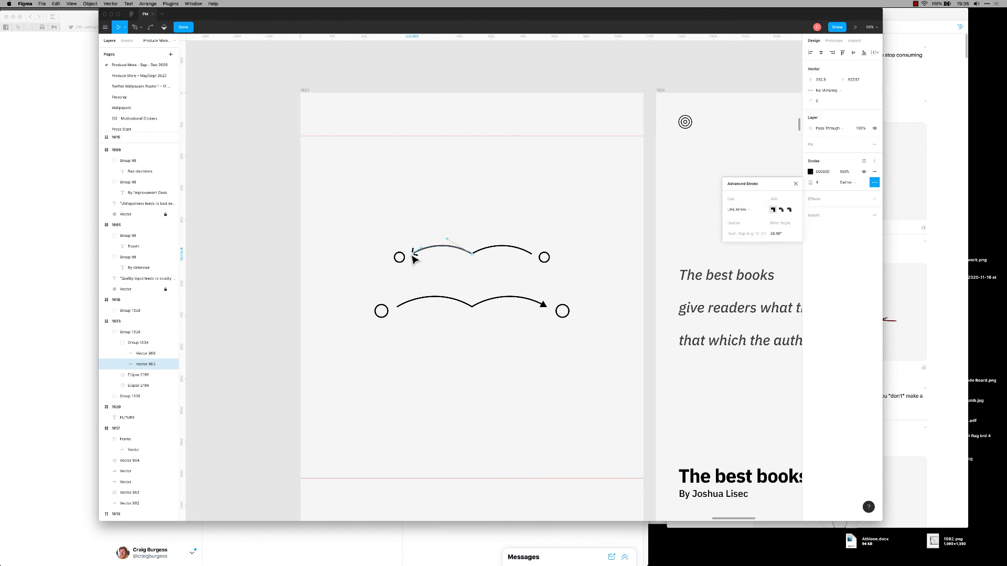
pyautogui.click(752, 211)
pyautogui.click(743, 222)
pyautogui.press('Escape')
pyautogui.press('Escape')
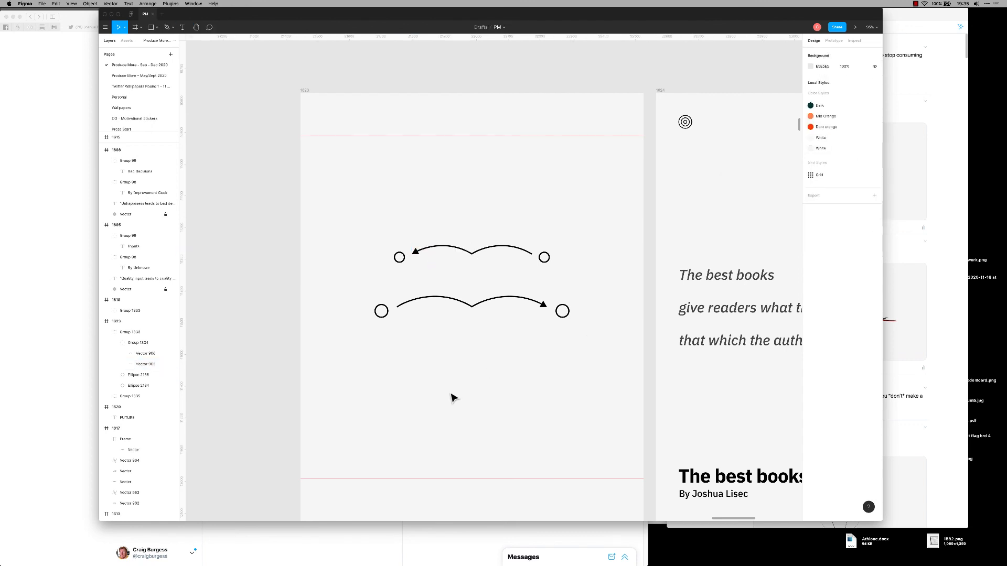
# Ungroup the upper copy into its arc pair and two separate circles.
pyautogui.click(497, 252)
pyautogui.press('super+shift+g')
pyautogui.click(542, 220)
# Duplicate the upper arc pair and move the duplicate 40 px down.
pyautogui.click(475, 252)
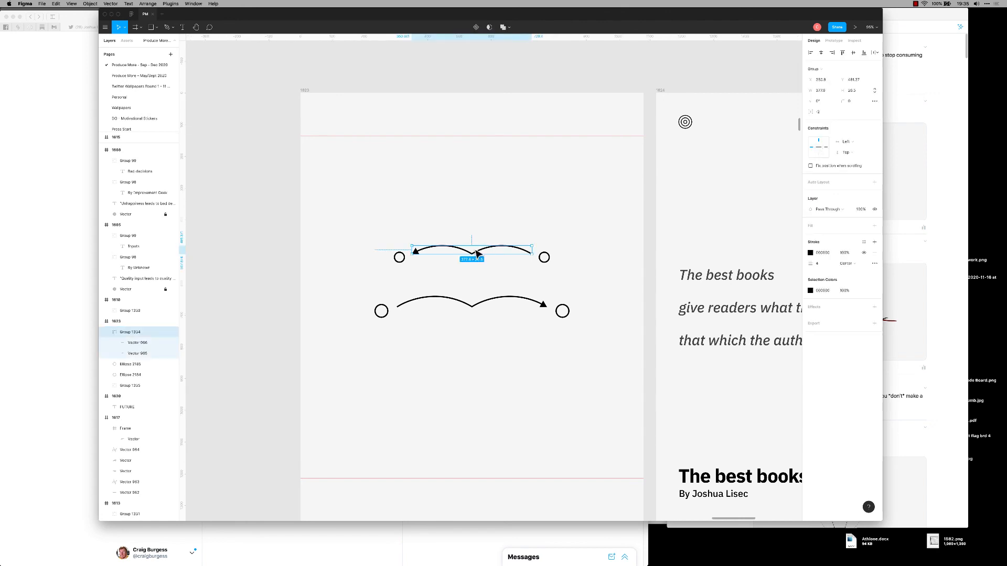
pyautogui.press('super+d')
pyautogui.hotkey('shift', 'Down')
pyautogui.hotkey('shift', 'Down')
pyautogui.hotkey('shift', 'Down')
pyautogui.hotkey('shift', 'Down')
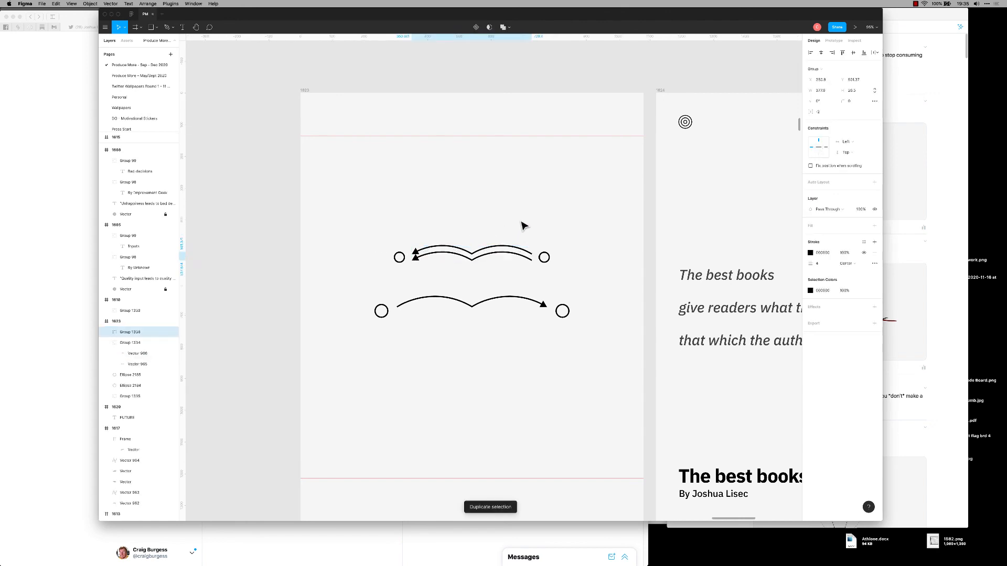
# Remove the arrowhead from the duplicate arc pair by setting its stroke cap to None.
pyautogui.click(874, 263)
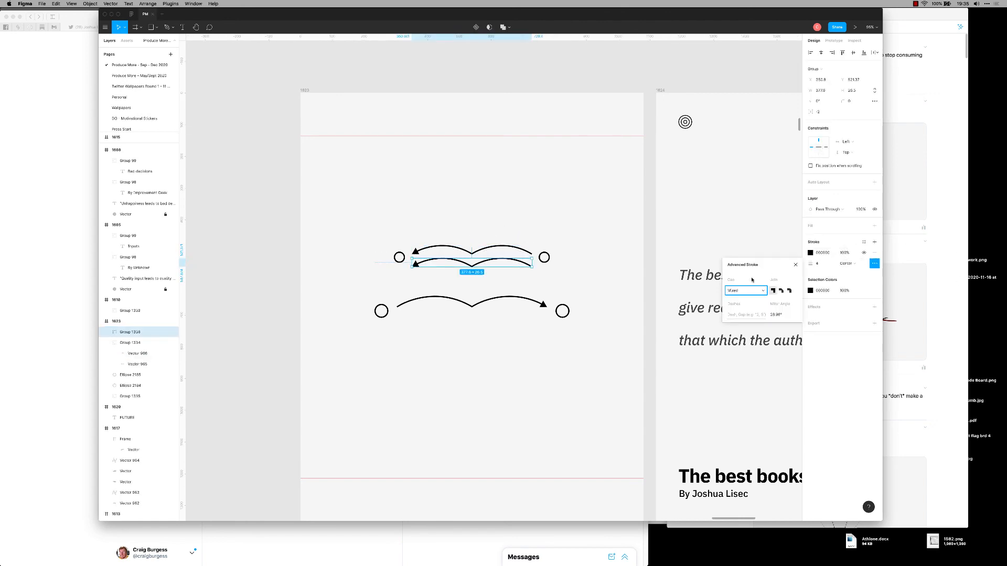
pyautogui.click(744, 290)
pyautogui.click(739, 304)
pyautogui.click(495, 426)
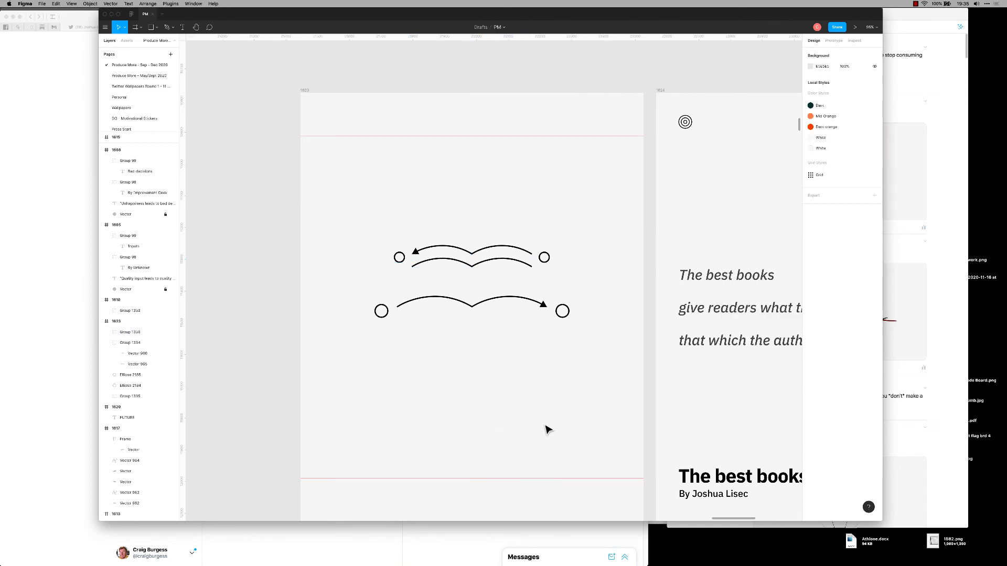
# Move the duplicate arc pair another 70 px down, just above the lower arcs.
pyautogui.click(502, 259)
pyautogui.hotkey('shift', 'Down')
pyautogui.hotkey('shift', 'Down')
pyautogui.hotkey('shift', 'Down')
pyautogui.hotkey('shift', 'Down')
pyautogui.hotkey('shift', 'Down')
pyautogui.hotkey('shift', 'Down')
pyautogui.hotkey('shift', 'Down')
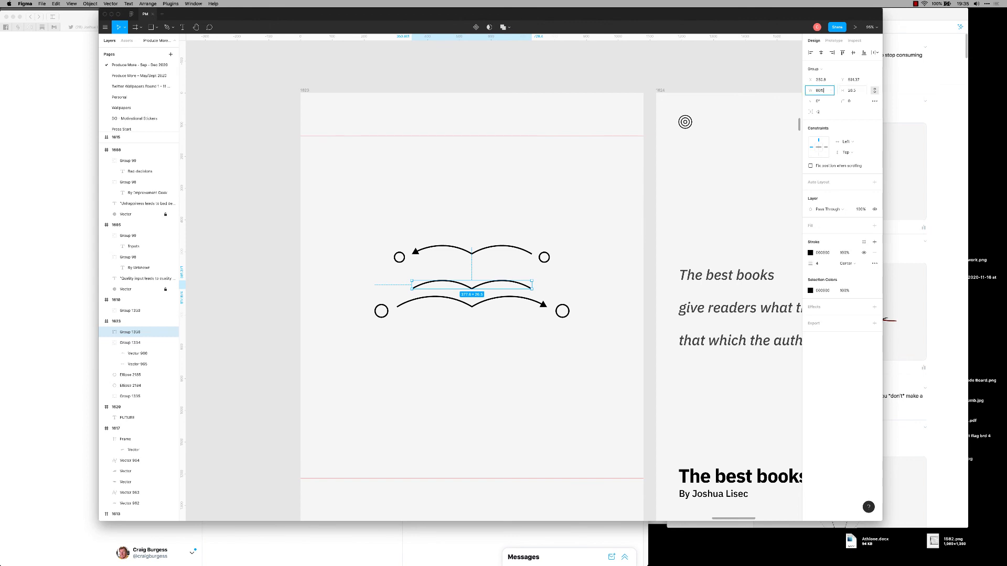
# Try the duplicate arc pair at 80% width, centred horizontally in the frame, and delete it.
pyautogui.press('Tab')
pyautogui.click(496, 350)
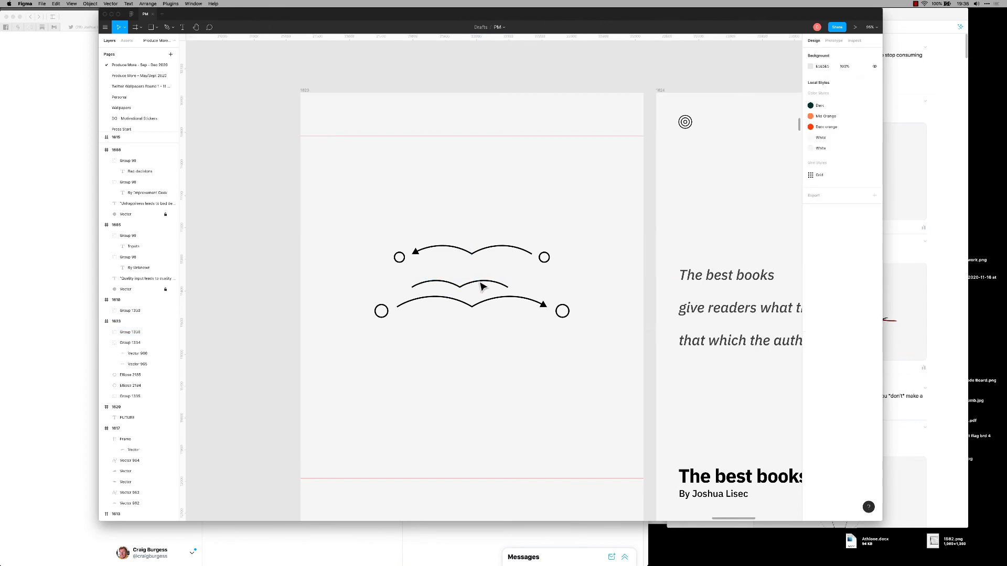
pyautogui.click(479, 282)
pyautogui.hotkey('alt', 'h')
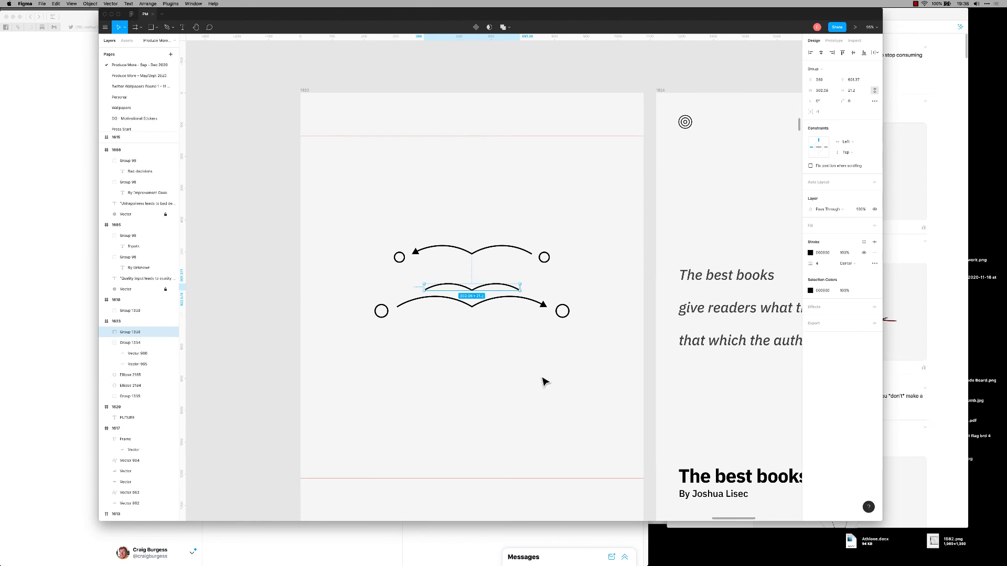
pyautogui.press('Delete')
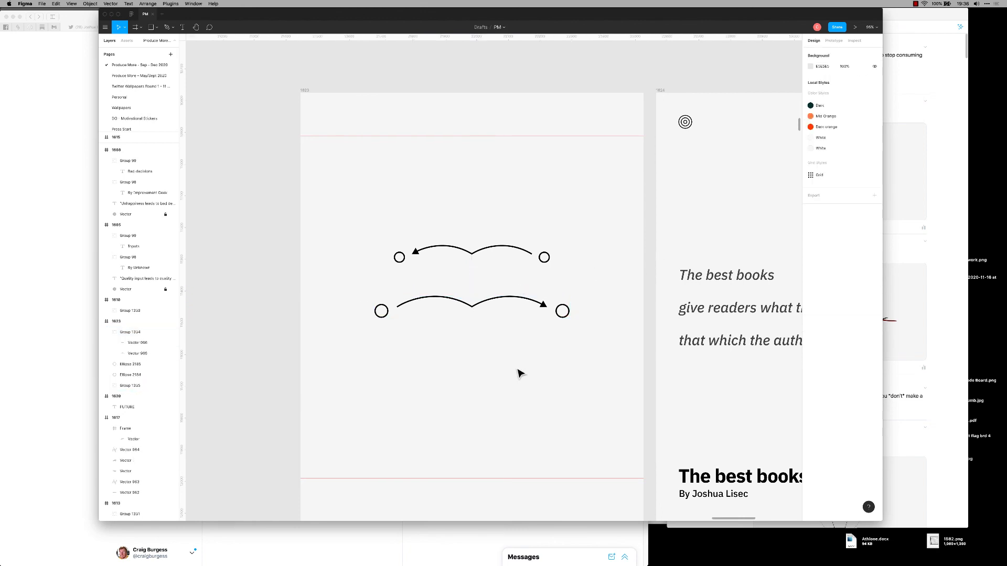
# Move the lower circles and arrowed arcs about 20 px down.
pyautogui.moveTo(598, 351); pyautogui.dragTo(389, 312)
pyautogui.click(497, 373)
# Group the upper and lower circle-and-arc drawings and centre the group vertically in the frame.
pyautogui.moveTo(593, 370); pyautogui.dragTo(552, 360)
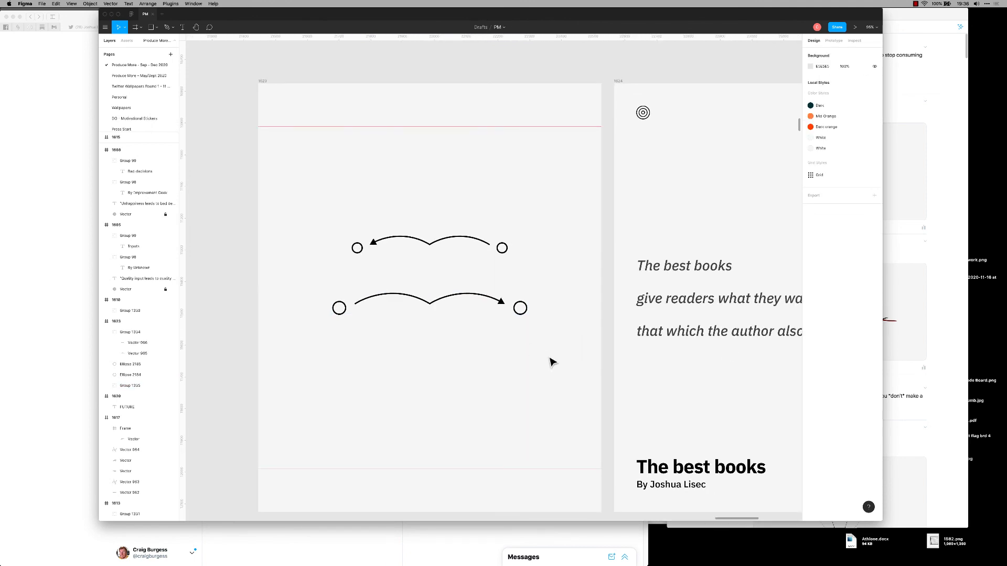
pyautogui.moveTo(546, 352); pyautogui.dragTo(272, 192)
pyautogui.press('super+g')
pyautogui.hotkey('alt', 'v')
pyautogui.click(508, 388)
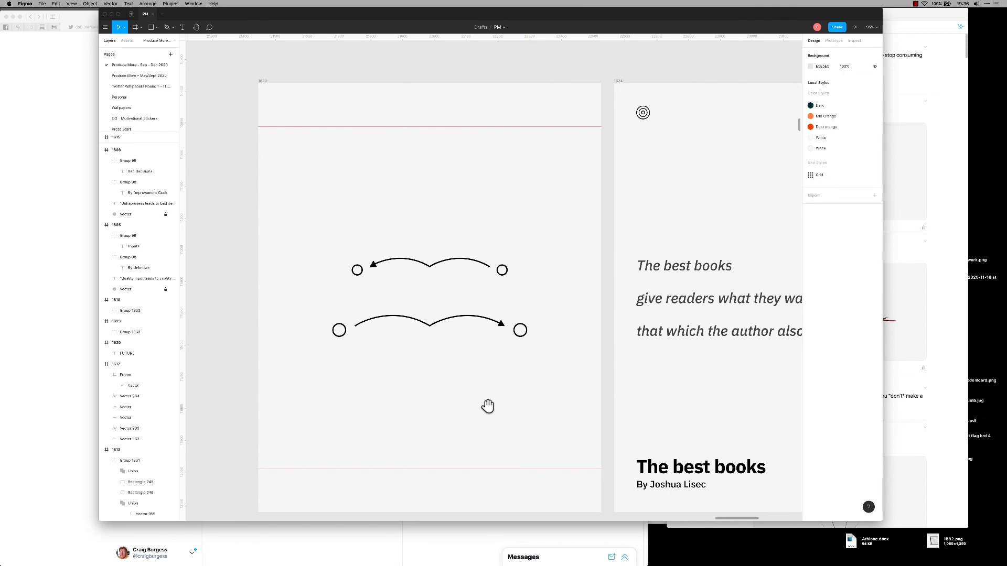
# Clear the landscape frame below and paste a copy of the grouped drawing into it.
pyautogui.moveTo(485, 407); pyautogui.dragTo(416, 400)
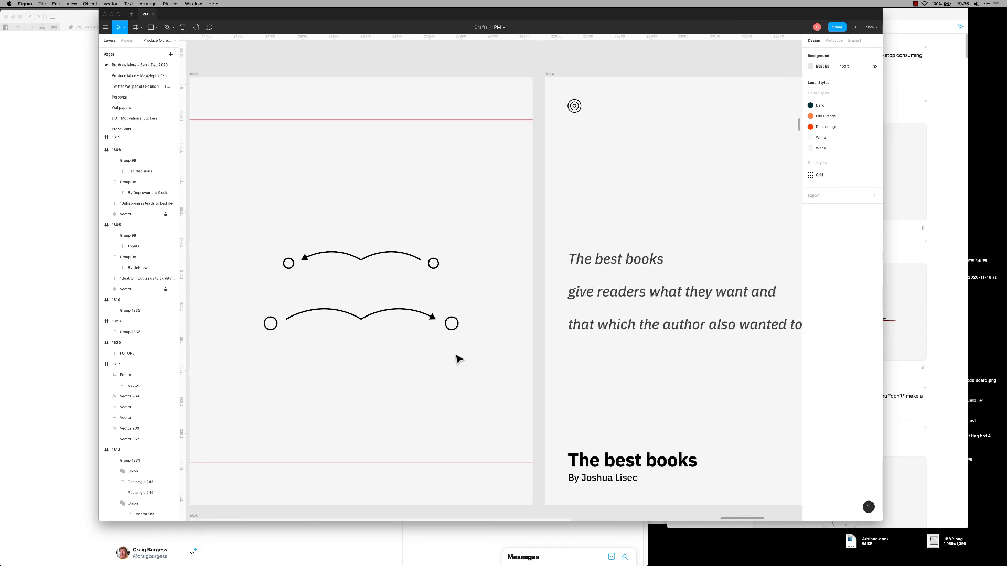
pyautogui.scroll(-5, 455, 370)
pyautogui.scroll(-1, 456, 379)
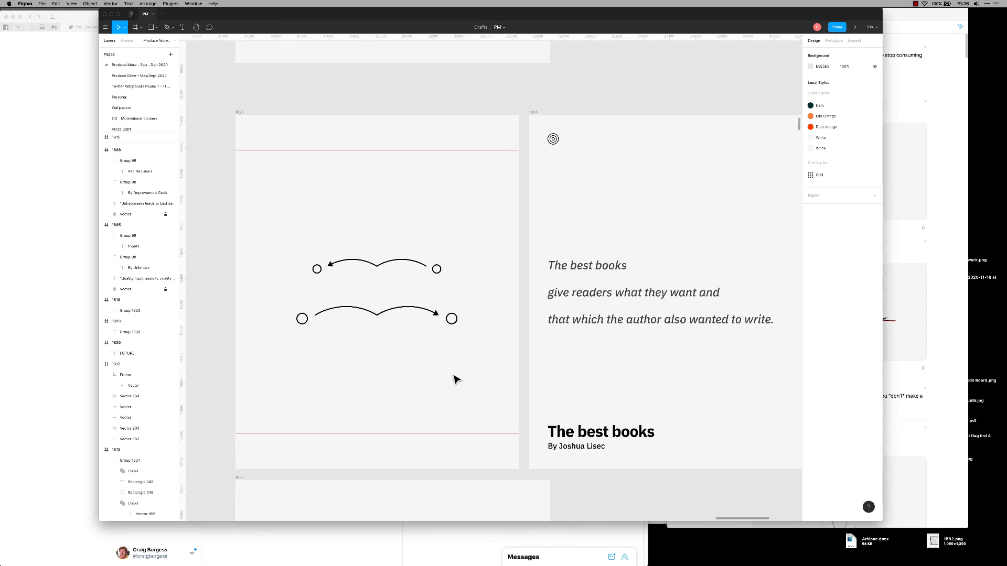
pyautogui.scroll(-1, 455, 377)
pyautogui.moveTo(478, 338); pyautogui.dragTo(261, 173)
pyautogui.scroll(-5, 383, 267)
pyautogui.click(395, 359)
pyautogui.press('BackSpace')
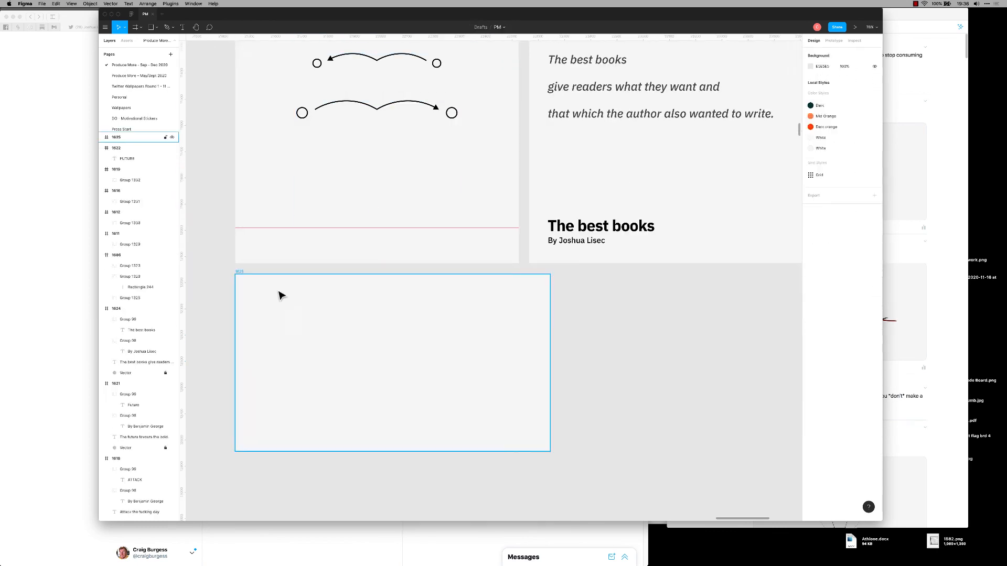
pyautogui.press('super+v')
pyautogui.click(516, 359)
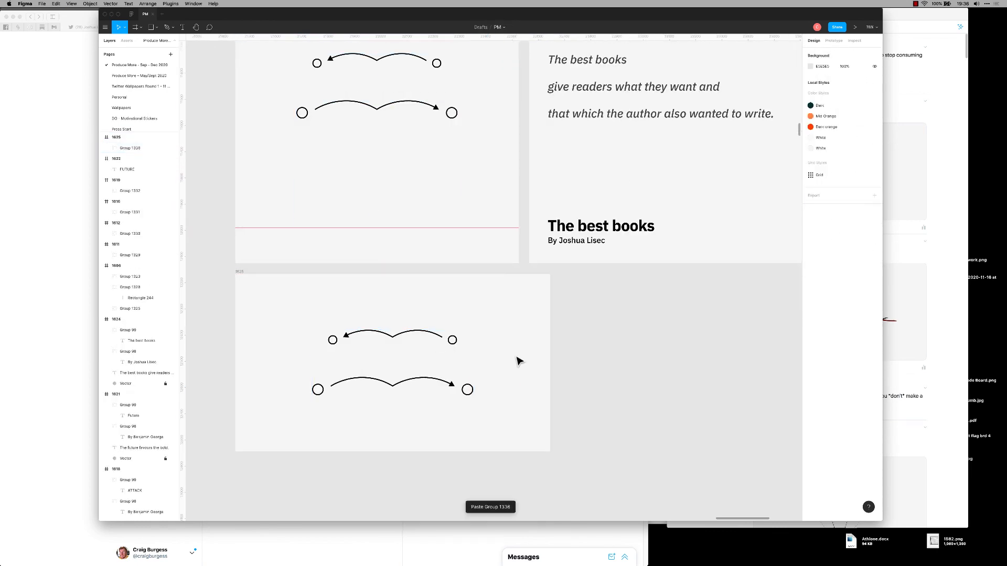
# Export the portrait and landscape frames with the arc drawing as PNG files.
pyautogui.scroll(-5, 508, 348)
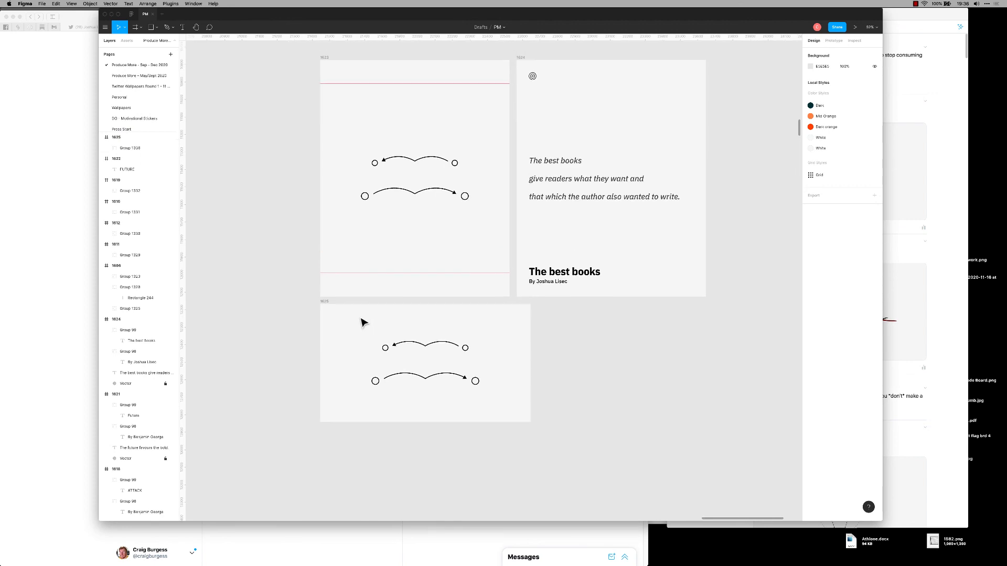
pyautogui.click(326, 302)
pyautogui.click(329, 305)
pyautogui.click(847, 343)
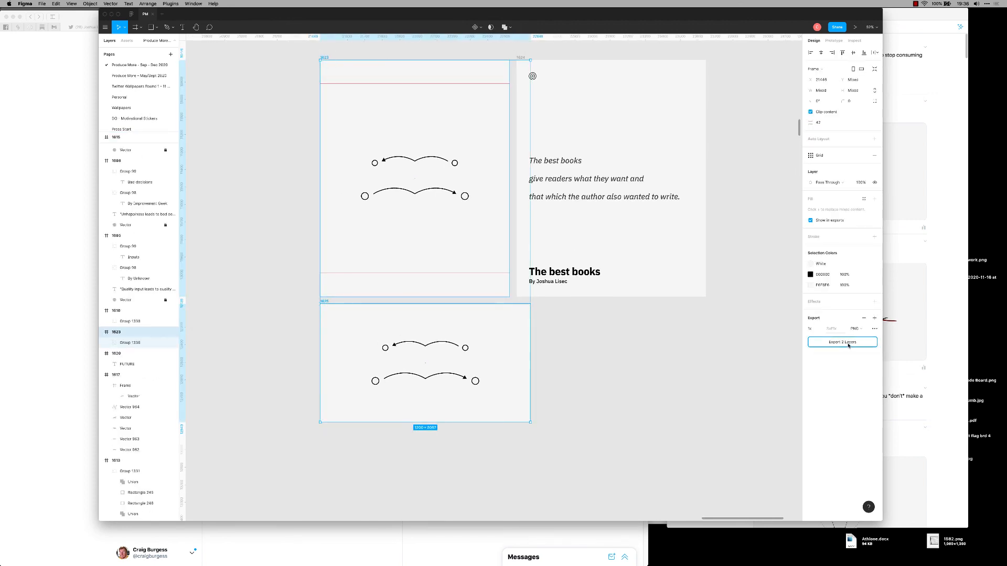
pyautogui.click(611, 178)
# Switch to the Twitter app and start a new tweet.
pyautogui.press('super+Tab')
pyautogui.press('super+Tab')
pyautogui.press('super+Tab')
pyautogui.click(258, 294)
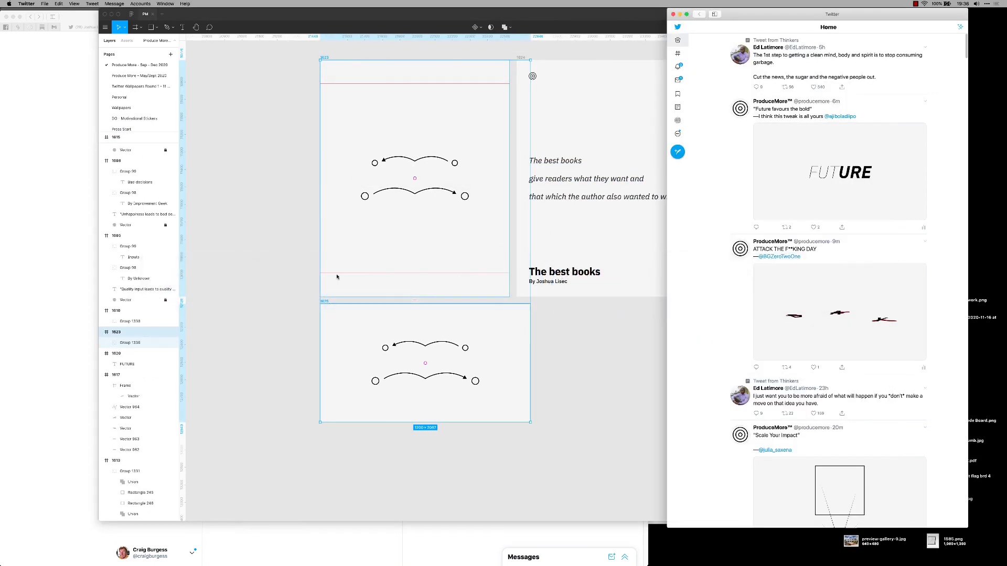
pyautogui.press('super+n')
pyautogui.press('super+Tab')
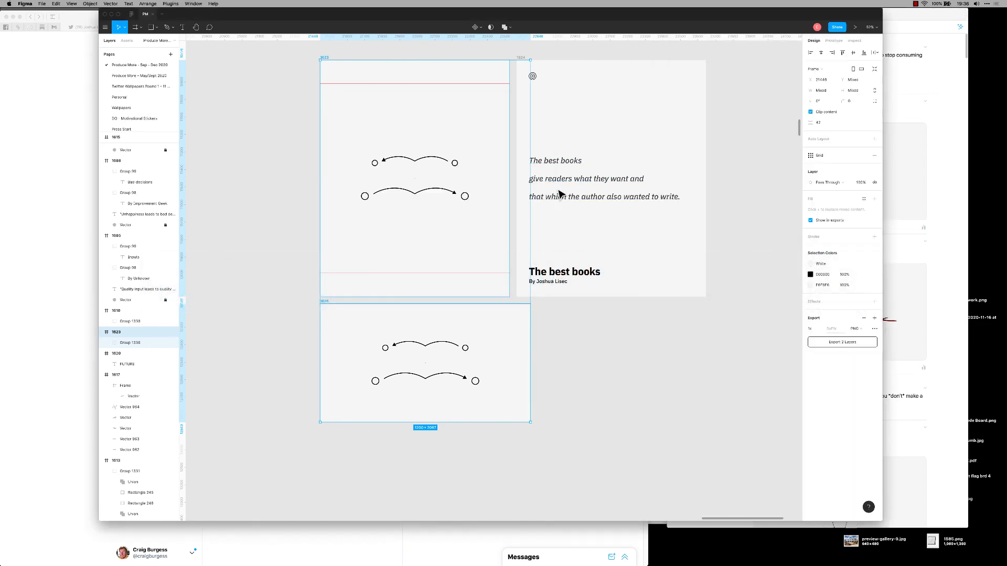
pyautogui.press('super+Tab')
pyautogui.press('super+Tab')
pyautogui.press('super+Tab')
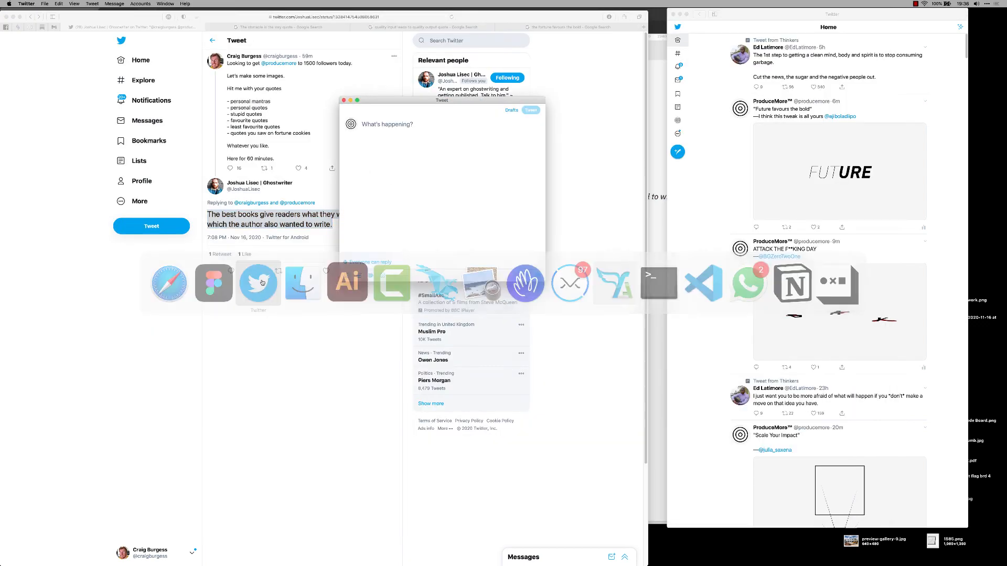
# Write the tweet text "The best books give readers what they want and that which the author also wanted to write." in quotation marks.
pyautogui.write('The best books give readers what they want that and that which the author also wanted to write.')
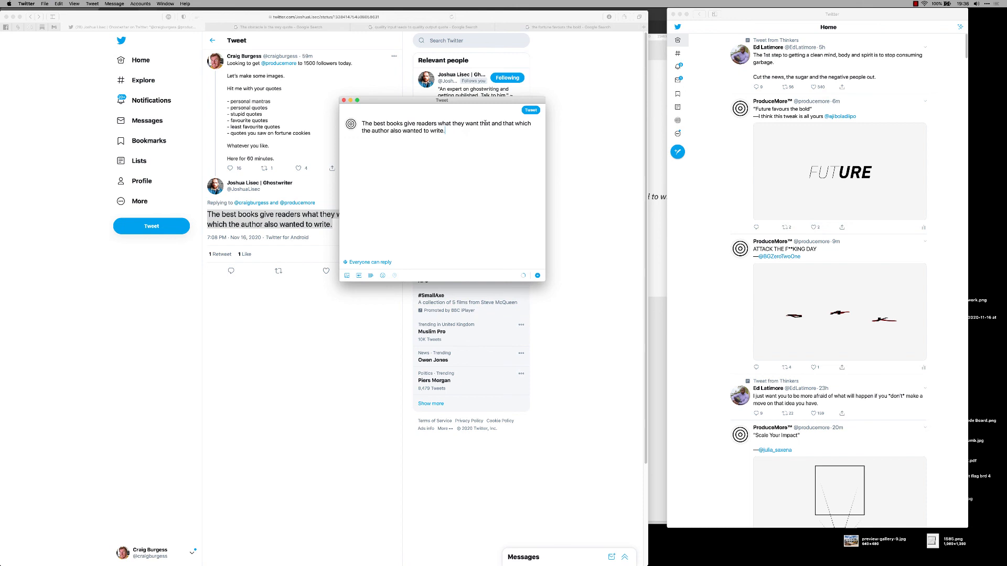
pyautogui.doubleClick(485, 124)
pyautogui.press('BackSpace')
pyautogui.press('BackSpace')
pyautogui.press('BackSpace')
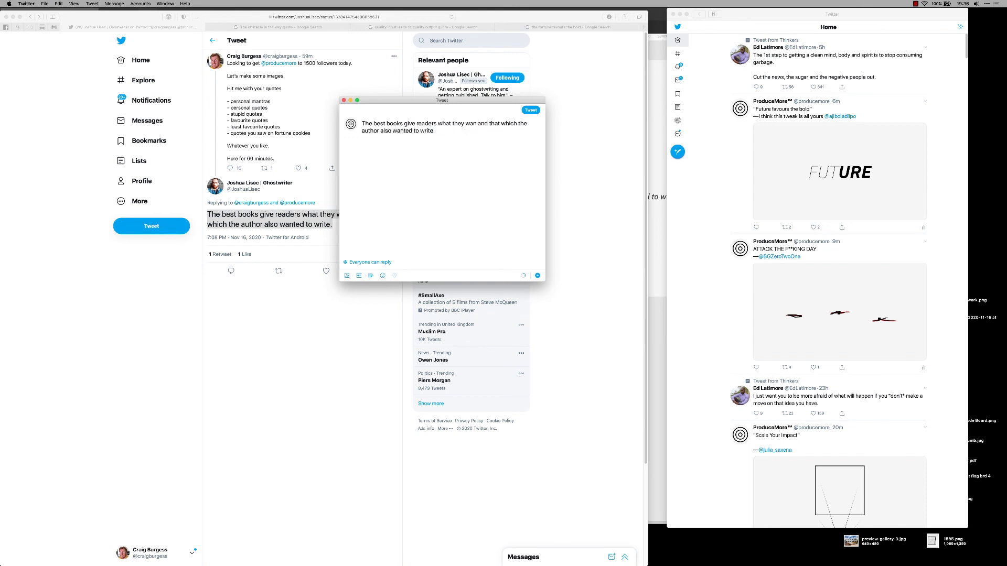
pyautogui.write('t')
pyautogui.press('super+Up')
pyautogui.write('"')
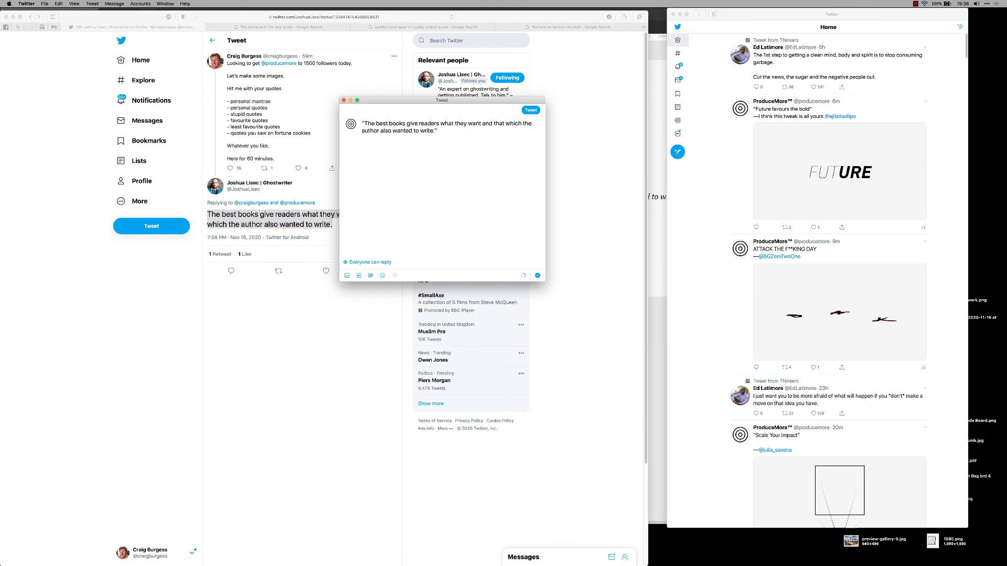
# Add an attribution line under the quote that tags its author's handle after a dash.
pyautogui.press('Return')
pyautogui.write('—@josh')
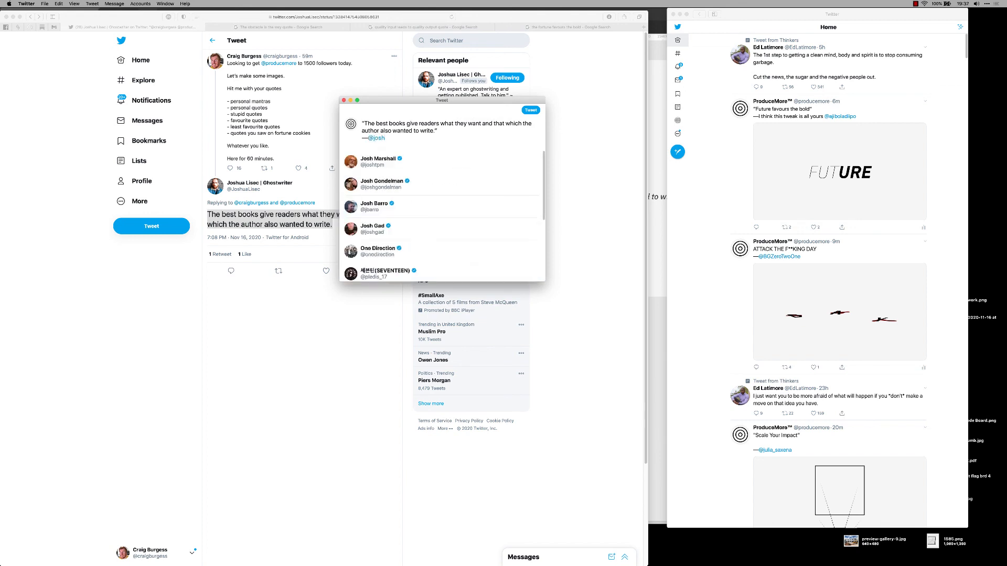